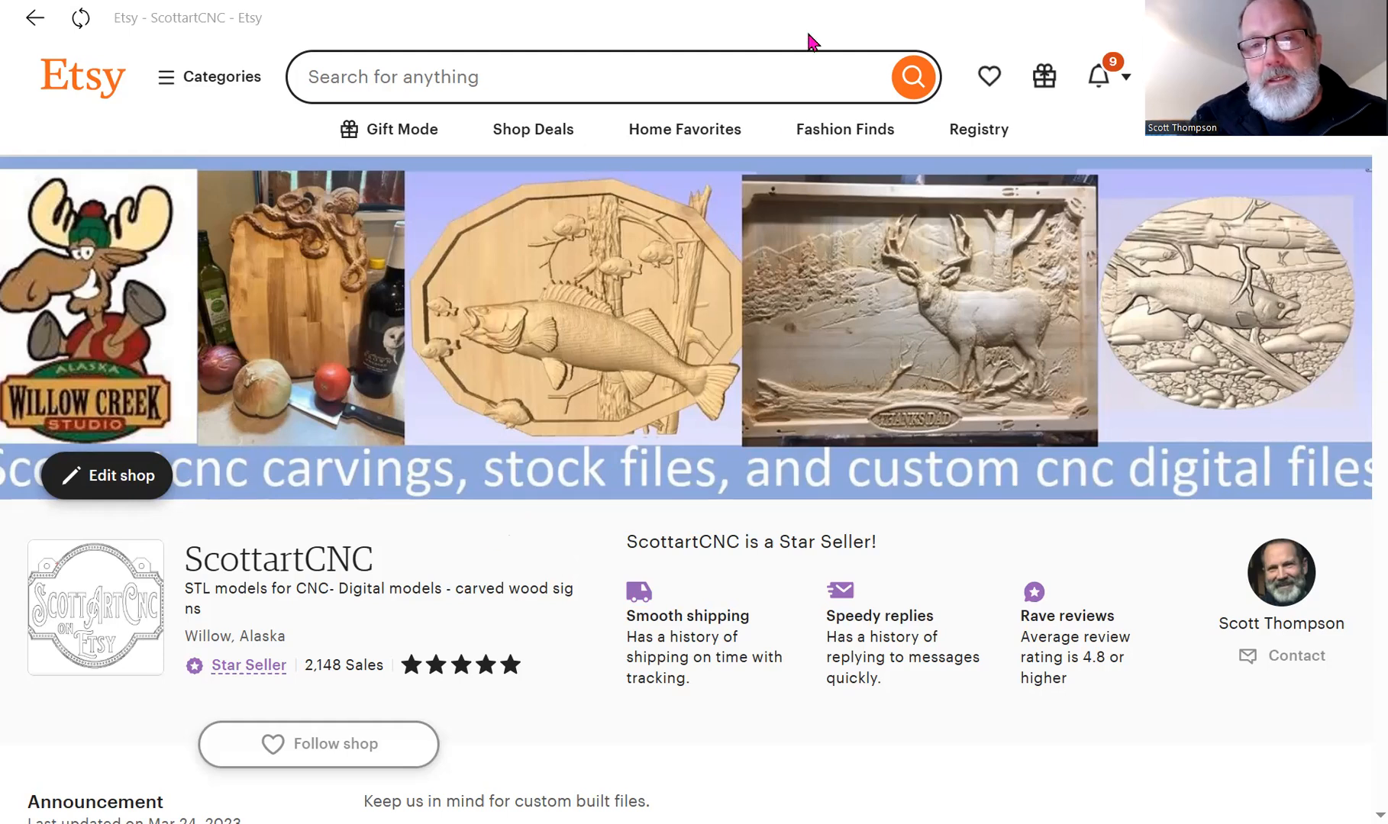
Browse the ScottartCNC shop's featured items and full listing of carved pieces and digital STL models.
scroll(739, 341, "down", 5)
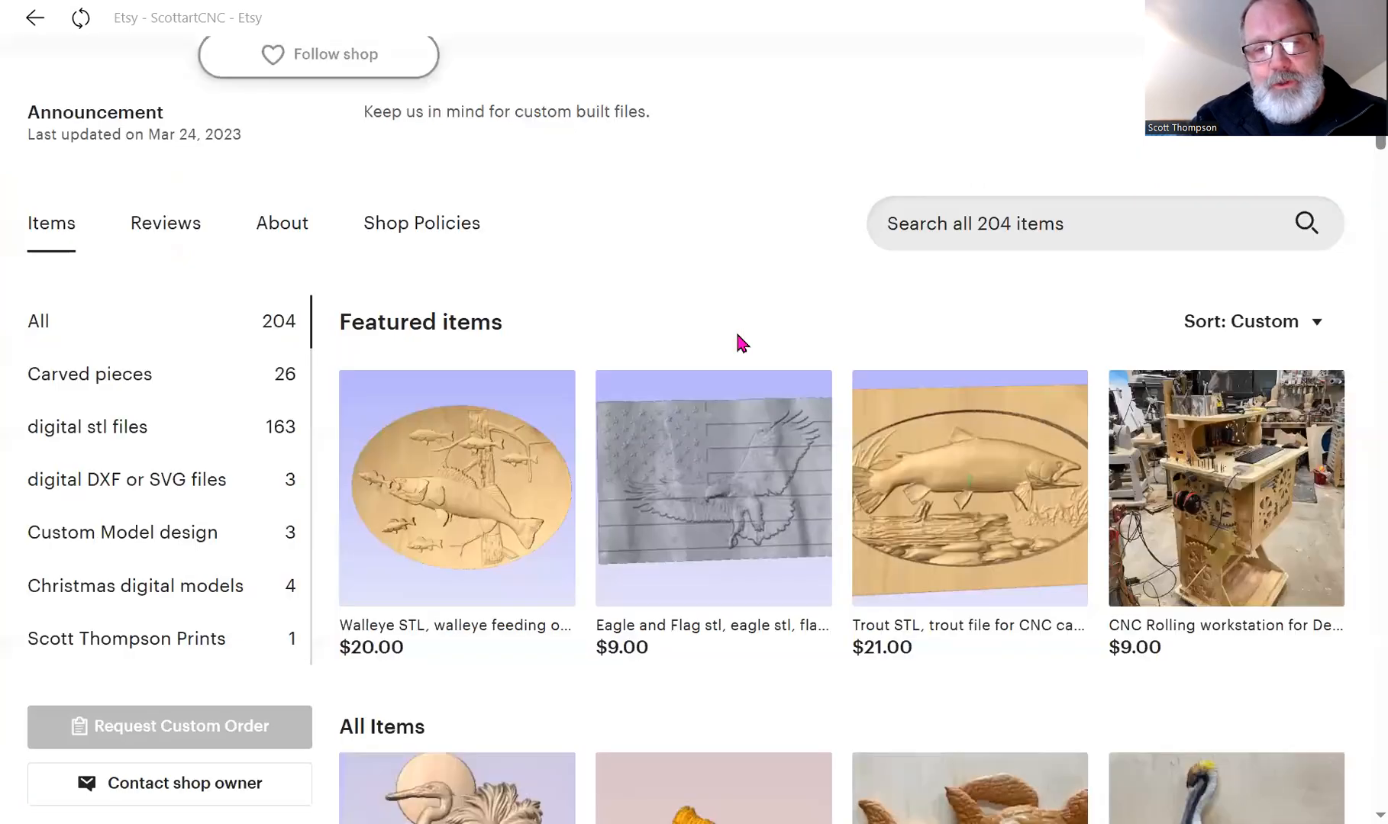
scroll(739, 341, "down", 5)
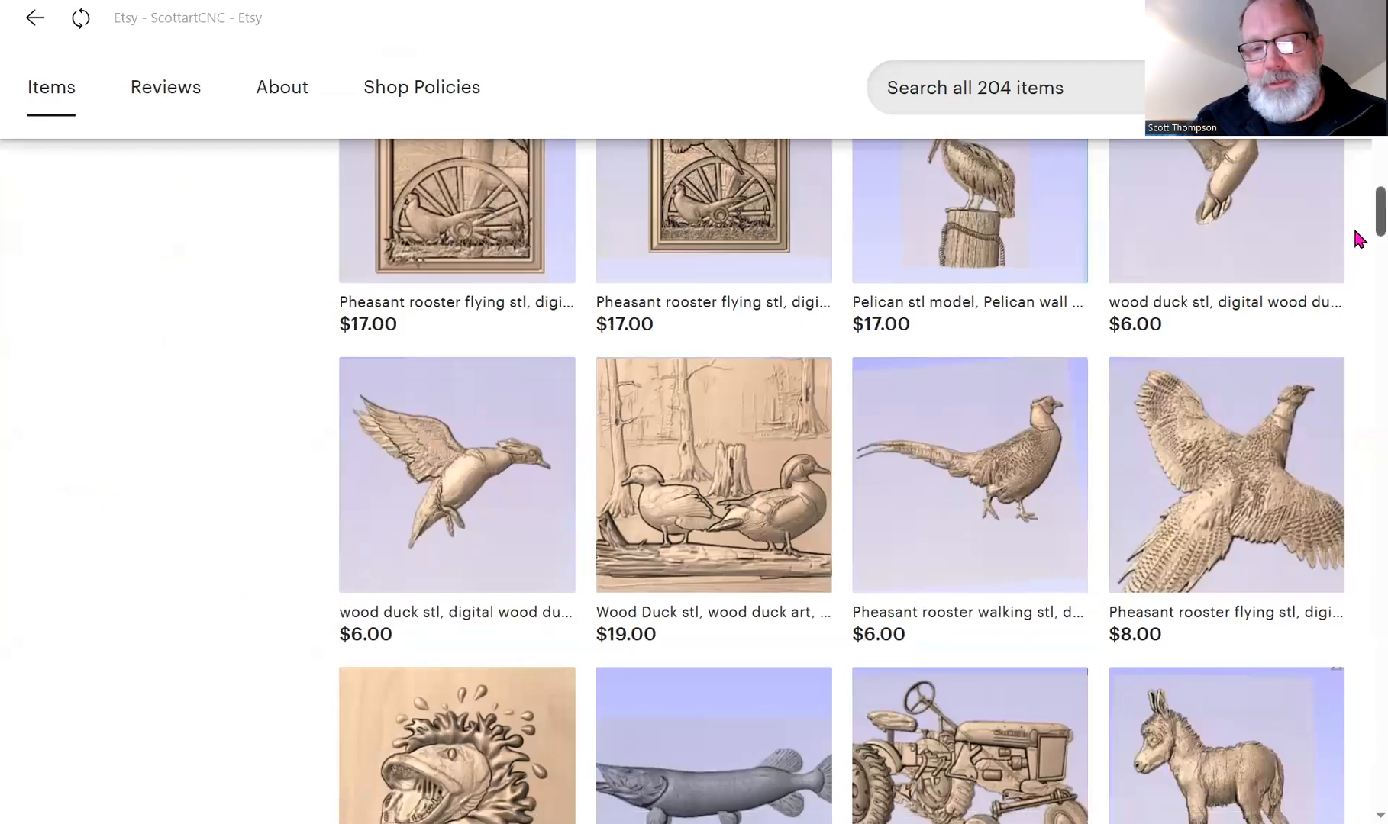
scroll(1354, 244, "down", 4)
scroll(1357, 275, "down", 5)
scroll(1356, 298, "down", 2)
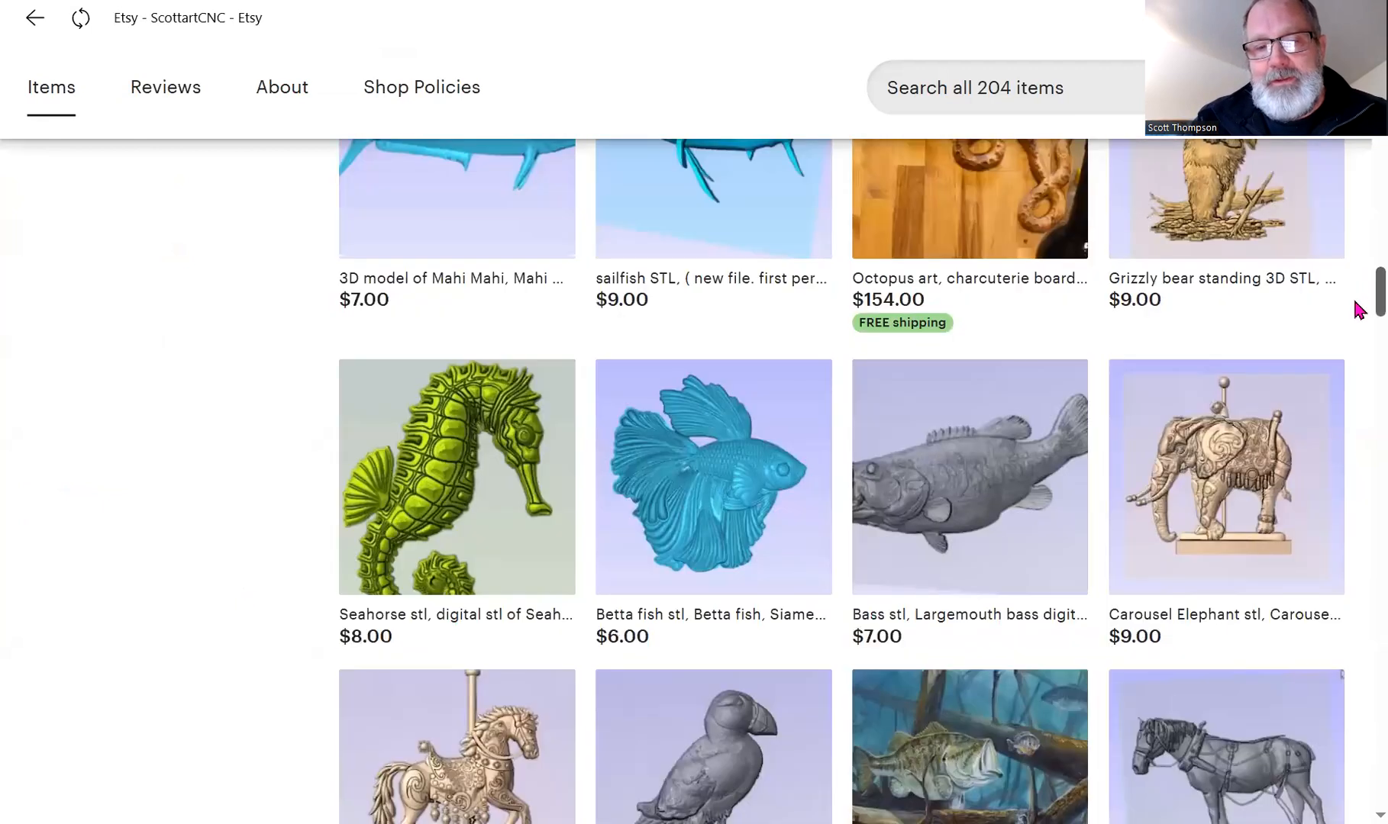
scroll(1357, 328, "down", 5)
scroll(1357, 229, "up", 4)
scroll(1356, 160, "up", 10)
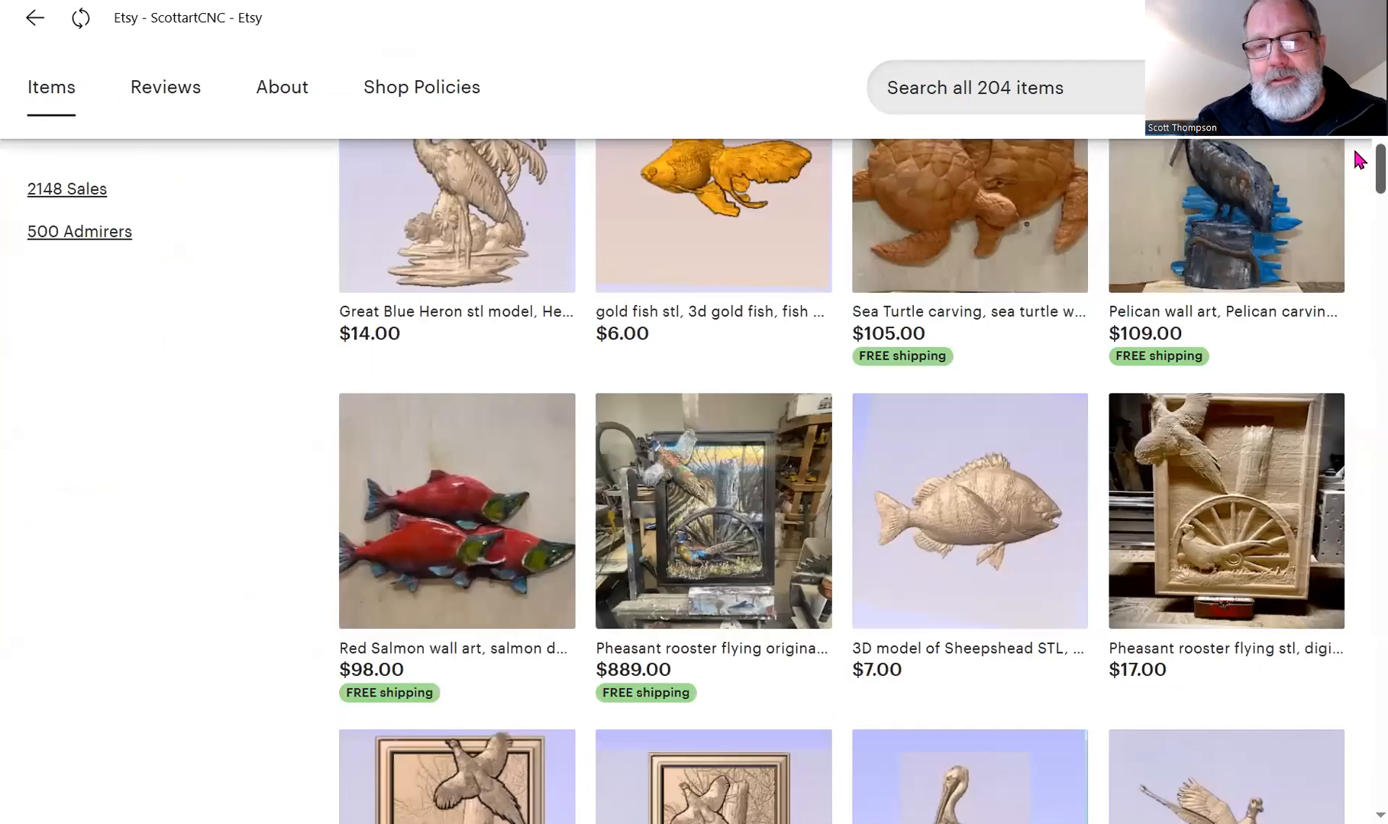
scroll(1355, 153, "up", 5)
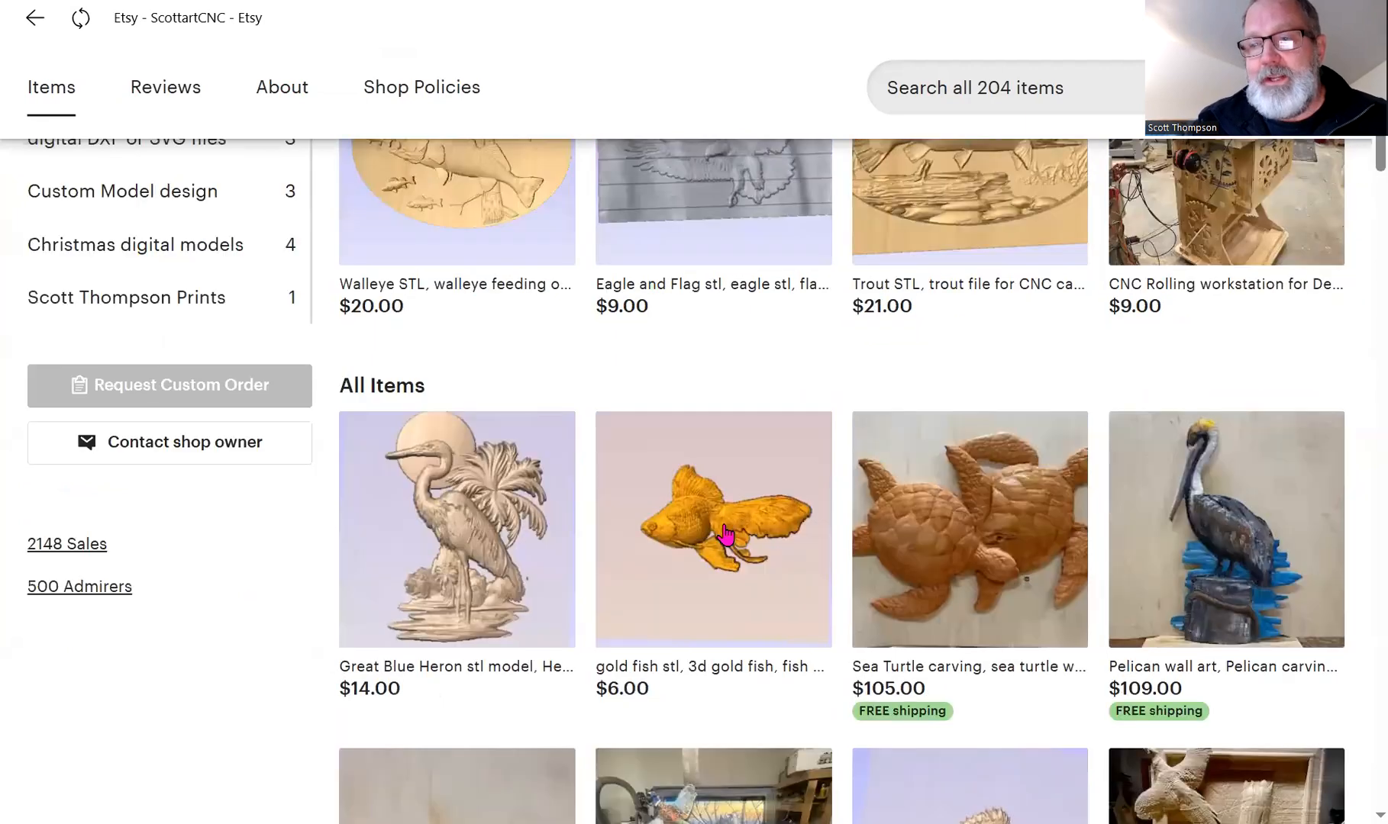
scroll(1357, 153, "up", 10)
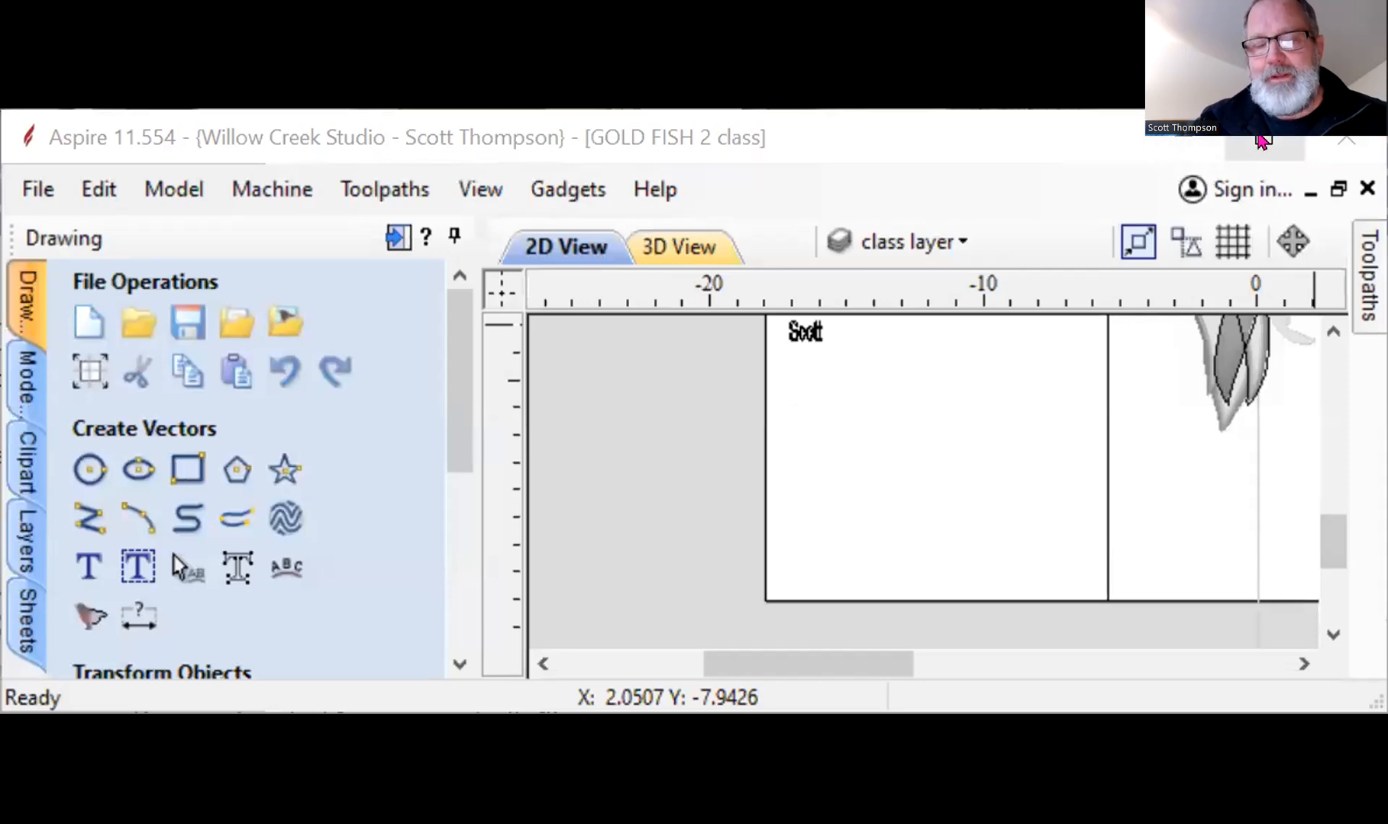
Switch to a full-size Aspire window and show the 2D and 3D views side by side to examine the goldfish and seaweed relief.
left_click(1261, 142)
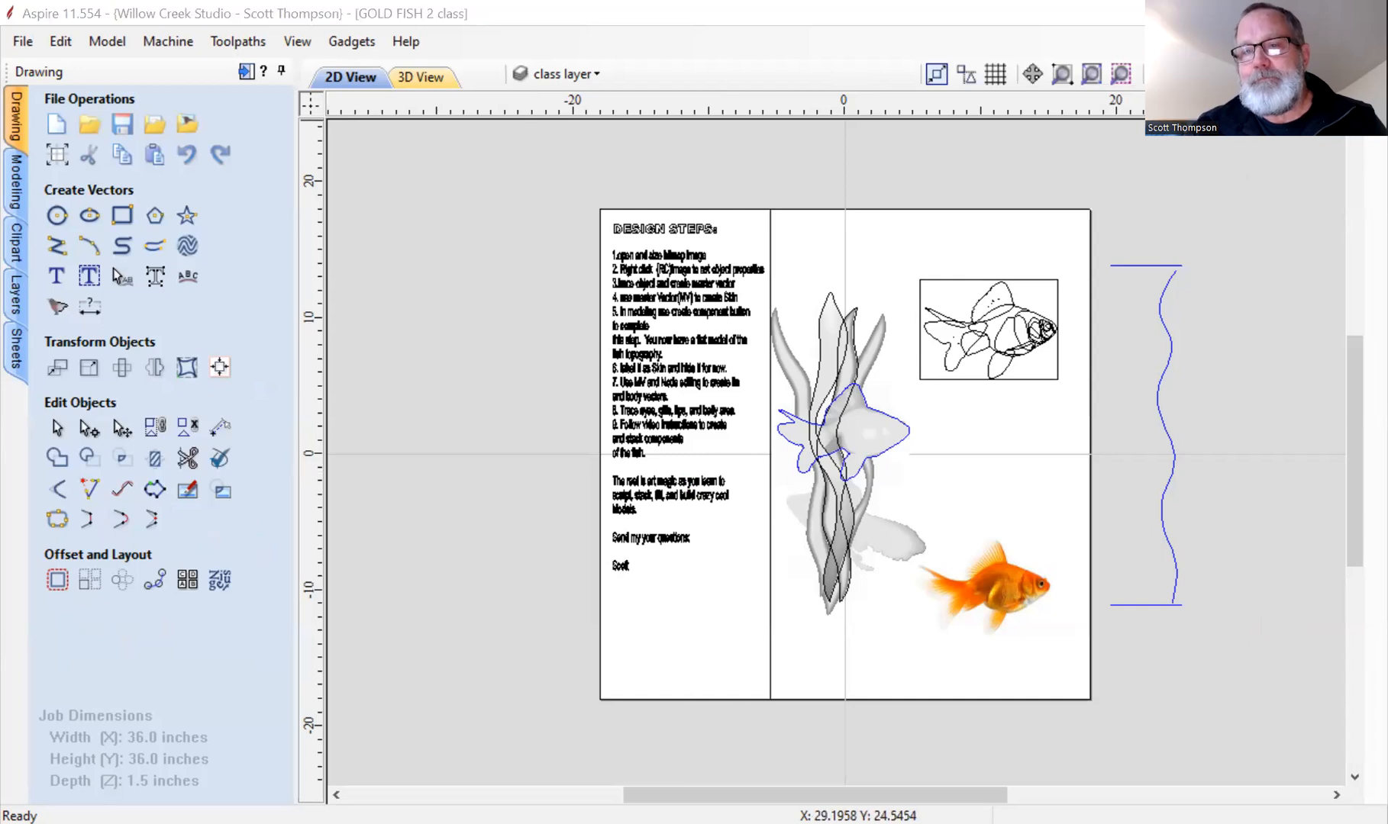
key("F4")
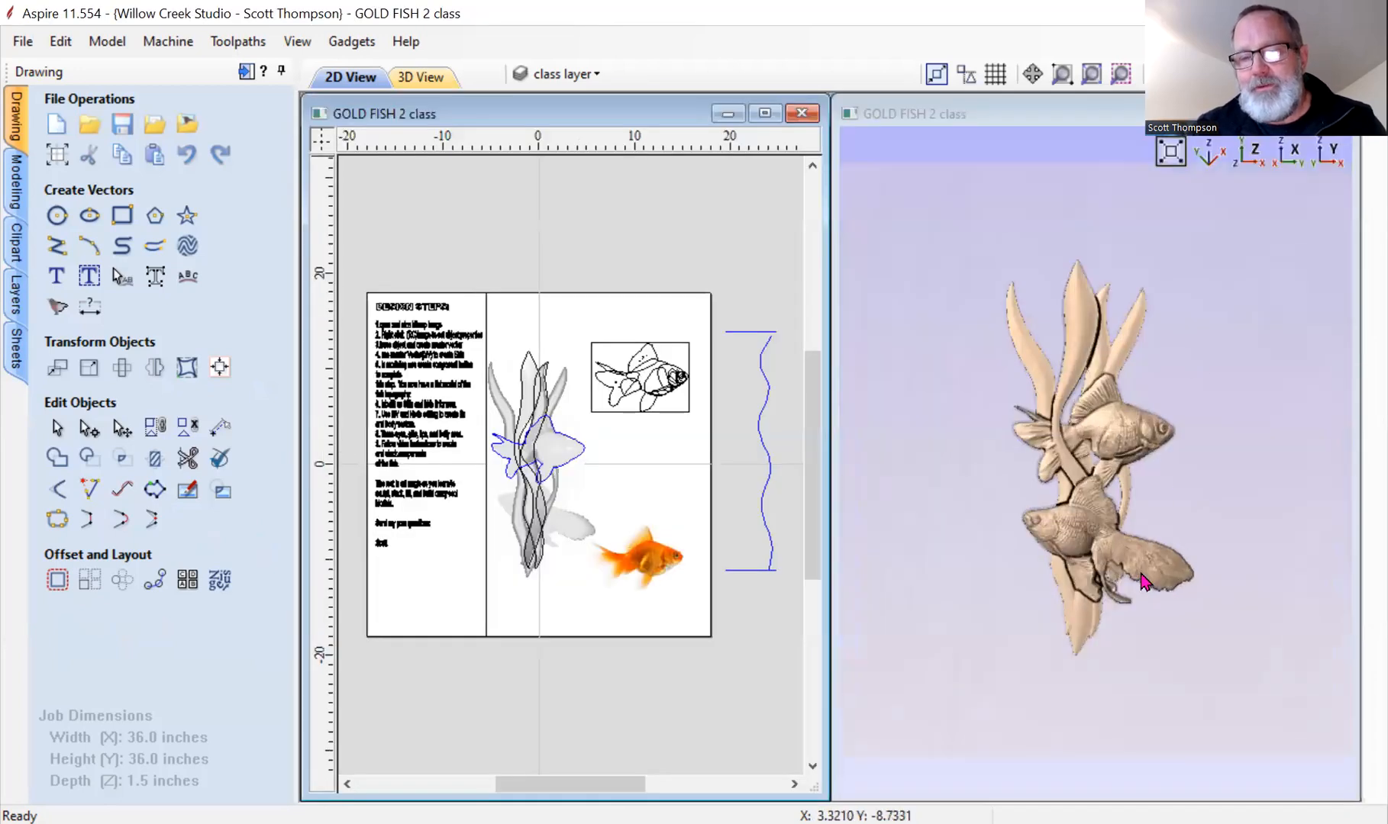
left_click_drag(1099, 457, 1189, 427)
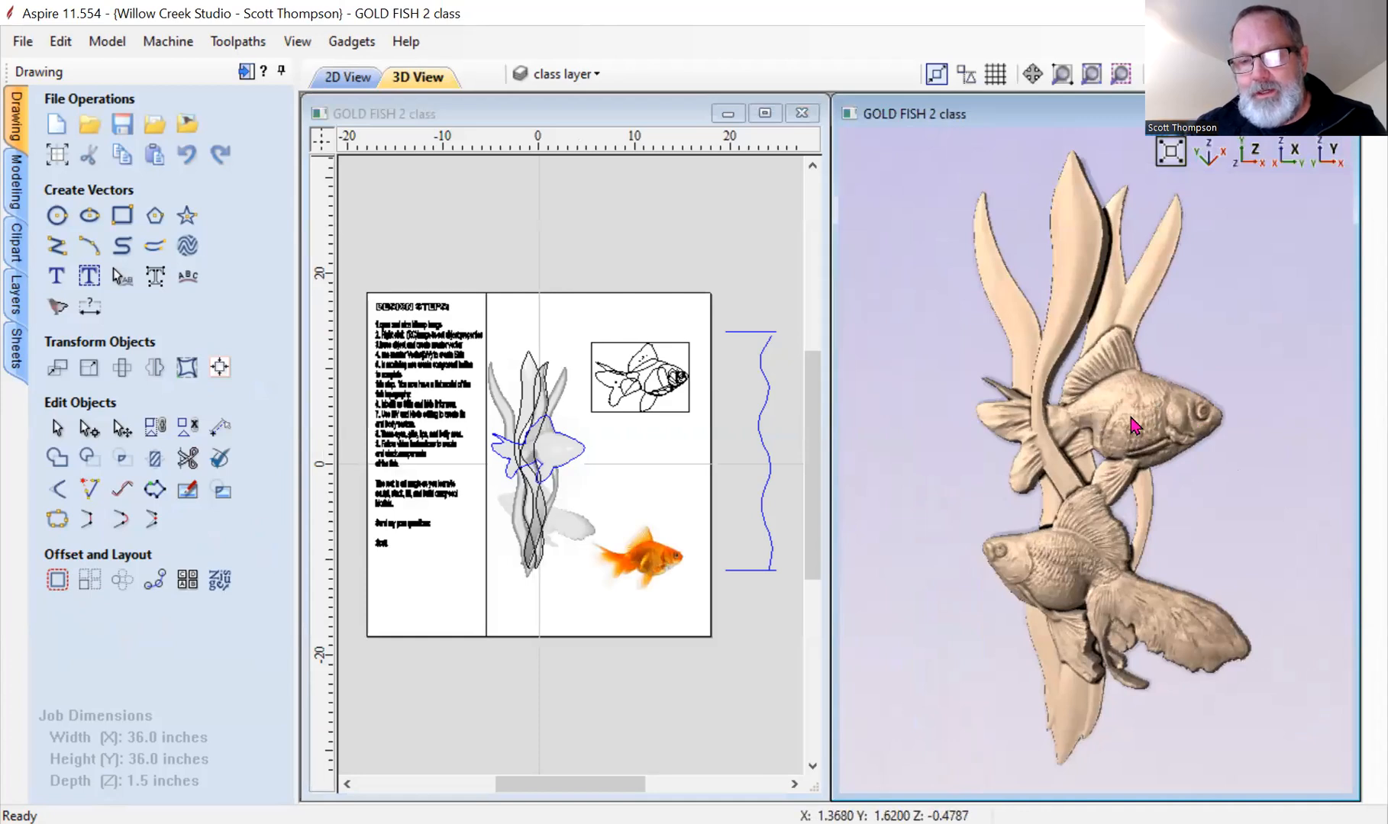
left_click_drag(1099, 483, 1024, 481)
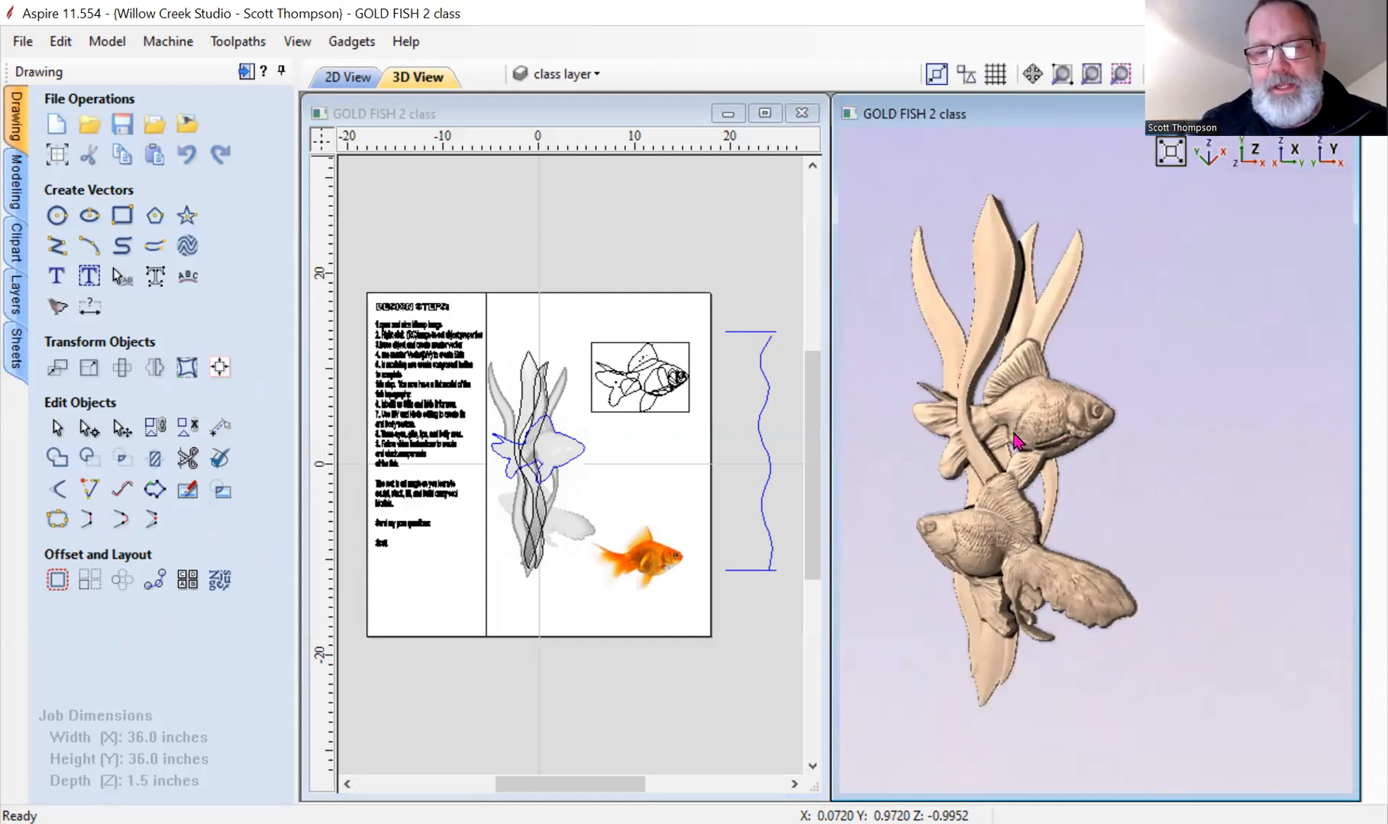
left_click_drag(1017, 439, 1090, 432)
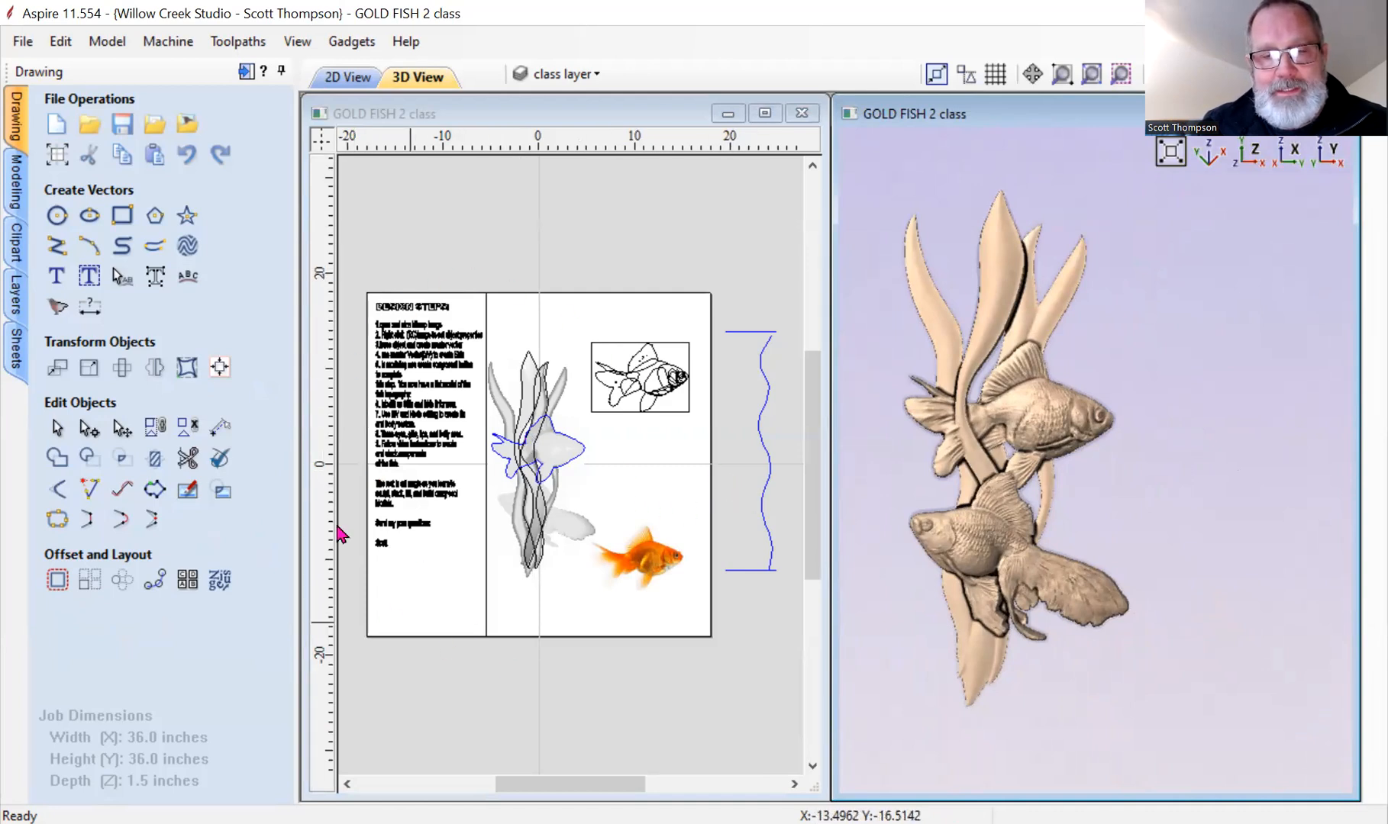
Read the design steps text in the 2D view and examine the boxed set of goldfish vectors.
scroll(390, 383, "up", 3)
scroll(409, 371, "up", 1)
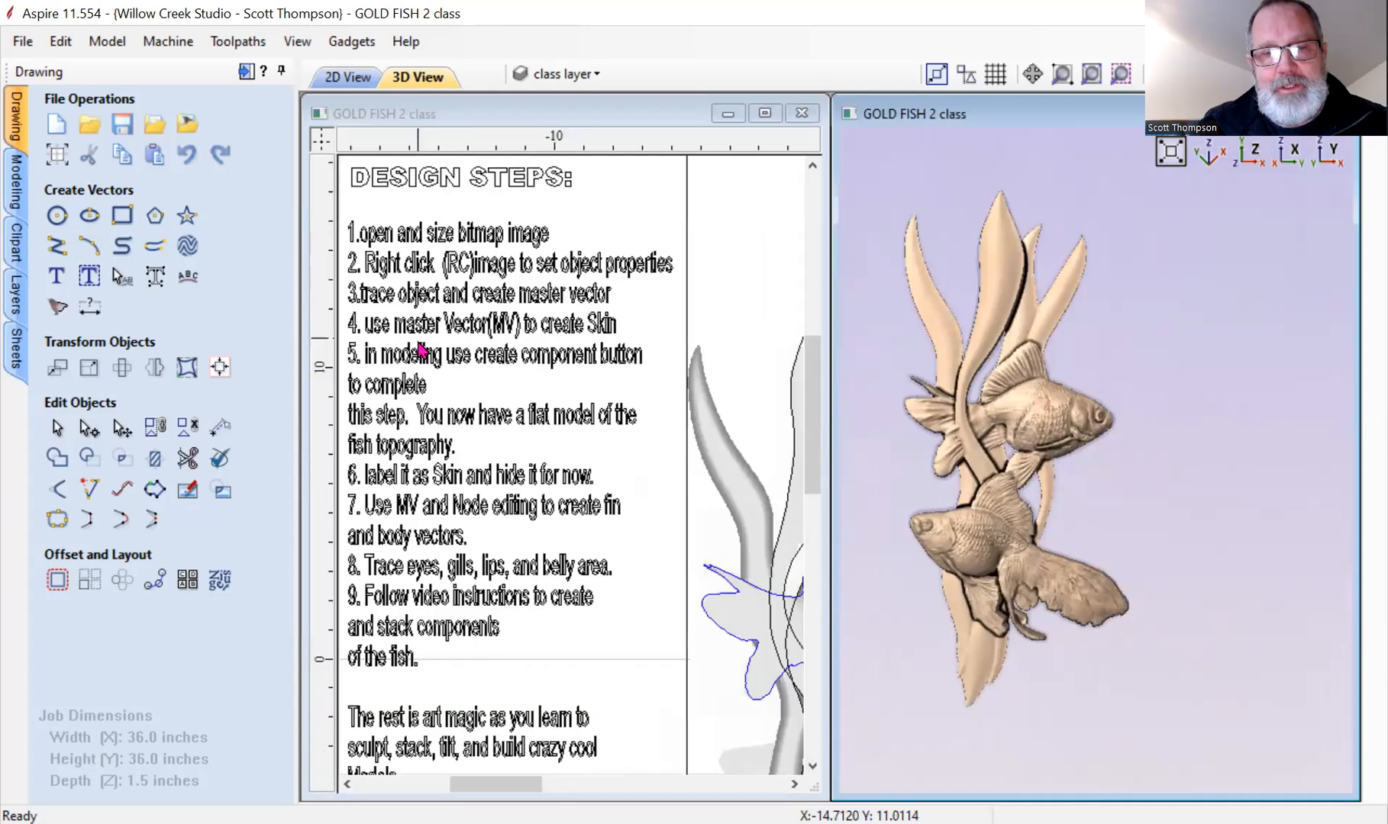
scroll(419, 352, "down", 4)
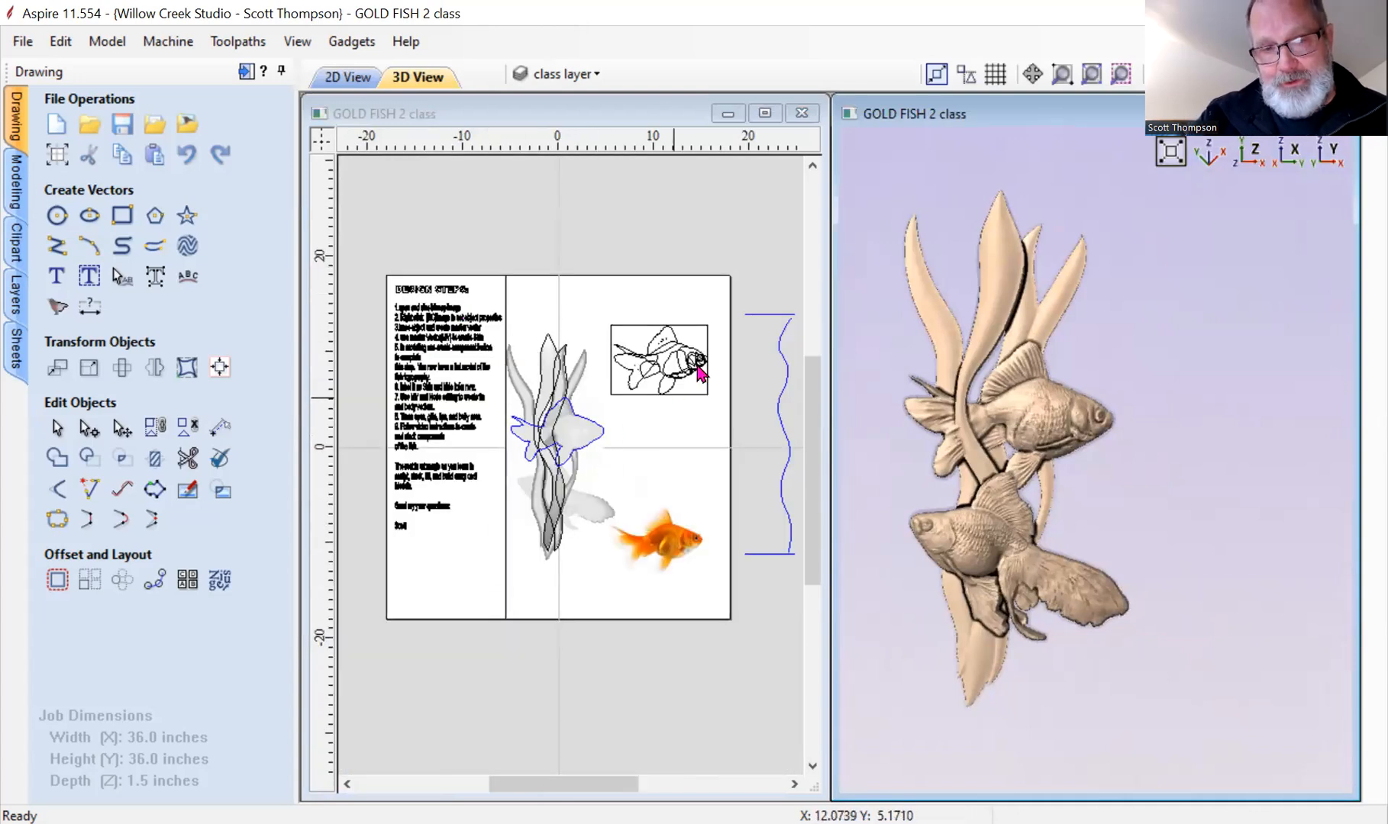
scroll(650, 366, "up", 5)
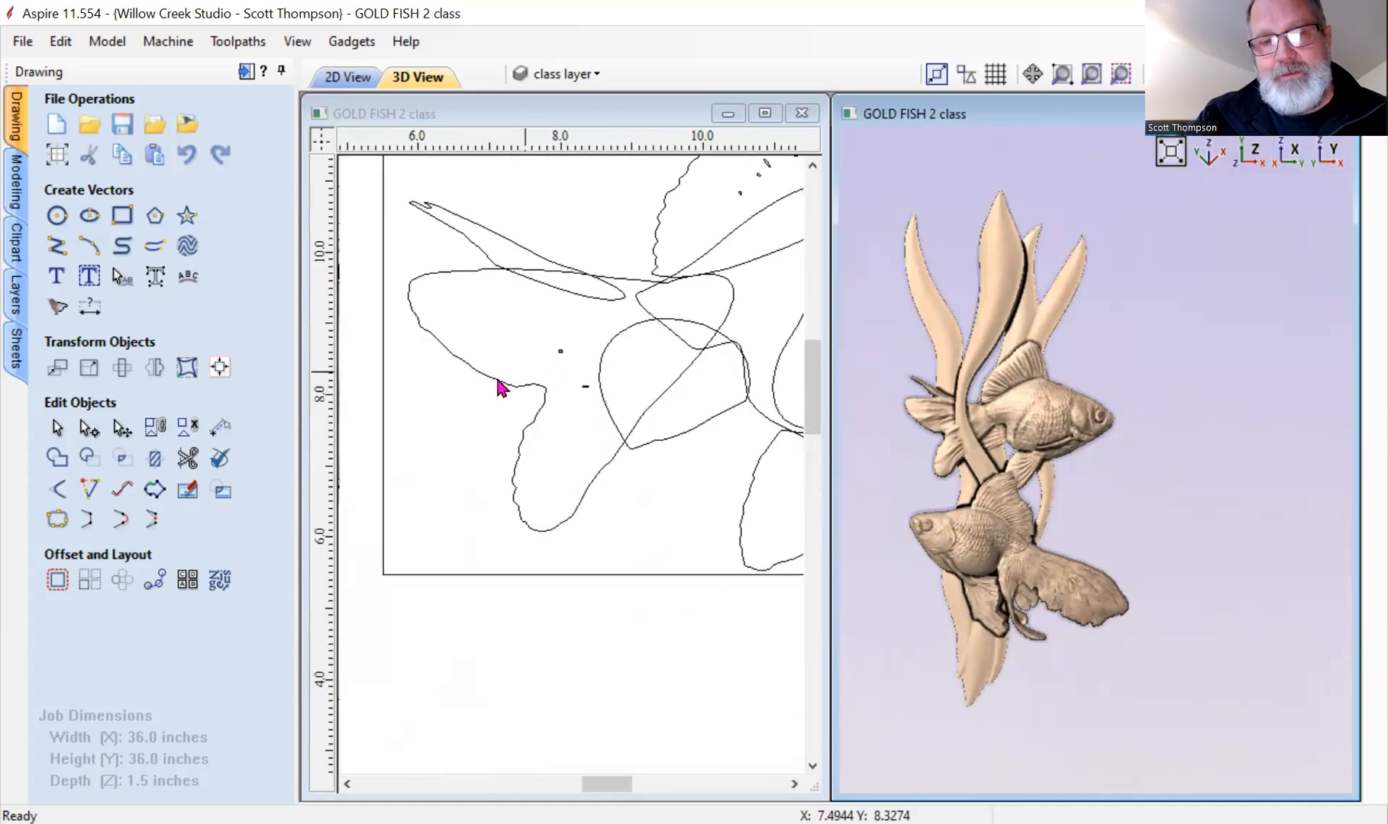
scroll(497, 388, "down", 5)
scroll(747, 357, "up", 5)
scroll(748, 349, "down", 5)
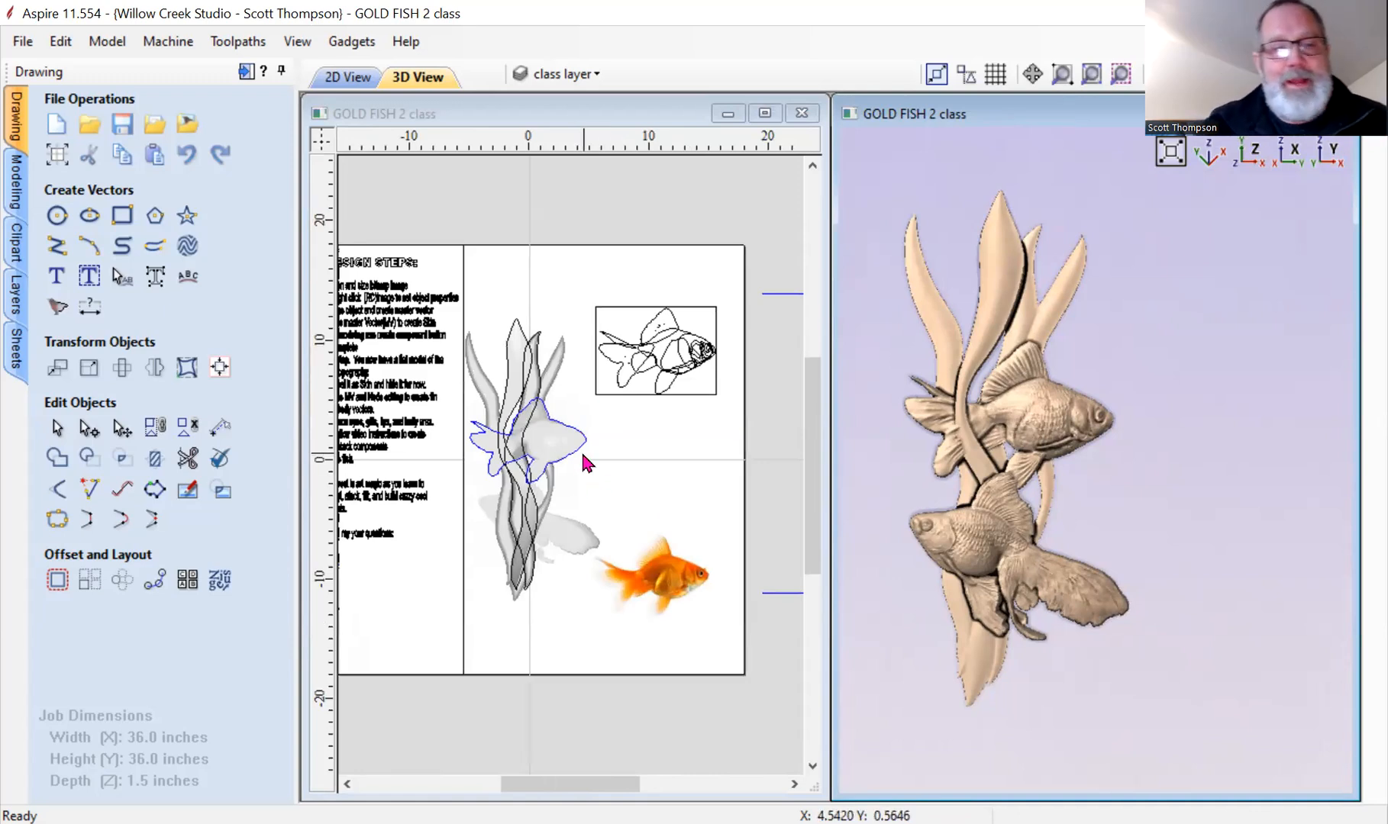
Hide all Level 3 components and the vectors on Layer 1.
left_click(13, 187)
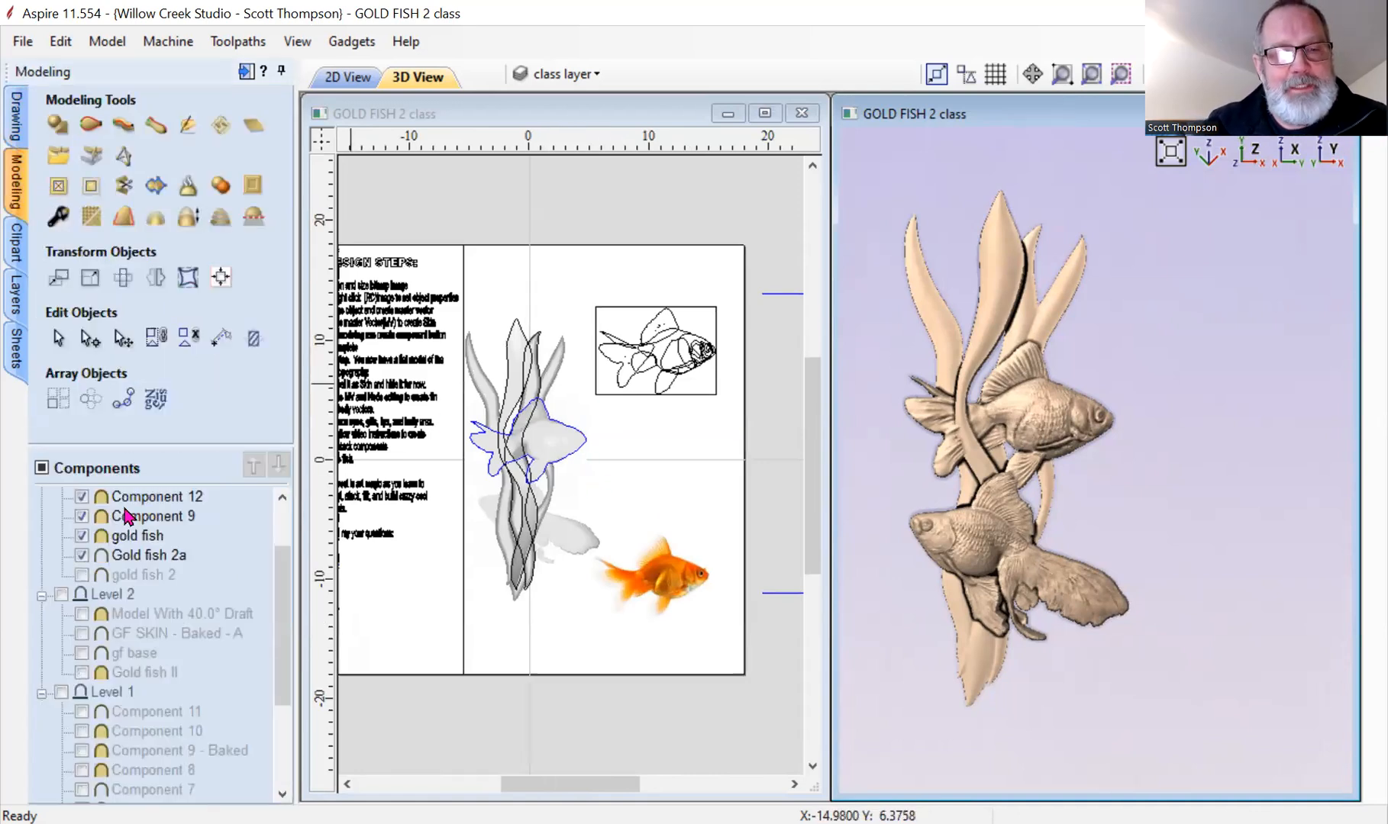
scroll(141, 544, "up", 2)
left_click(61, 517)
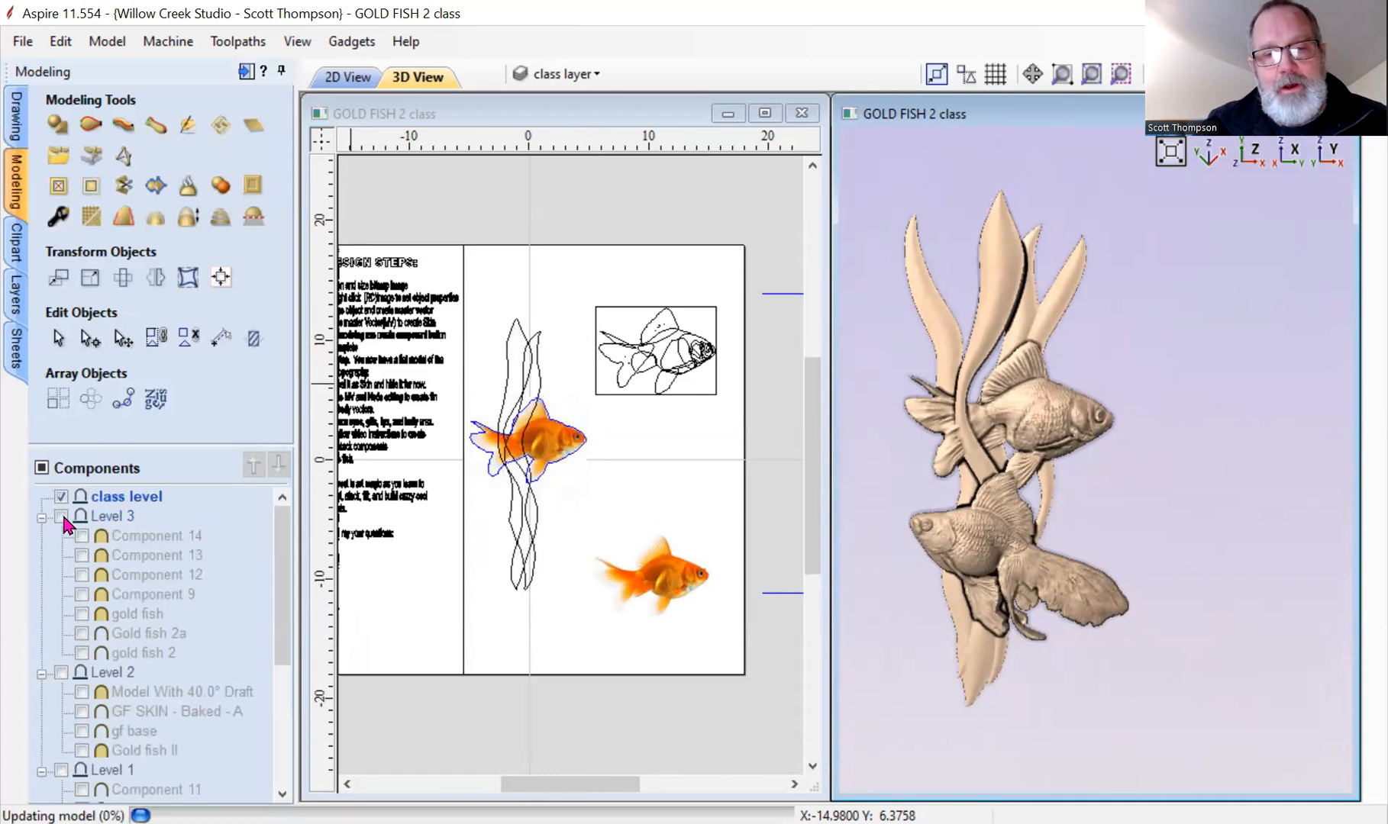
left_click(597, 76)
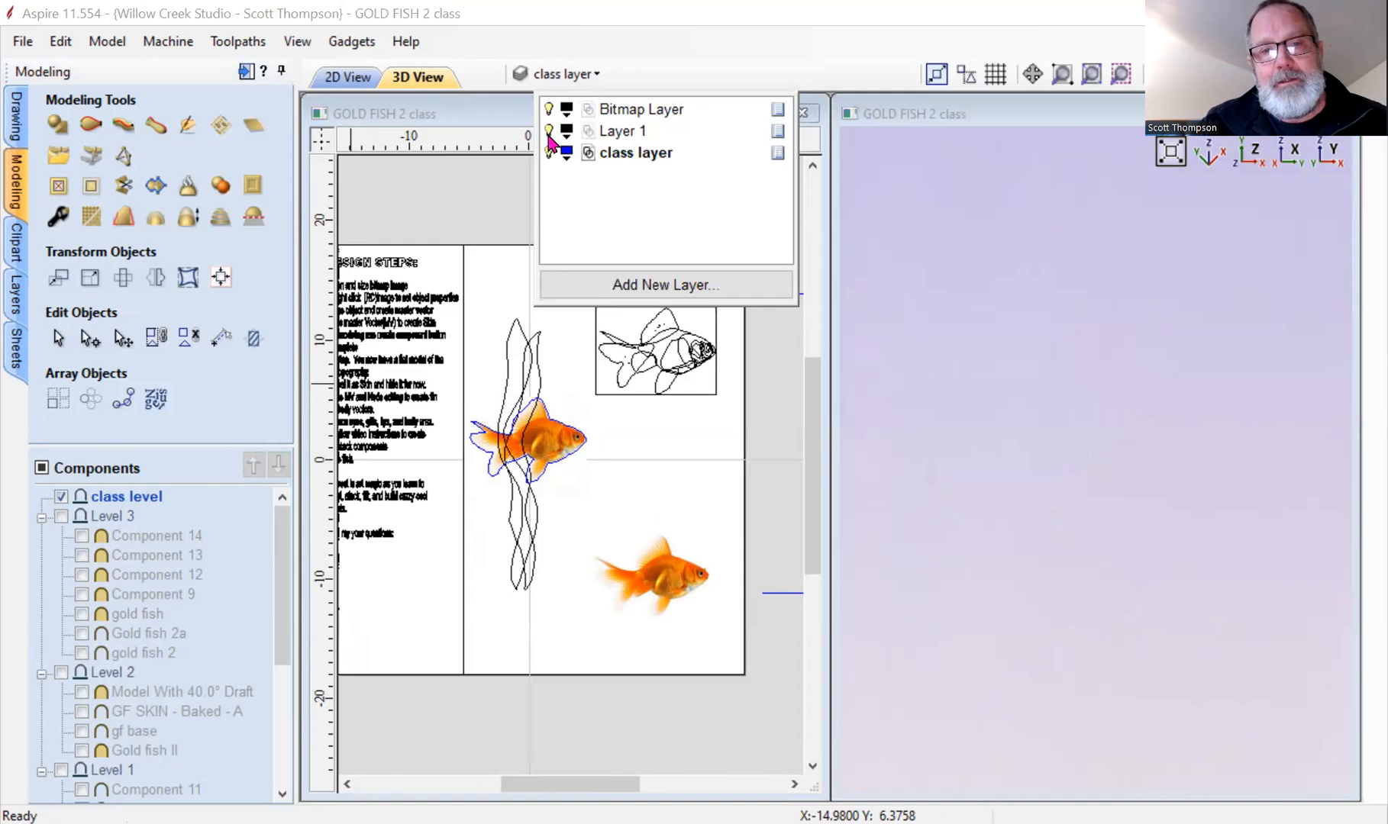
left_click(548, 131)
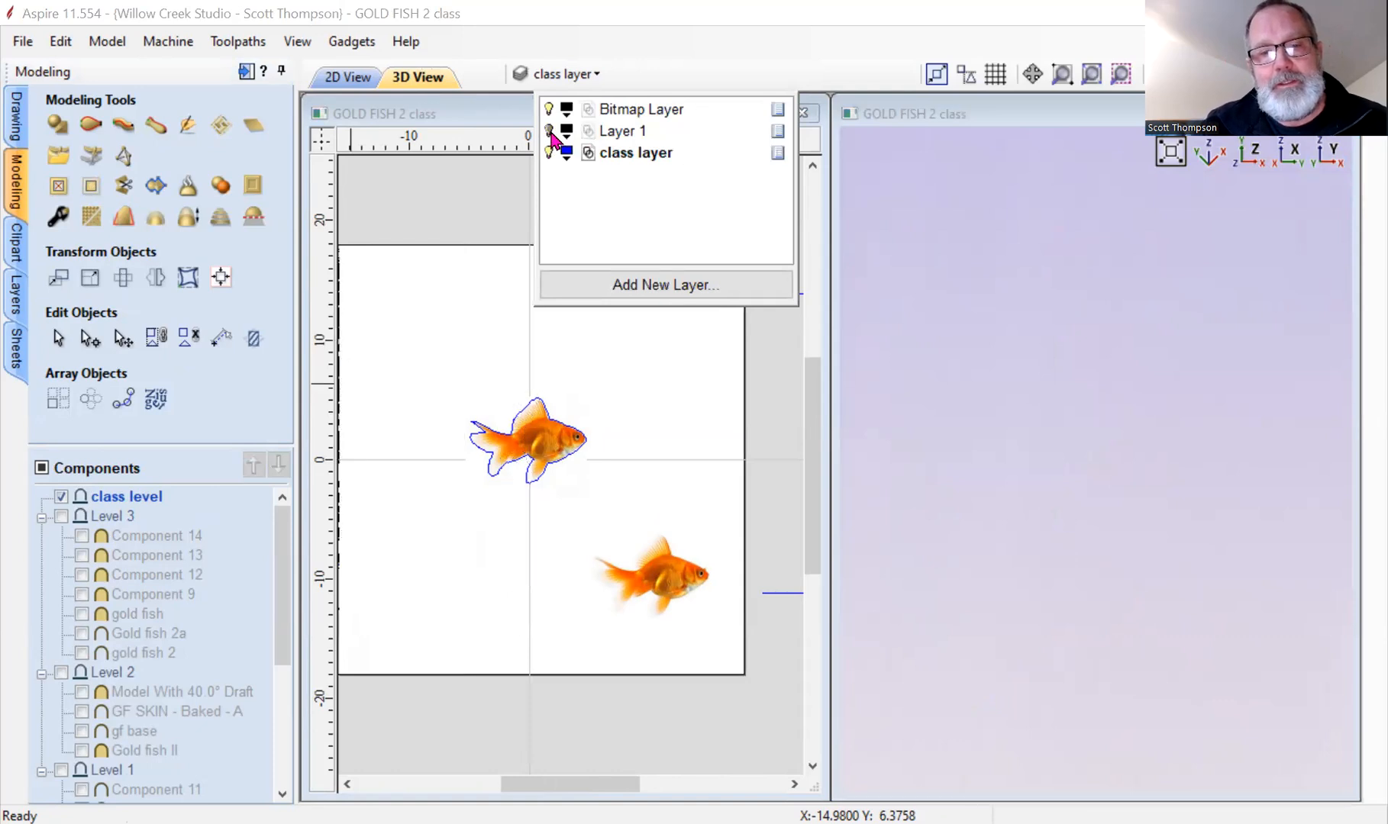
Set the fading of the outlined goldfish bitmap to 57% for when it is not selected.
scroll(546, 588, "down", 2)
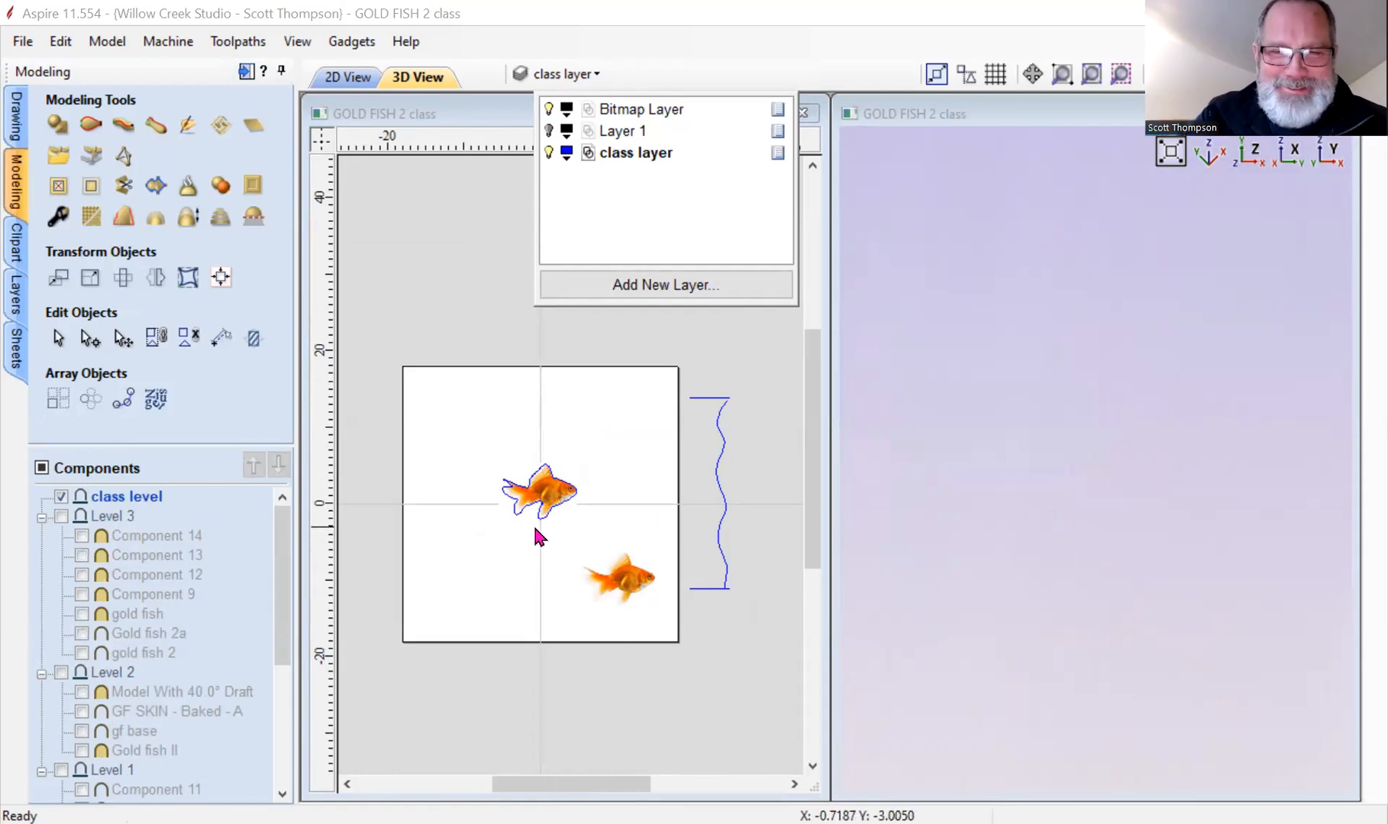
scroll(532, 524, "up", 4)
scroll(523, 442, "up", 4)
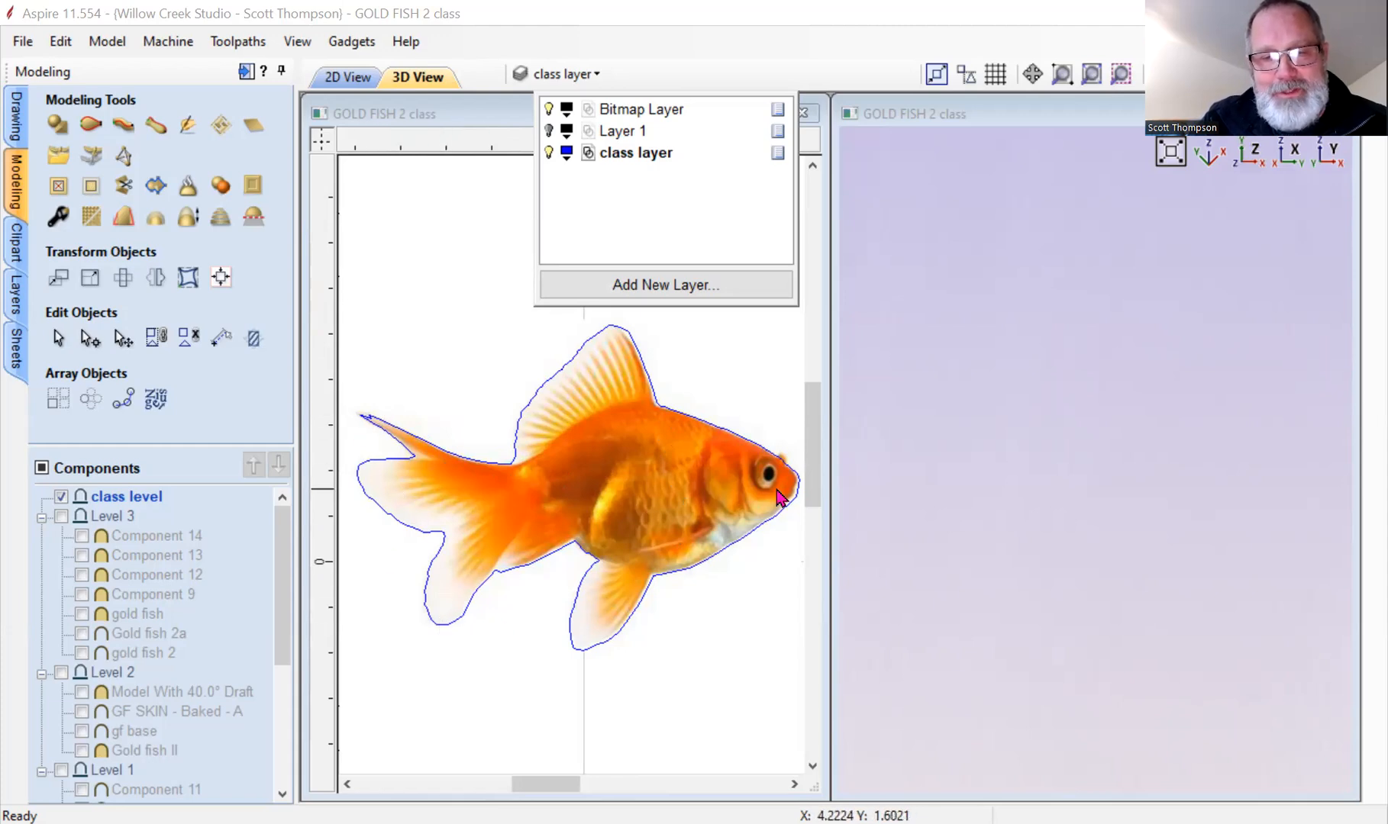
right_click(630, 487)
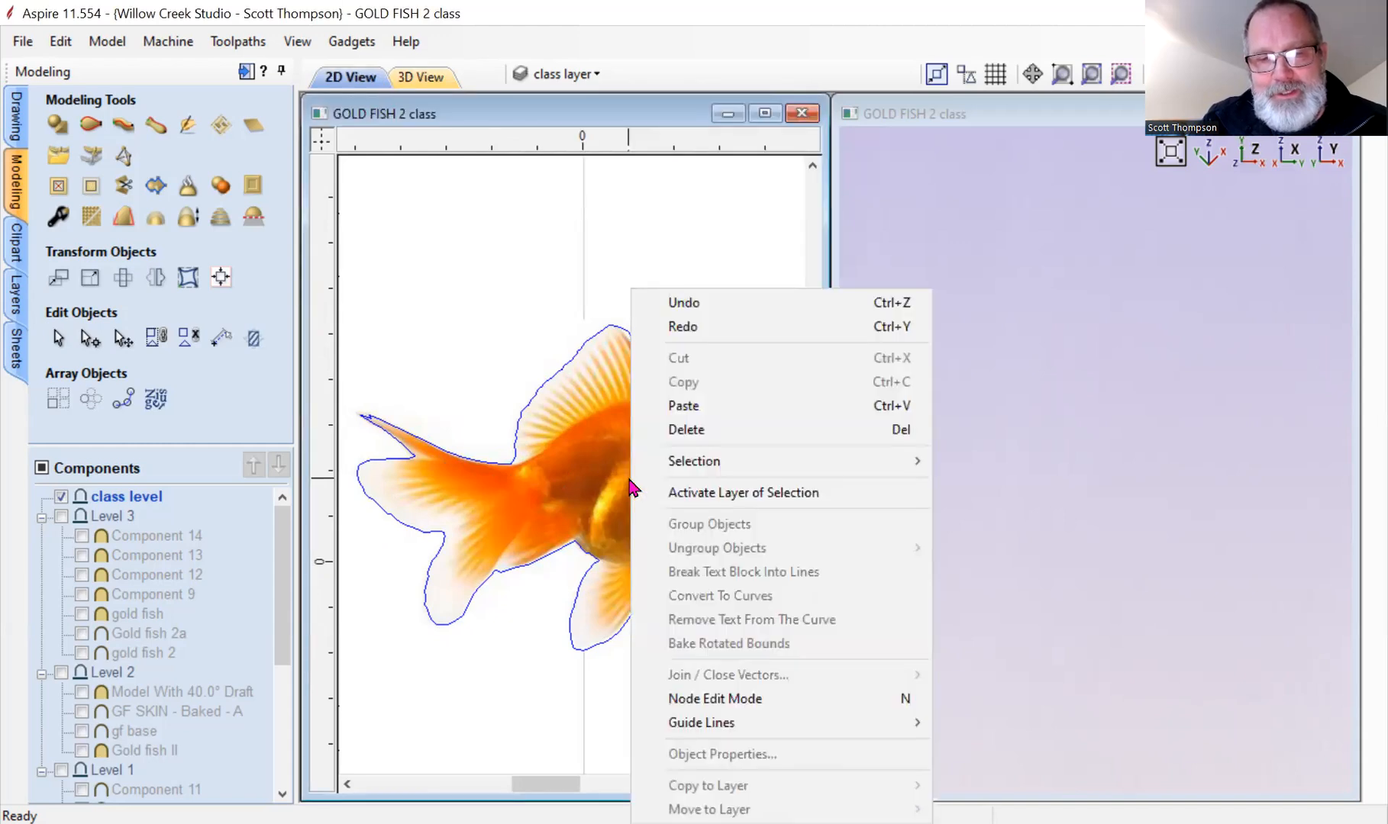
left_click(460, 333)
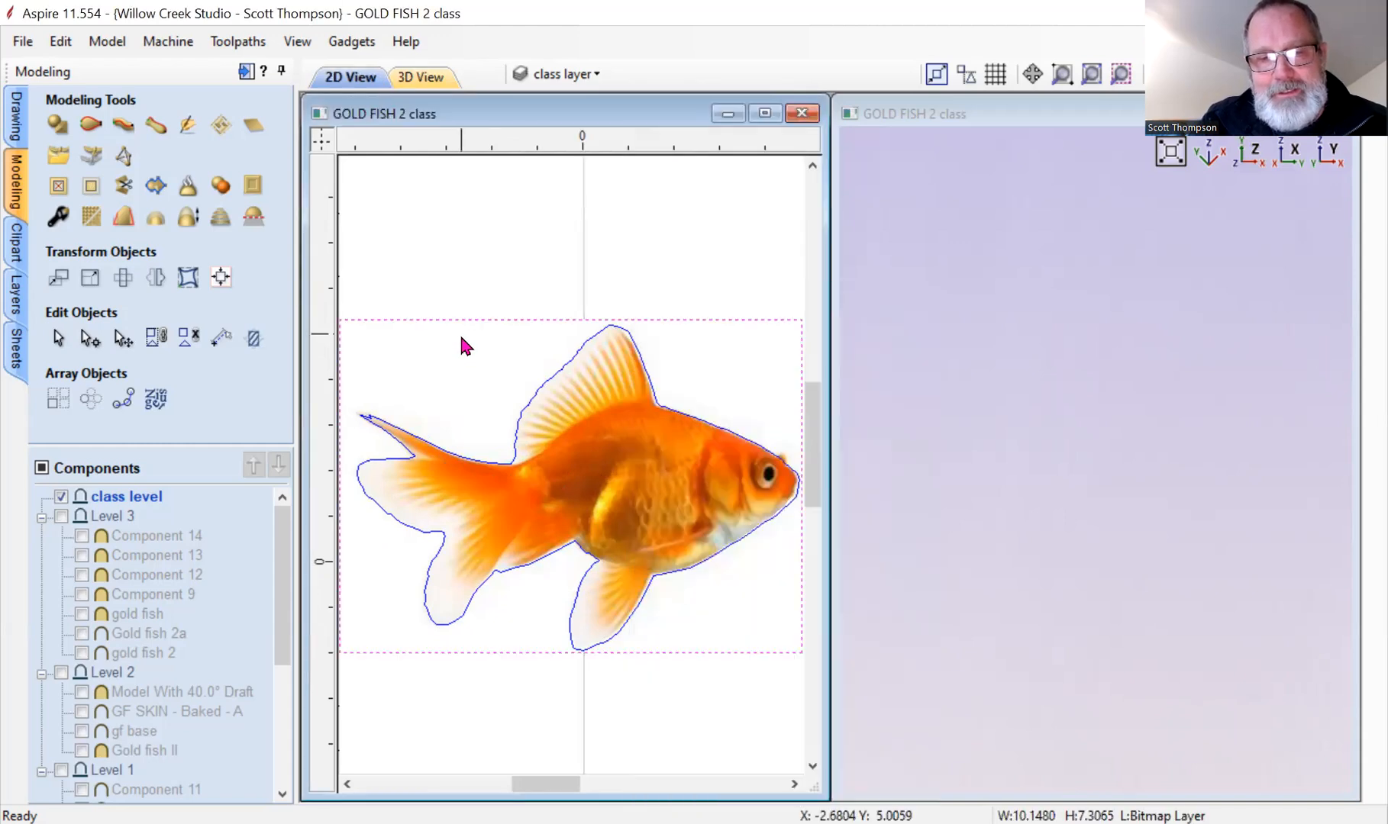
right_click(615, 490)
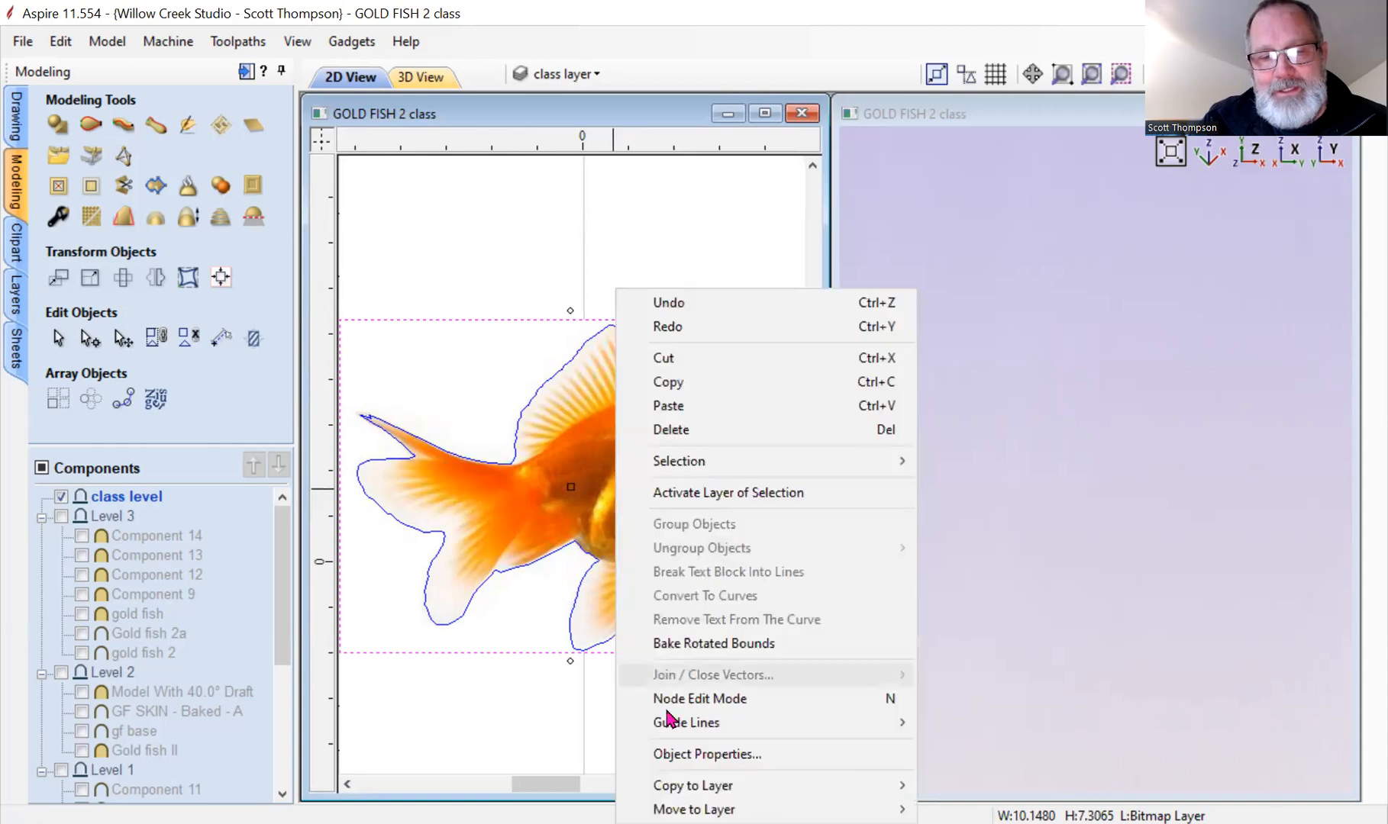
left_click(706, 756)
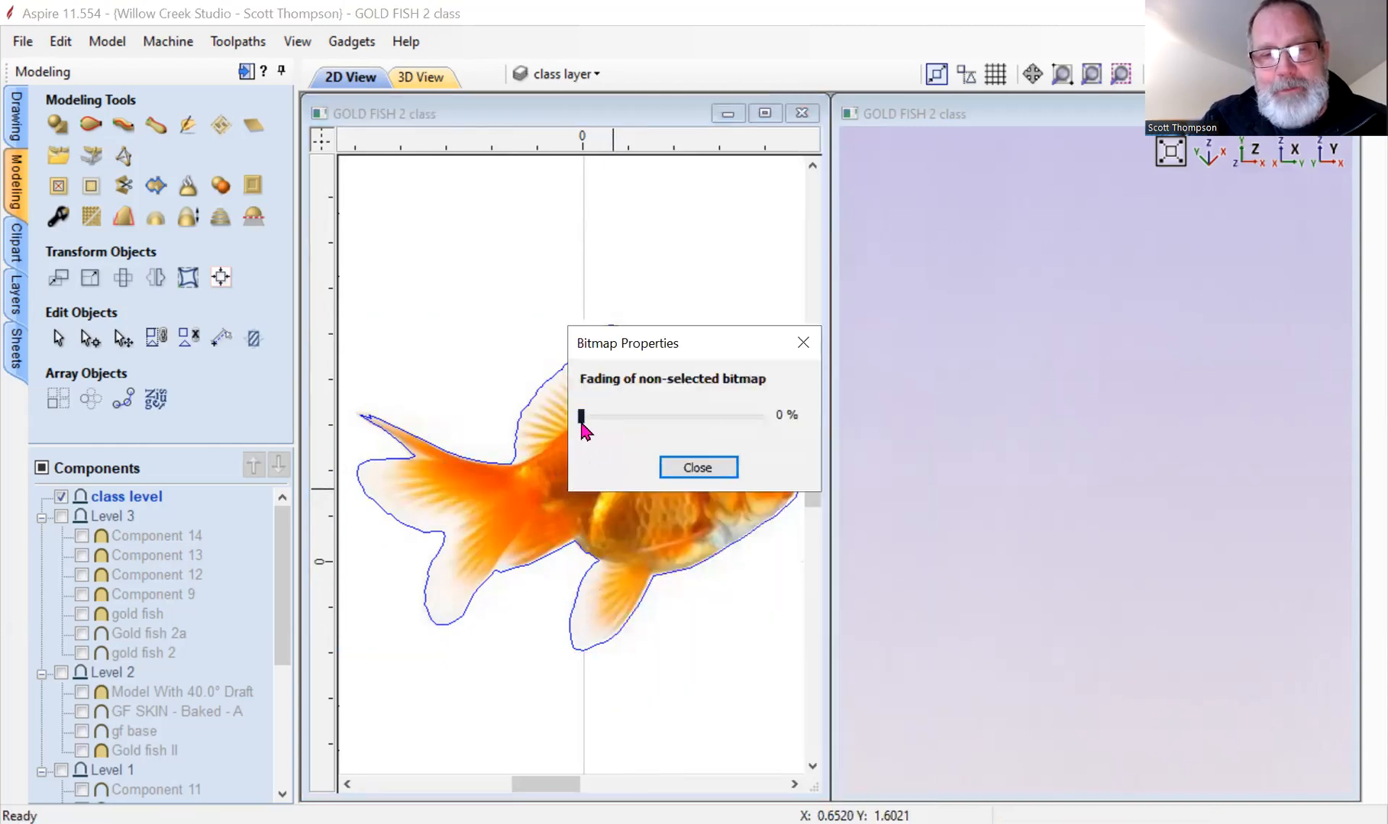
left_click_drag(582, 423, 686, 424)
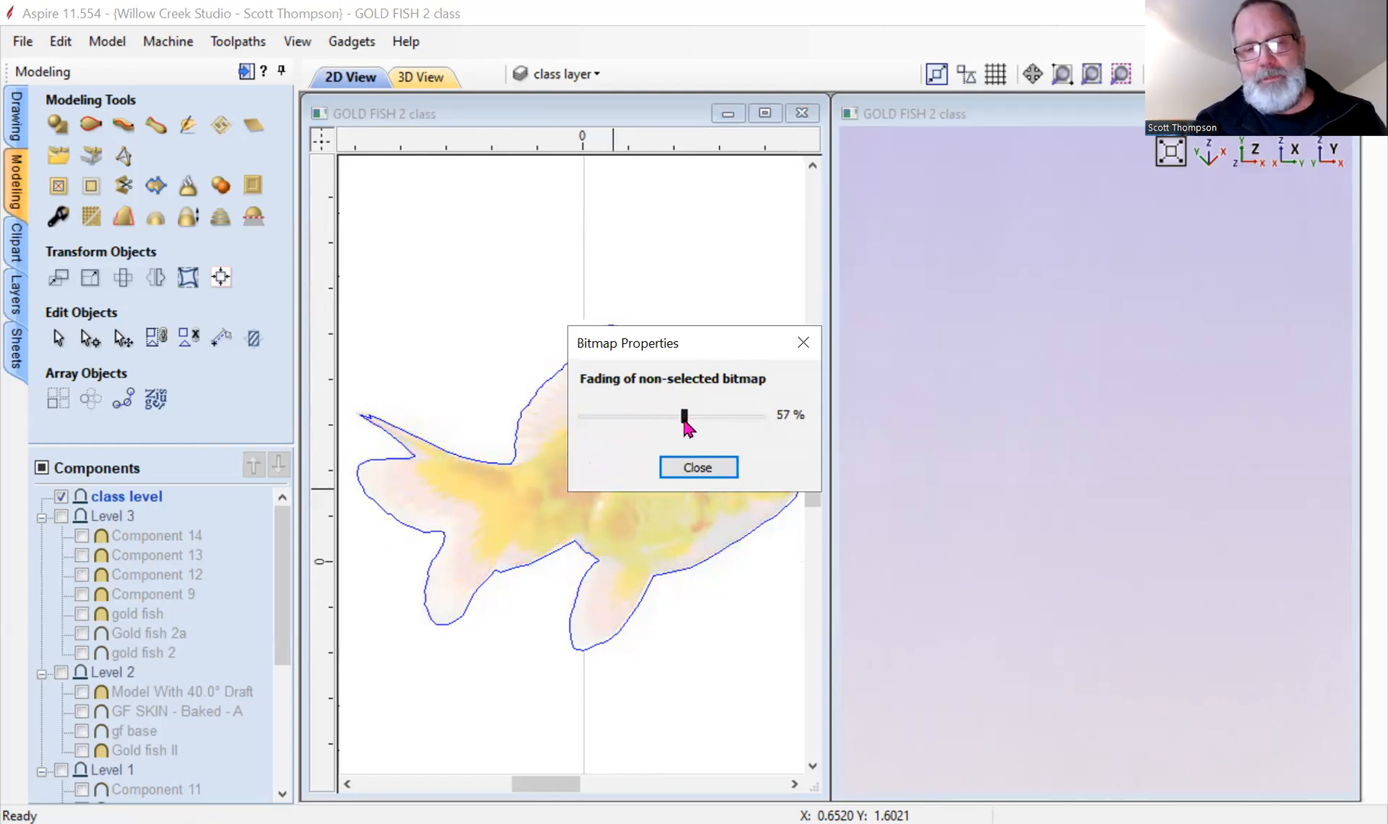
left_click(698, 467)
scroll(666, 491, "up", 5)
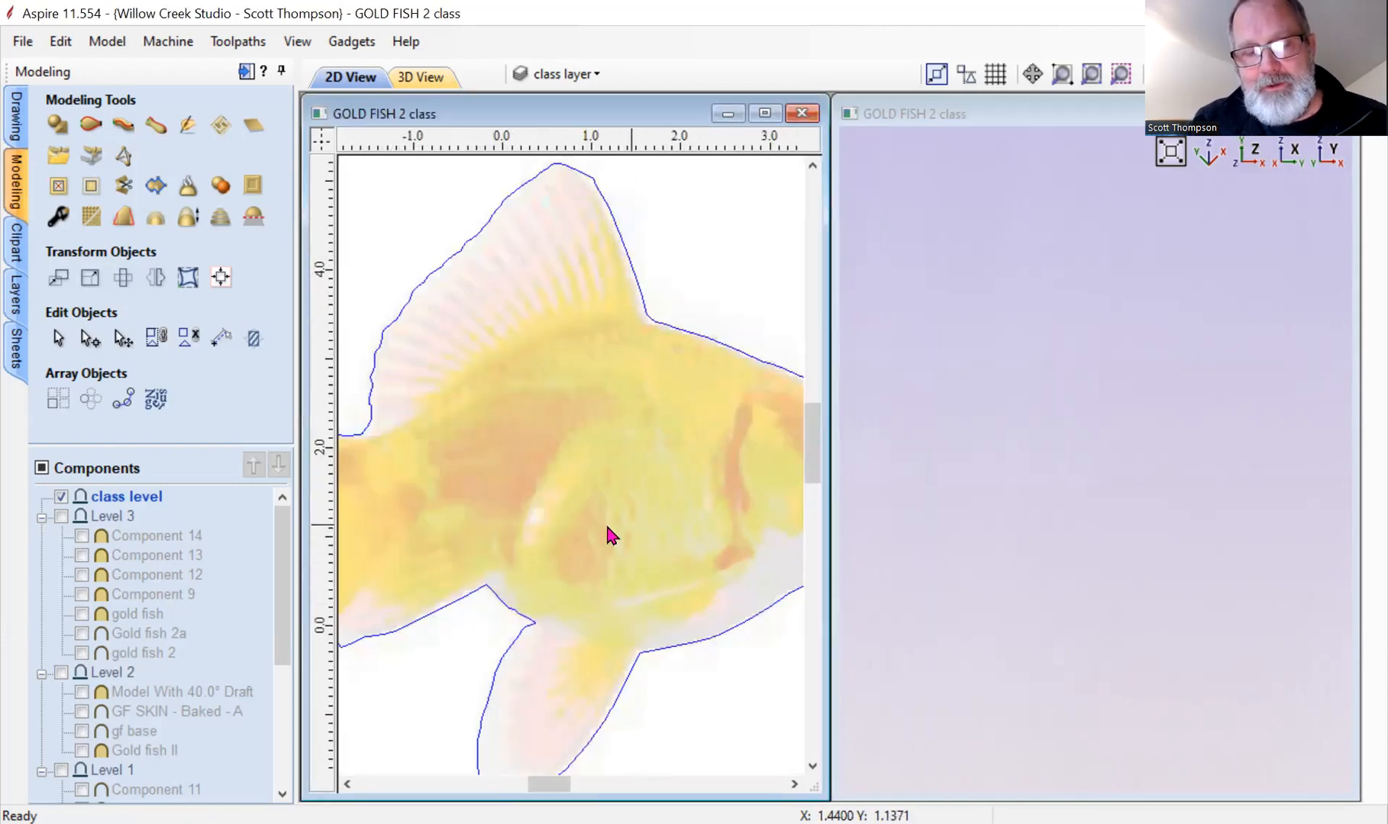
scroll(610, 532, "down", 2)
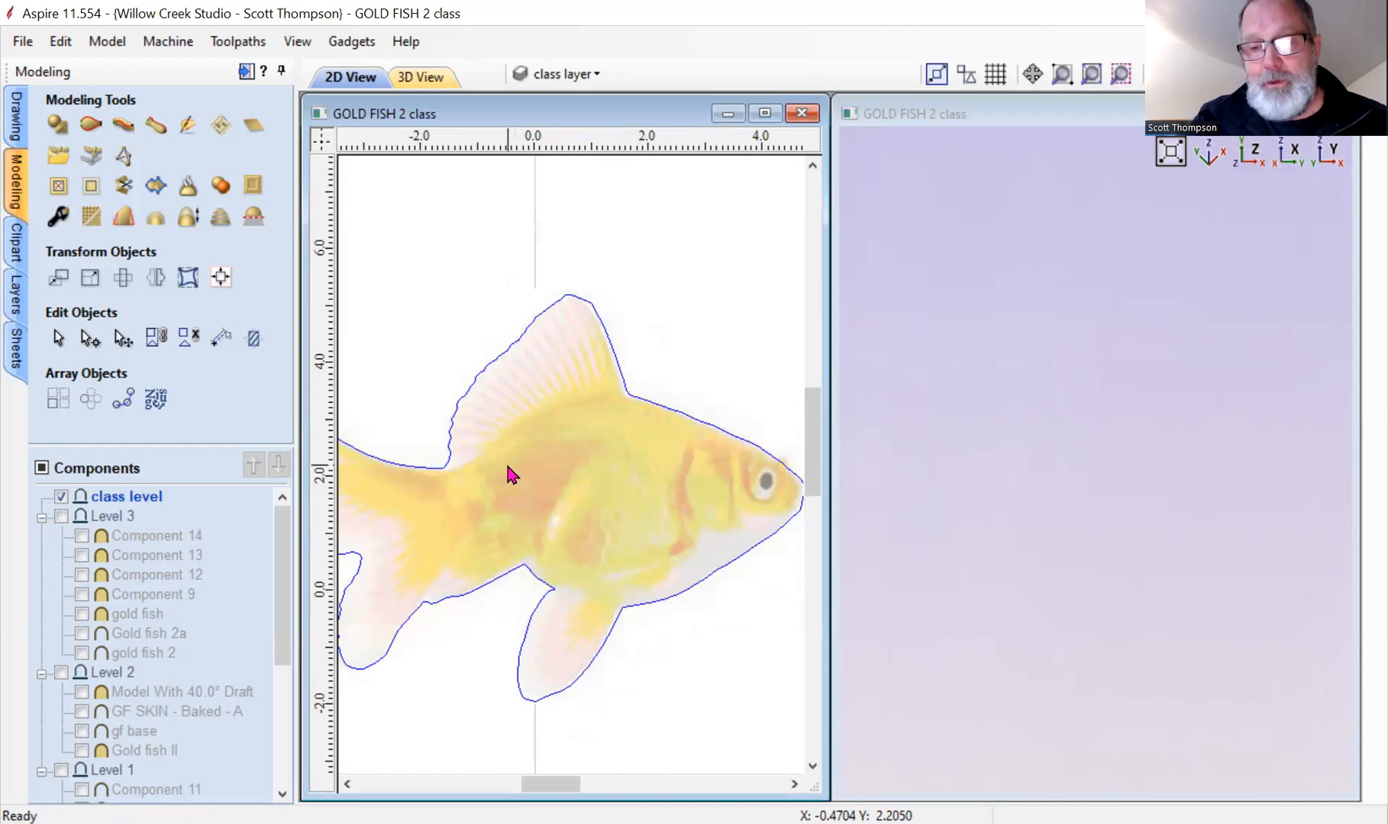
Return the non-selected fading of the outlined goldfish bitmap to 0%.
right_click(532, 472)
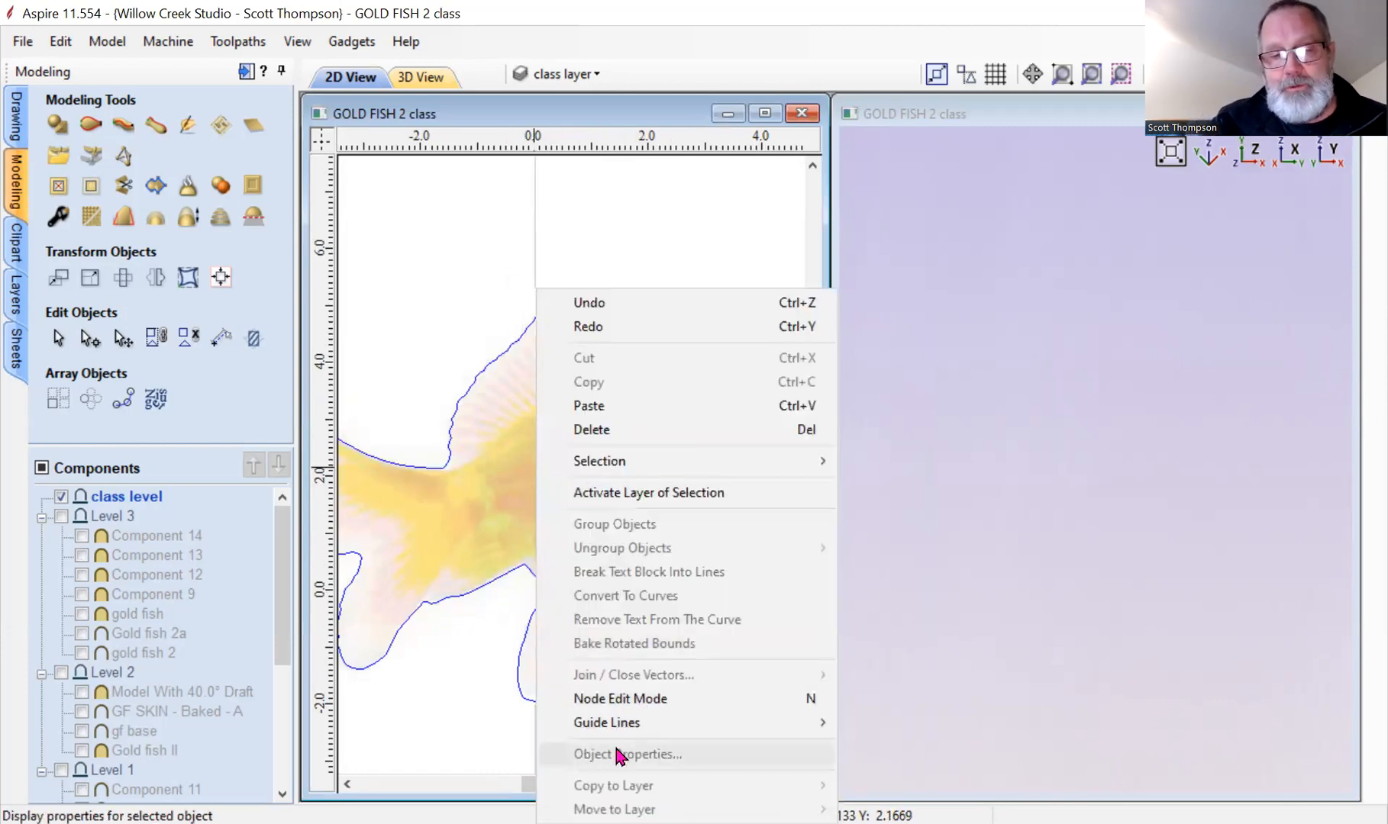
left_click(479, 391)
right_click(535, 451)
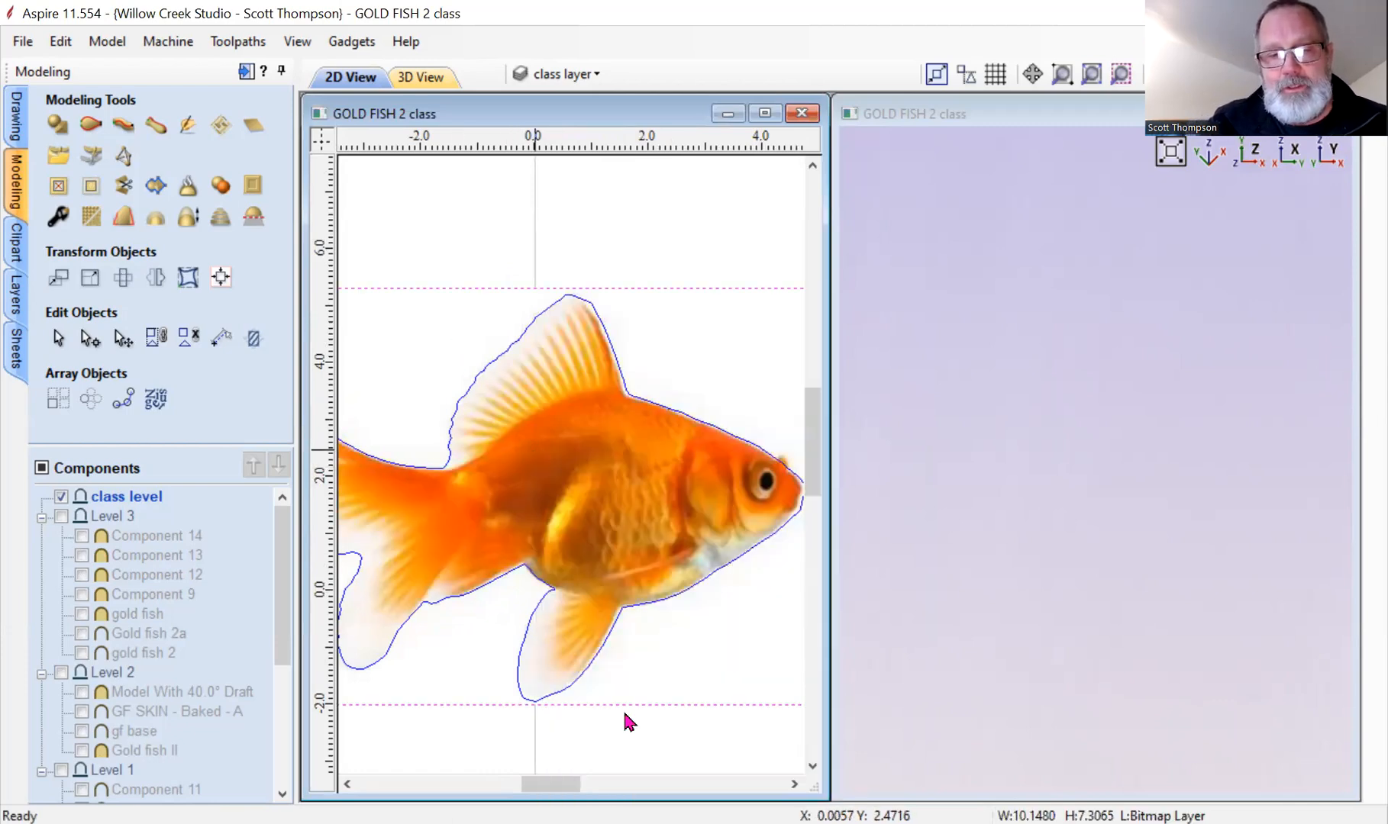
left_click(631, 755)
left_click_drag(682, 422, 630, 427)
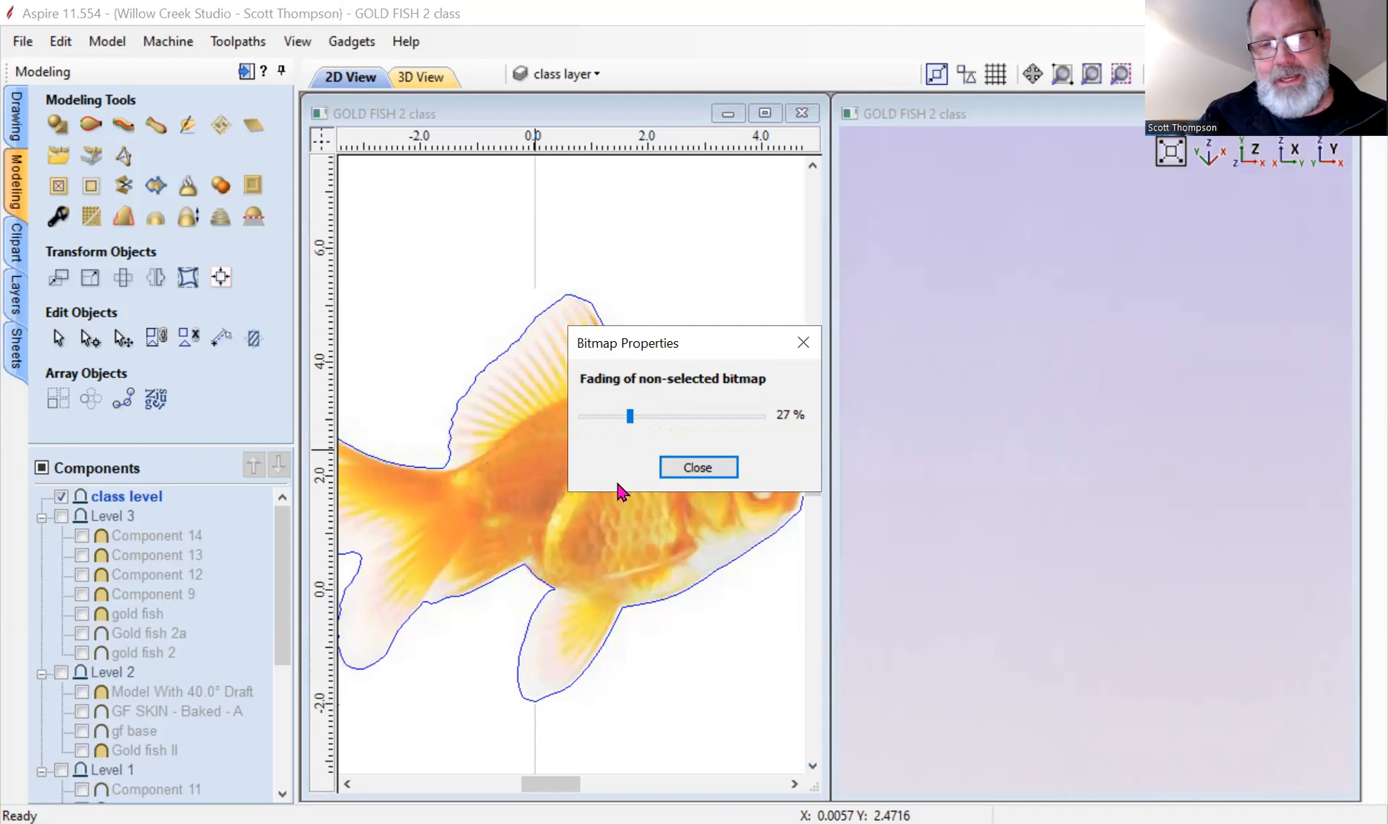
left_click_drag(629, 428, 566, 429)
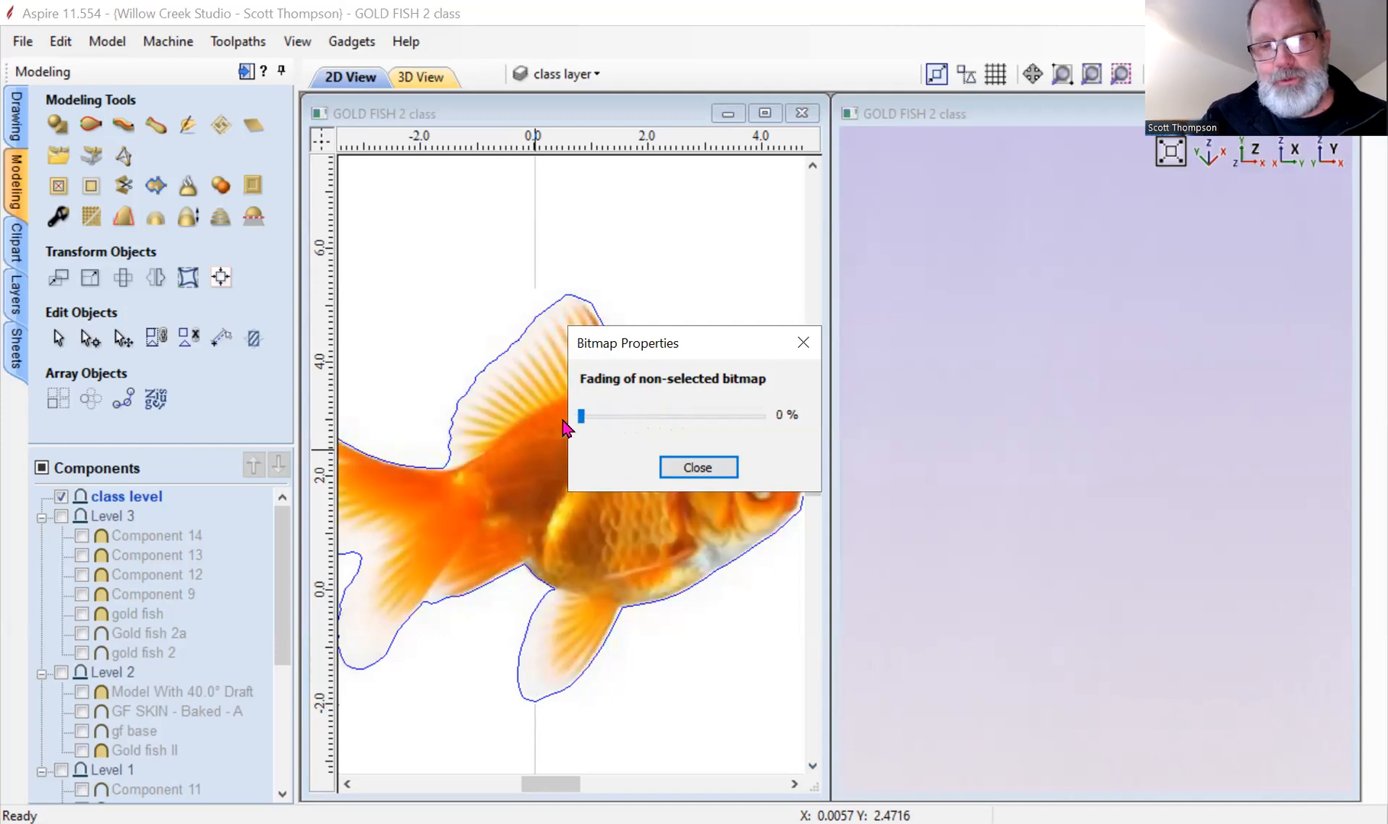
left_click(696, 467)
Select the outlined goldfish bitmap and create a 3D component from it in the class level.
scroll(685, 473, "down", 4)
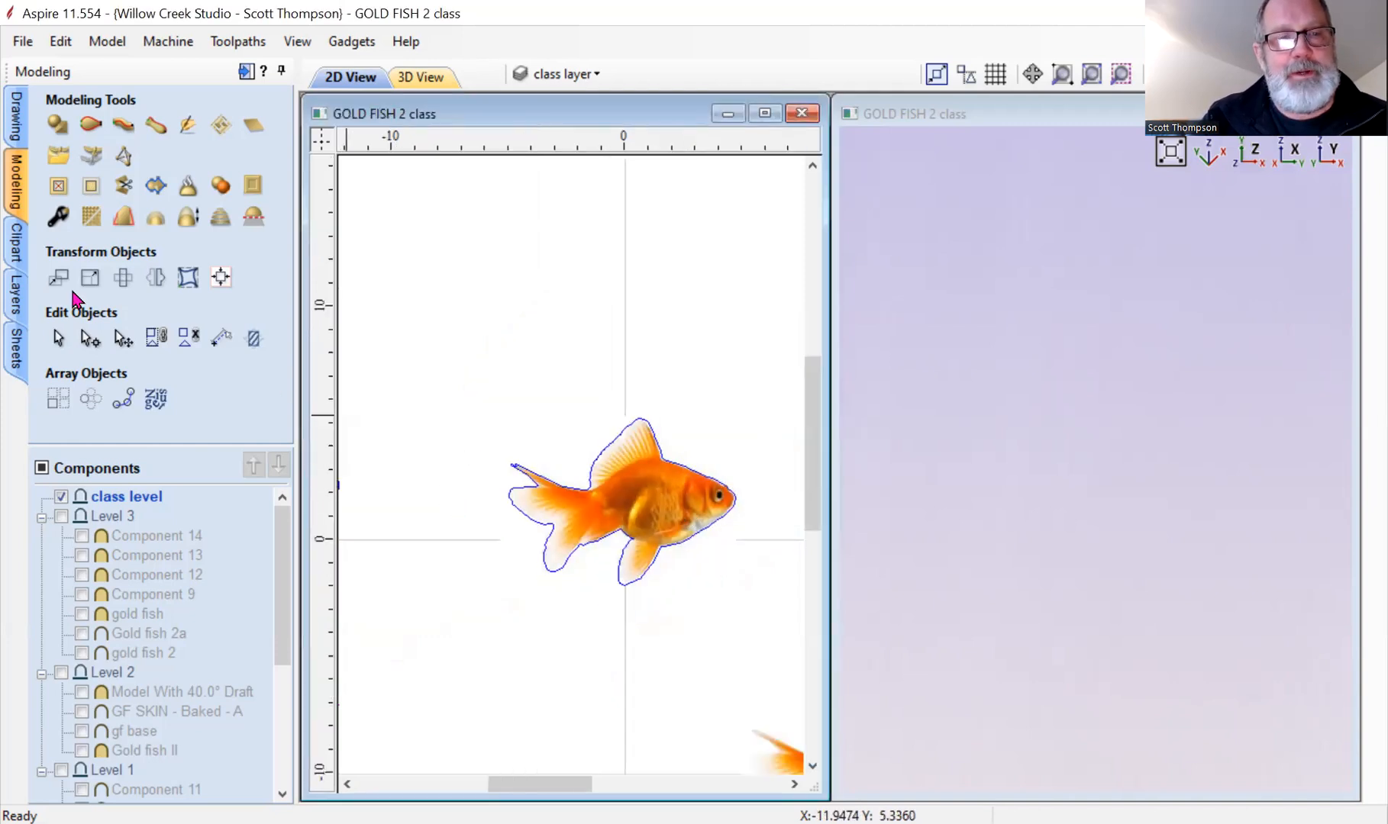
left_click(15, 118)
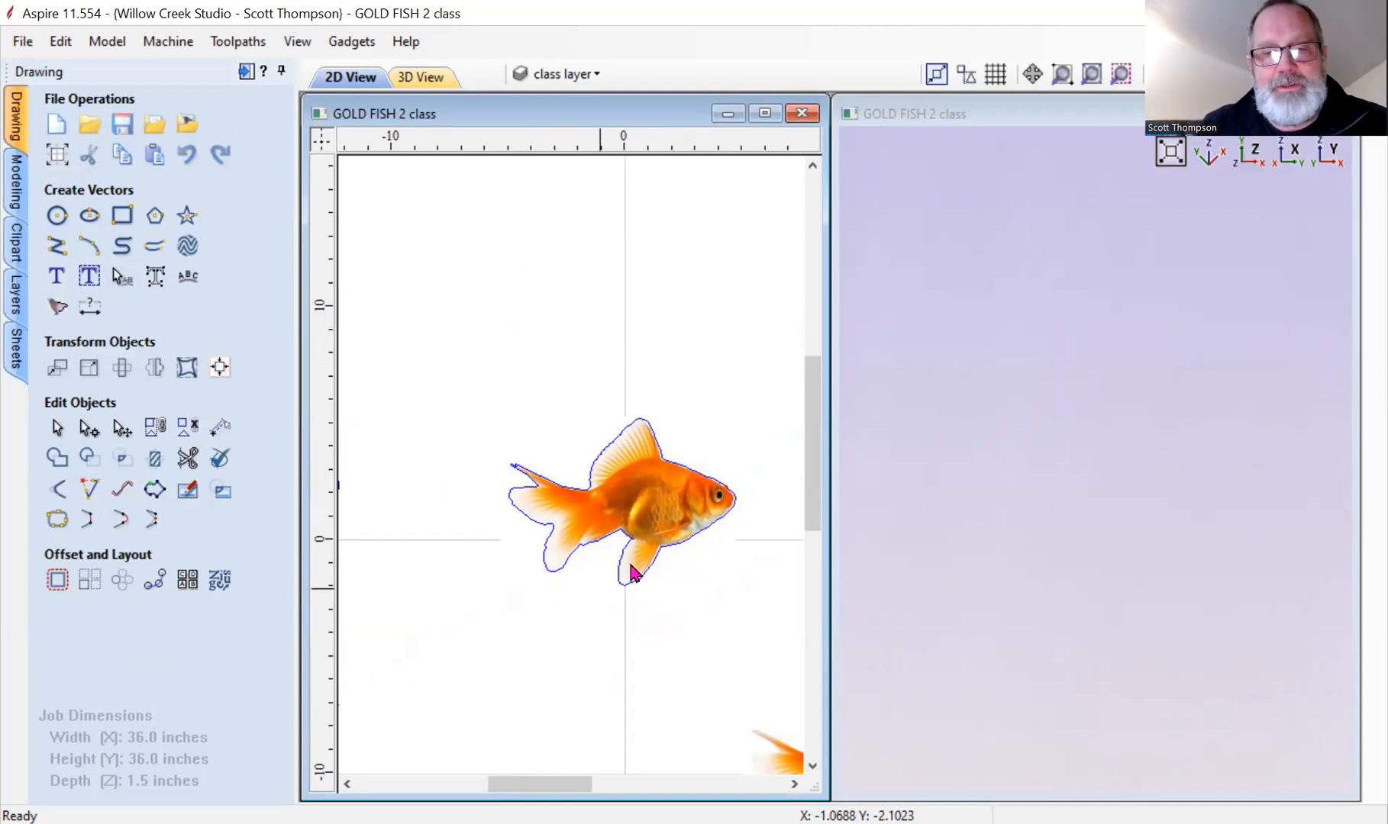
scroll(682, 578, "up", 2)
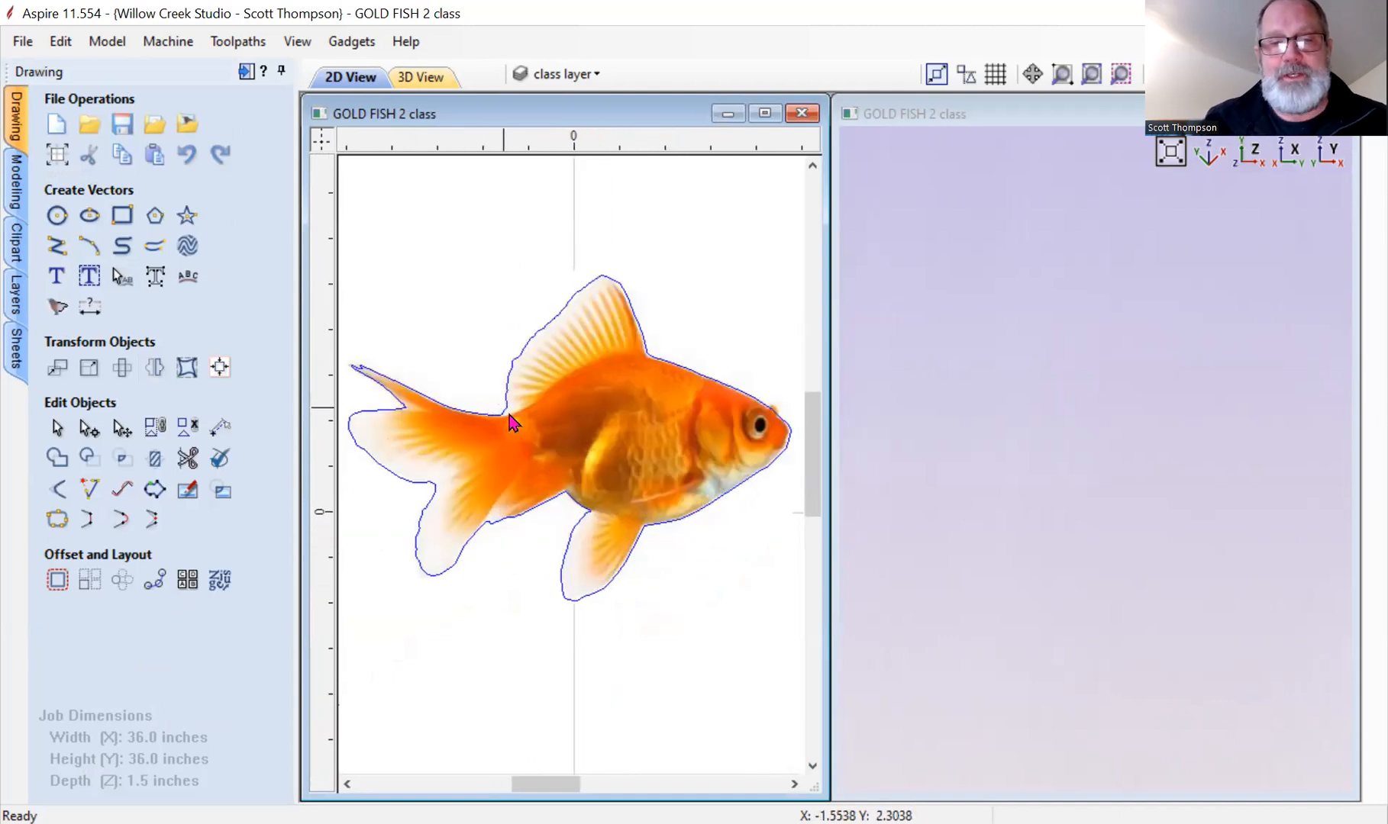
left_click(508, 416)
left_click(514, 575)
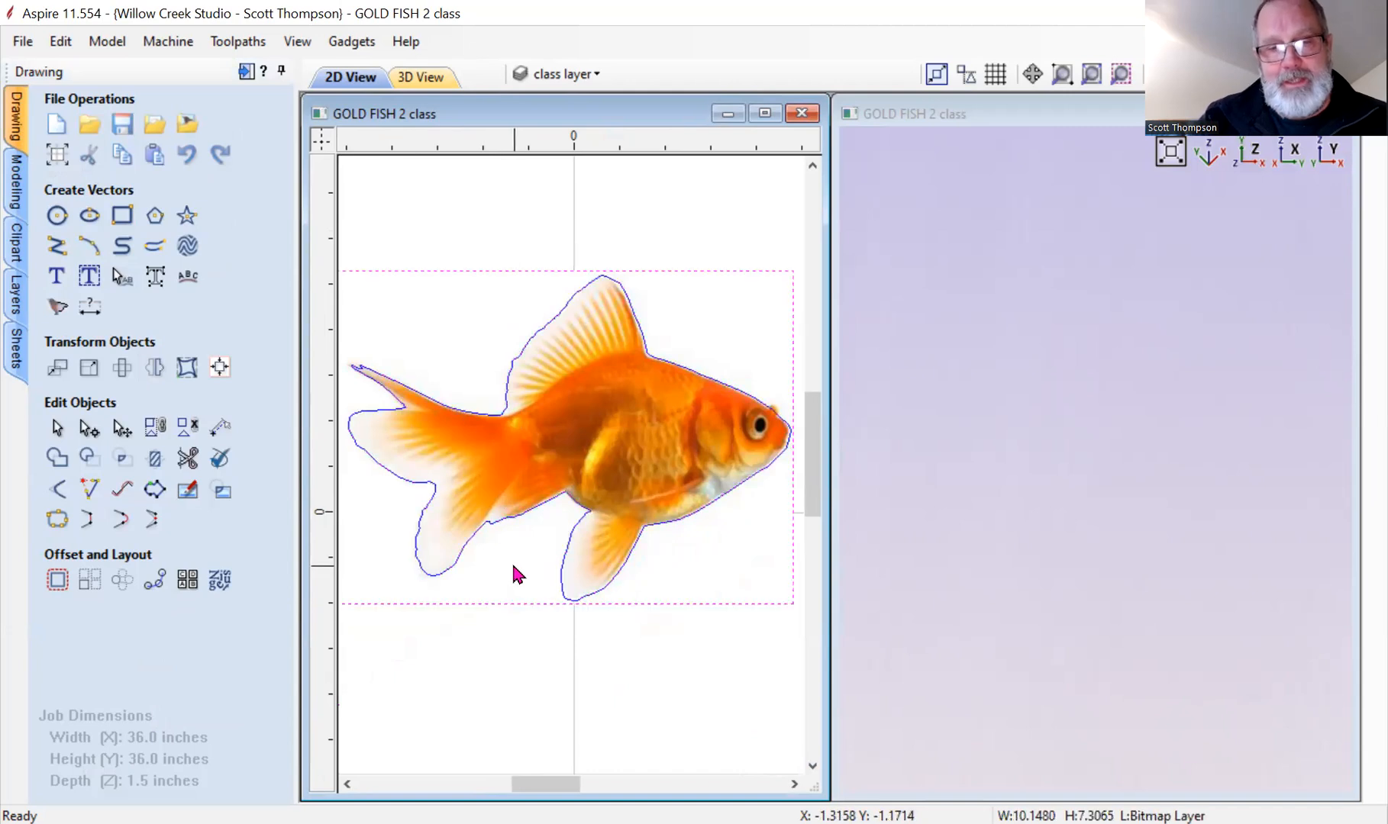
left_click(620, 415)
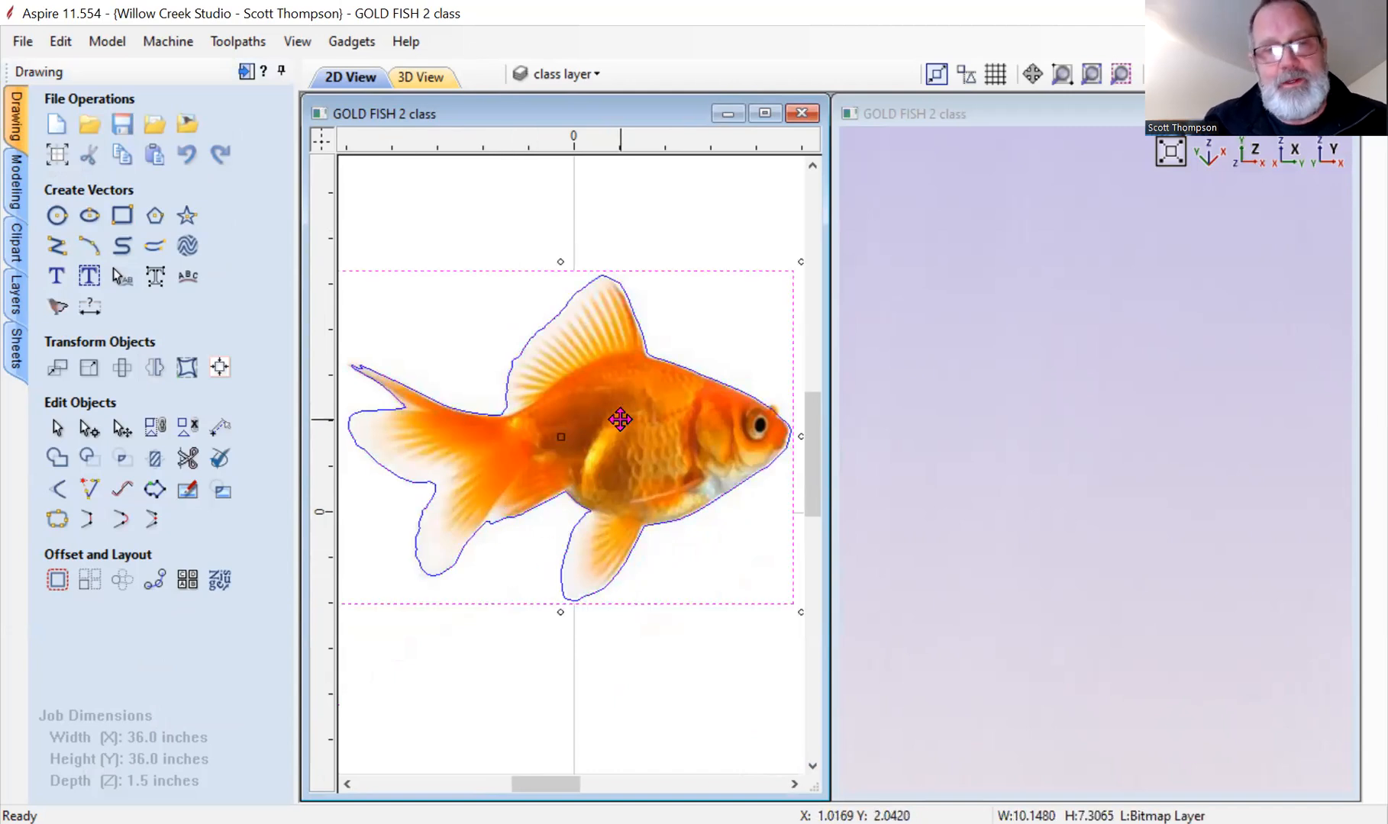
left_click(17, 181)
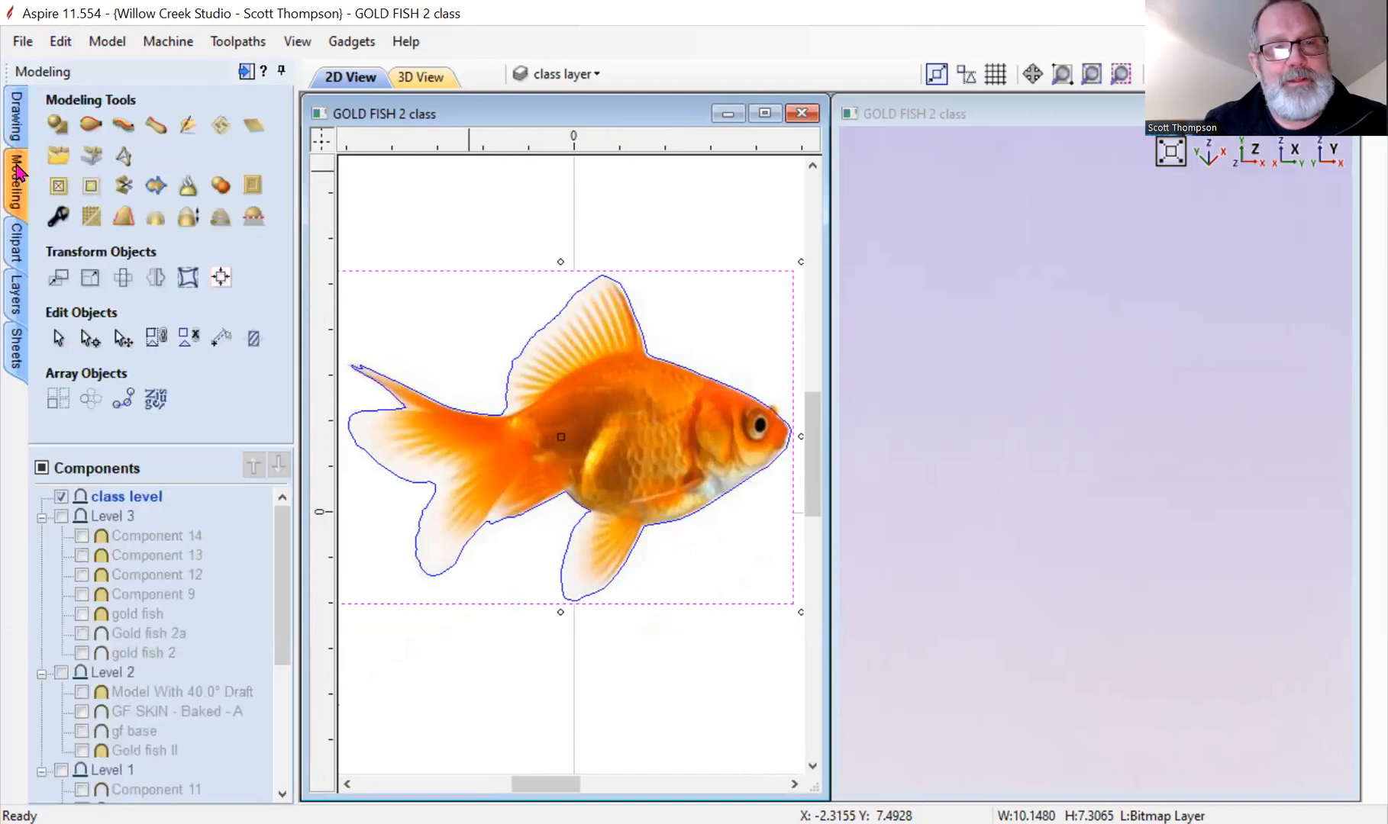
left_click(92, 158)
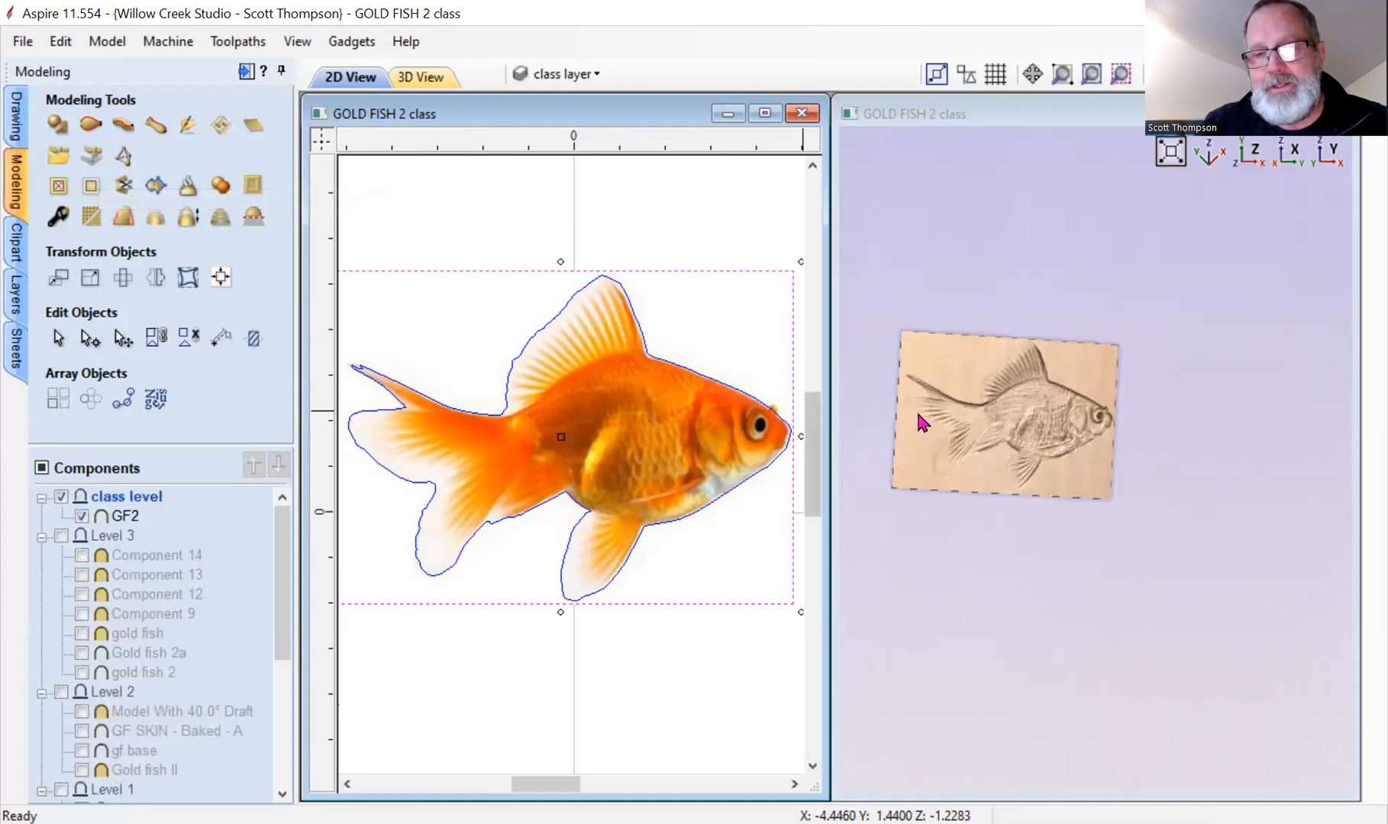
Split the GF2 component along the goldfish outline vector and delete the background piece outside the fish.
scroll(916, 412, "up", 5)
middle_click_drag(951, 411, 1137, 441)
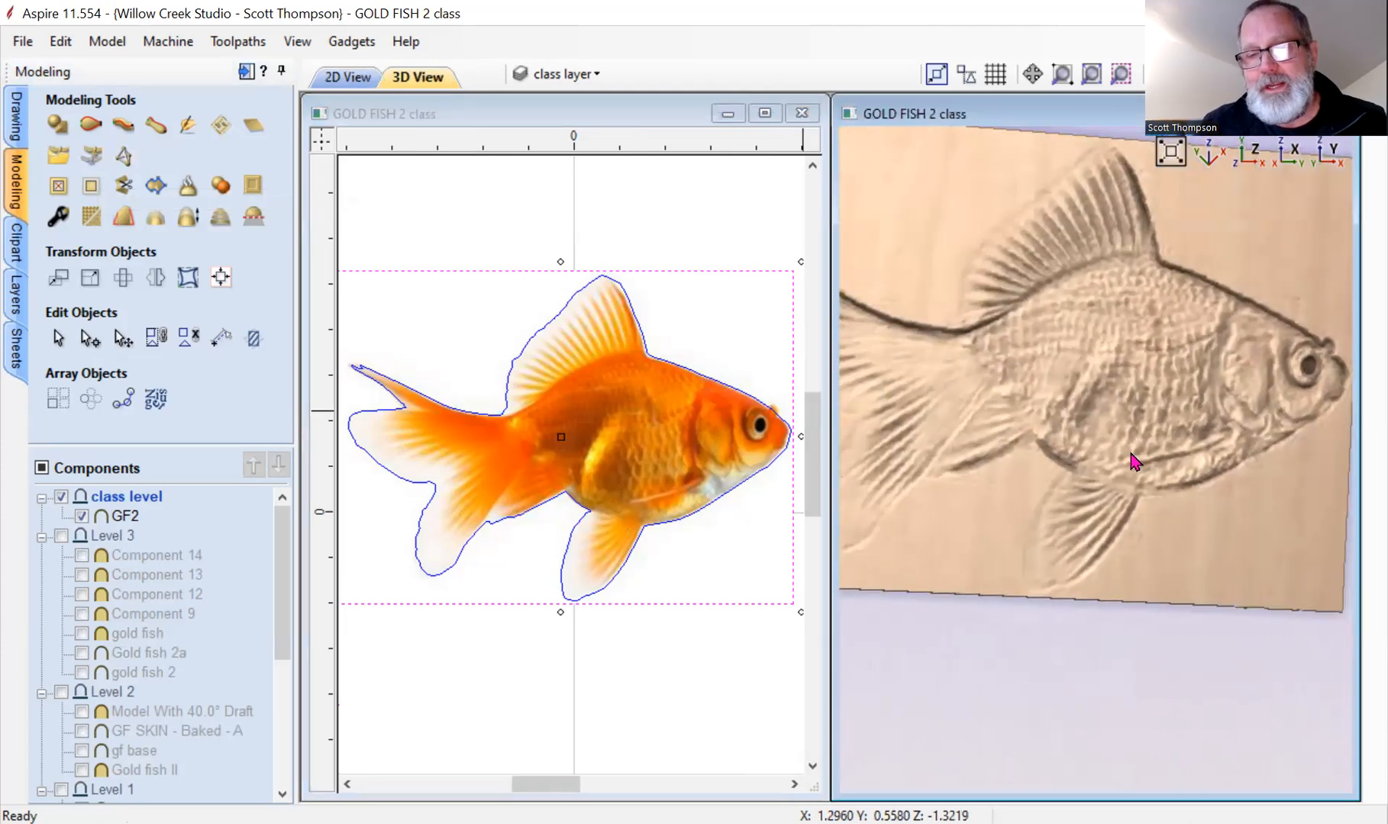
mouse_move(1146, 471)
left_mouse_down()
mouse_move(1119, 256)
mouse_move(1127, 477)
left_mouse_up()
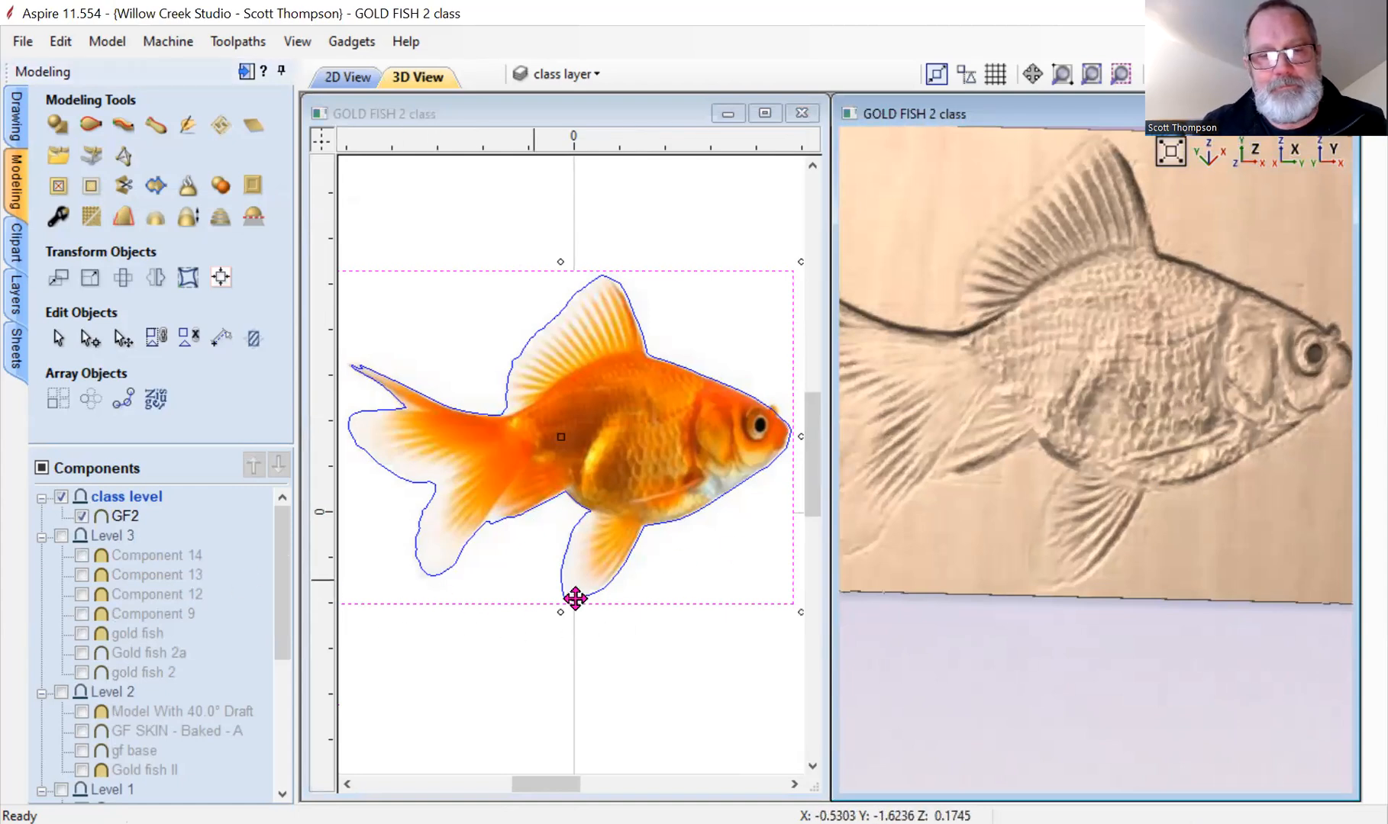
left_click(601, 668)
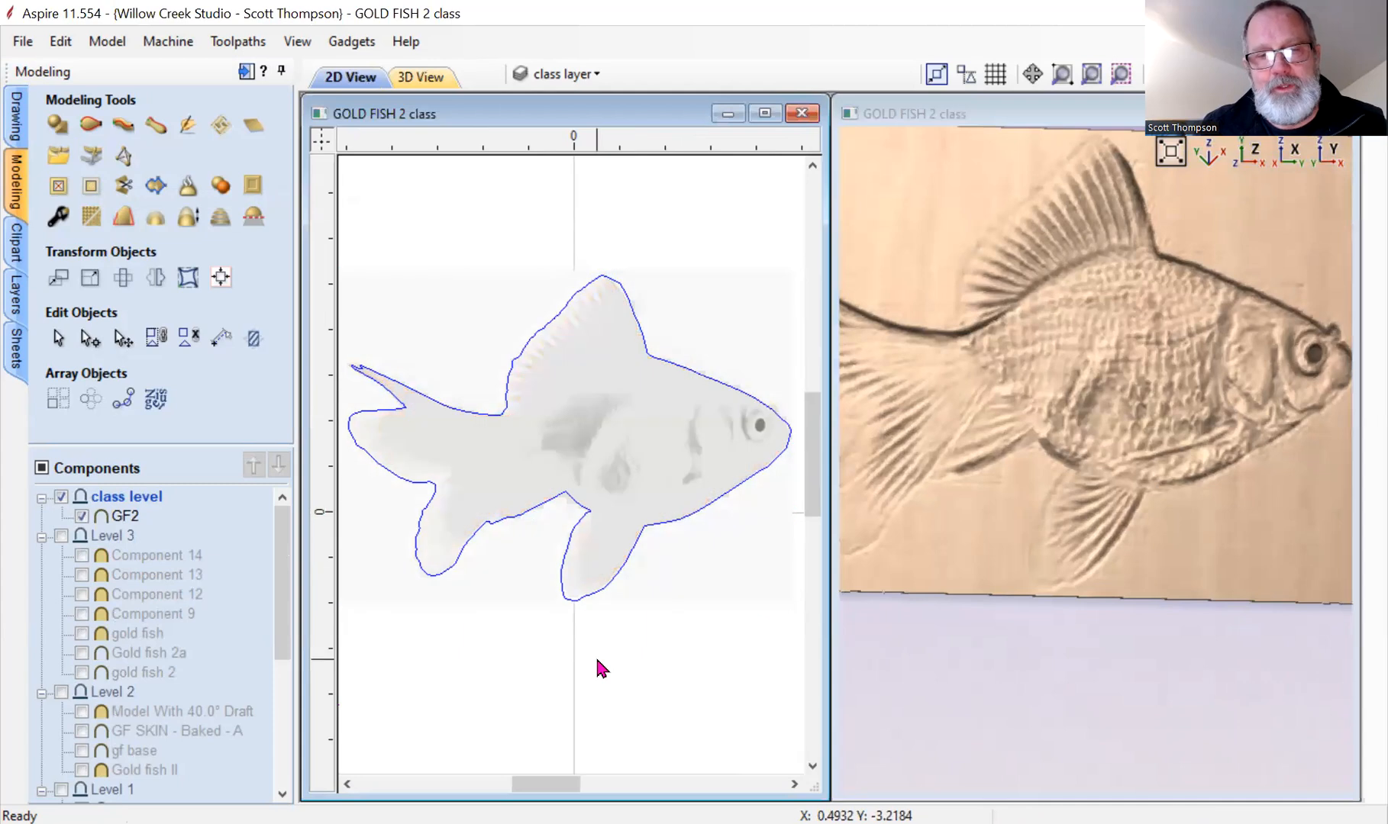
left_click(573, 486)
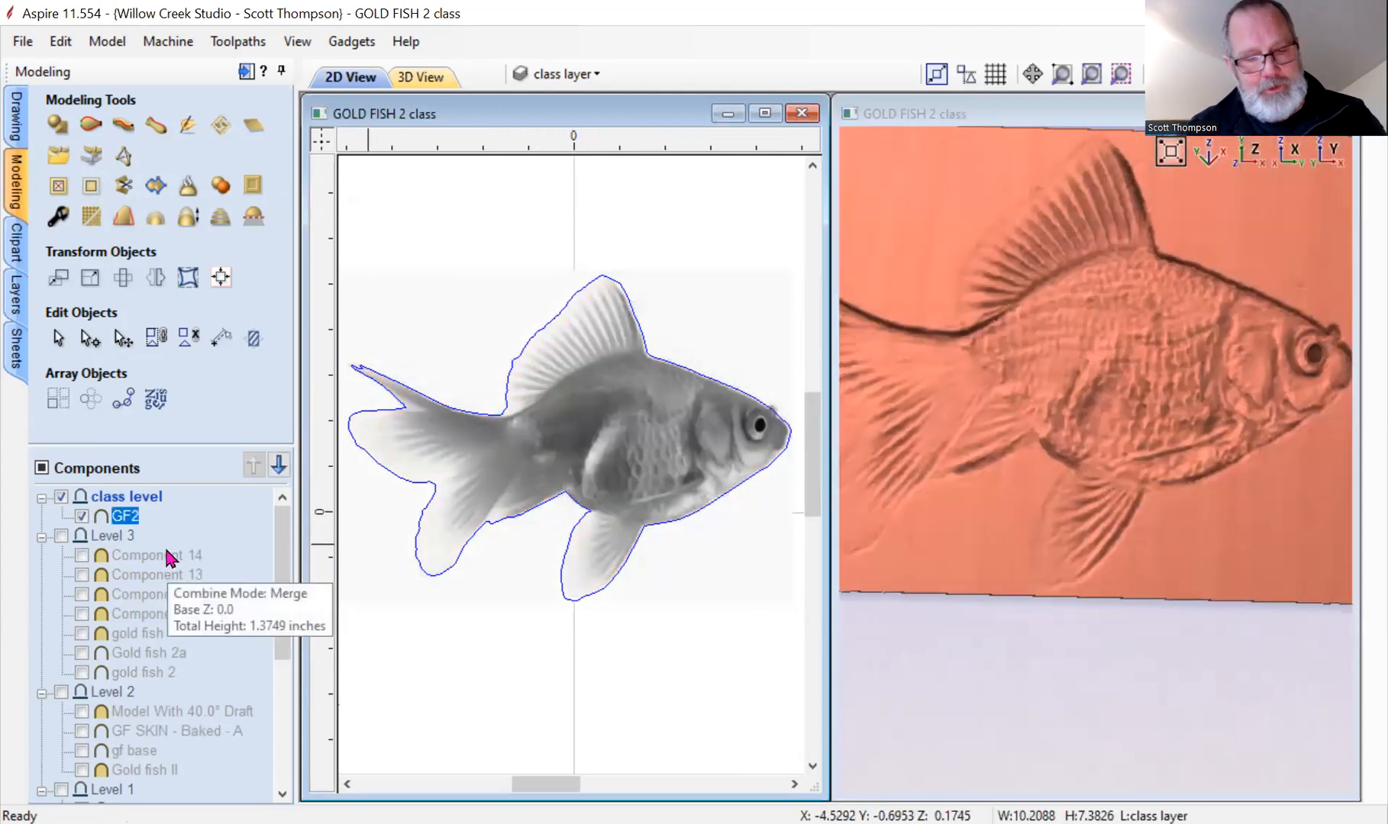
left_click(487, 521)
left_click(127, 189)
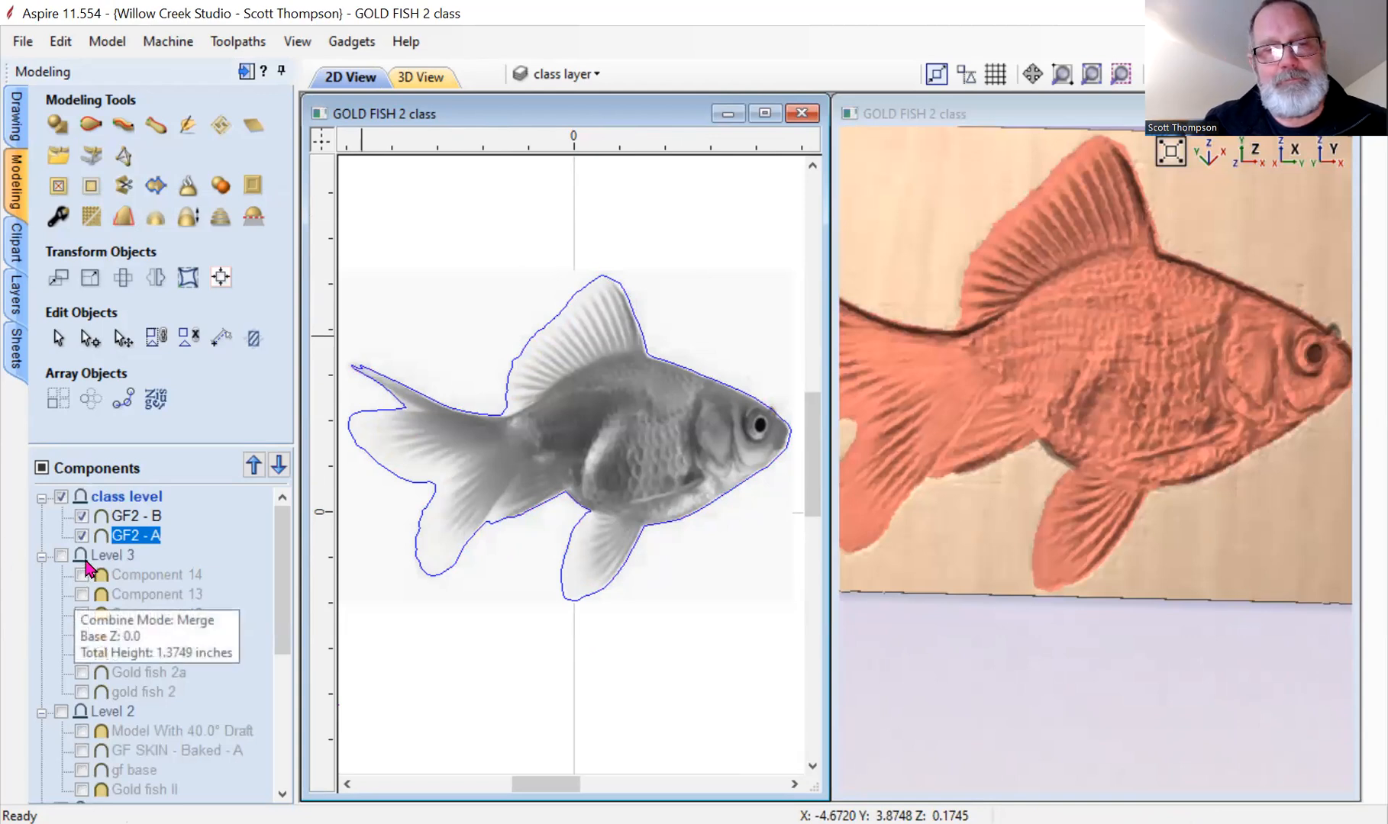
left_click(126, 518)
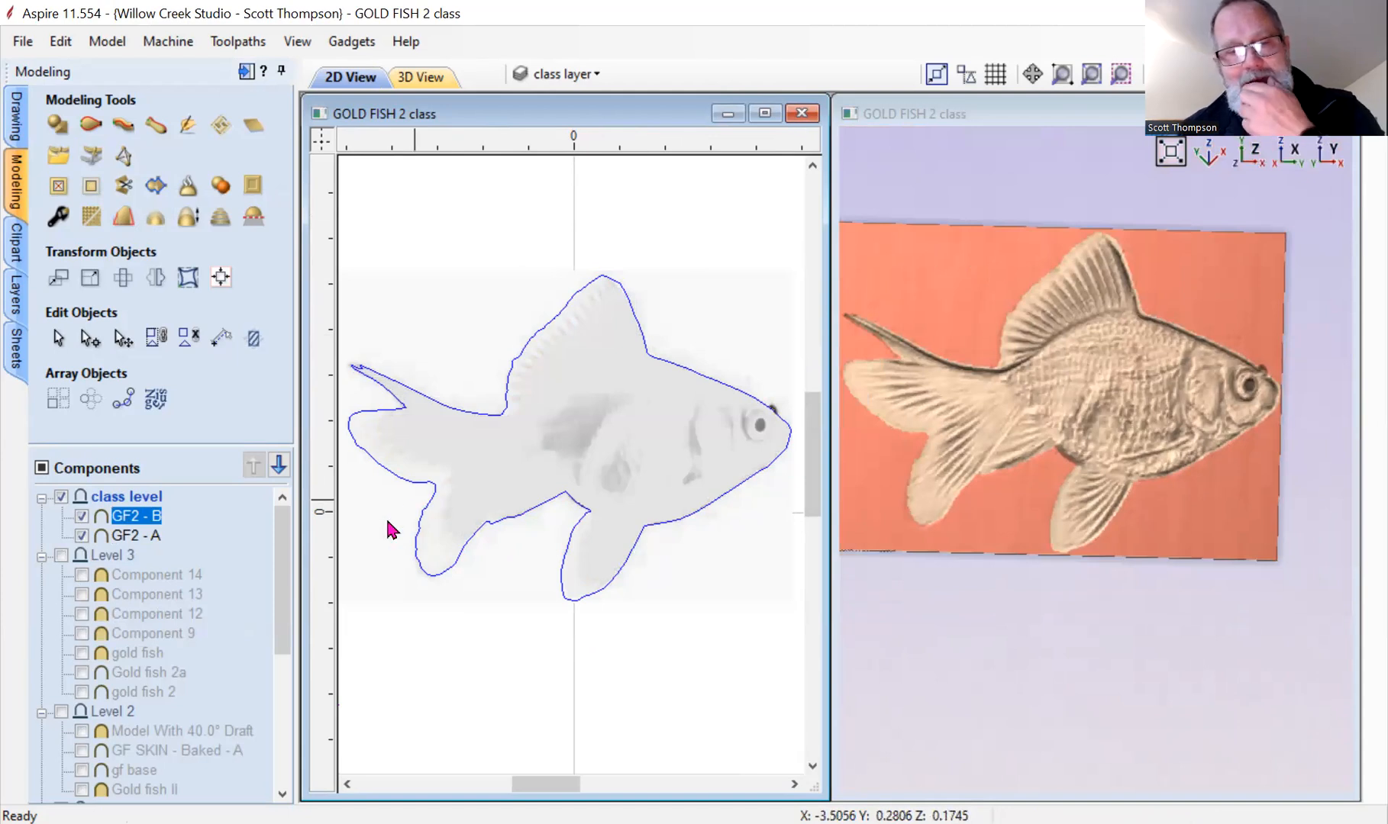
key("Delete")
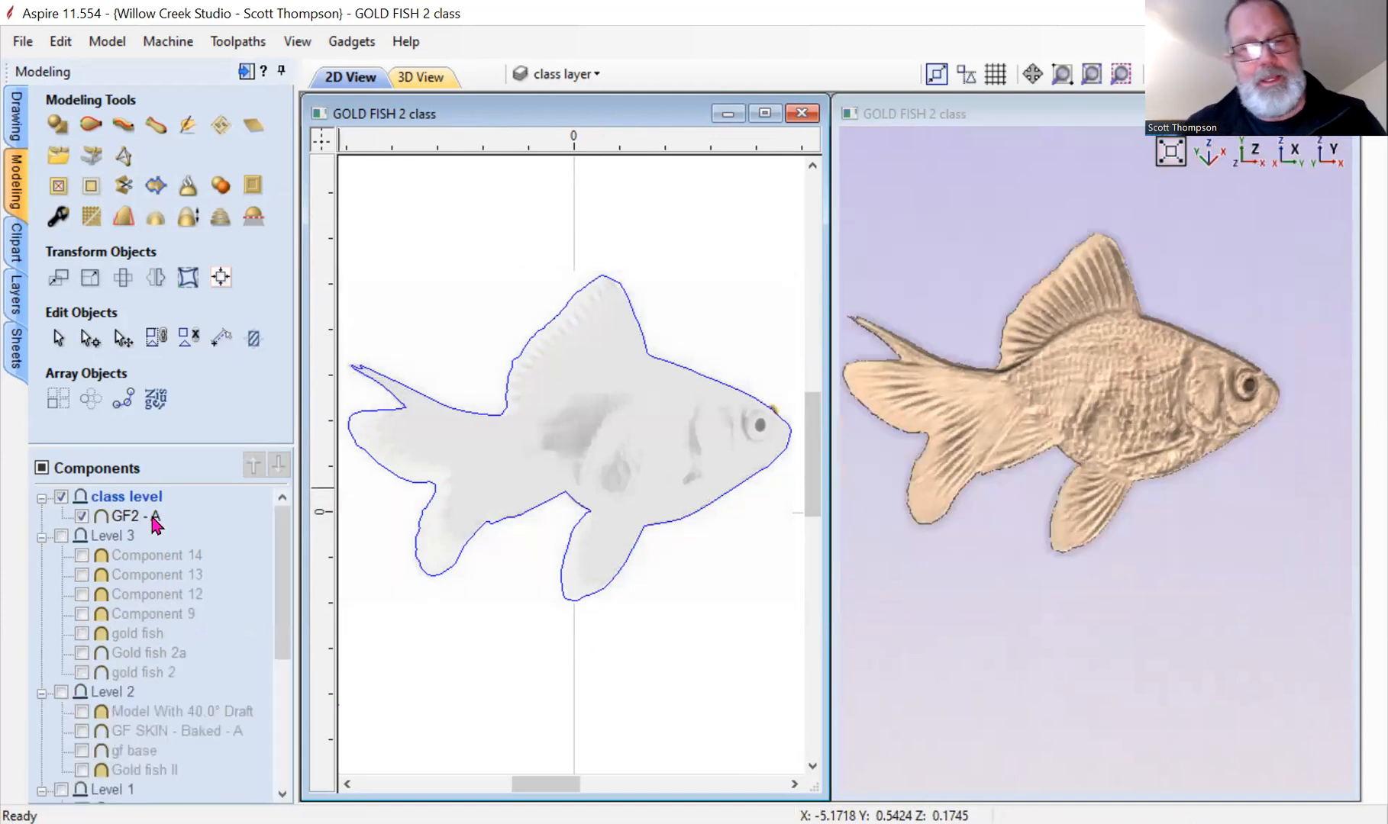
Rename the remaining fish-shaped component in the class level as GF2 skin and hide it.
left_click(152, 519)
right_click(152, 522)
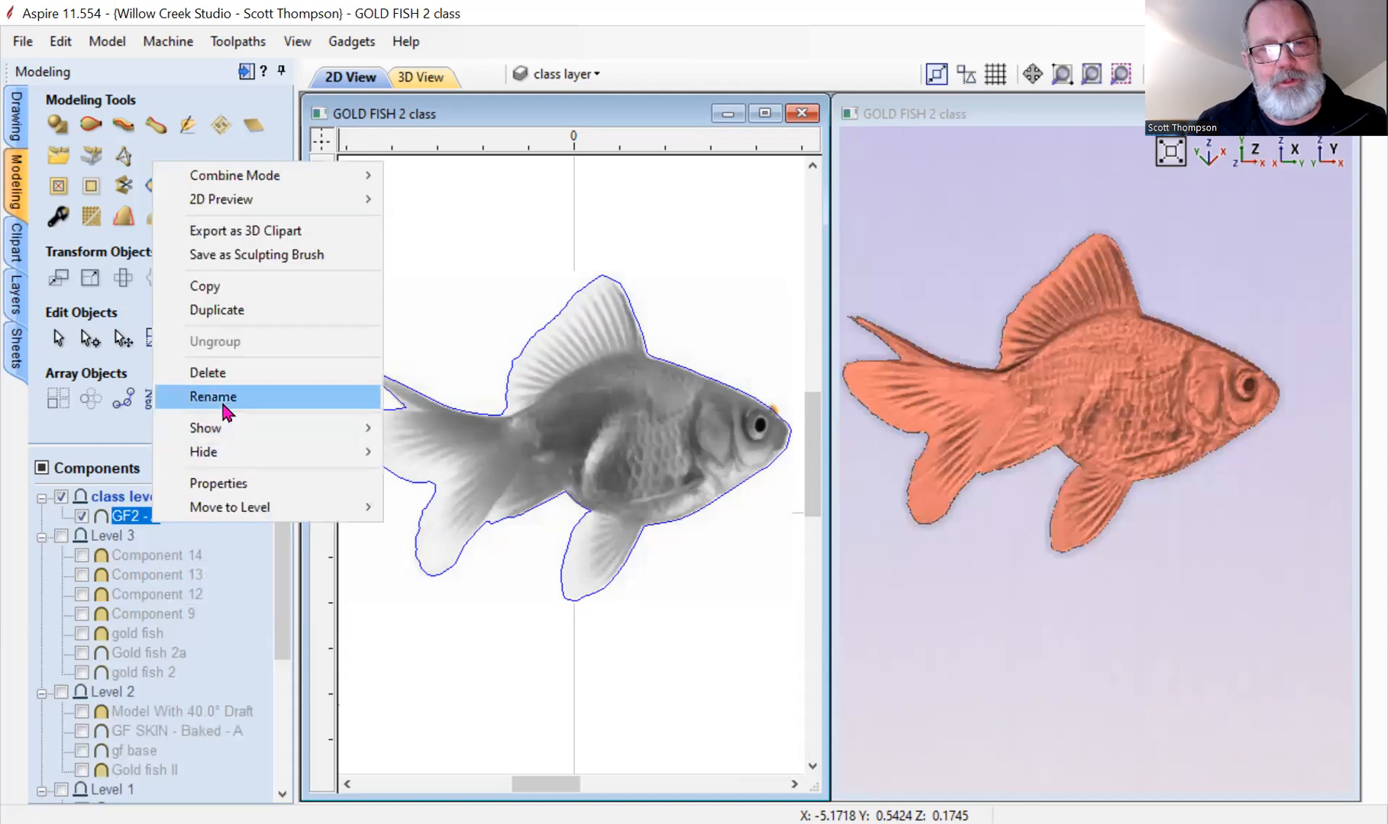
left_click(226, 402)
left_click_drag(146, 516, 221, 515)
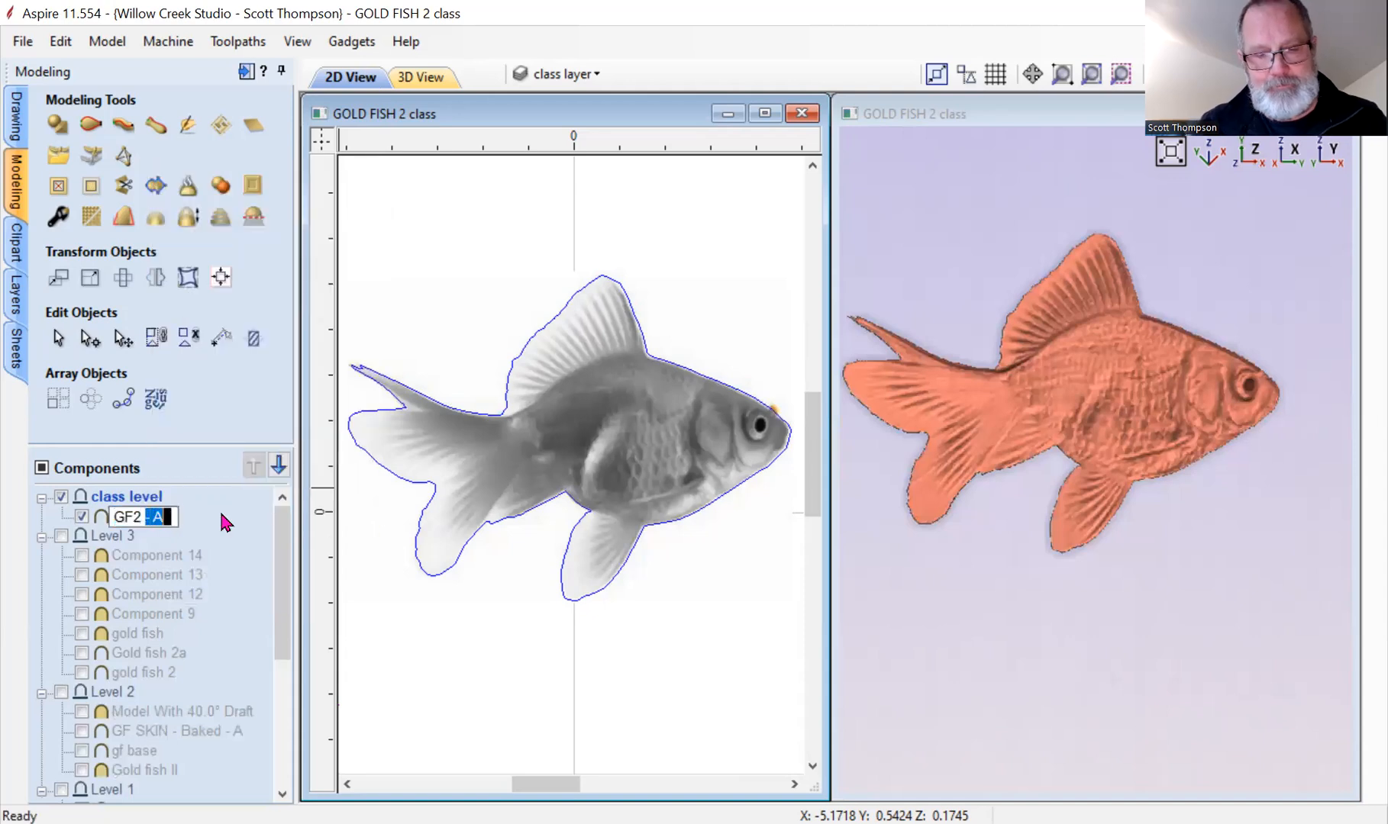
type("skin")
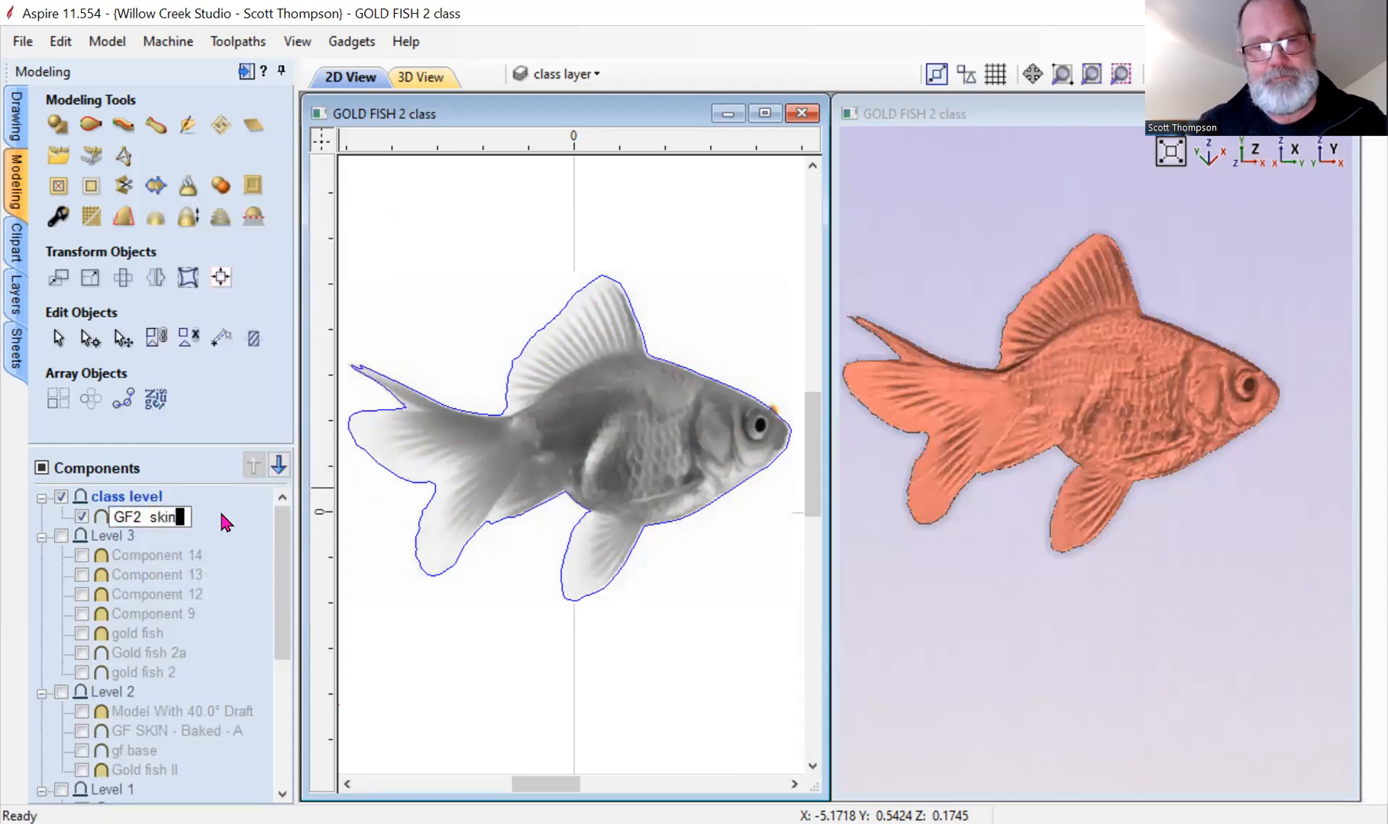
key("Return")
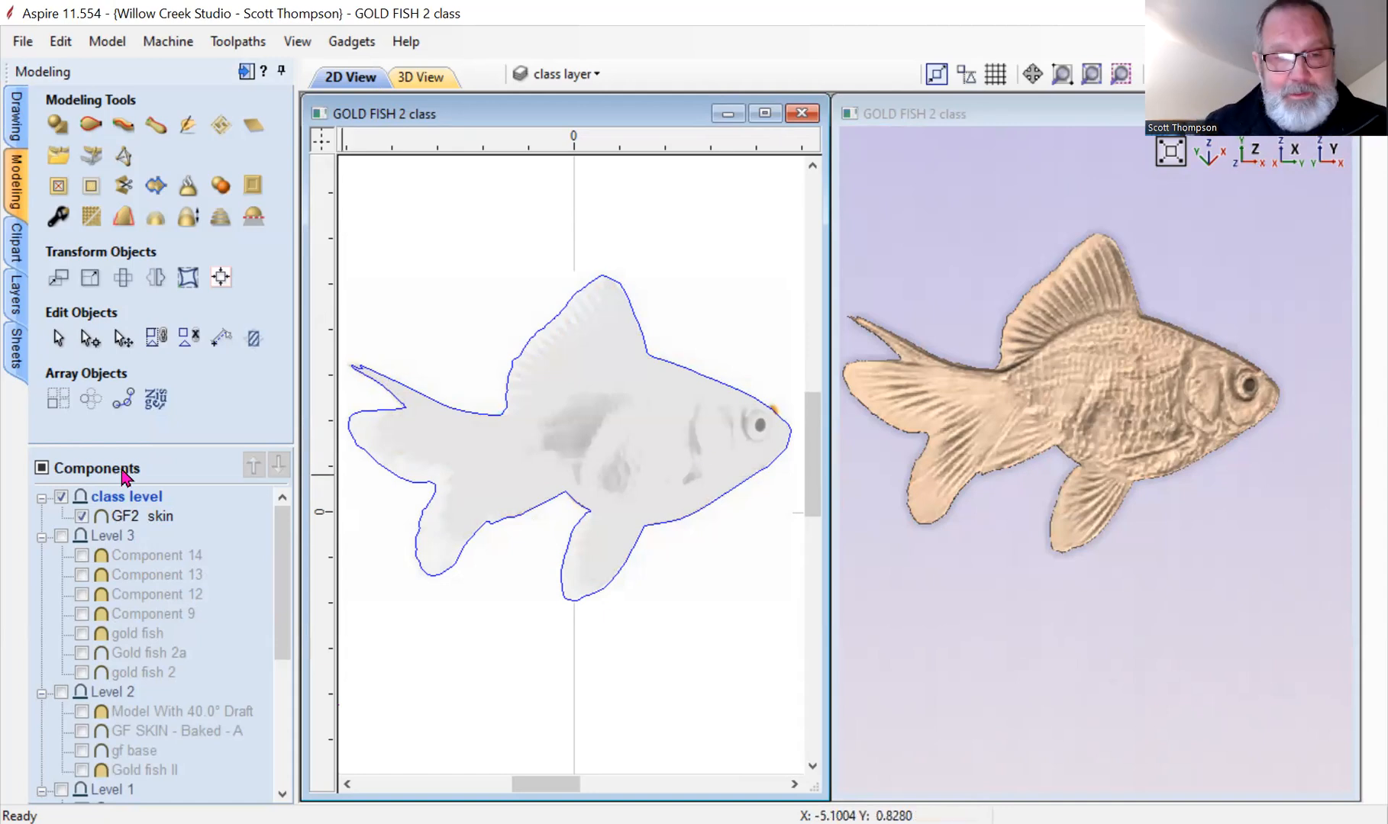
left_click(82, 517)
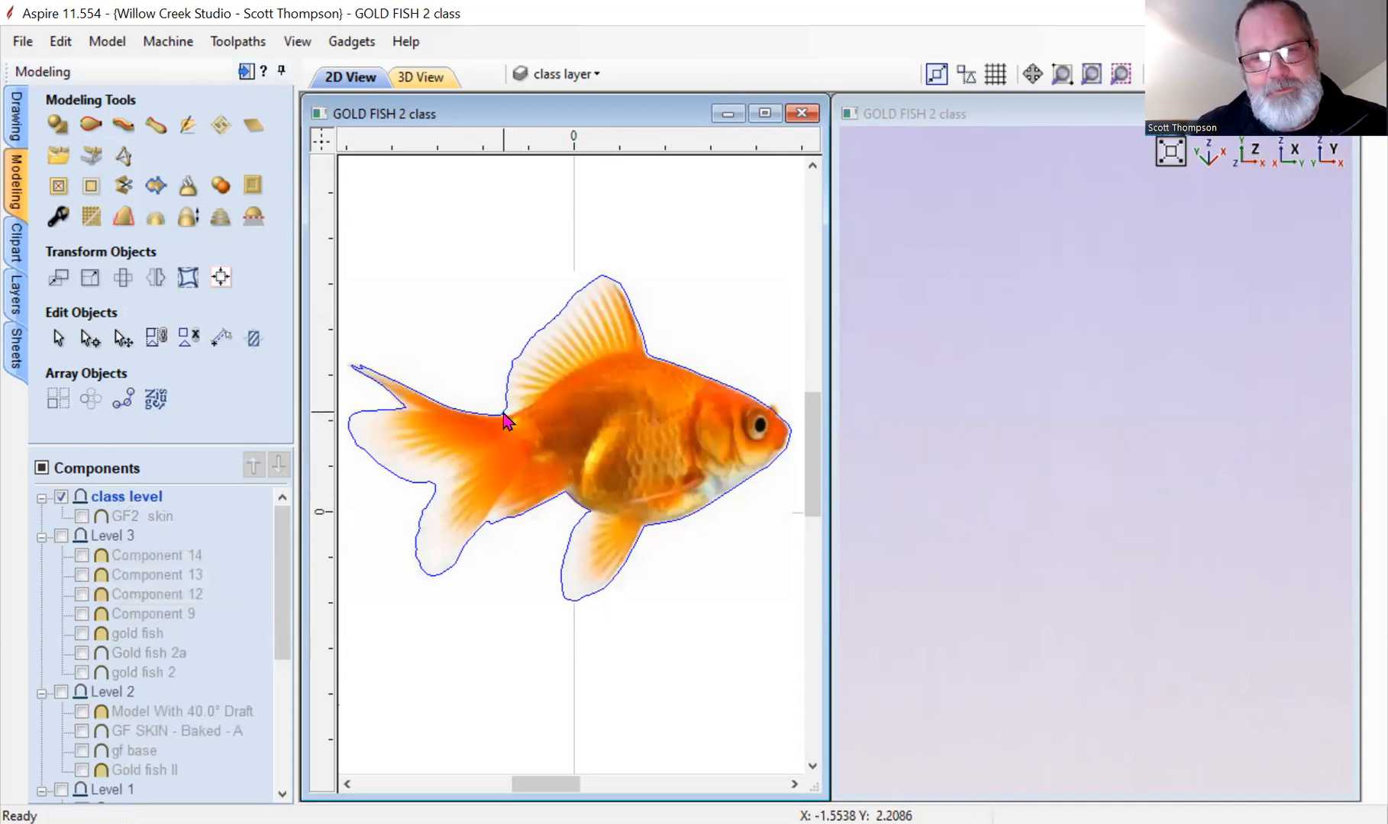
Examine the nodes of the goldfish outline vector, especially along the dorsal fin, in node editing mode.
left_click(506, 419)
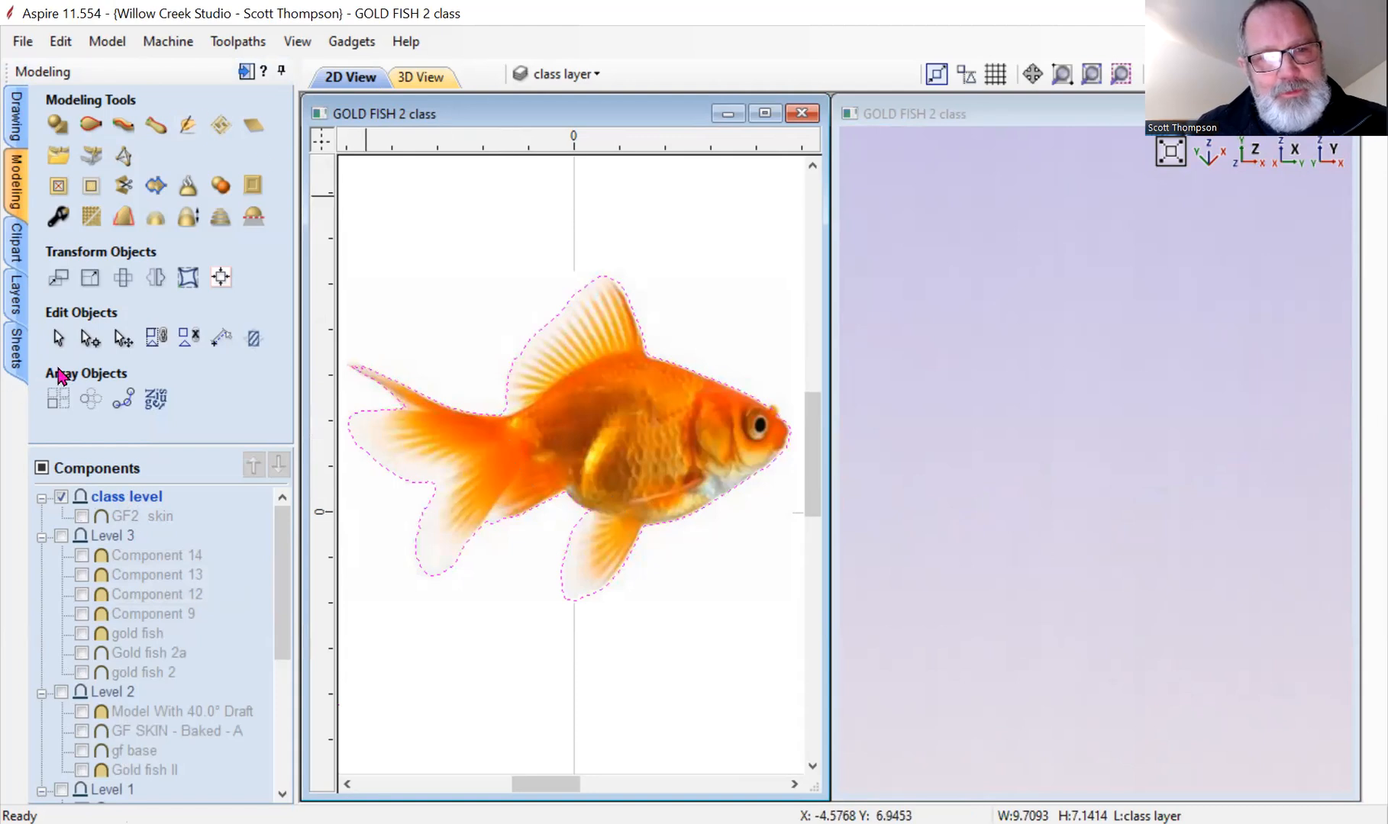
left_click(92, 341)
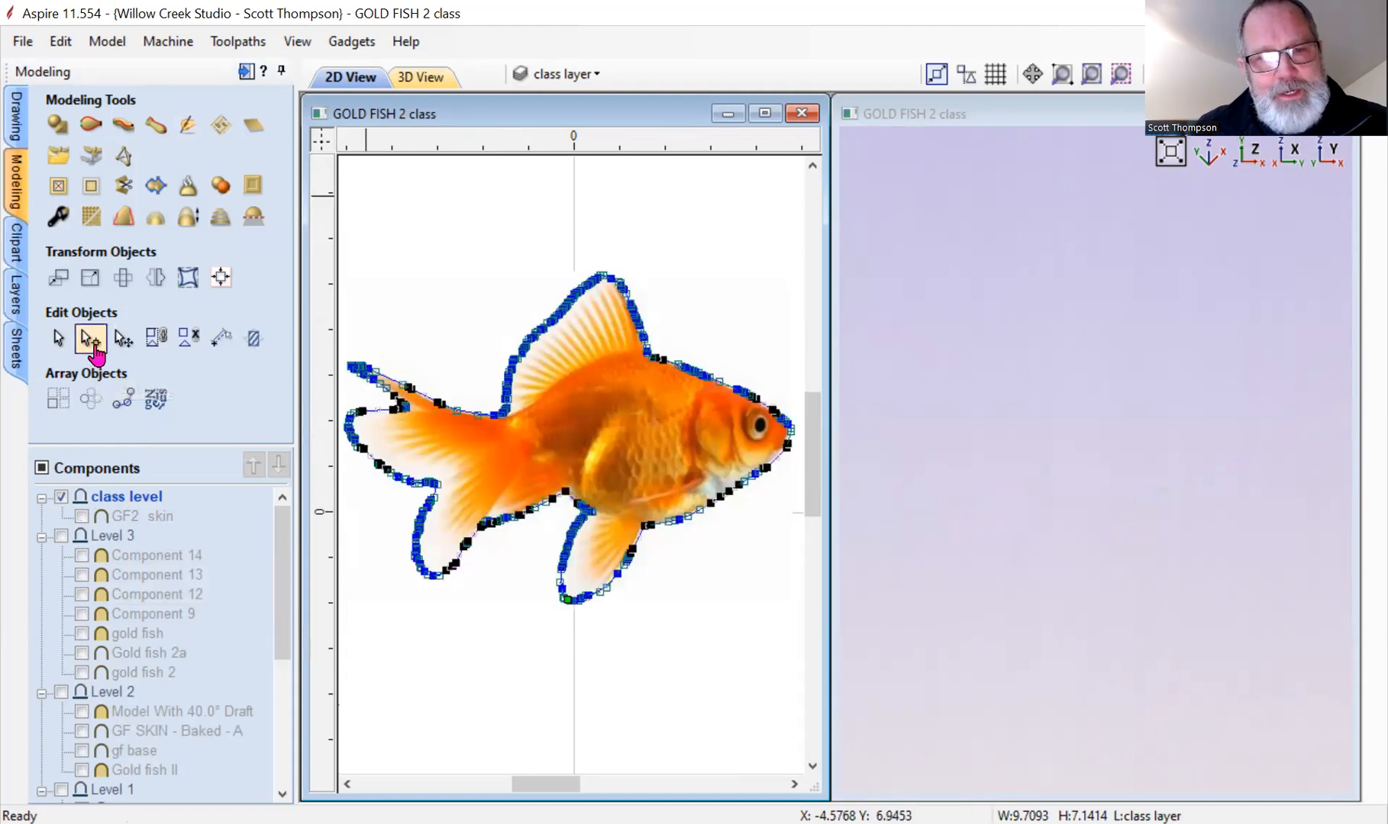
scroll(507, 468, "up", 5)
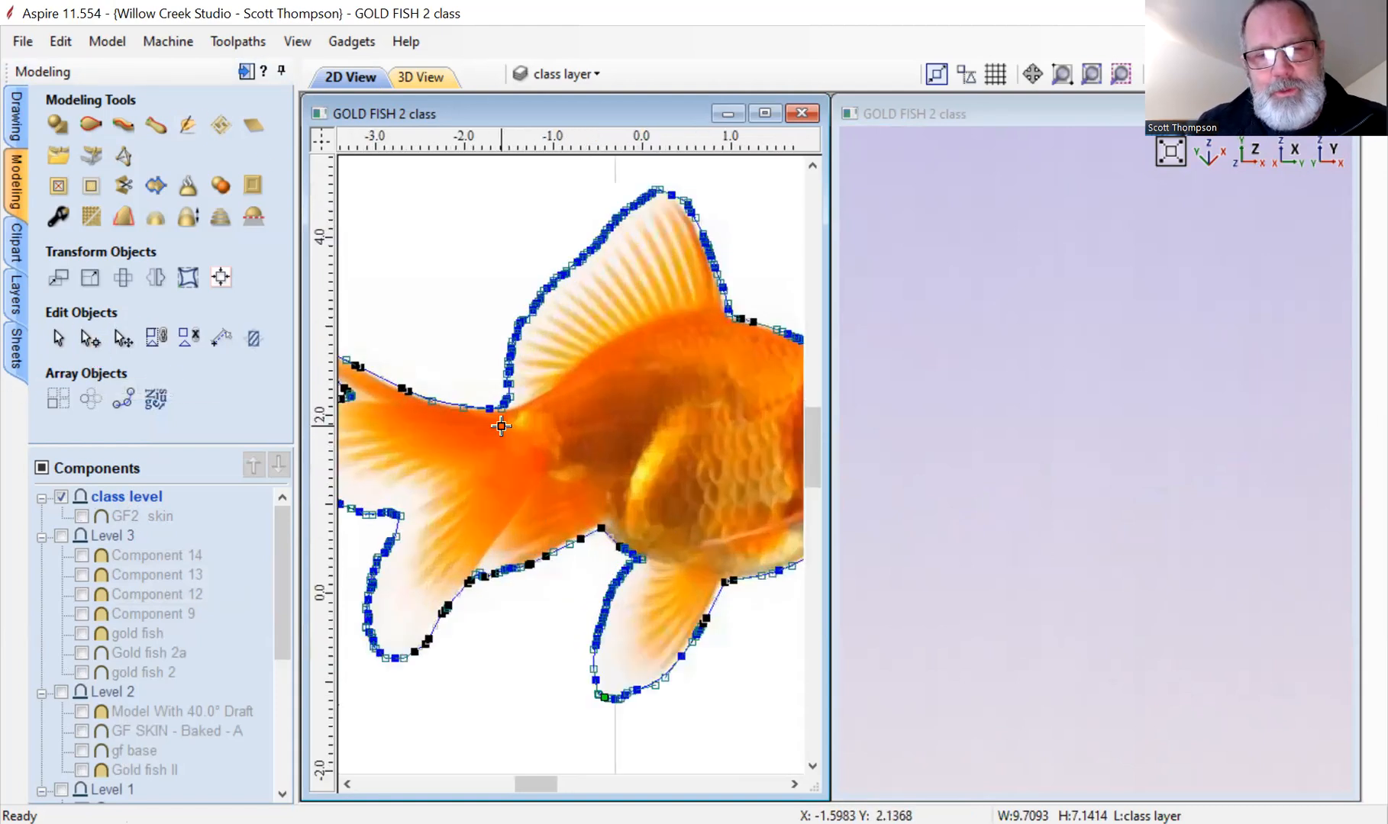
scroll(505, 430, "down", 3)
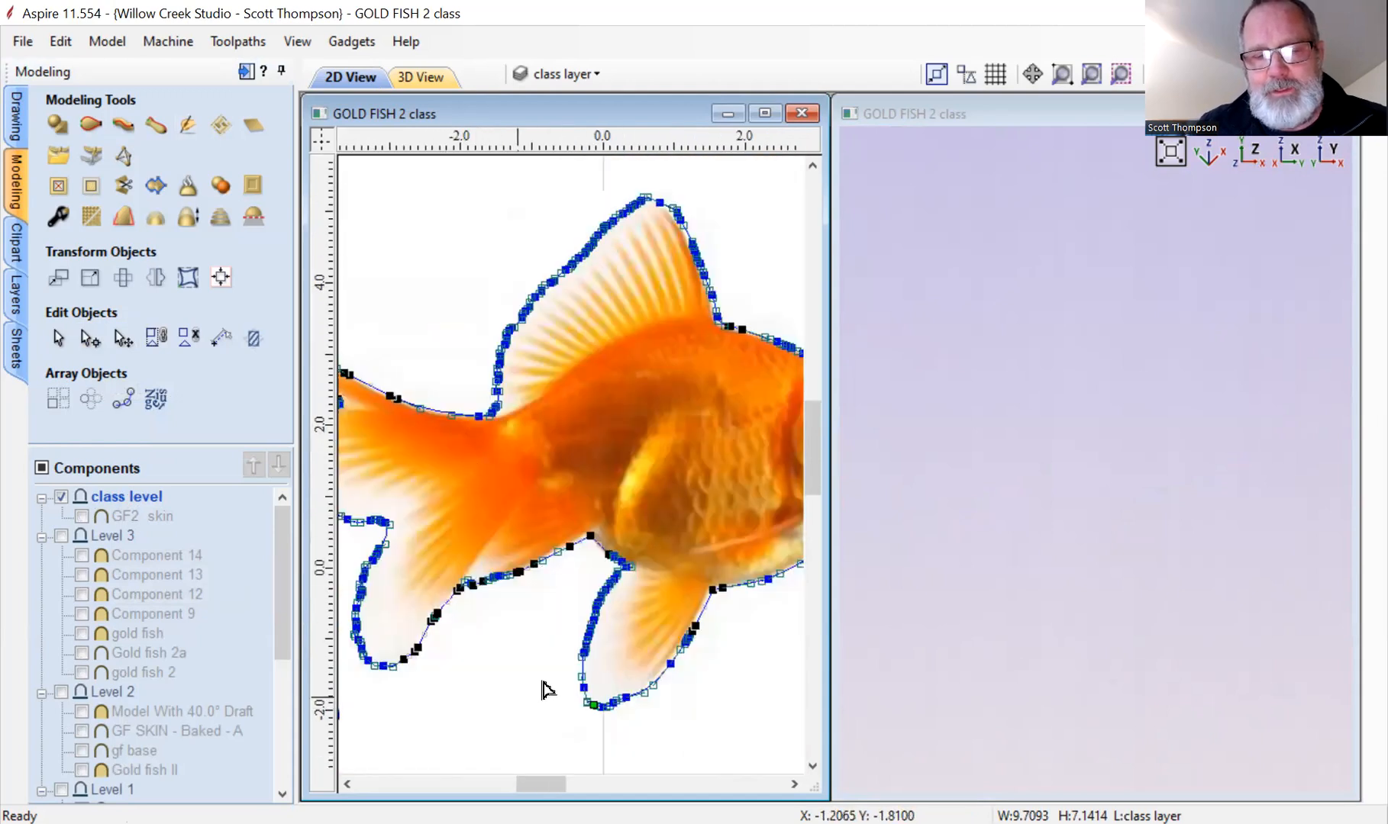
scroll(513, 543, "down", 3)
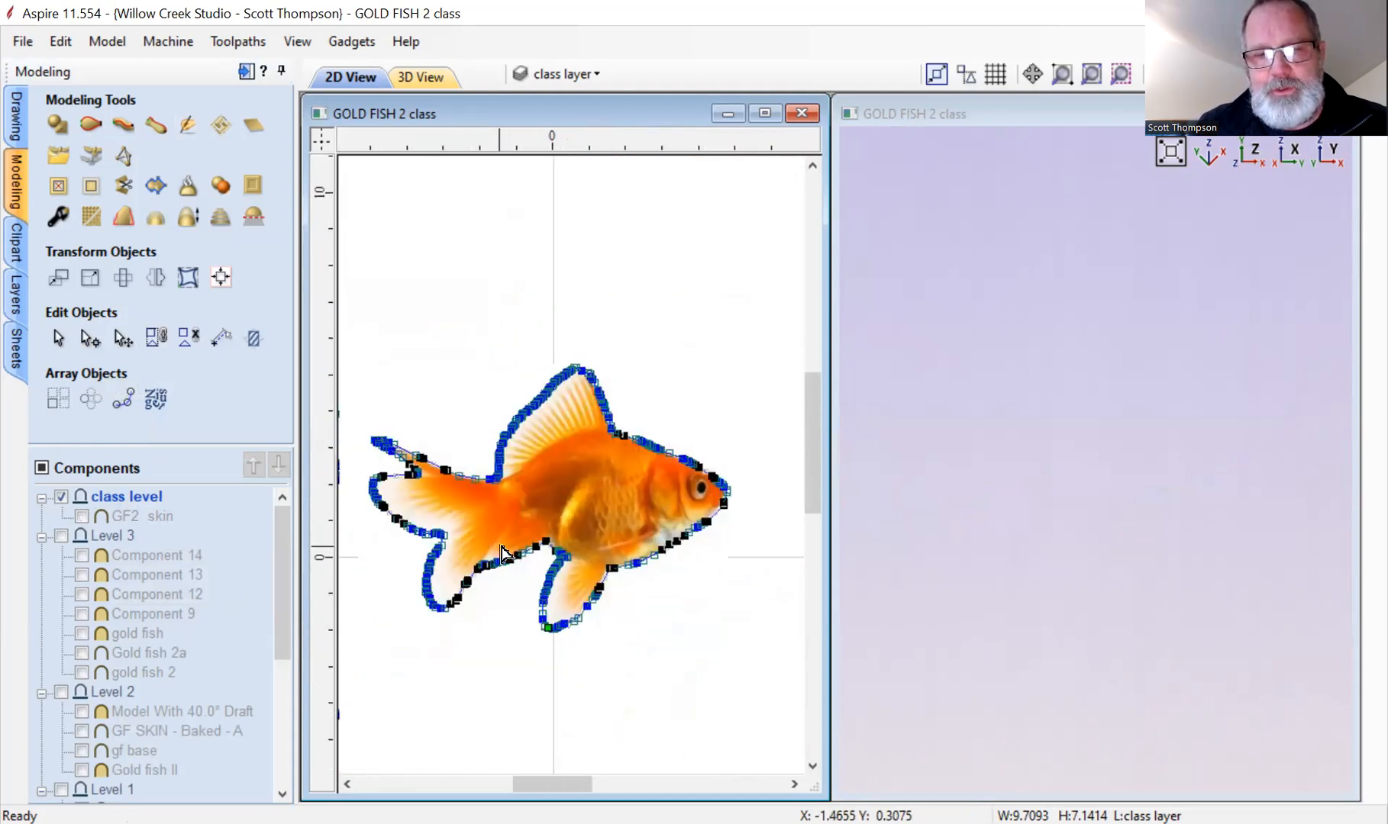
scroll(494, 470, "up", 4)
scroll(538, 408, "up", 2)
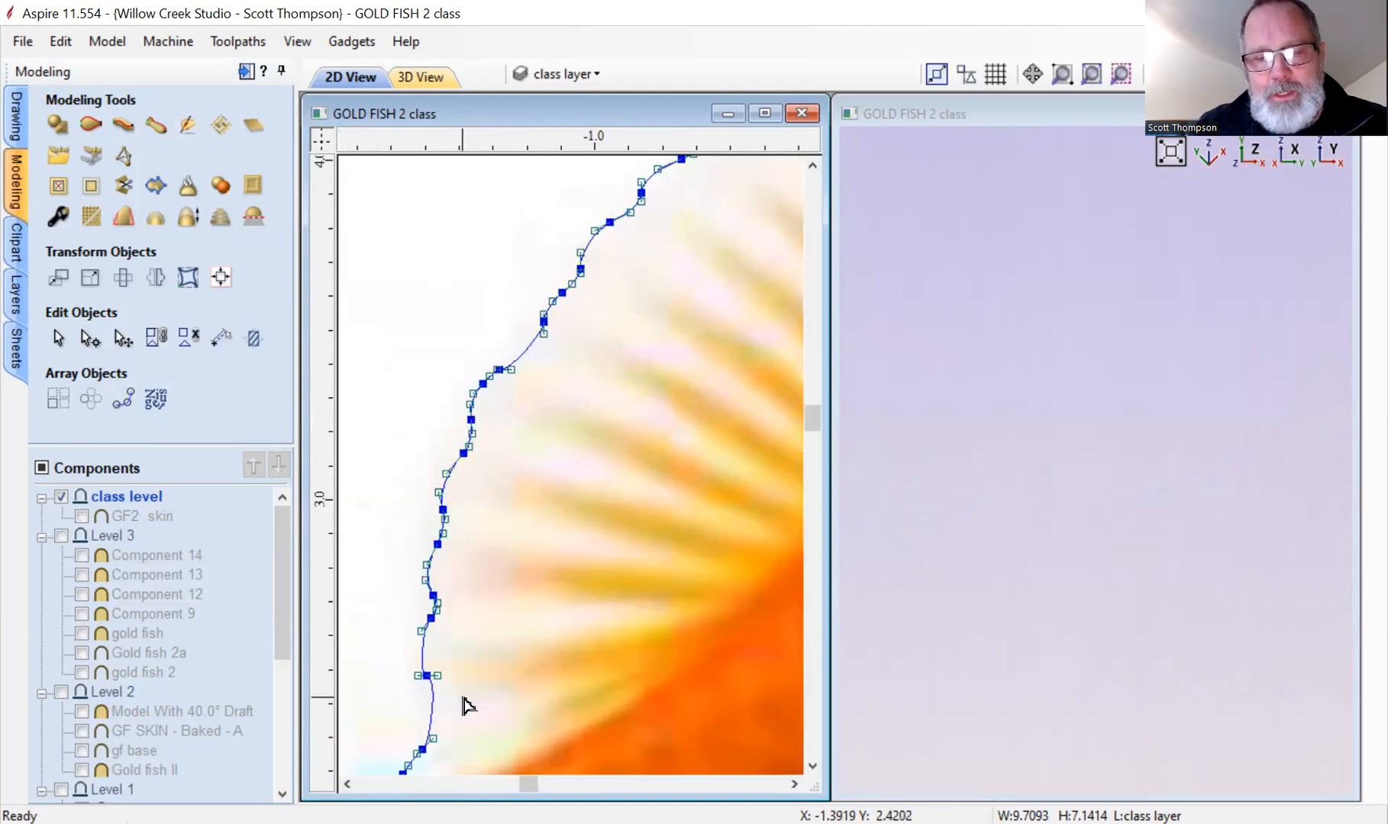
scroll(553, 528, "down", 2)
scroll(532, 359, "down", 2)
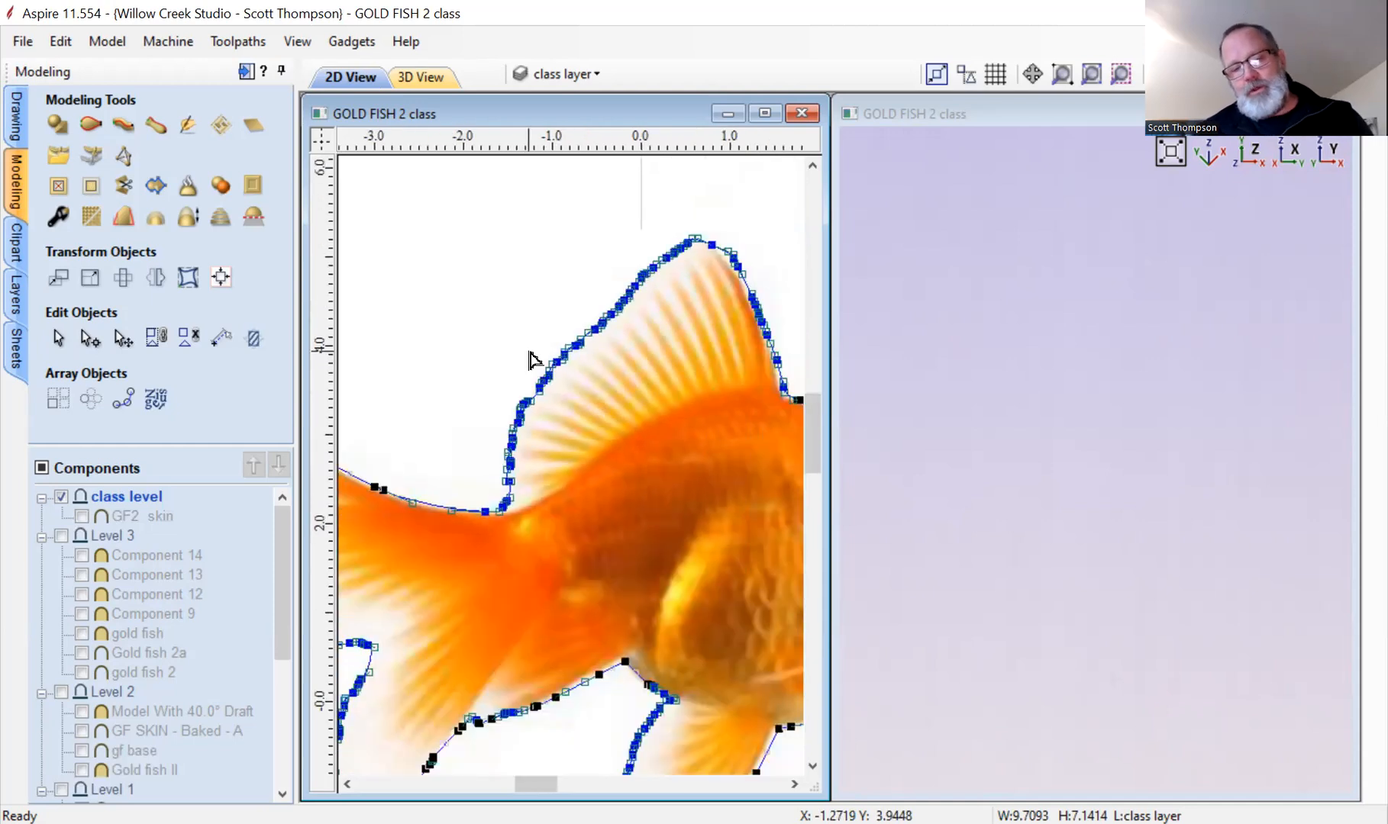
scroll(532, 358, "down", 1)
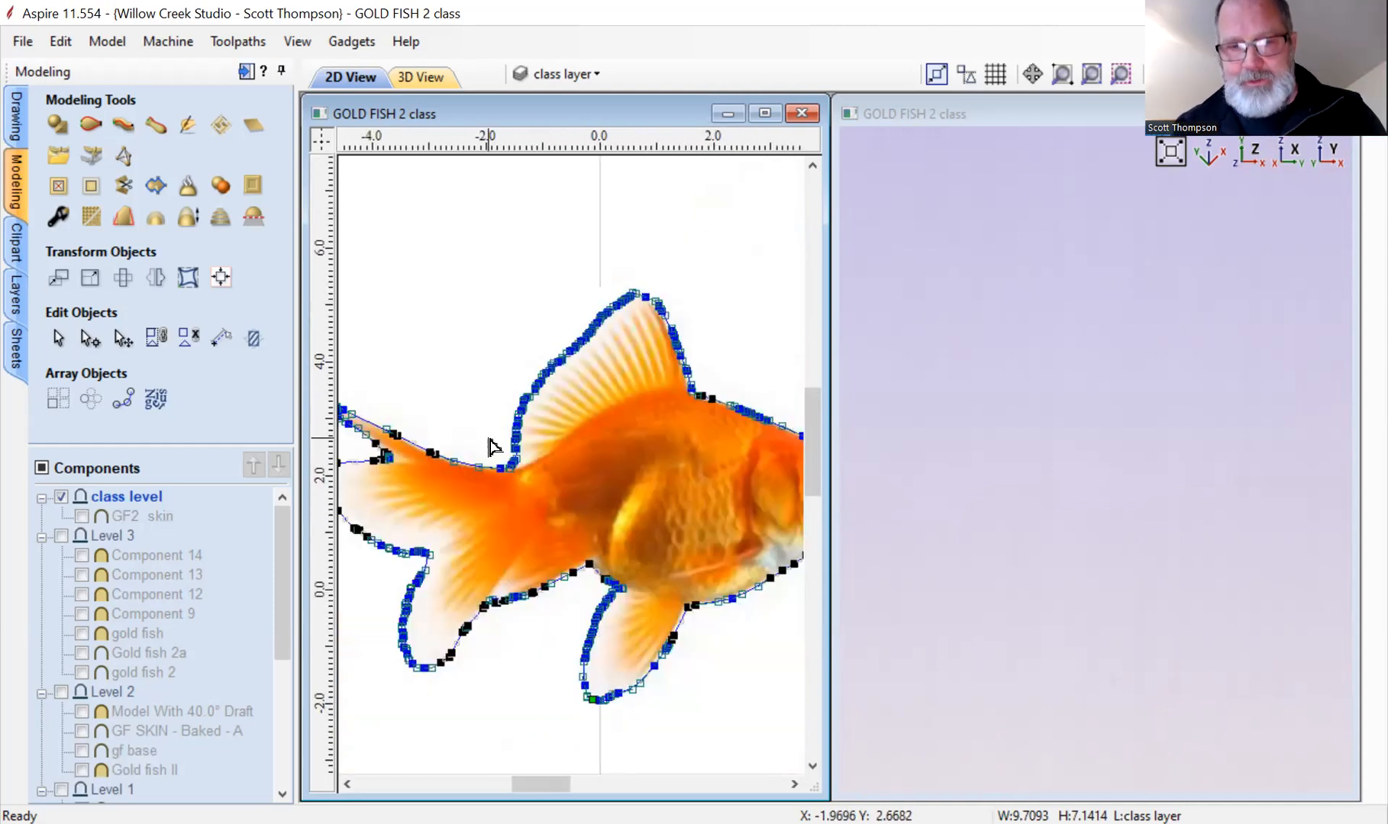
left_click(58, 337)
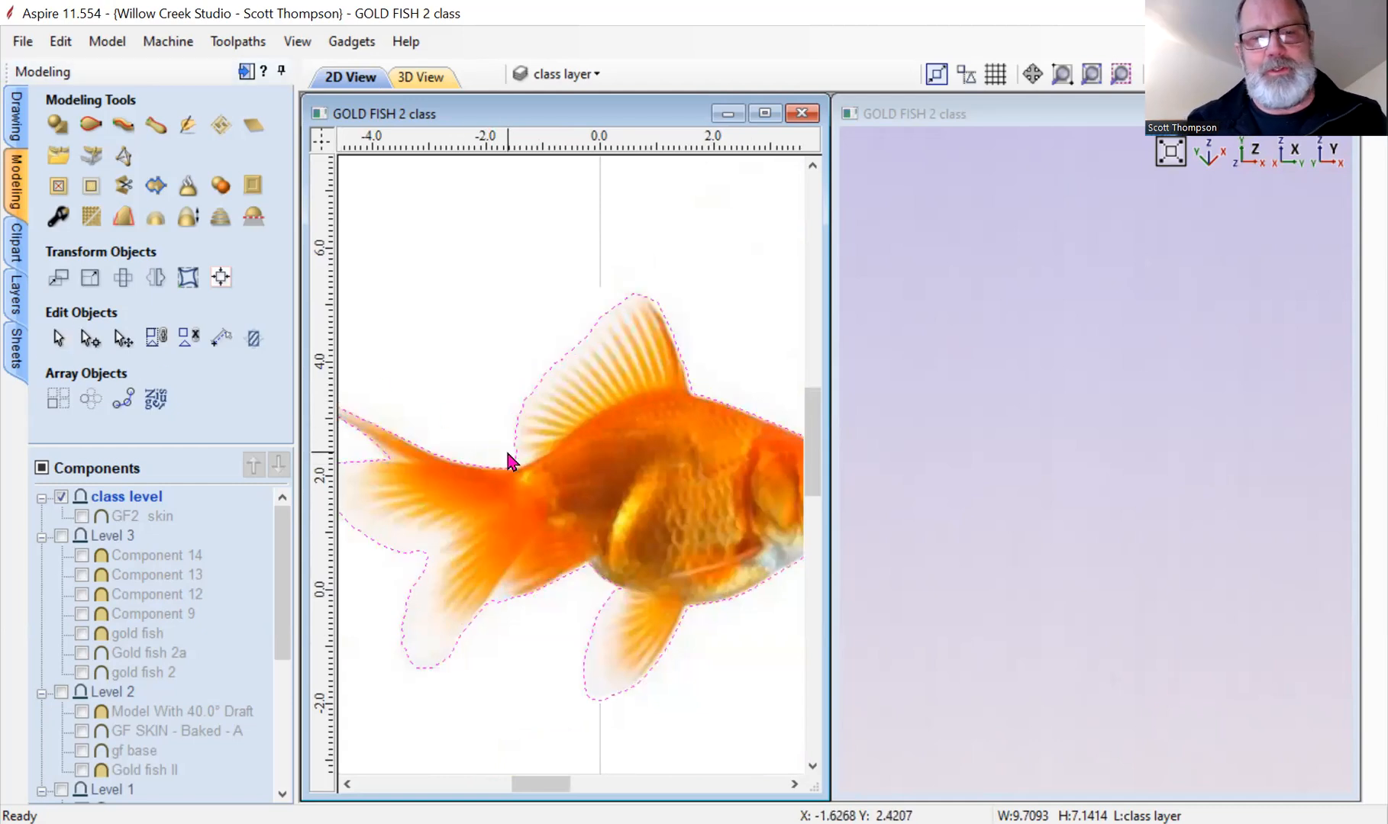
Try creating a shape with a round profile from the whole goldfish outline vector.
left_click(58, 124)
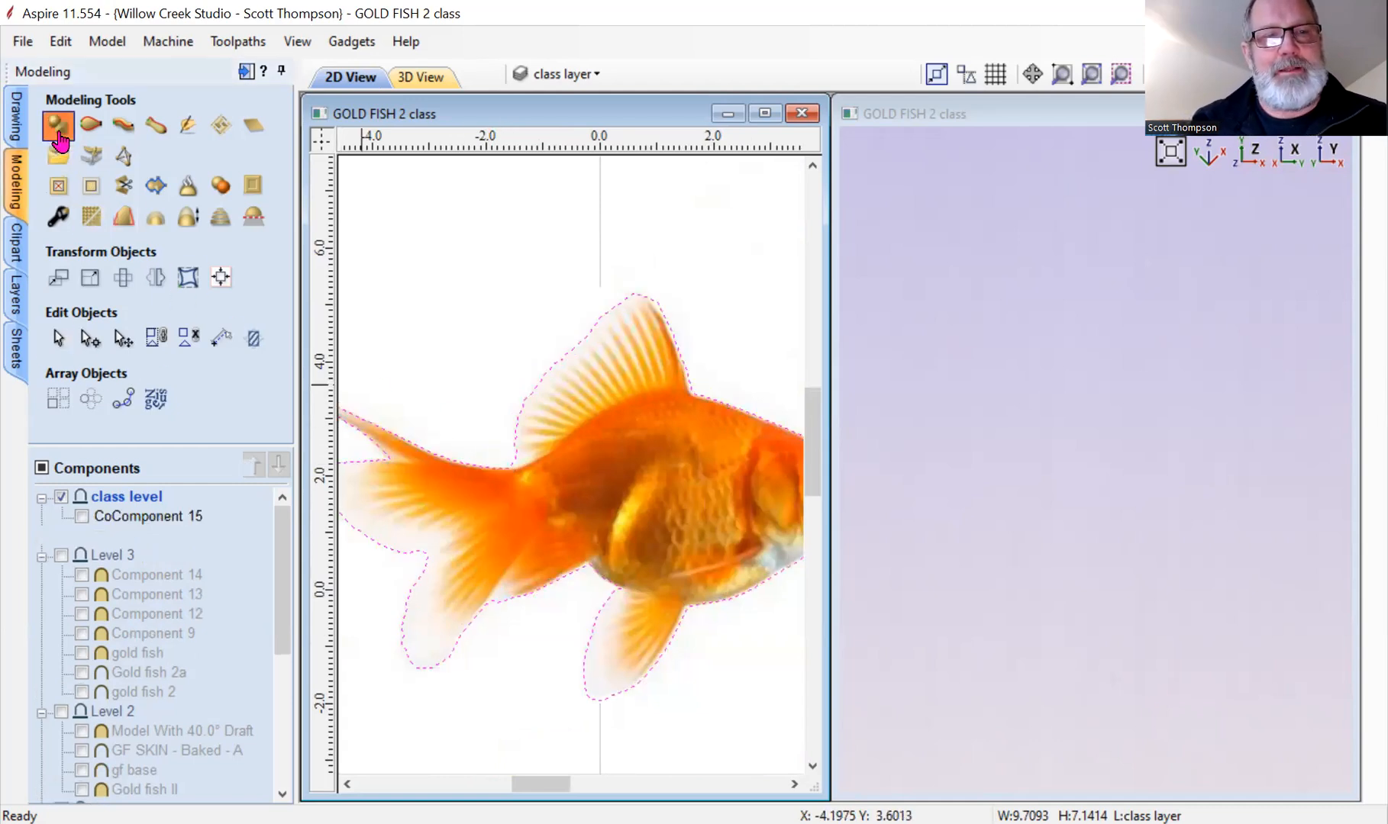
scroll(188, 619, "down", 1)
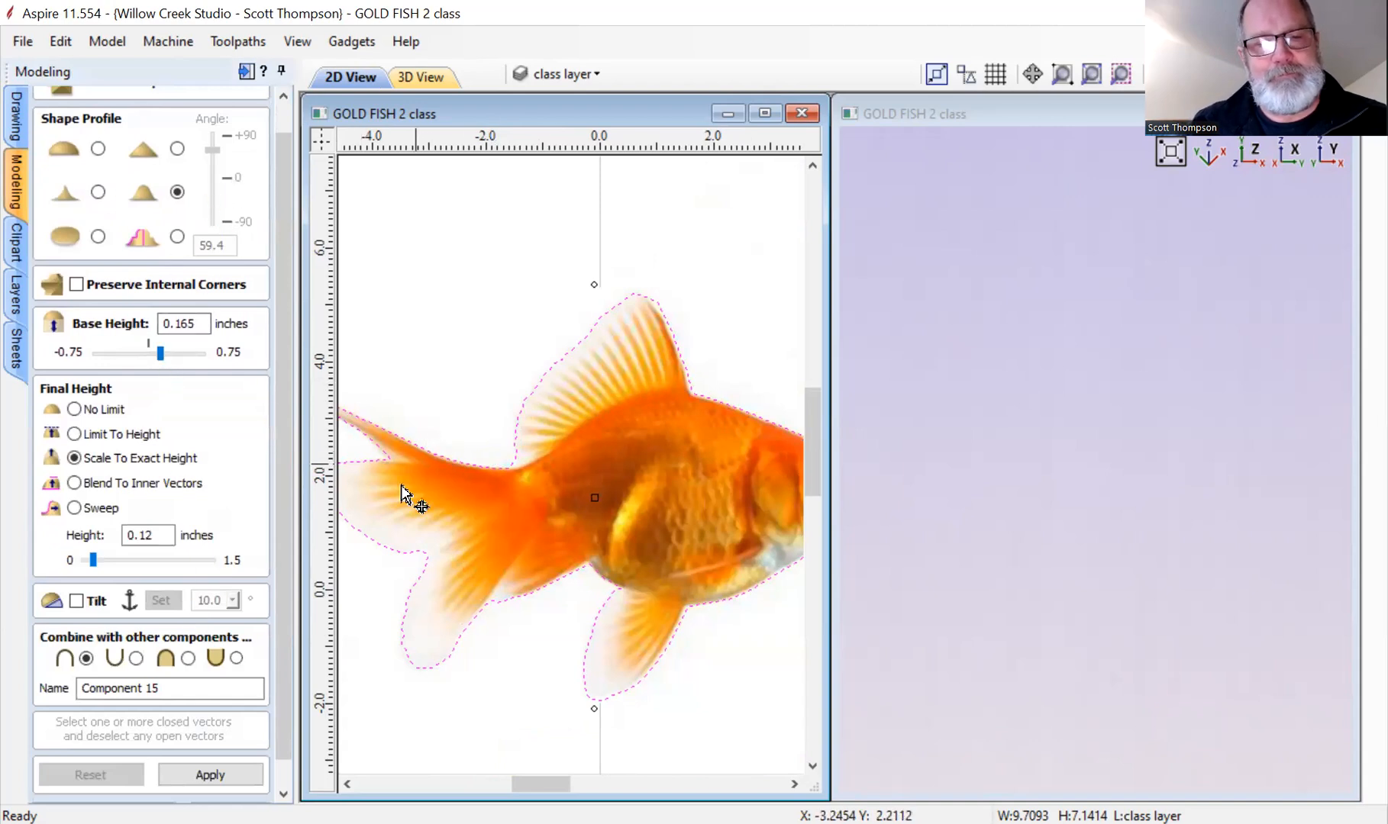
left_click(206, 775)
left_click(98, 149)
left_click(206, 775)
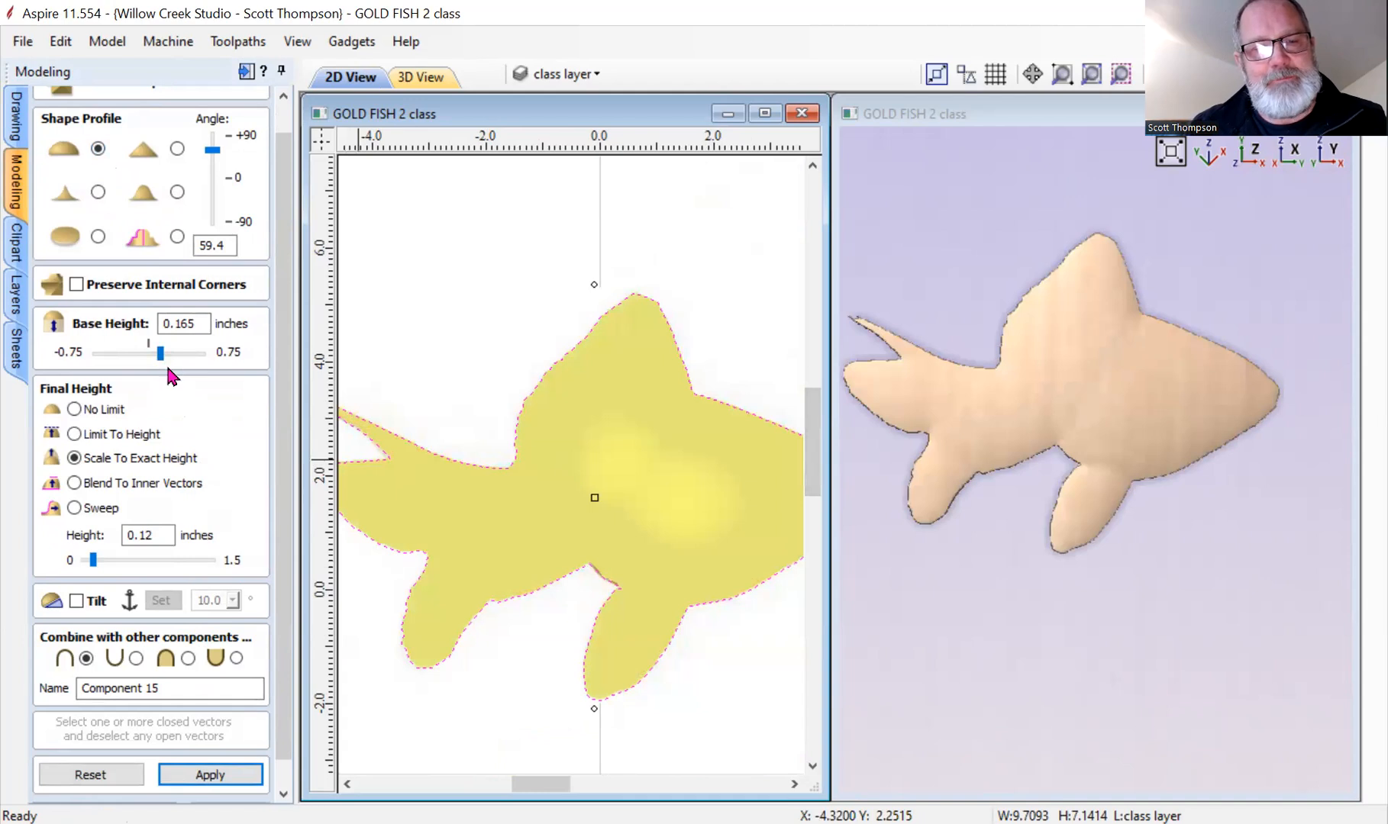
Try an exact height of 0.96 inches for the round fish shape, inspect it in 3D and reset the shape.
left_click_drag(101, 556, 165, 563)
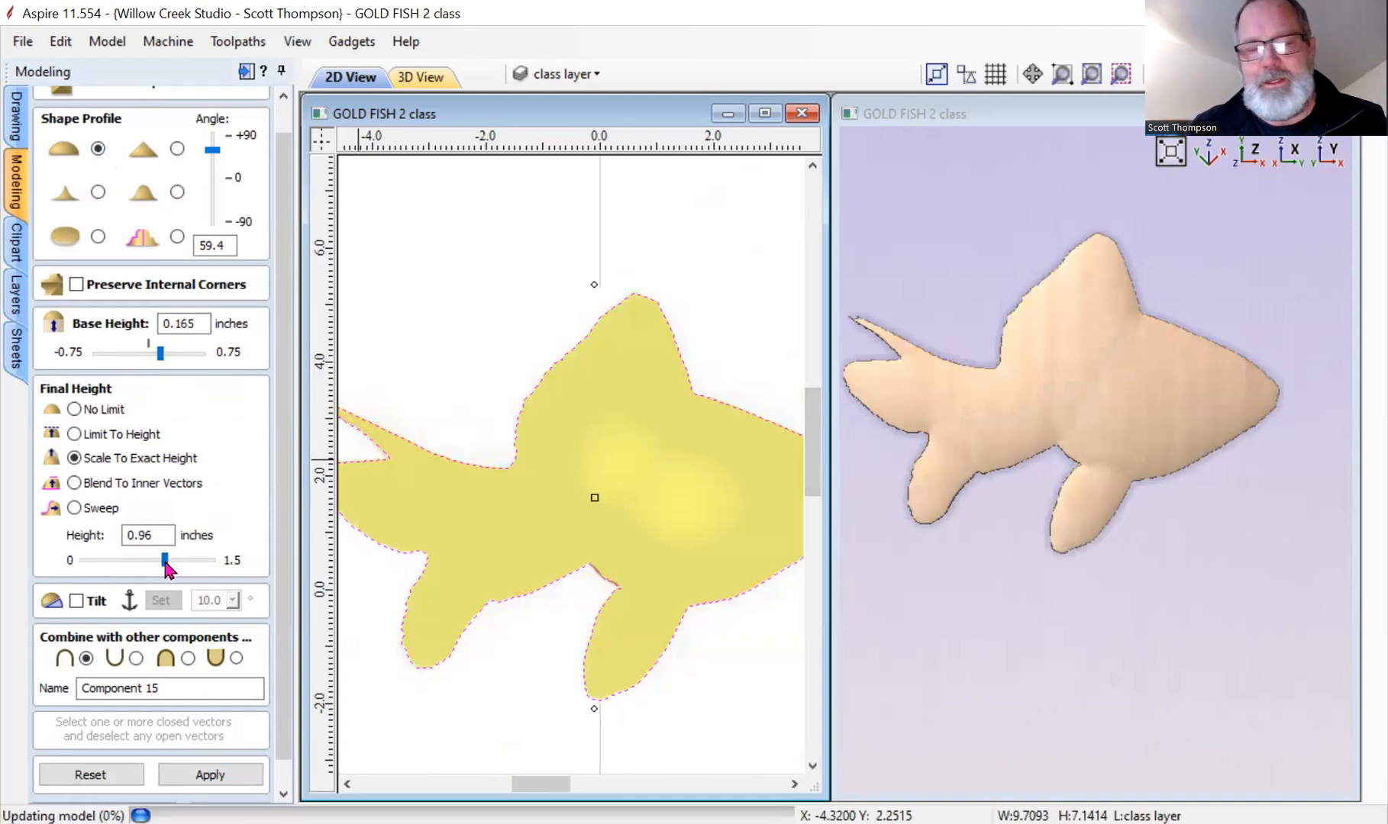
left_click_drag(1007, 455, 1144, 452)
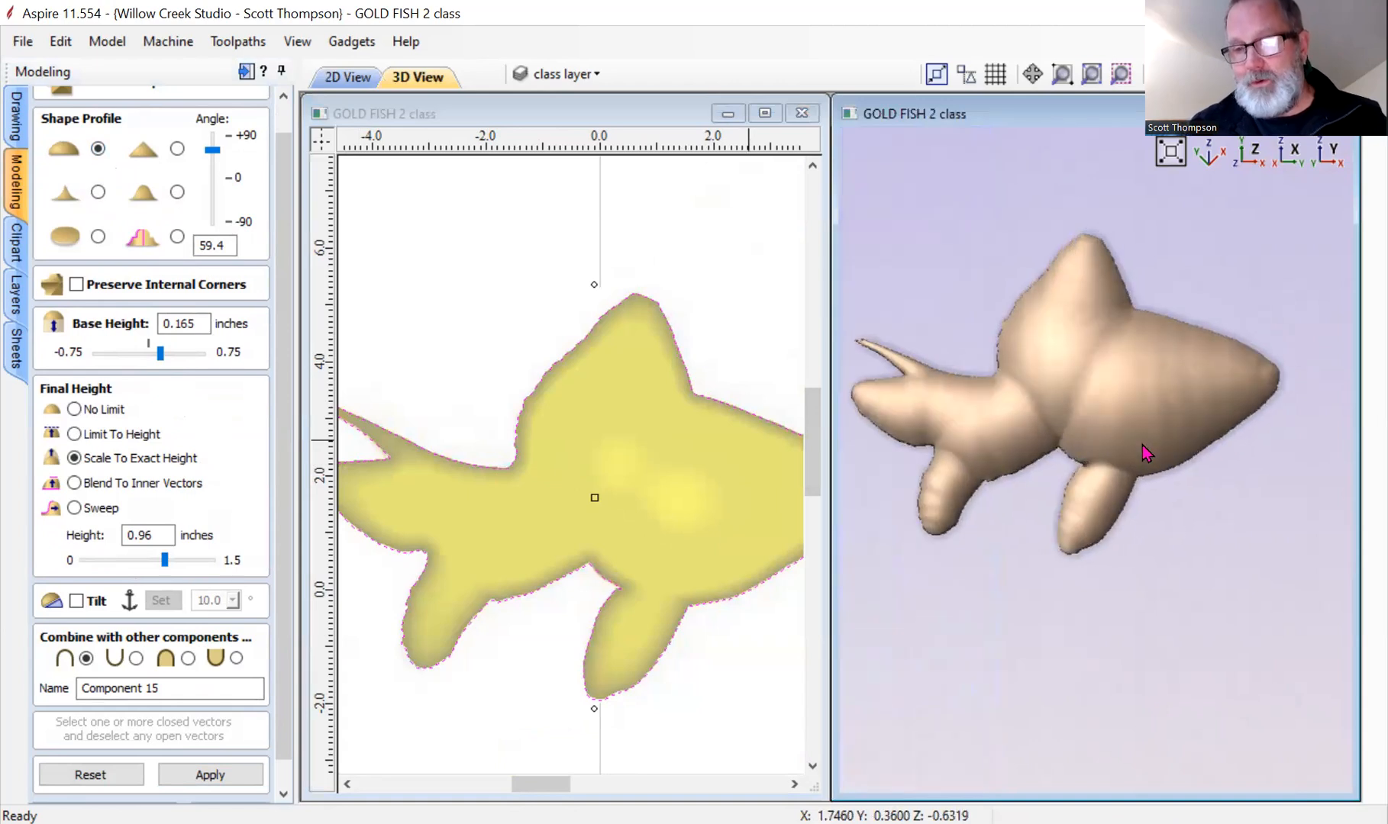
left_click(134, 784)
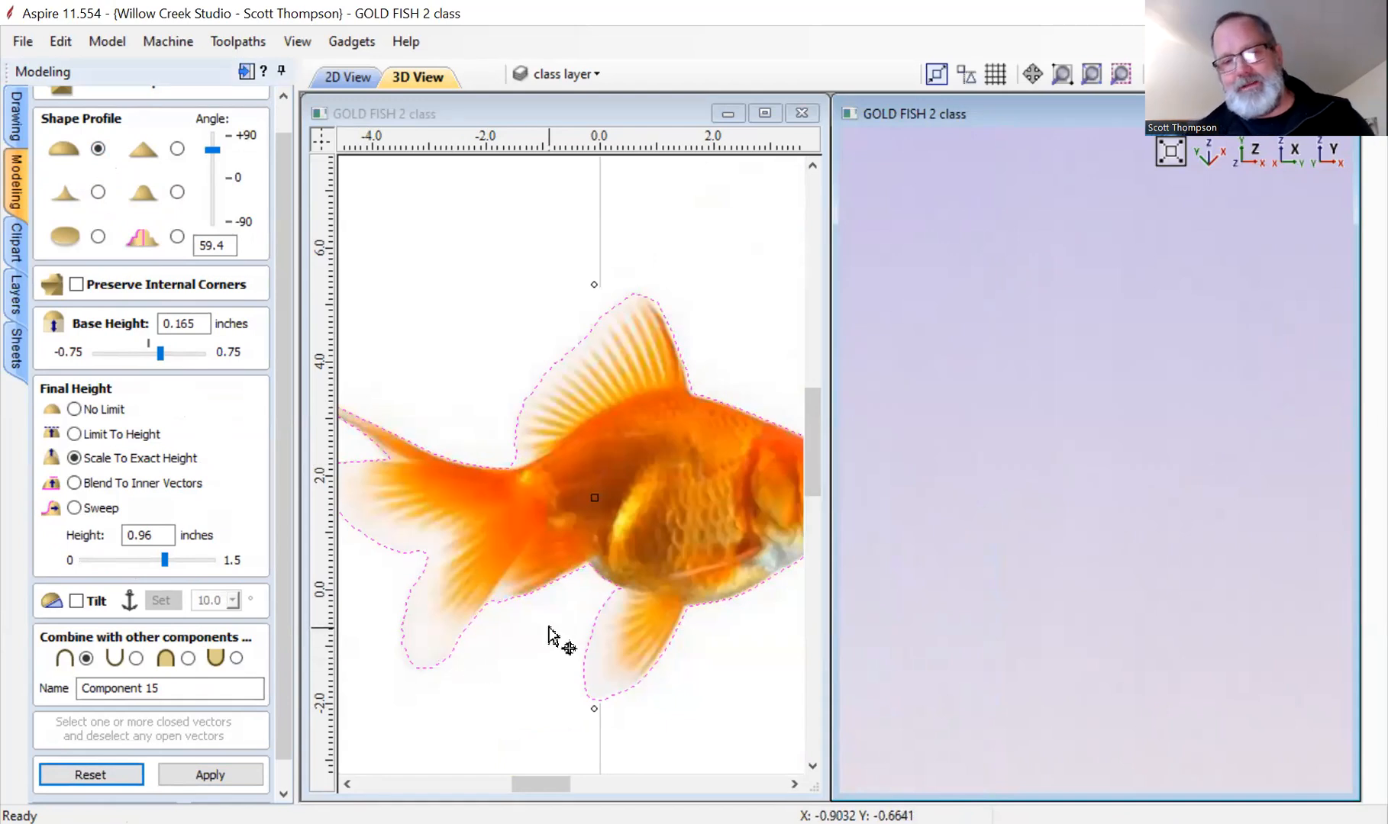
scroll(530, 645, "down", 1)
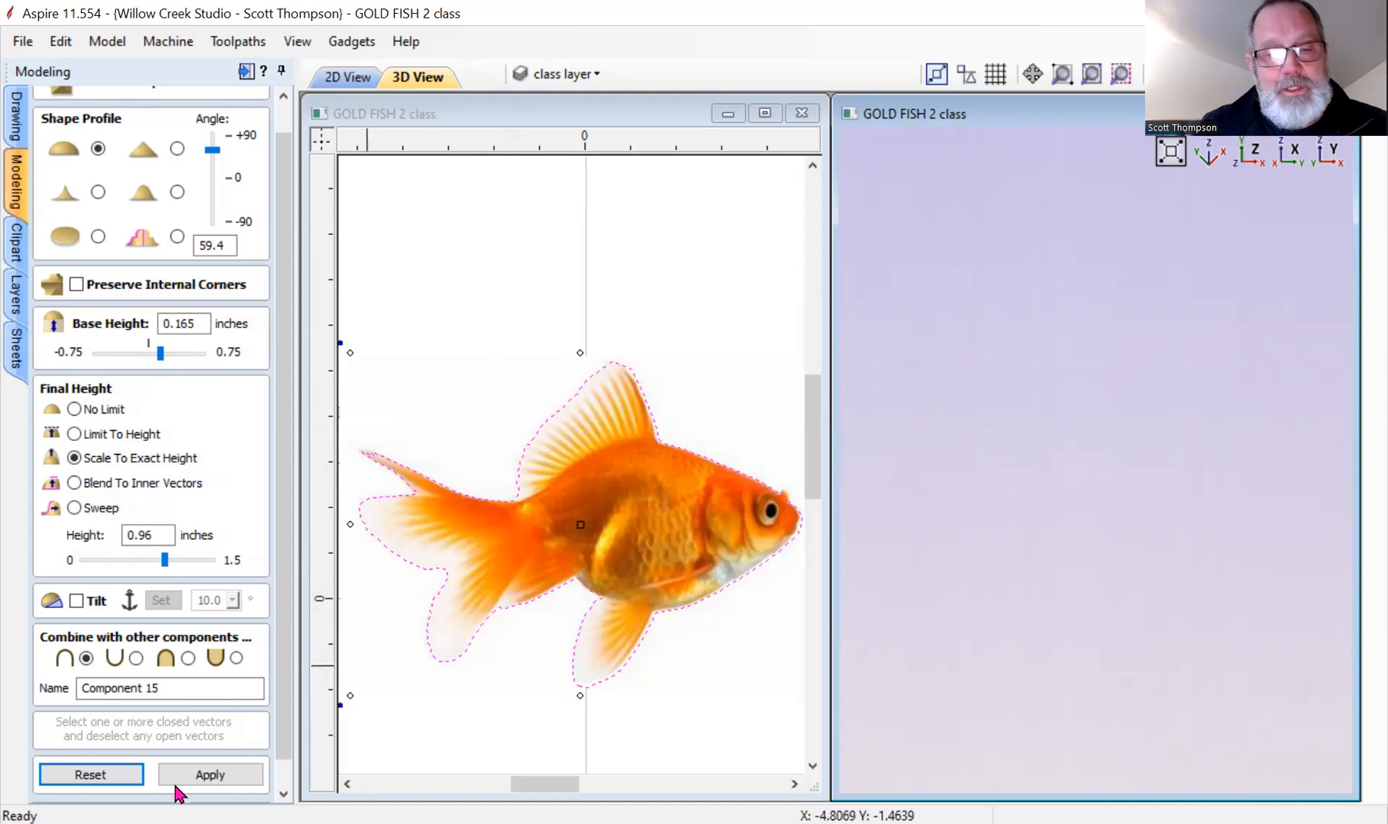
Leave the Create Shape tool without creating a component from the goldfish outline.
left_click_drag(288, 724, 288, 752)
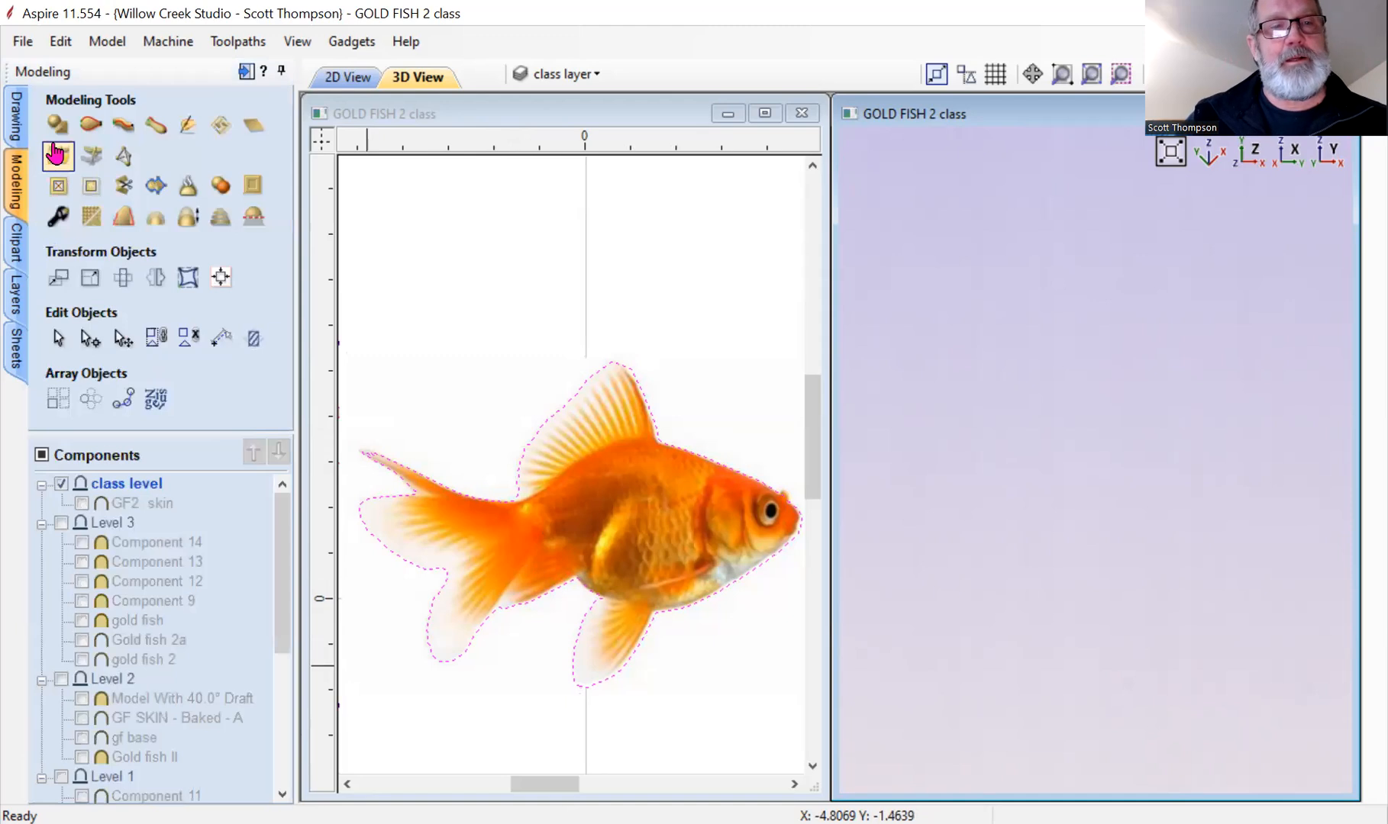
left_click(61, 131)
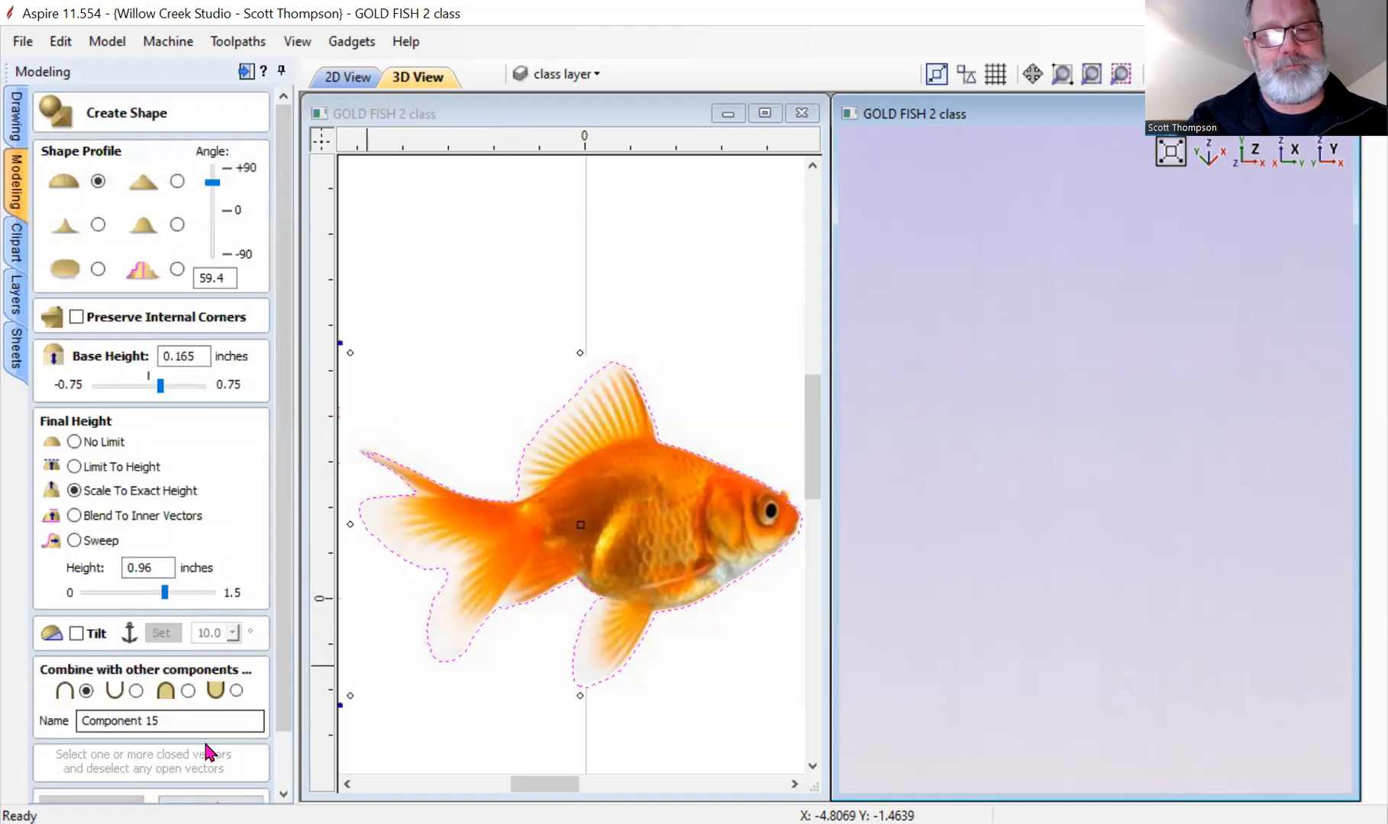
left_click_drag(279, 724, 278, 779)
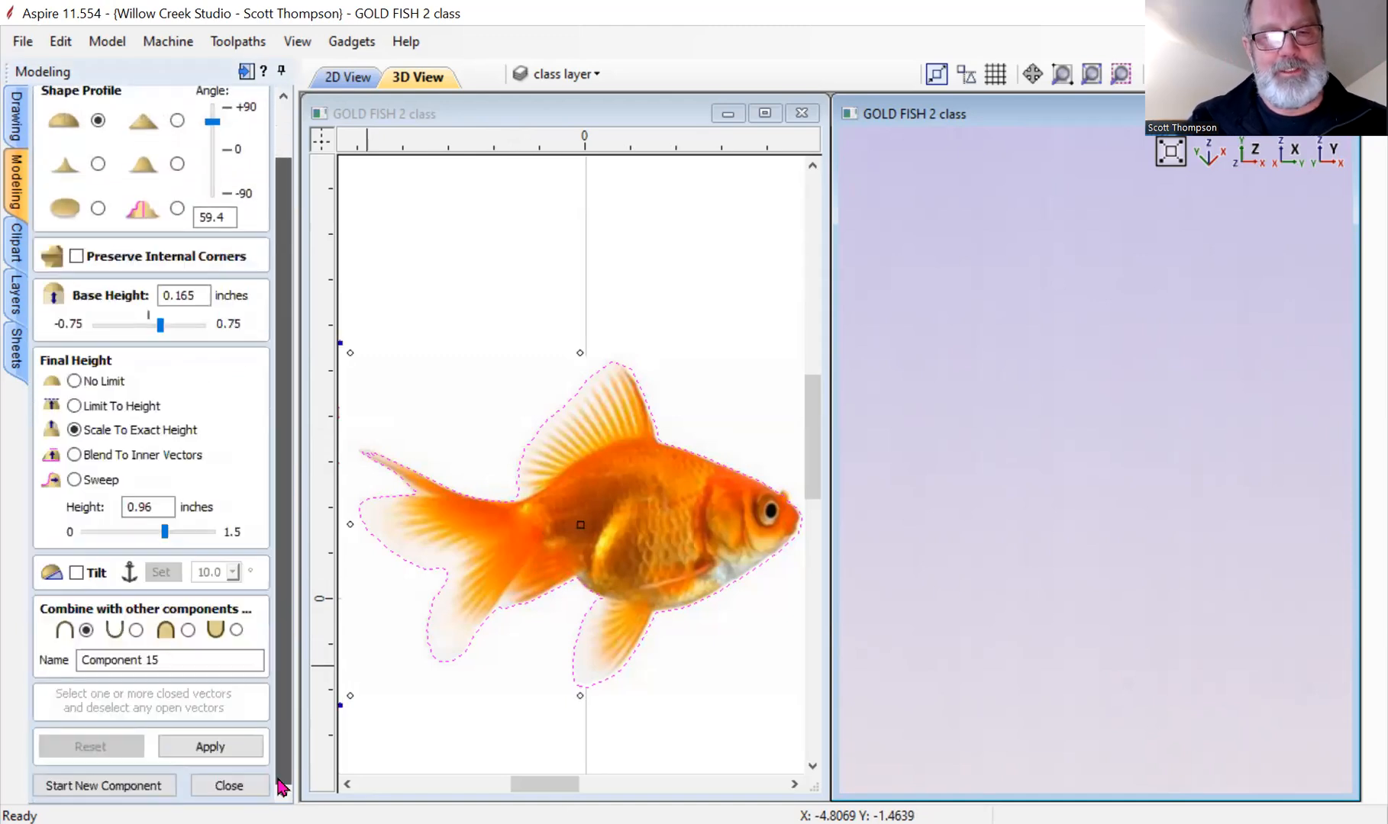
left_click(230, 787)
Open the goldfish outline for node editing and delete the span at the dorsal fin's rear base.
left_click(16, 118)
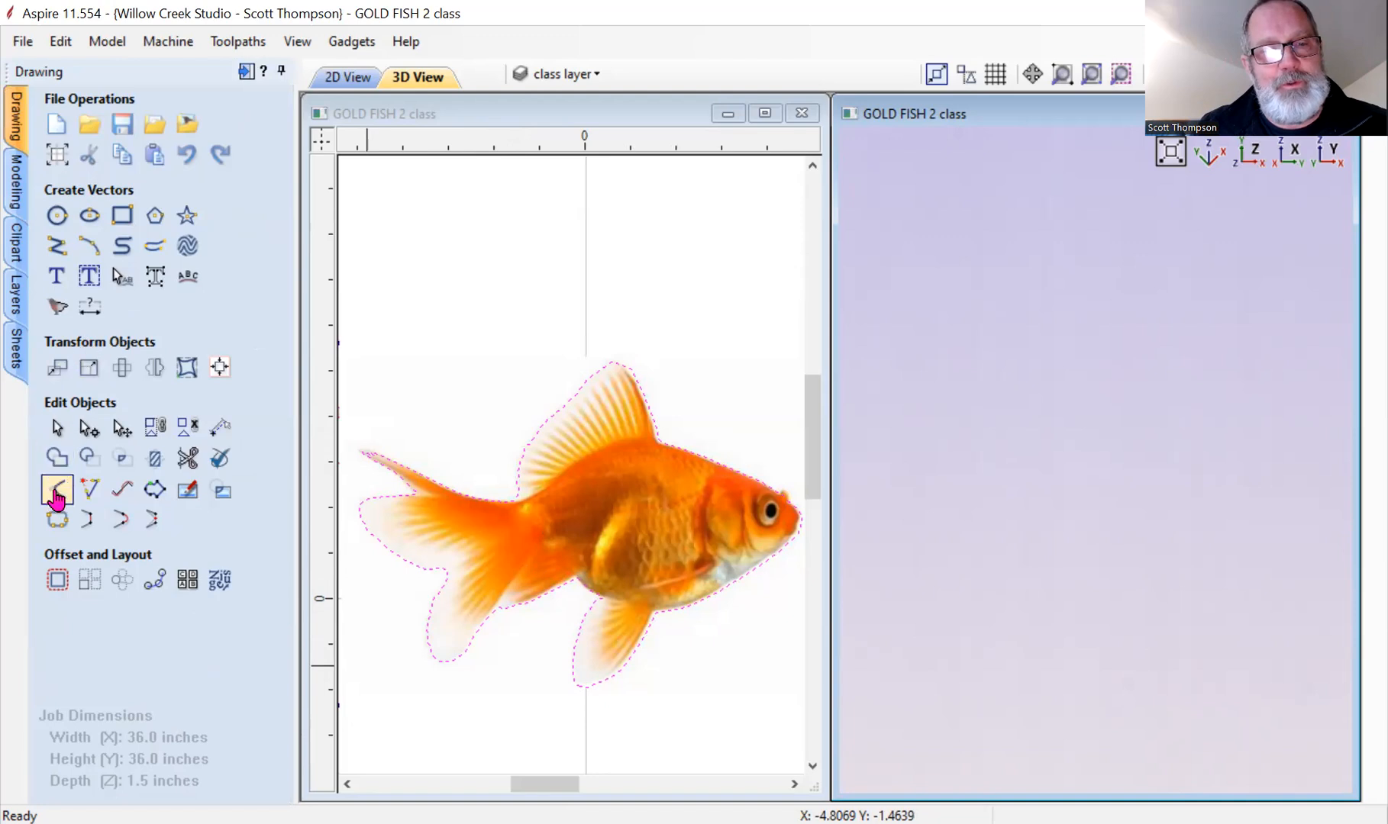
left_click(88, 432)
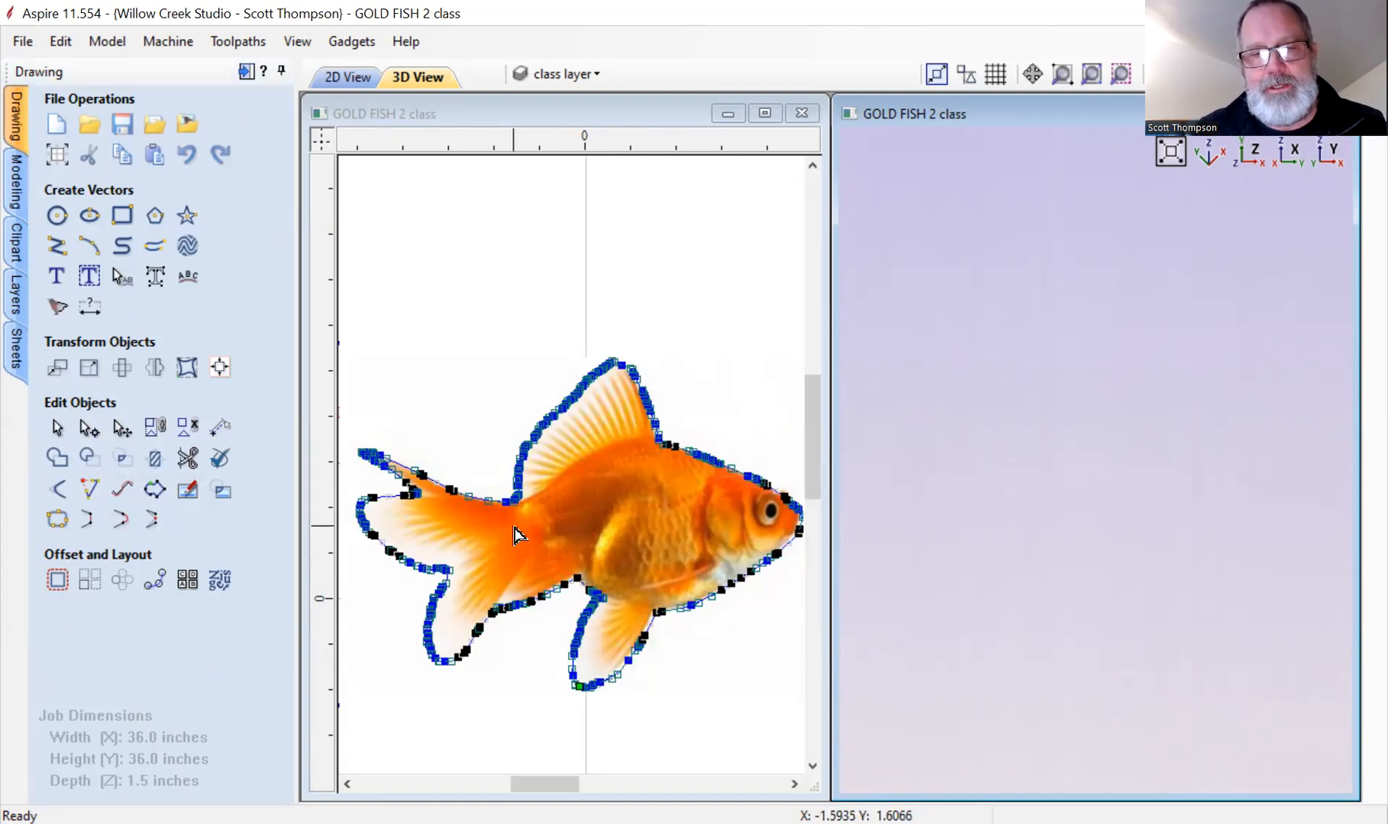
scroll(516, 534, "up", 3)
scroll(527, 521, "up", 3)
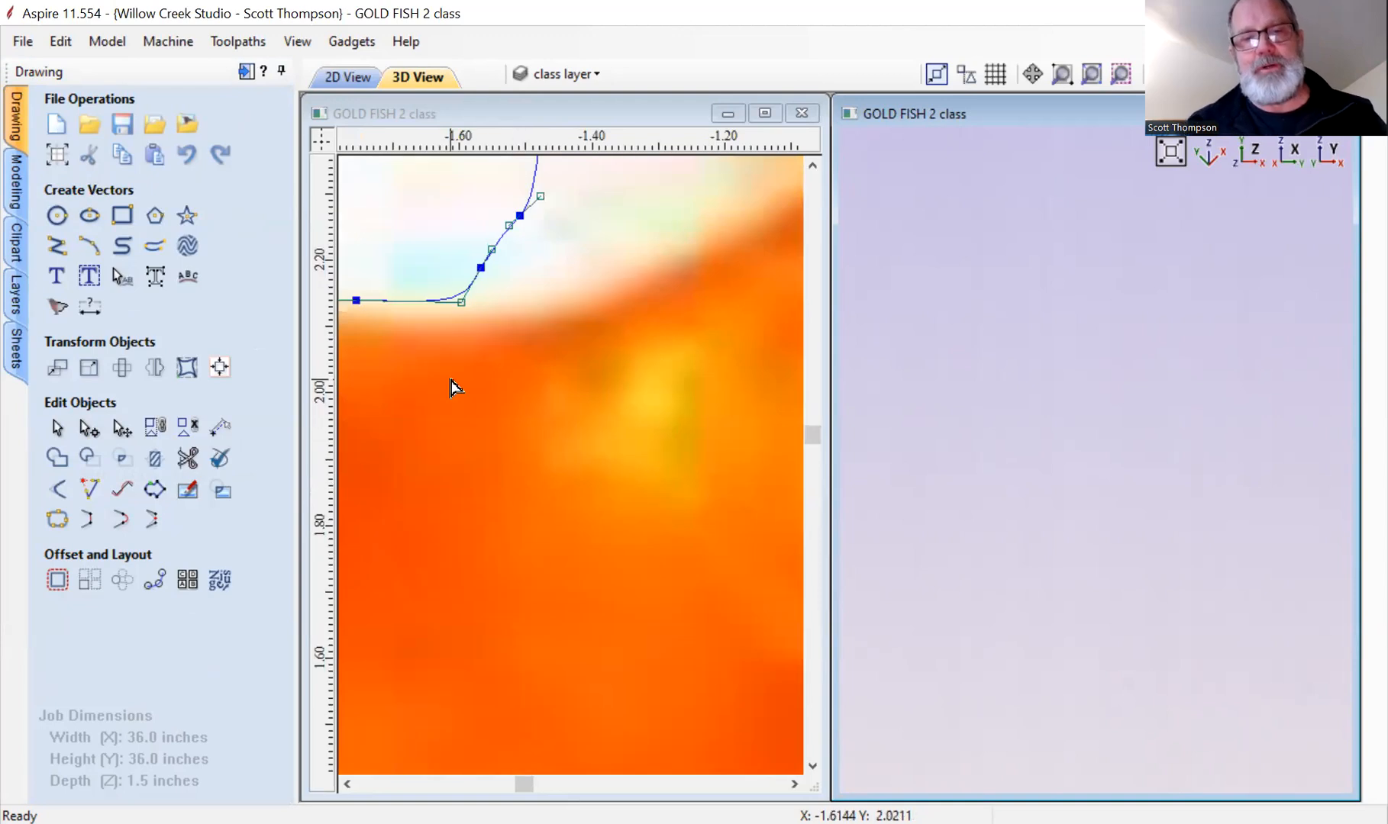
scroll(430, 329, "up", 3)
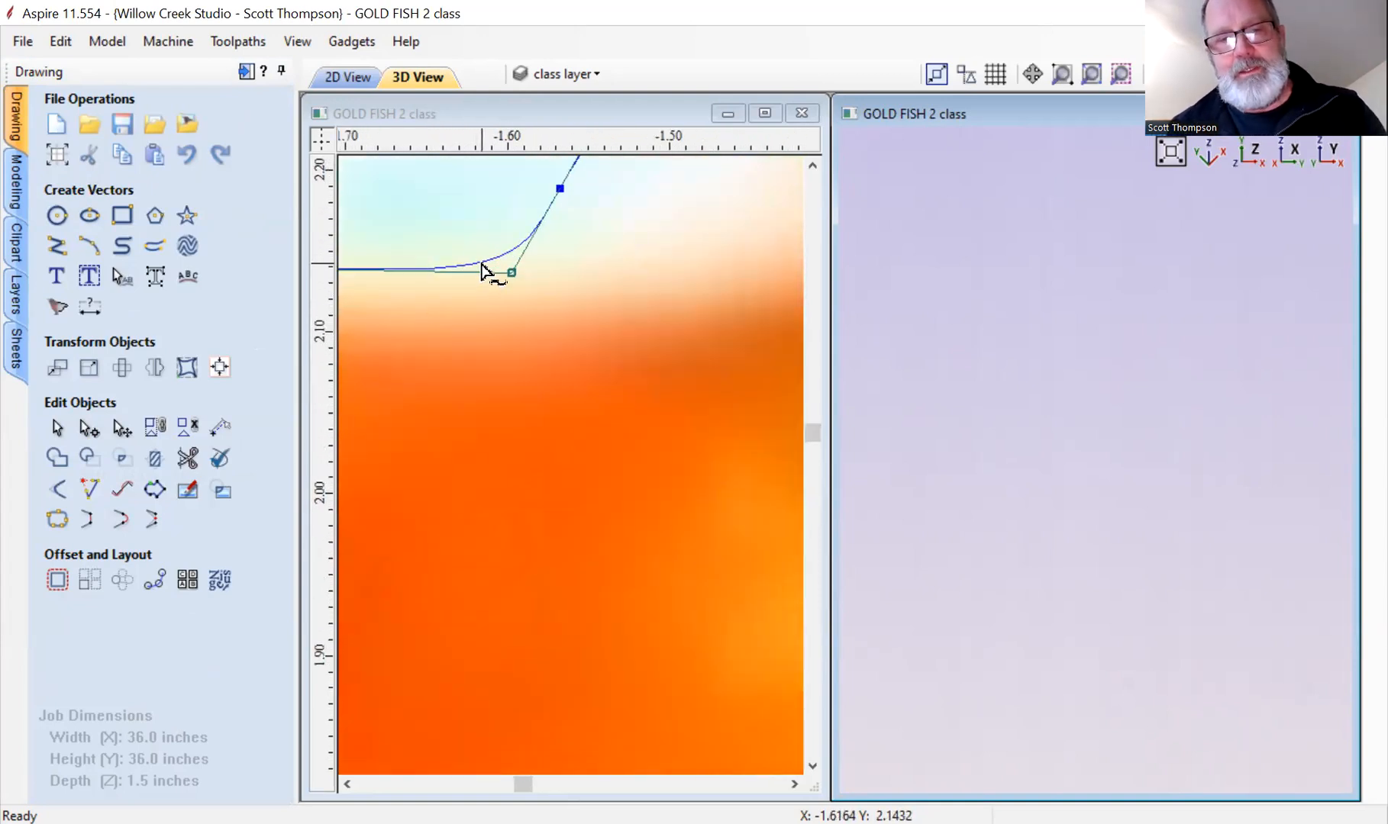
left_click(482, 268)
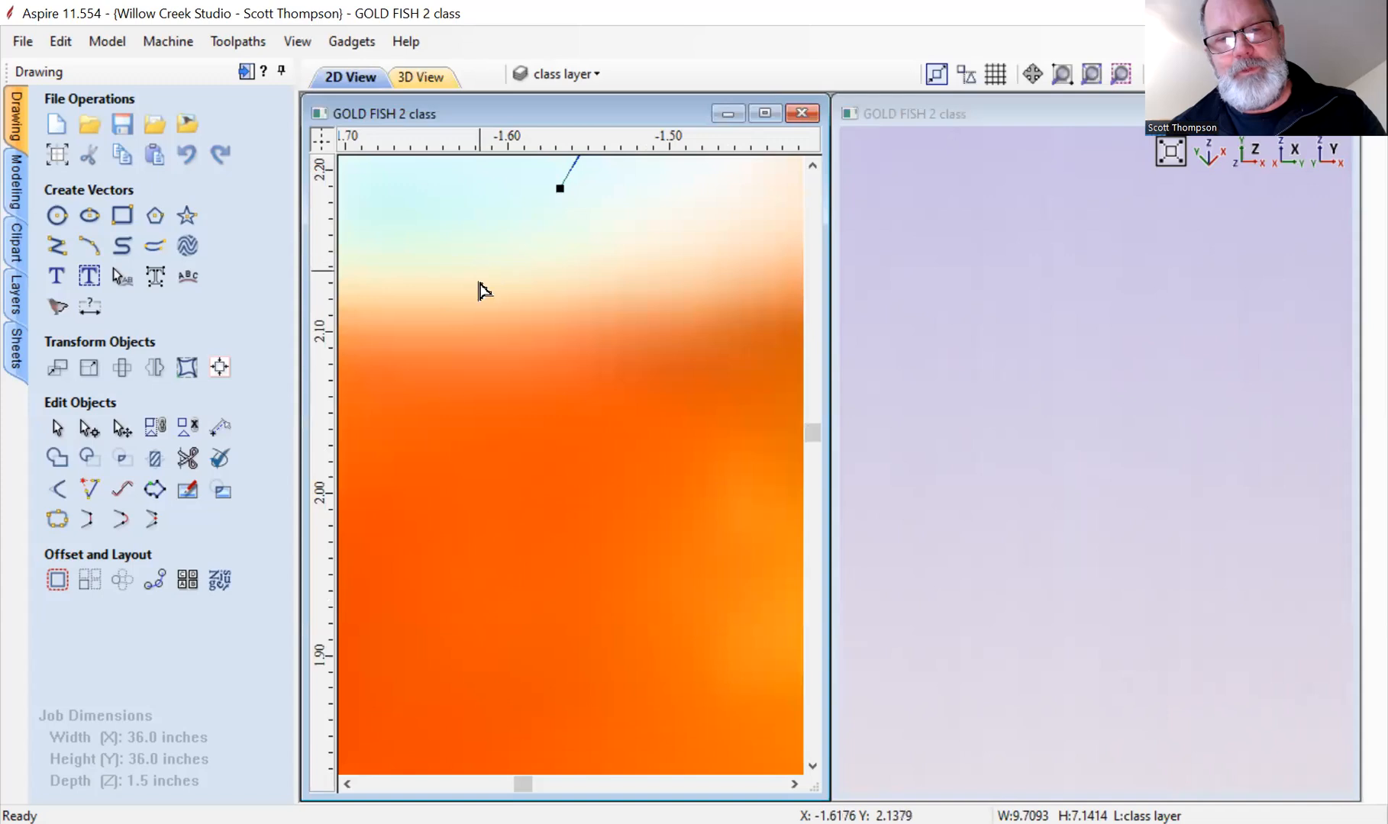
Delete the outline span at the dorsal fin's front base to separate the fin from the body.
scroll(424, 396, "down", 8)
scroll(374, 411, "down", 3)
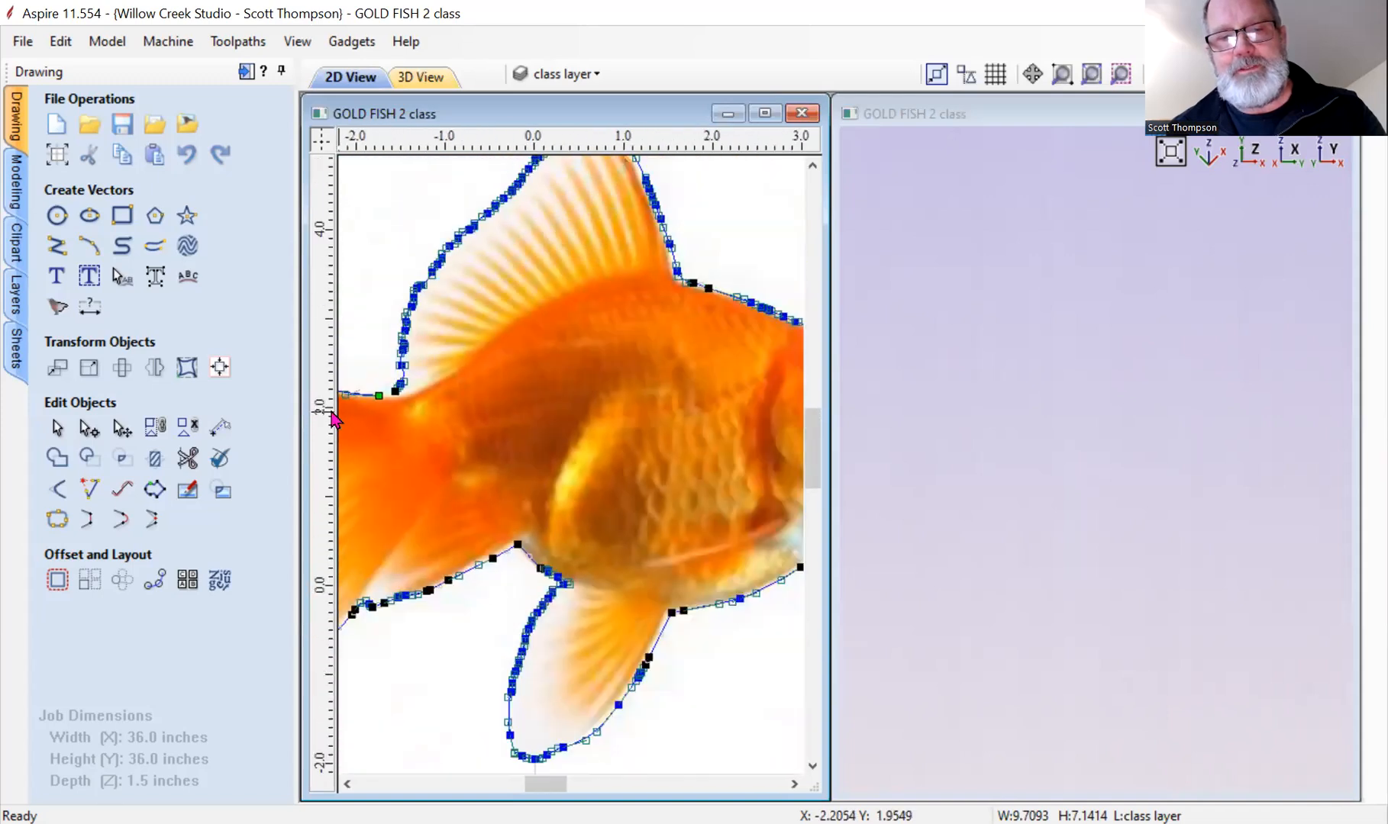
scroll(334, 416, "up", 1)
scroll(627, 313, "up", 4)
scroll(627, 313, "up", 2)
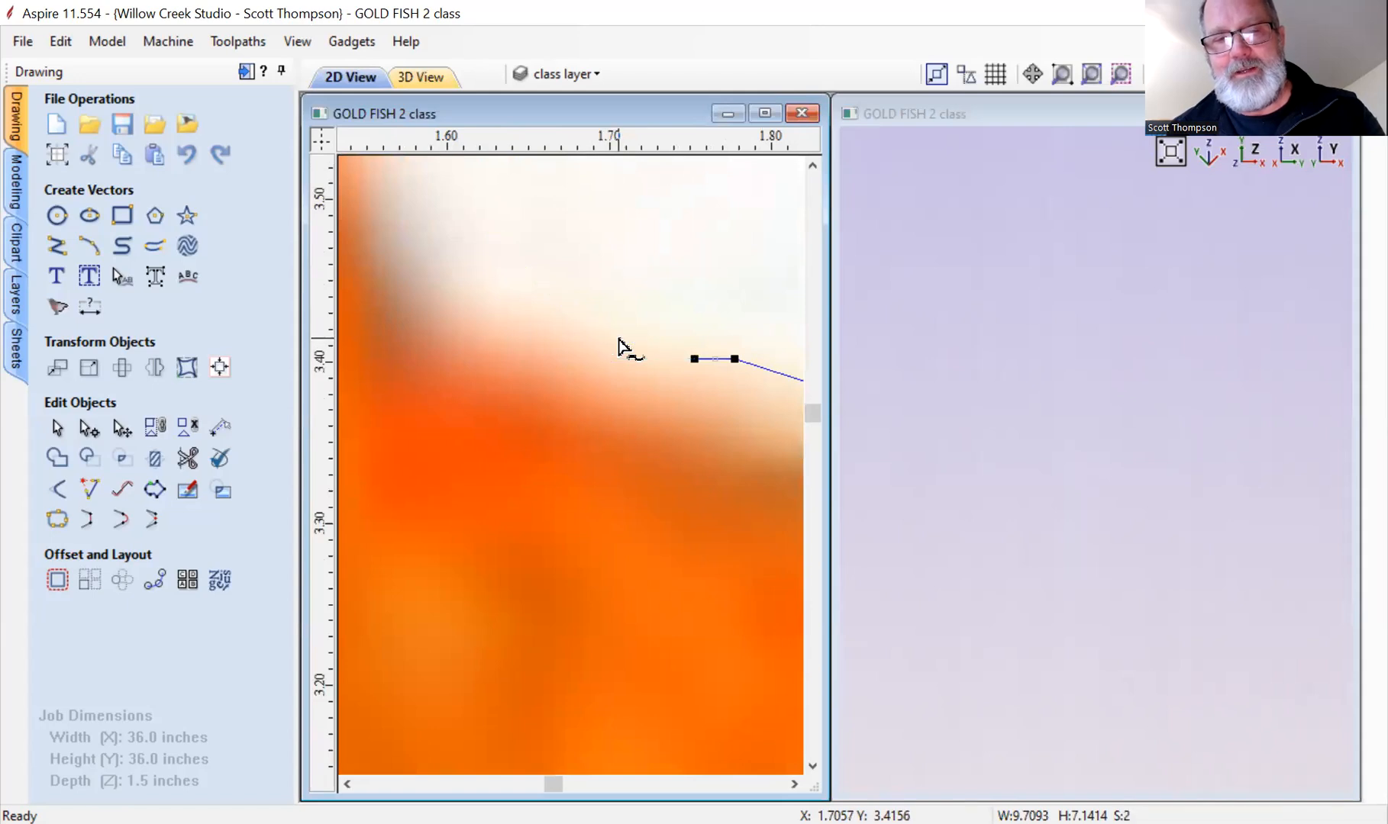
scroll(591, 401, "down", 6)
scroll(661, 261, "down", 1)
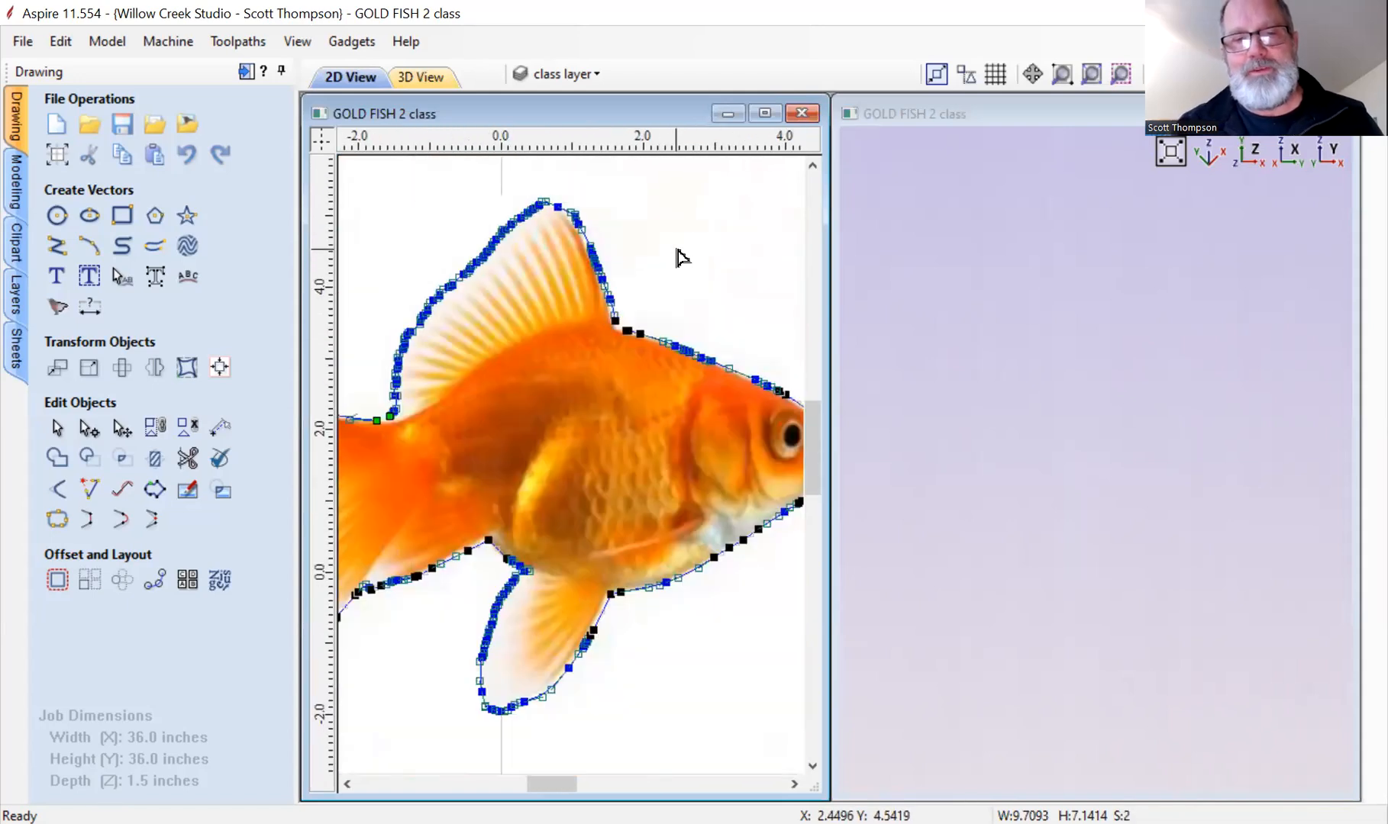
Close the separated dorsal fin vector with a smooth curve.
left_click(673, 250)
left_click(584, 236)
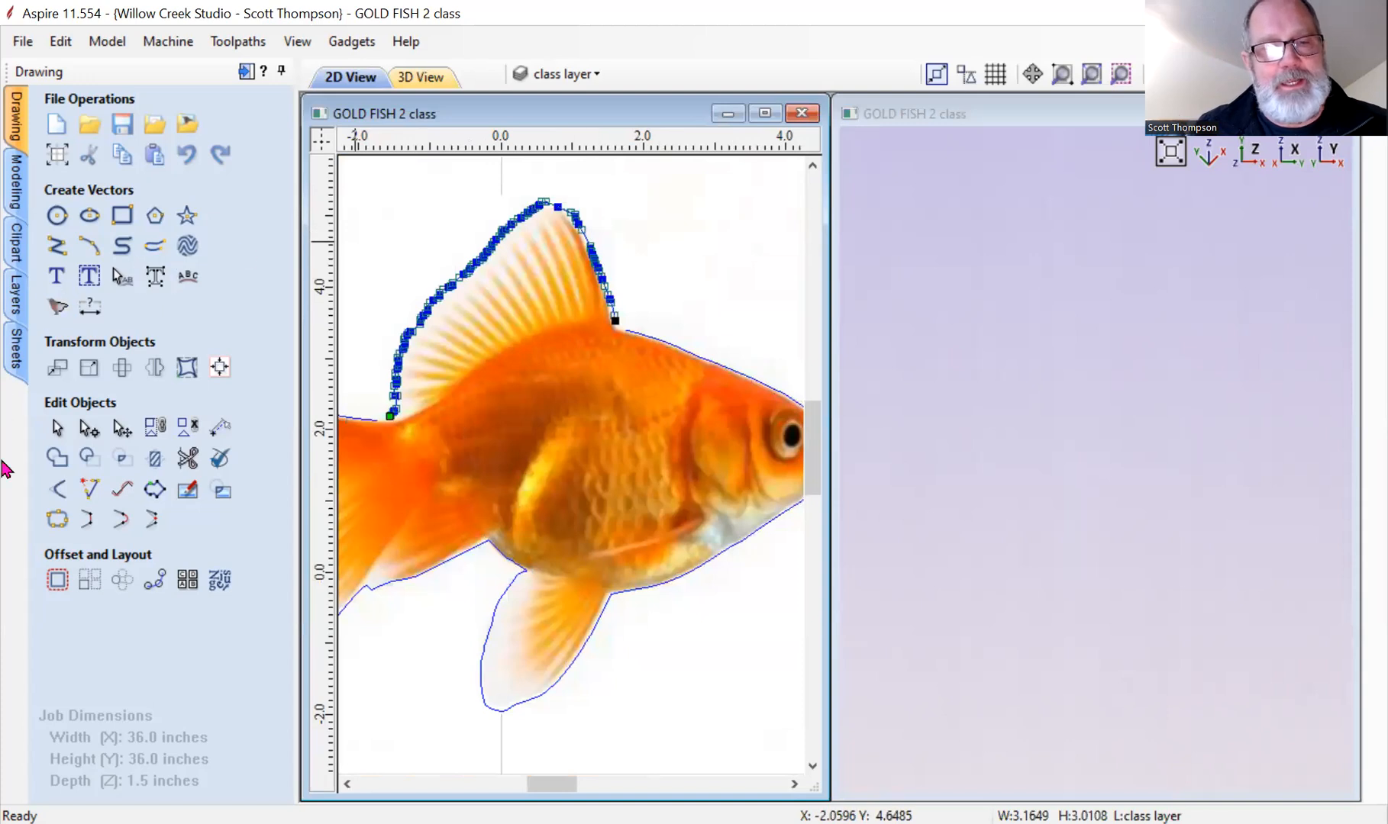
left_click(120, 525)
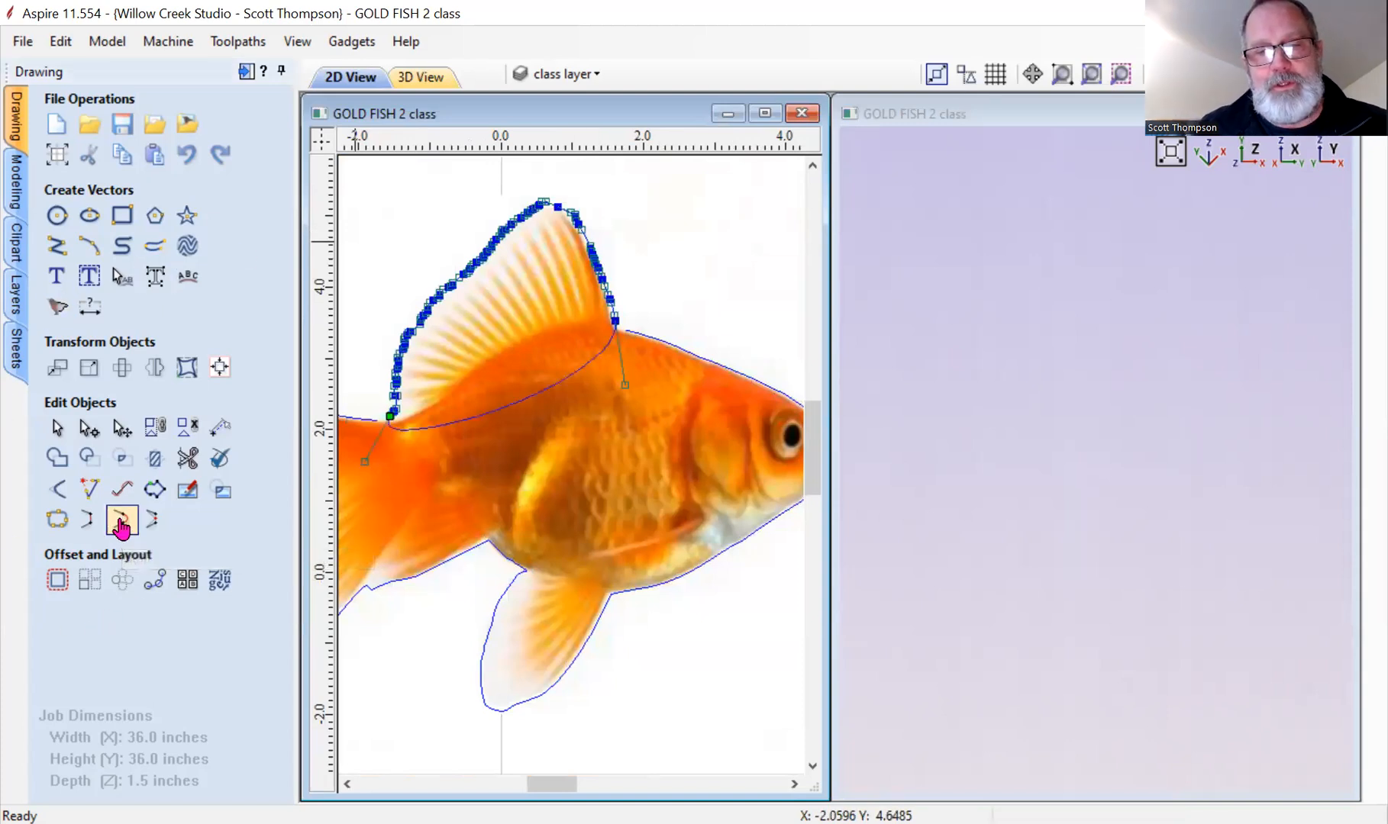
Adjust the fin's closing curve and end nodes so its base overlaps the fish's back at both ends.
scroll(656, 365, "up", 5)
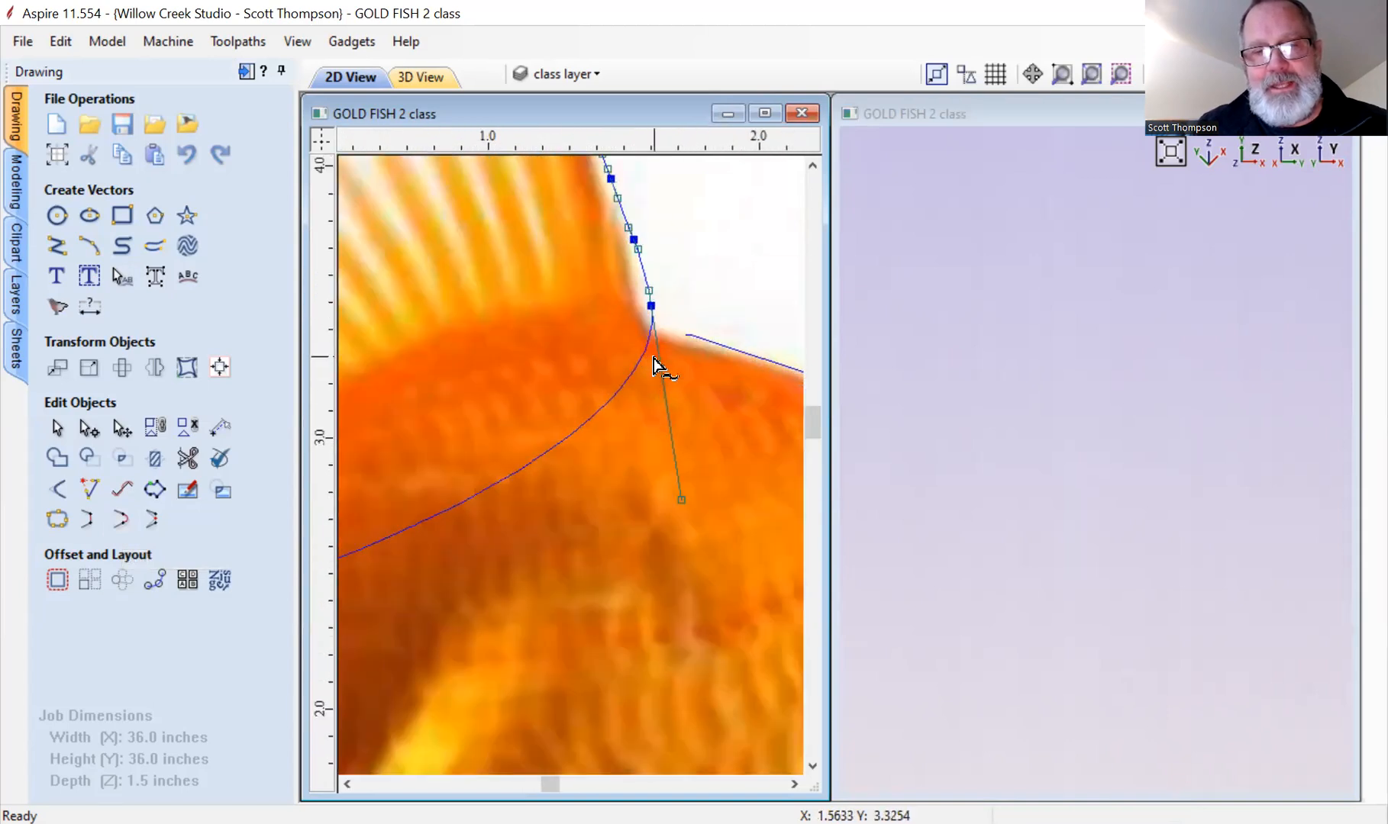
left_click_drag(710, 632, 788, 583)
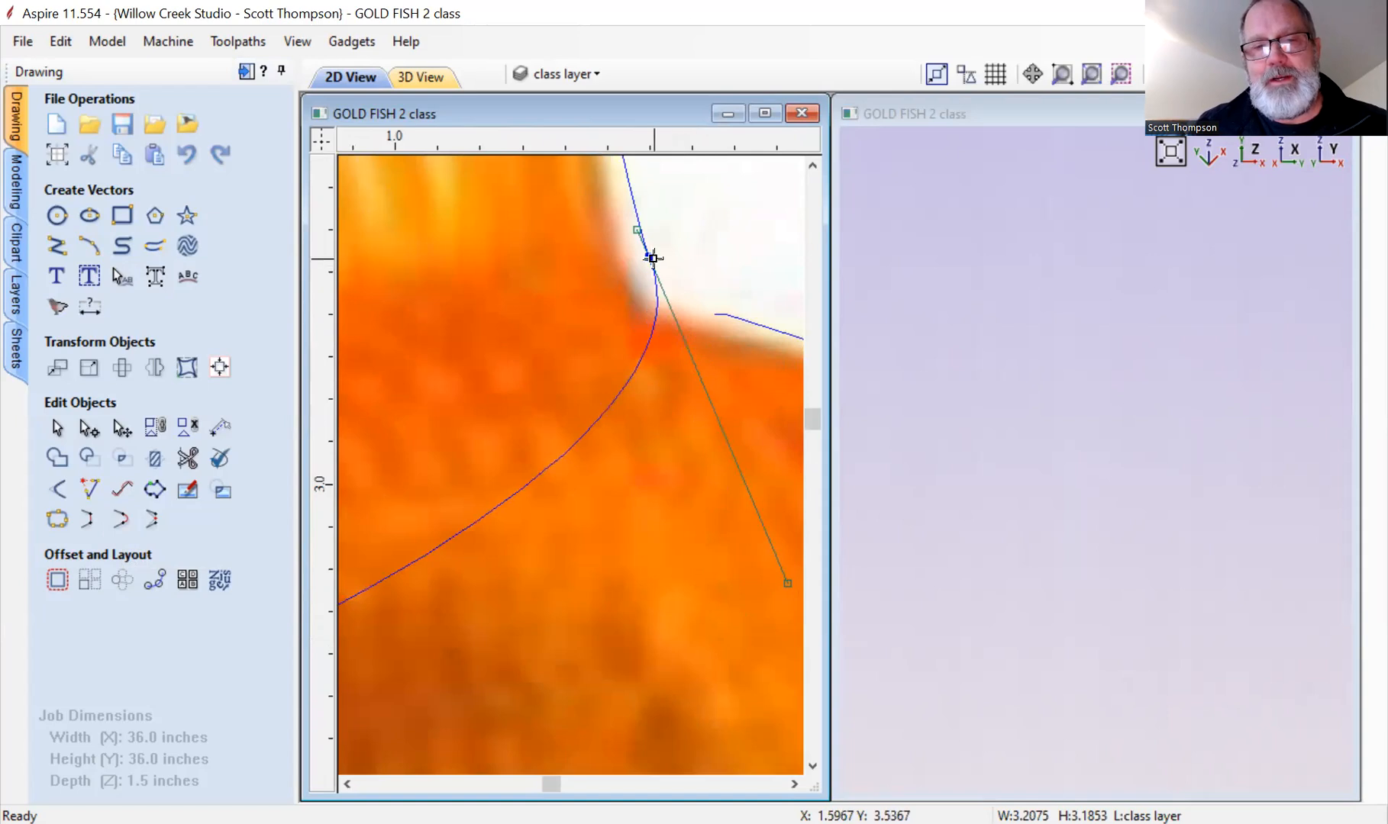
scroll(714, 353, "down", 3)
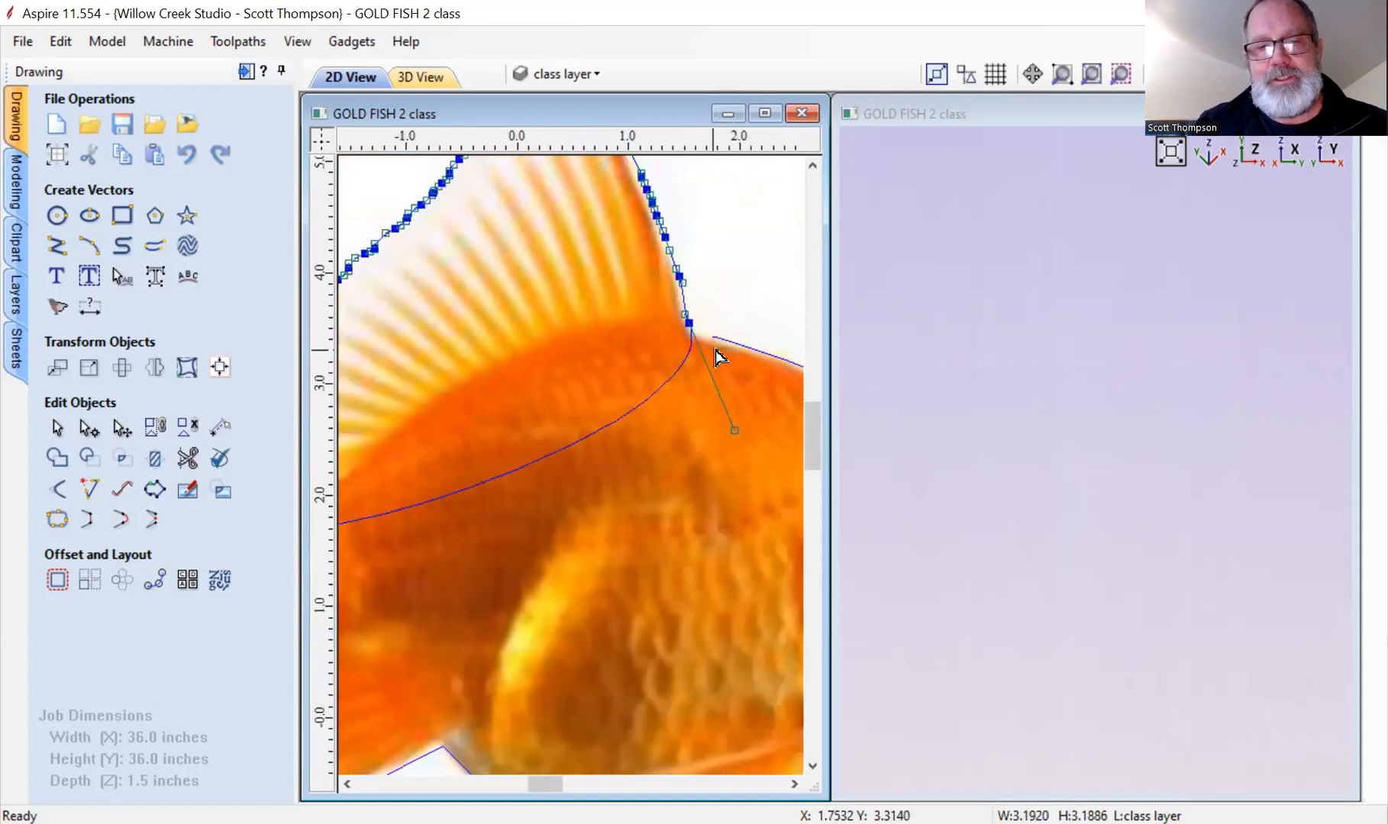
scroll(718, 355, "down", 2)
scroll(528, 428, "up", 5)
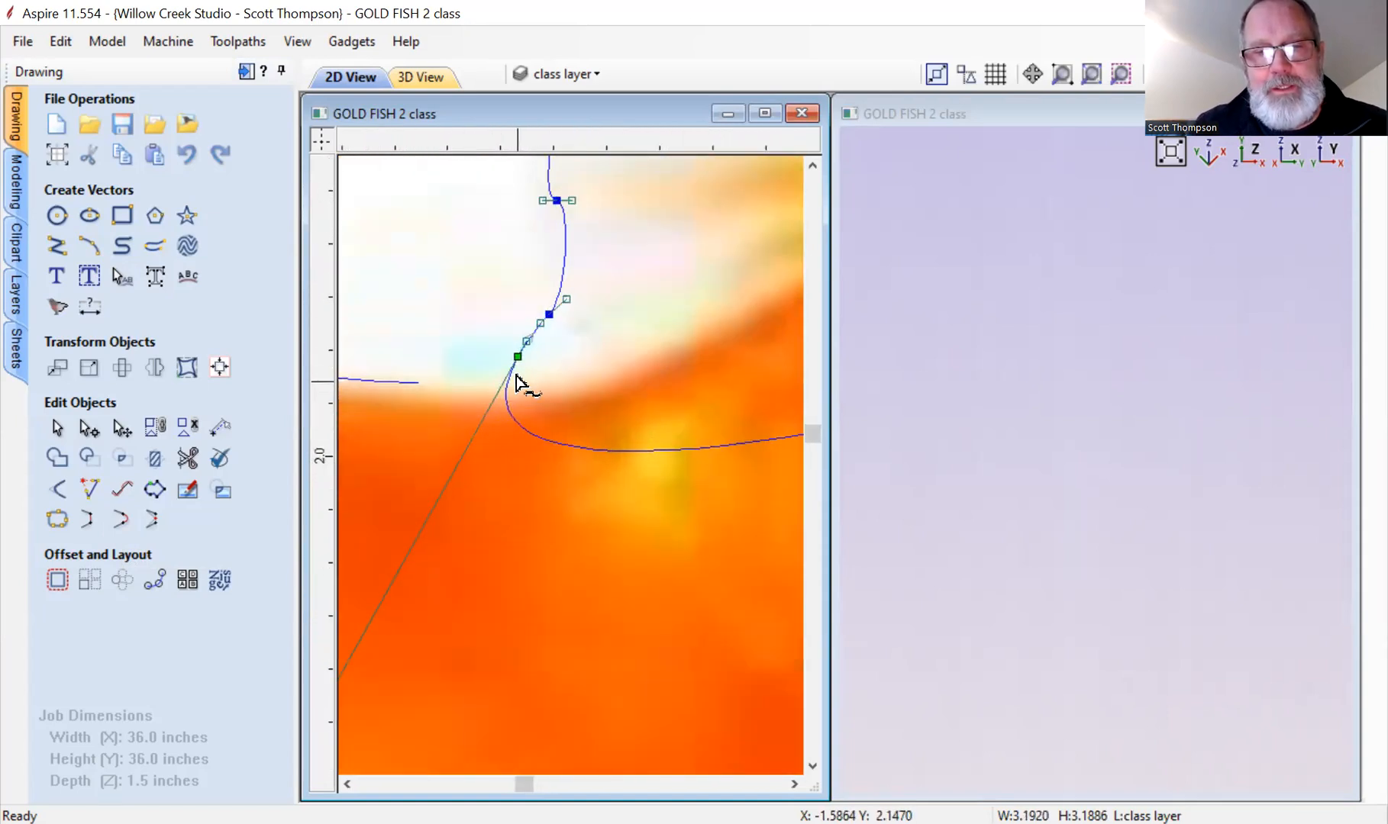
left_click_drag(516, 361, 511, 385)
scroll(597, 406, "down", 5)
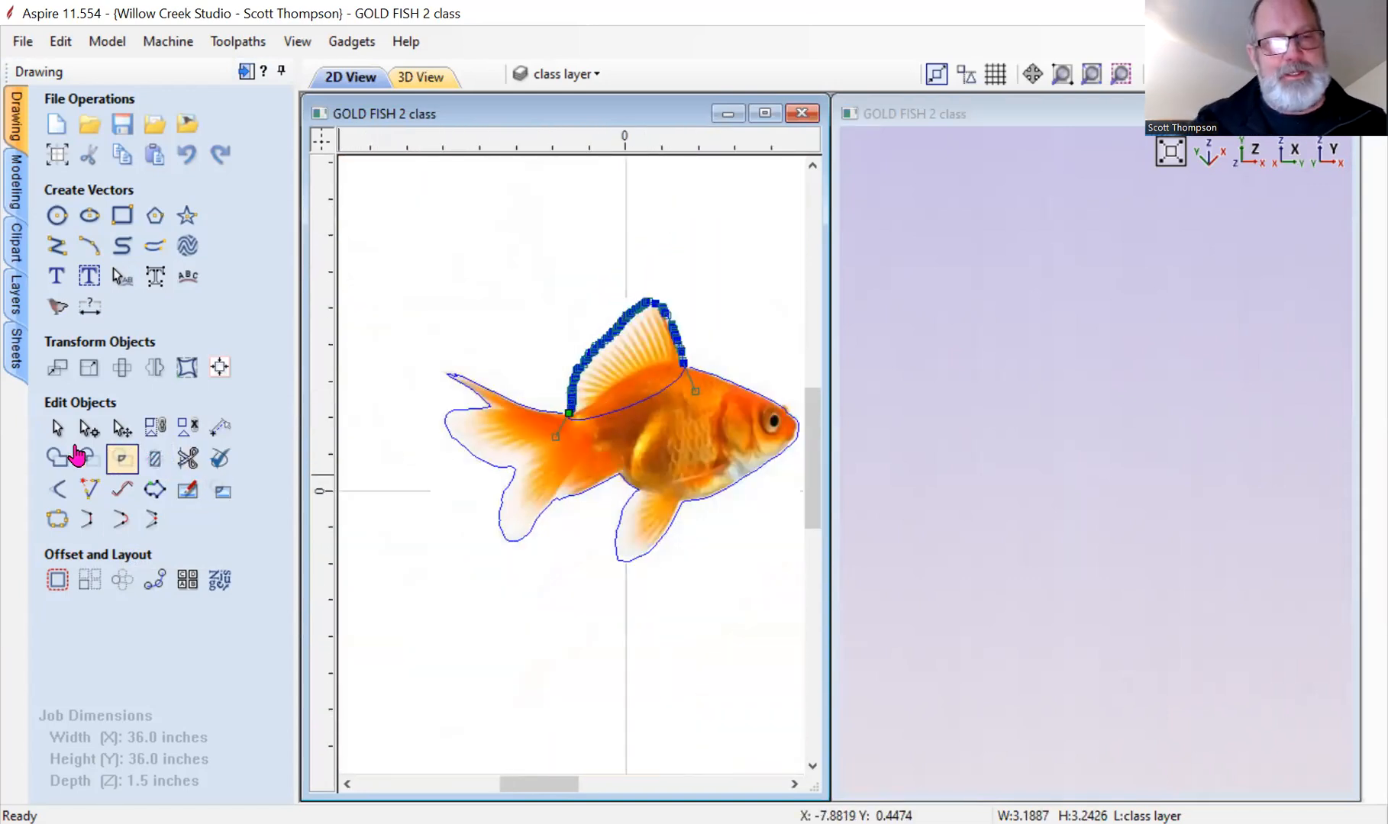
Close the open body outline across the dorsal fin's base with a smooth curve.
left_click(366, 364)
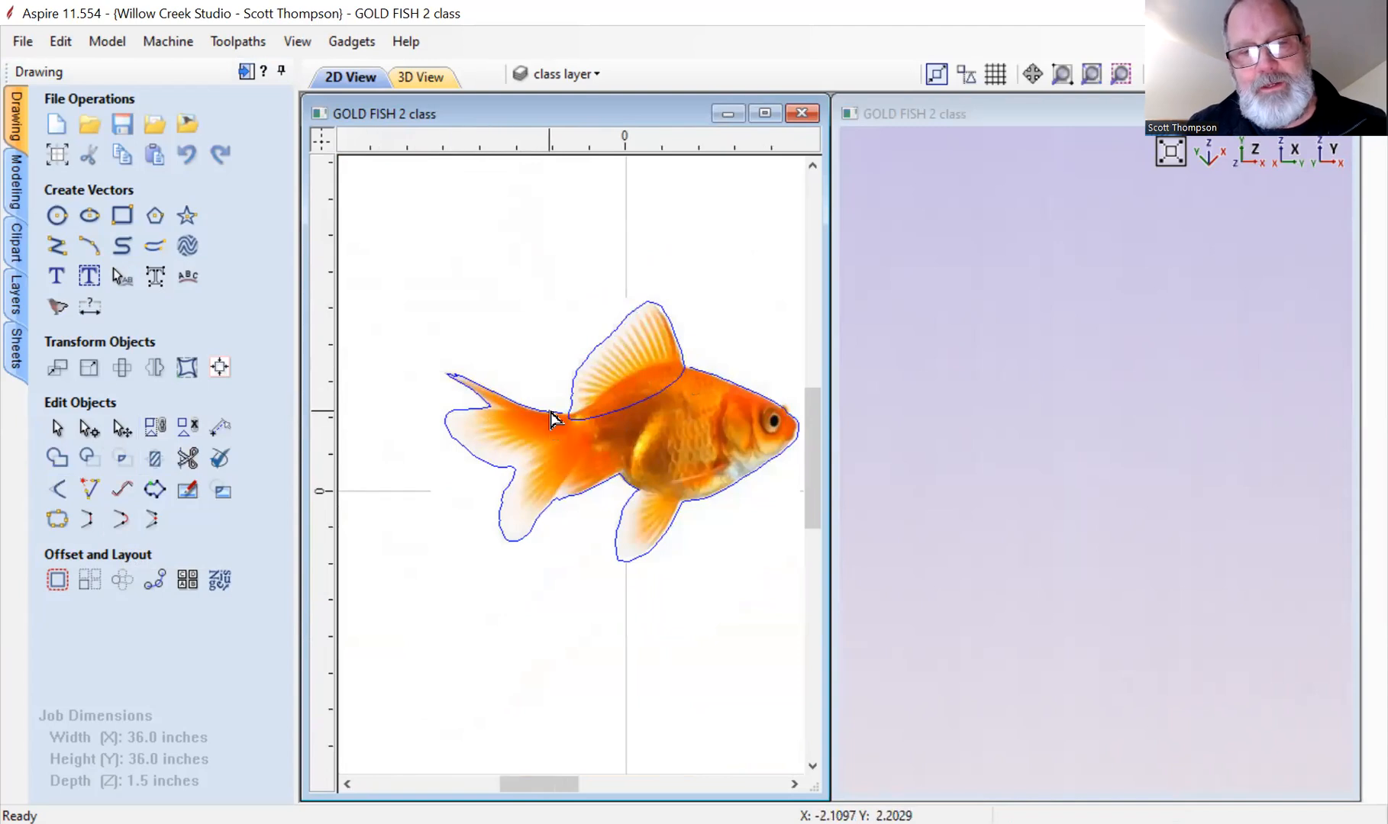
left_click(556, 418)
scroll(721, 375, "up", 5)
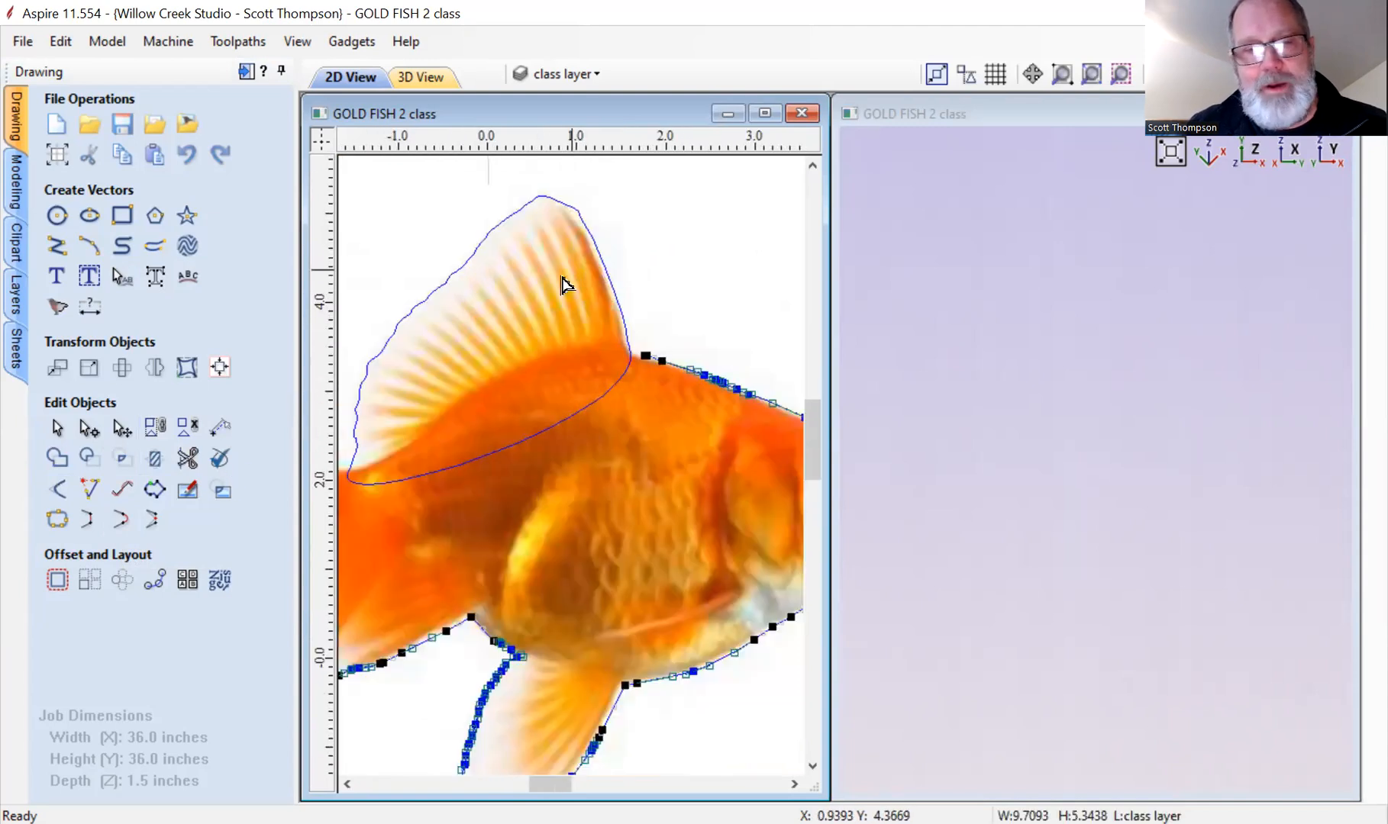
left_click(121, 525)
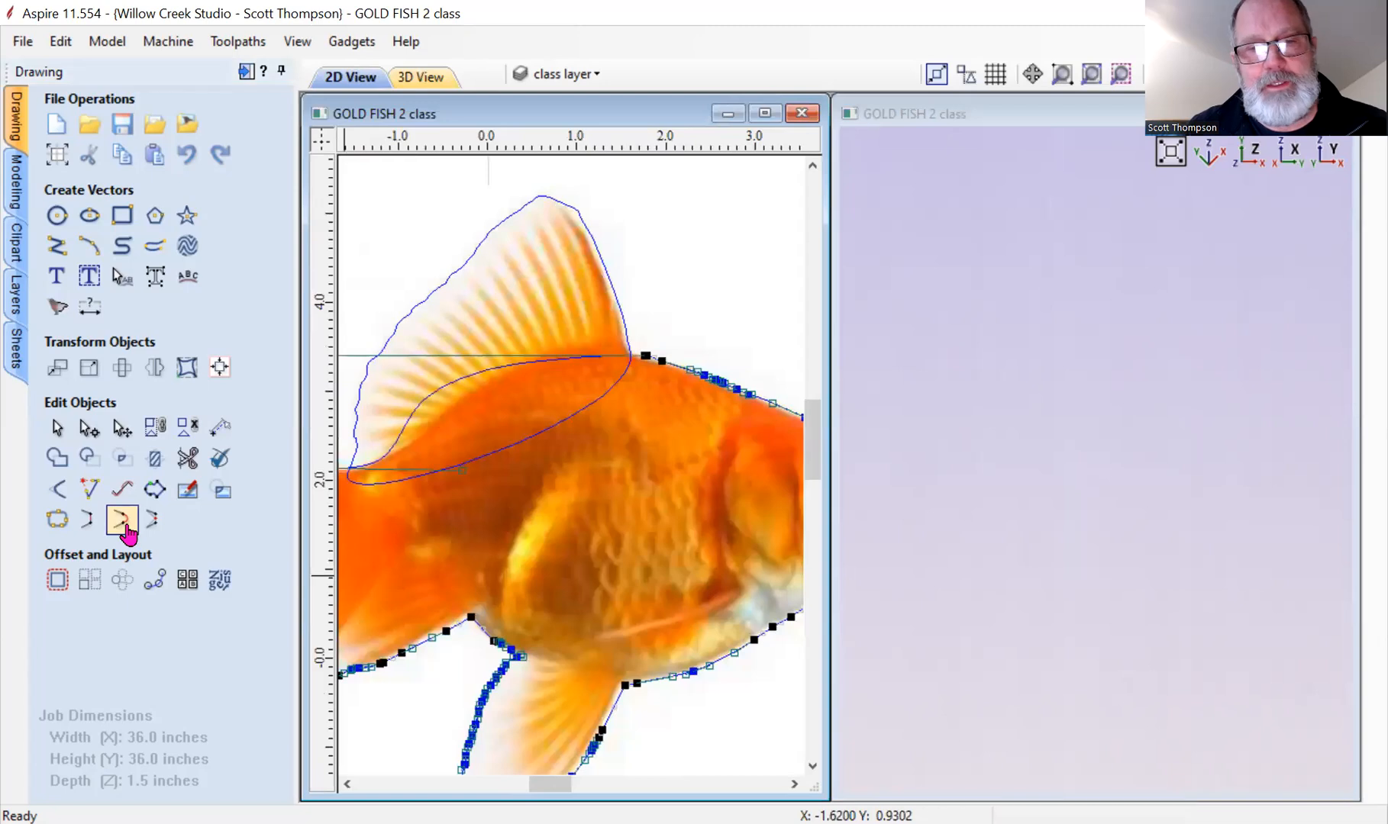
Reshape the body's closing curve with its handle so it follows the fish's back below the fin rays.
scroll(505, 427, "down", 3)
scroll(458, 394, "up", 3)
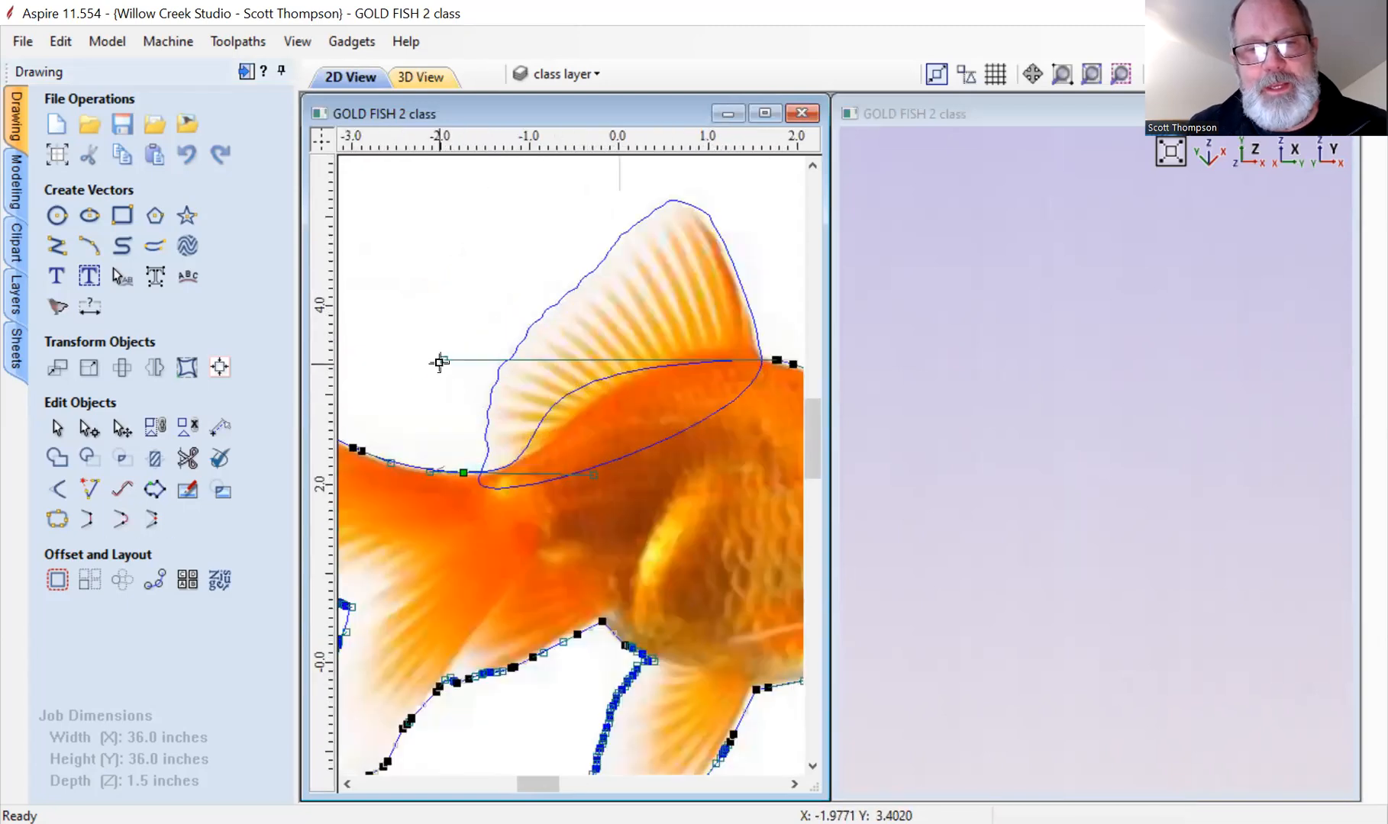
left_click(441, 360)
left_click_drag(580, 322, 569, 319)
scroll(583, 427, "up", 3)
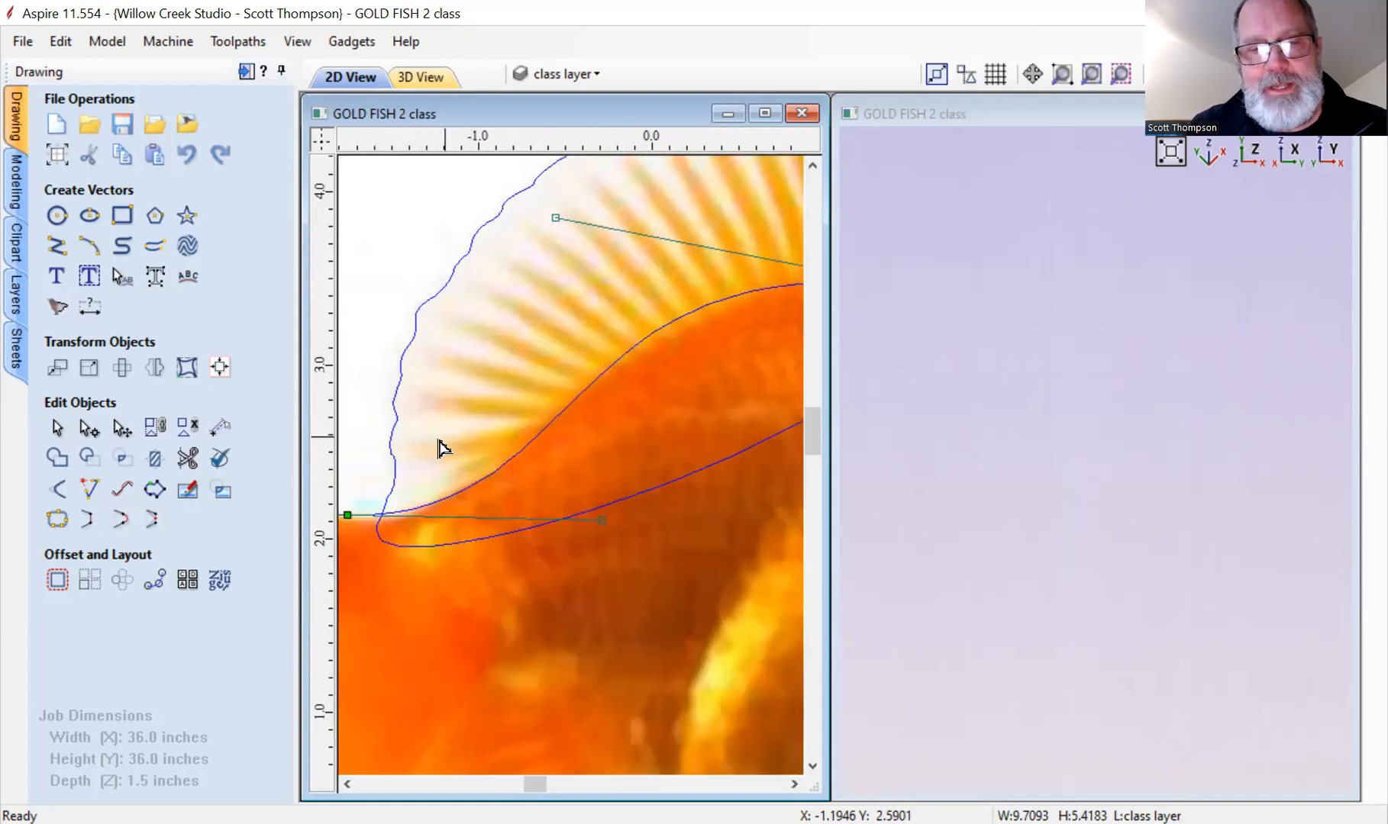
scroll(396, 495, "down", 3)
scroll(635, 392, "up", 4)
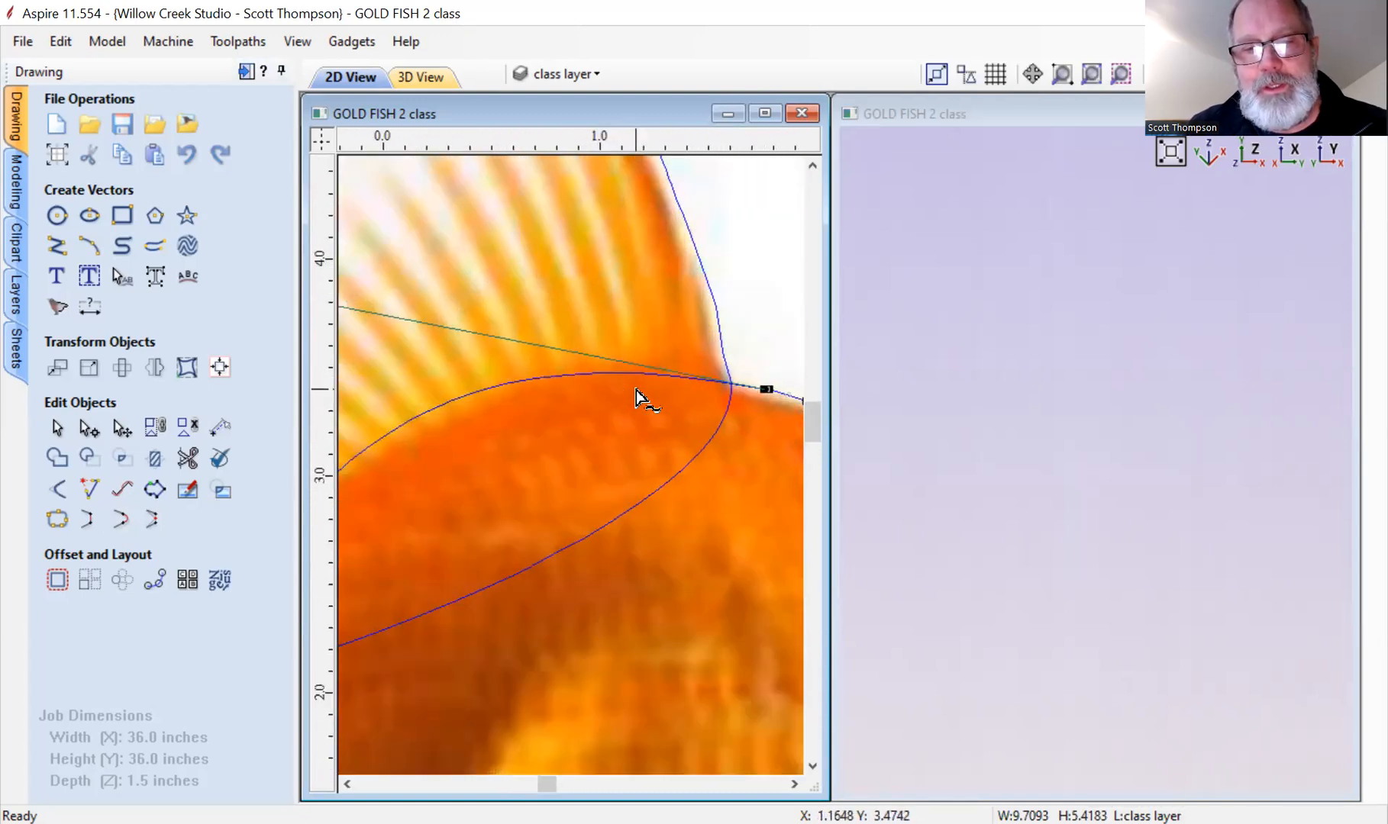
scroll(635, 390, "down", 2)
left_click_drag(409, 328, 465, 331)
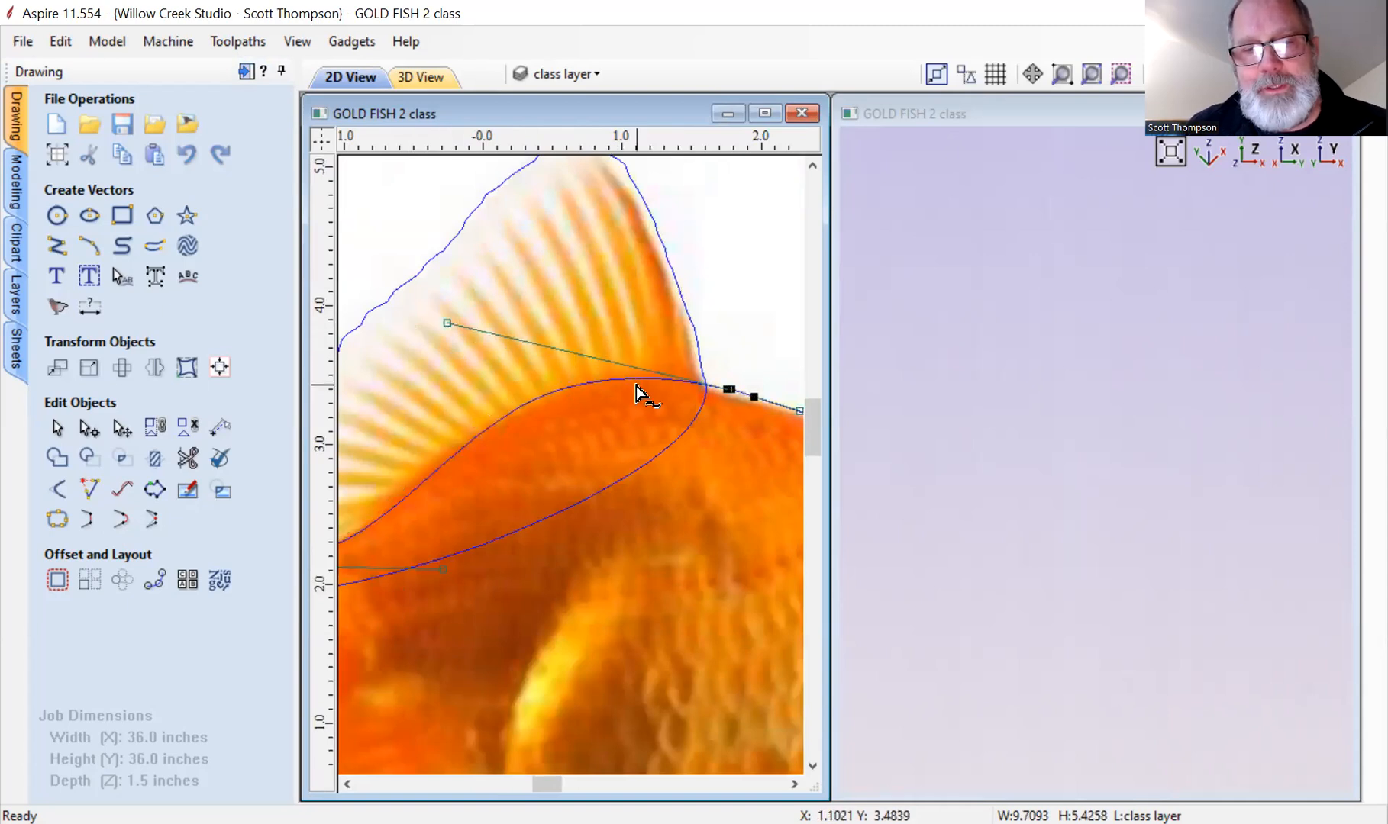
scroll(588, 406, "down", 1)
scroll(485, 462, "up", 1)
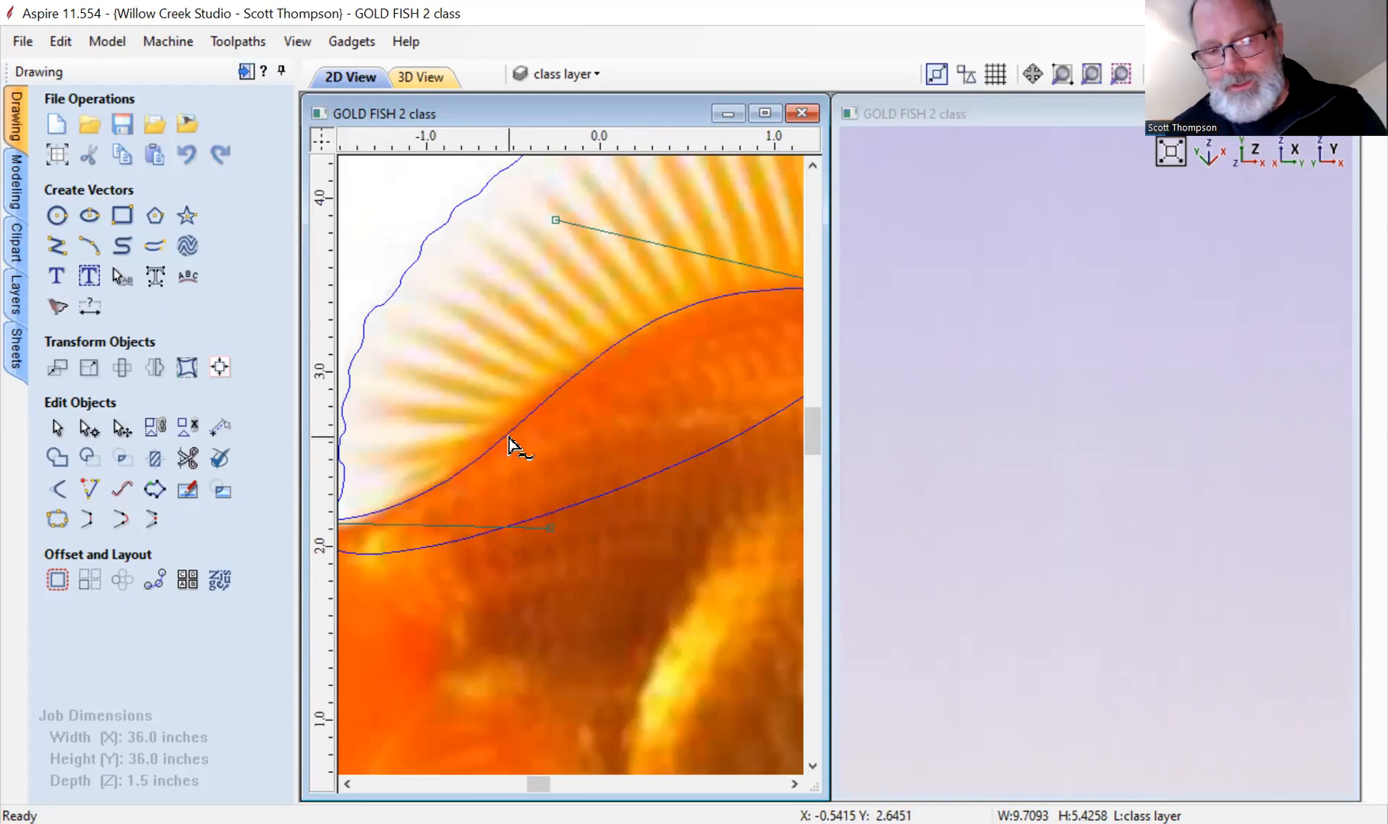
Insert a node midway along the body's back curve and shift it slightly to match the back's edge.
key("p")
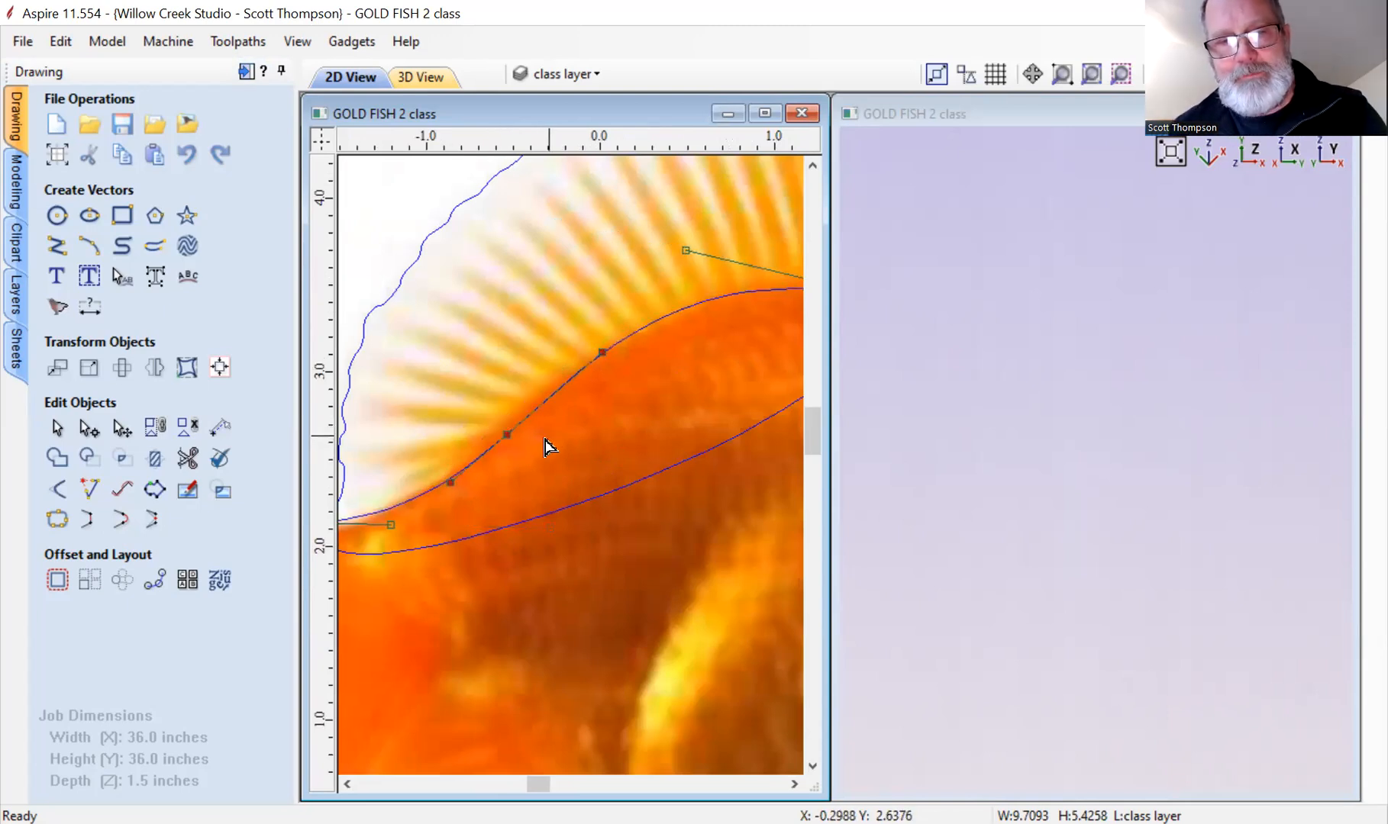
left_click_drag(505, 434, 490, 431)
scroll(548, 441, "down", 1)
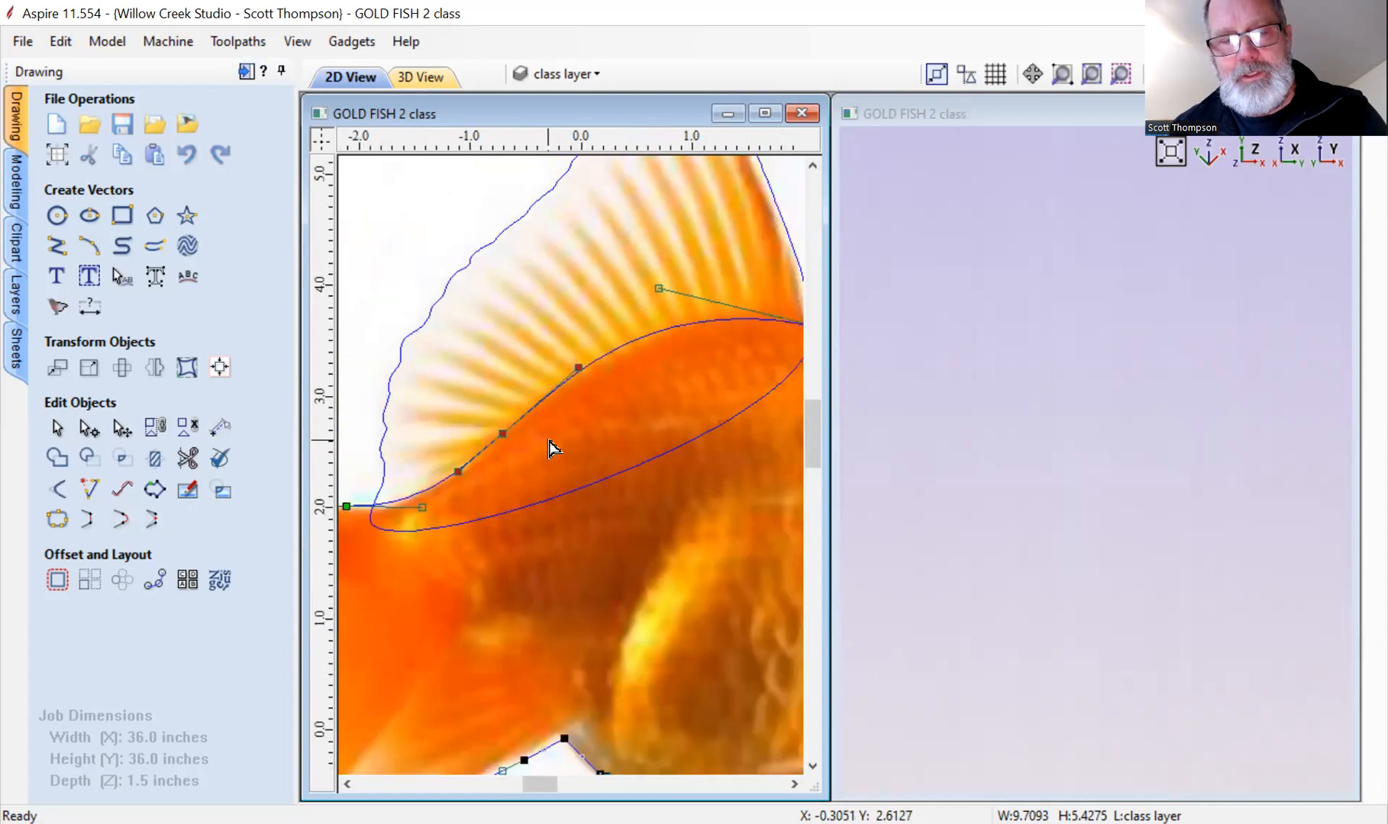
scroll(551, 449, "down", 1)
left_click(489, 300)
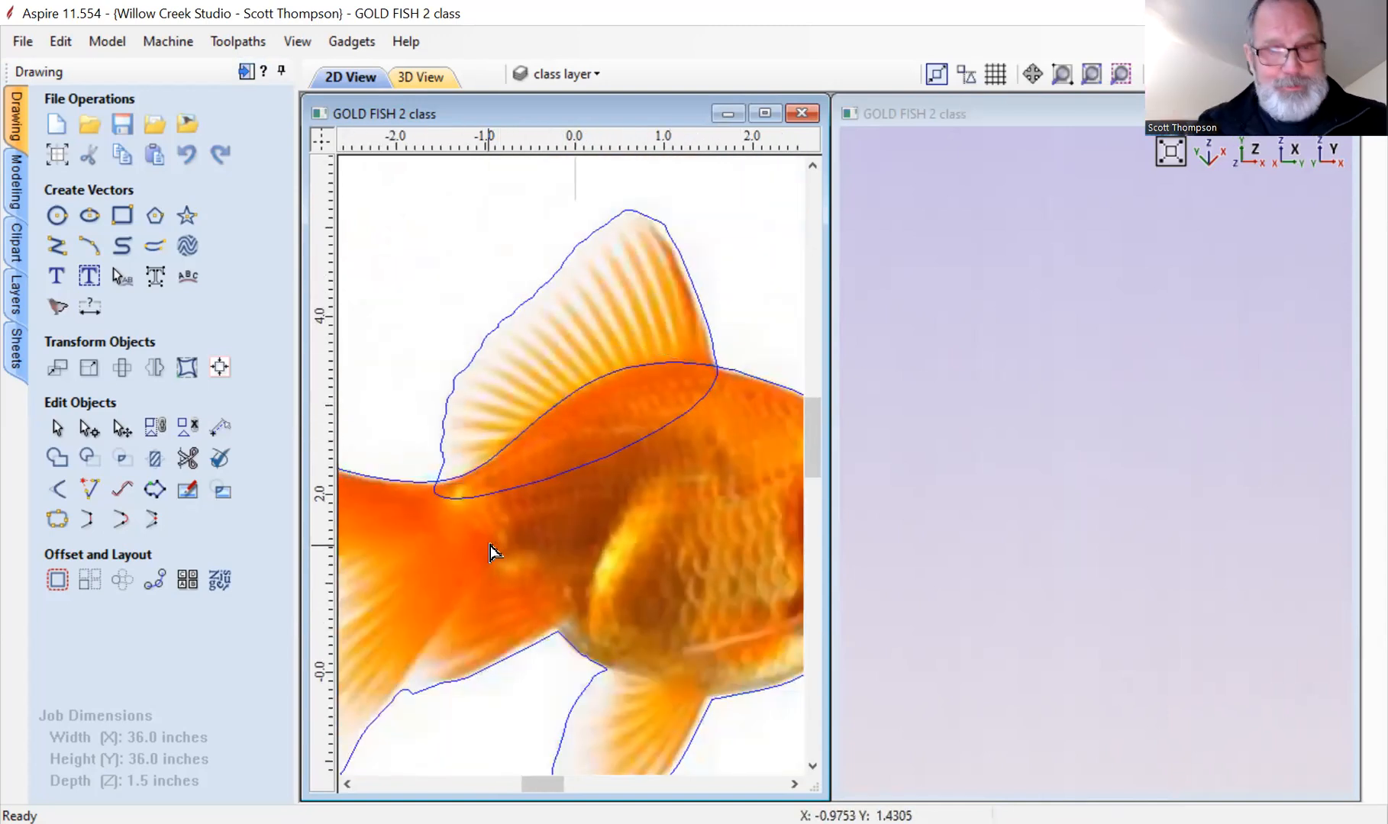
Delete the body outline span at the notch below the thin upper tail lobe.
scroll(627, 503, "down", 2)
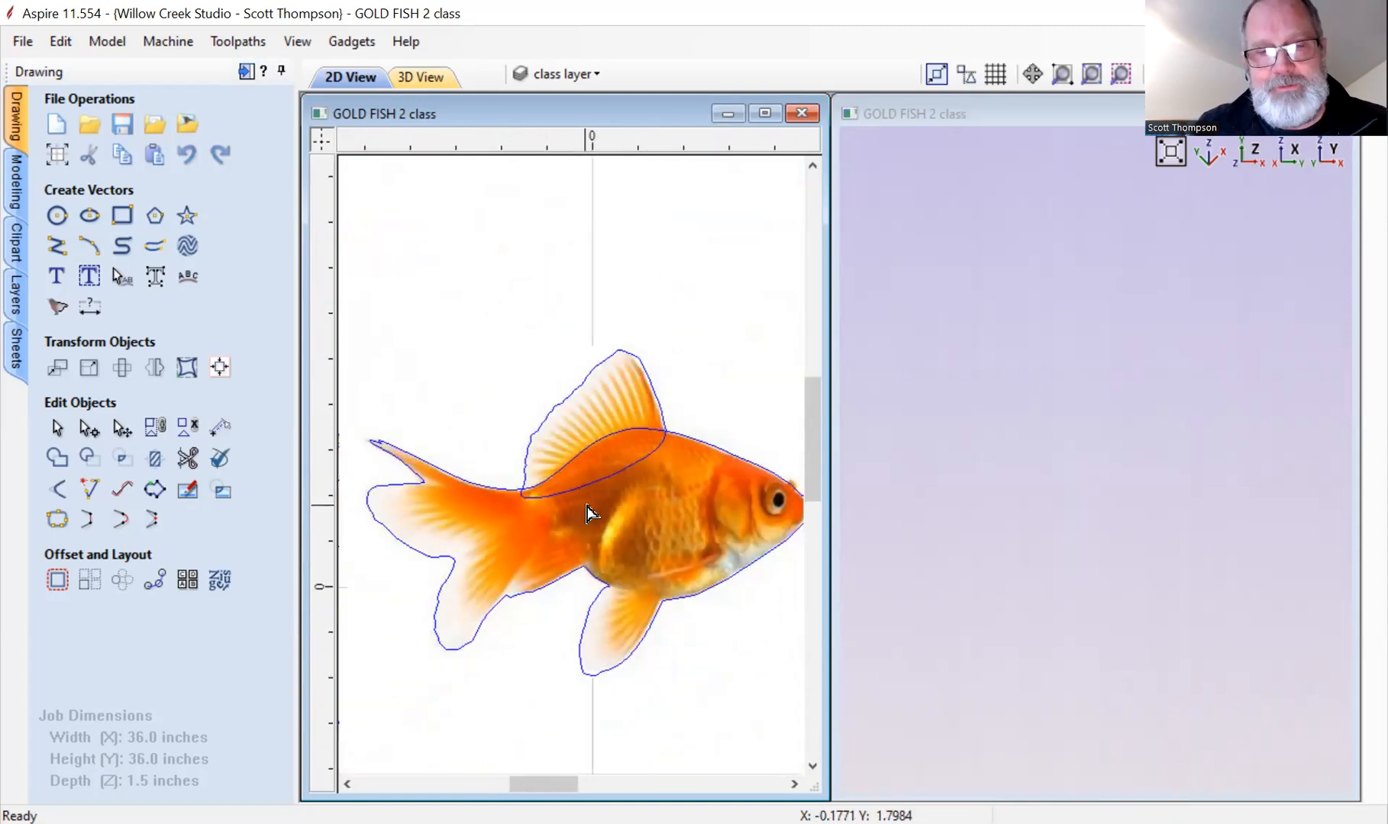
scroll(527, 550, "down", 1)
scroll(477, 512, "up", 4)
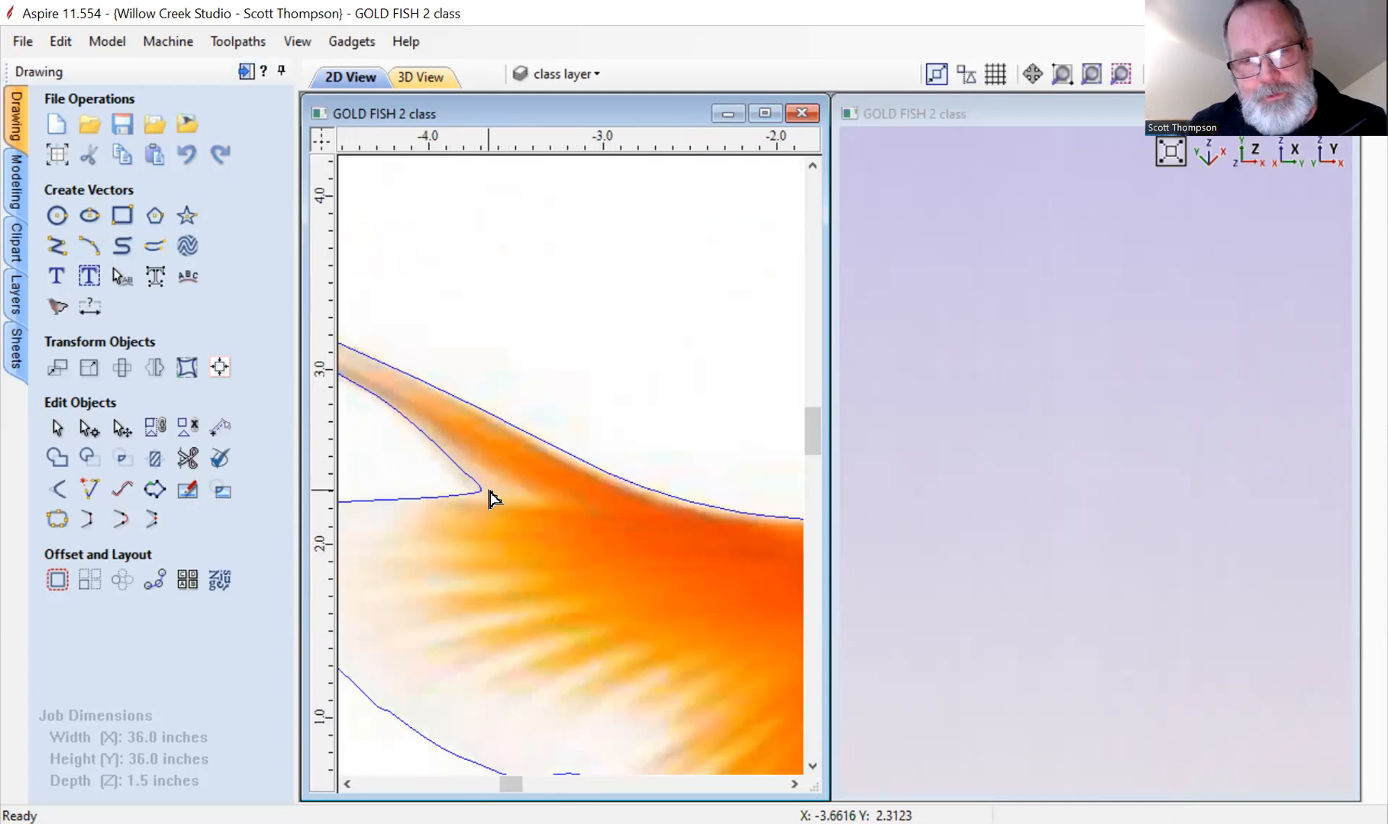
left_click(463, 497)
scroll(477, 508, "up", 4)
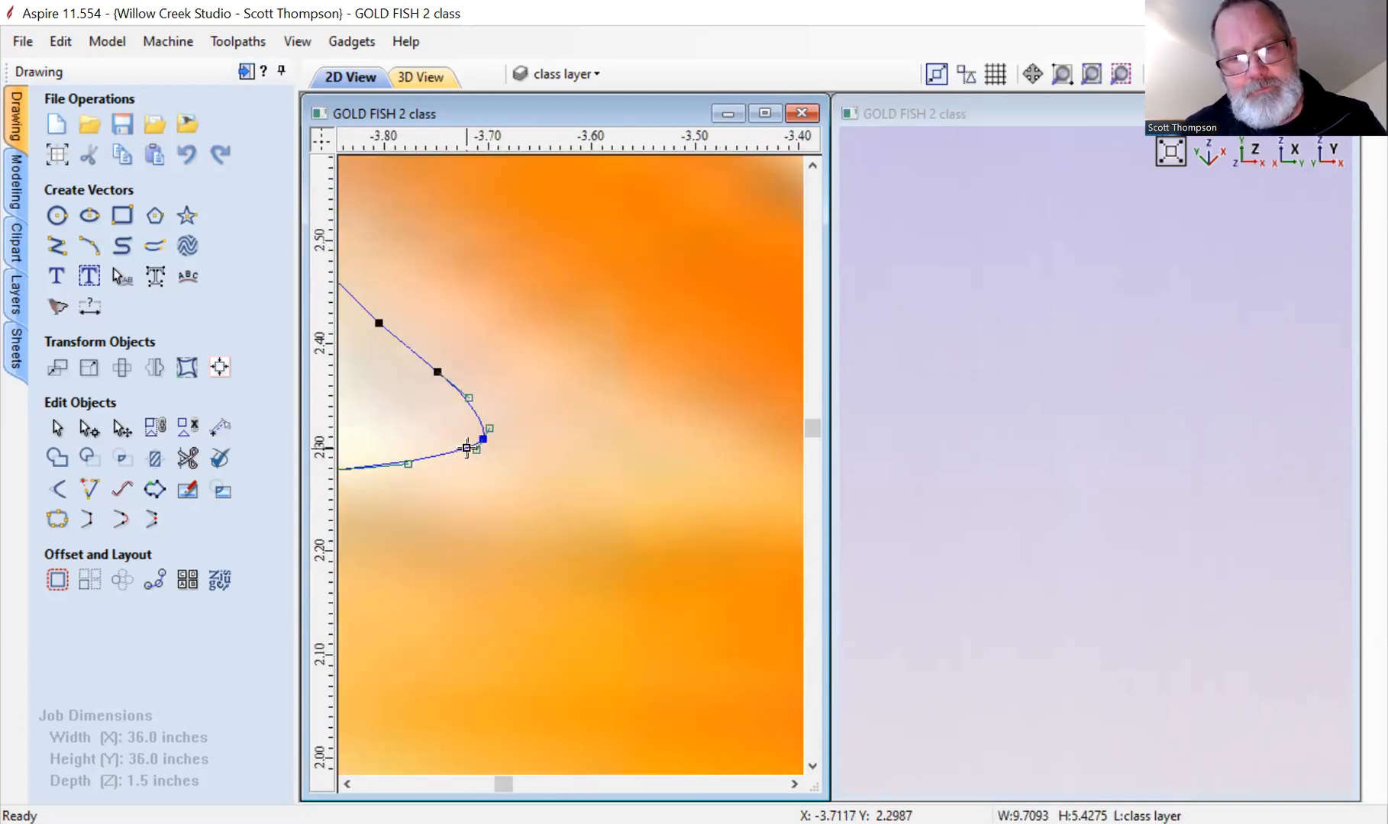
scroll(450, 458, "down", 6)
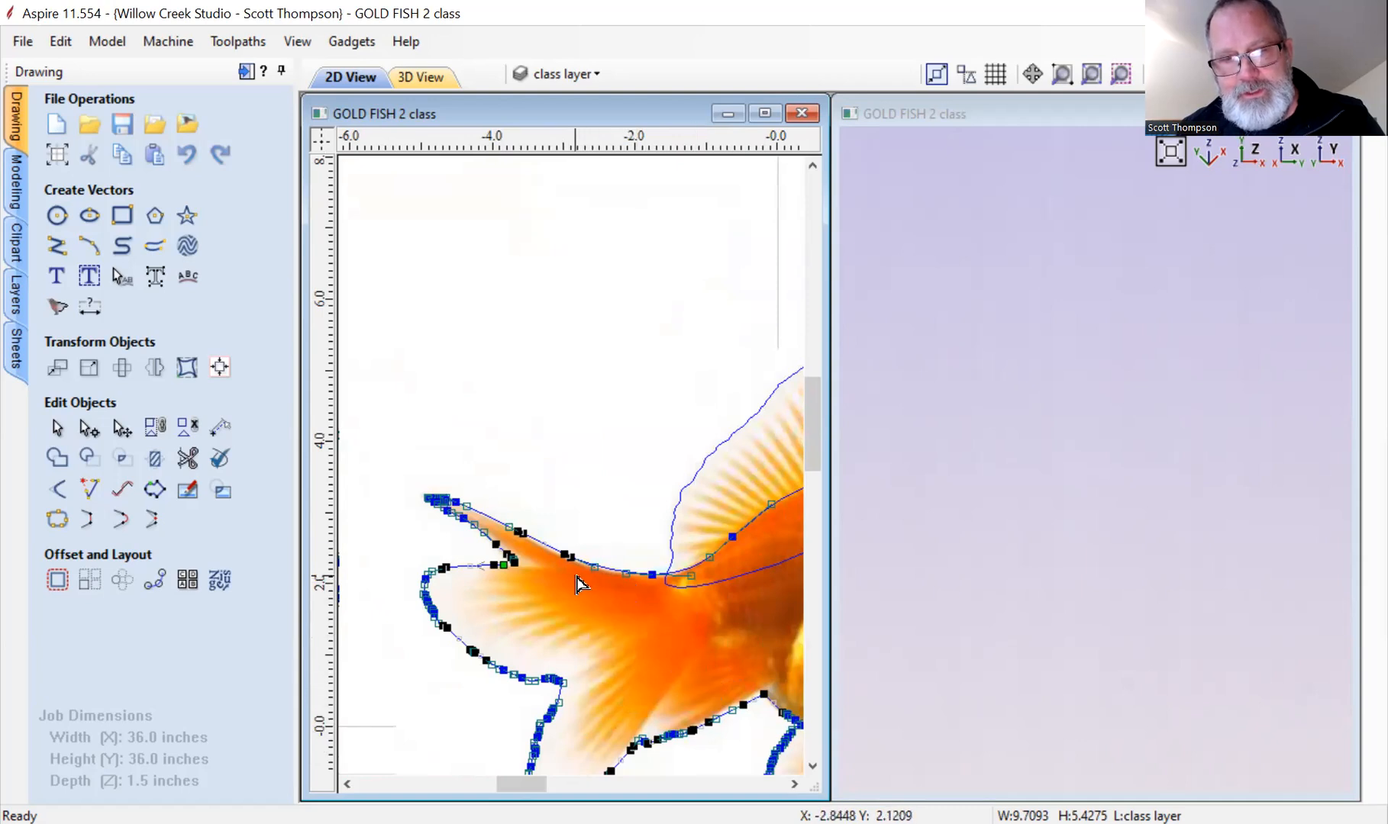
Insert a node on the tail's upper edge and delete the adjoining span to separate the thin upper tail lobe from the body outline.
scroll(576, 576, "up", 5)
scroll(684, 586, "up", 1)
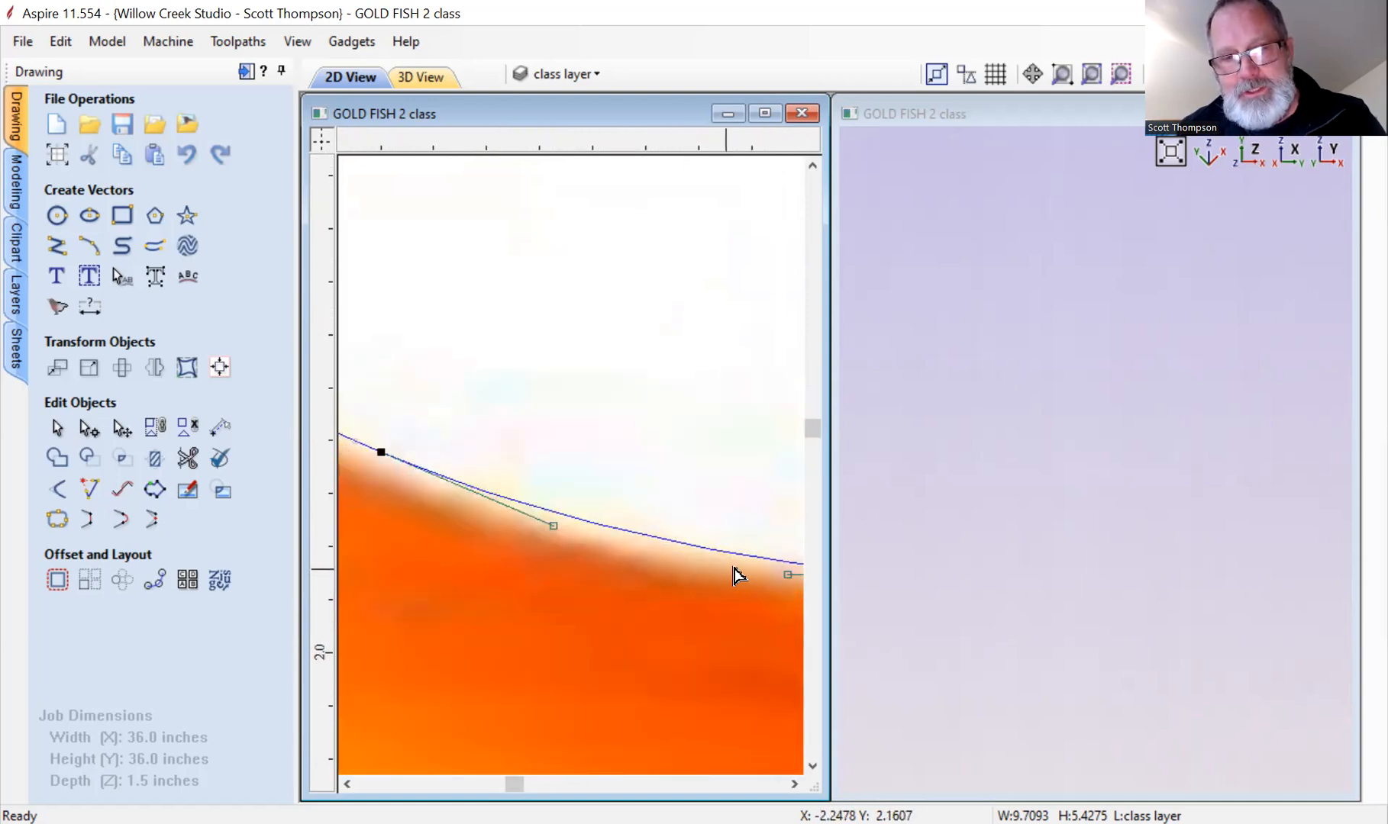
scroll(760, 576, "up", 1)
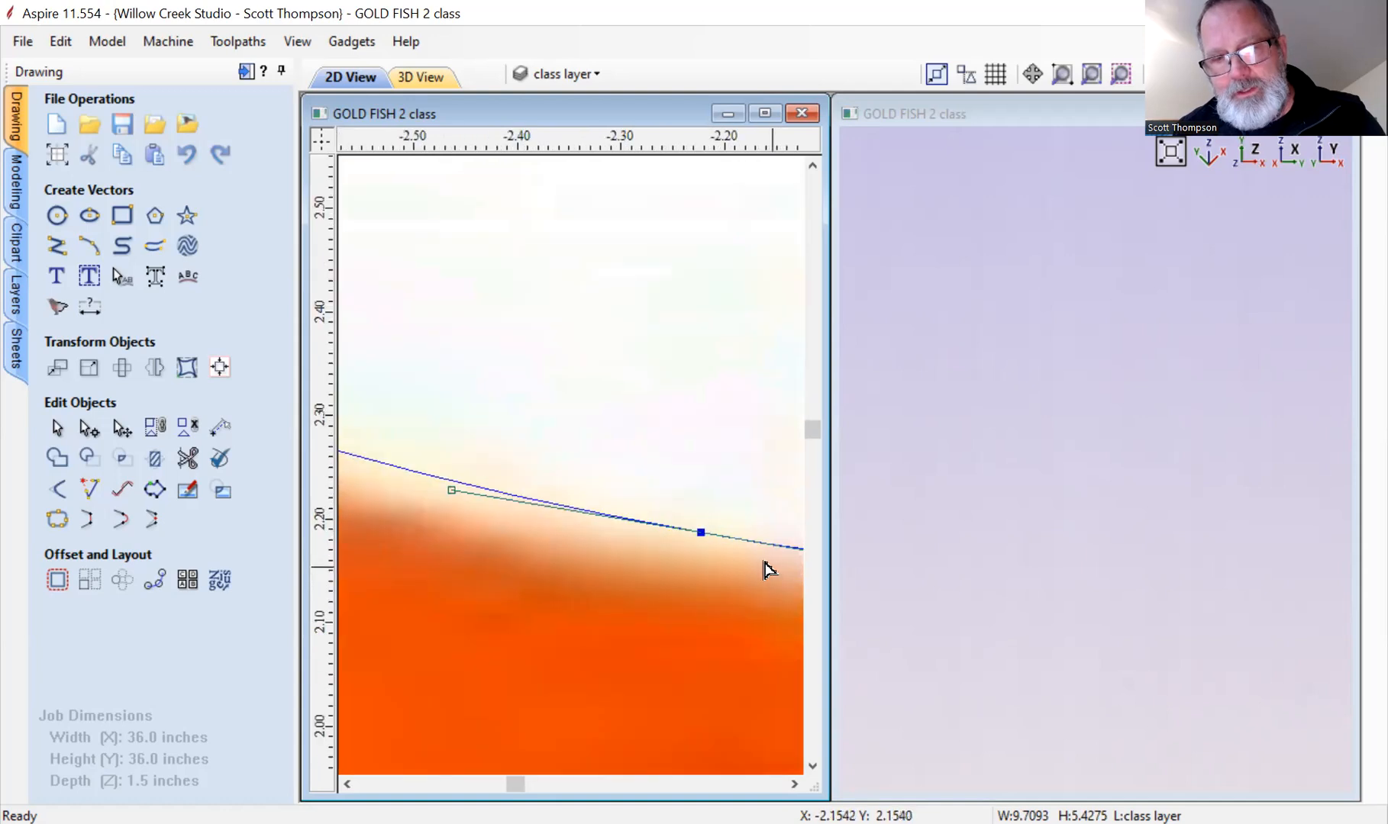
scroll(729, 429, "down", 5)
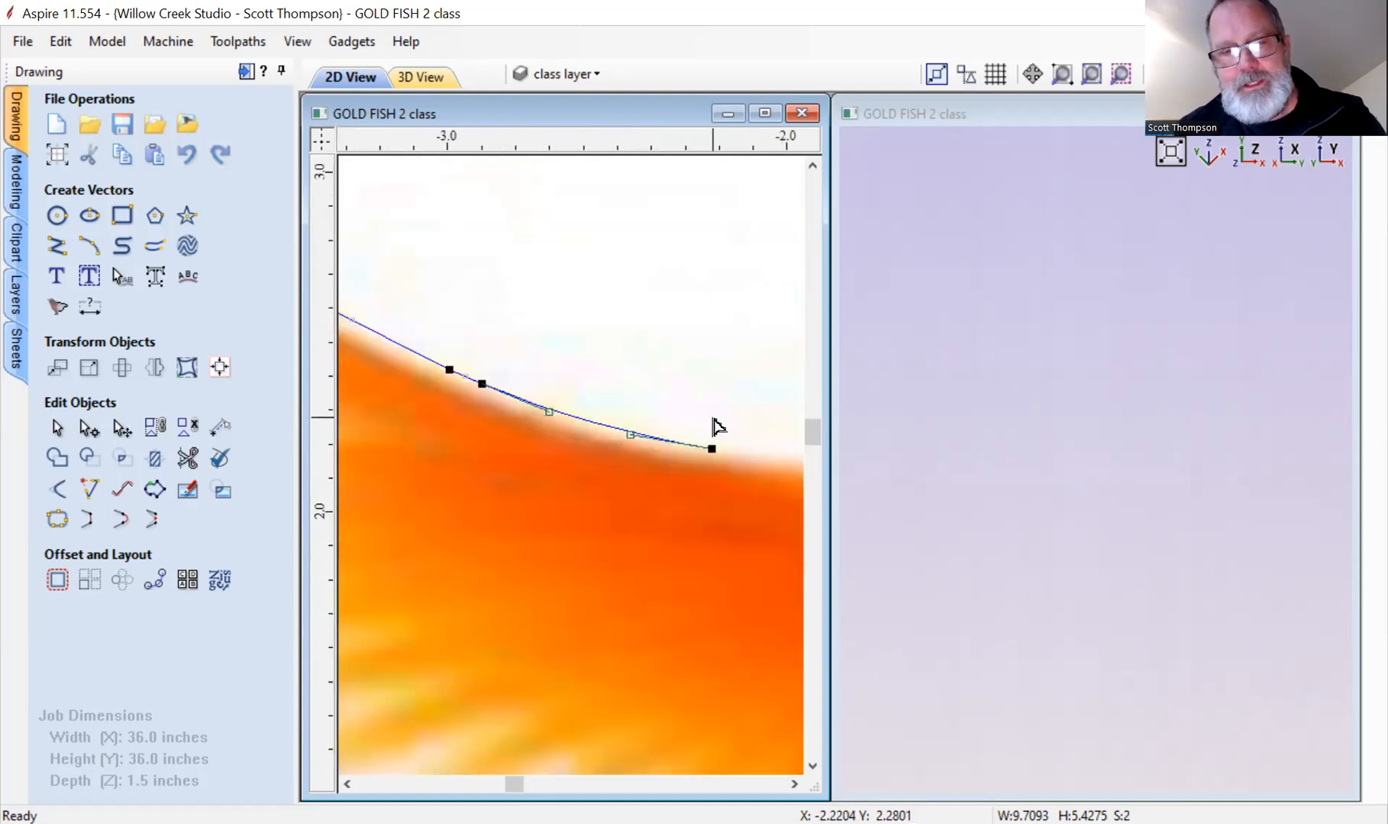
left_click(467, 378)
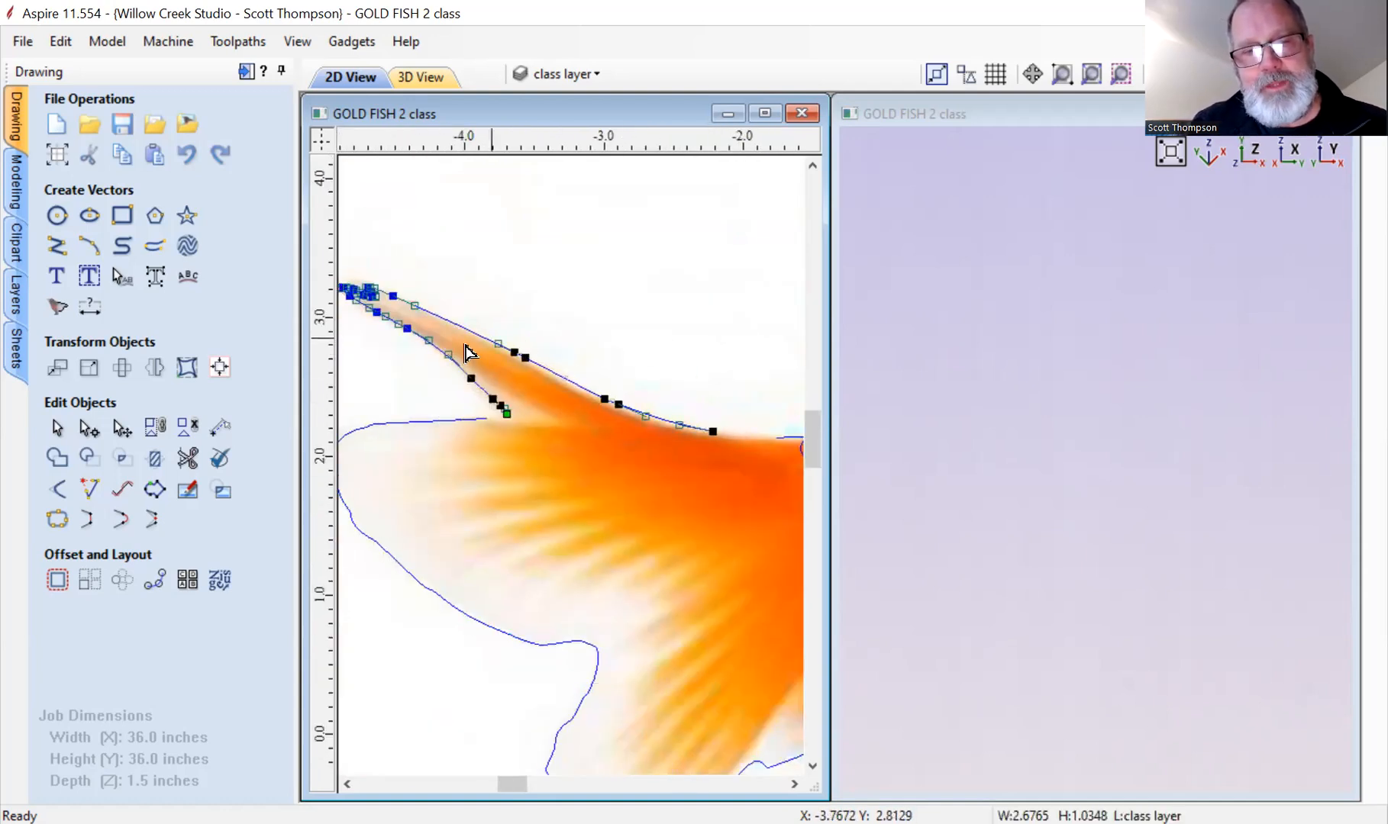
Close the thin upper tail lobe with a smooth curve and shape it with its handles to bulge down into the tail.
left_click(119, 521)
left_click_drag(492, 426, 622, 492)
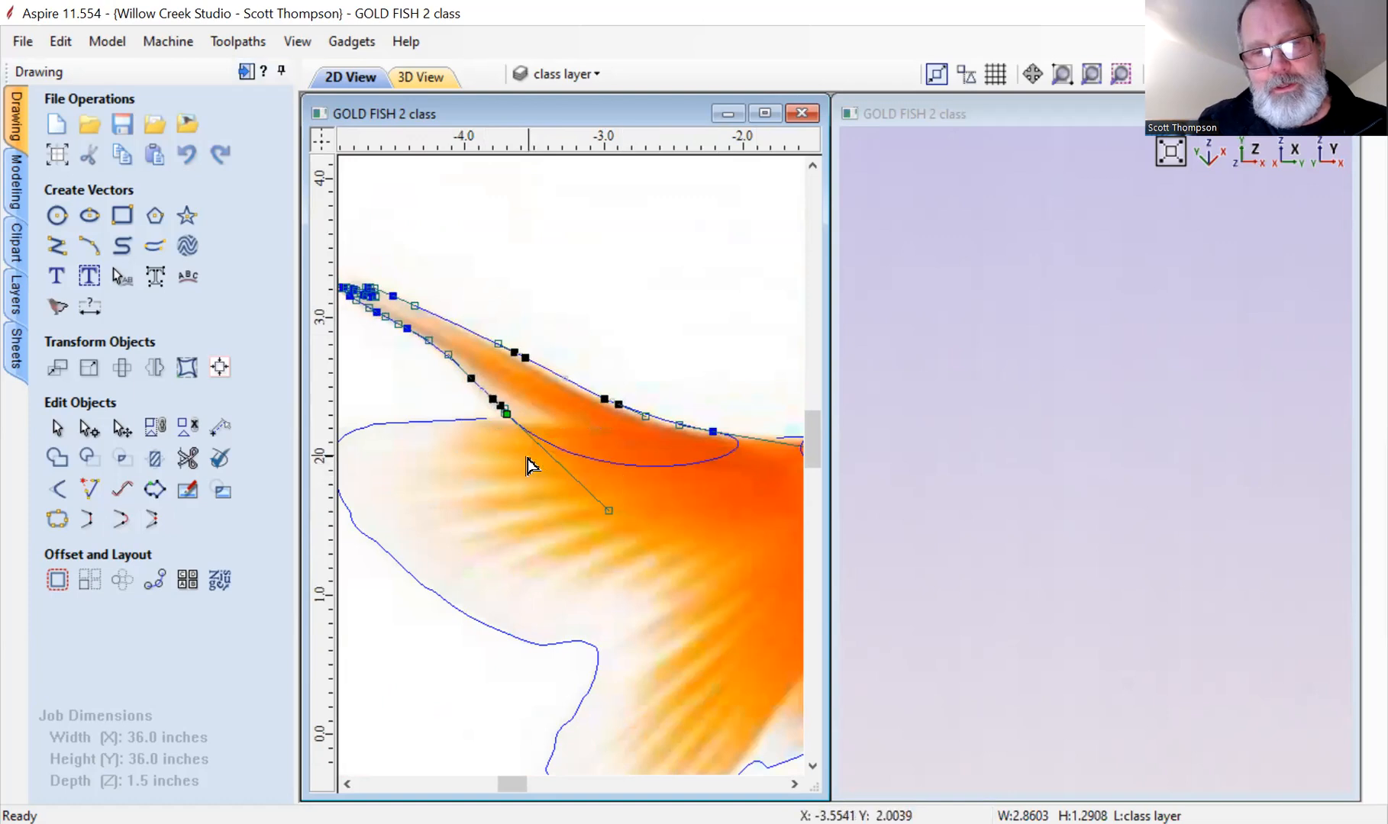
scroll(527, 465, "down", 2)
scroll(703, 498, "up", 4)
left_click_drag(738, 477, 765, 477)
left_click(651, 412)
Close the body outline beneath the upper lobe with a smooth curve and adjust its handle and end node along the tail's upper edge.
left_click(685, 458)
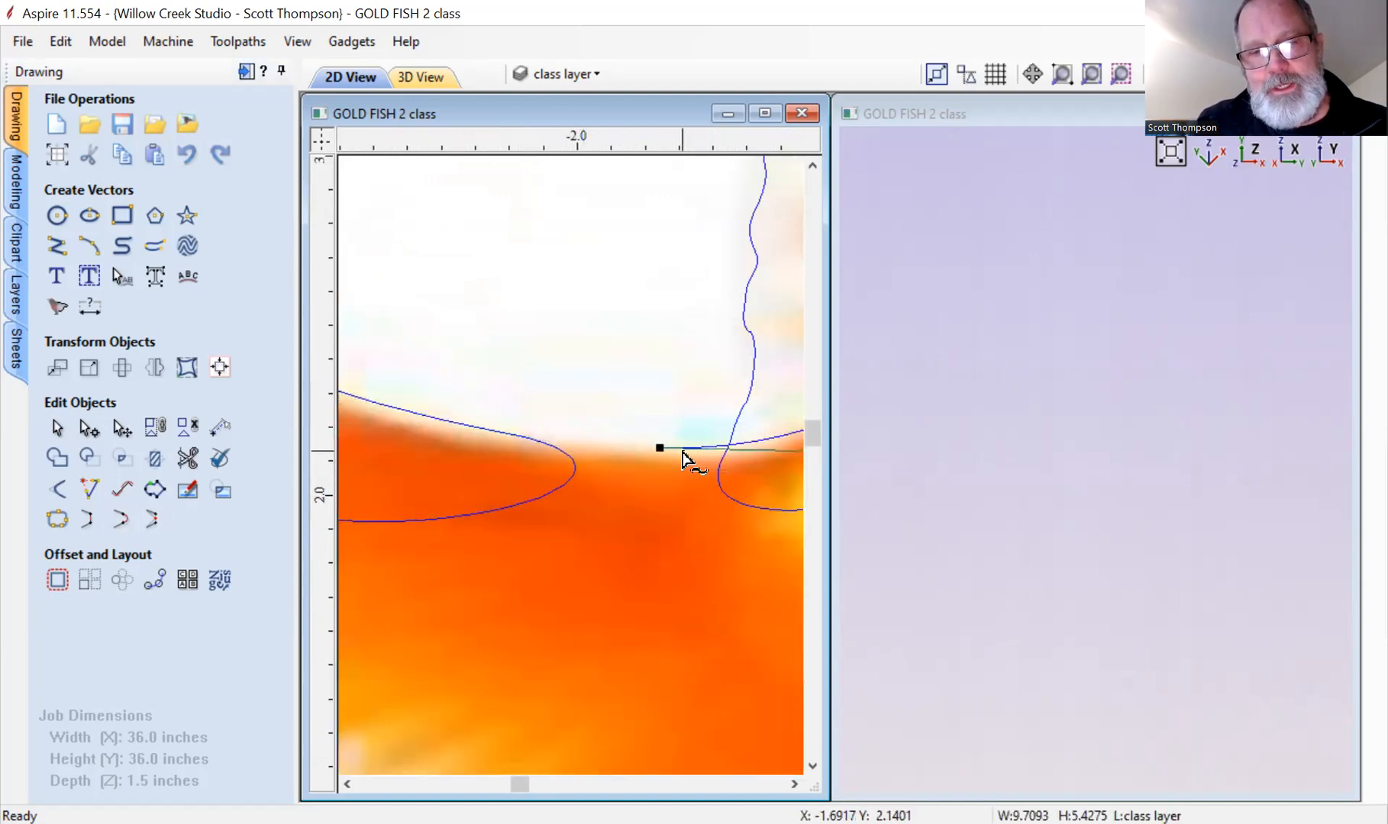
scroll(657, 325, "down", 2)
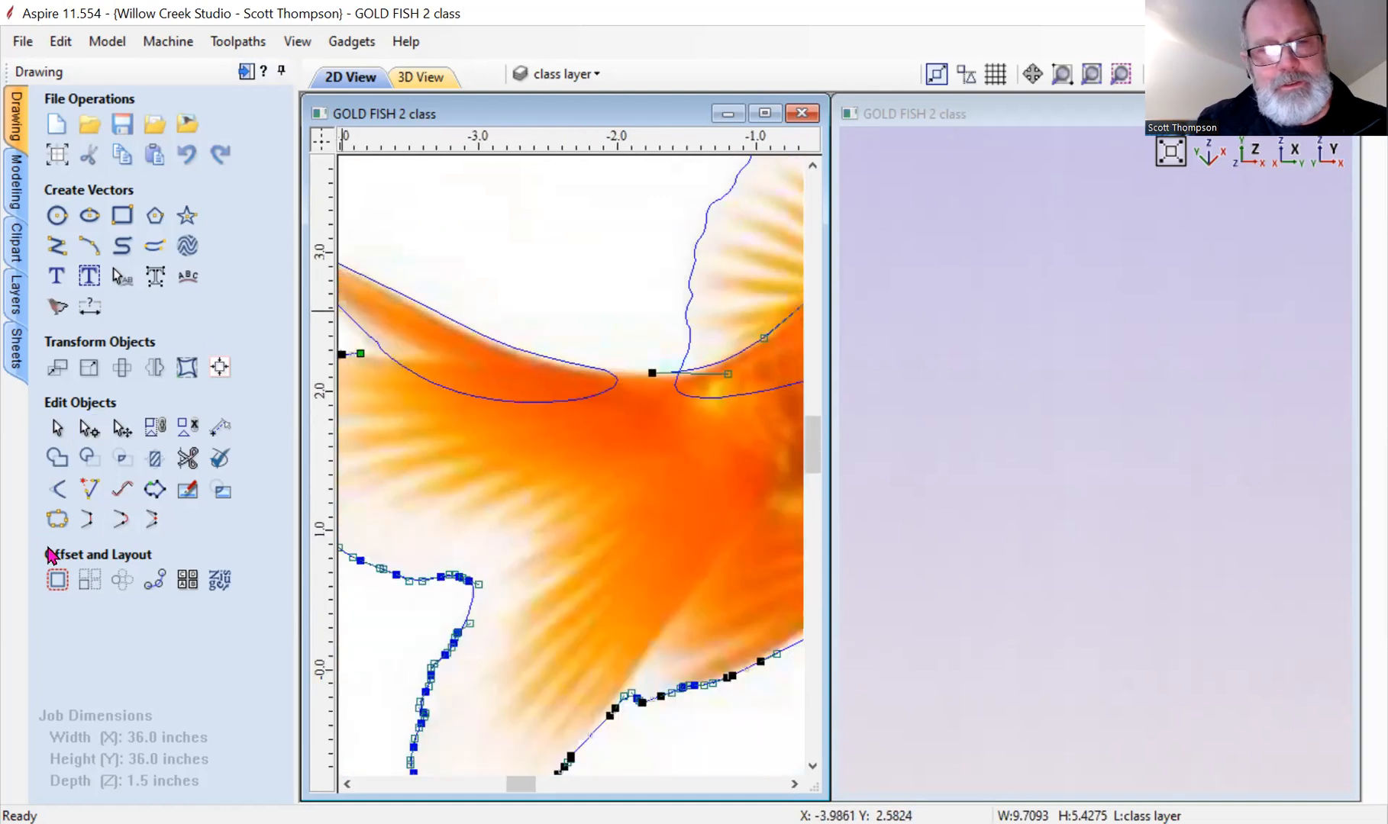
left_click(121, 519)
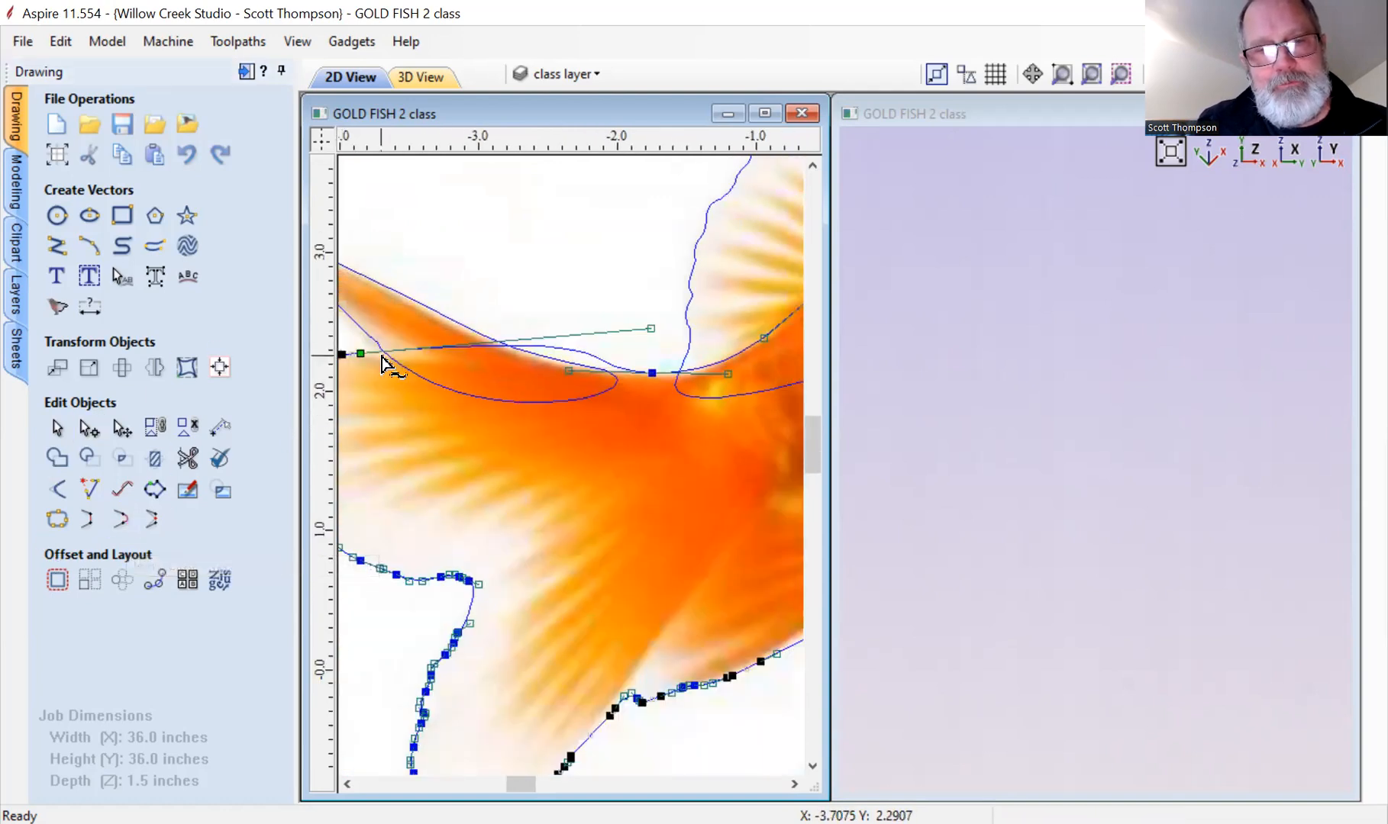
left_click_drag(653, 329, 555, 369)
scroll(543, 405, "up", 2)
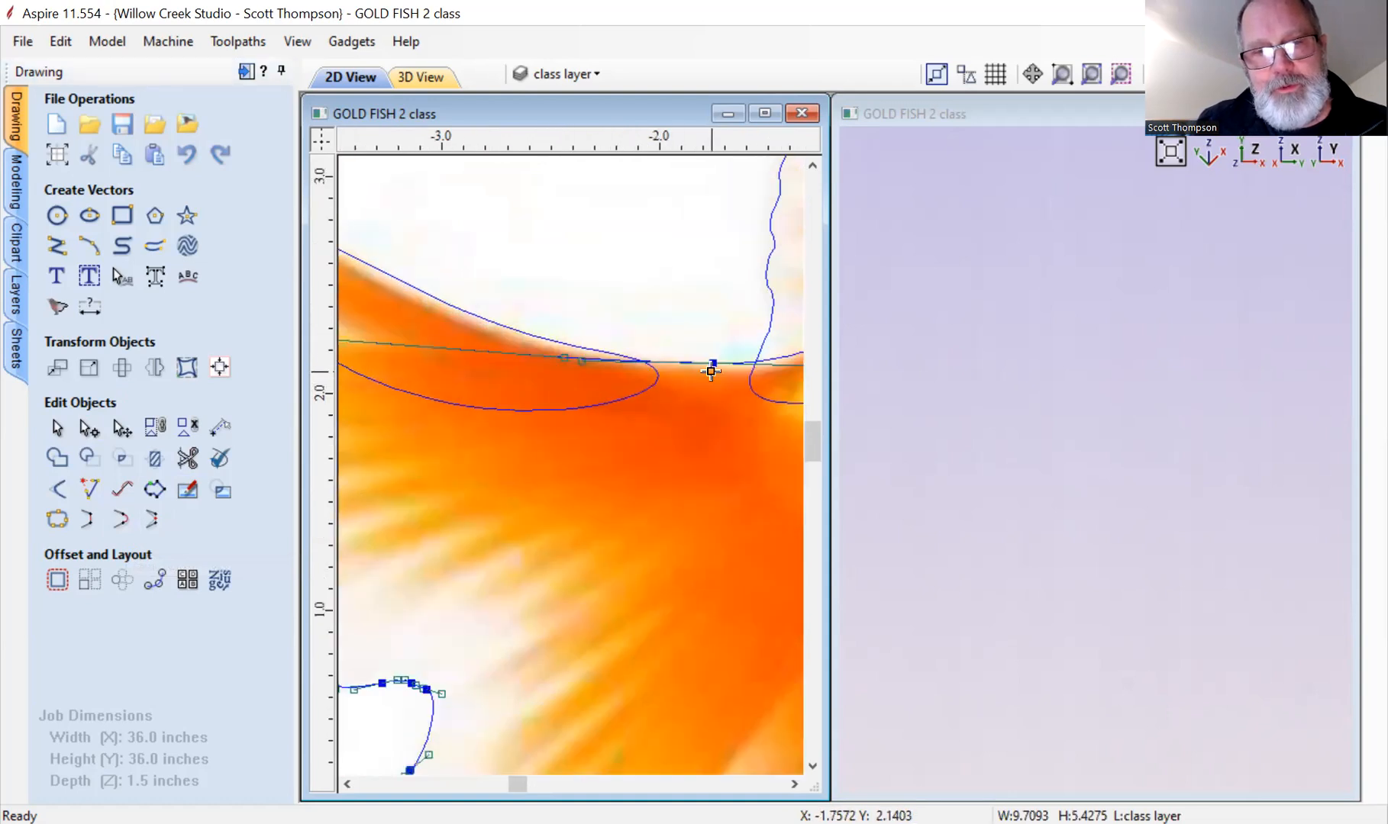
left_click_drag(716, 363, 700, 362)
scroll(693, 322, "down", 4)
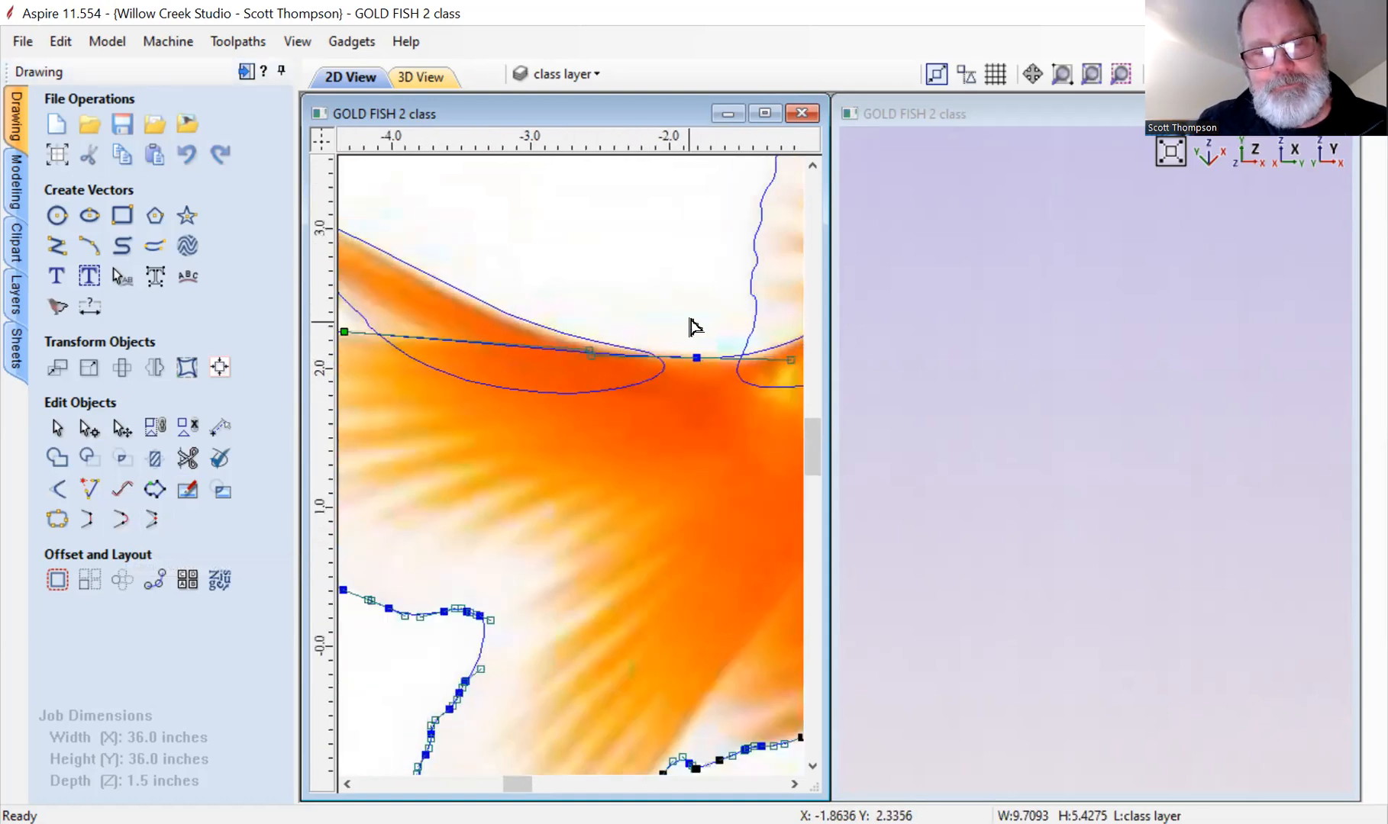
left_click(467, 504)
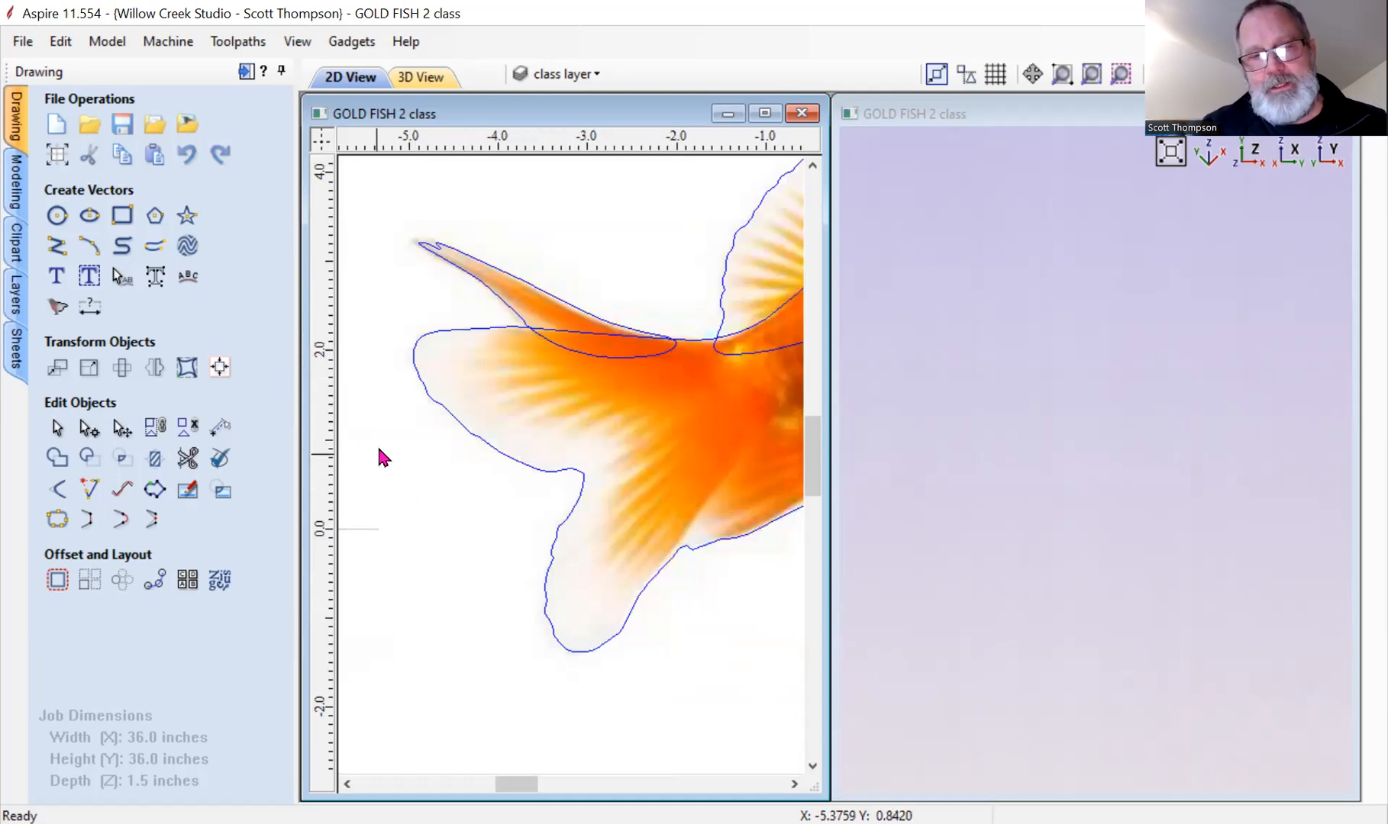
scroll(377, 445, "down", 4)
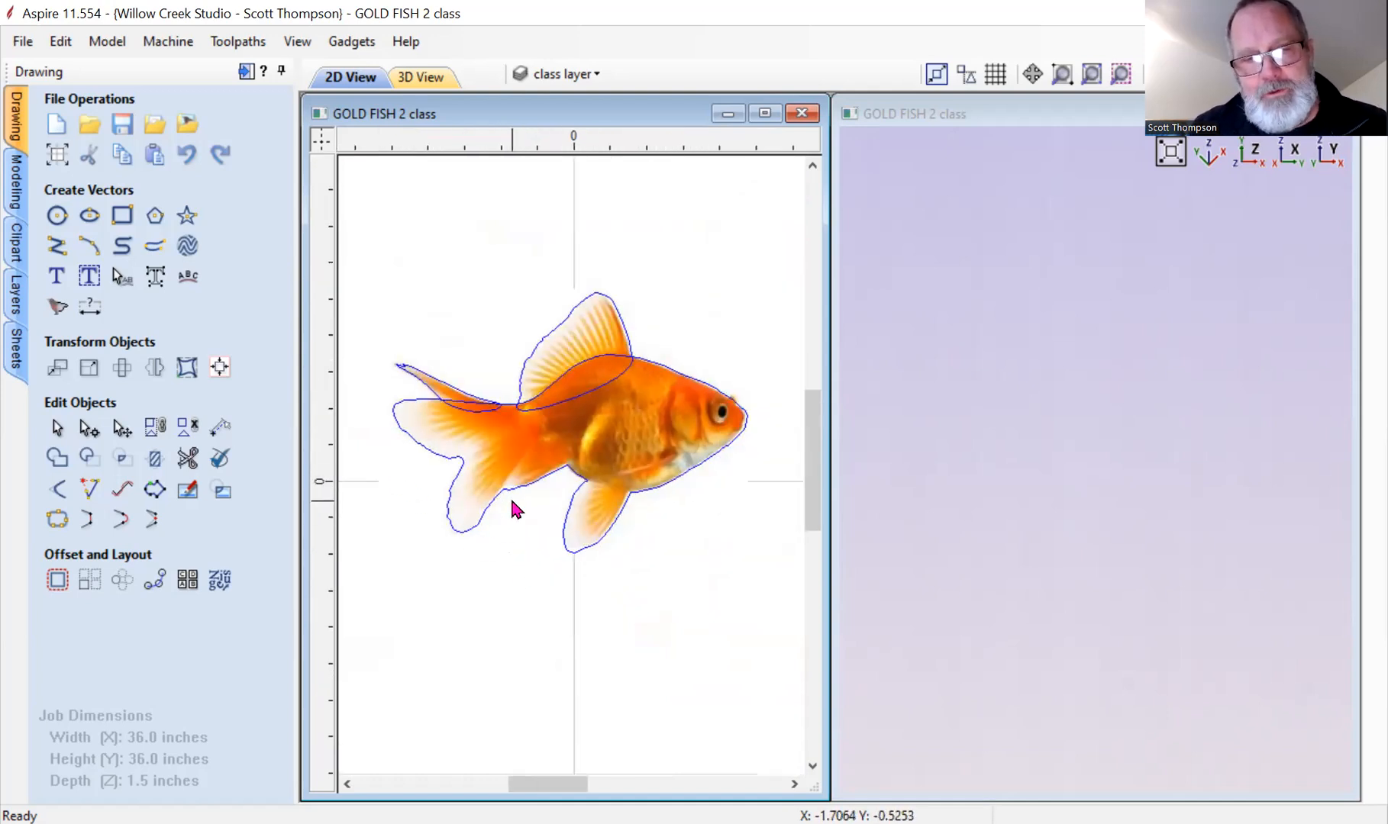
Delete the body outline span at the notch where the lower tail lobe meets the fish's underside.
scroll(513, 504, "up", 4)
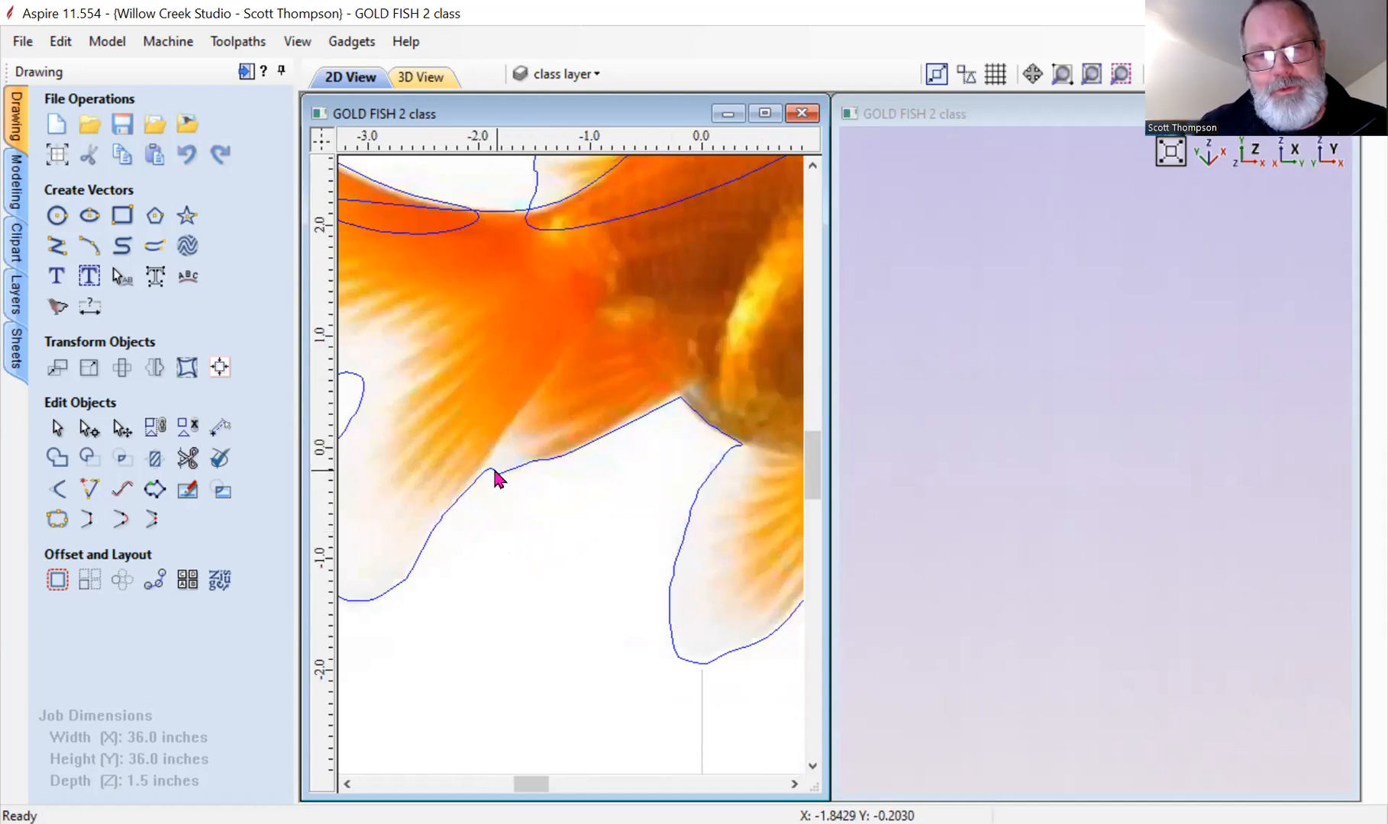
left_click(482, 475)
scroll(481, 469, "up", 3)
left_click(90, 428)
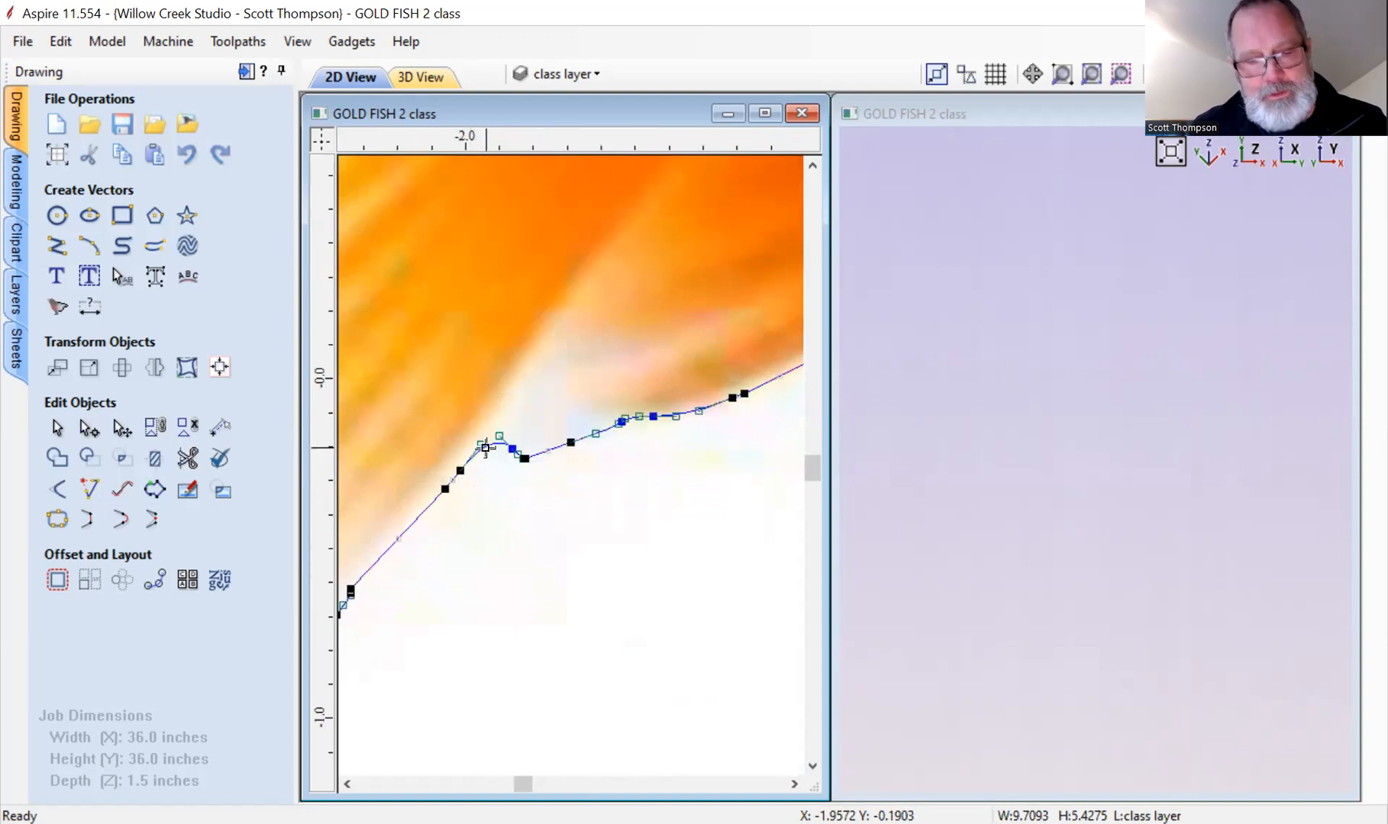
key("d")
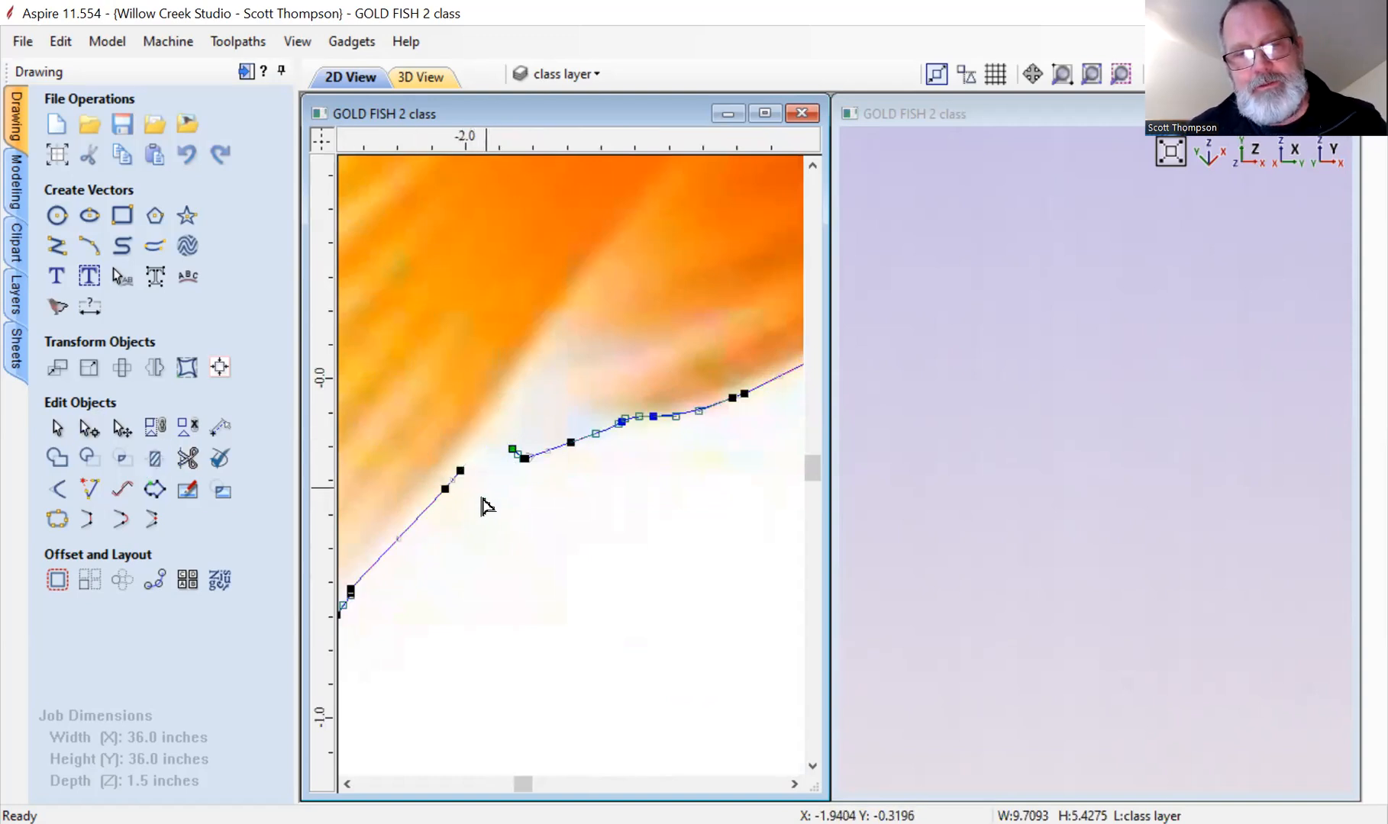
scroll(478, 500, "down", 3)
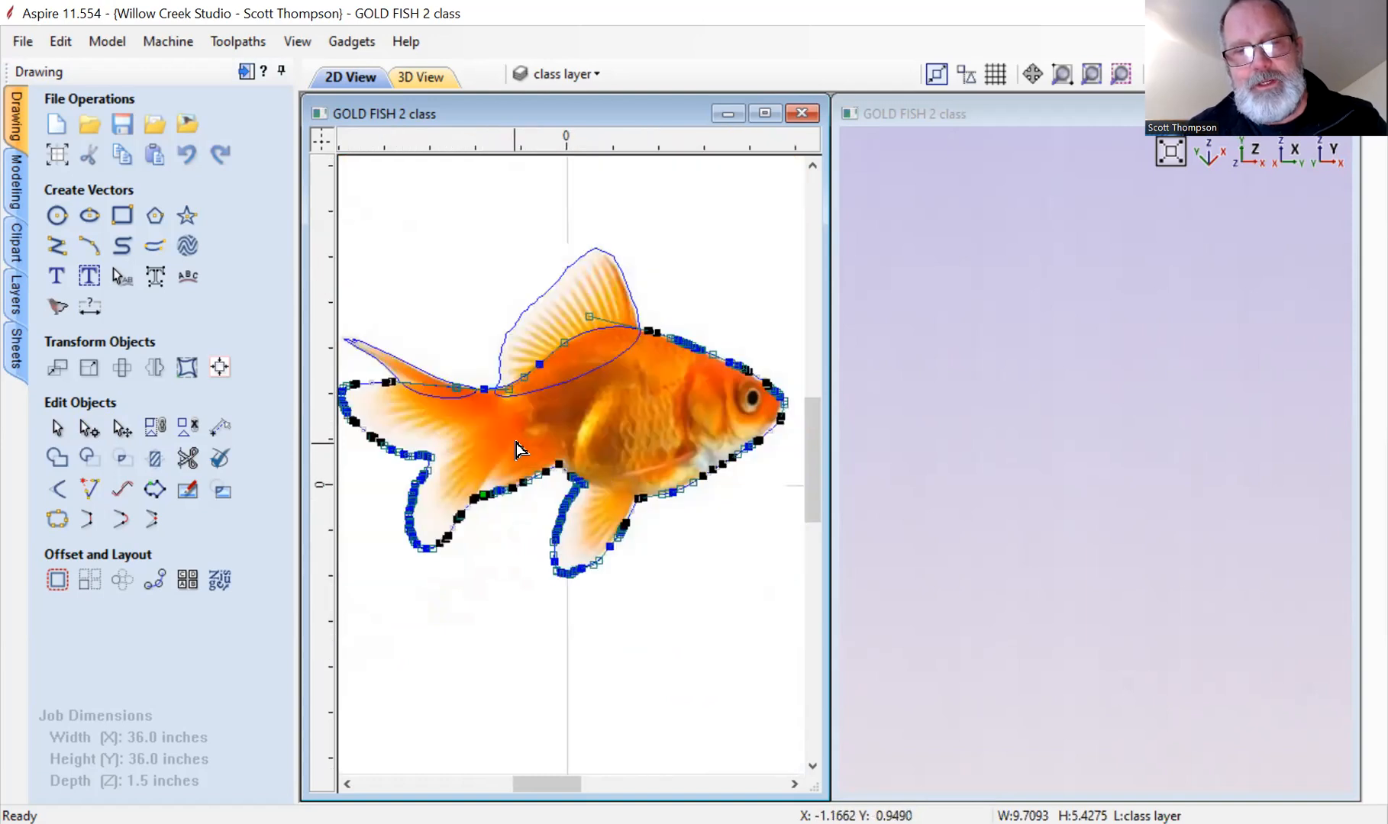
Insert two nodes on the back curve near the dorsal fin's rear base and delete the span between them to detach the tail.
scroll(511, 412, "up", 4)
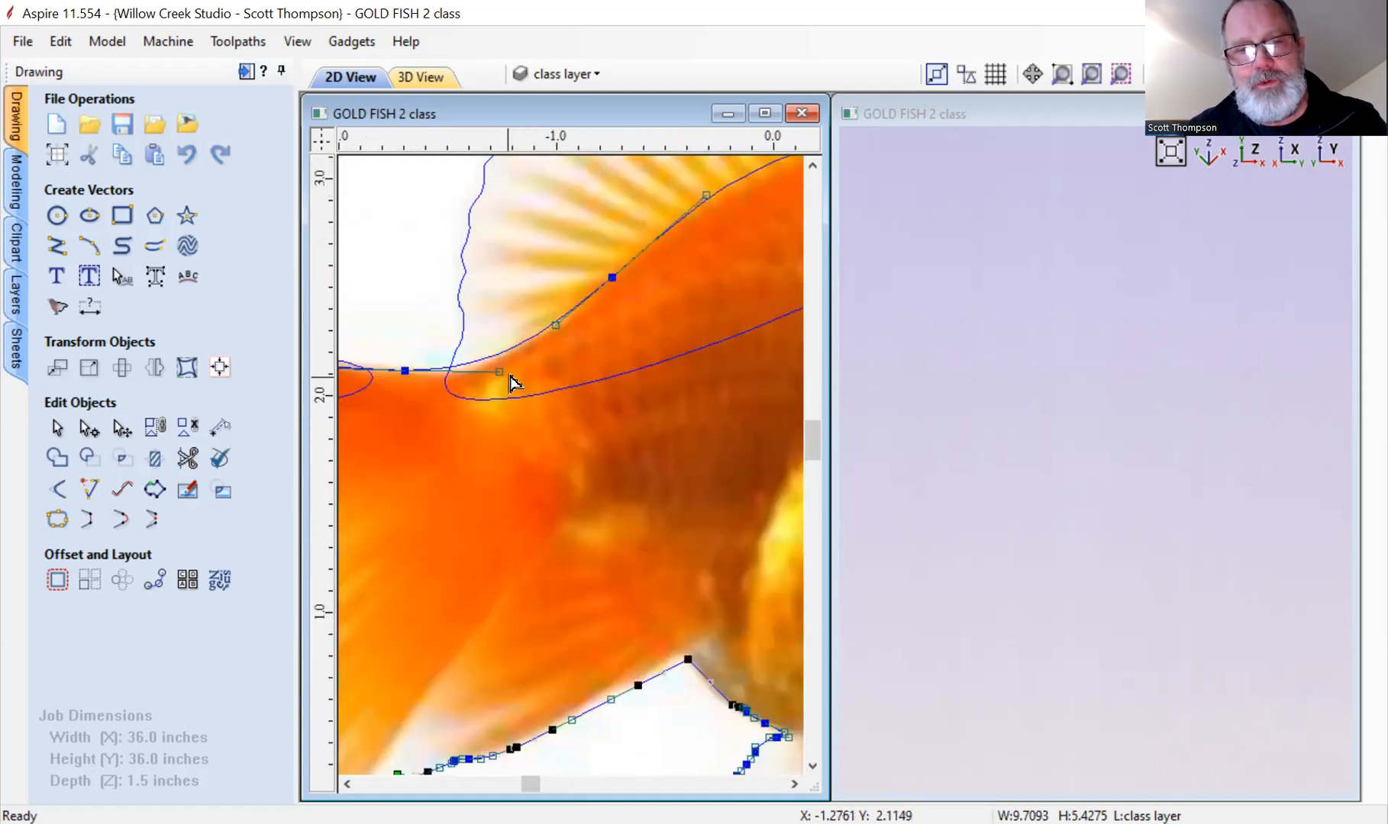
left_click(429, 361)
scroll(470, 355, "up", 2)
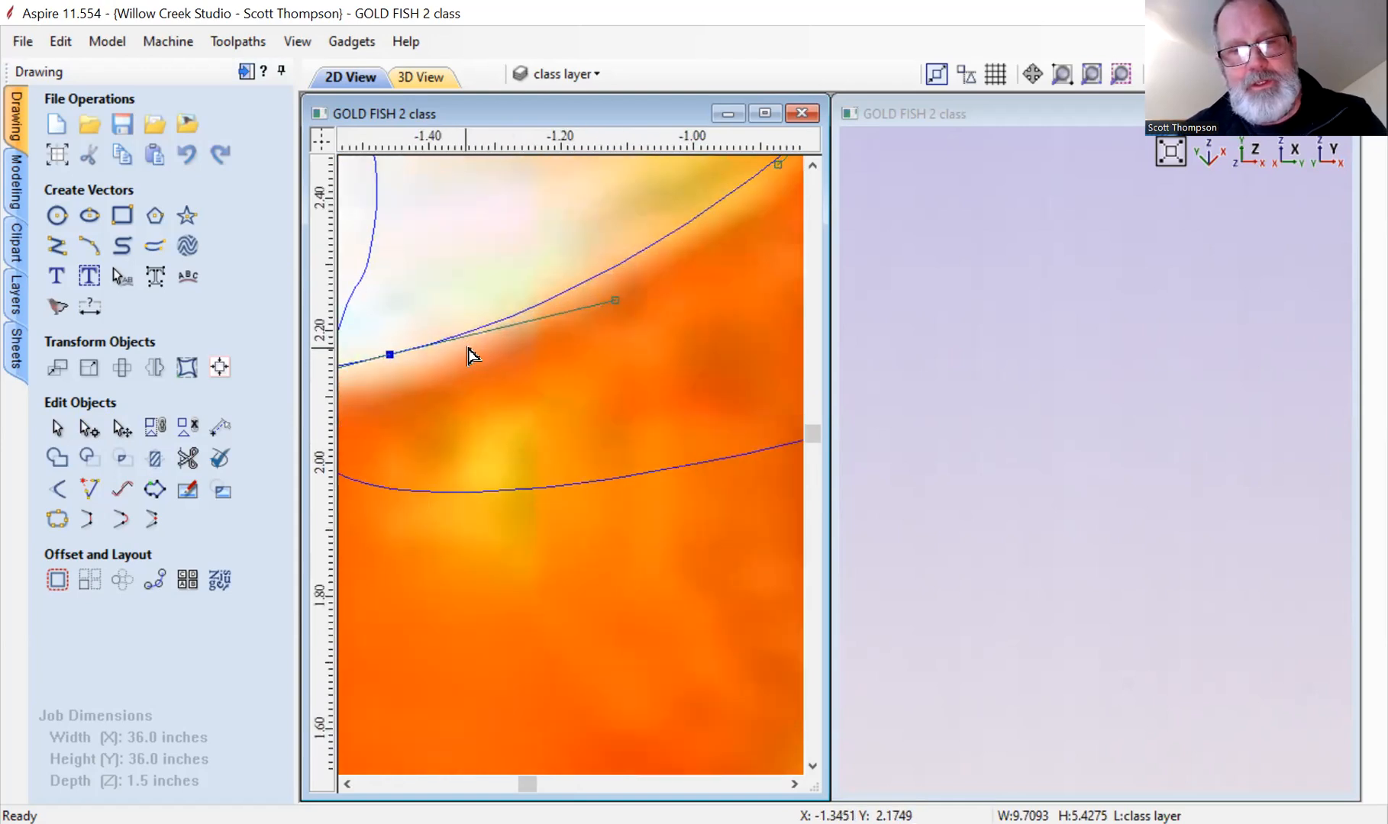
key("p")
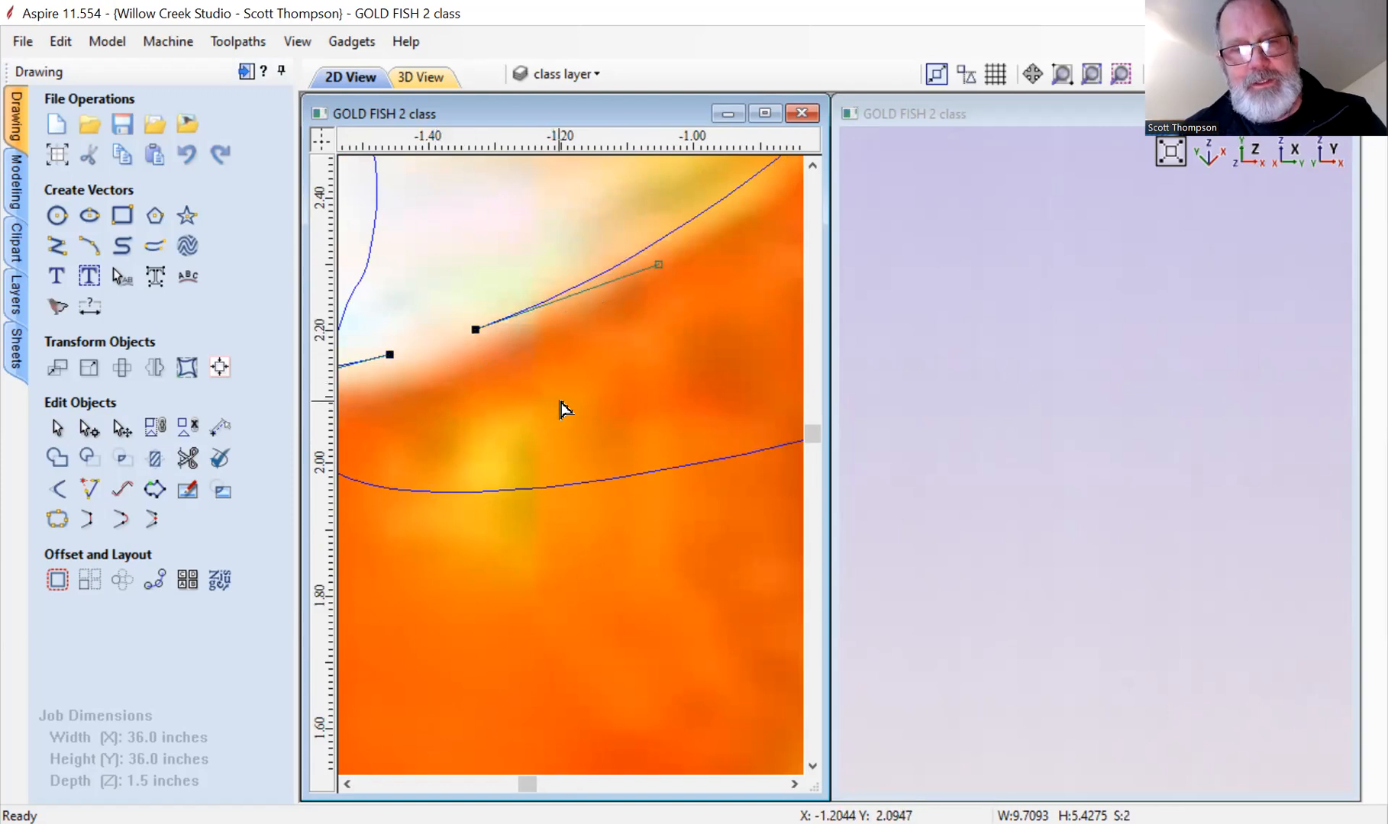
scroll(561, 409, "down", 5)
left_click(486, 304)
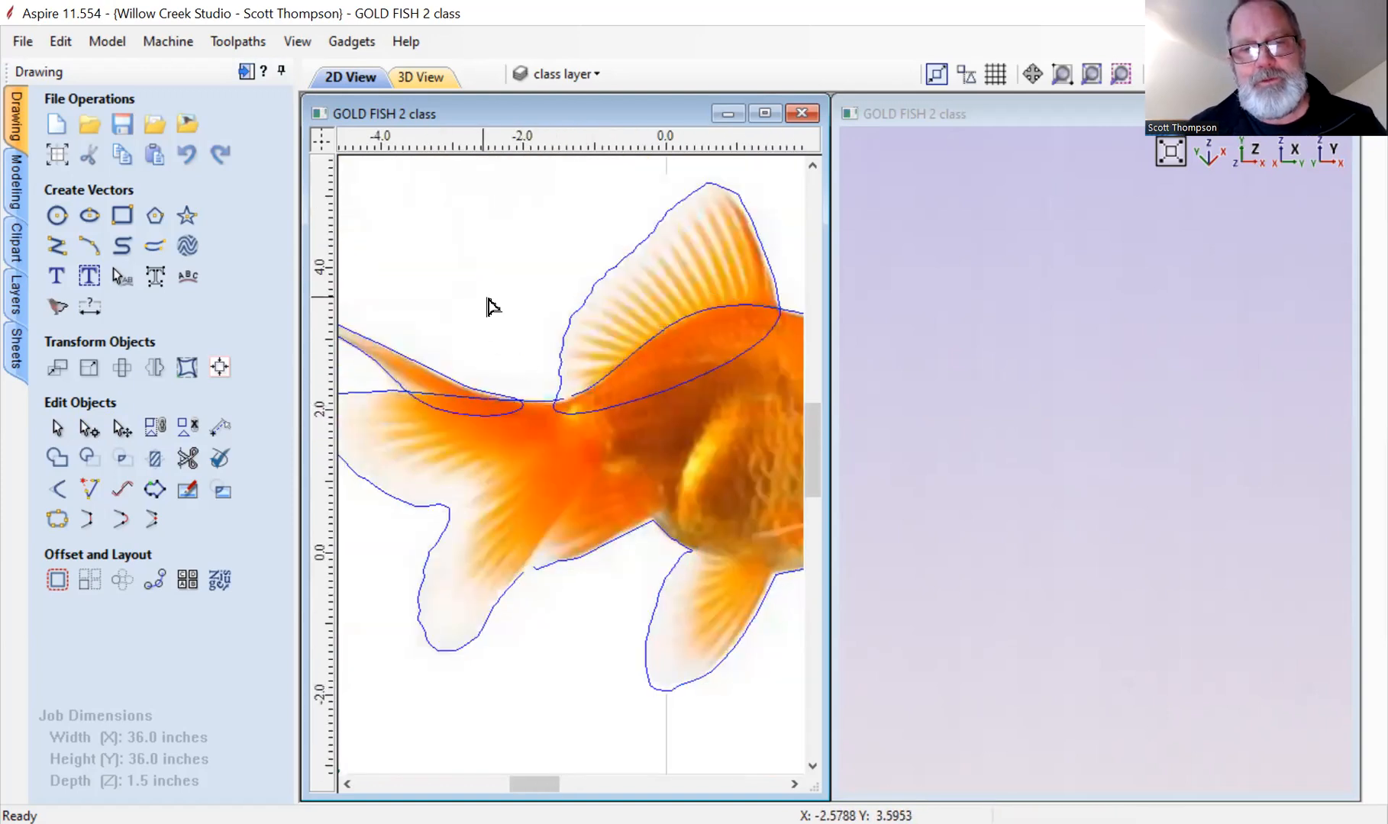
Close the open tail outline with a smooth curve and pull its handles so it bulges into the body.
left_click(542, 402)
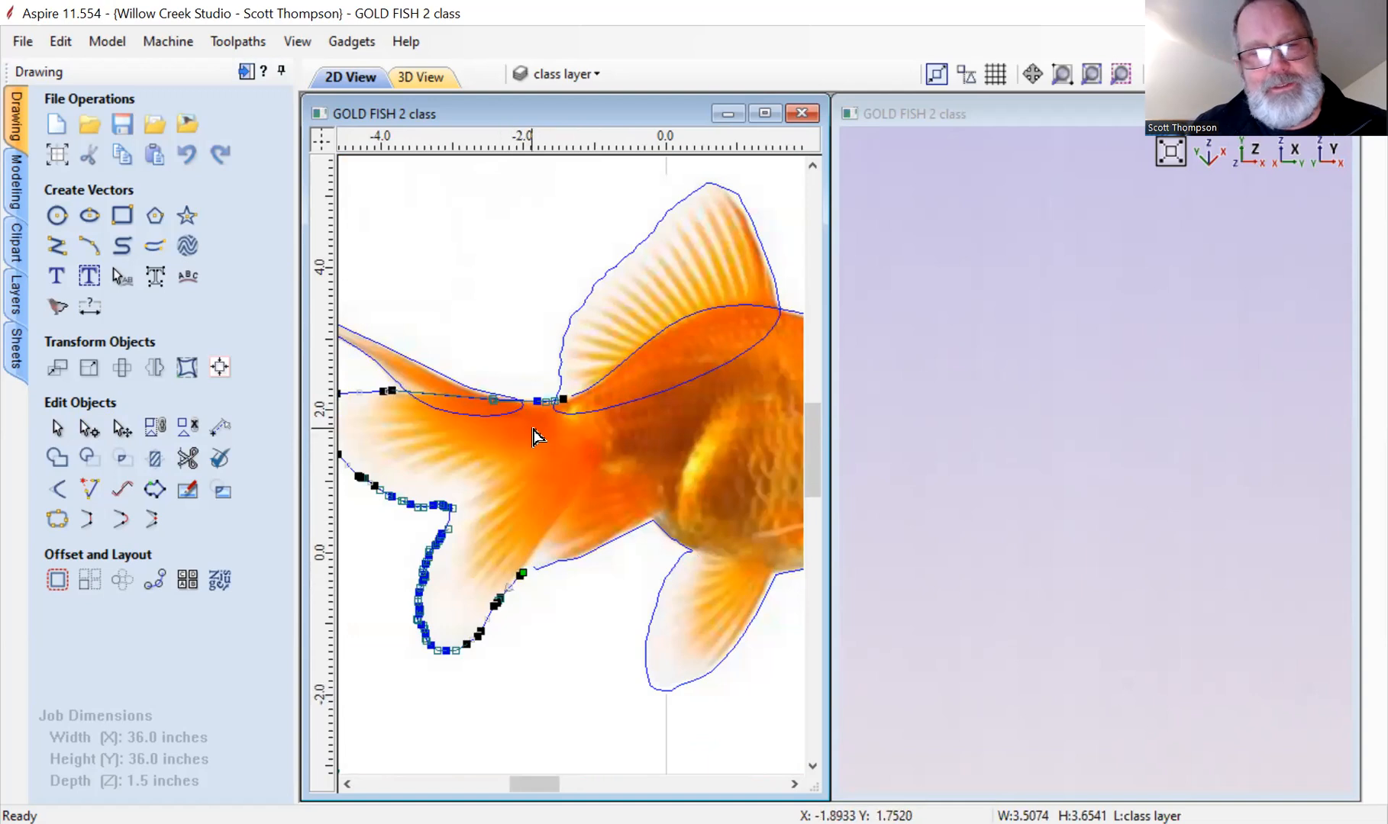
left_click(122, 522)
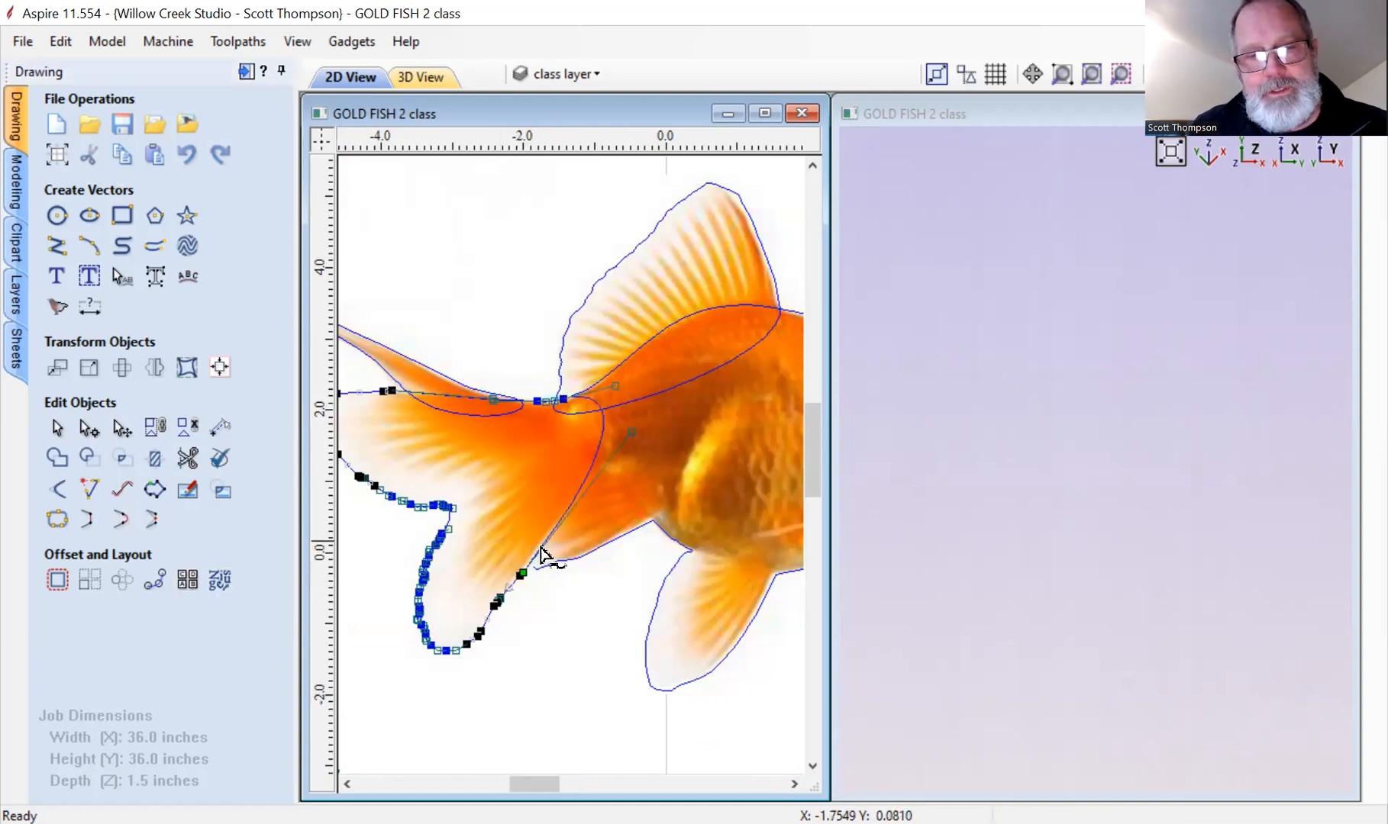
scroll(544, 553, "up", 5)
scroll(458, 573, "down", 3)
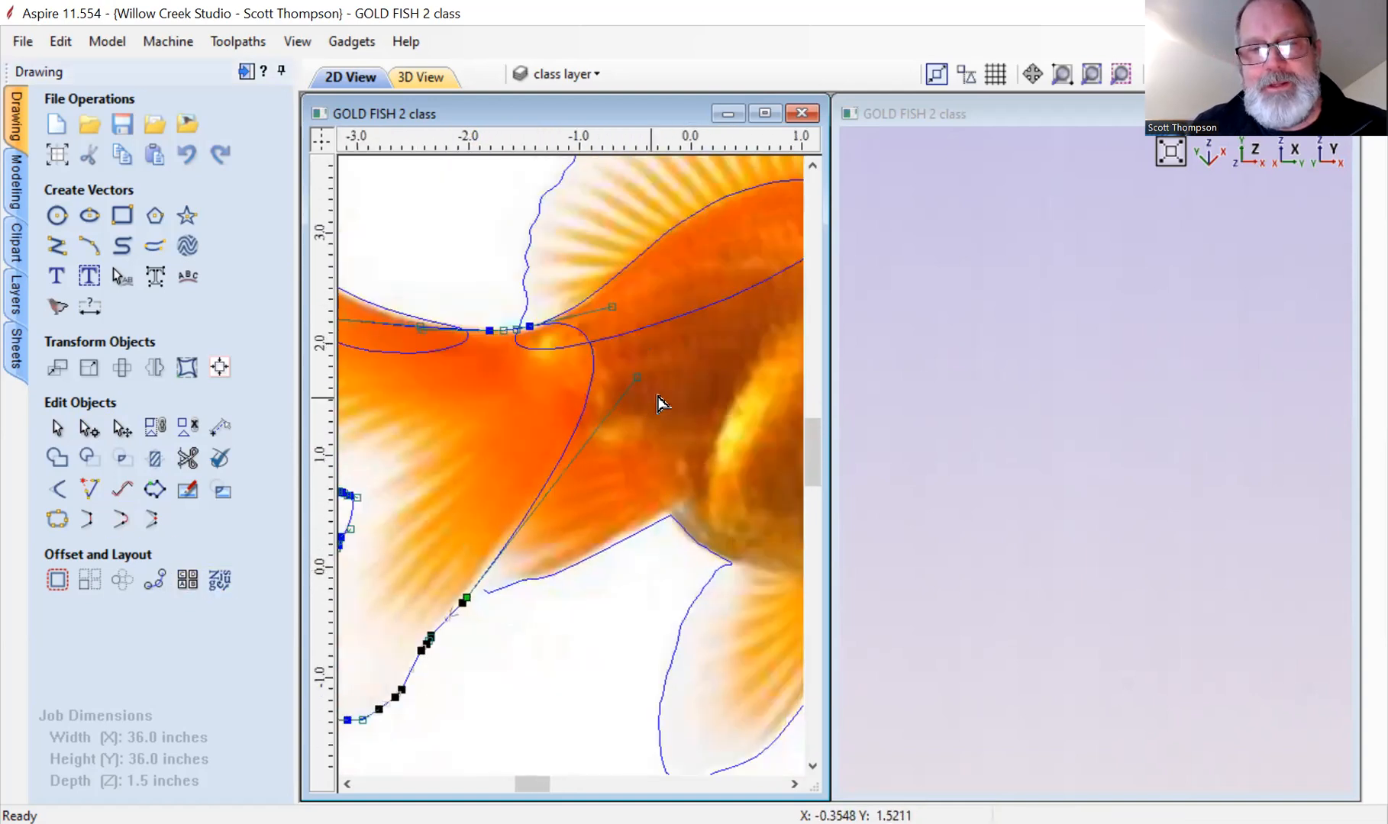
left_click_drag(645, 383, 690, 407)
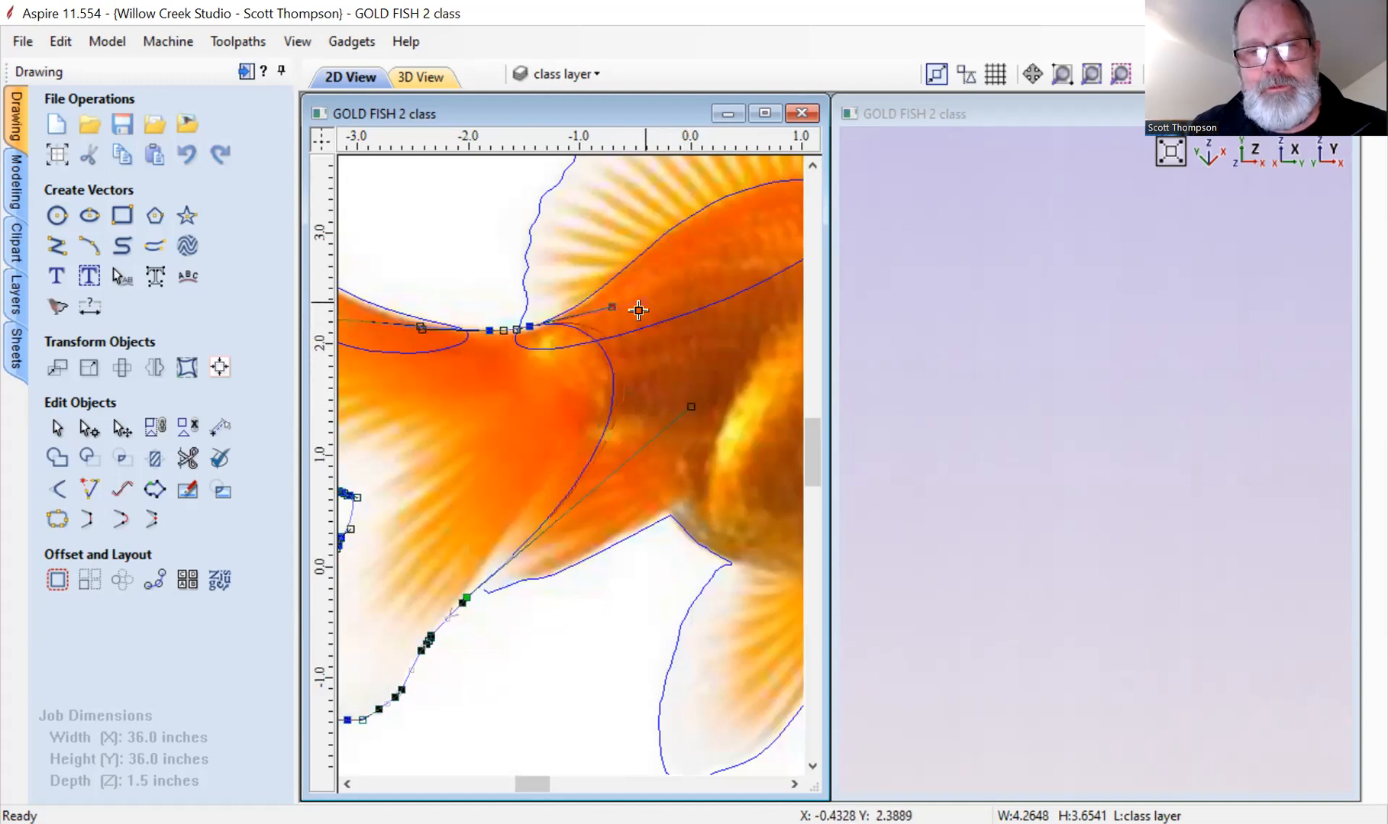
scroll(608, 438, "up", 5)
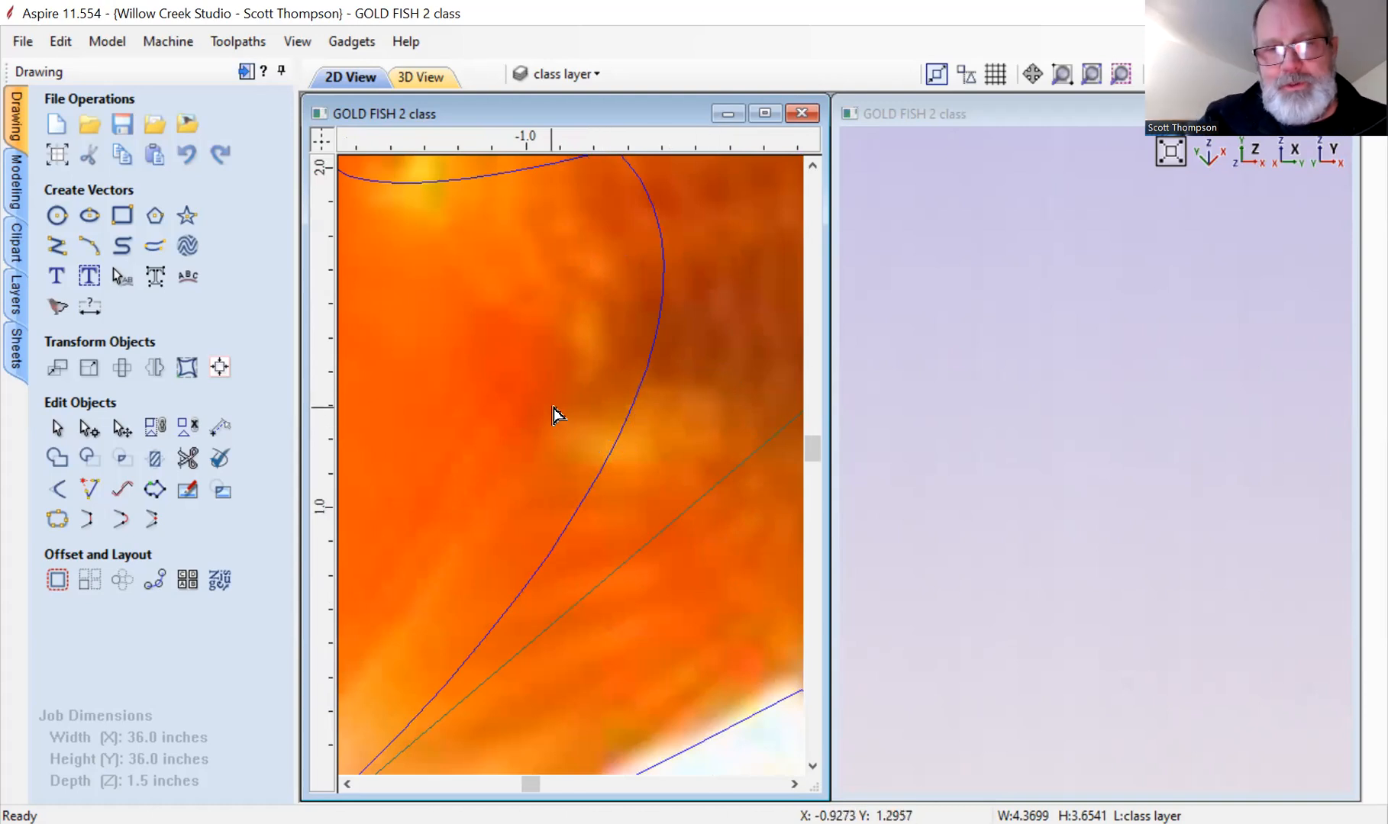
Insert two nodes on the tail's closing curve and shift them to follow the lower tail lobe's edge.
scroll(557, 414, "down", 2)
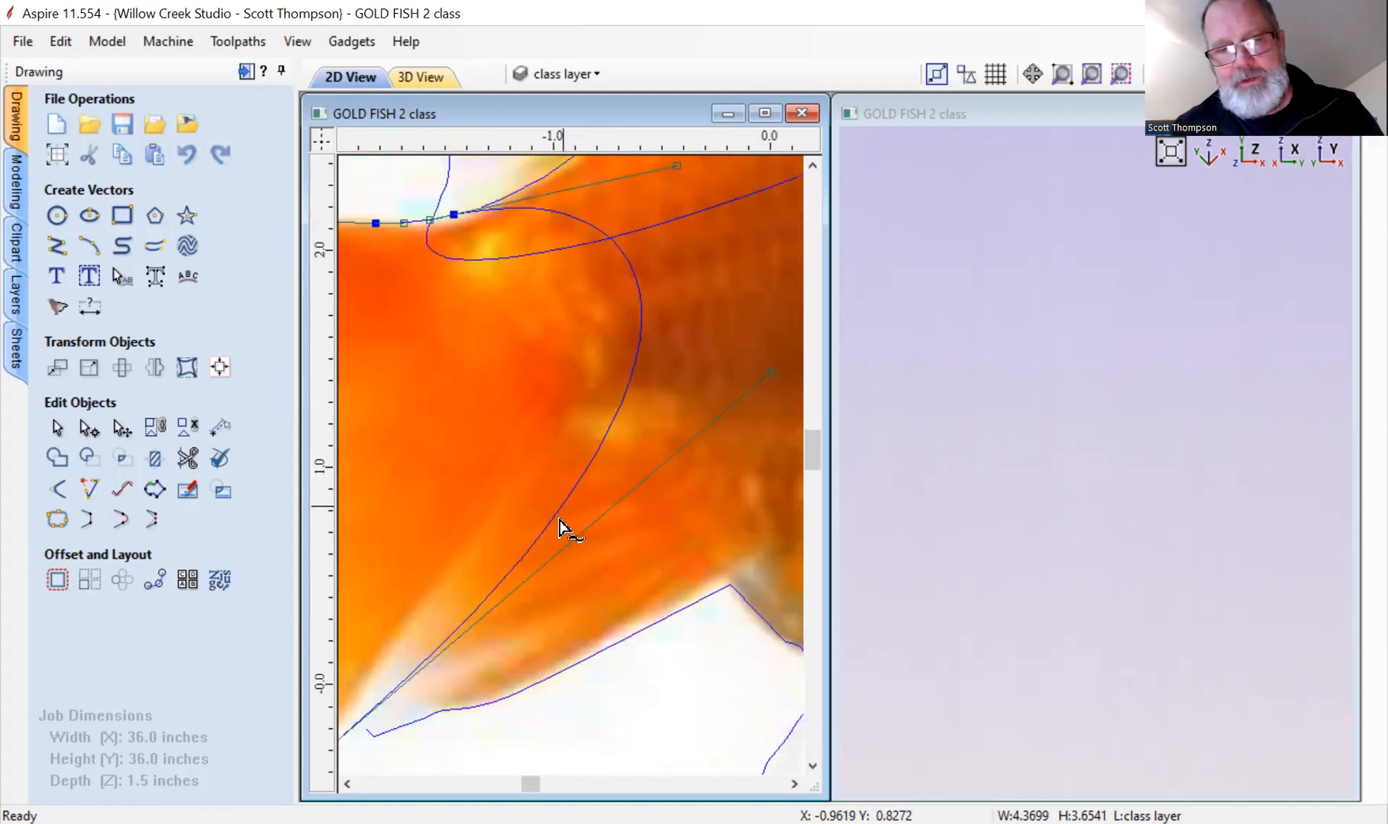
key("p")
left_click_drag(547, 529, 505, 502)
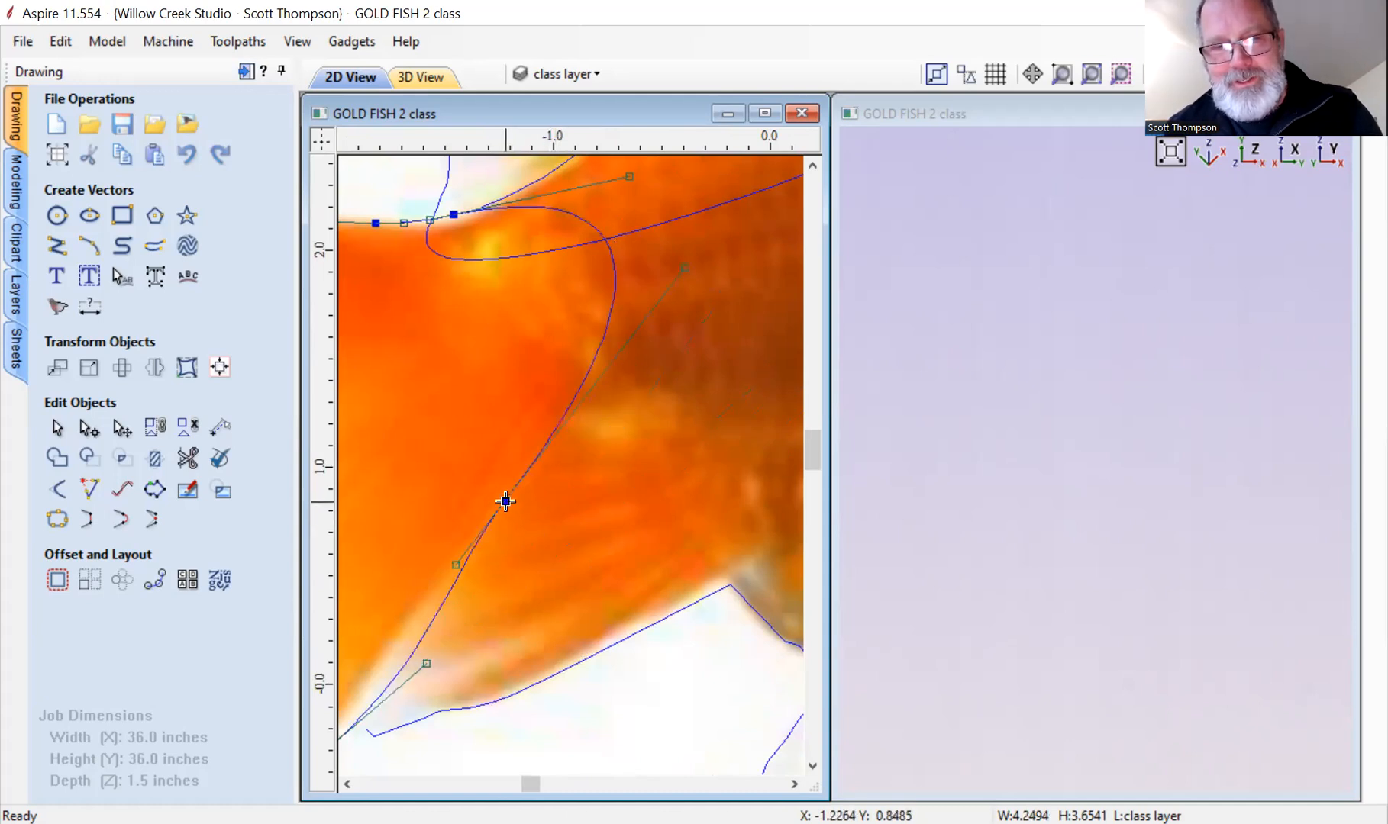
key("p")
left_click_drag(410, 662, 396, 653)
scroll(468, 666, "down", 4)
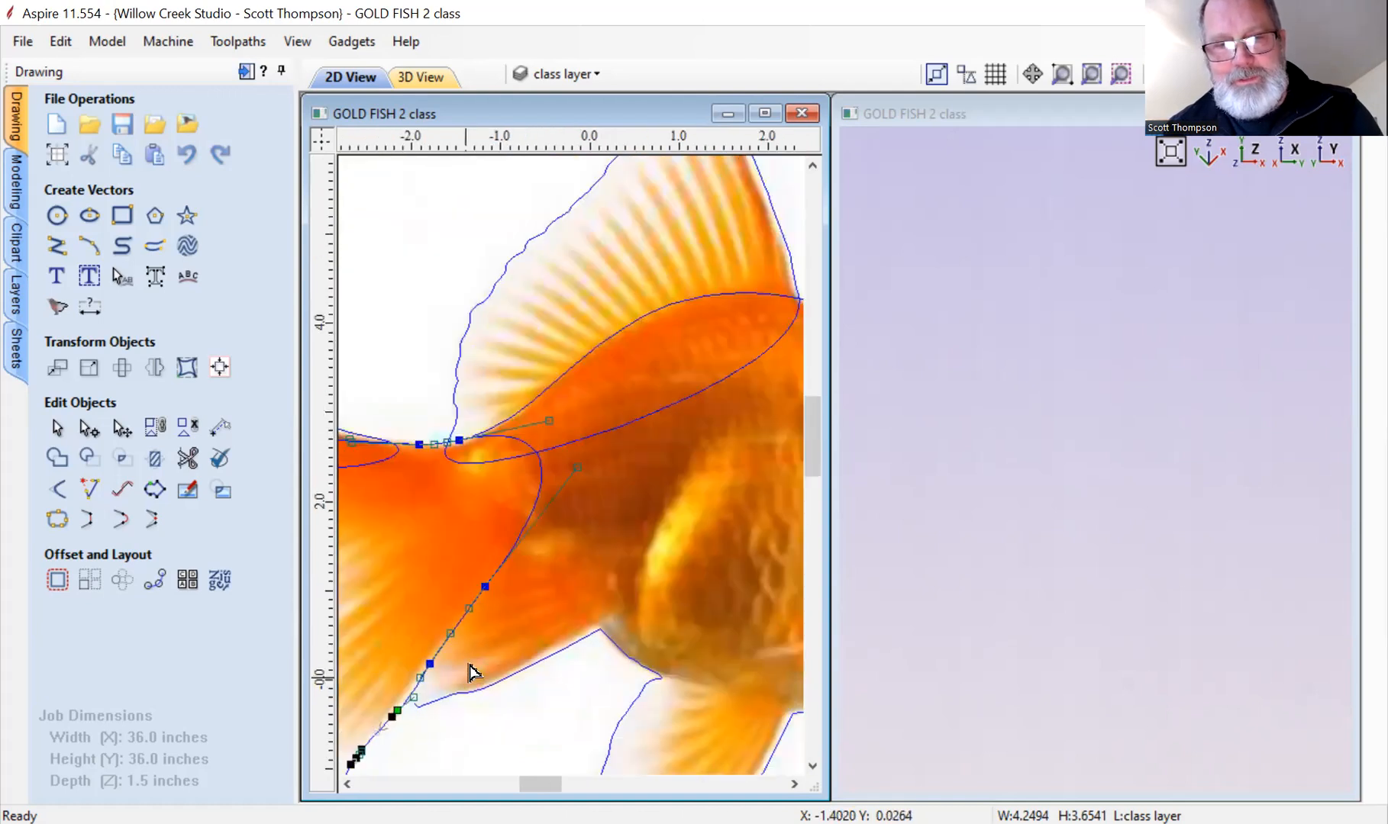
Reshape the upper part of the tail's closing curve with its handle so it overlaps the body more.
scroll(532, 548, "up", 1)
scroll(539, 548, "up", 1)
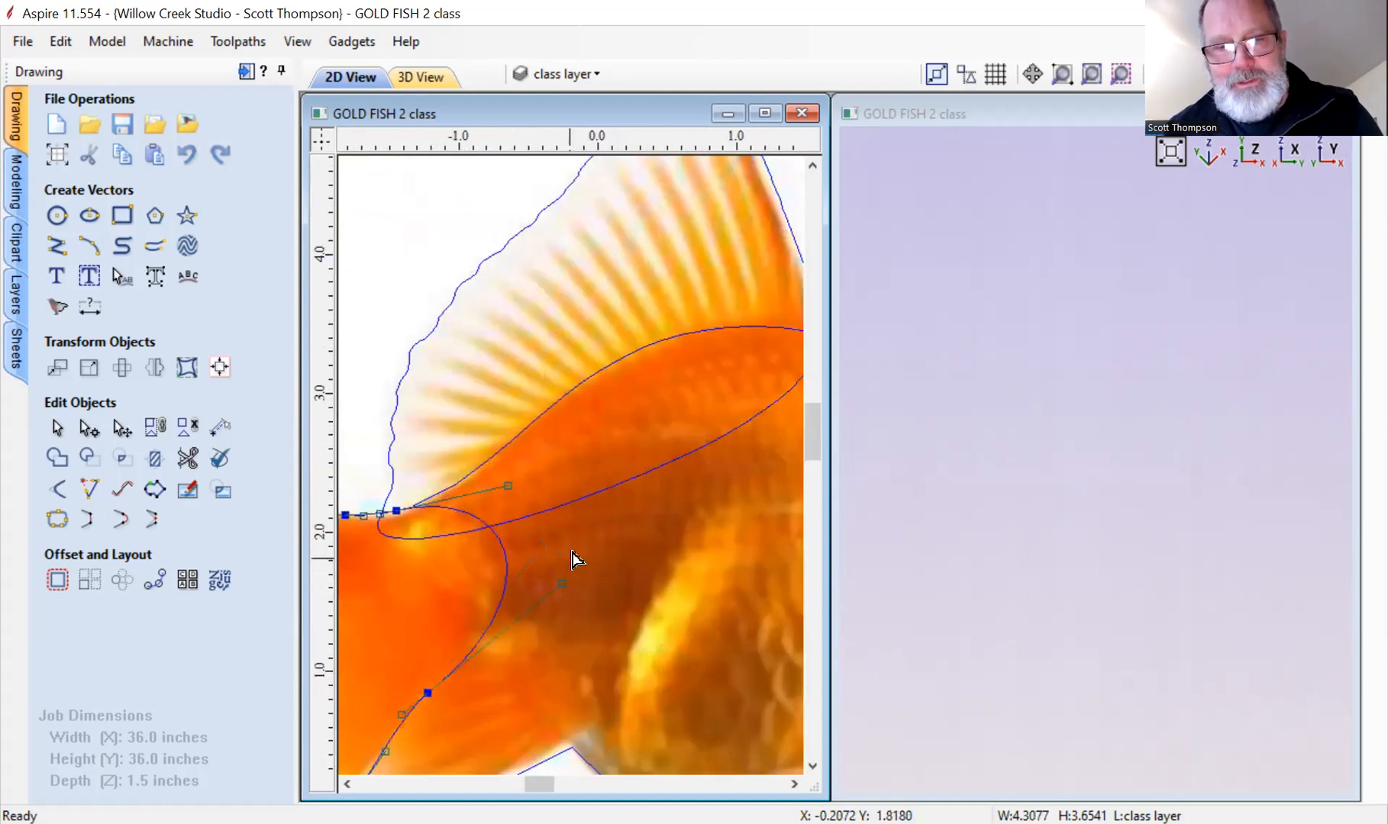
scroll(573, 560, "down", 2)
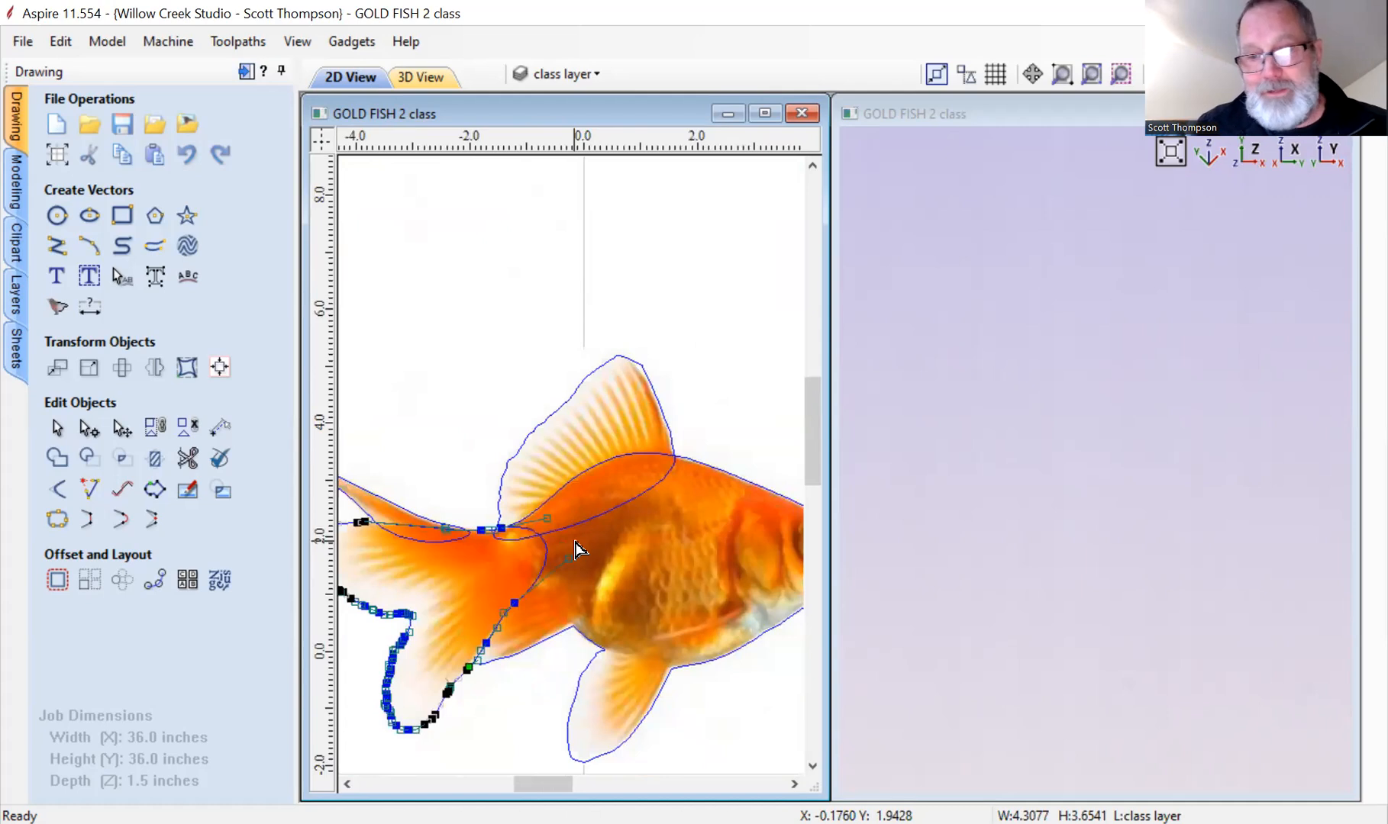
left_click(464, 383)
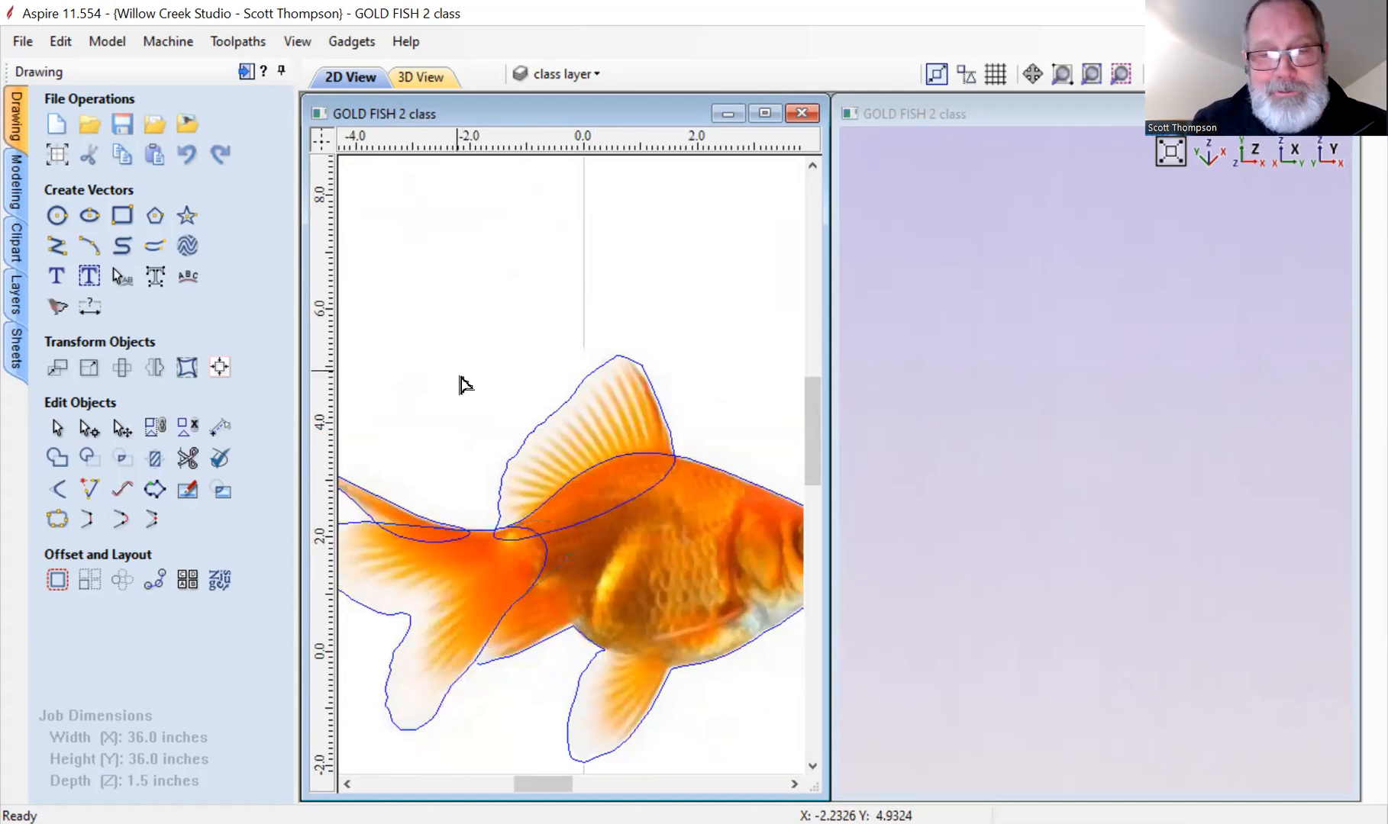
Insert a node beside the corner where the rear lower fin meets the belly and delete the span between to detach the fin.
scroll(486, 605, "up", 2)
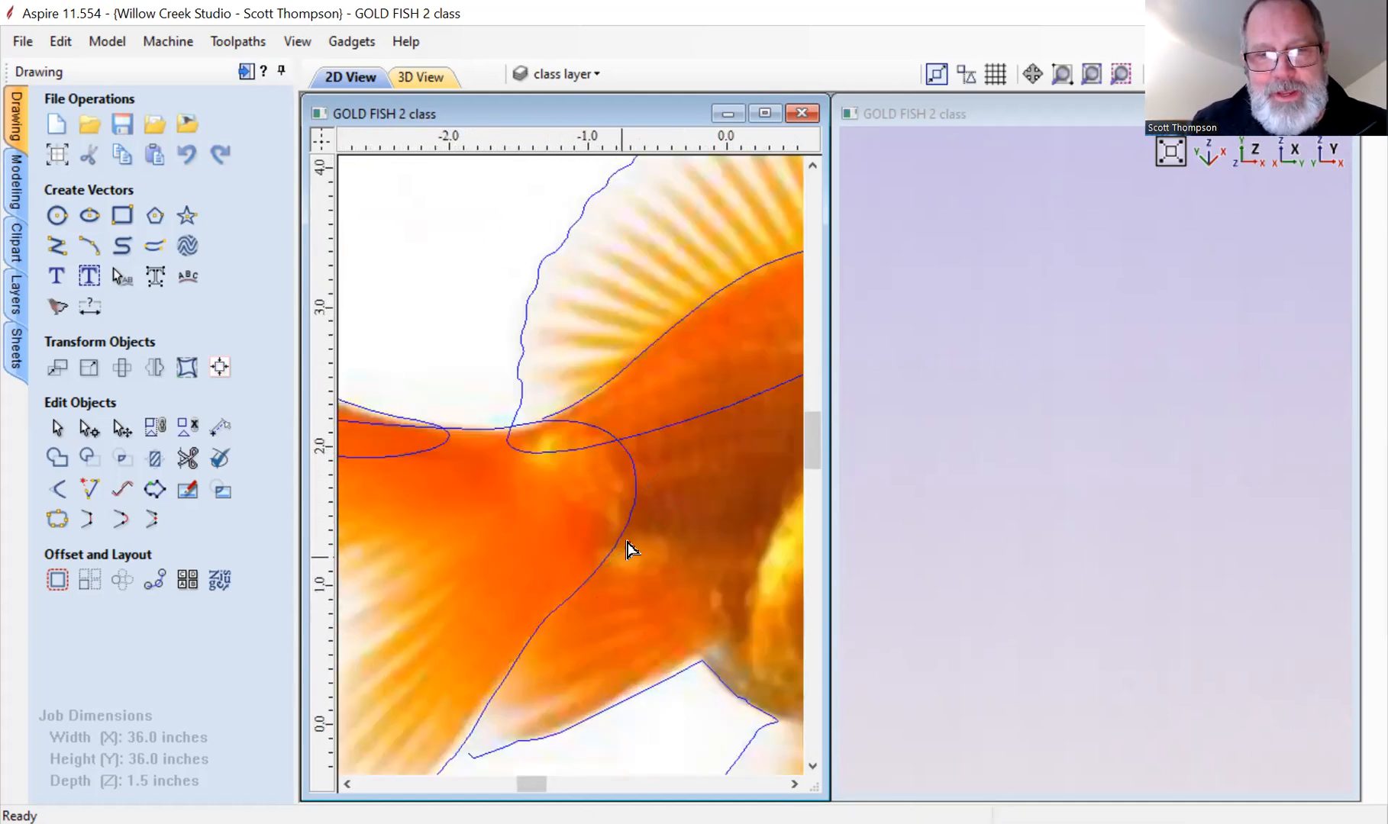
left_click(579, 404)
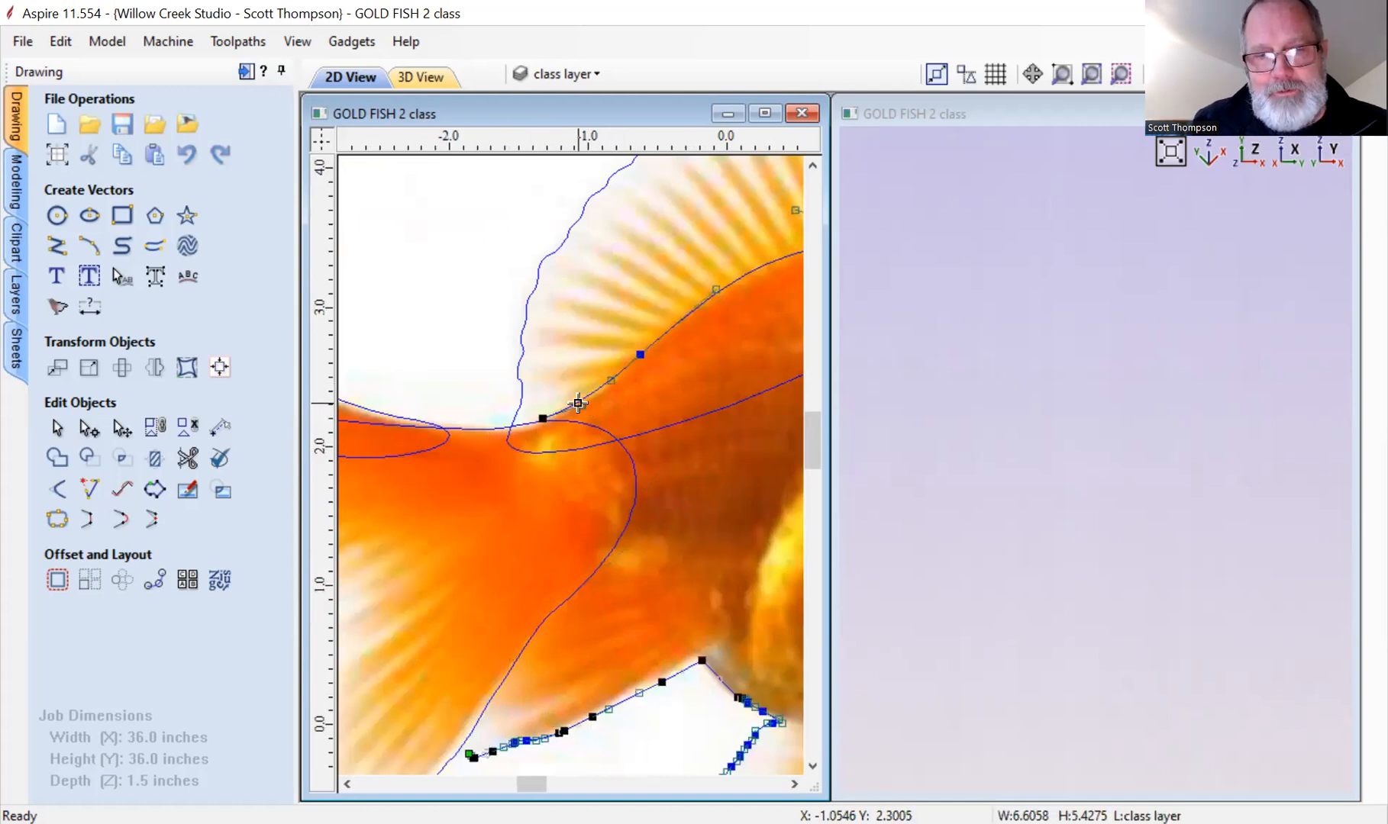
scroll(709, 691, "up", 2)
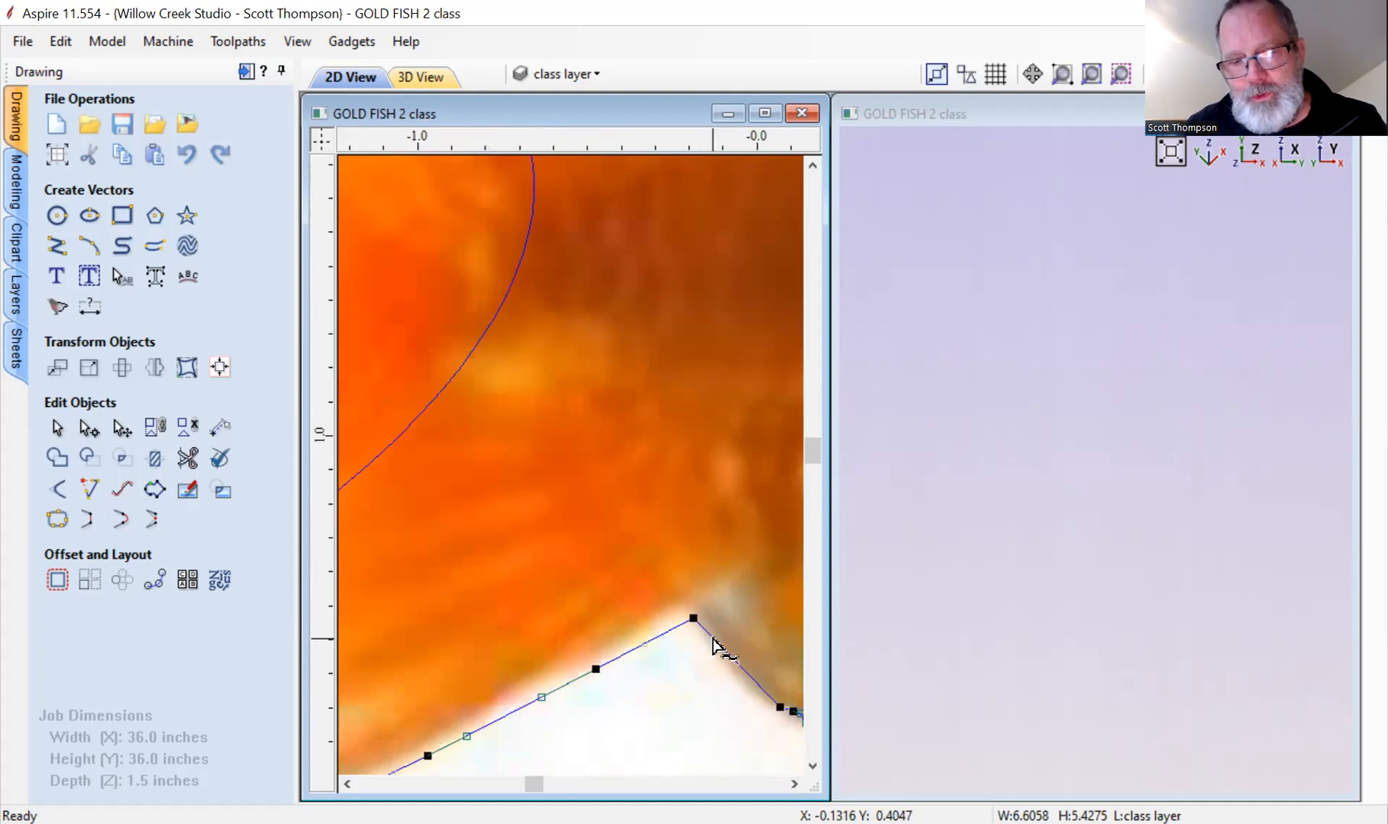
scroll(725, 647, "up", 2)
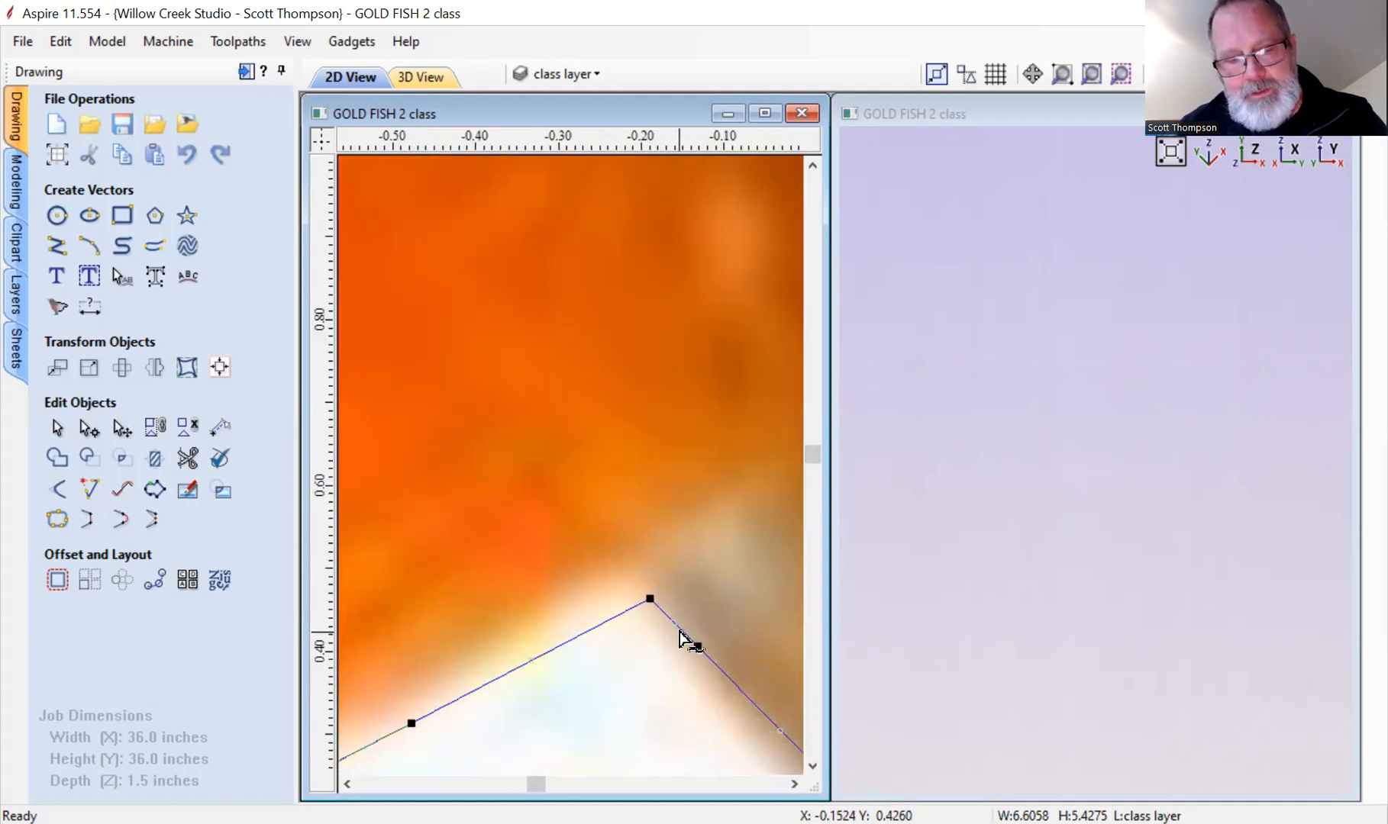
scroll(681, 524, "down", 4)
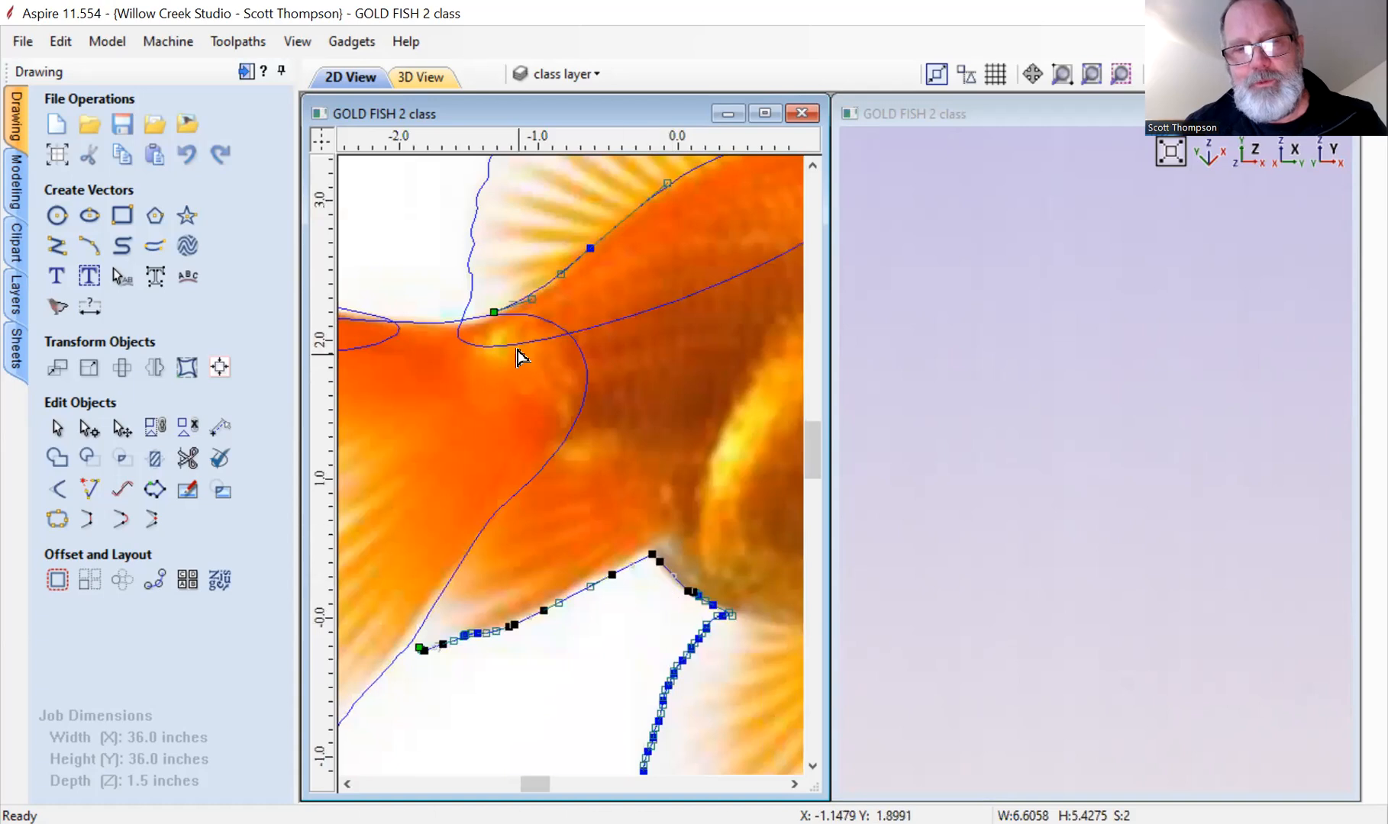
left_click(599, 645)
Close the open body outline with a smooth curve and pull its handles so it bulges into the tail base.
left_click(672, 585)
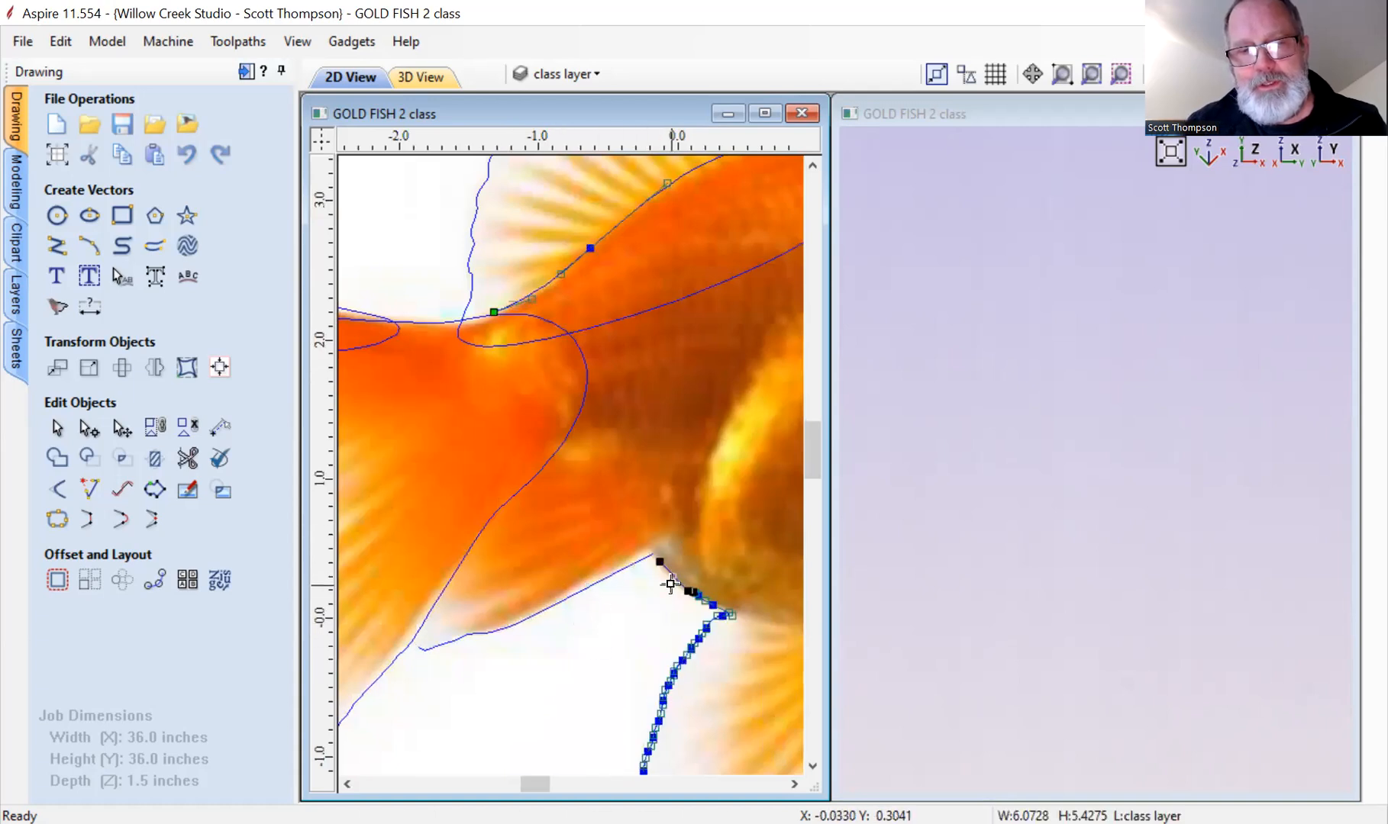
left_click(120, 520)
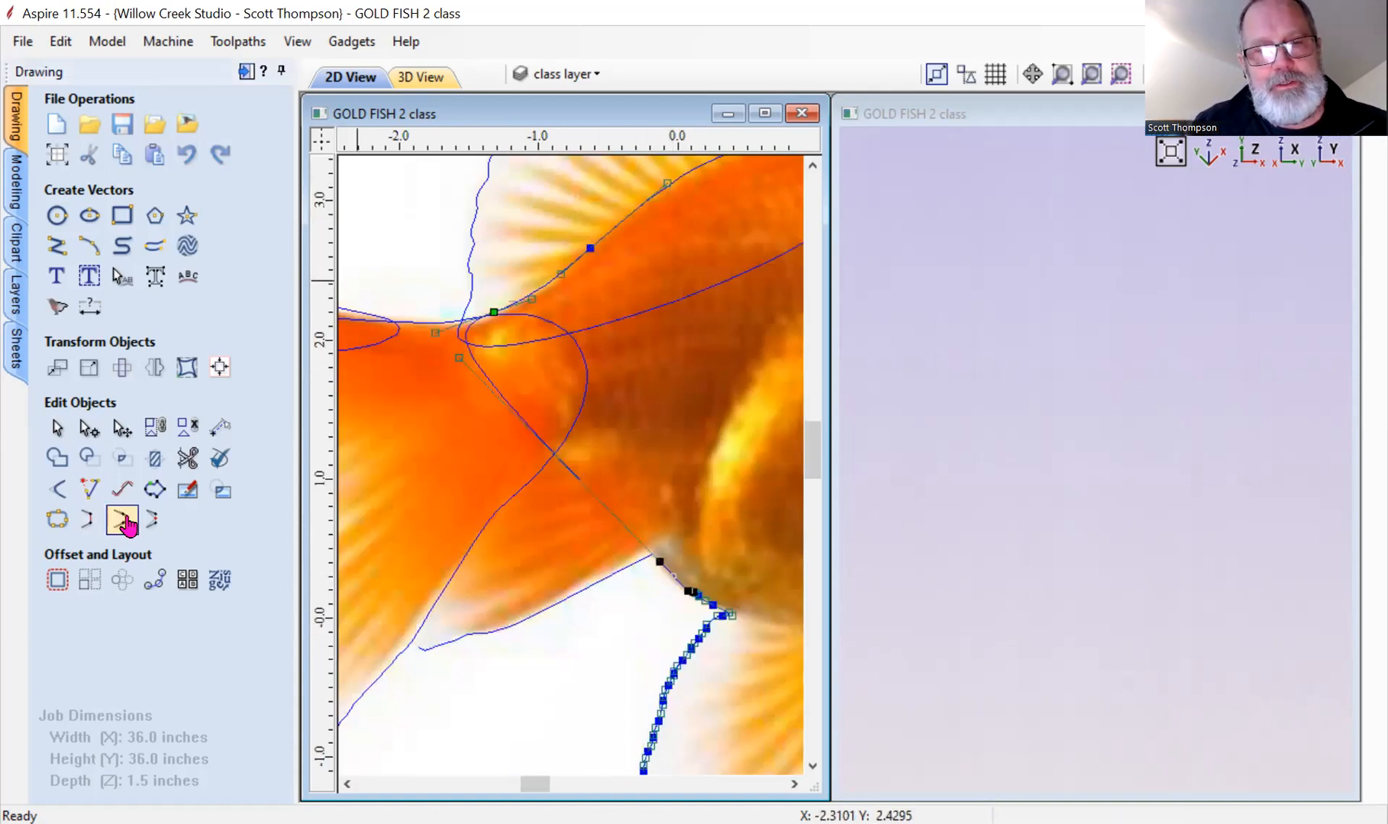
left_click_drag(462, 358, 405, 403)
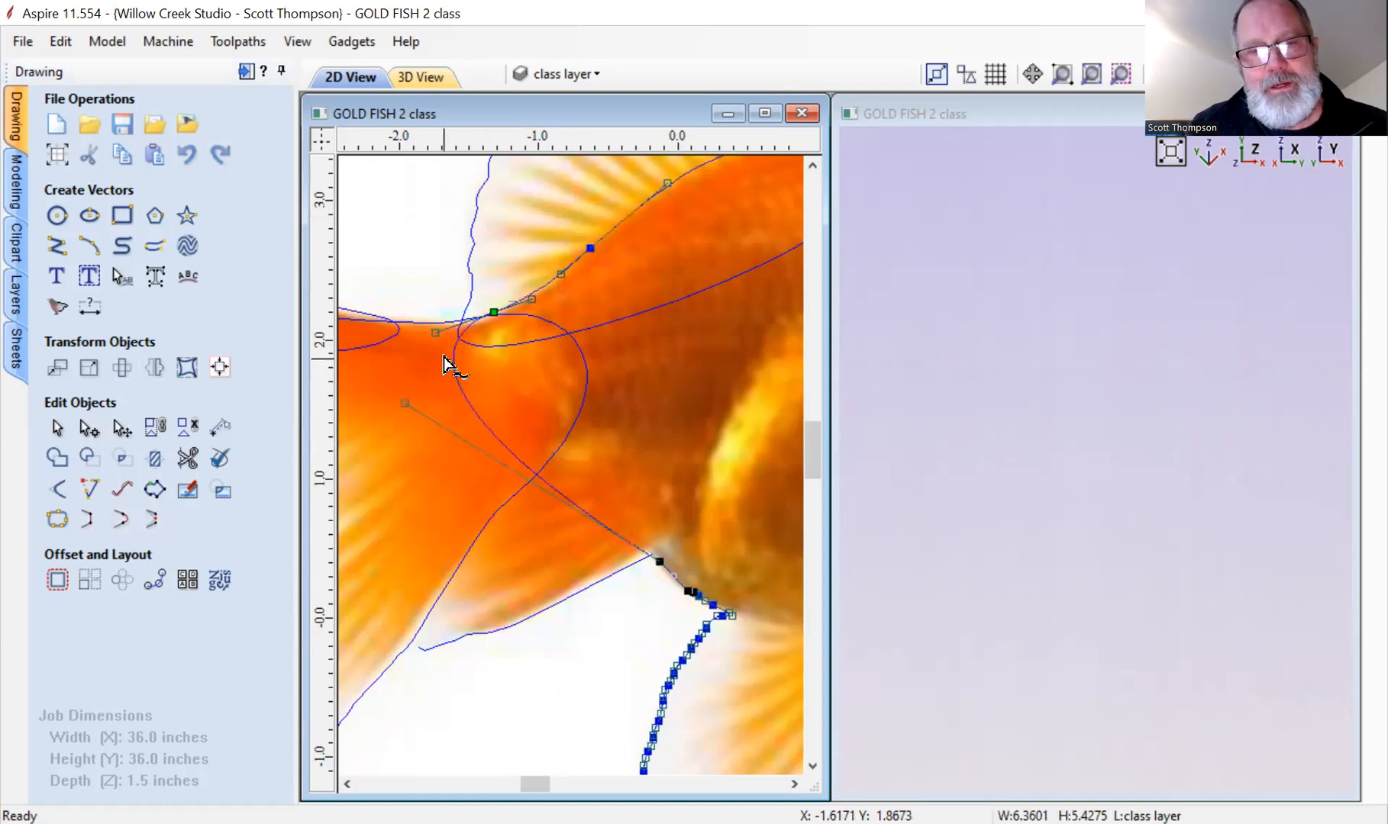
left_click_drag(435, 333, 418, 340)
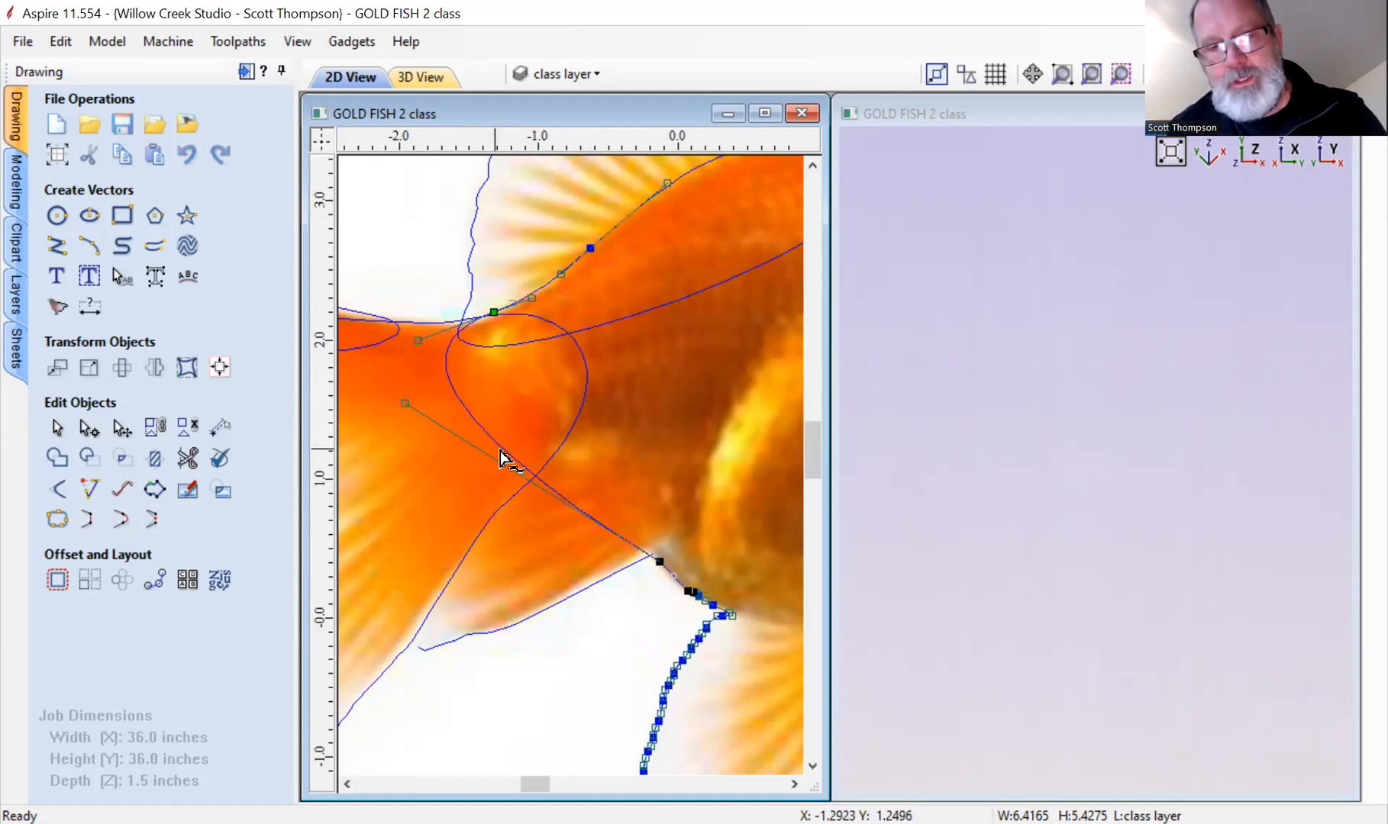
Insert nodes along the lower part of the body's closing curve and shift them inward above the rear lower fin.
key("p")
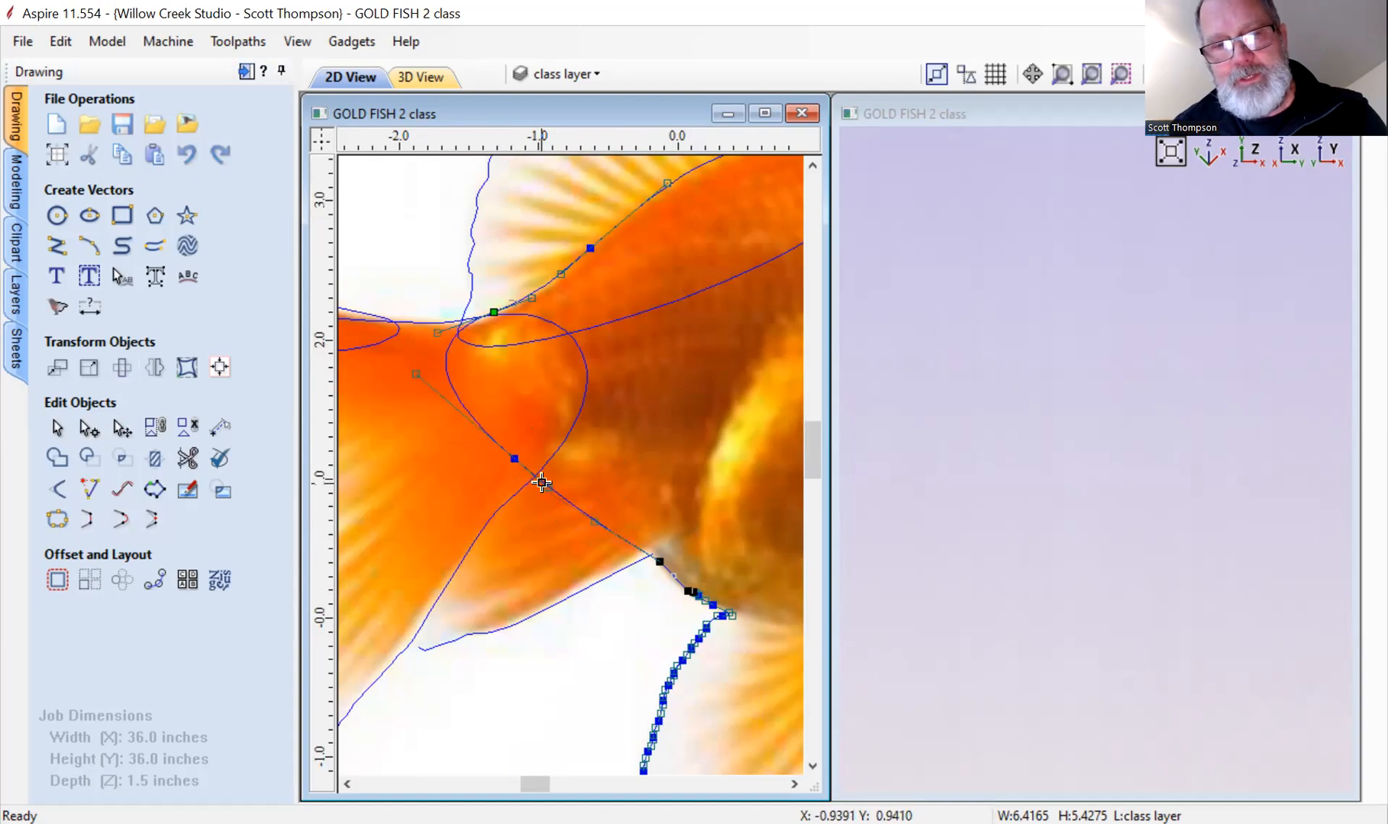
key("p")
left_click_drag(564, 496, 589, 448)
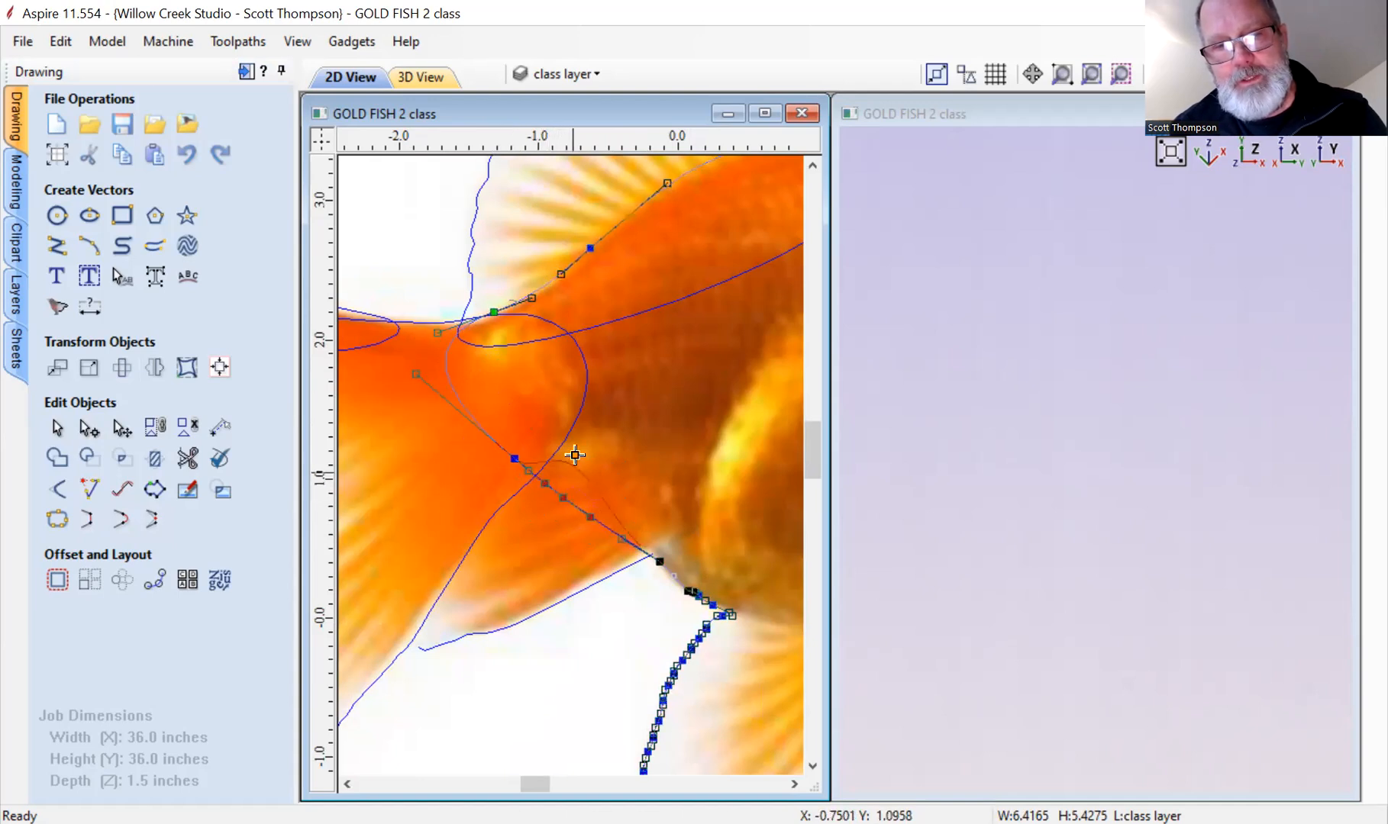
left_click_drag(619, 503, 604, 494)
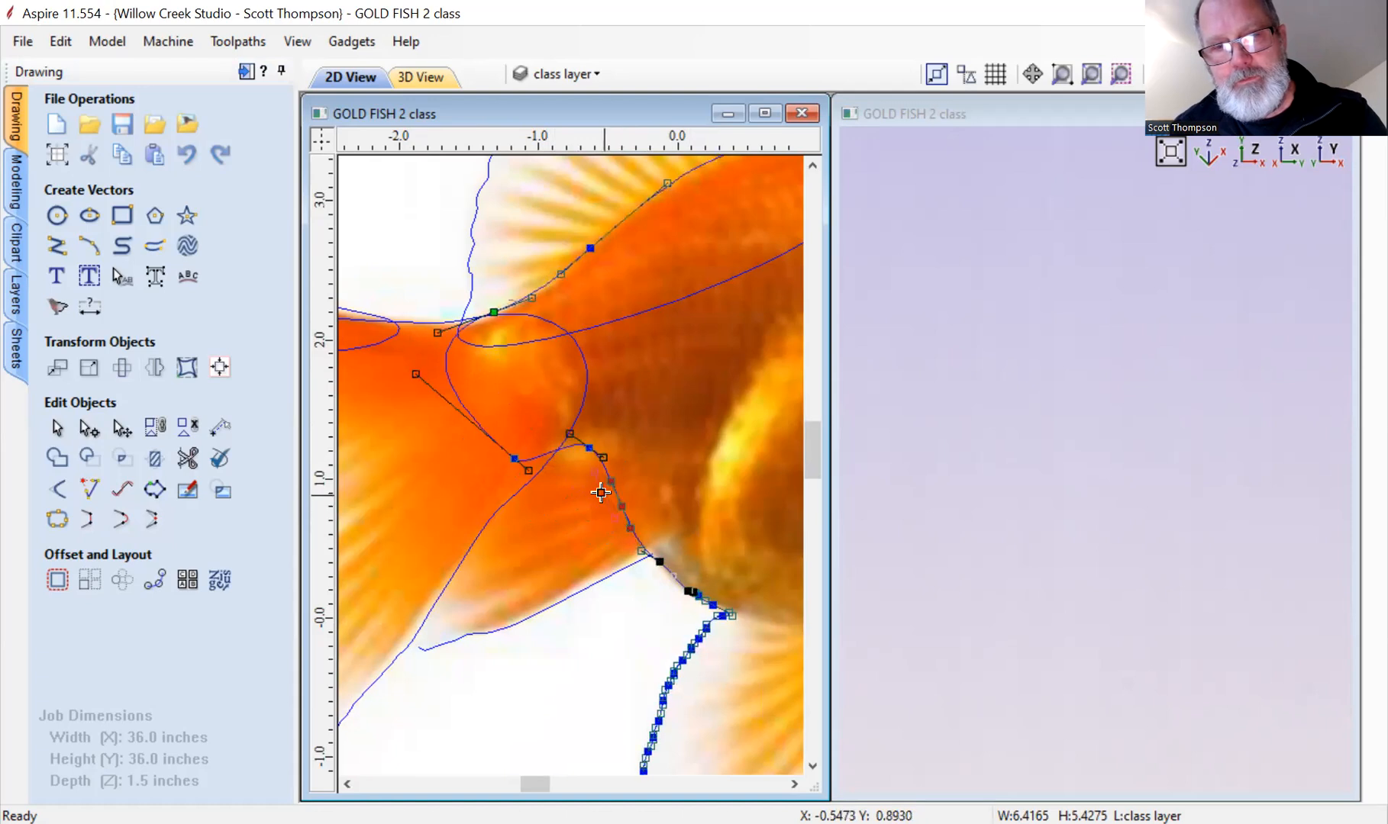
left_click(631, 537)
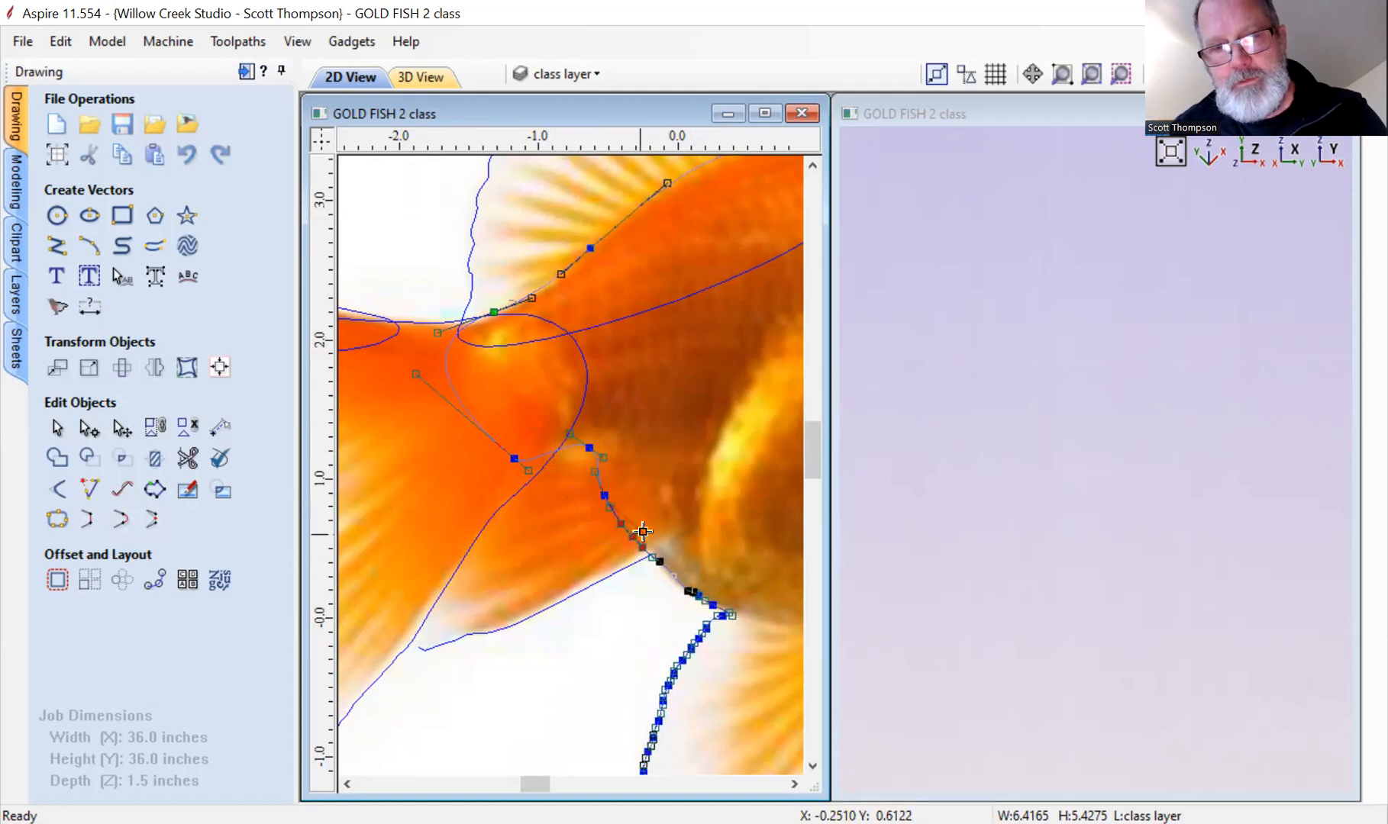
Round the lower end of the body's bulge into the tail by adjusting the handle of its lowest node.
left_click(640, 599)
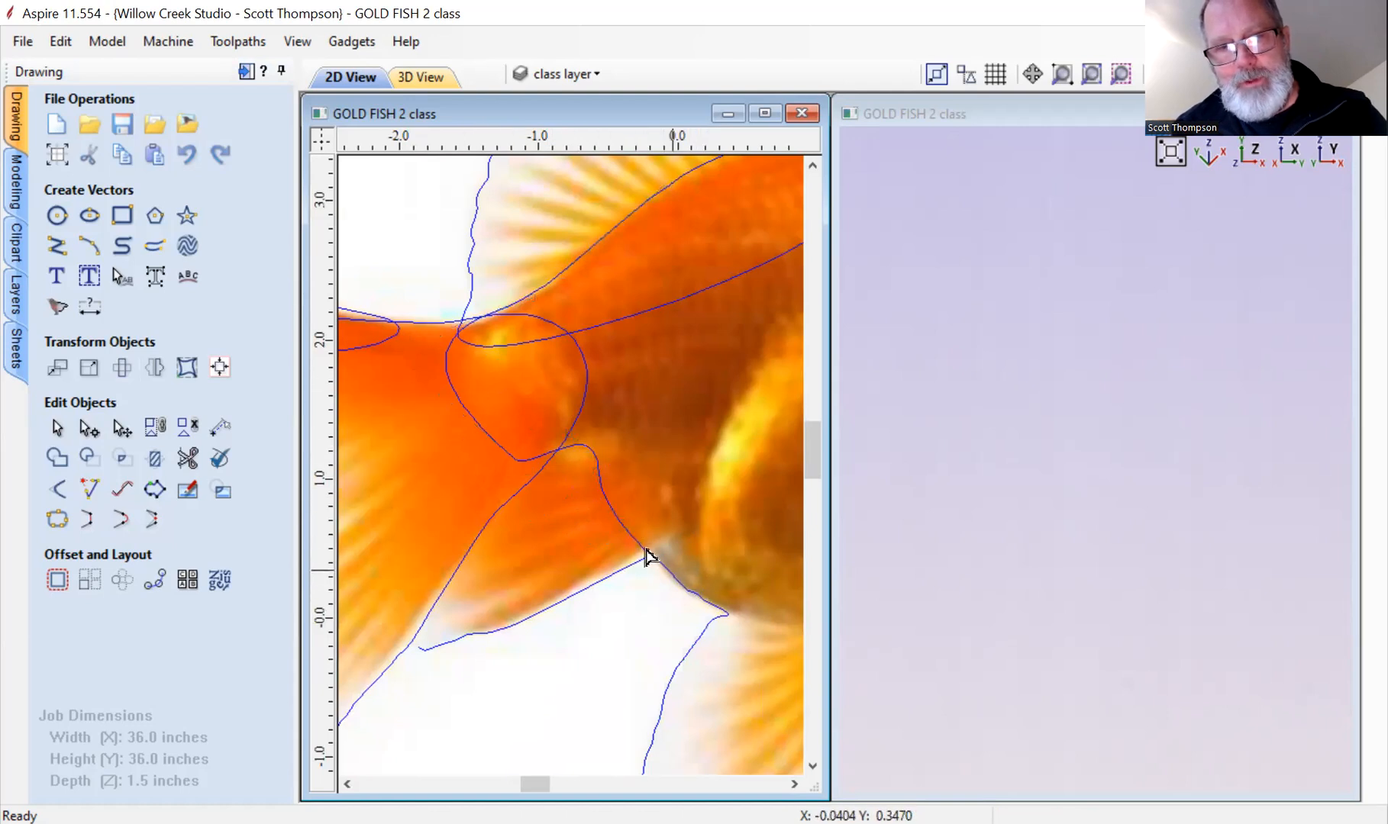
left_click(510, 462)
scroll(428, 420, "up", 2)
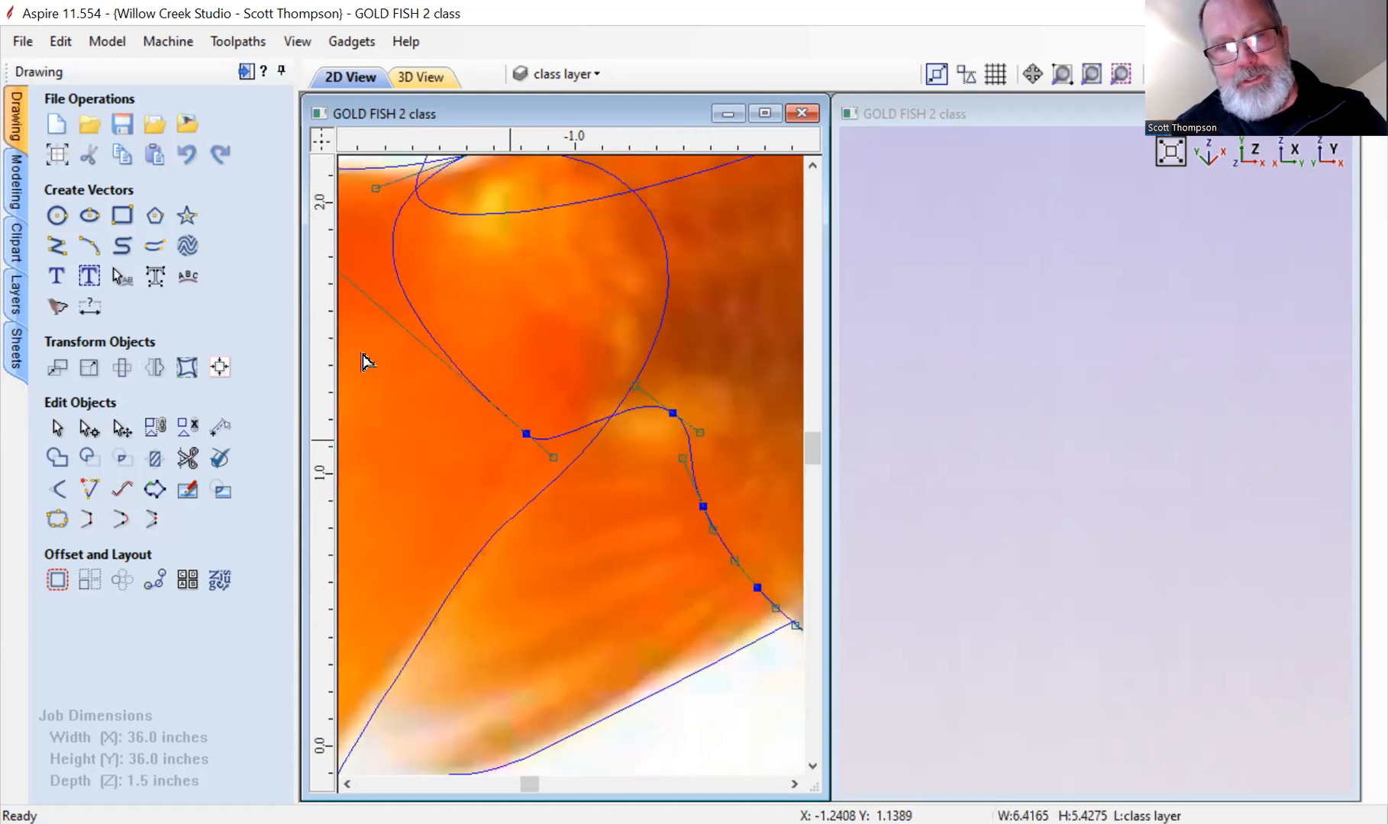
scroll(458, 397, "down", 2)
left_click_drag(390, 342, 420, 440)
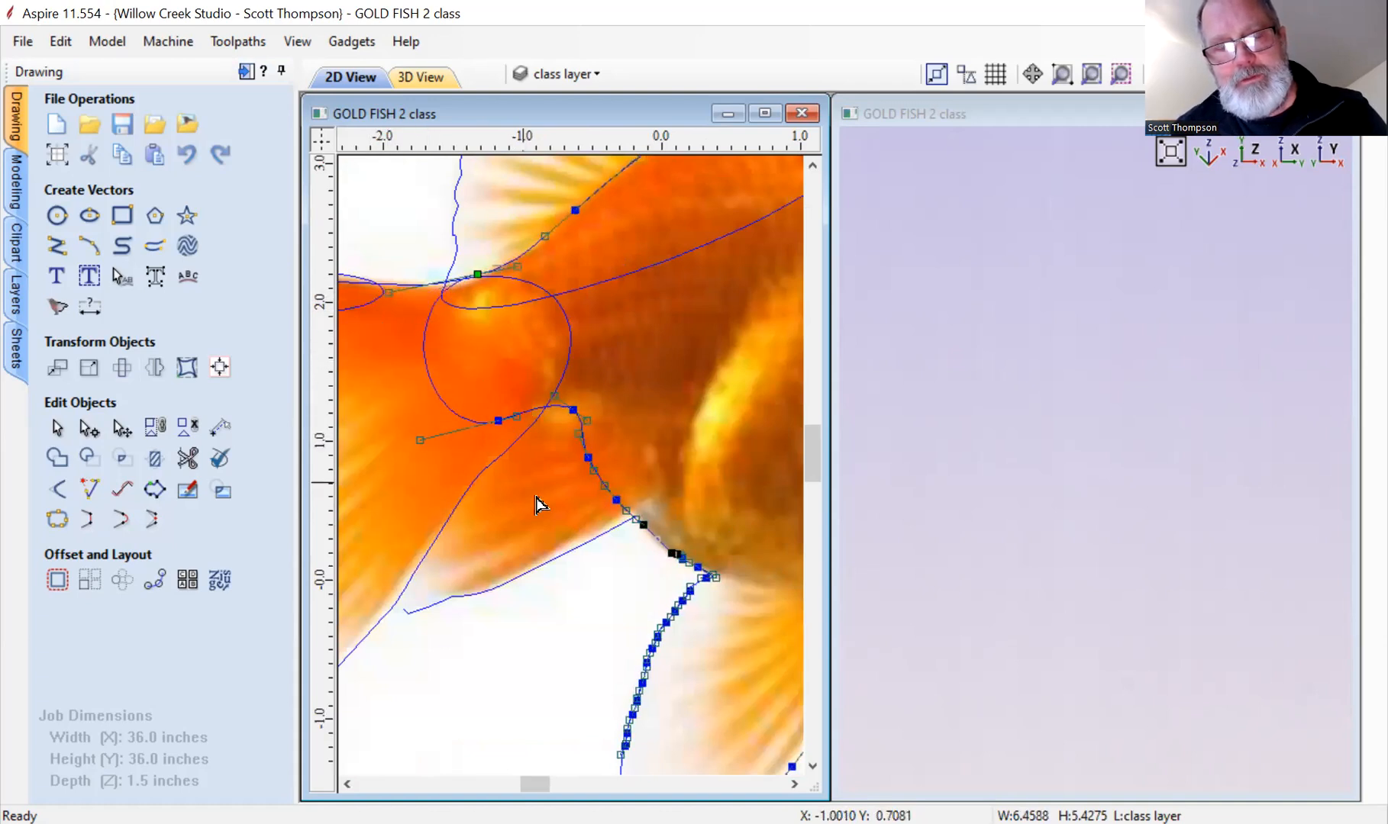
Cut the body outline at both ends of the belly fin's base so the fin becomes a separate open vector.
scroll(551, 538, "down", 1)
scroll(551, 539, "down", 2)
left_click(554, 529)
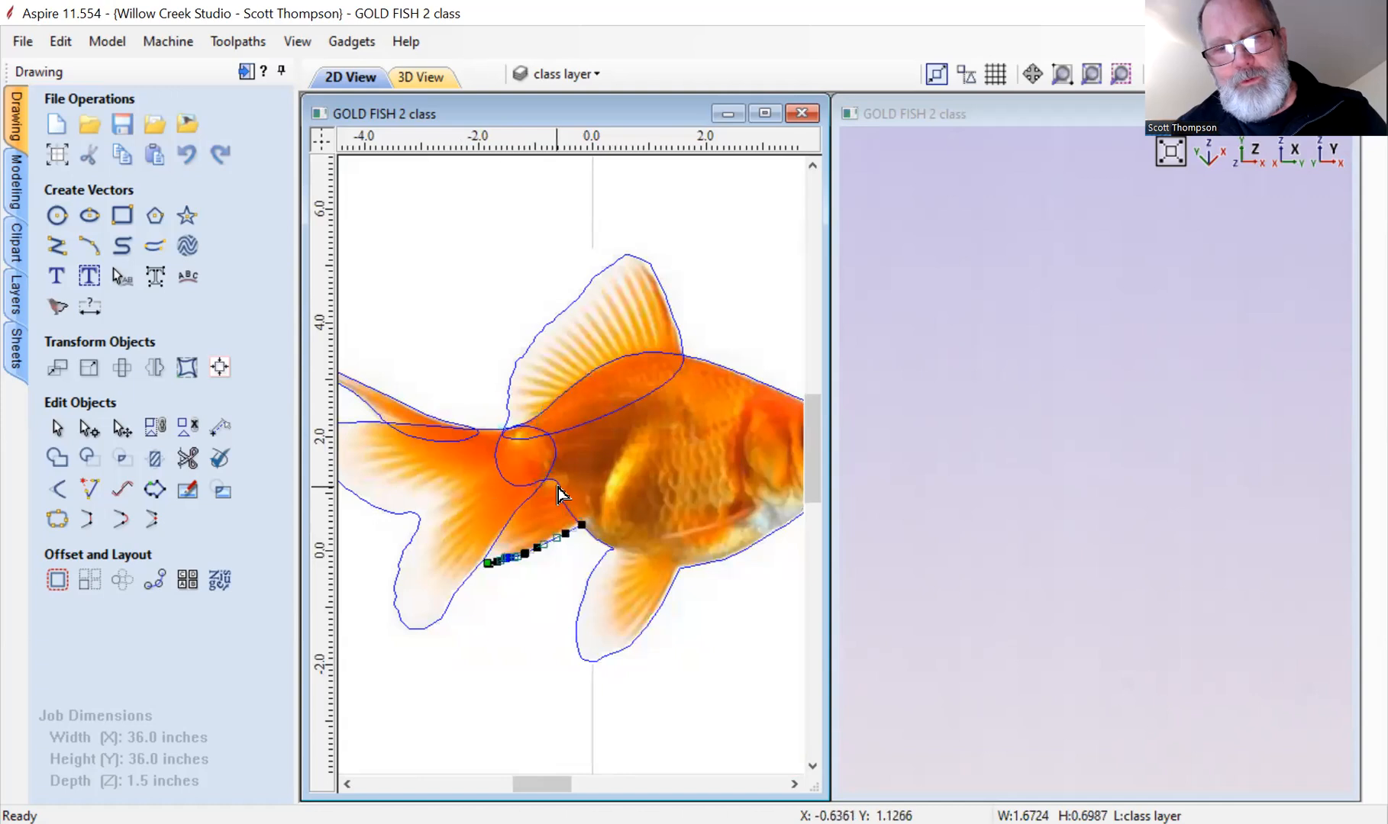
scroll(534, 542, "down", 2)
scroll(539, 539, "up", 3)
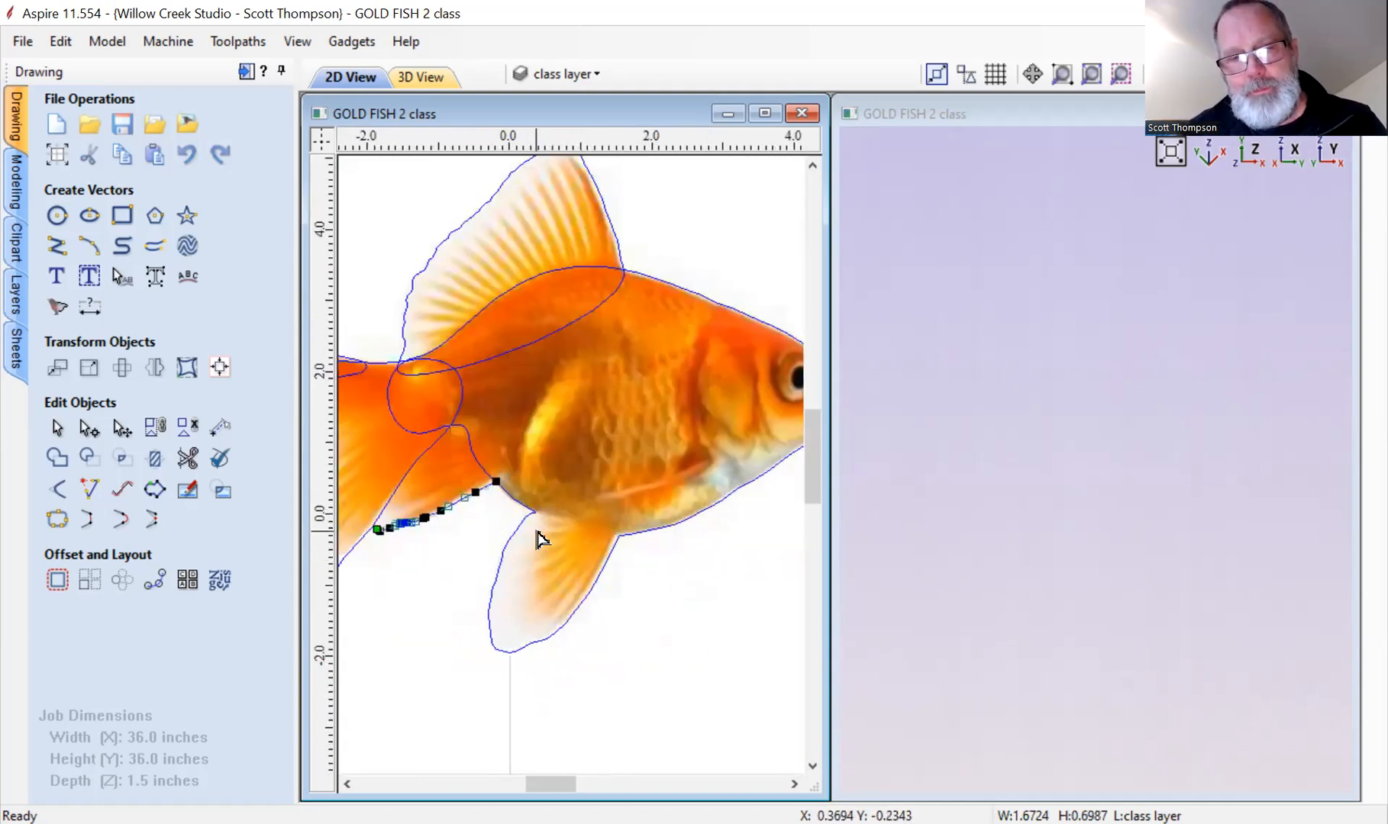
scroll(534, 527, "up", 2)
left_click(547, 505)
scroll(535, 496, "up", 4)
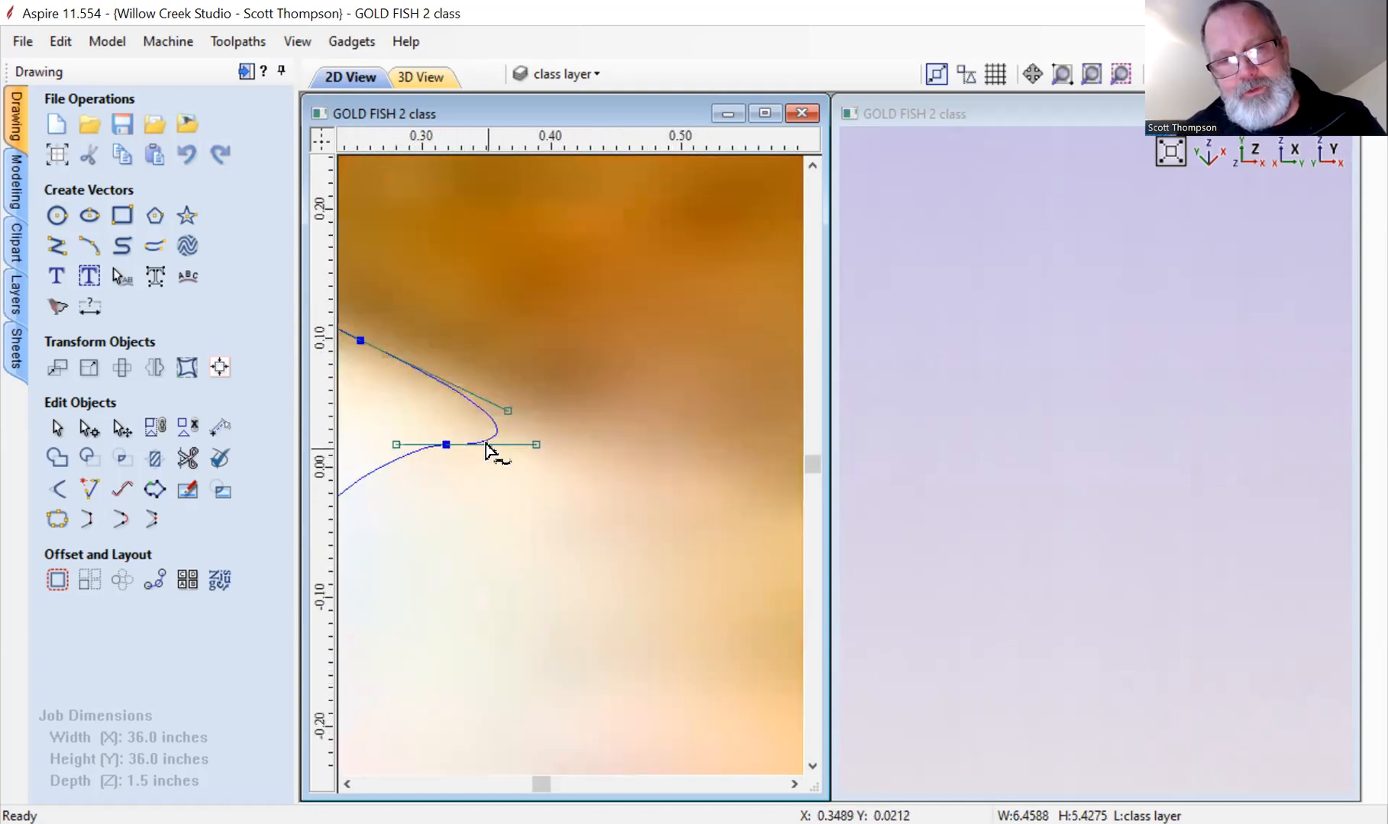
scroll(457, 412, "down", 5)
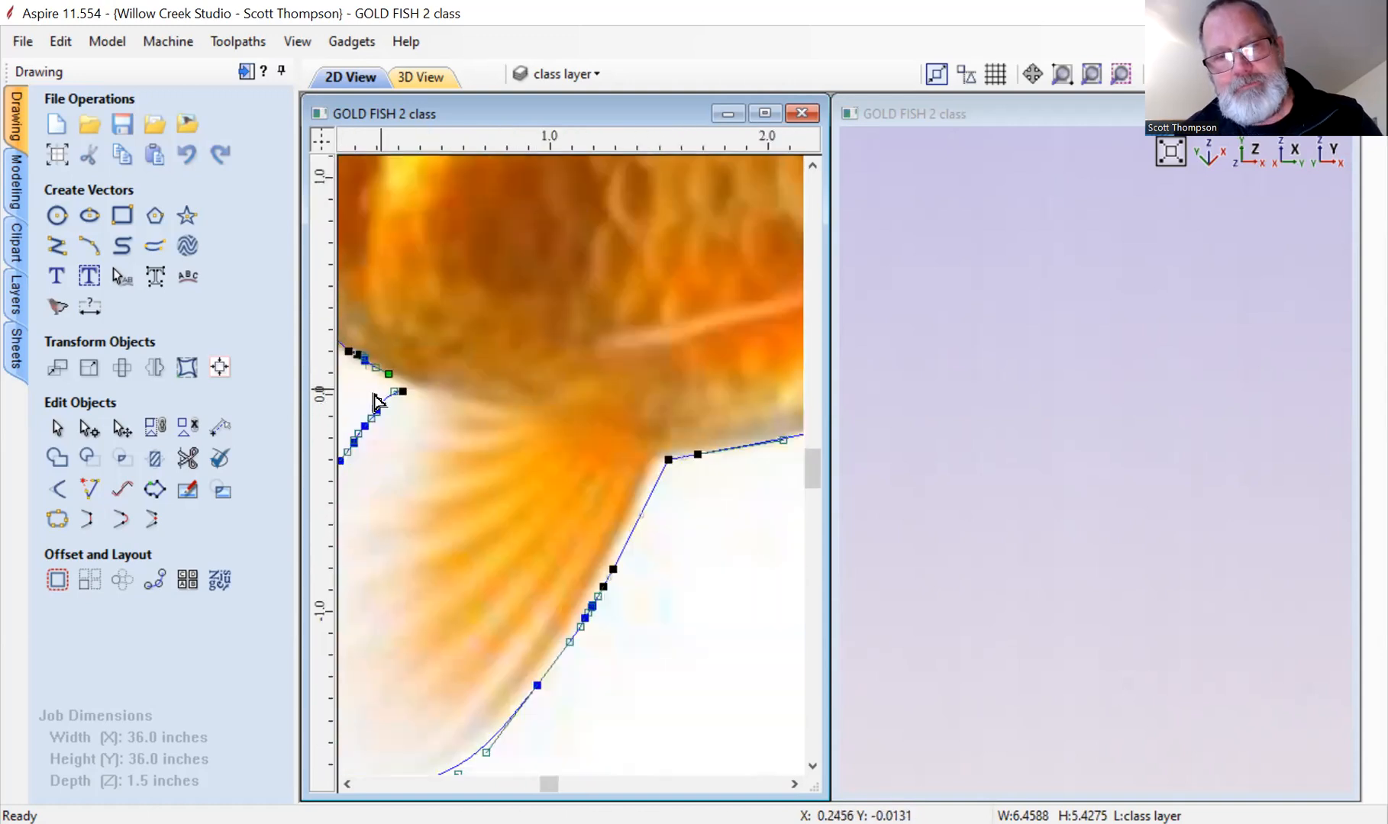
scroll(608, 453, "up", 2)
key("d")
scroll(649, 471, "down", 2)
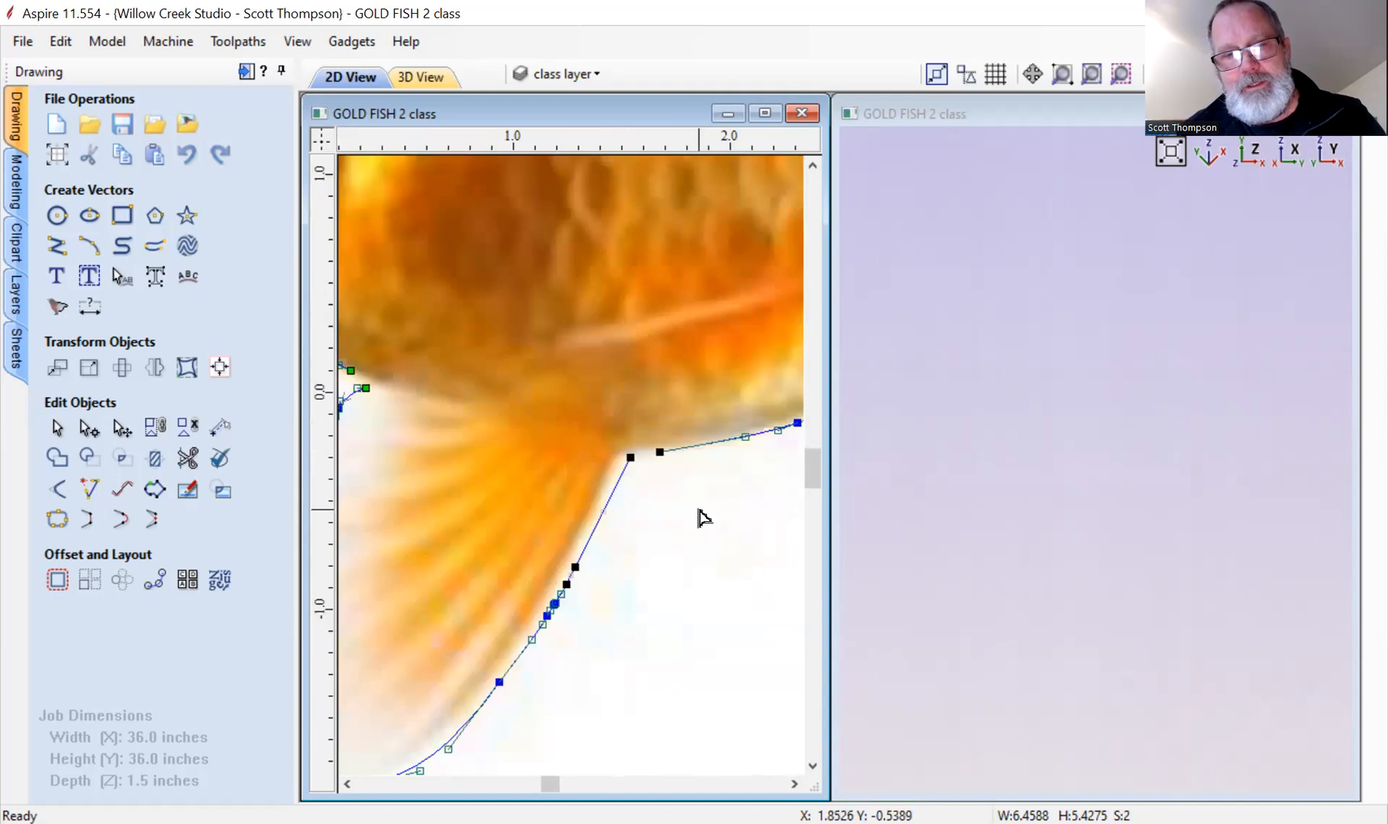
Close the open belly fin outline with a smooth curve and pull its rear handle down along the belly edge.
left_click(704, 518)
left_click(618, 496)
scroll(653, 505, "down", 2)
left_click(119, 519)
scroll(534, 475, "up", 3)
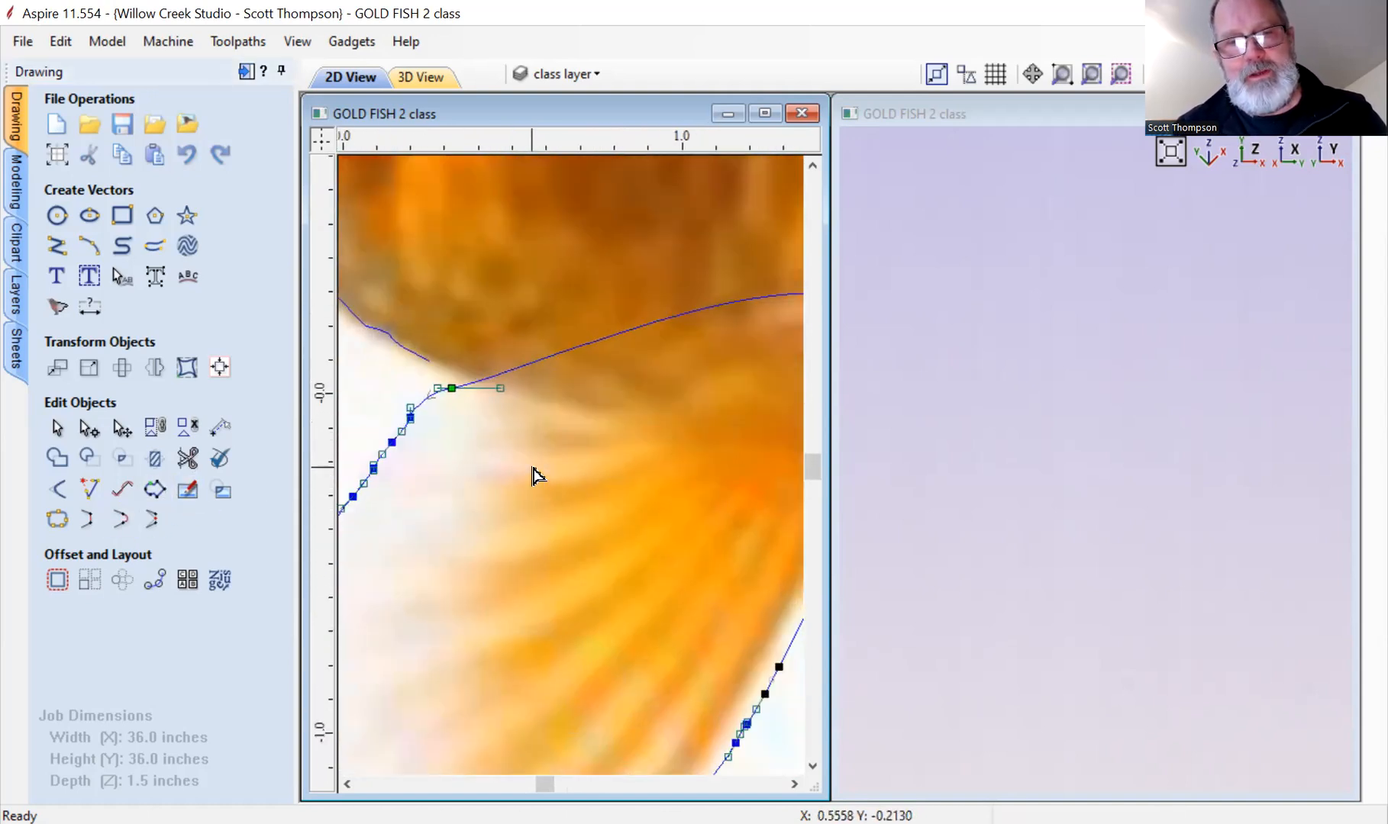
left_click_drag(502, 386, 703, 436)
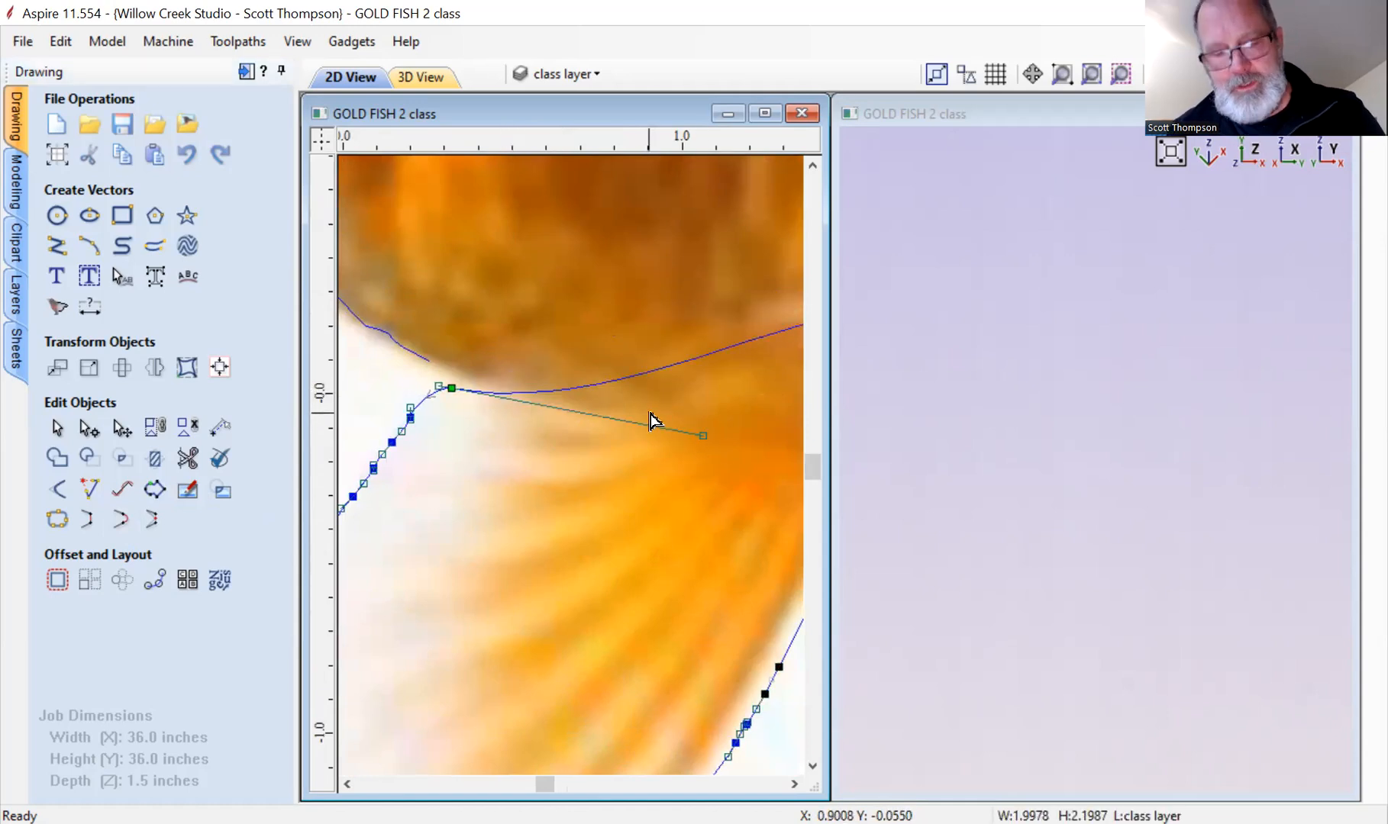
Insert two nodes on the belly fin's closing curve, raise one into the body, and shorten the handle at the fin's front corner.
left_click(627, 393)
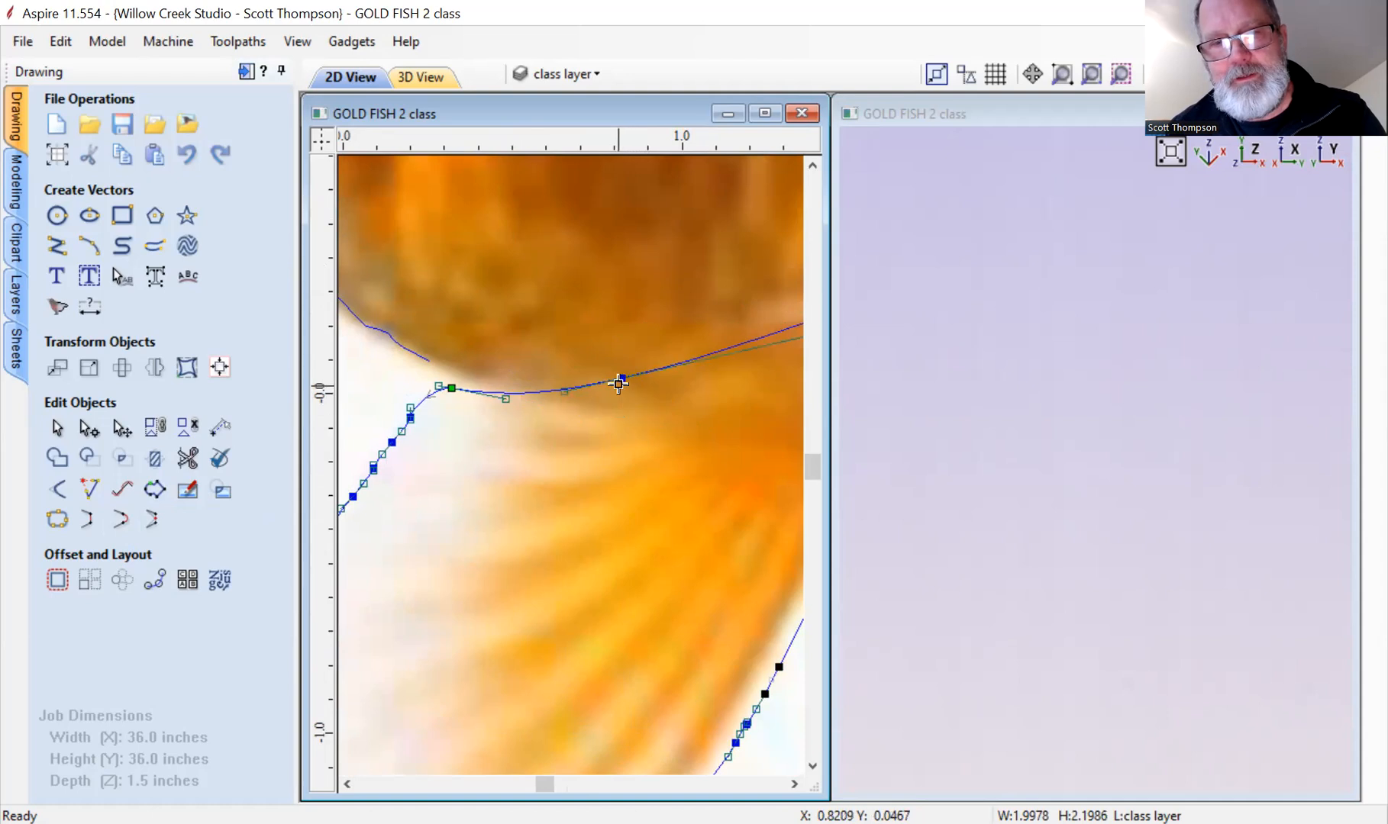
left_click_drag(694, 380, 608, 343)
scroll(502, 449, "down", 3)
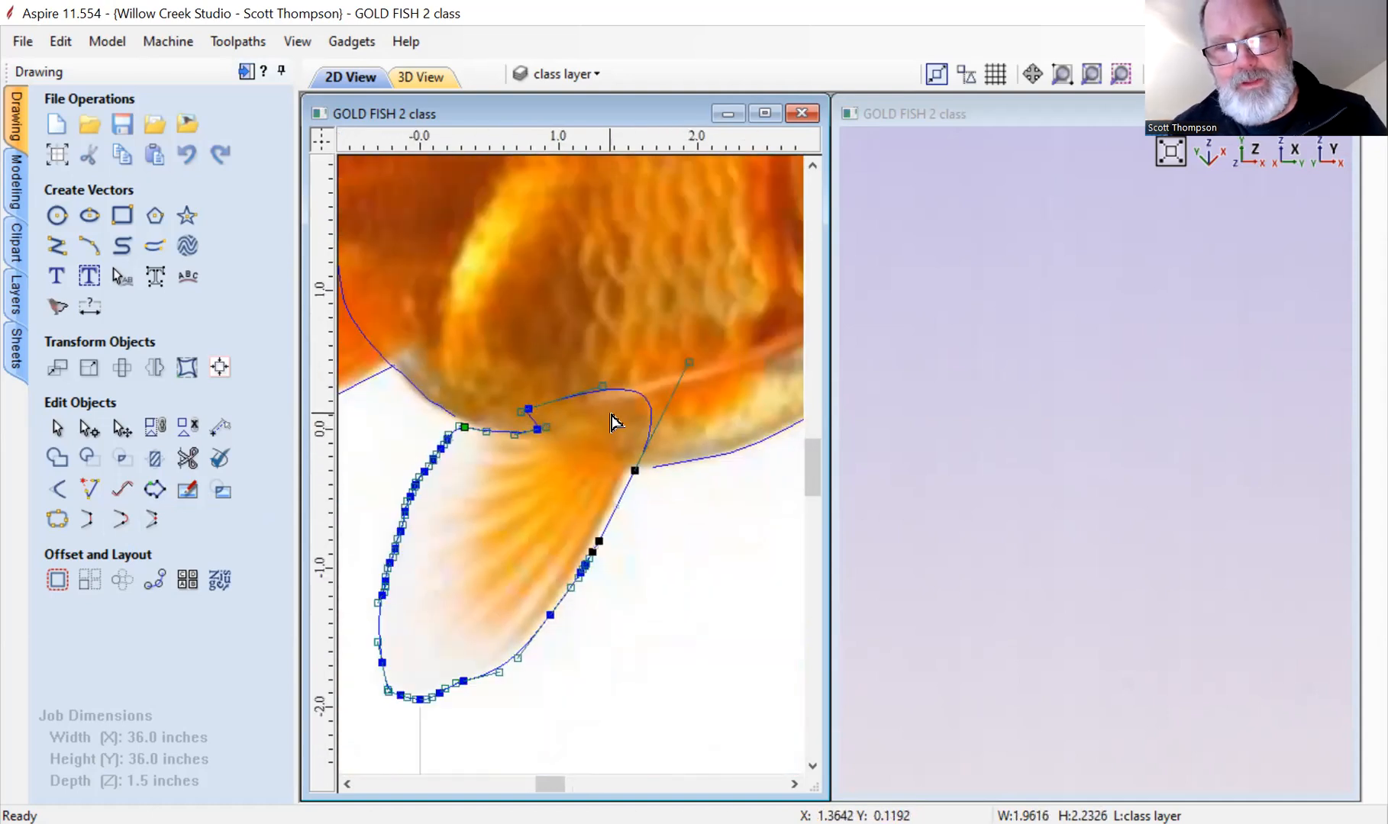
left_click_drag(686, 363, 663, 430)
Insert a node to round the front of the belly fin's closing curve, and move the front corner node onto the fin's edge.
scroll(624, 435, "up", 3)
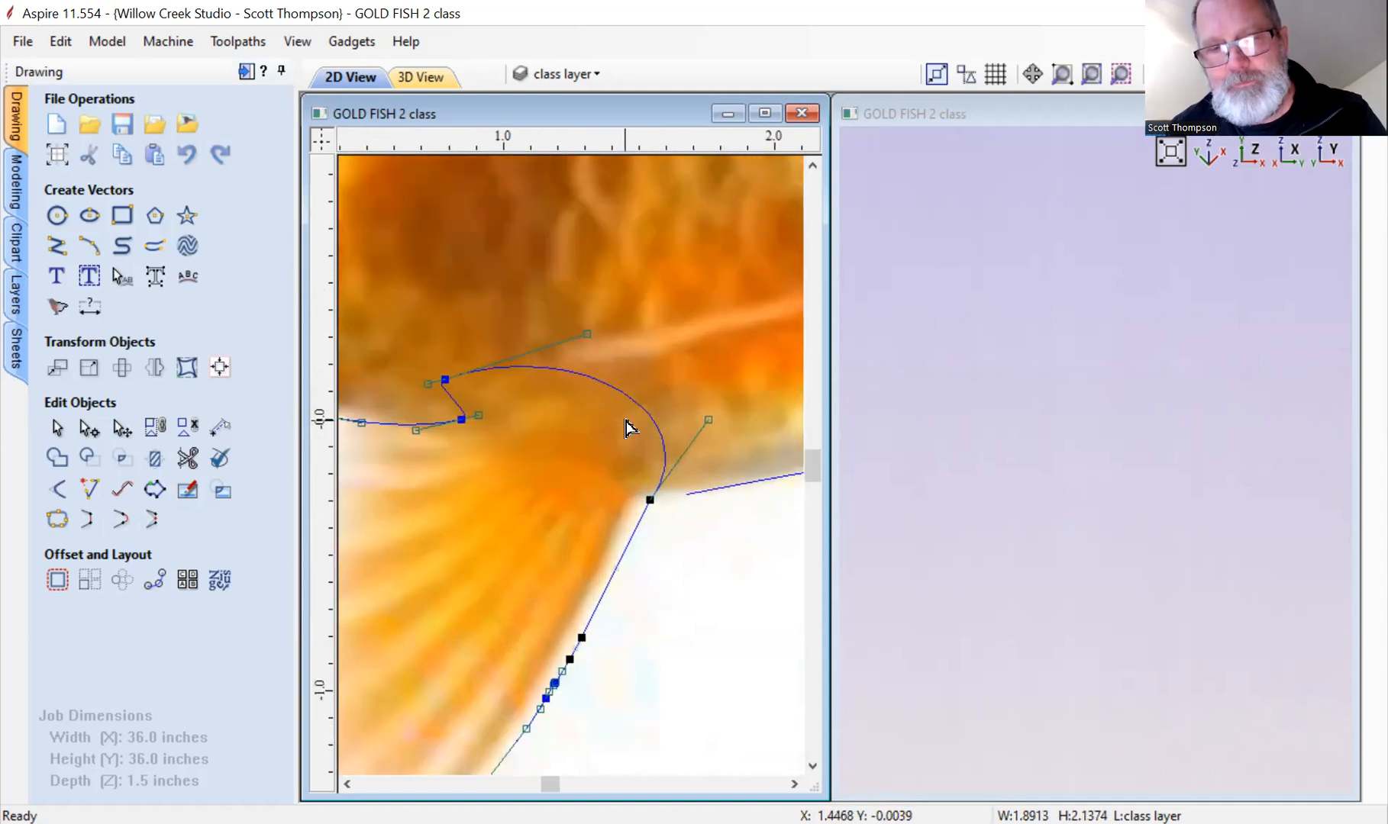
key("p")
left_click_drag(632, 400, 651, 393)
left_click_drag(525, 355, 533, 365)
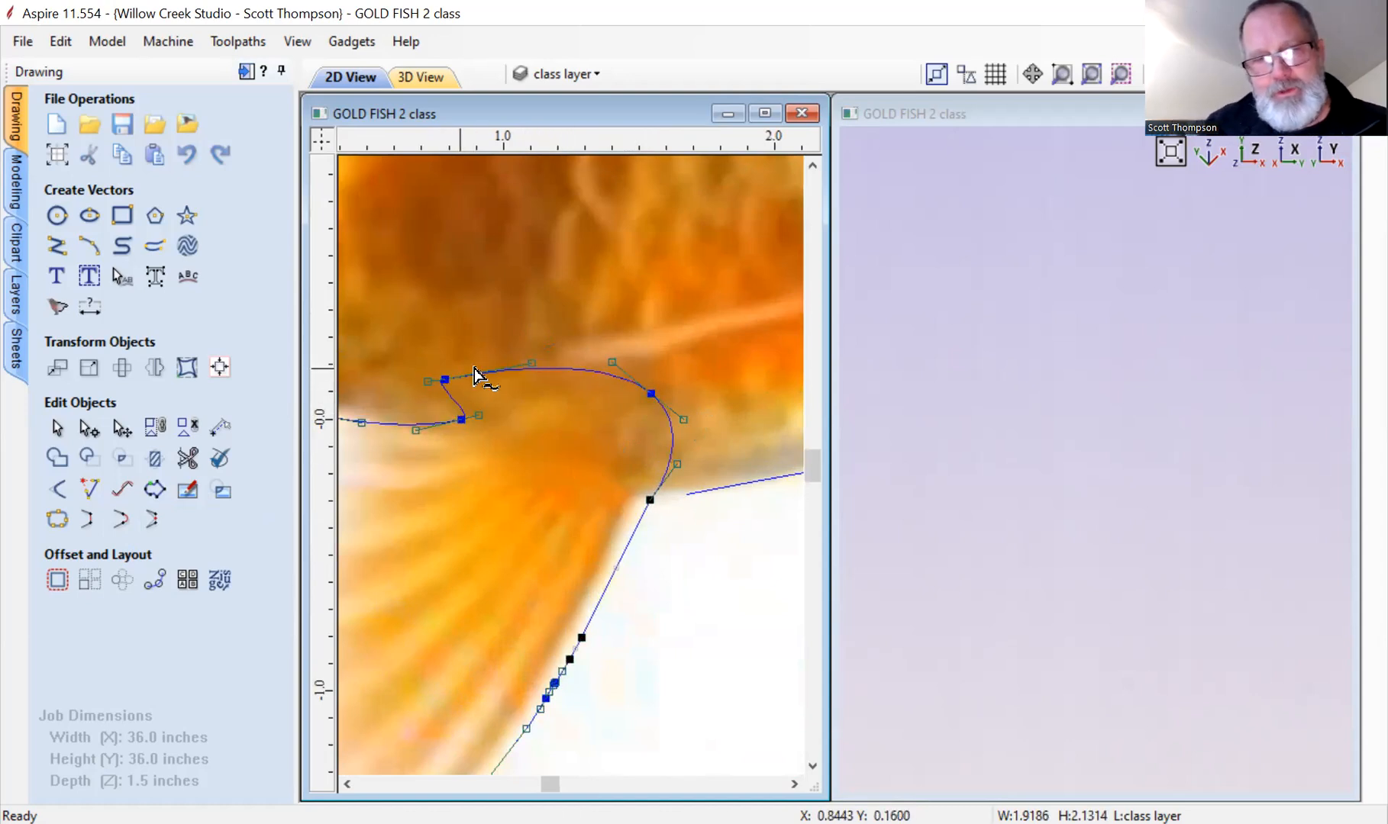
left_click_drag(655, 500, 632, 500)
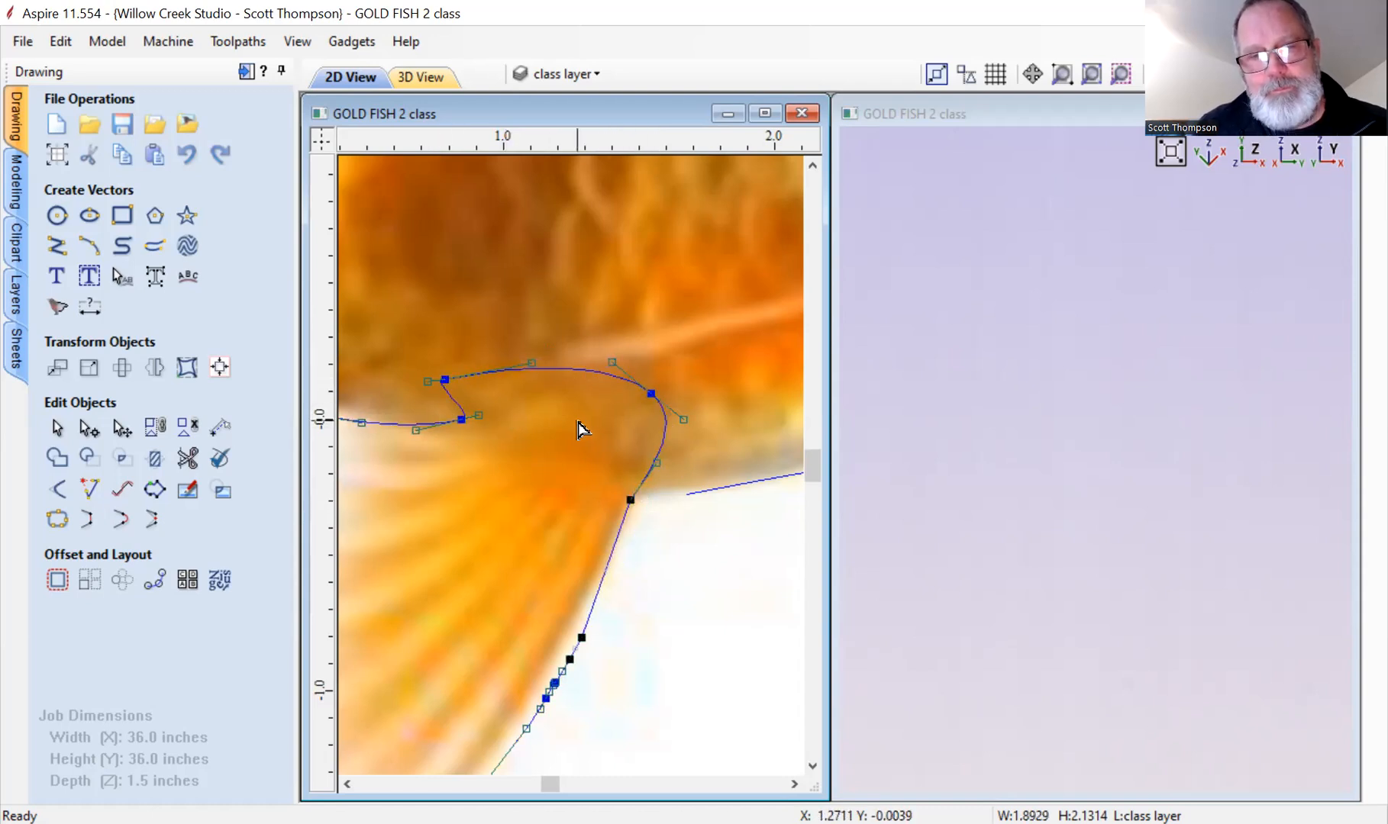
Close the body outline across the belly fin with a smooth curve and adjust its handles to overlap the fin's base.
scroll(657, 561, "down", 3)
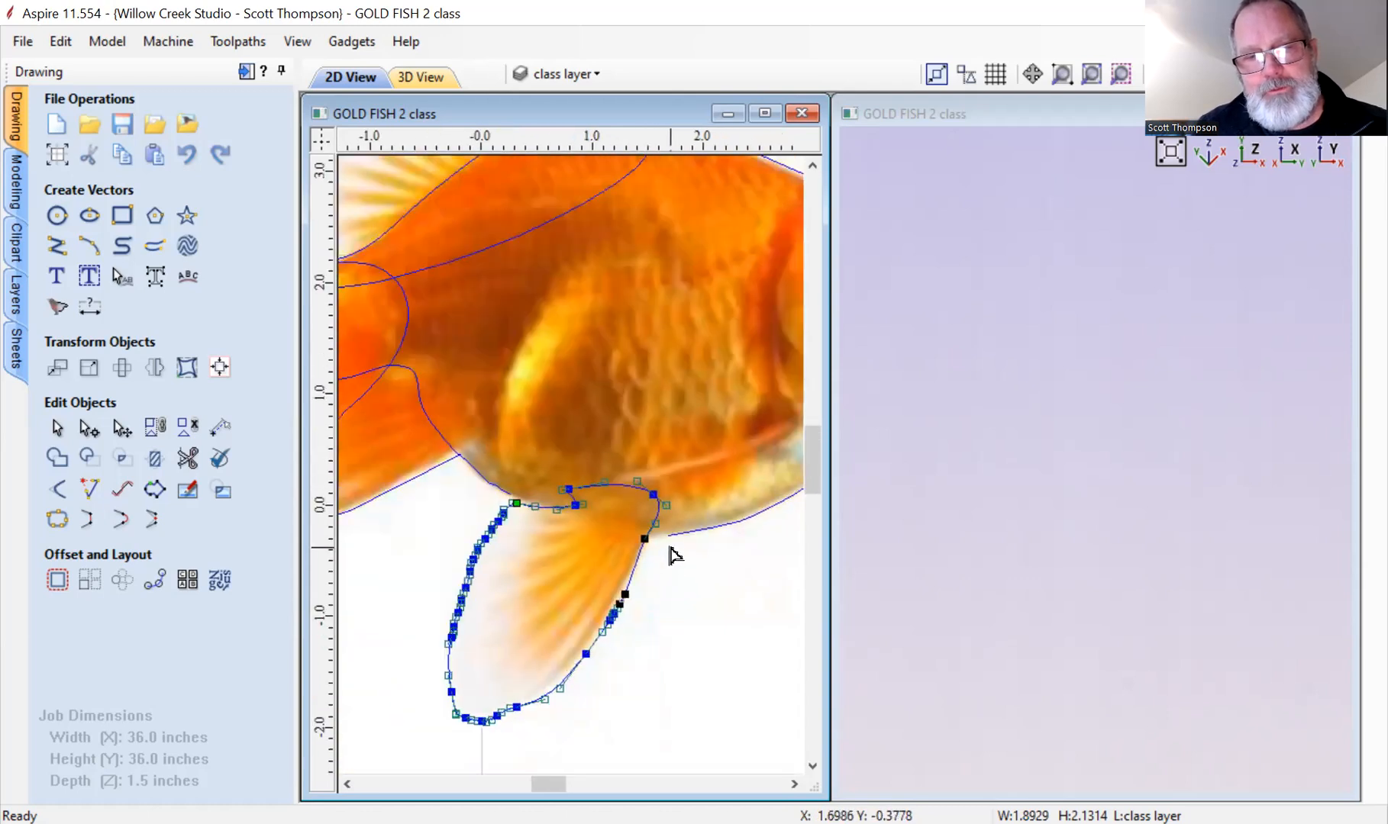
left_click(677, 537)
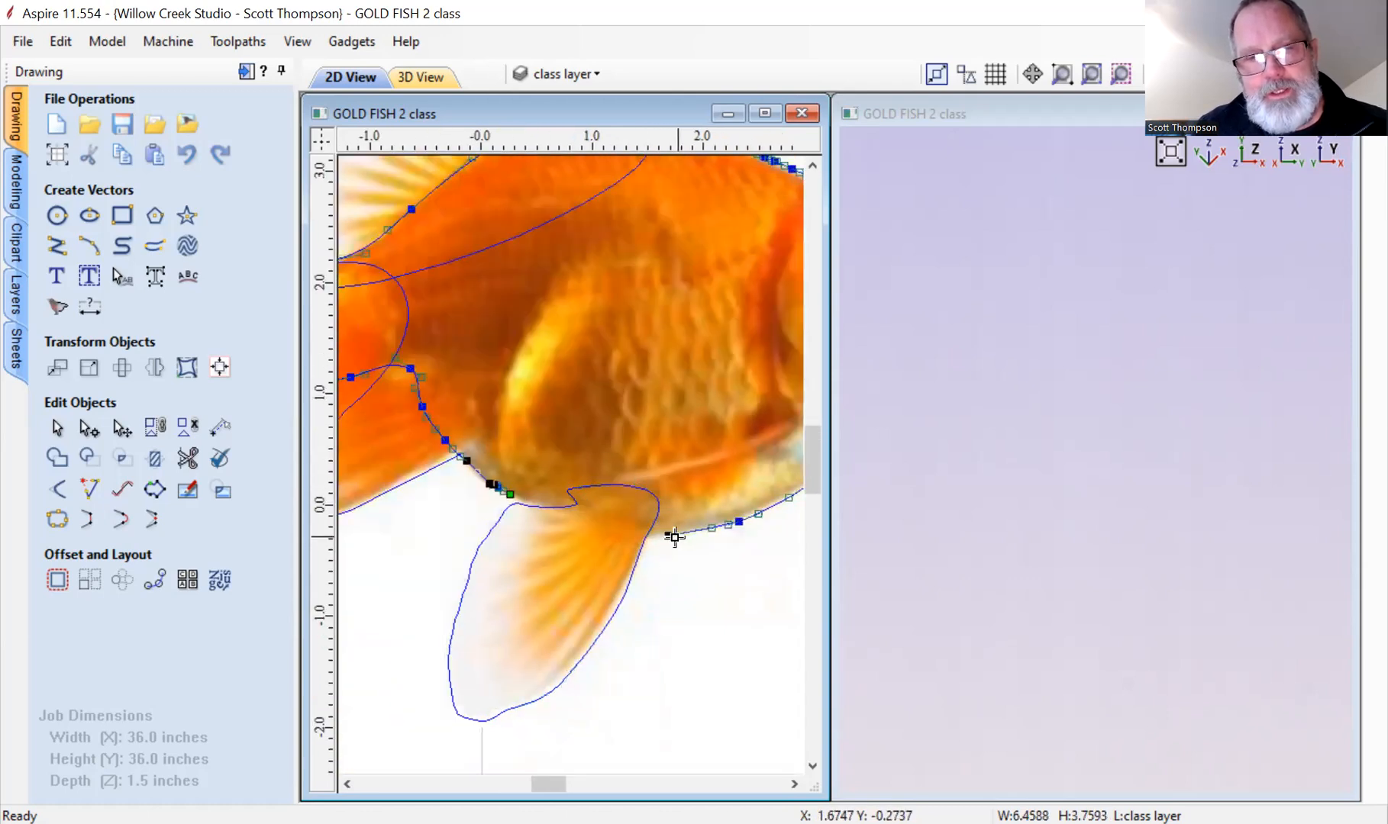
left_click(120, 519)
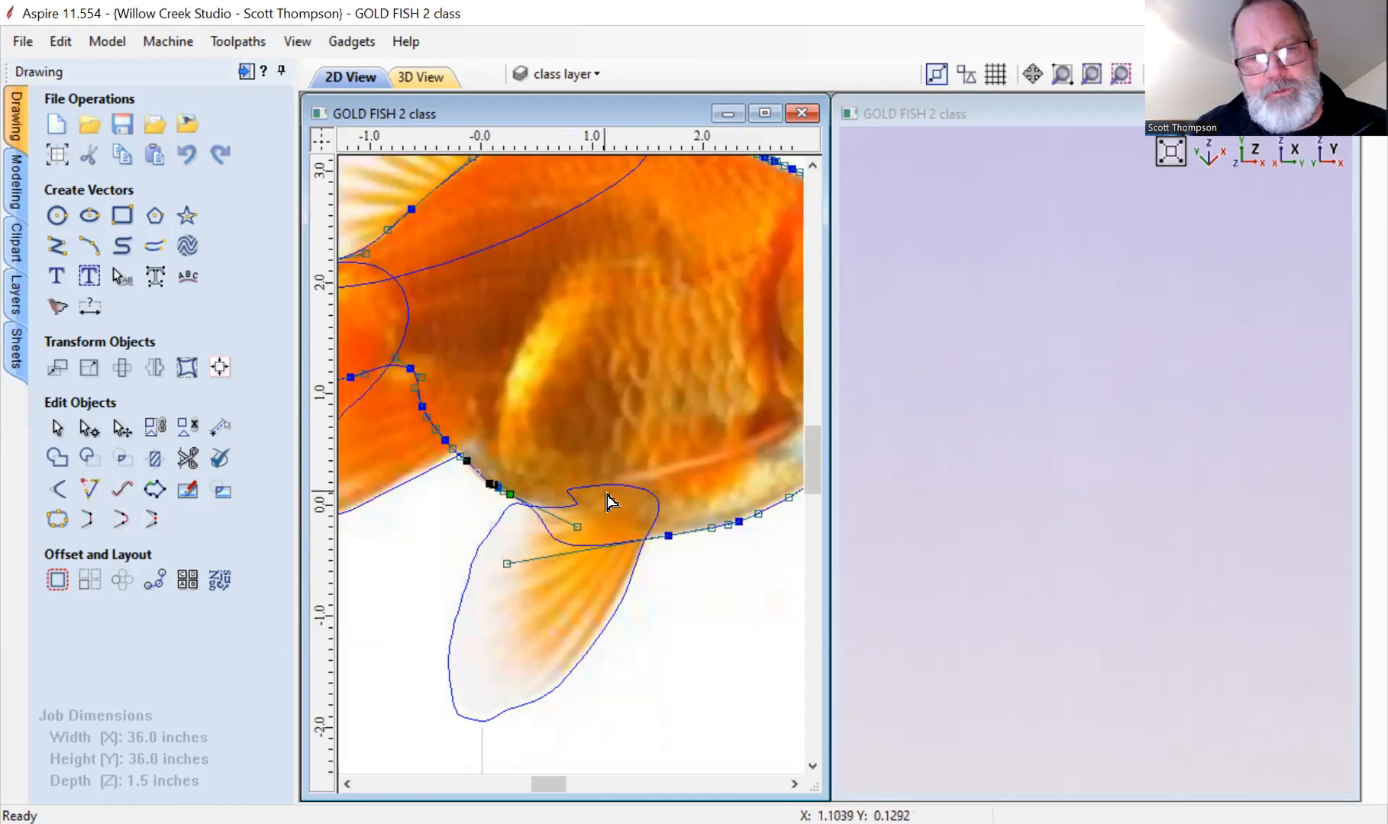
left_click(506, 568)
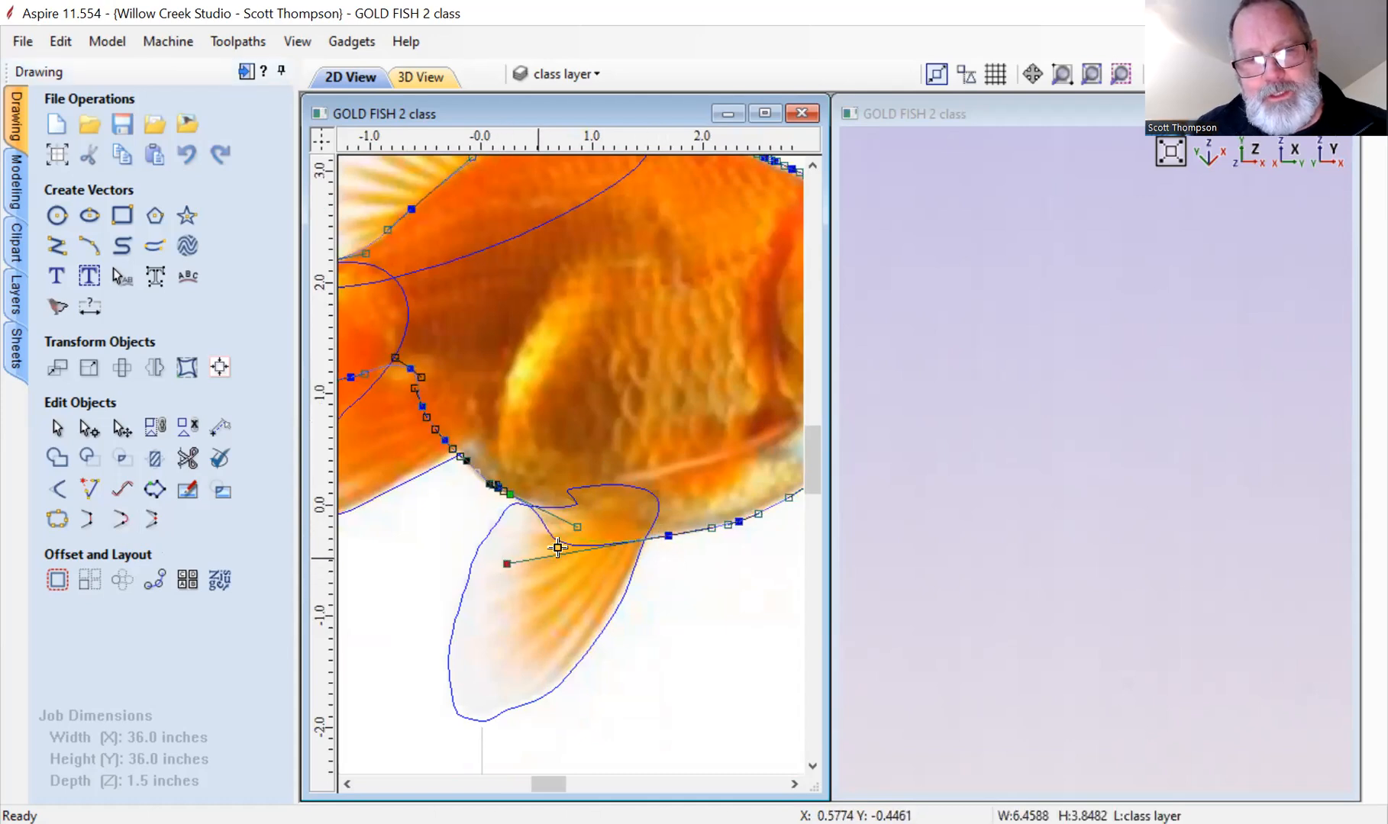
scroll(565, 561, "up", 2)
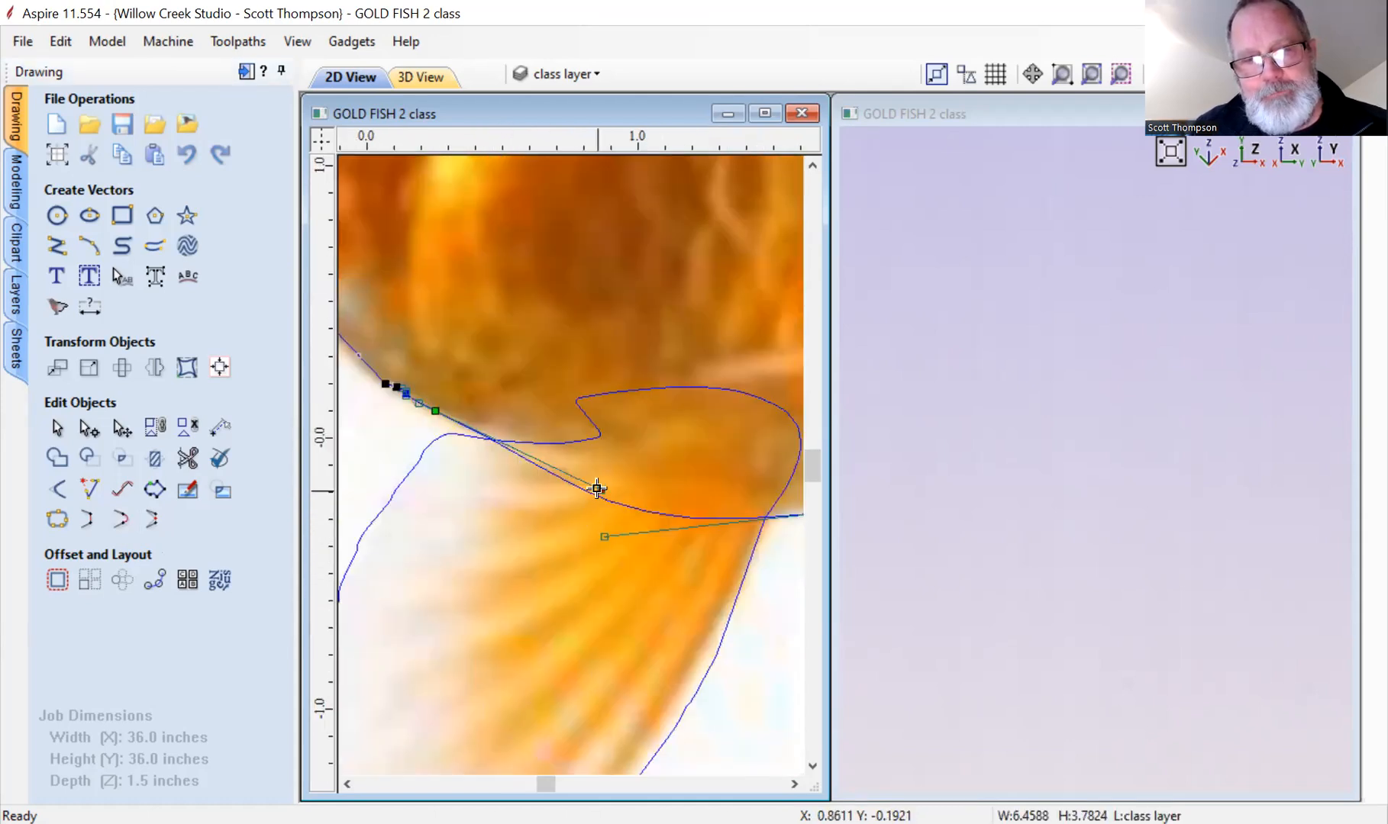
mouse_move(603, 542)
left_mouse_down()
mouse_move(599, 505)
mouse_move(598, 518)
left_mouse_up()
scroll(516, 564, "down", 5)
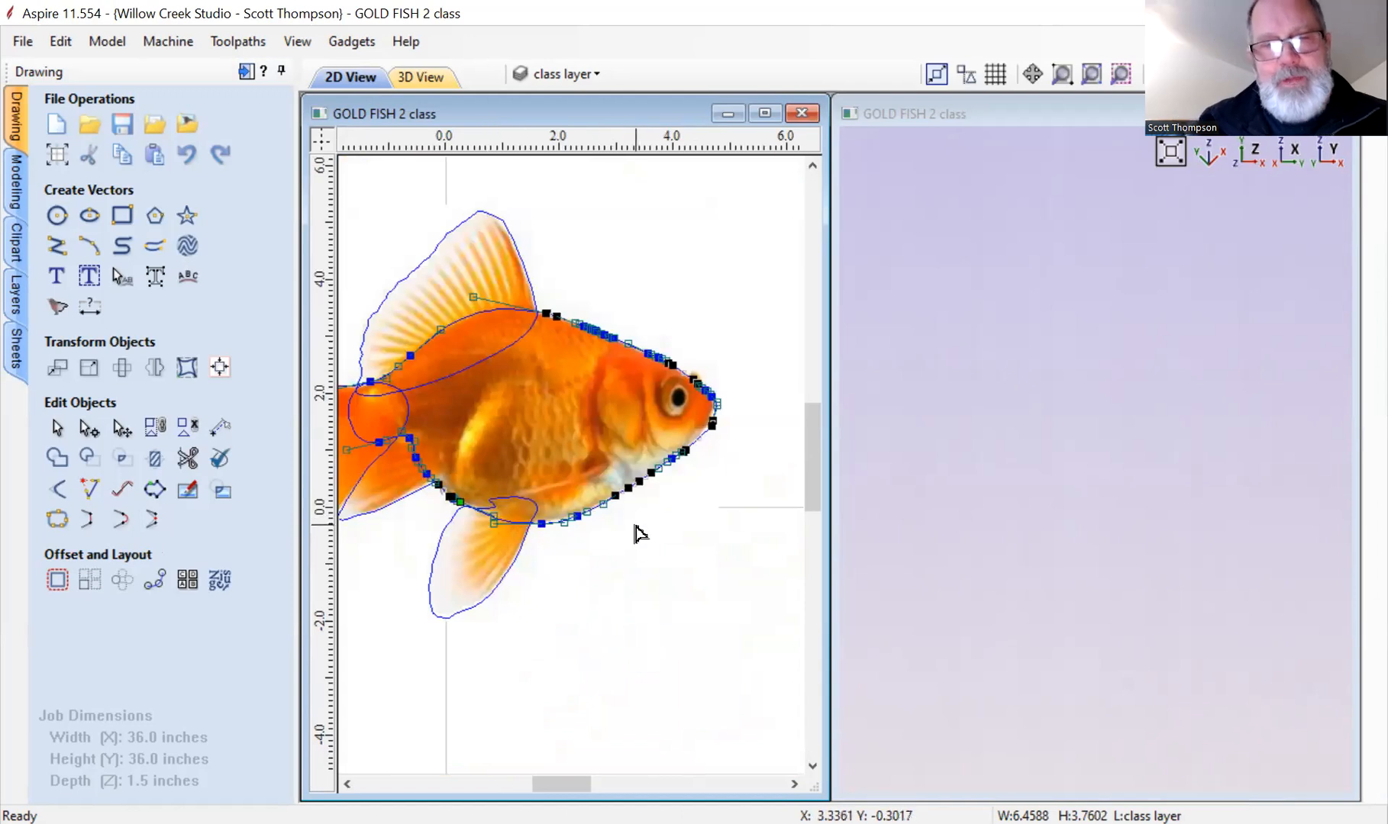
left_click(644, 563)
scroll(653, 559, "down", 1)
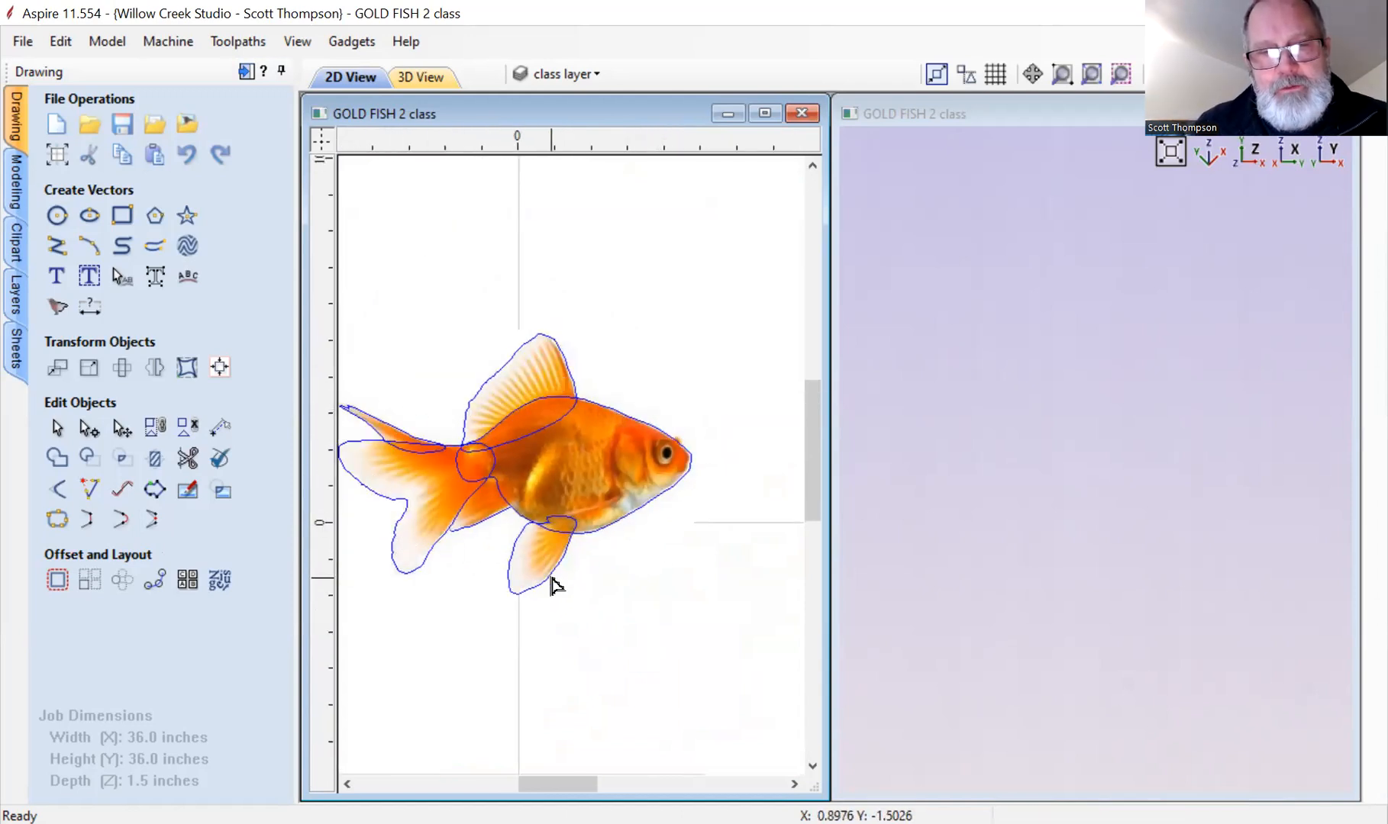
Close the open rear underside fin outline with a smooth curve and adjust both end handles so it overlaps the tail base and body.
scroll(461, 526, "up", 2)
left_click(470, 541)
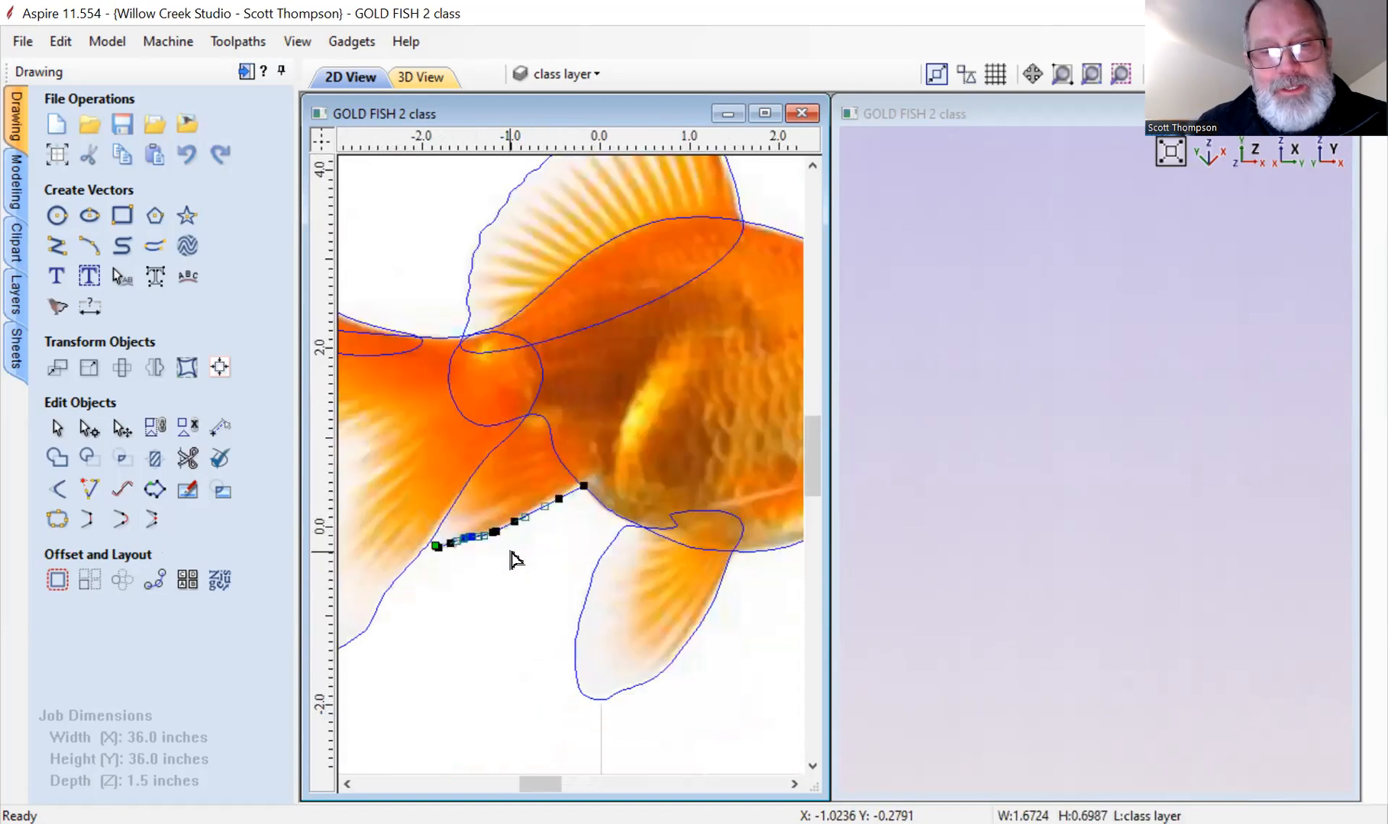
left_click(120, 522)
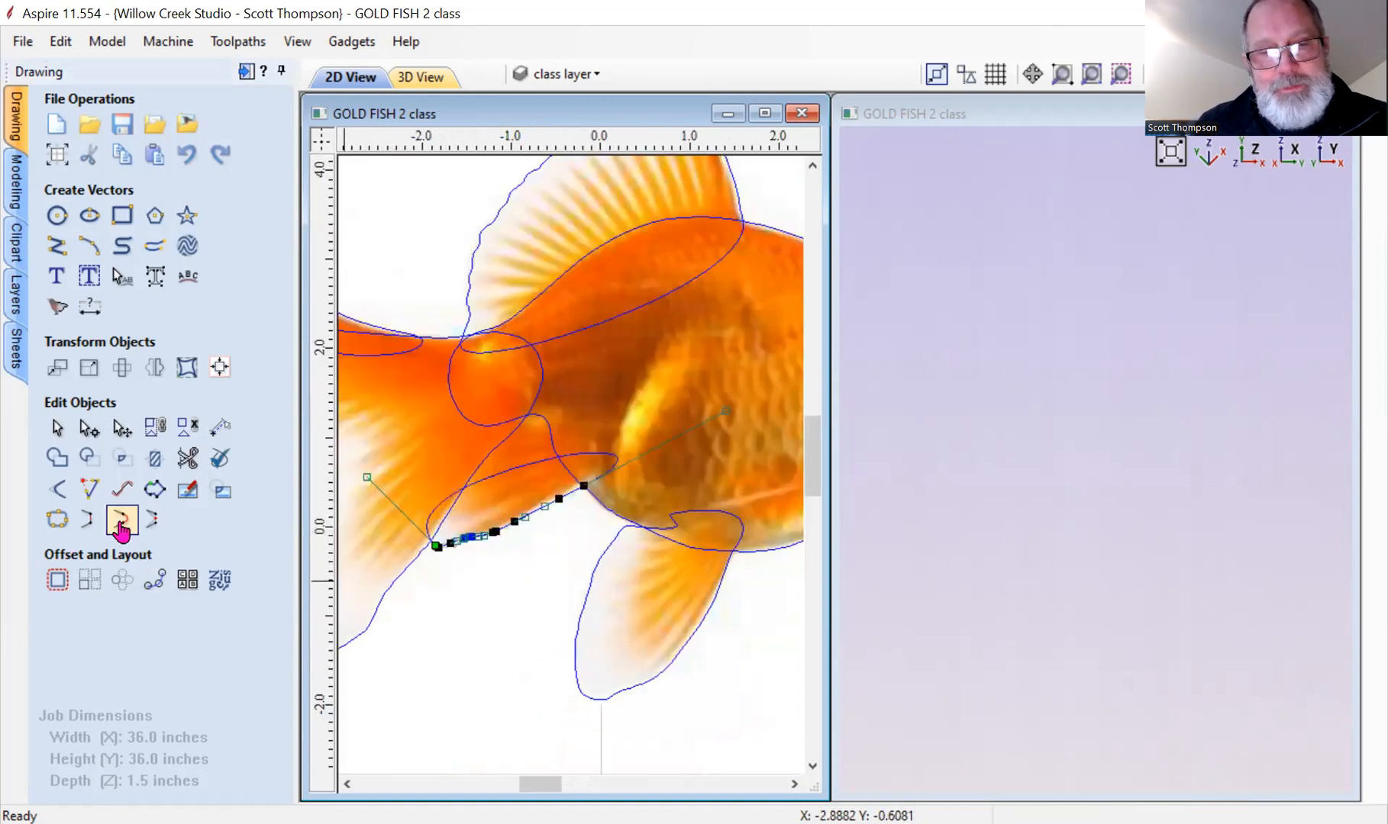
left_click_drag(367, 478, 362, 334)
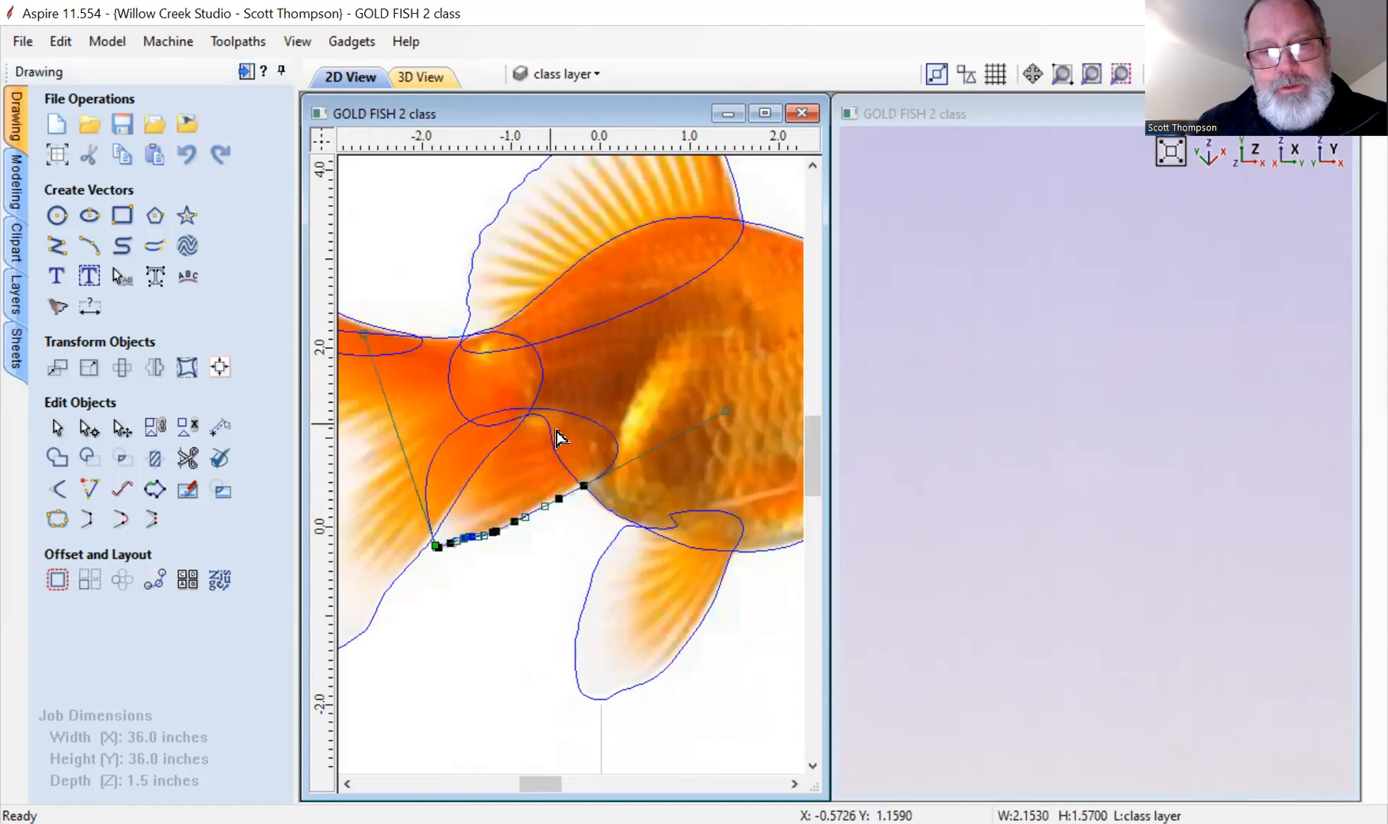
left_click_drag(725, 412, 657, 412)
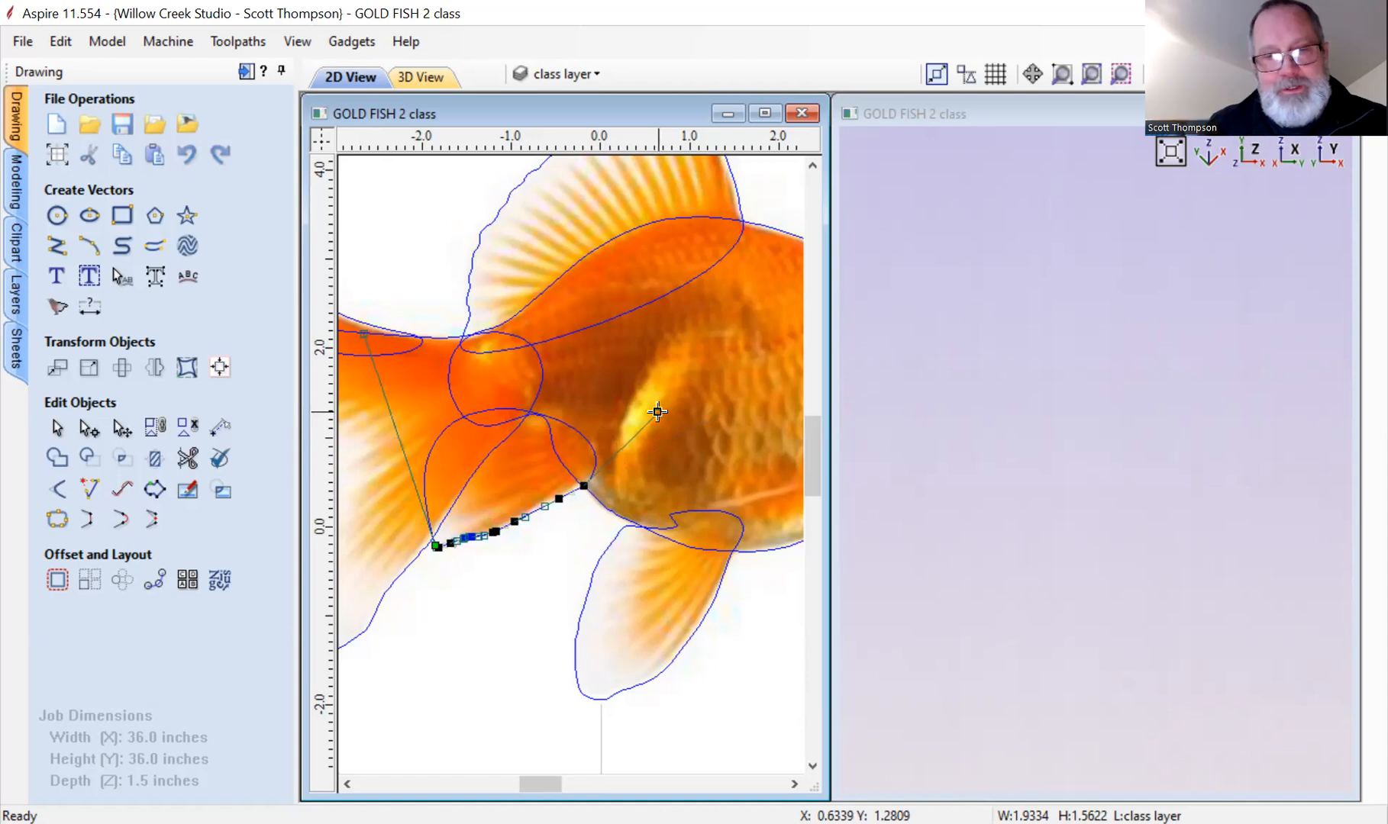
left_click(490, 592)
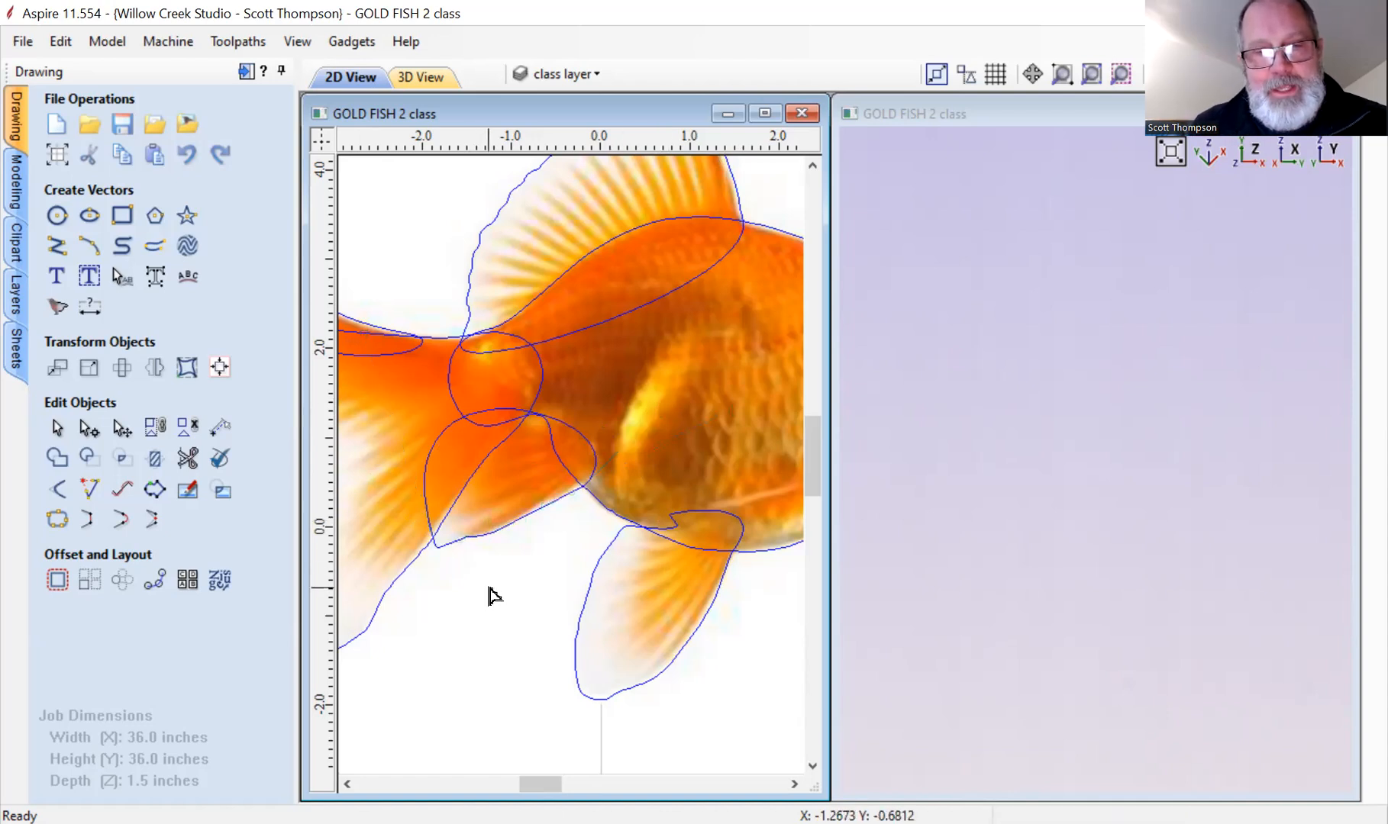
scroll(474, 551, "down", 3)
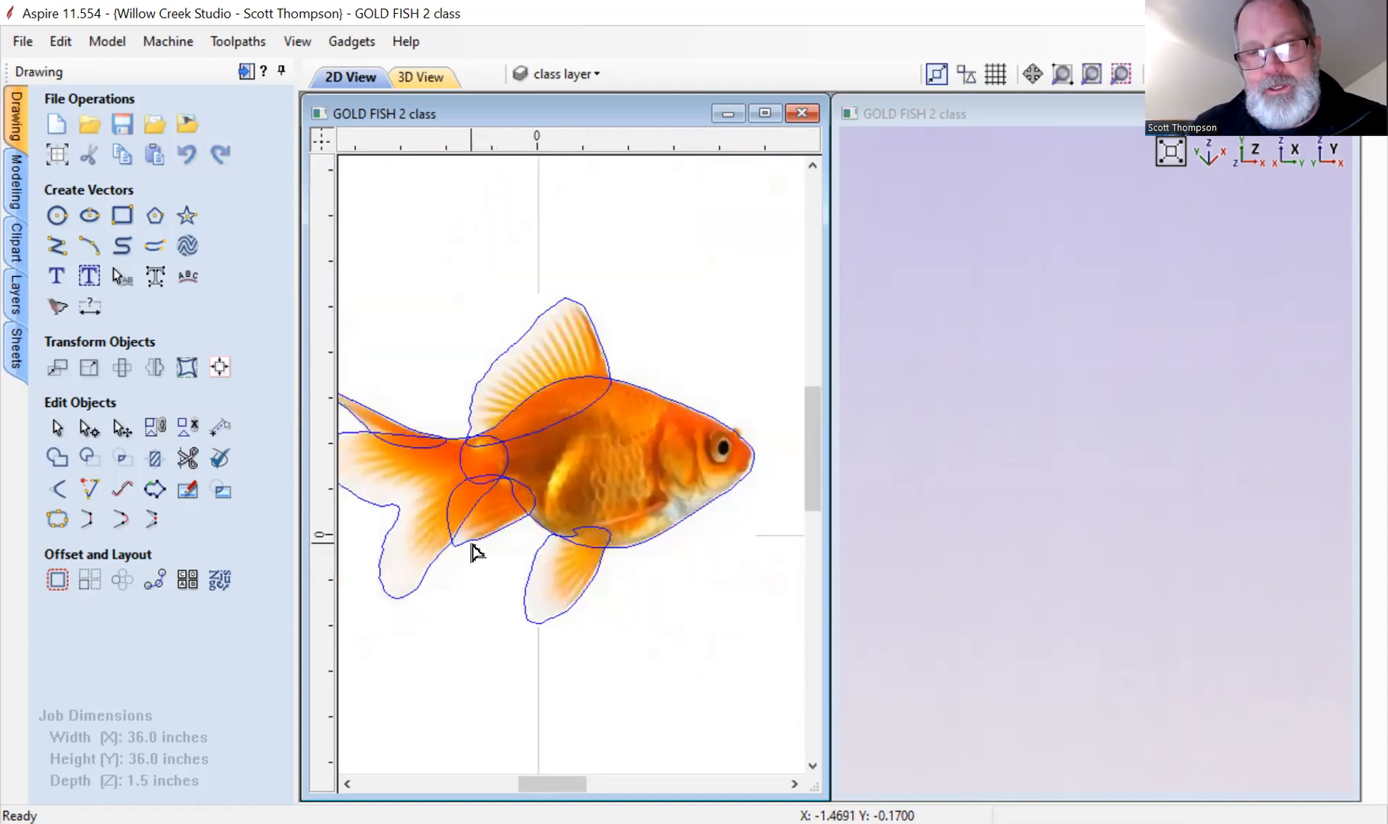
Draw a closed freehand vector around the small side fin behind the gill, then finish the freehand drawing.
scroll(655, 561, "up", 4)
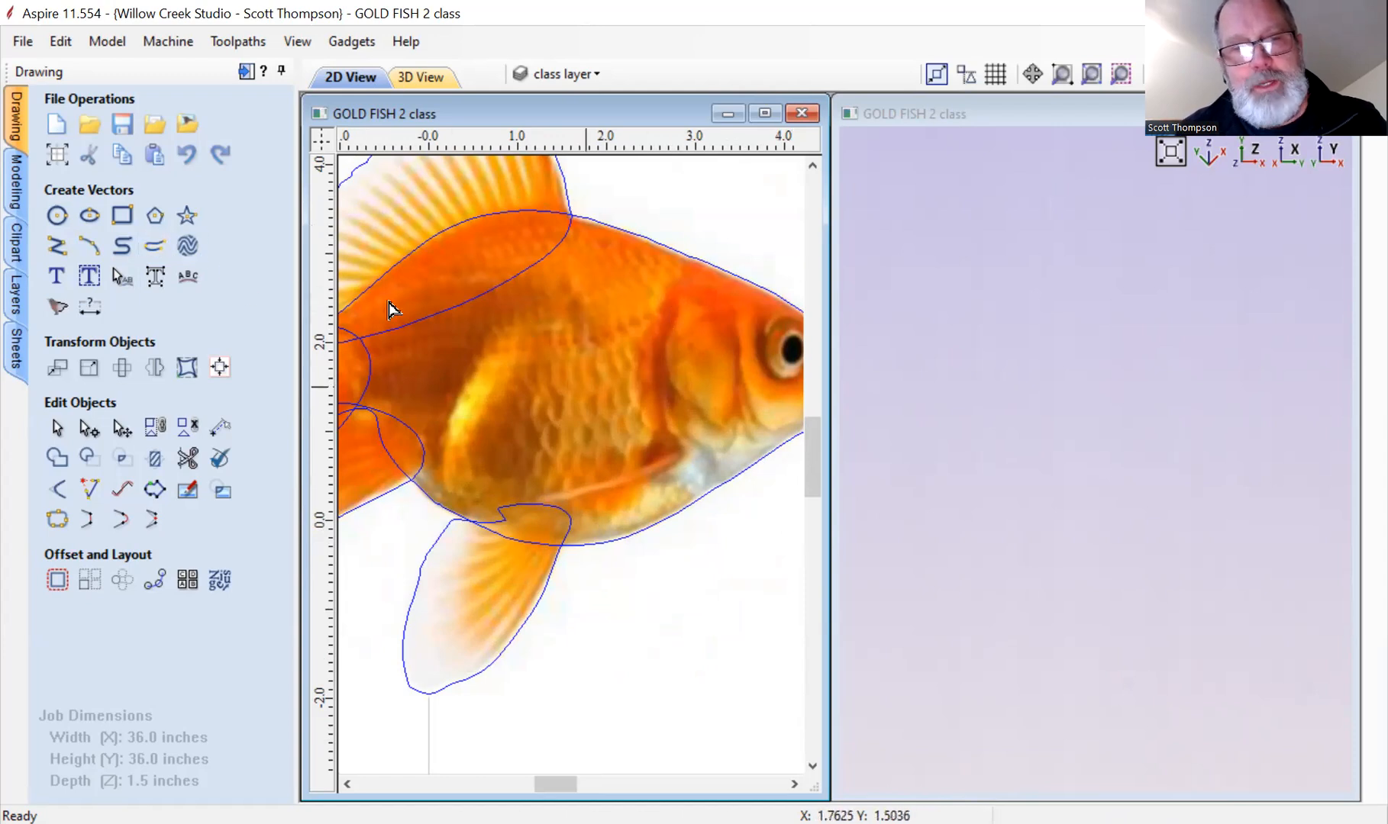
left_click(154, 245)
mouse_move(676, 452)
left_mouse_down()
mouse_move(543, 493)
mouse_move(556, 506)
mouse_move(596, 500)
mouse_move(687, 458)
left_mouse_up()
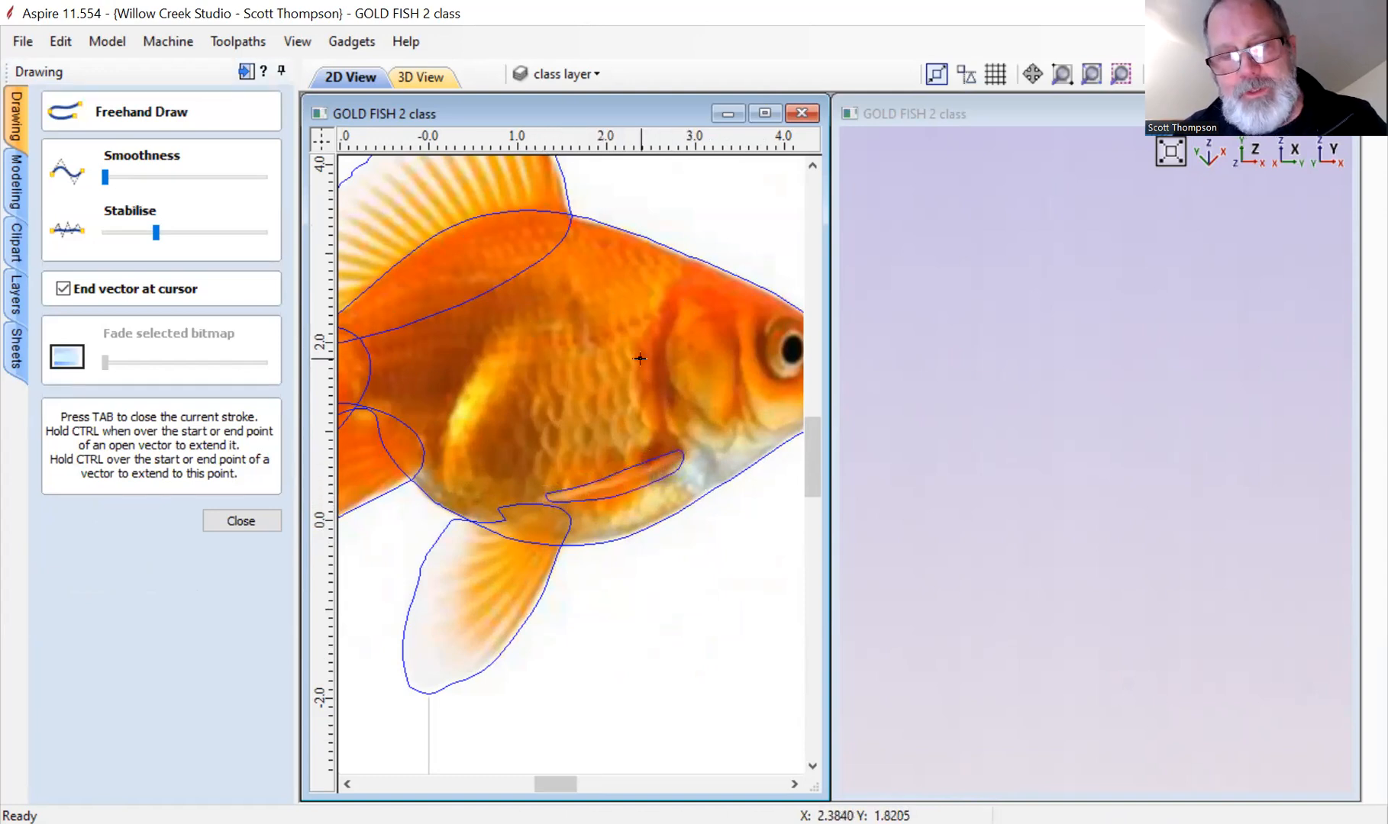
scroll(682, 498, "down", 3)
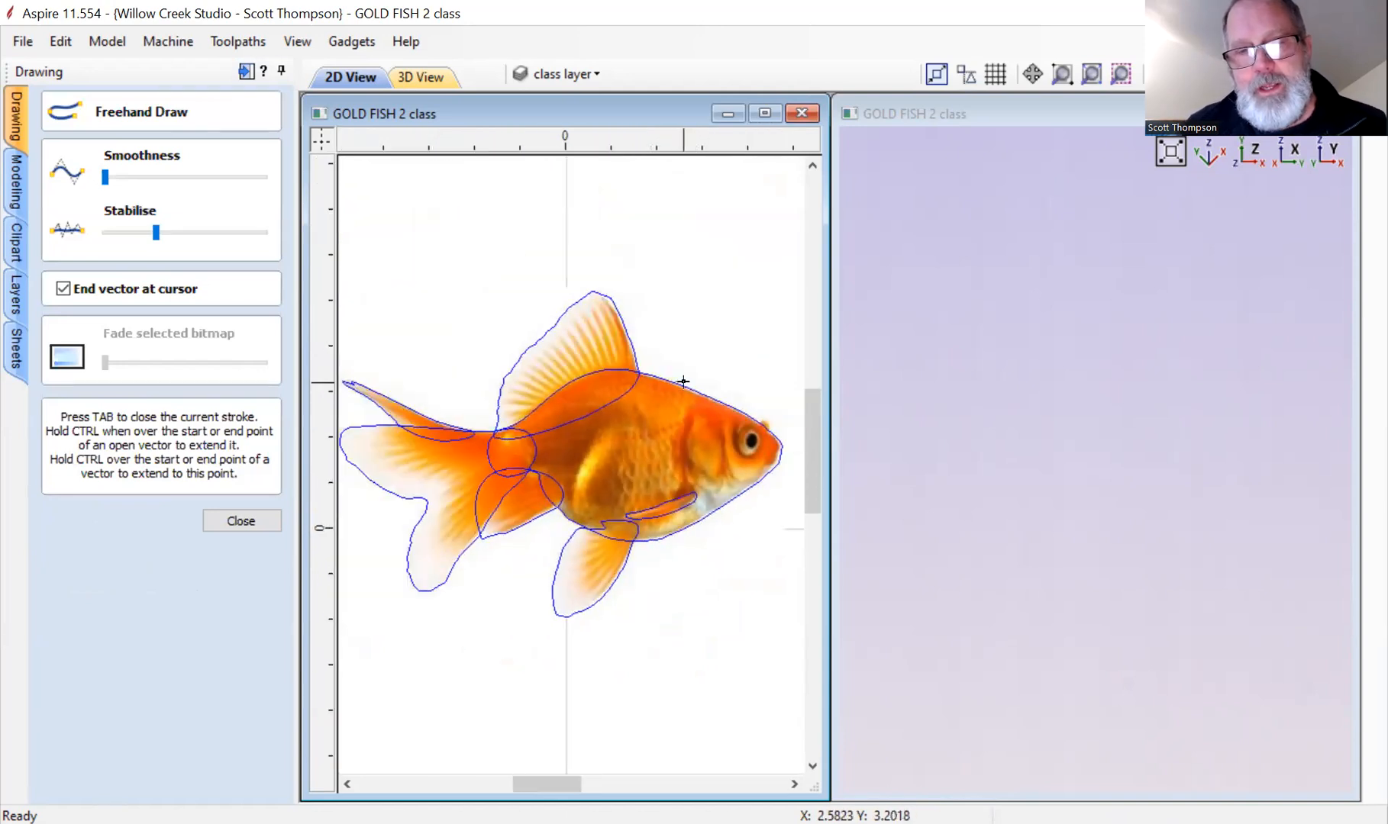
left_click(232, 530)
Copy and paste the body outline, and move the duplicate below the fish.
scroll(706, 386, "up", 2)
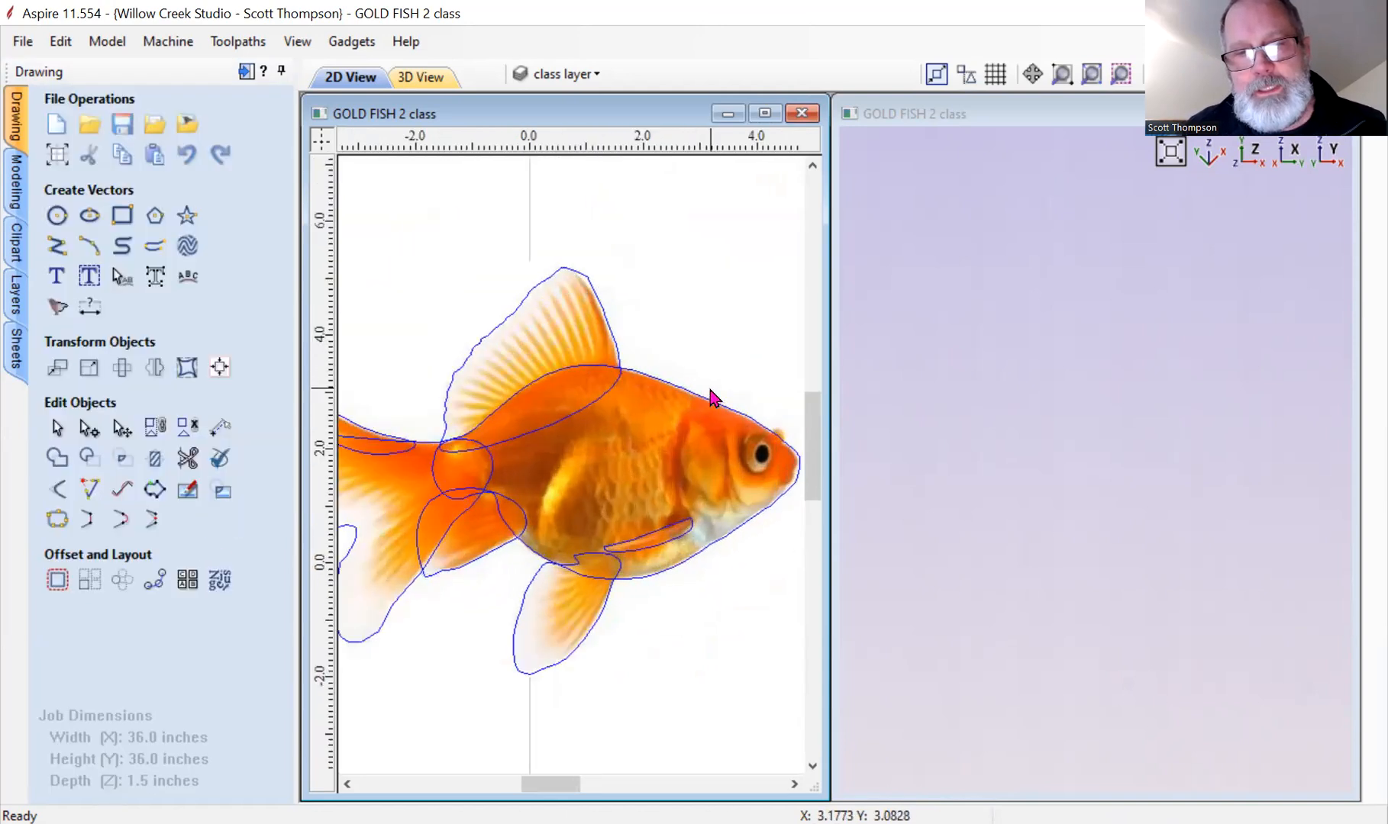
left_click(715, 408)
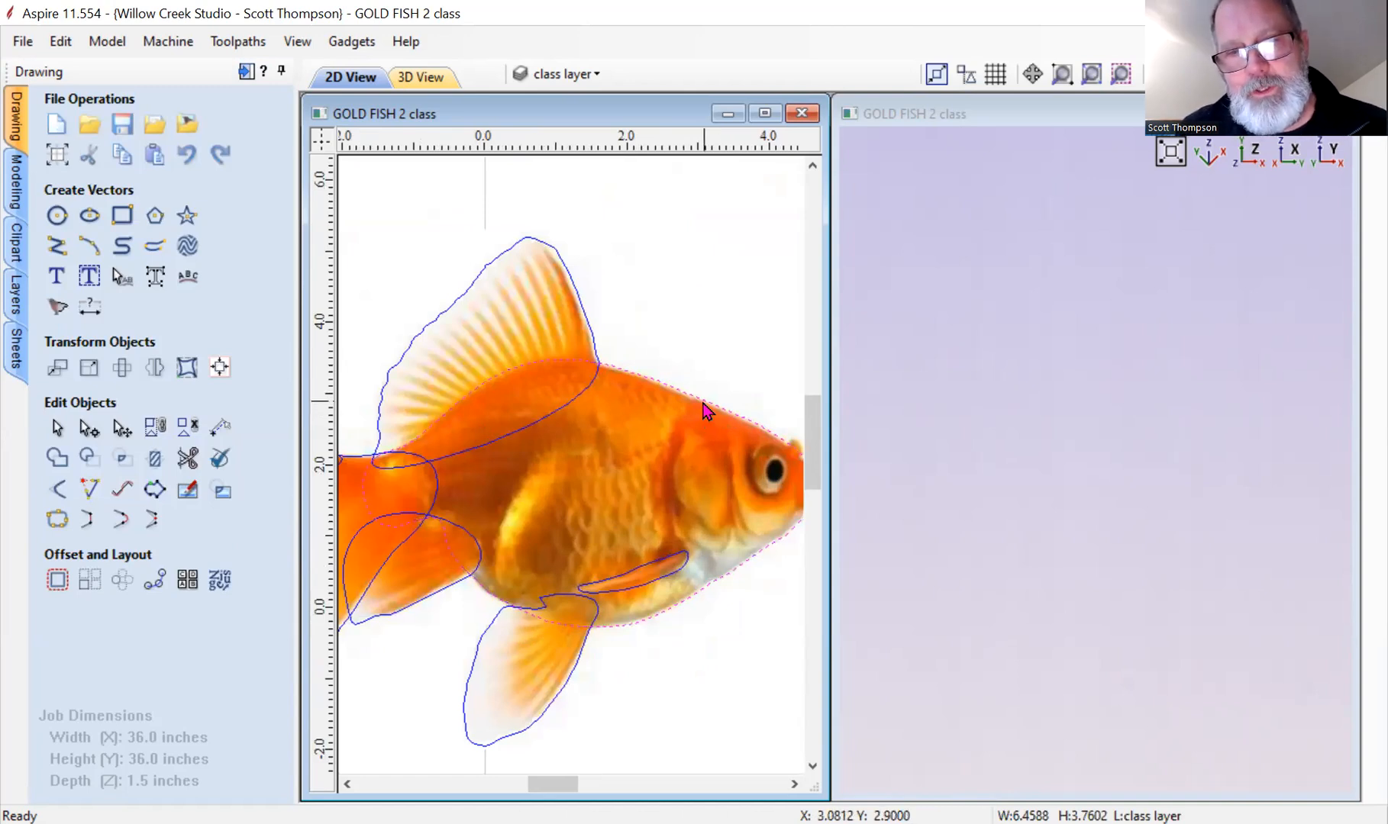
right_click(703, 403)
left_click(747, 383)
right_click(701, 424)
left_click(763, 405)
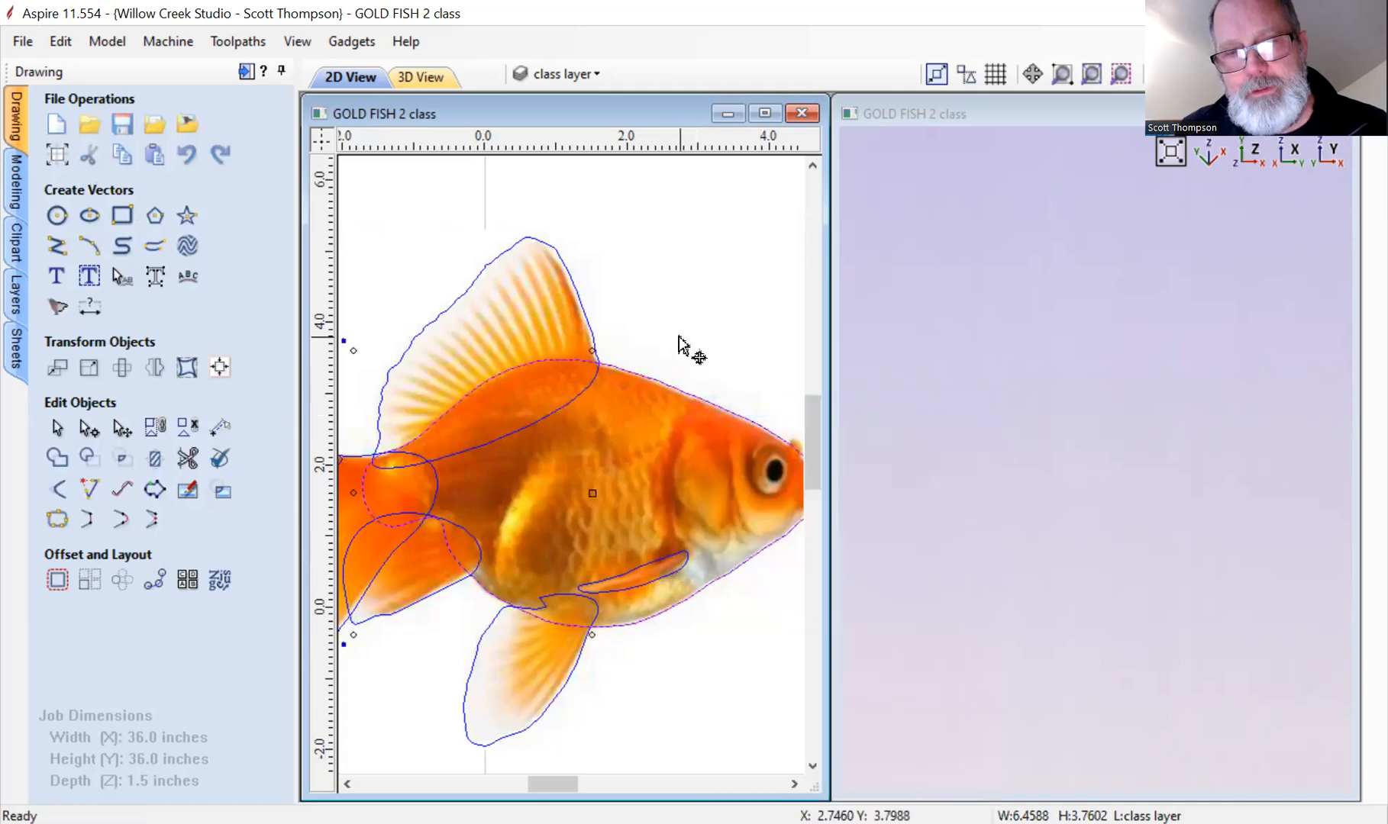
left_click_drag(592, 495, 603, 747)
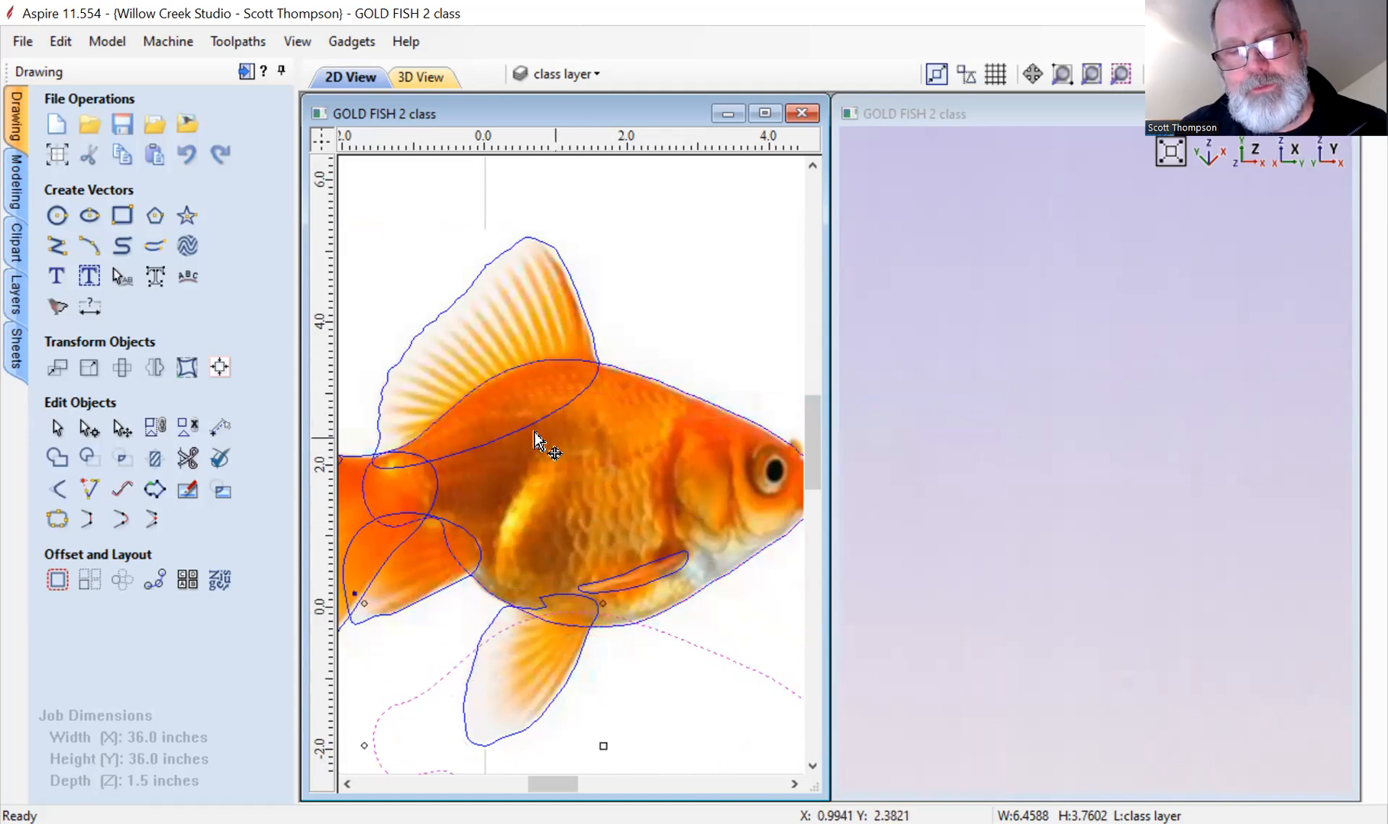
Split the head from the original body outline by deleting one span on the back above the gill and another at the throat.
scroll(534, 440, "down", 1)
scroll(647, 428, "up", 3)
left_click(645, 414)
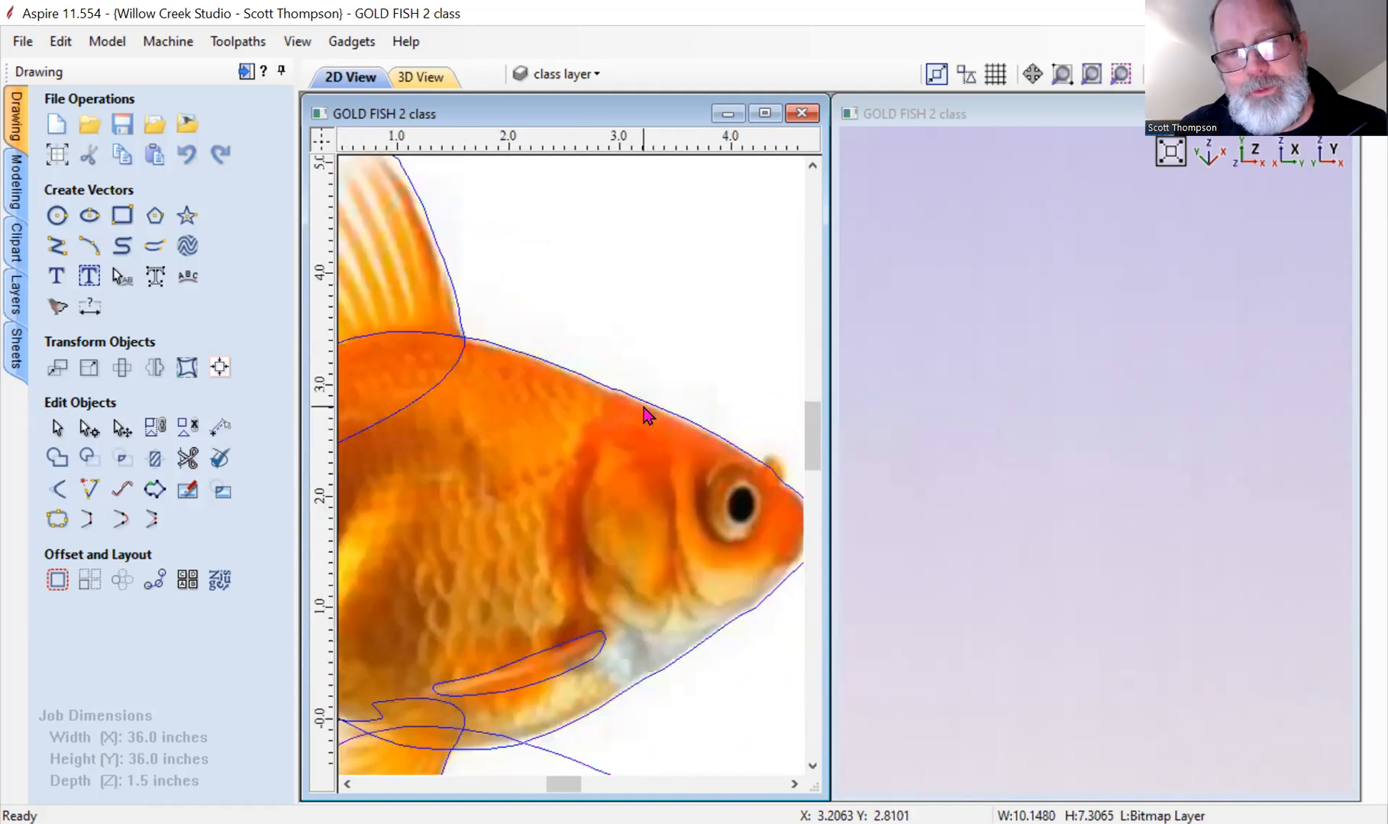
left_click(645, 410)
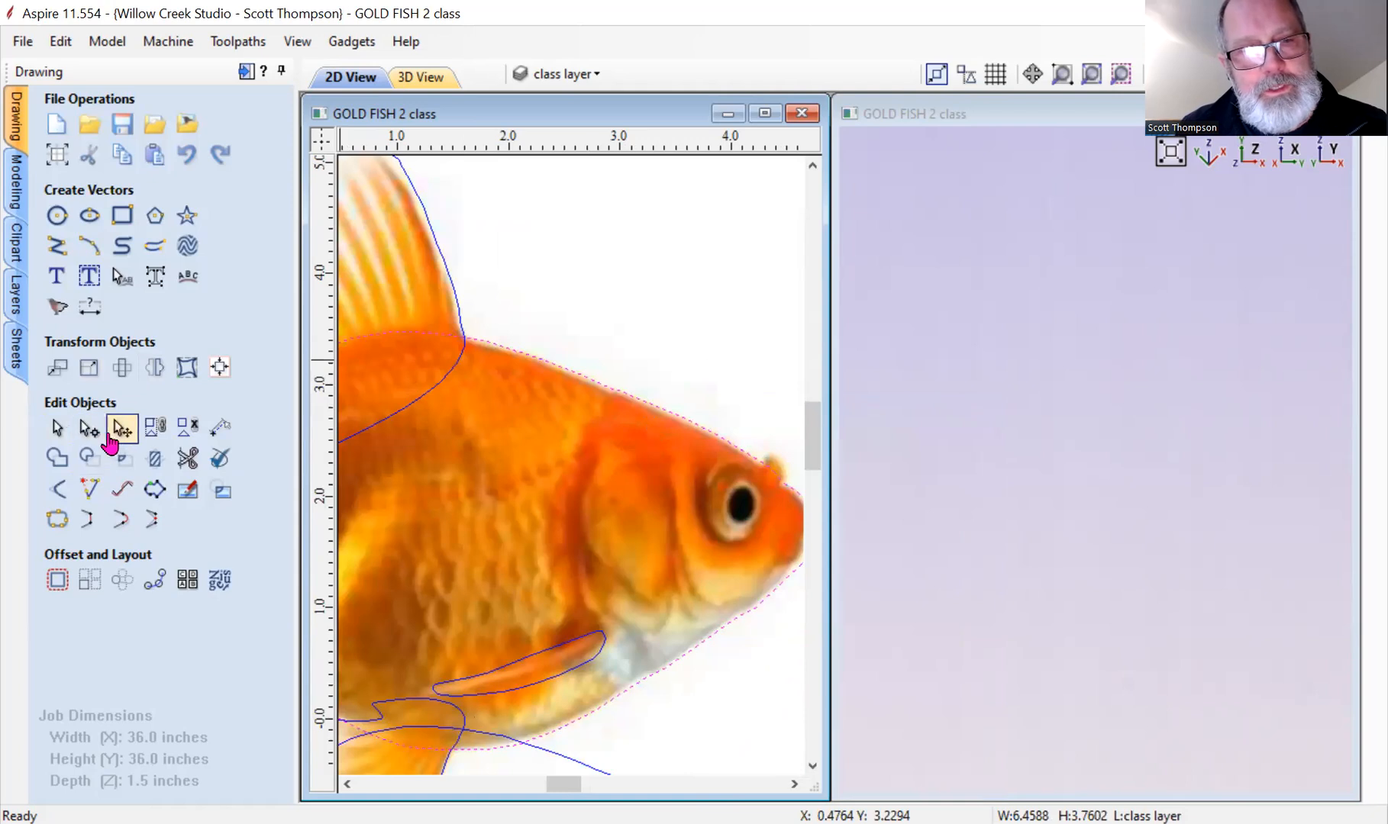
left_click(187, 426)
scroll(620, 399, "up", 3)
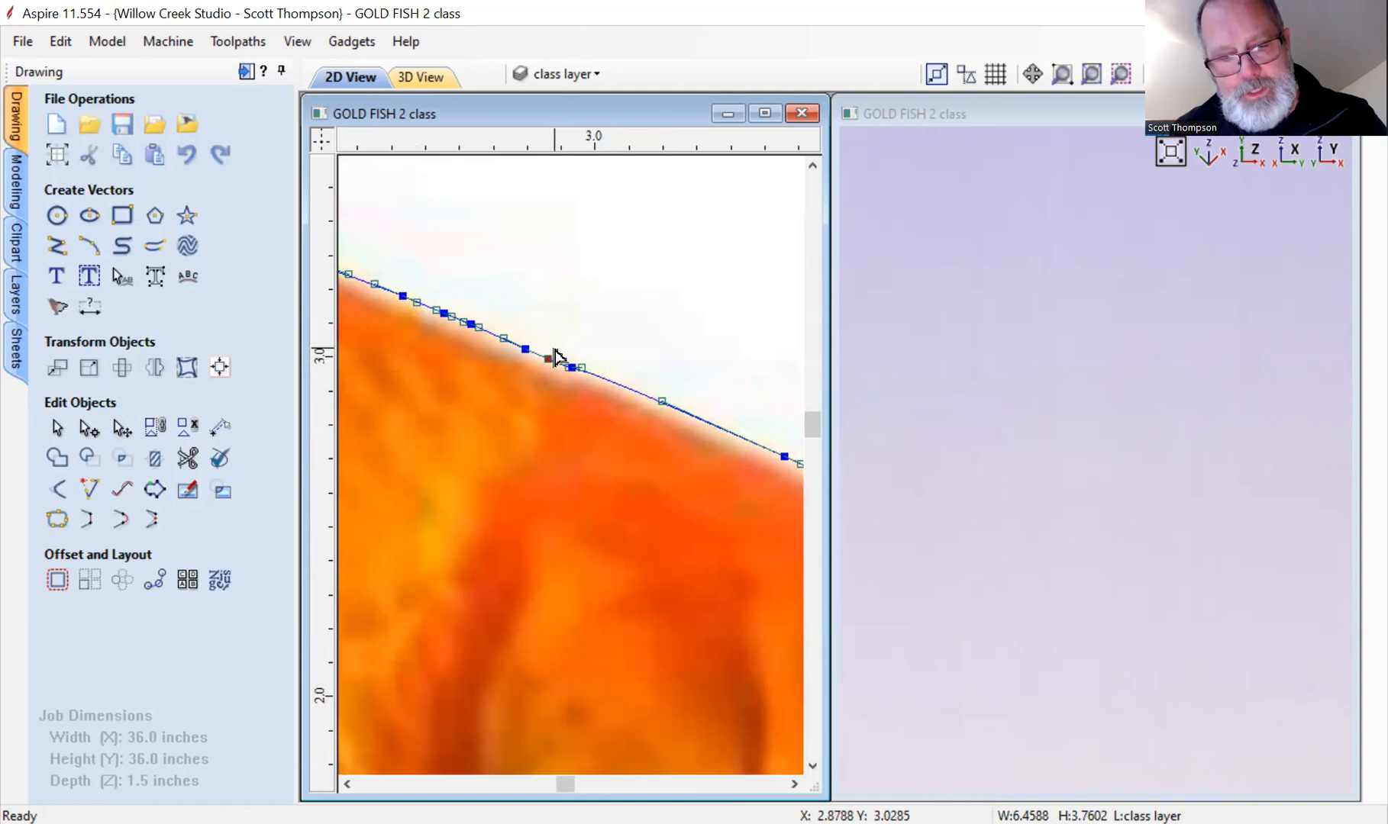
scroll(611, 312, "up", 2)
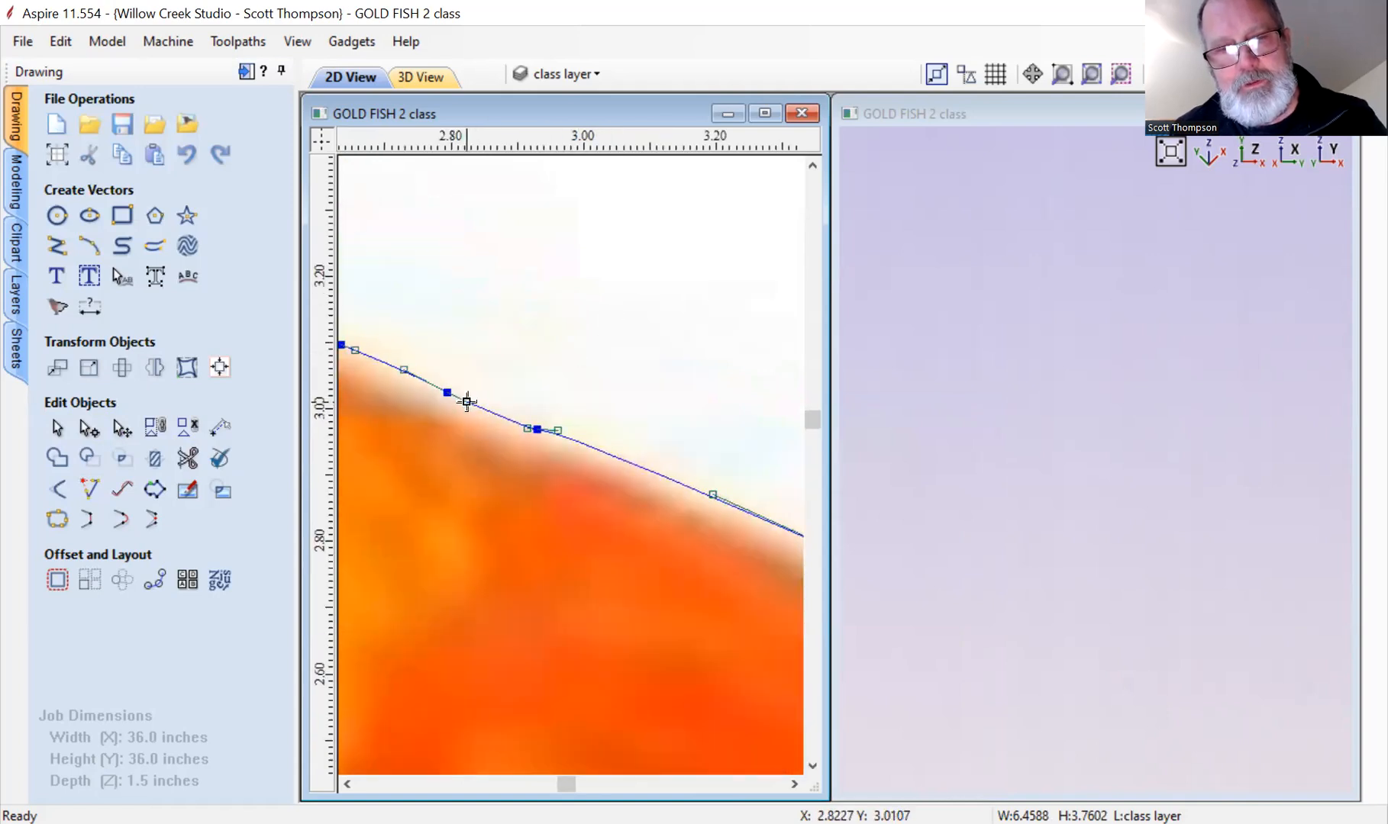
key("d")
scroll(582, 349, "down", 5)
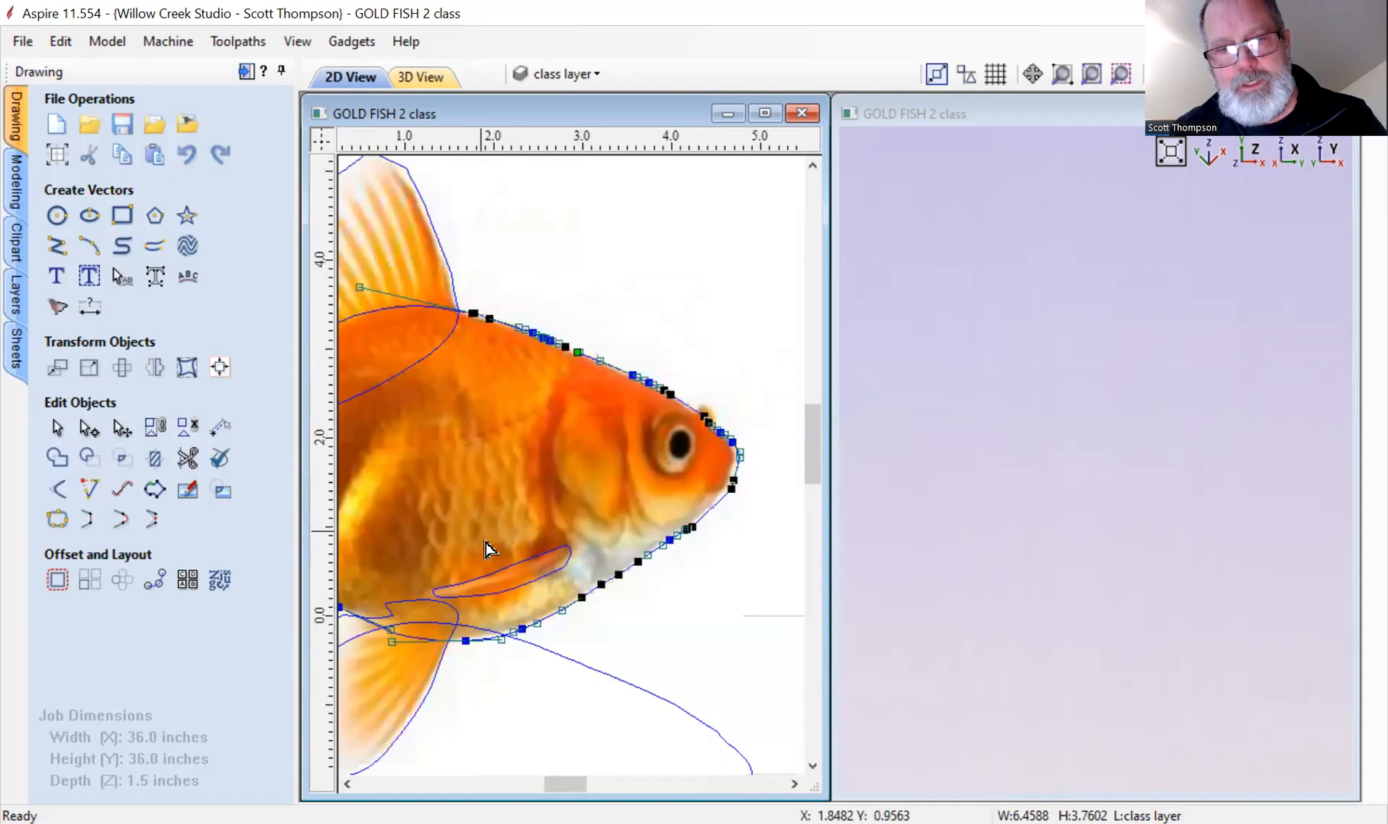
scroll(585, 586, "up", 3)
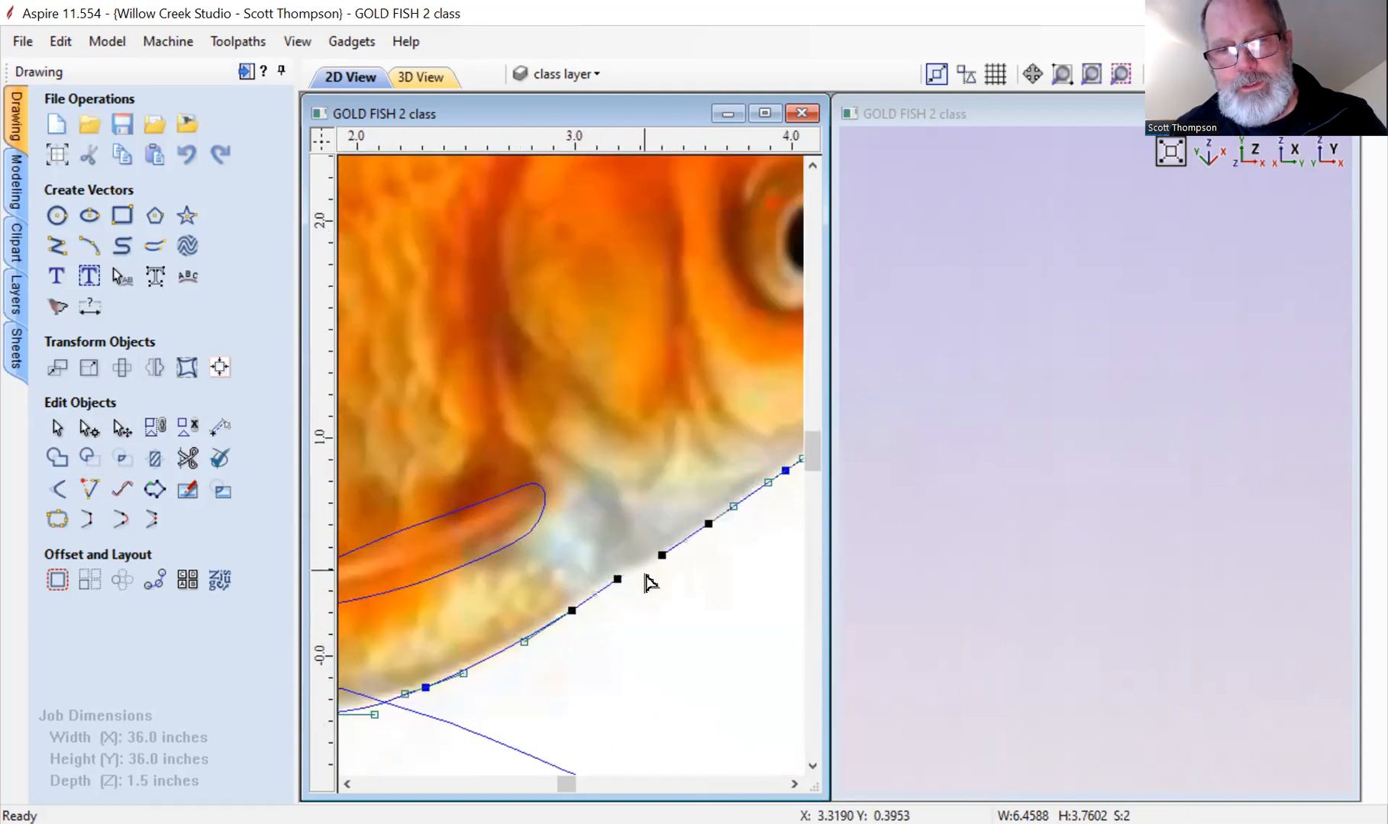
key("d")
left_click(669, 549)
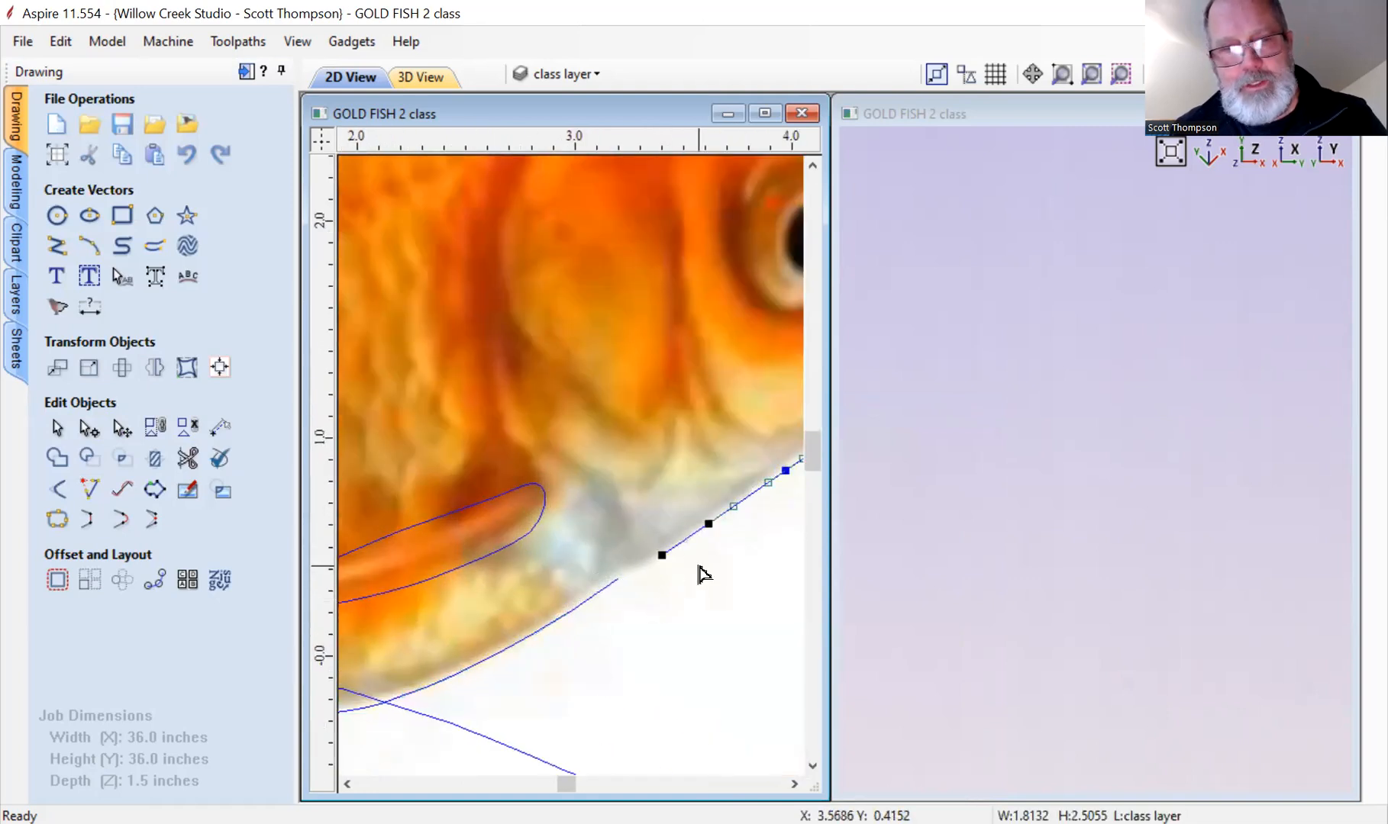
Close the head outline with a smooth curve, adjusting its end handles and an inserted middle node to follow the gill's rear edge.
scroll(700, 570, "down", 3)
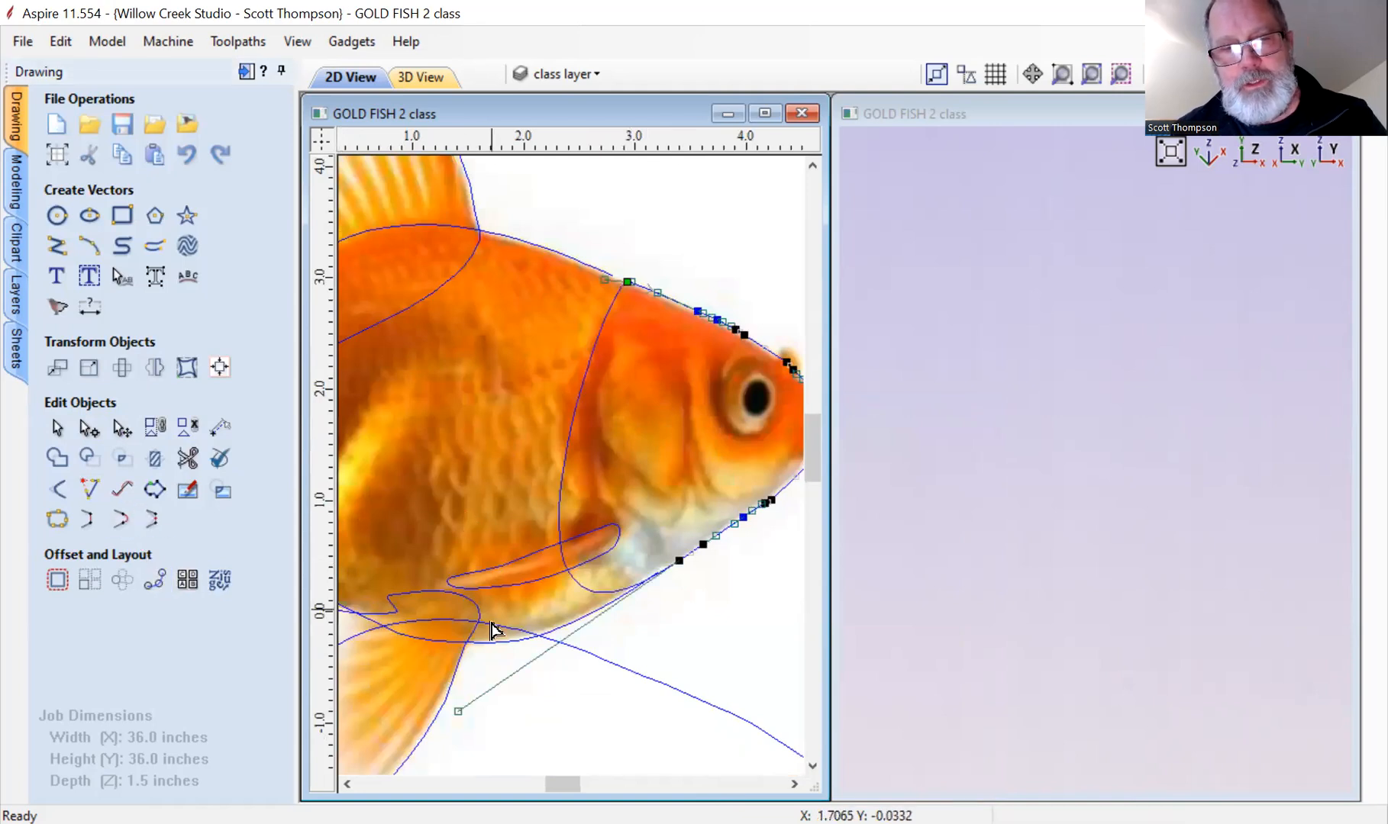
left_click(458, 711)
left_click_drag(469, 577, 509, 539)
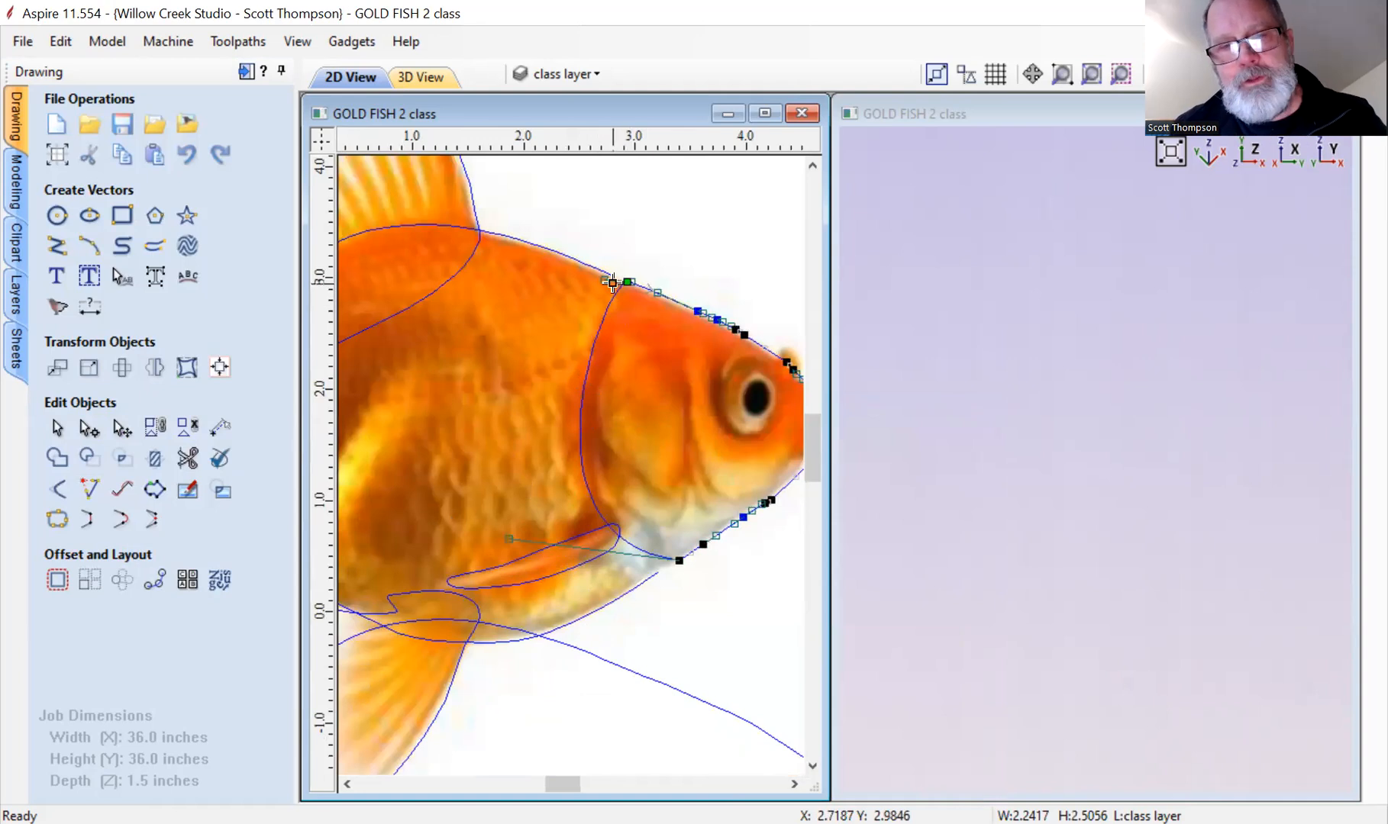
left_click_drag(613, 279, 585, 284)
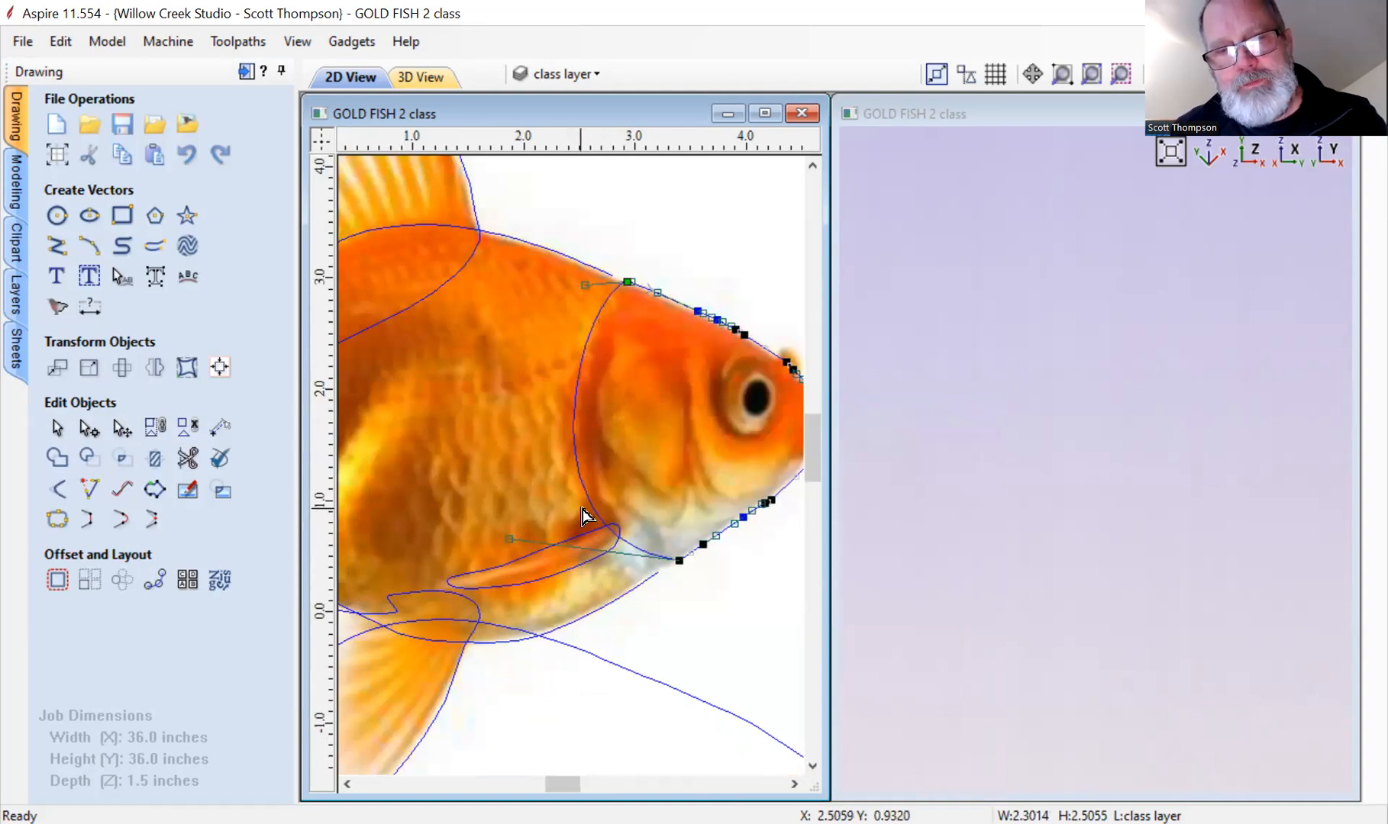
key("p")
left_click_drag(575, 453, 588, 450)
scroll(614, 536, "up", 4)
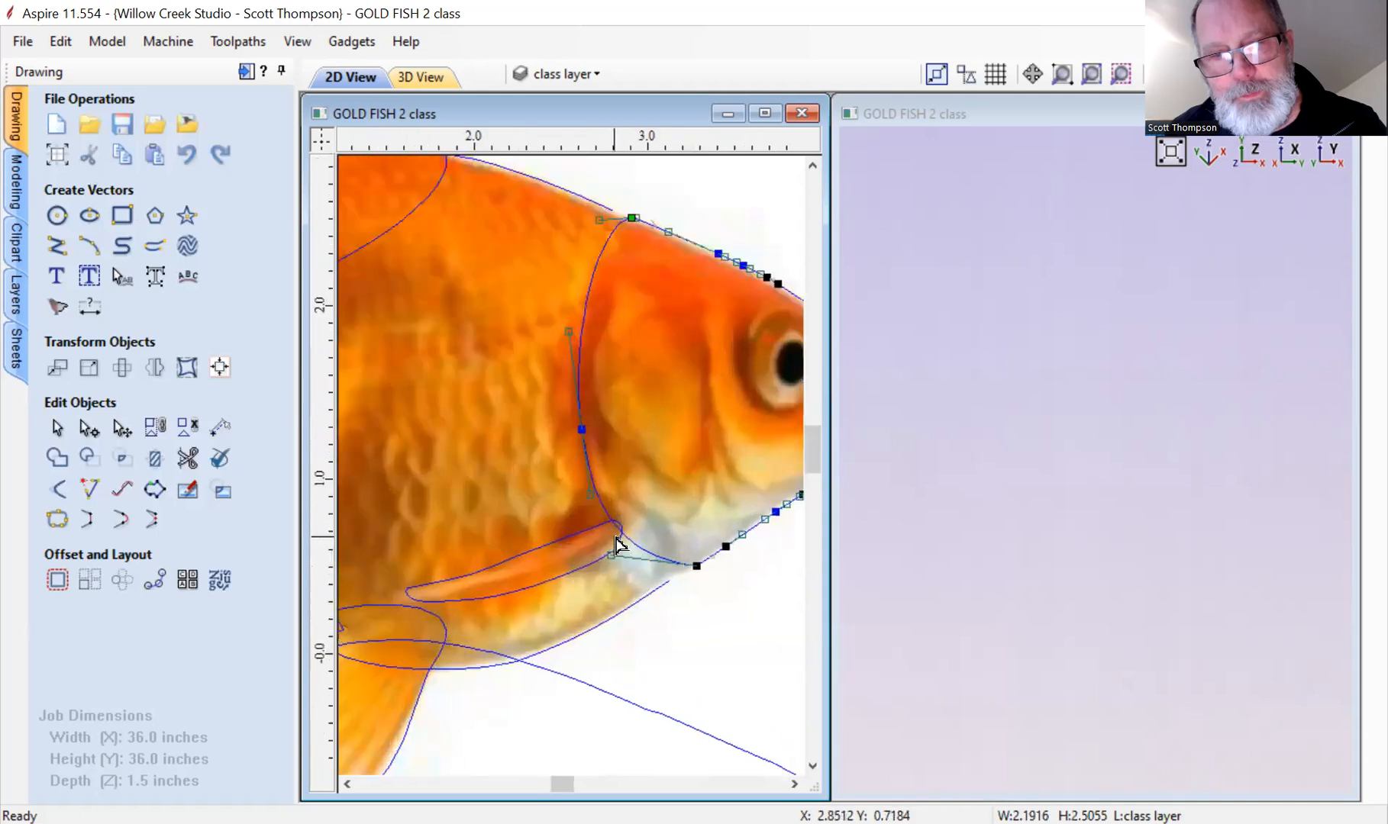
Insert nodes on the lower gill curve and shape it around the side fin's front tip down to the throat.
key("p")
left_click_drag(654, 549, 610, 479)
key("p")
left_click_drag(666, 526, 650, 551)
scroll(592, 496, "down", 3)
scroll(647, 539, "up", 3)
key("p")
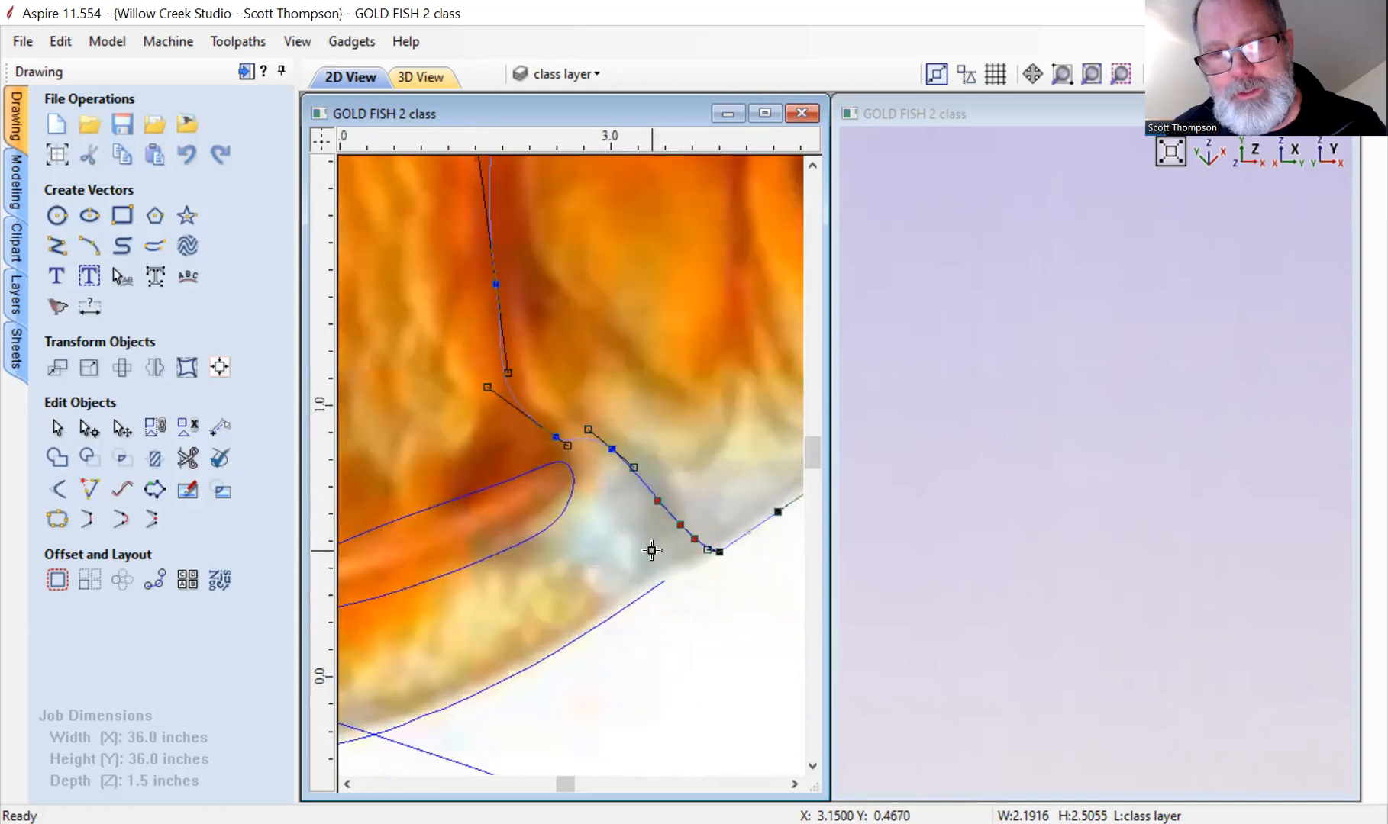
scroll(645, 535, "down", 3)
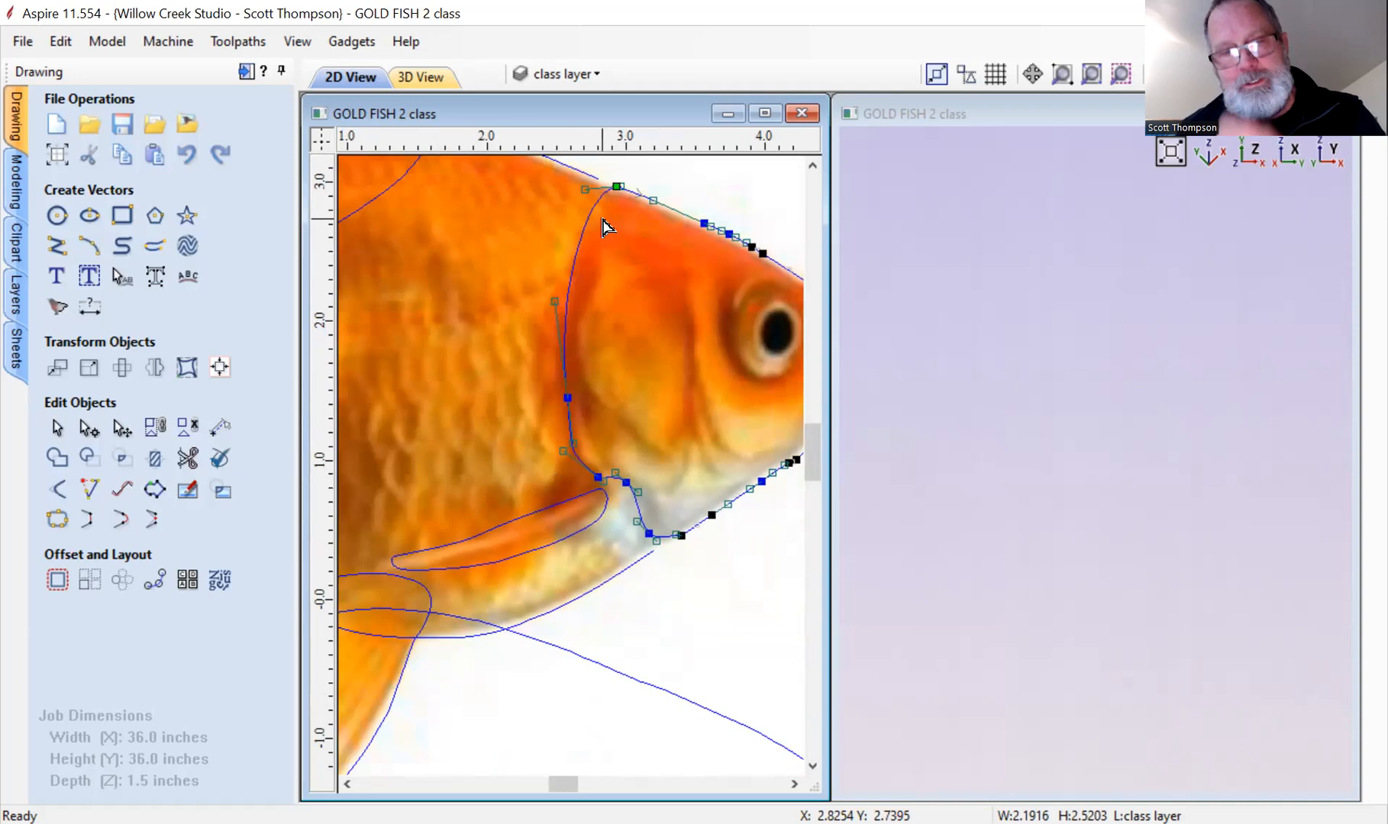
Move the head outline's node beside the bump above the eye inward onto the head's edge.
scroll(603, 254, "down", 2)
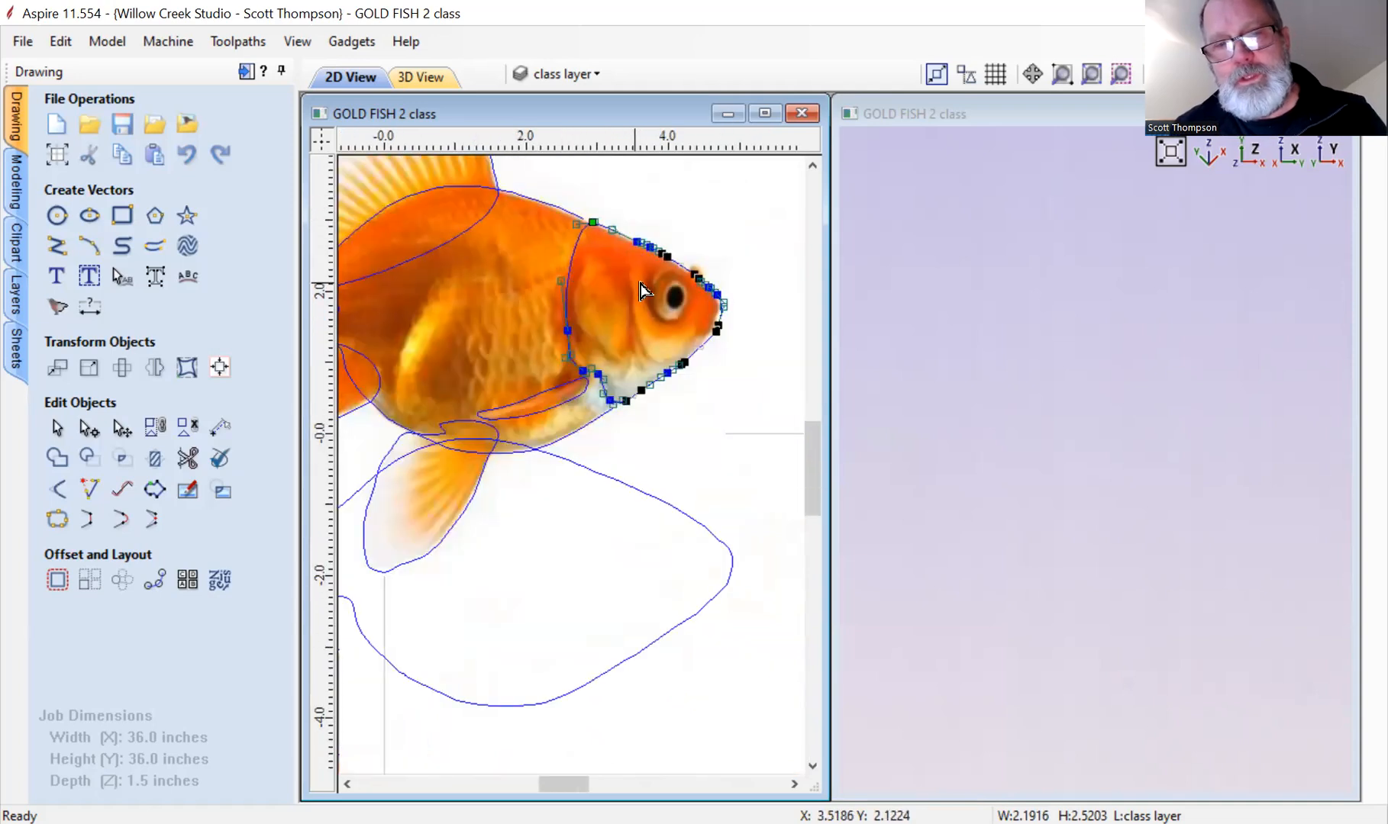
scroll(641, 290, "up", 6)
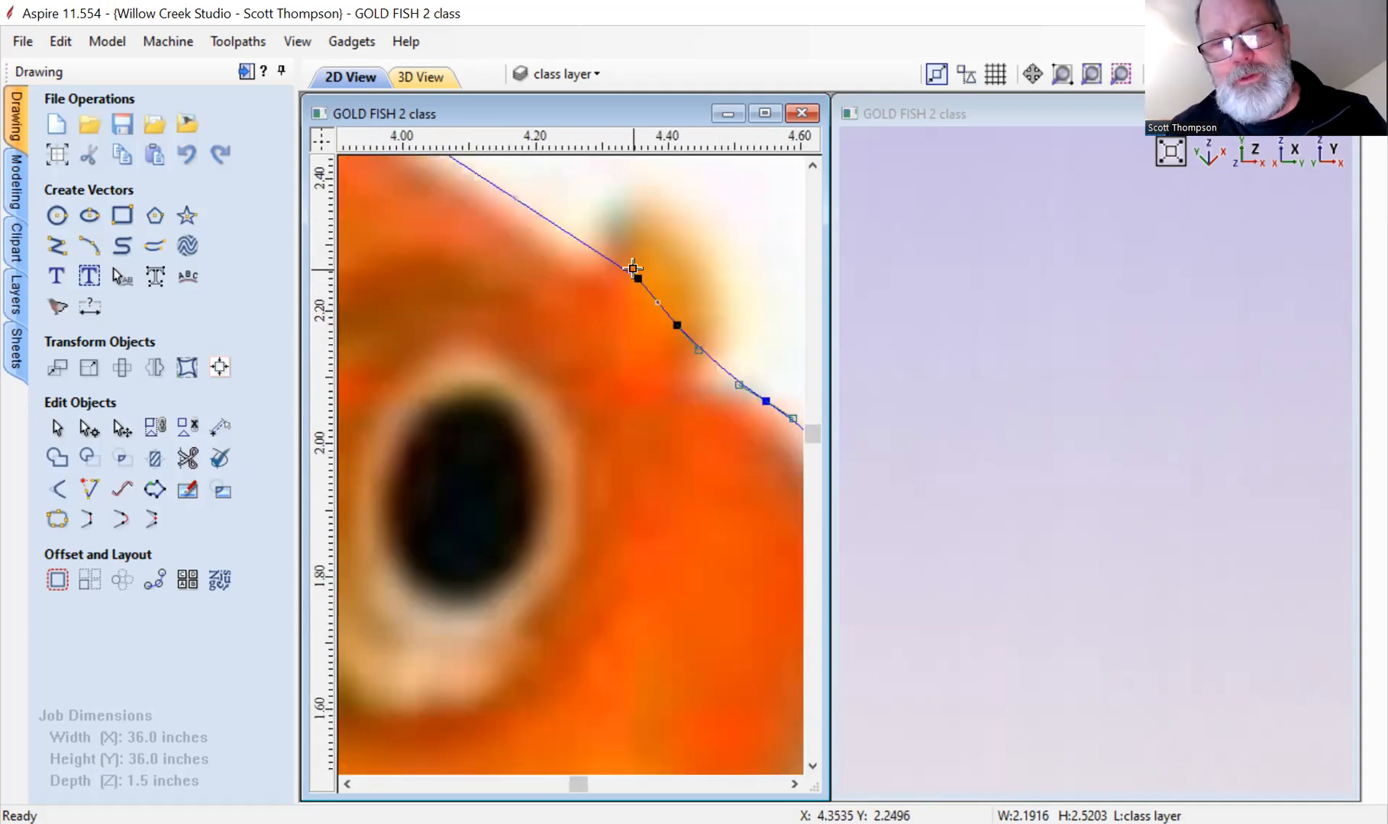
mouse_move(637, 278)
left_mouse_down()
mouse_move(613, 284)
mouse_move(666, 269)
mouse_move(621, 290)
left_mouse_up()
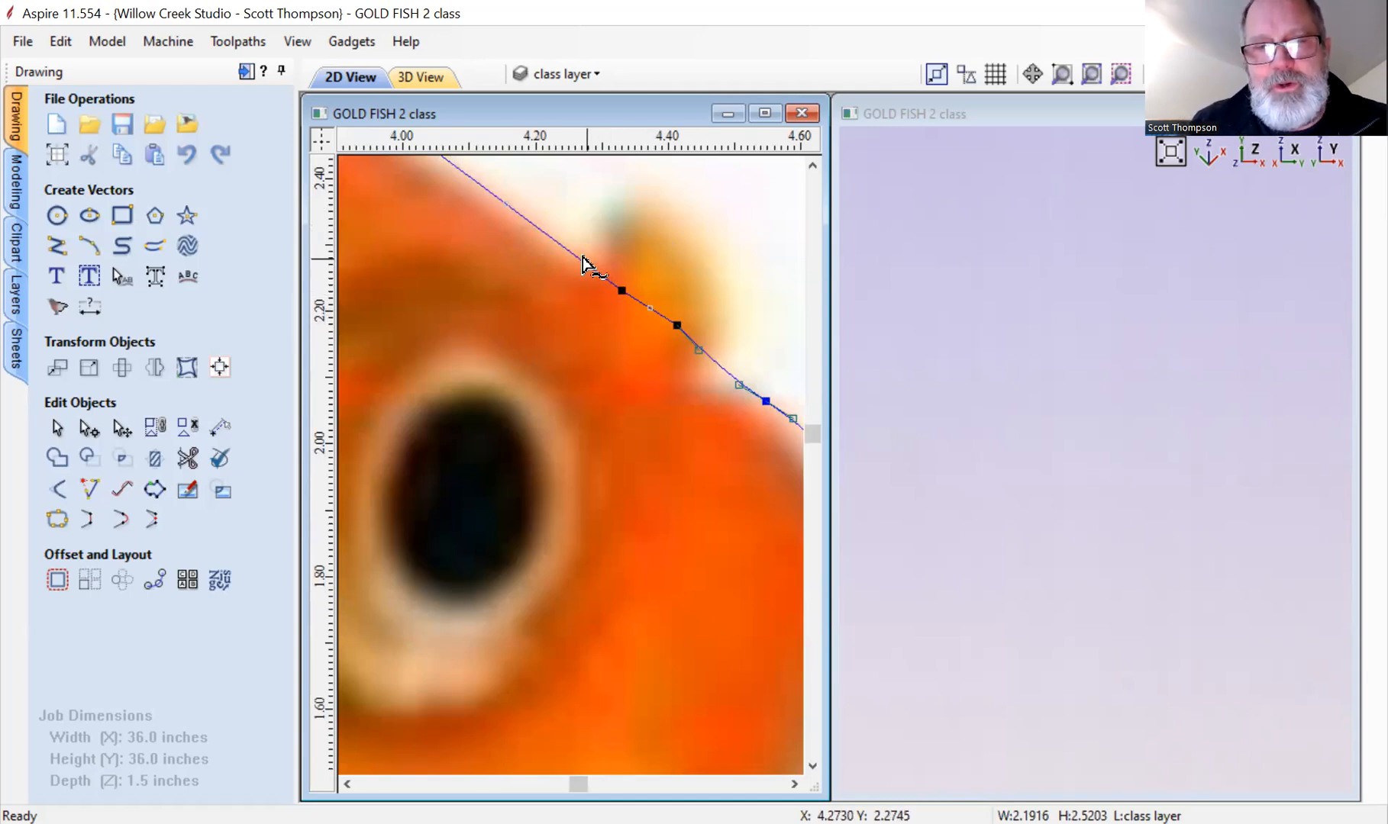
scroll(664, 267, "down", 5)
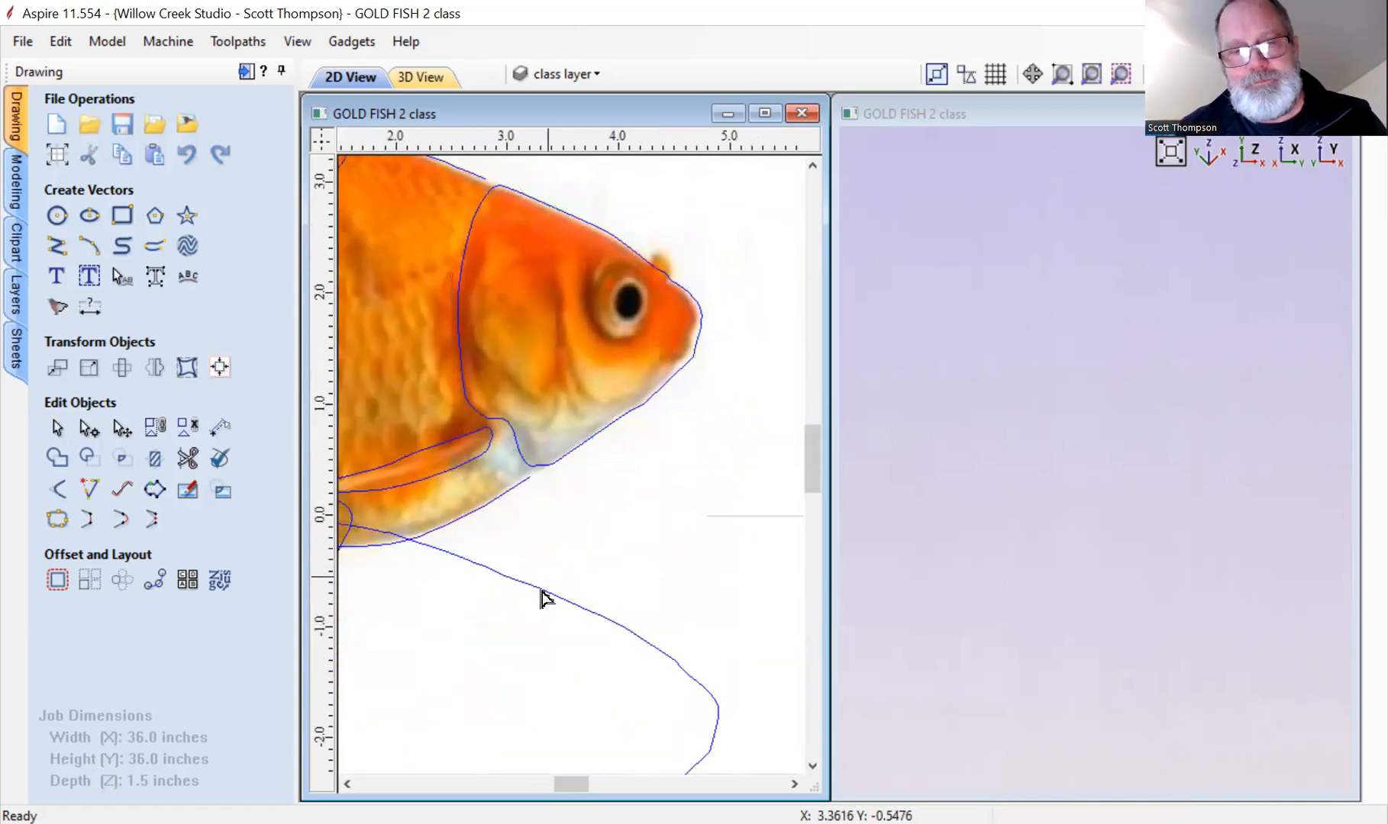
Delete the leftover open rear part of the original body outline.
left_click(481, 518)
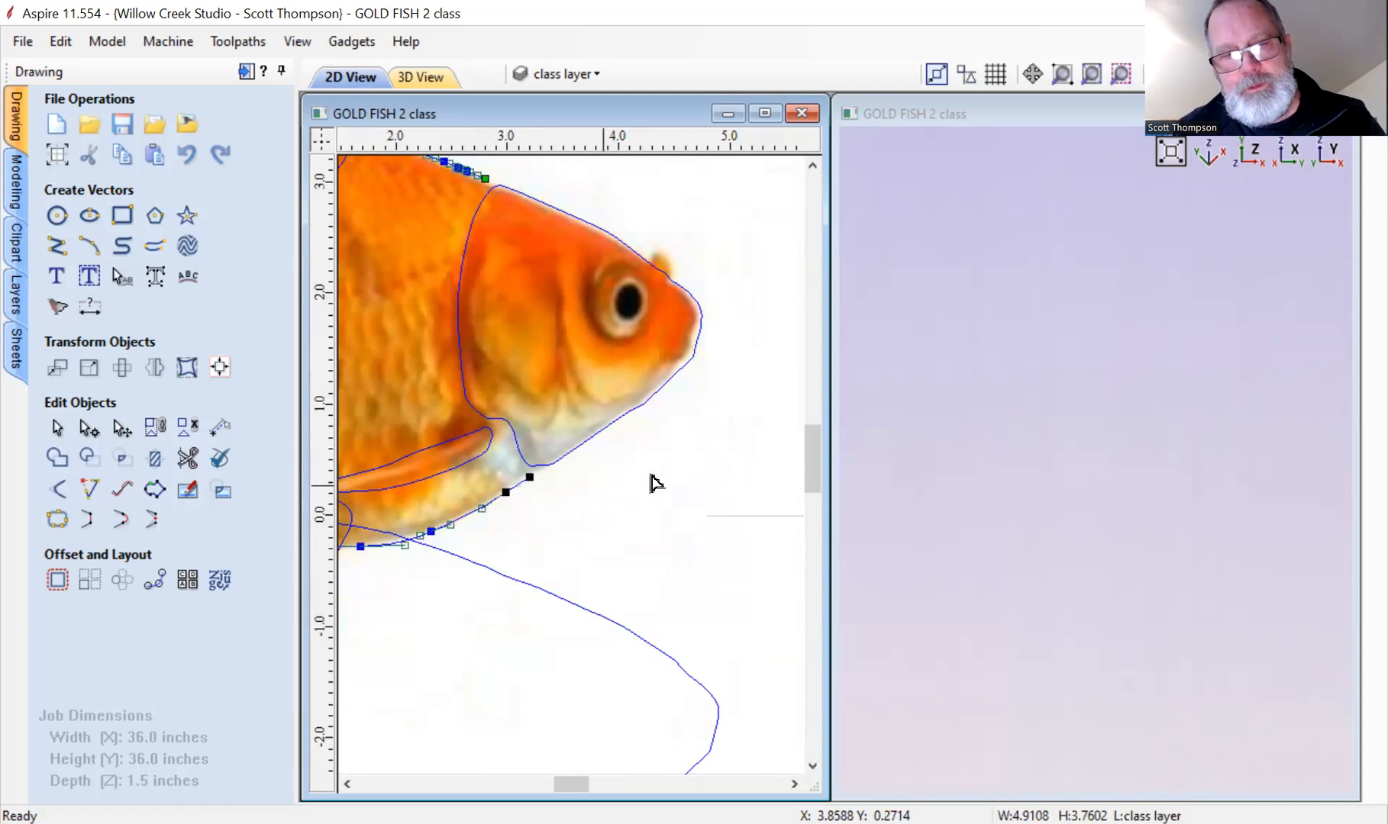
scroll(657, 482, "down", 3)
left_click(669, 487)
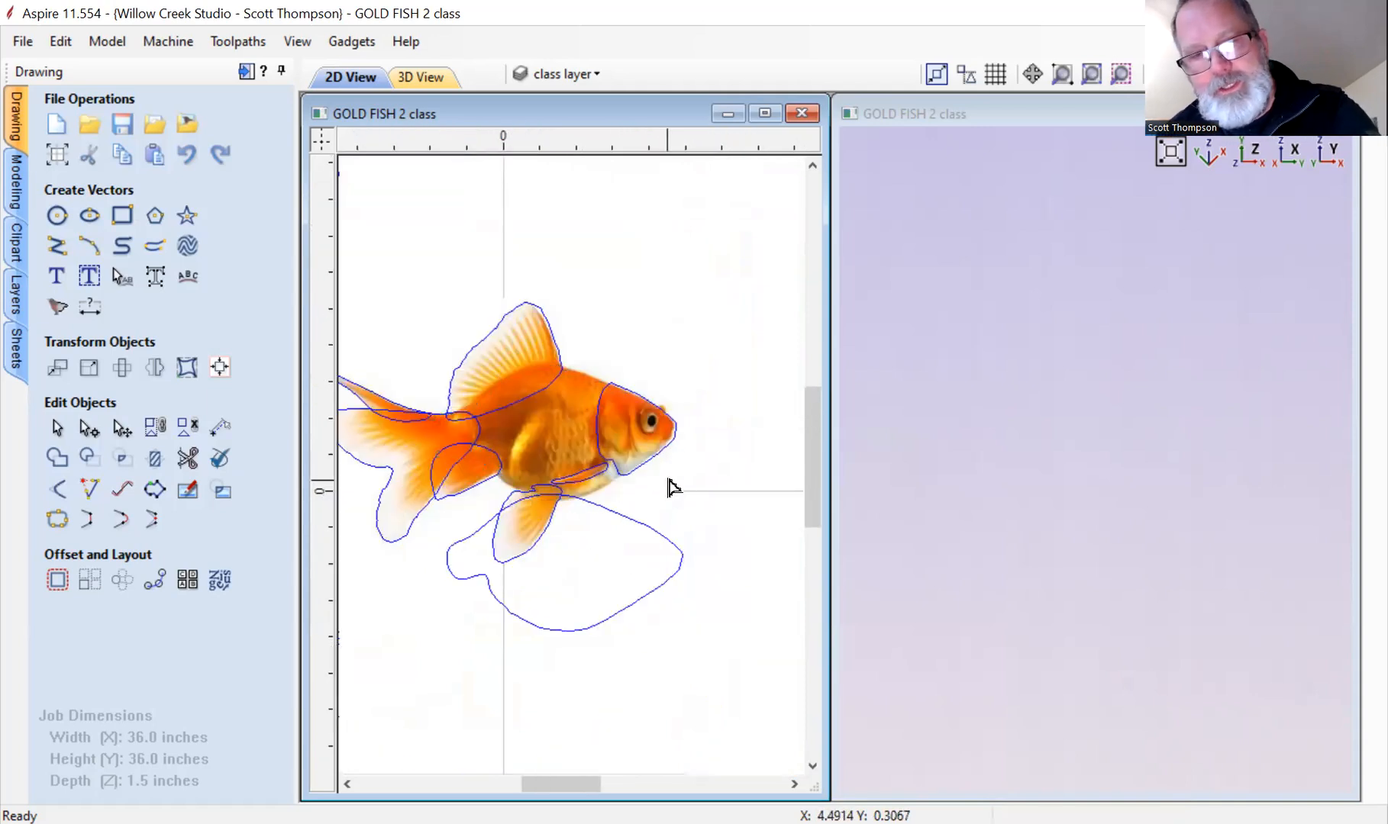
Move the duplicated full body outline from below the fish back over its body.
left_click(615, 628)
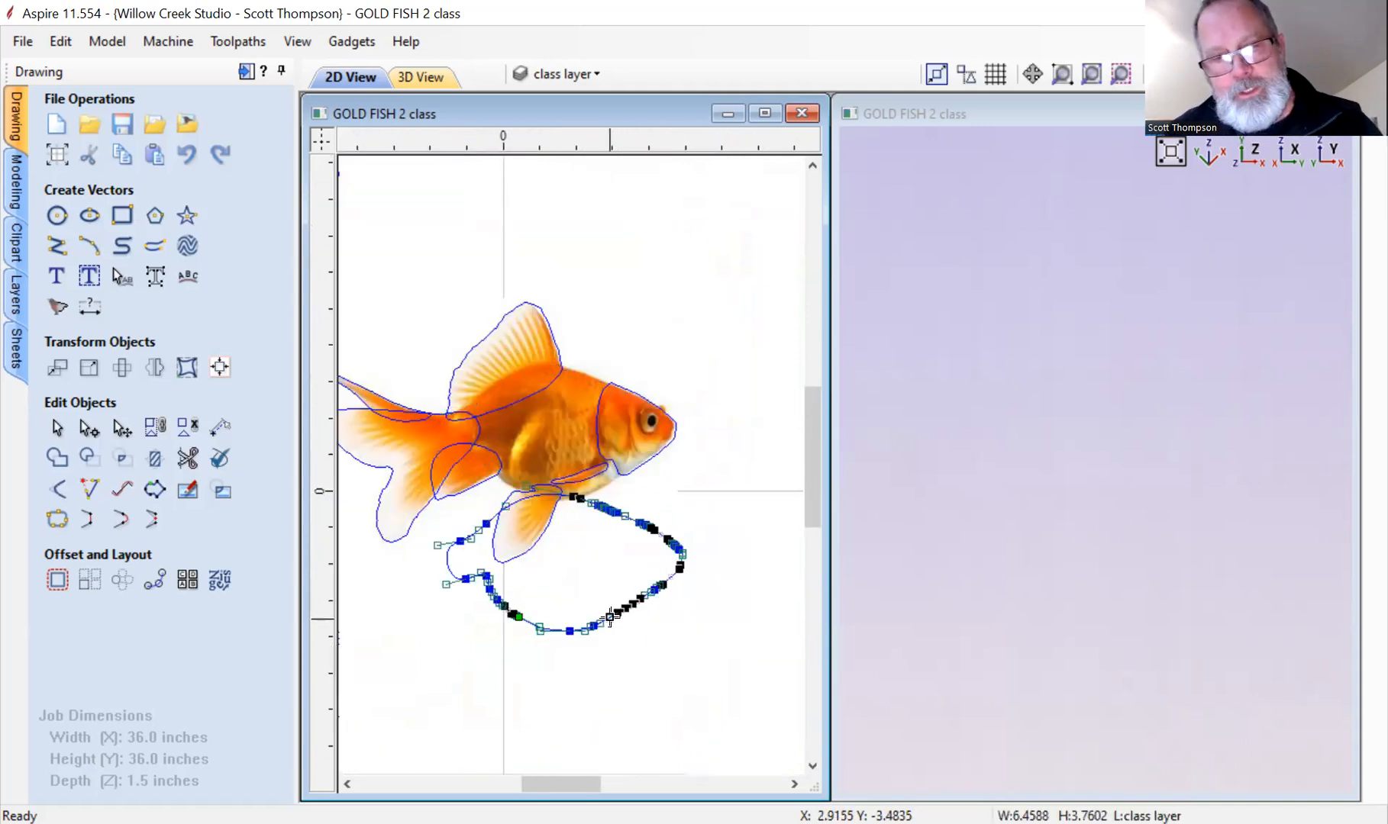
left_click(122, 429)
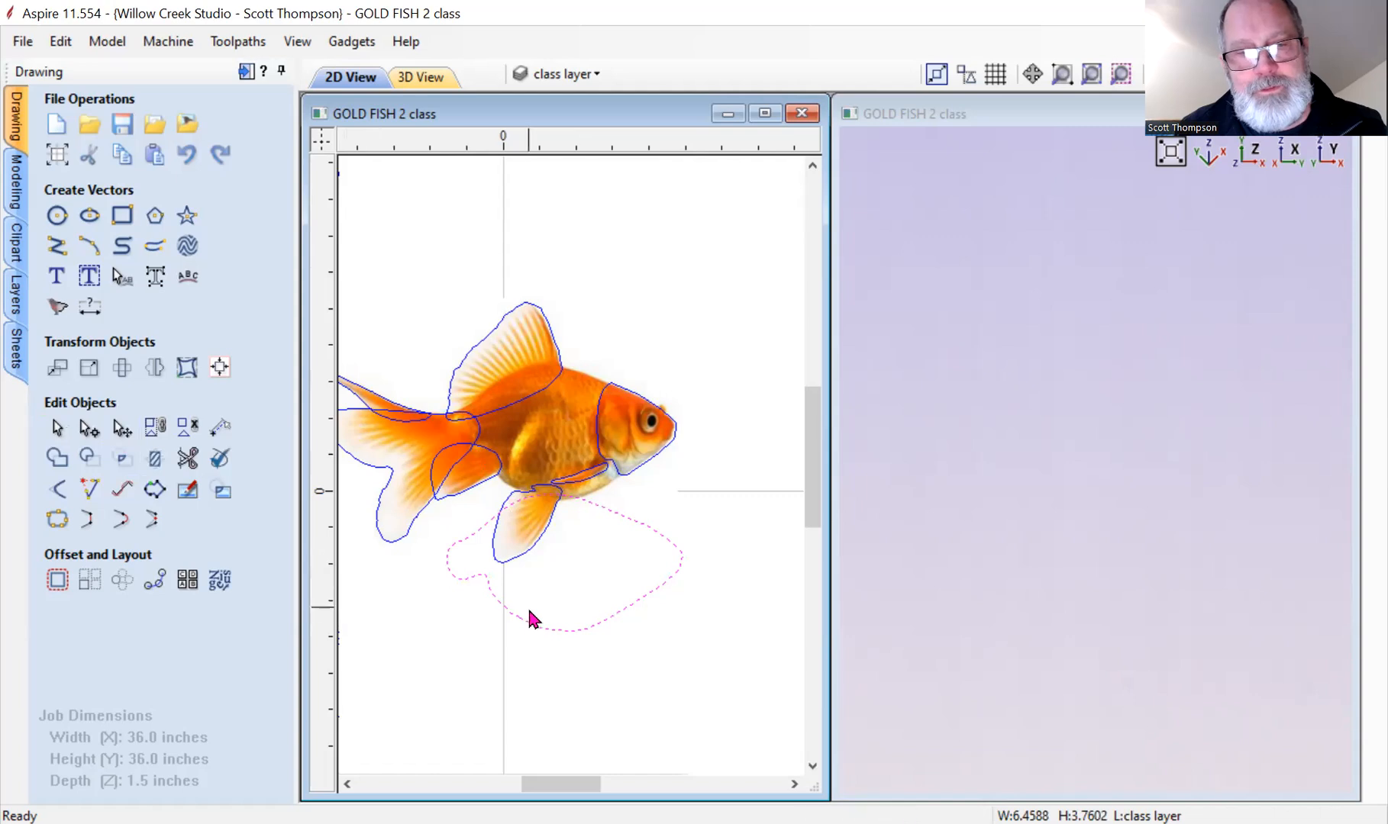
left_click(539, 624)
left_click_drag(538, 624, 542, 501)
left_click_drag(539, 498, 541, 503)
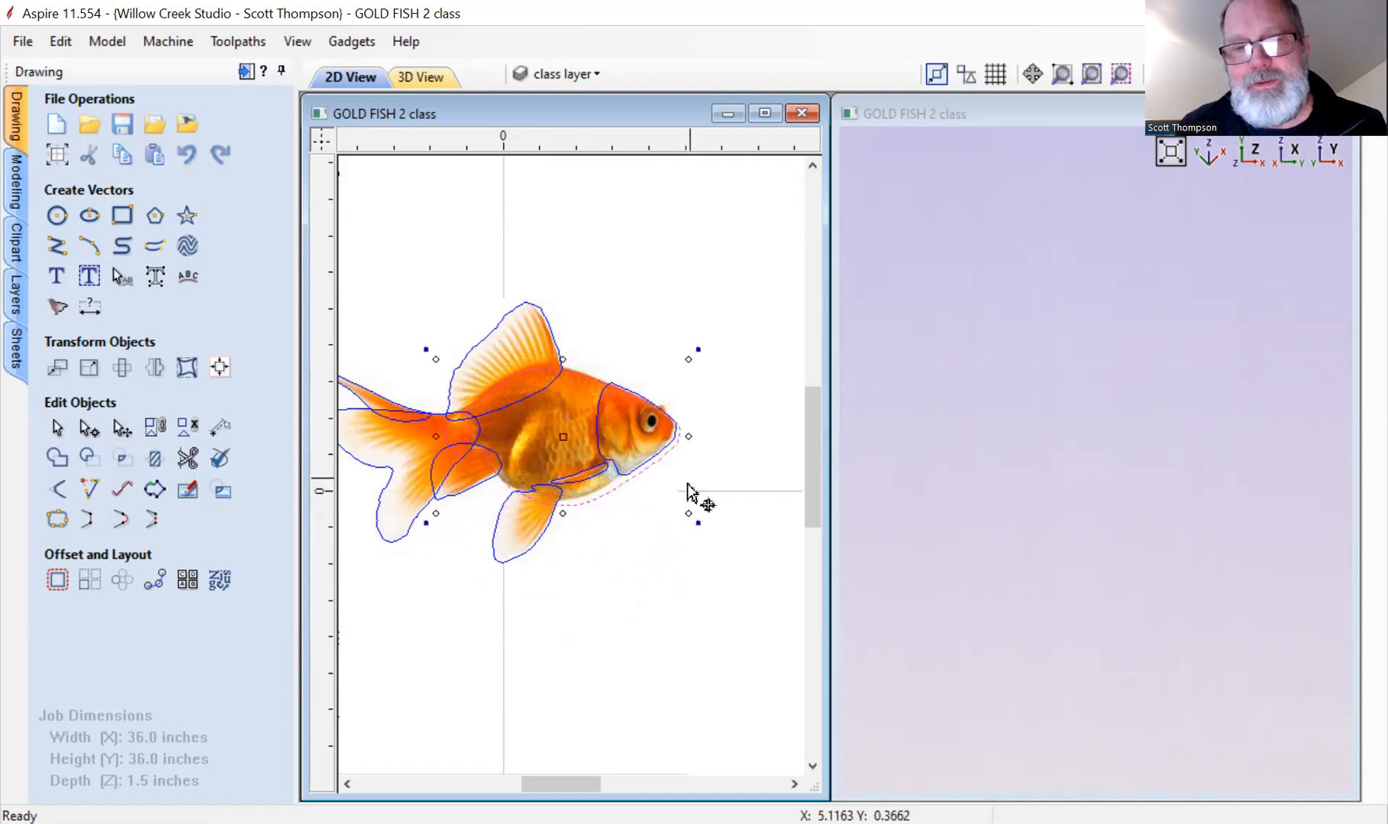
Nudge the duplicated full body outline so it lines up with the edges of the fish's head, back and belly.
scroll(693, 495, "up", 5)
left_click_drag(641, 413, 627, 402)
scroll(650, 457, "down", 2)
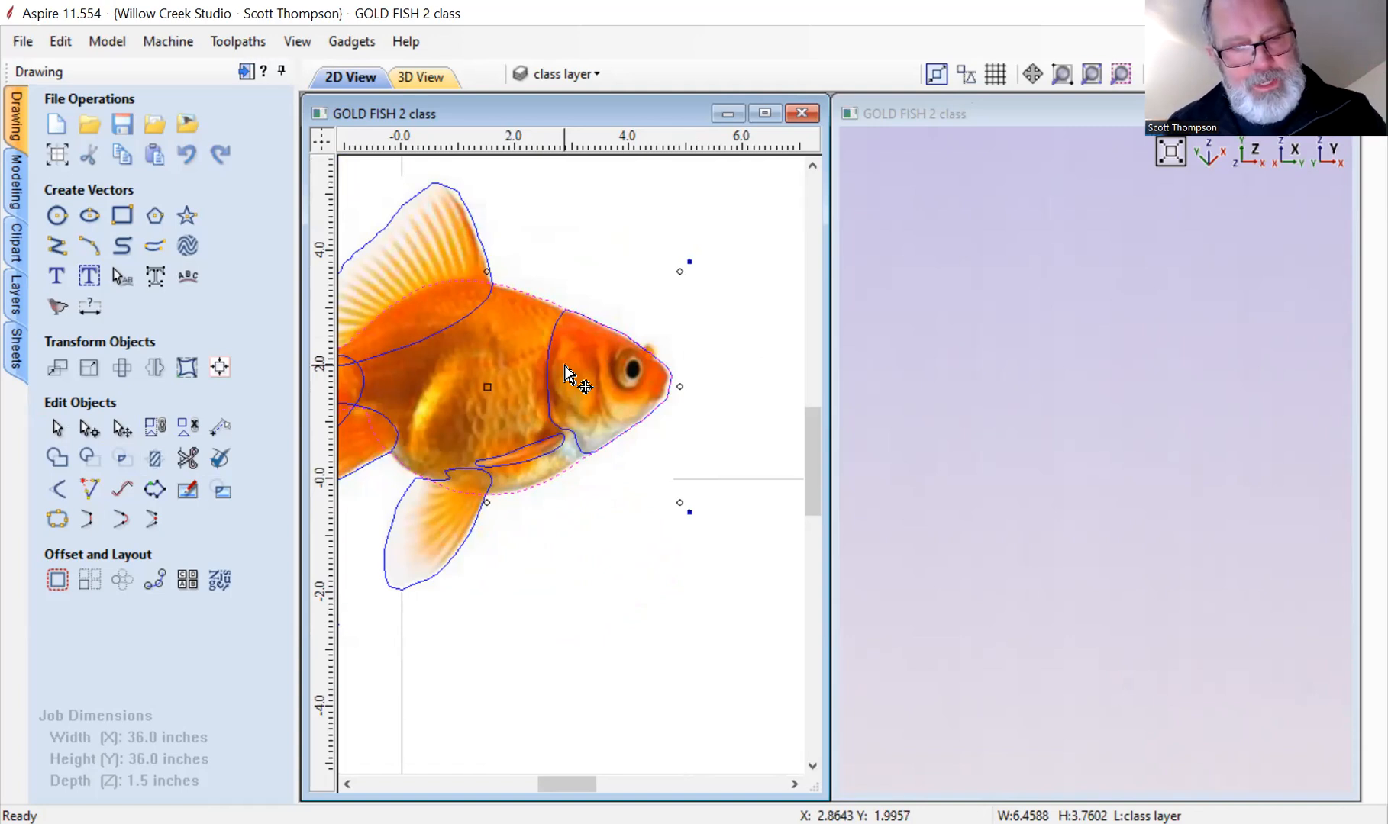
left_click(721, 327)
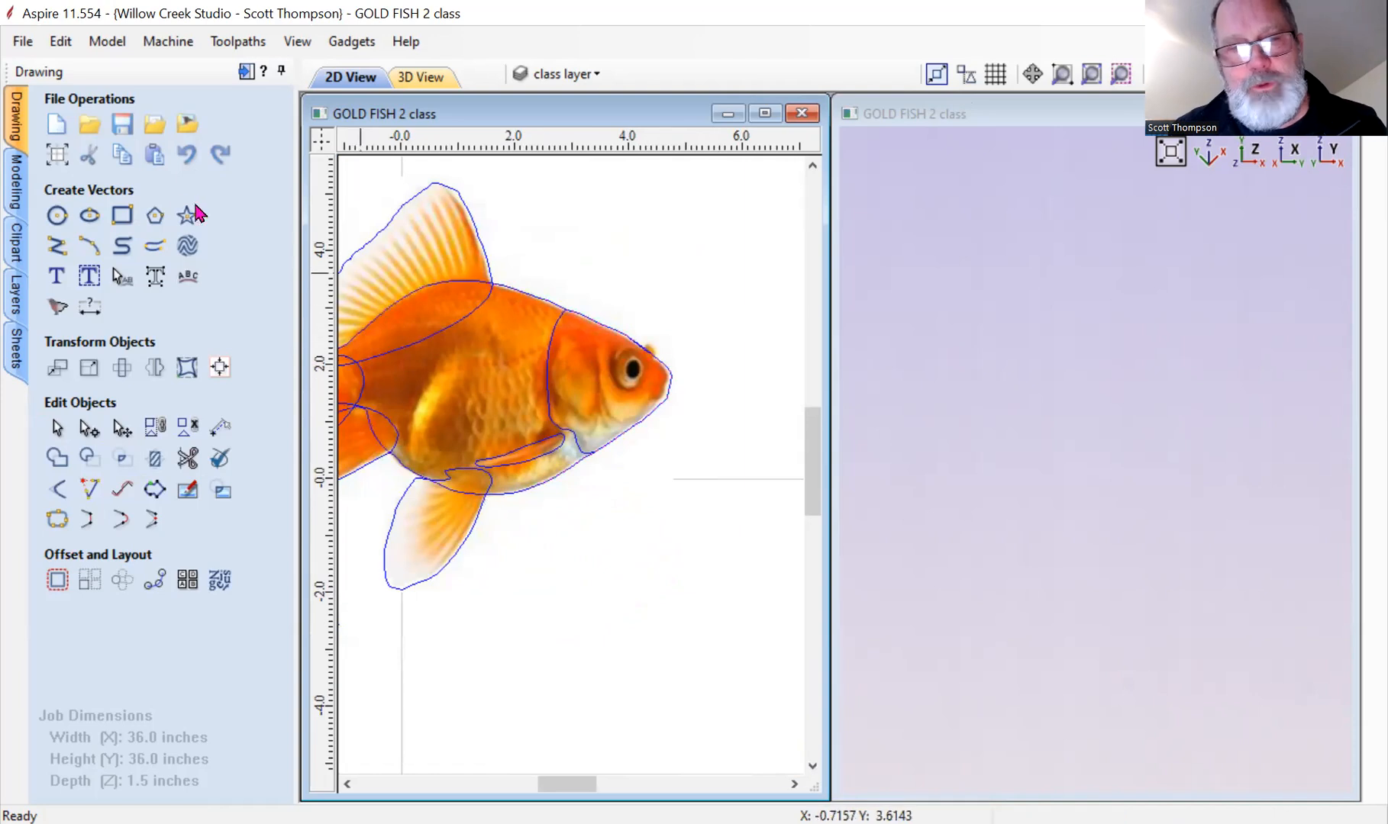
Draw freehand closed outlines on the head around the gill cover, the cheek below the eye, the throat strip, both lips and the eye ring.
left_click(152, 247)
scroll(553, 438, "up", 2)
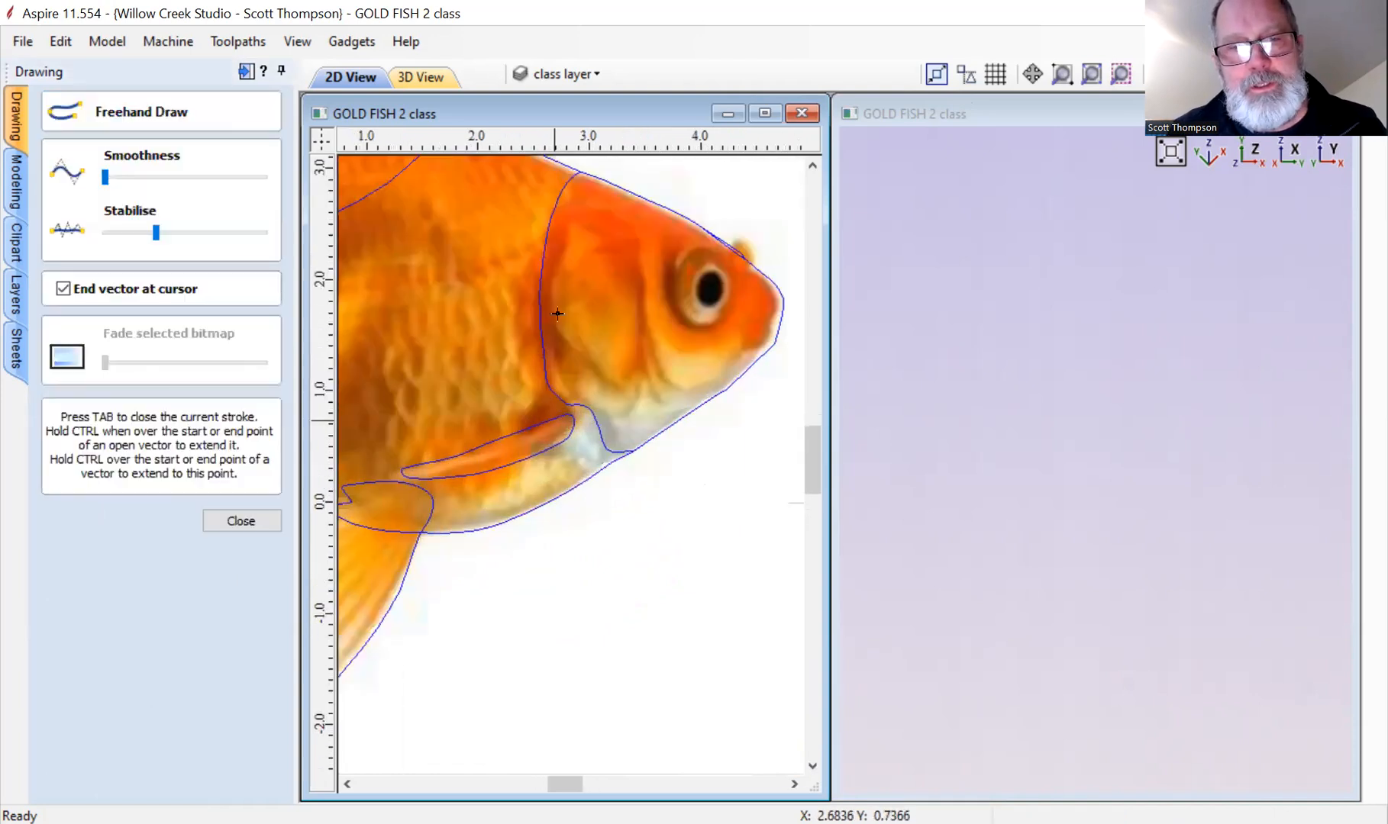
mouse_move(565, 227)
left_mouse_down()
mouse_move(539, 306)
mouse_move(568, 357)
mouse_move(631, 391)
mouse_move(657, 303)
mouse_move(612, 235)
mouse_move(569, 214)
left_mouse_up()
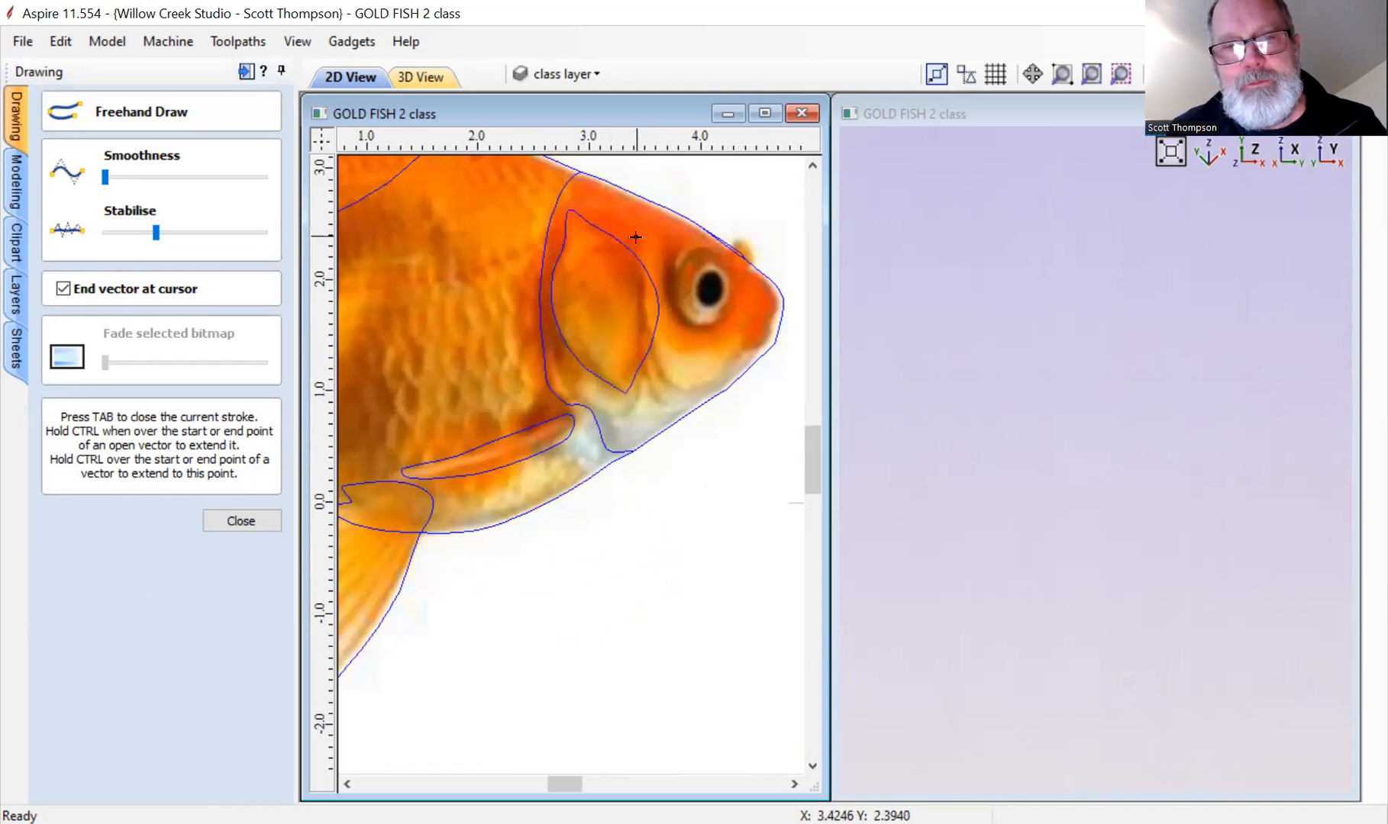
mouse_move(638, 243)
left_mouse_down()
mouse_move(653, 352)
mouse_move(670, 379)
mouse_move(707, 390)
mouse_move(748, 349)
mouse_move(743, 298)
mouse_move(717, 326)
mouse_move(686, 325)
mouse_move(675, 236)
mouse_move(632, 226)
left_mouse_up()
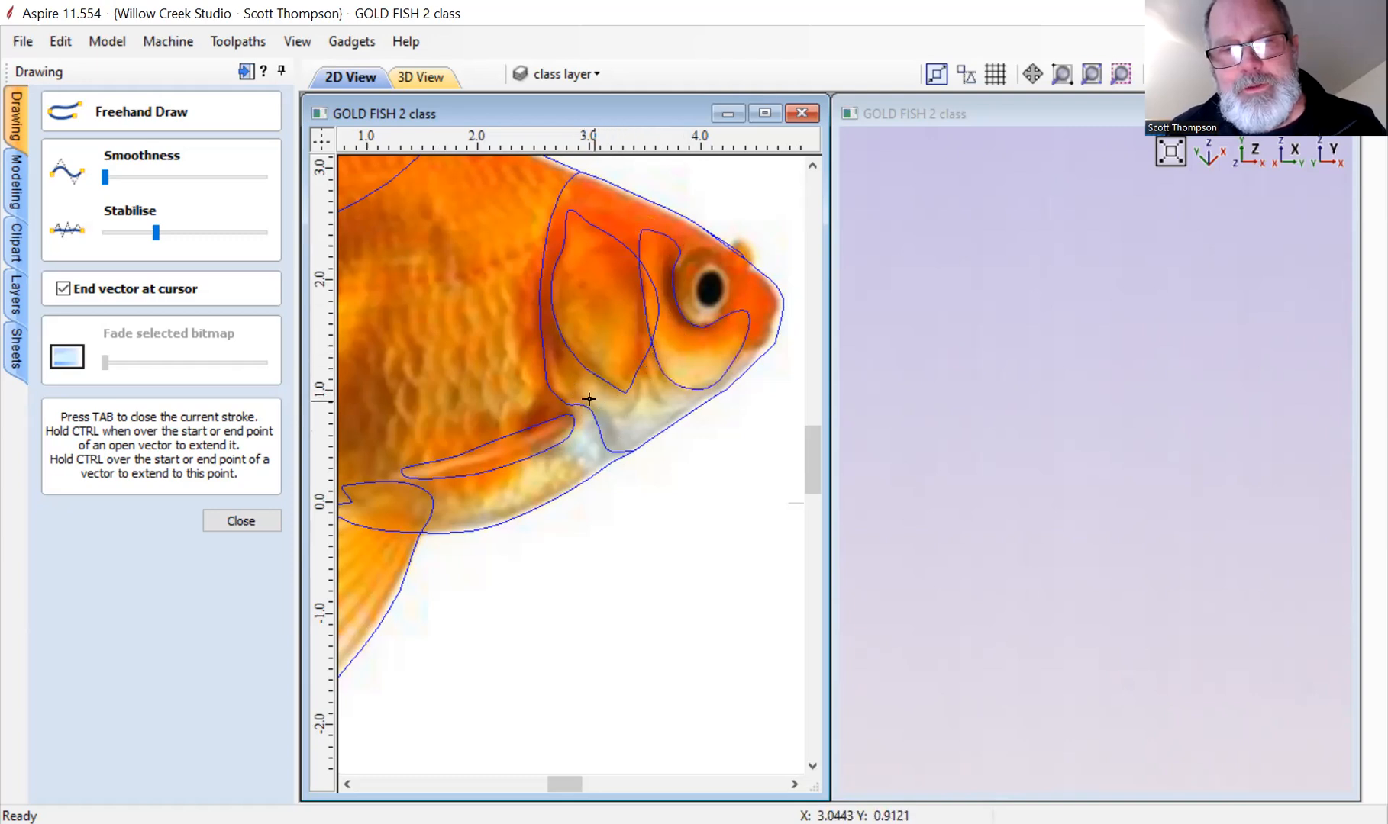
mouse_move(556, 352)
left_mouse_down()
mouse_move(576, 403)
mouse_move(639, 443)
mouse_move(684, 394)
mouse_move(650, 365)
mouse_move(627, 415)
mouse_move(561, 351)
left_mouse_up()
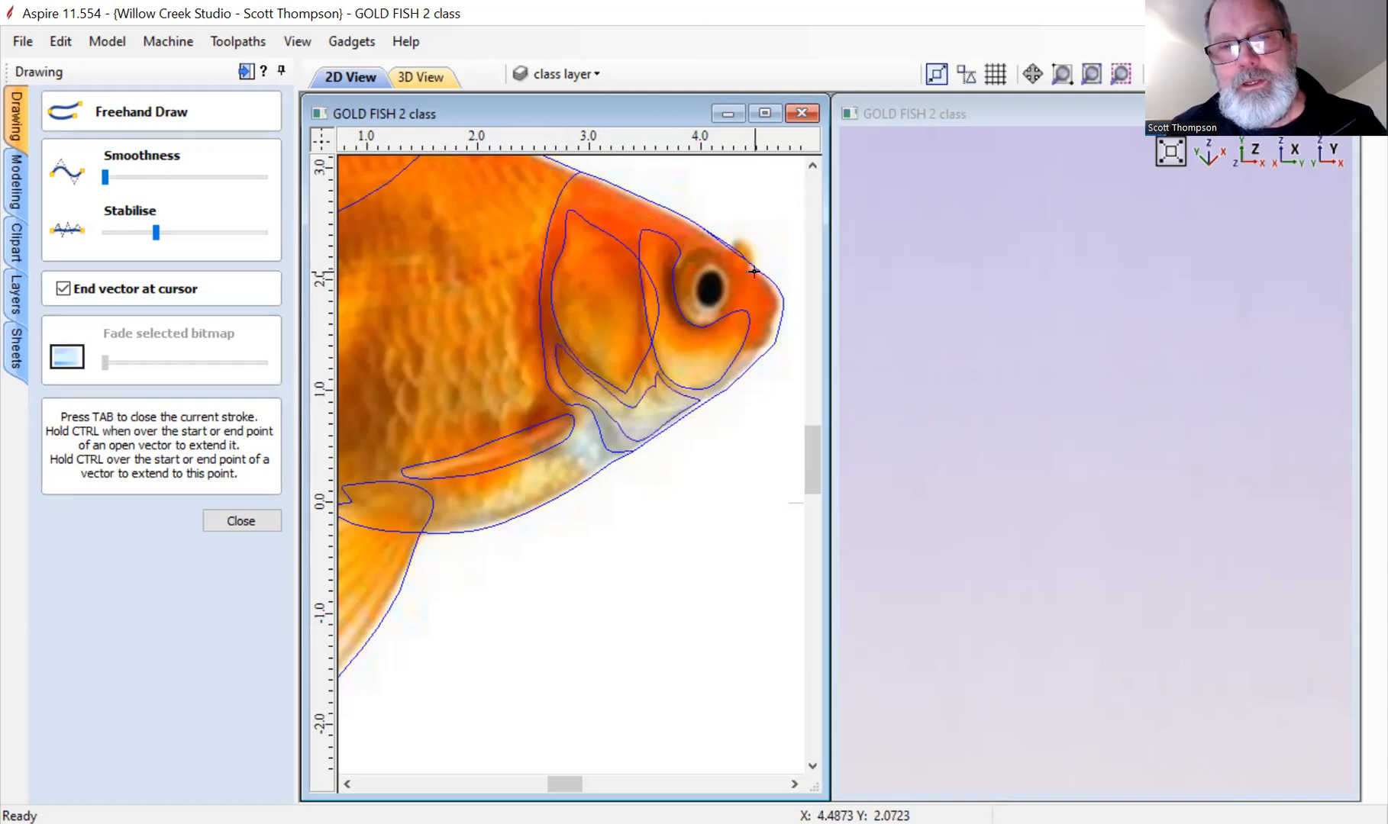
mouse_move(737, 333)
left_mouse_down()
mouse_move(774, 302)
mouse_move(753, 296)
mouse_move(725, 318)
mouse_move(739, 332)
mouse_move(726, 337)
mouse_move(758, 350)
mouse_move(772, 333)
left_mouse_up()
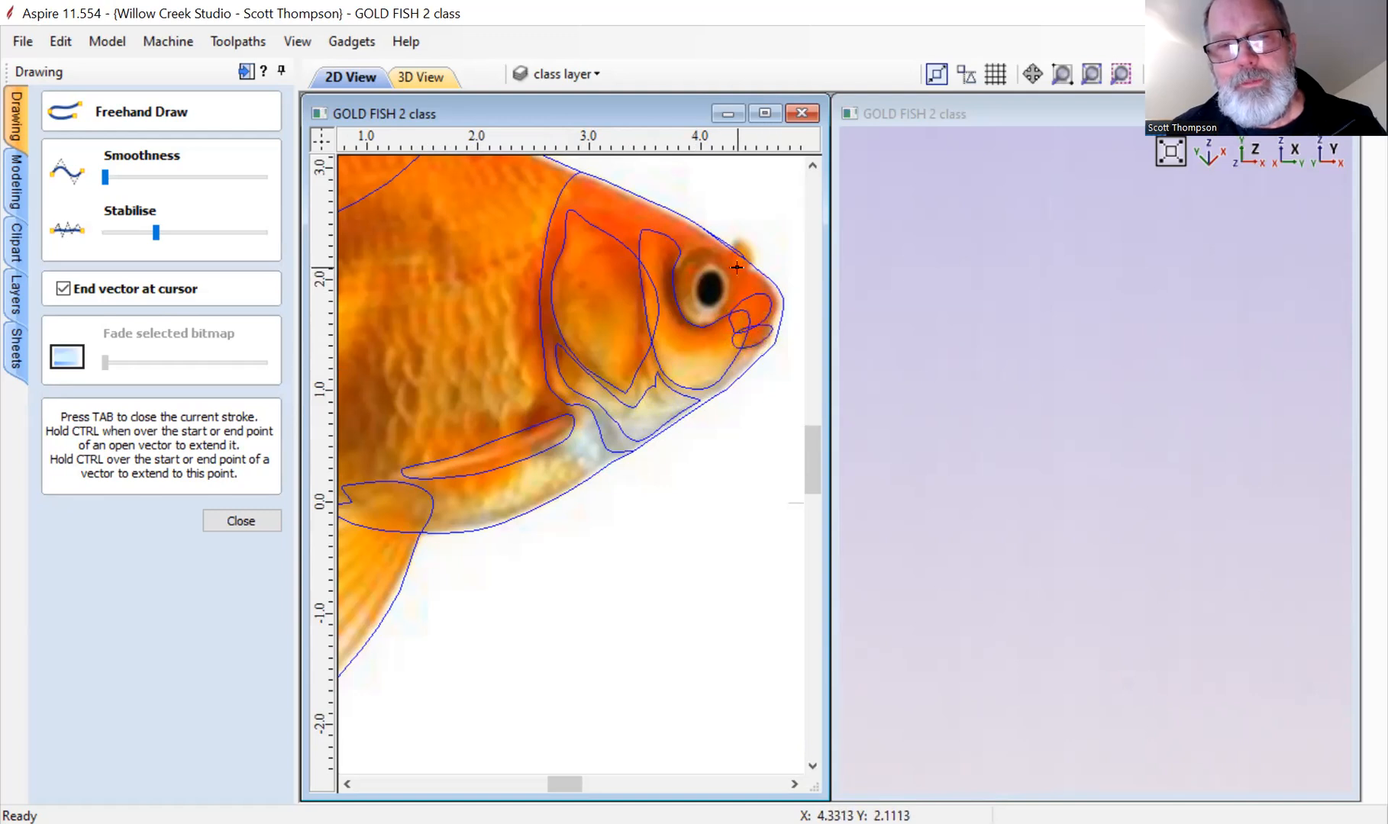
mouse_move(709, 246)
left_mouse_down()
mouse_move(684, 260)
mouse_move(675, 290)
mouse_move(700, 332)
mouse_move(738, 295)
mouse_move(721, 256)
left_mouse_up()
scroll(720, 256, "up", 5)
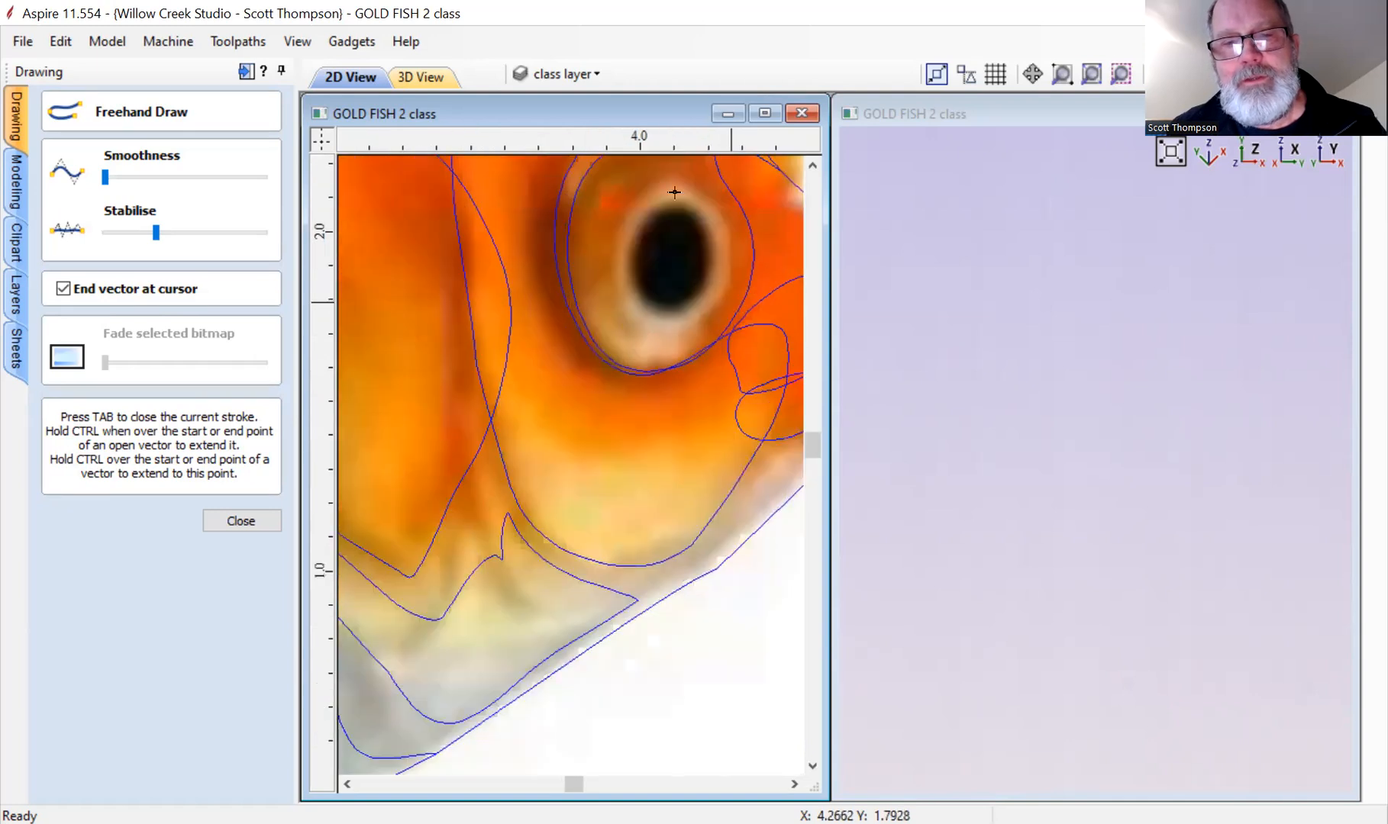
mouse_move(673, 196)
left_mouse_down()
mouse_move(640, 211)
mouse_move(625, 250)
mouse_move(644, 311)
mouse_move(670, 315)
mouse_move(707, 282)
mouse_move(715, 245)
mouse_move(691, 204)
left_mouse_up()
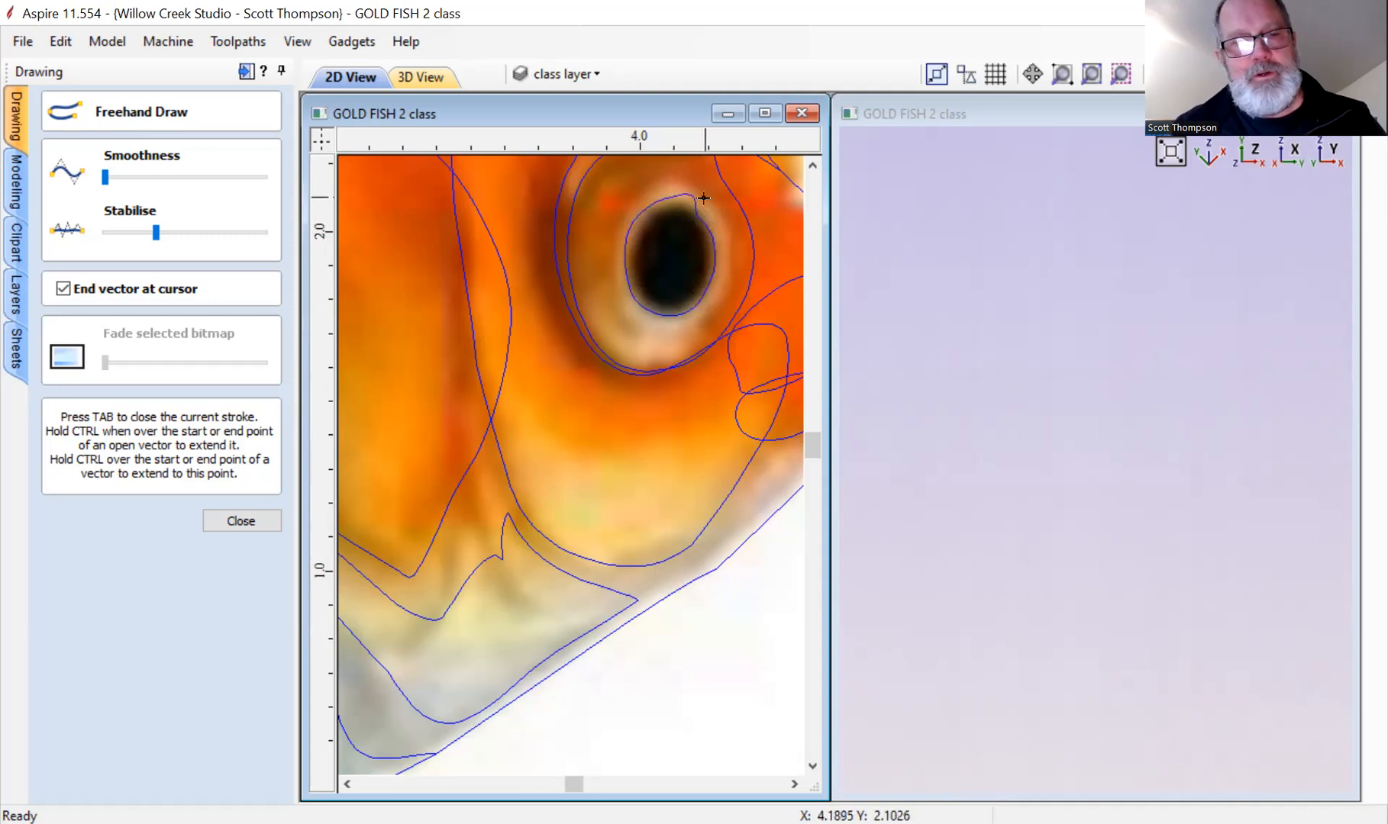
left_click(253, 523)
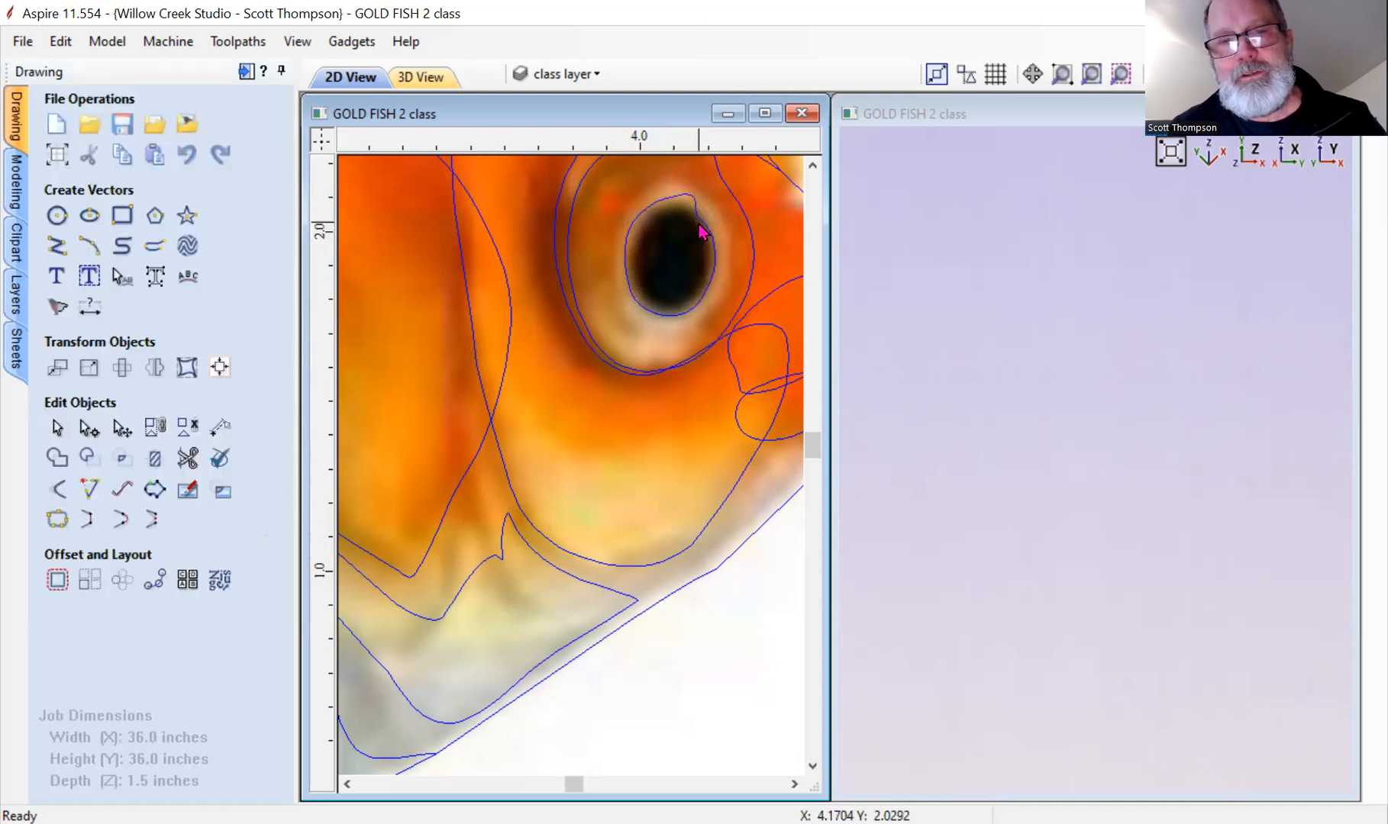
left_click(700, 227)
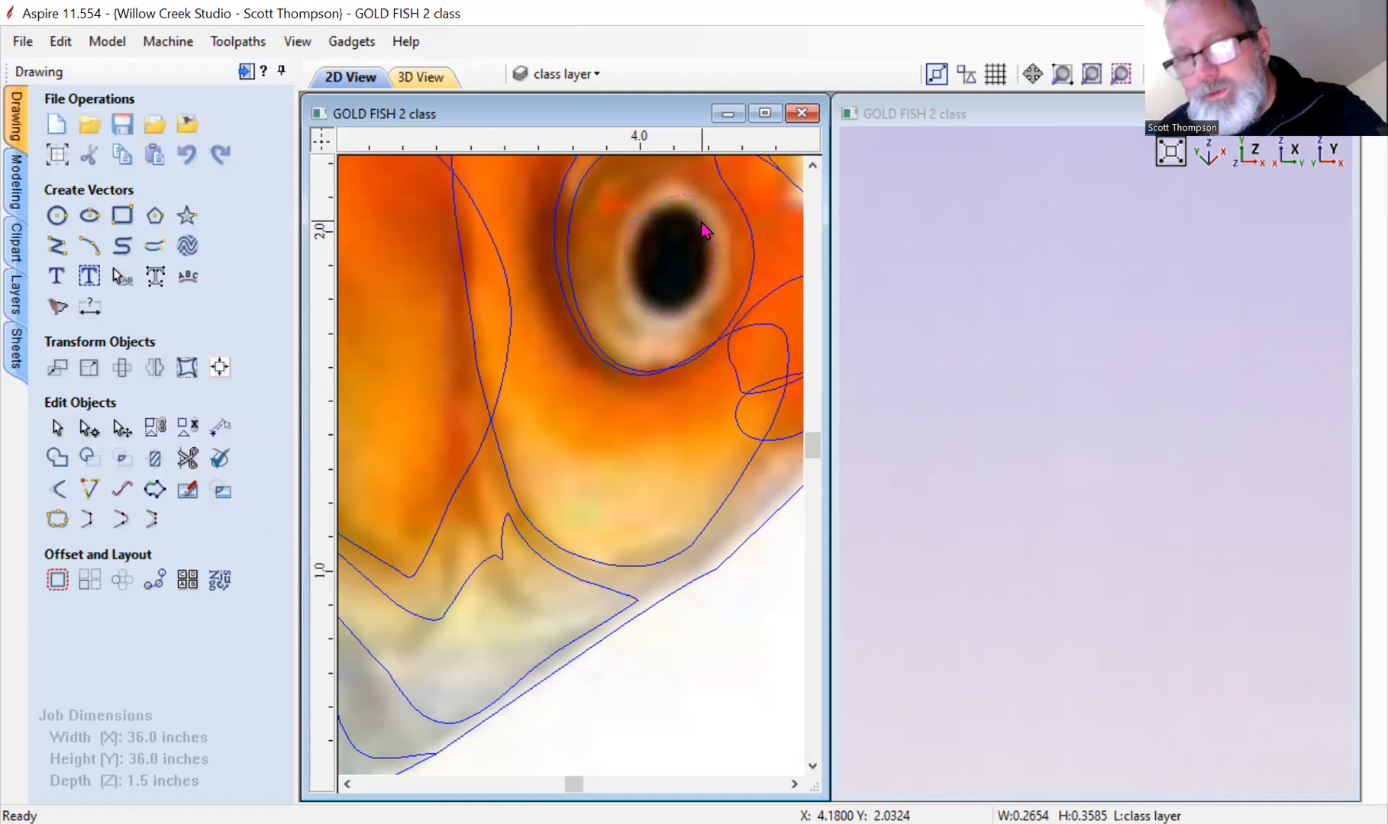
key("Escape")
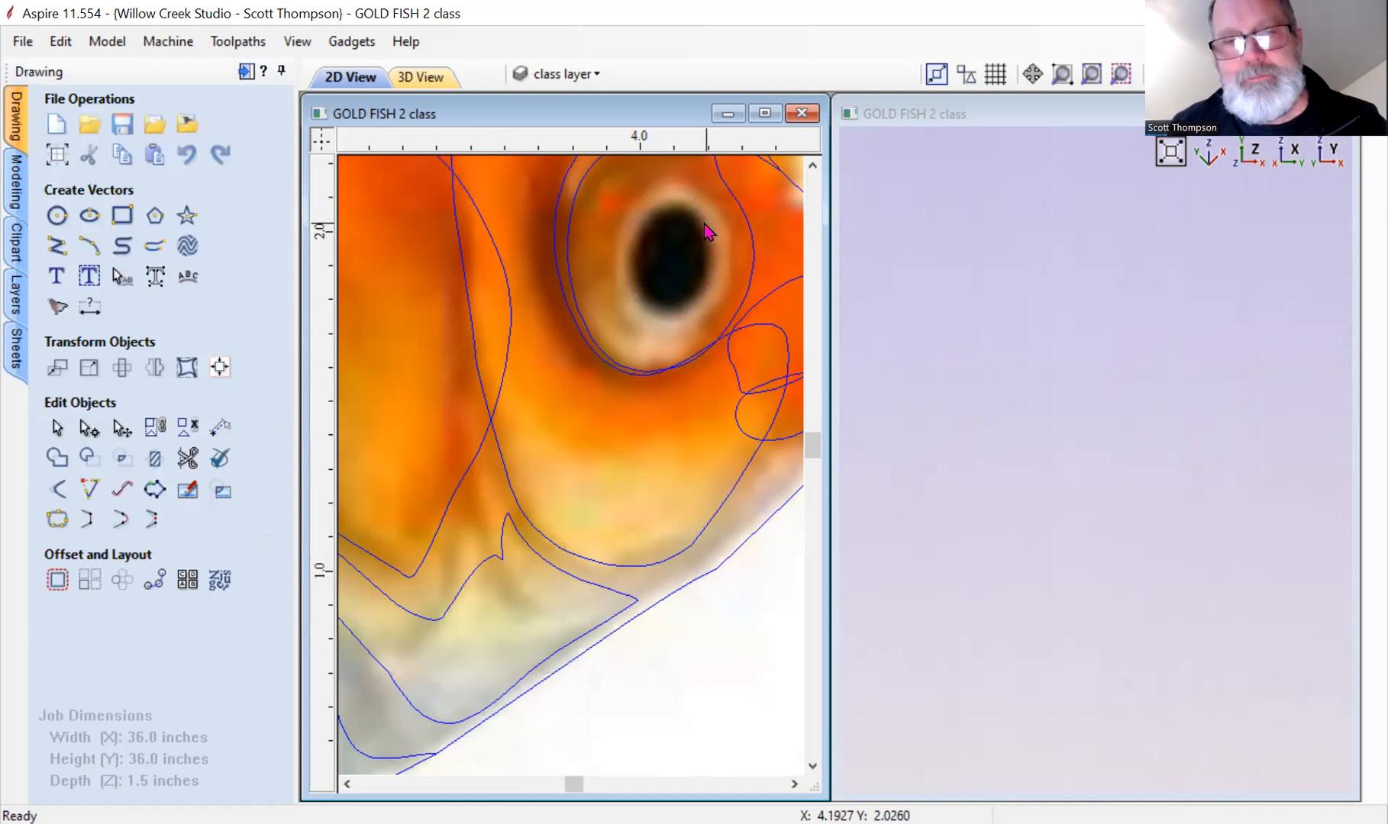
Draw a smooth freehand closed outline around the eye's black pupil and finish freehand drawing.
left_click(155, 247)
mouse_move(654, 213)
left_mouse_down()
mouse_move(632, 227)
mouse_move(617, 283)
mouse_move(651, 319)
mouse_move(696, 307)
mouse_move(718, 262)
mouse_move(708, 221)
mouse_move(671, 207)
left_mouse_up()
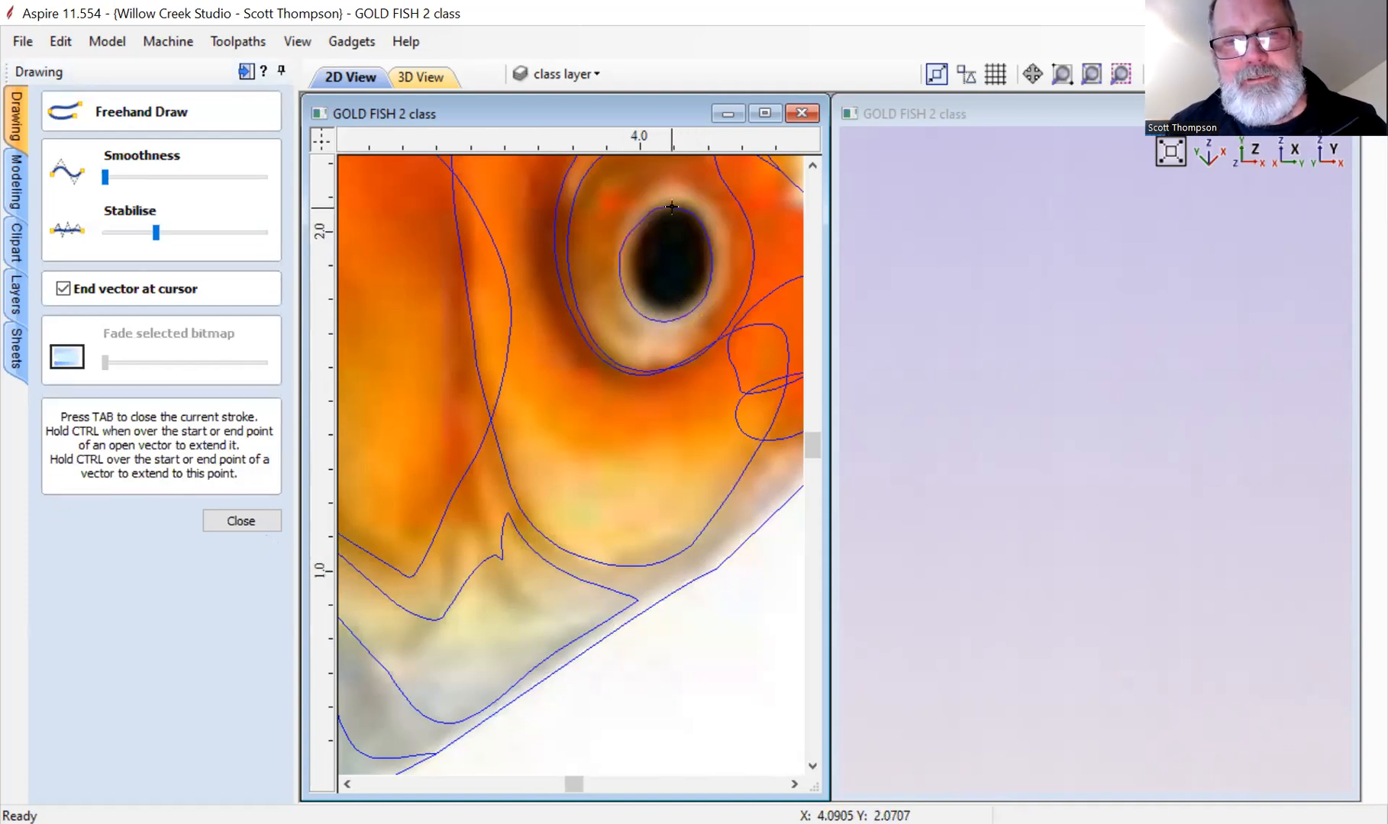
left_click(241, 520)
Create a domed 3D shape, scaled to exact height, from the dorsal fin outline.
scroll(668, 441, "down", 10)
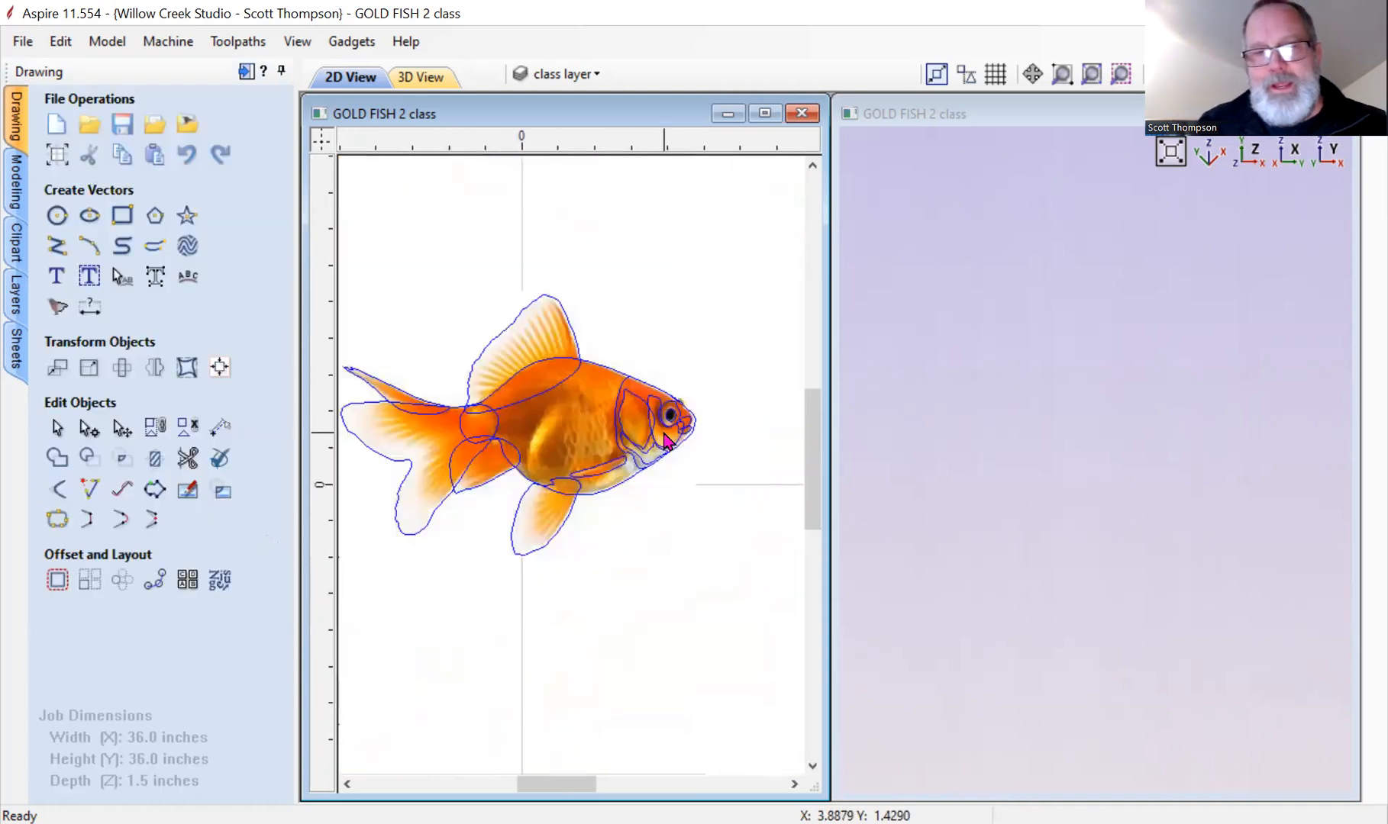
scroll(666, 436, "down", 3)
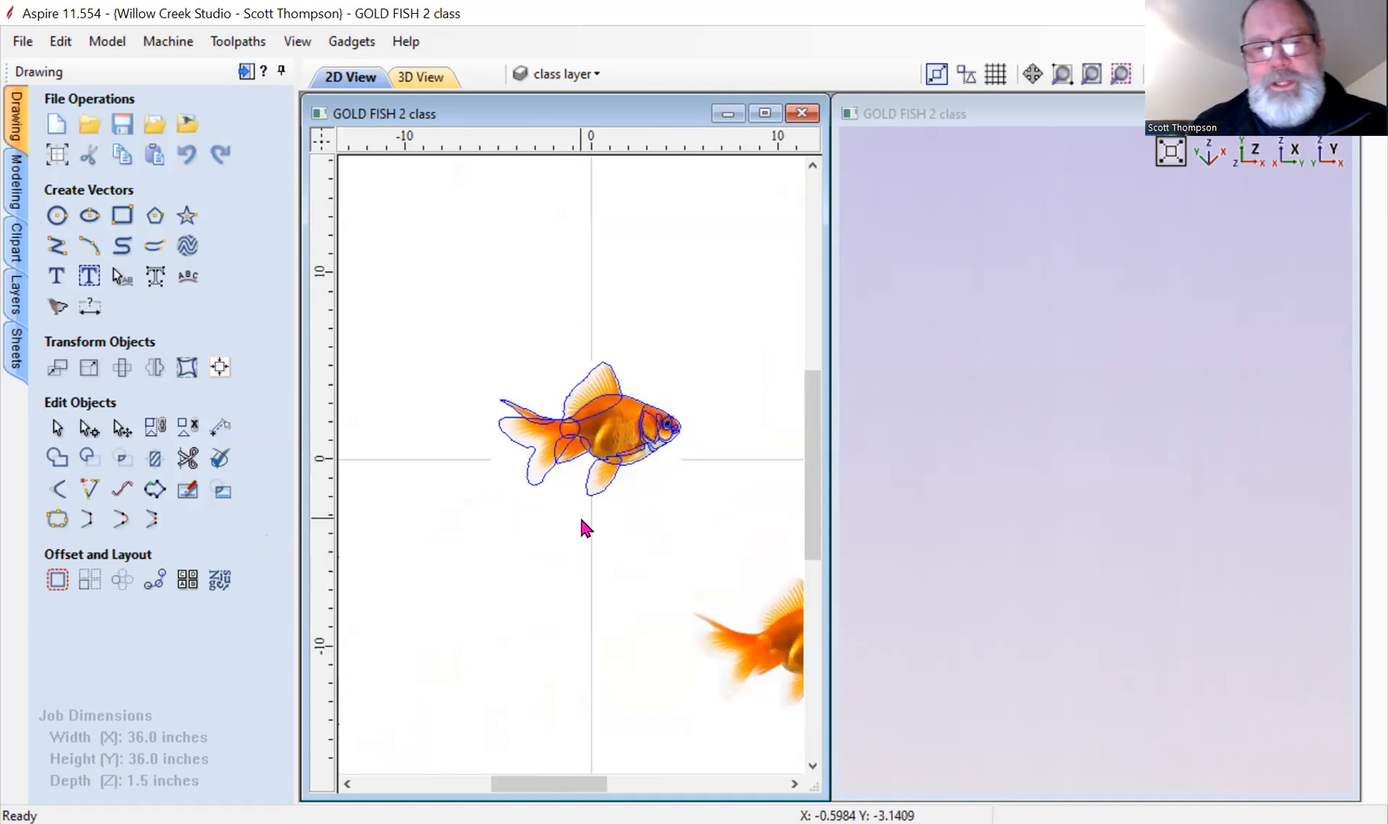
scroll(568, 480, "up", 3)
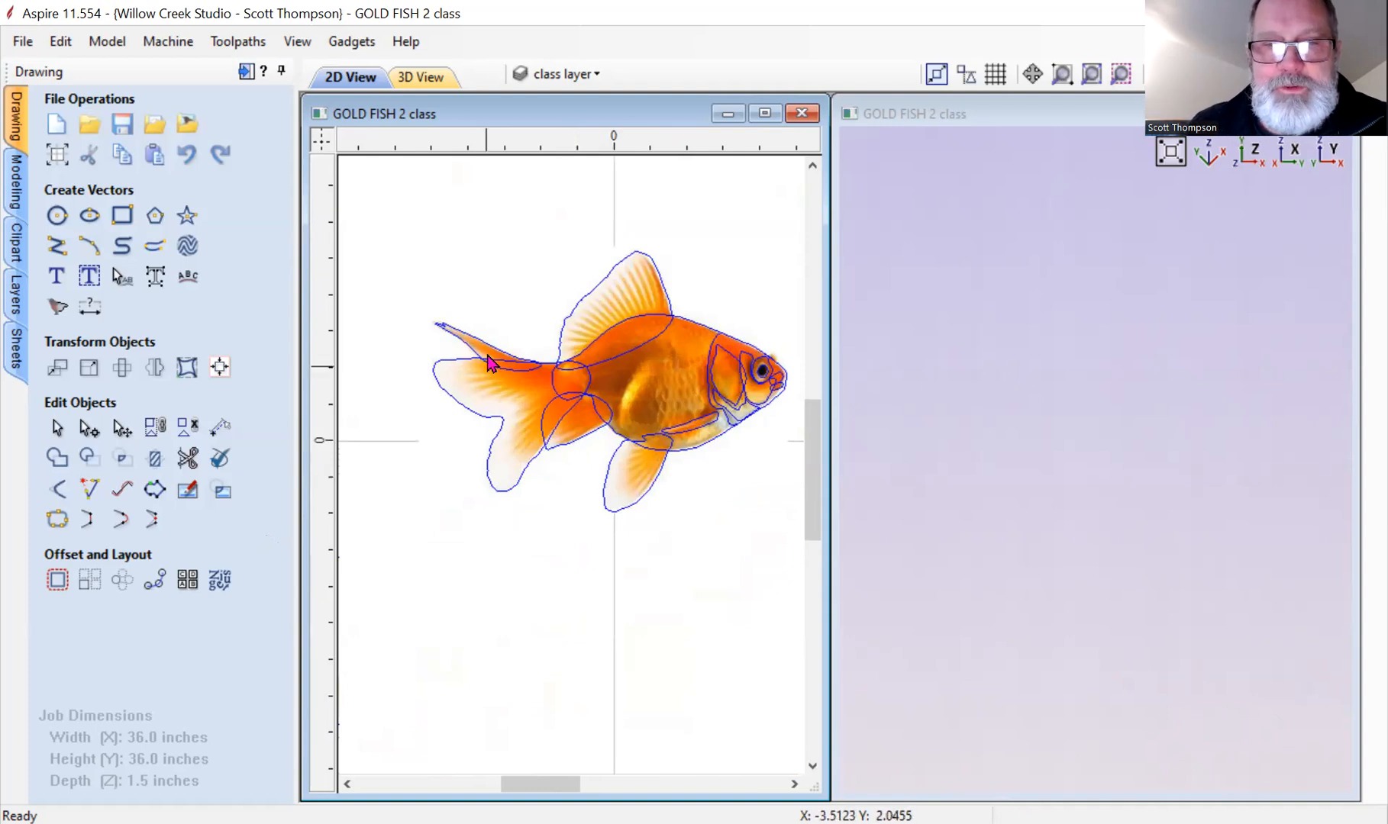
left_click(605, 288)
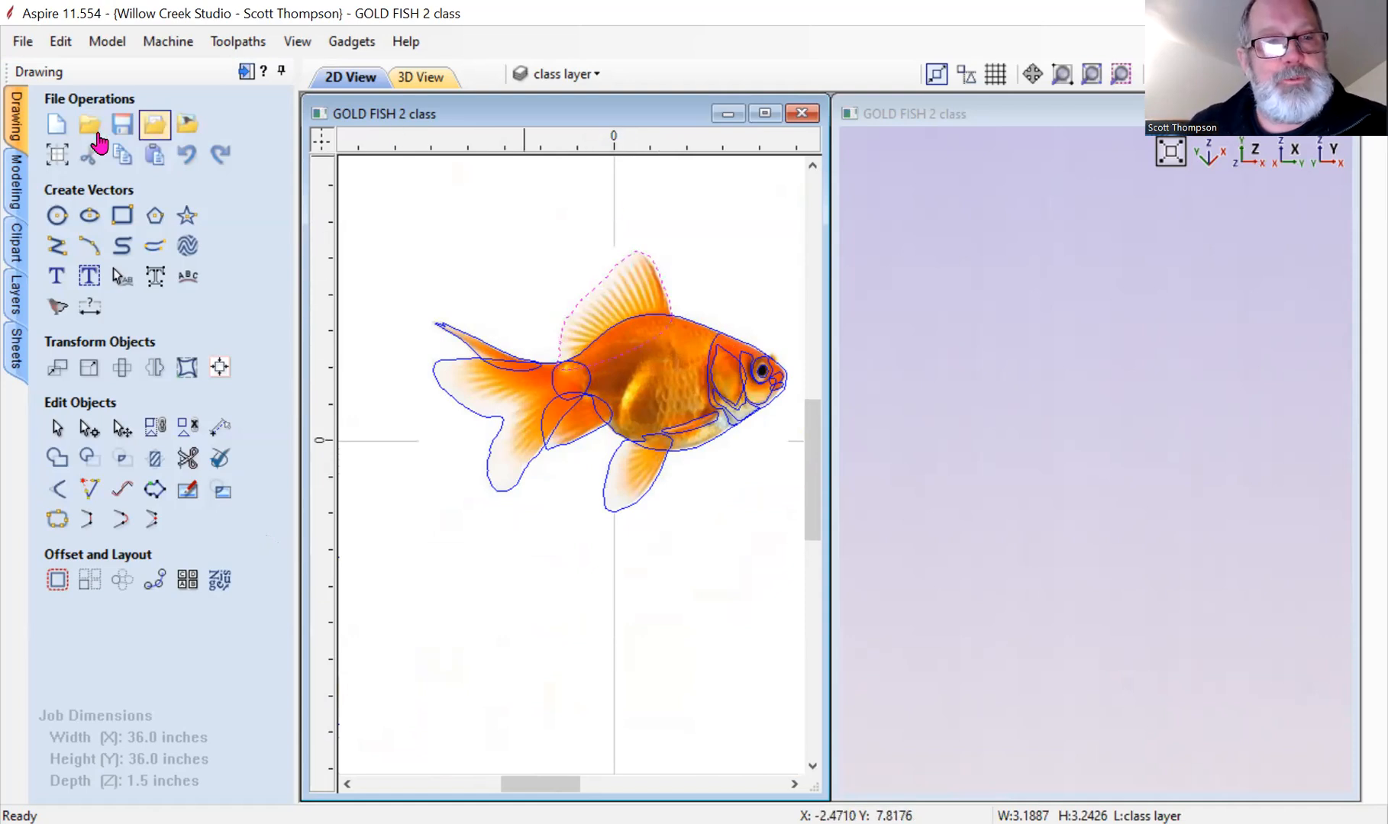
left_click(16, 183)
left_click(60, 126)
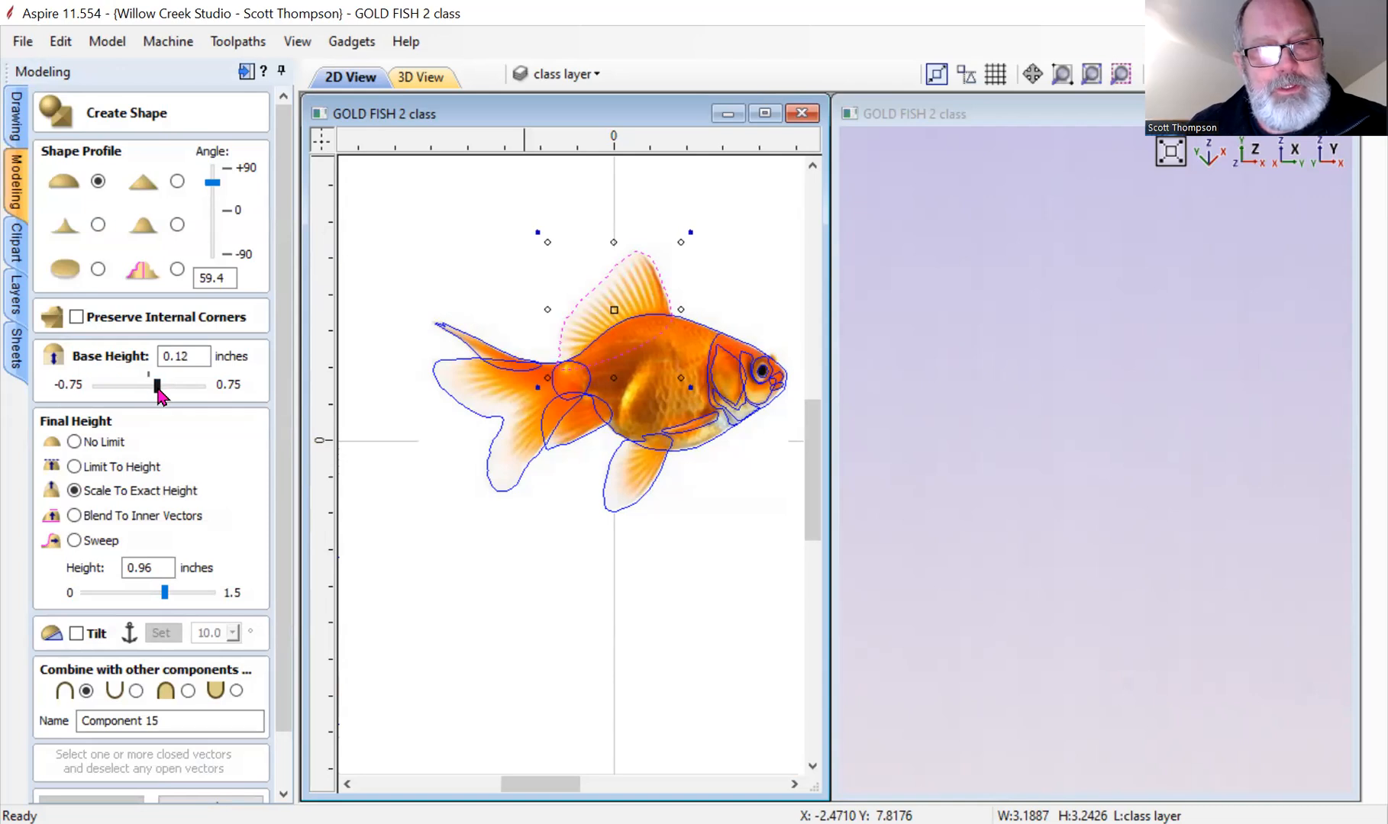
left_click(168, 592)
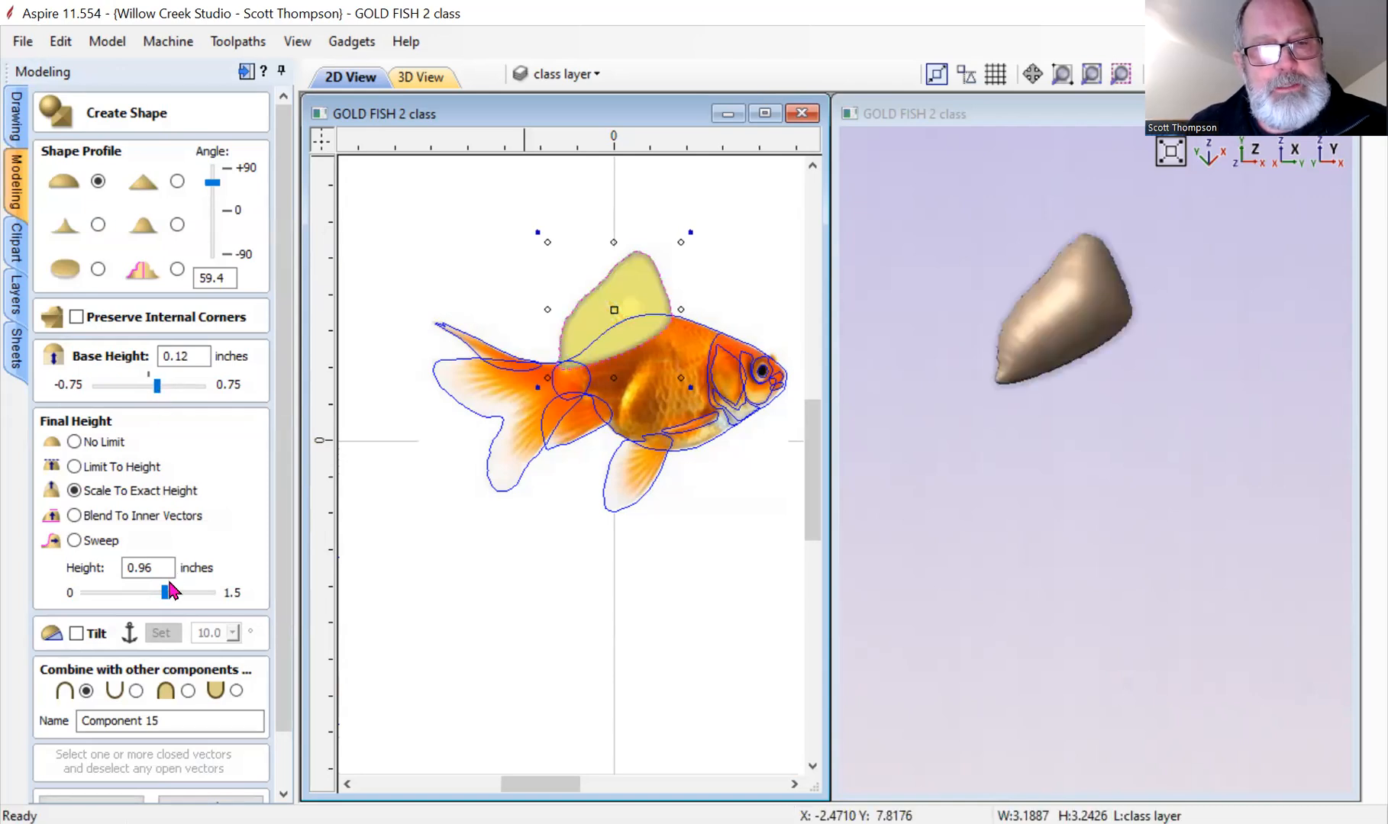
Flatten the dorsal fin shape by setting its profile angle to 9.0 and its final height to 0.12 inches.
left_click_drag(216, 189, 216, 208)
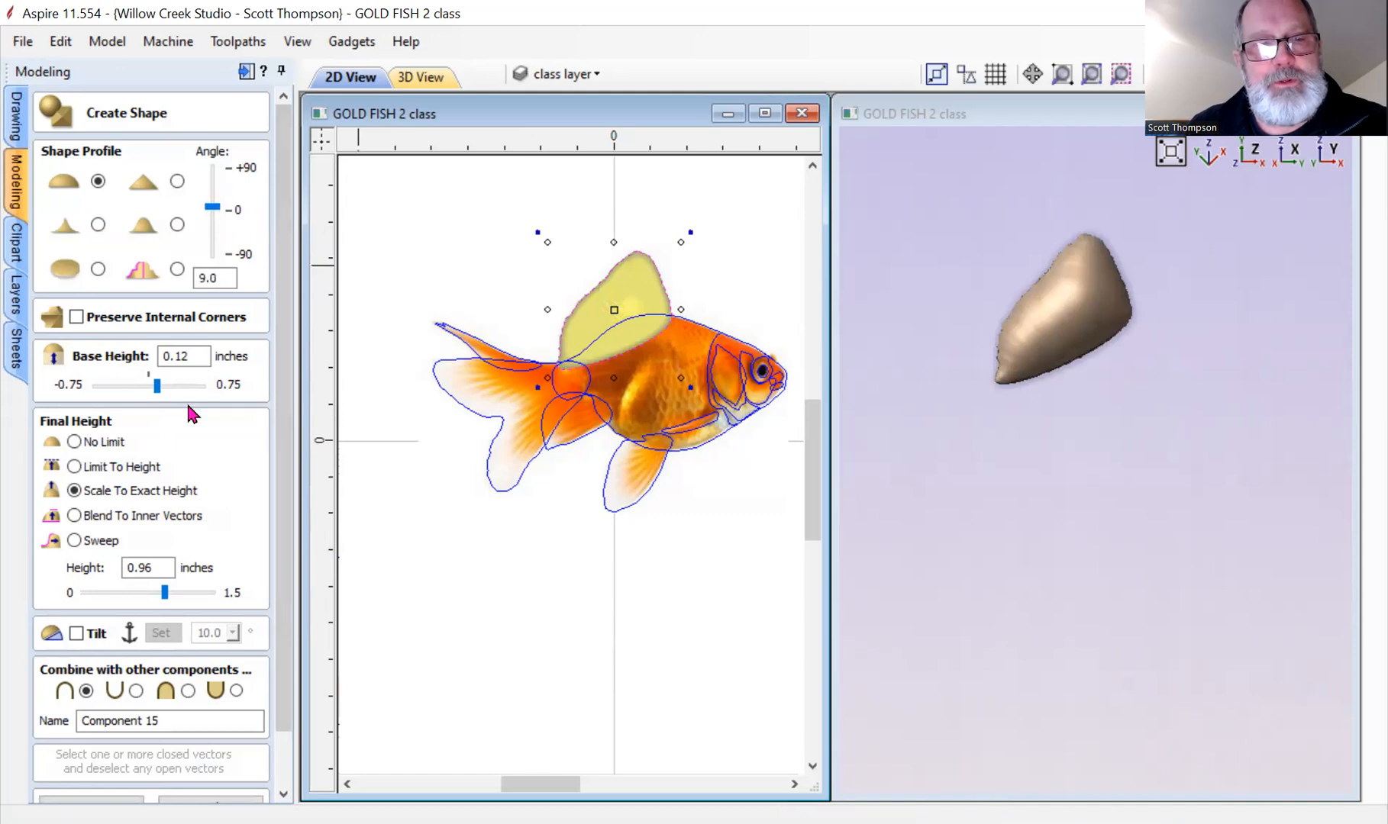
left_click_drag(164, 595, 92, 601)
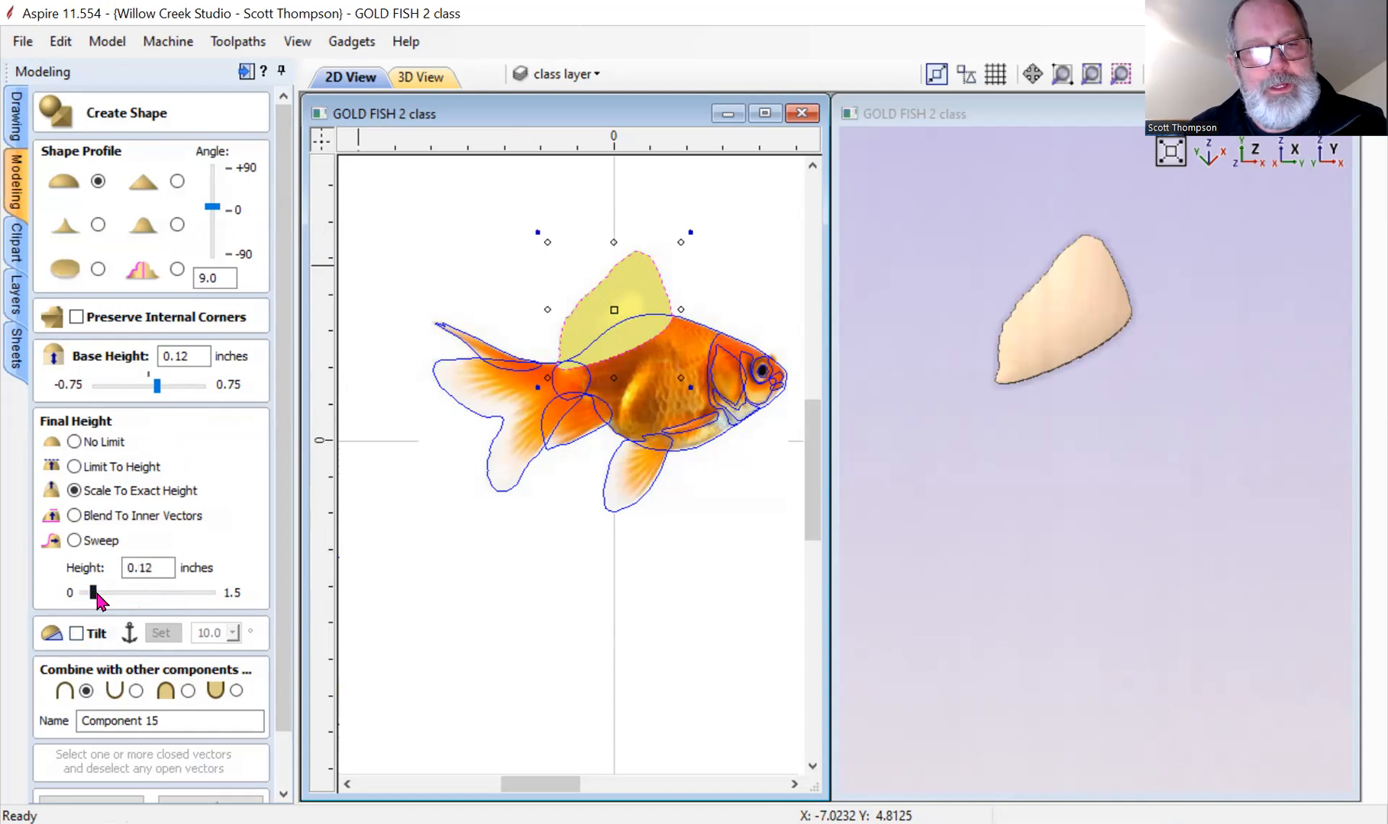
left_click_drag(96, 598, 96, 599)
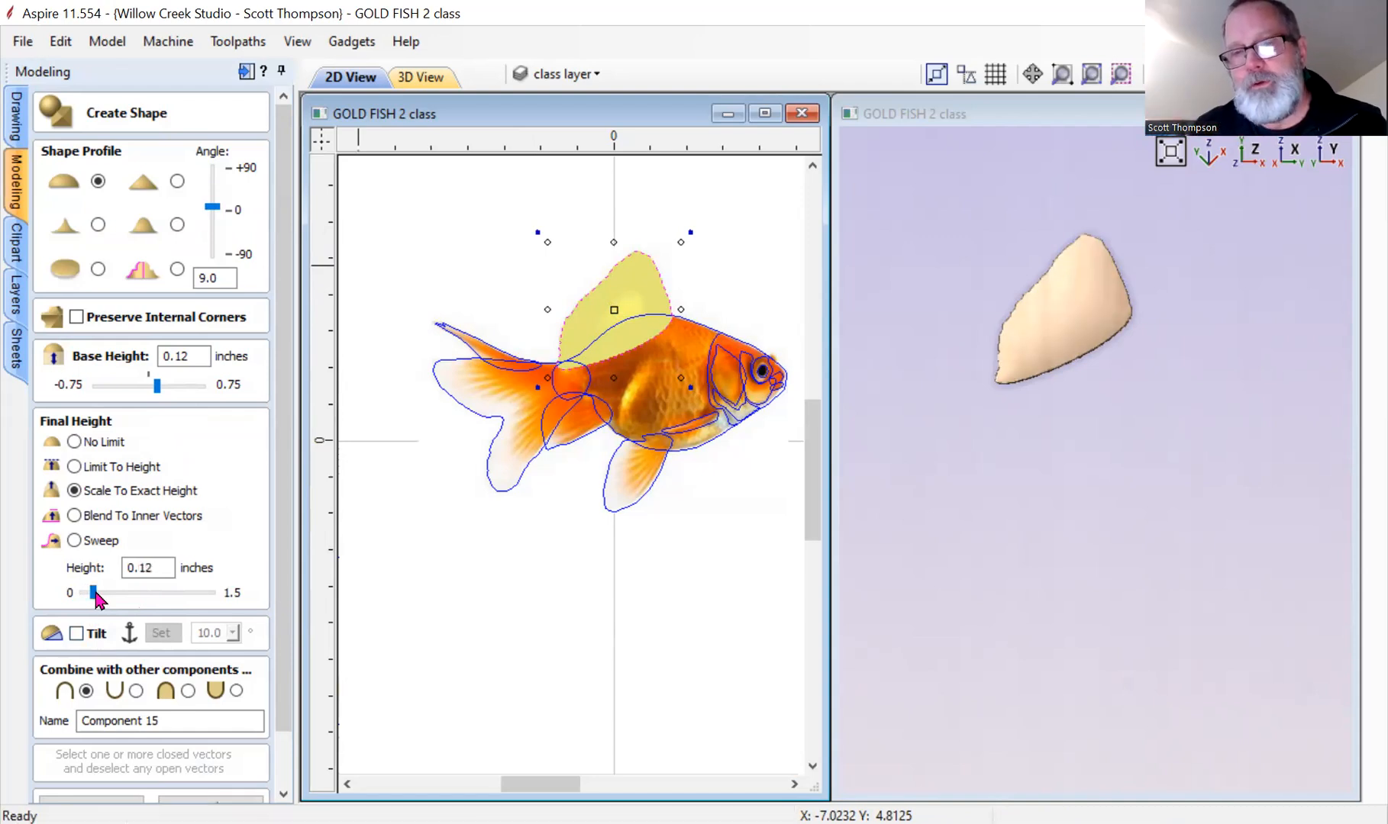
left_click_drag(1016, 288, 1056, 290)
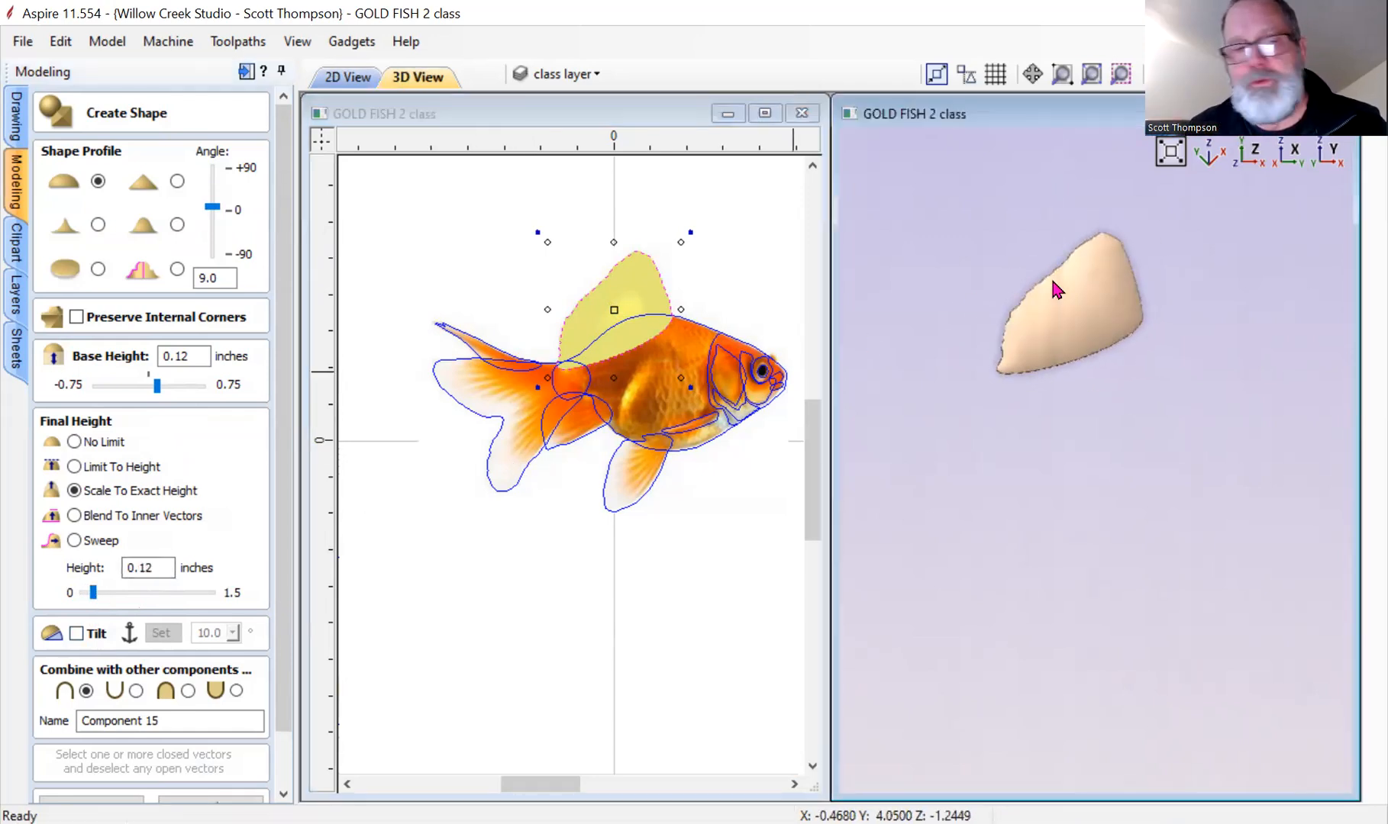
Name the dorsal fin component "dorsel", set its height to 0.21 inches, and finalize it to start a new component.
left_click_drag(191, 721, 46, 733)
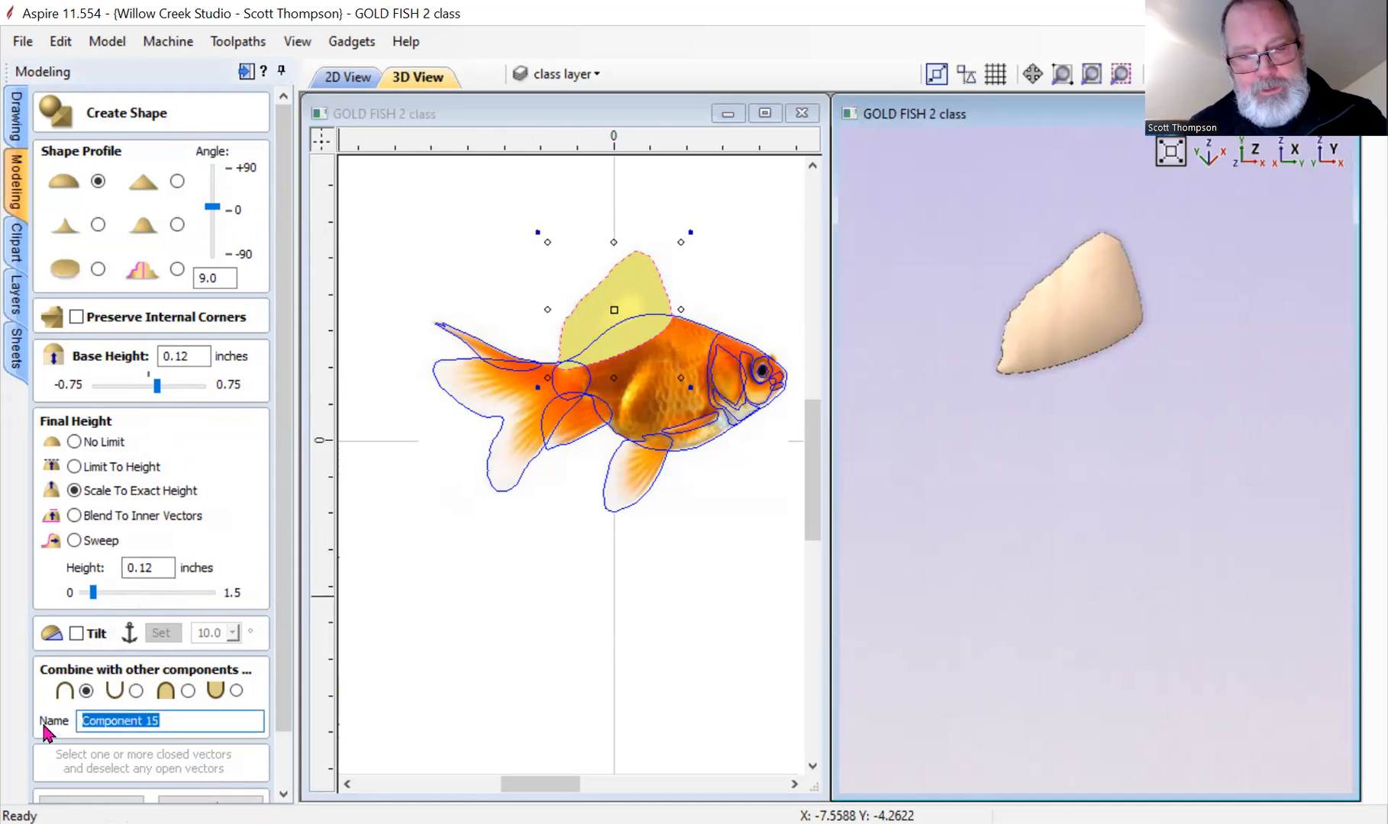
type("dorsel")
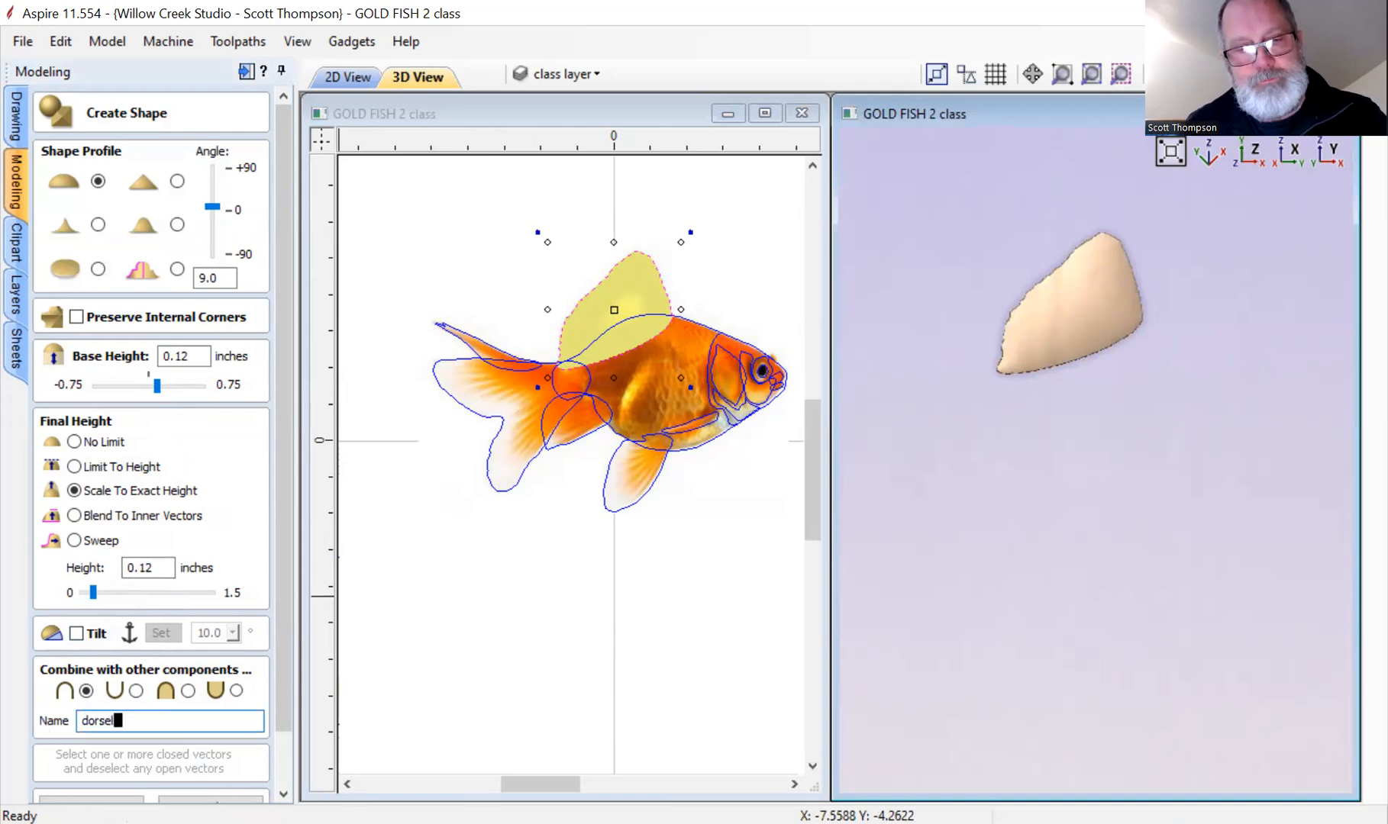
scroll(134, 572, "down", 4)
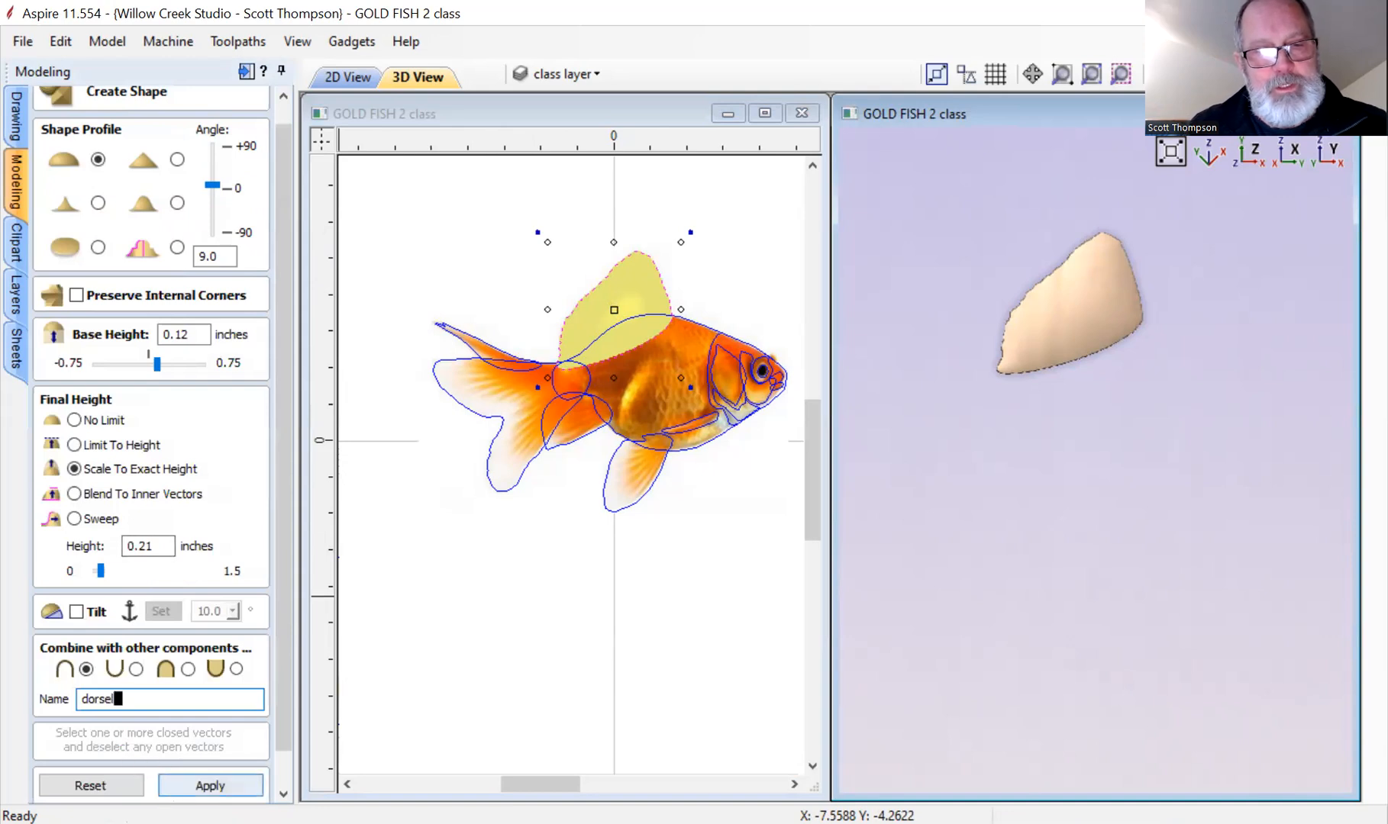
type("orsel")
key("Return")
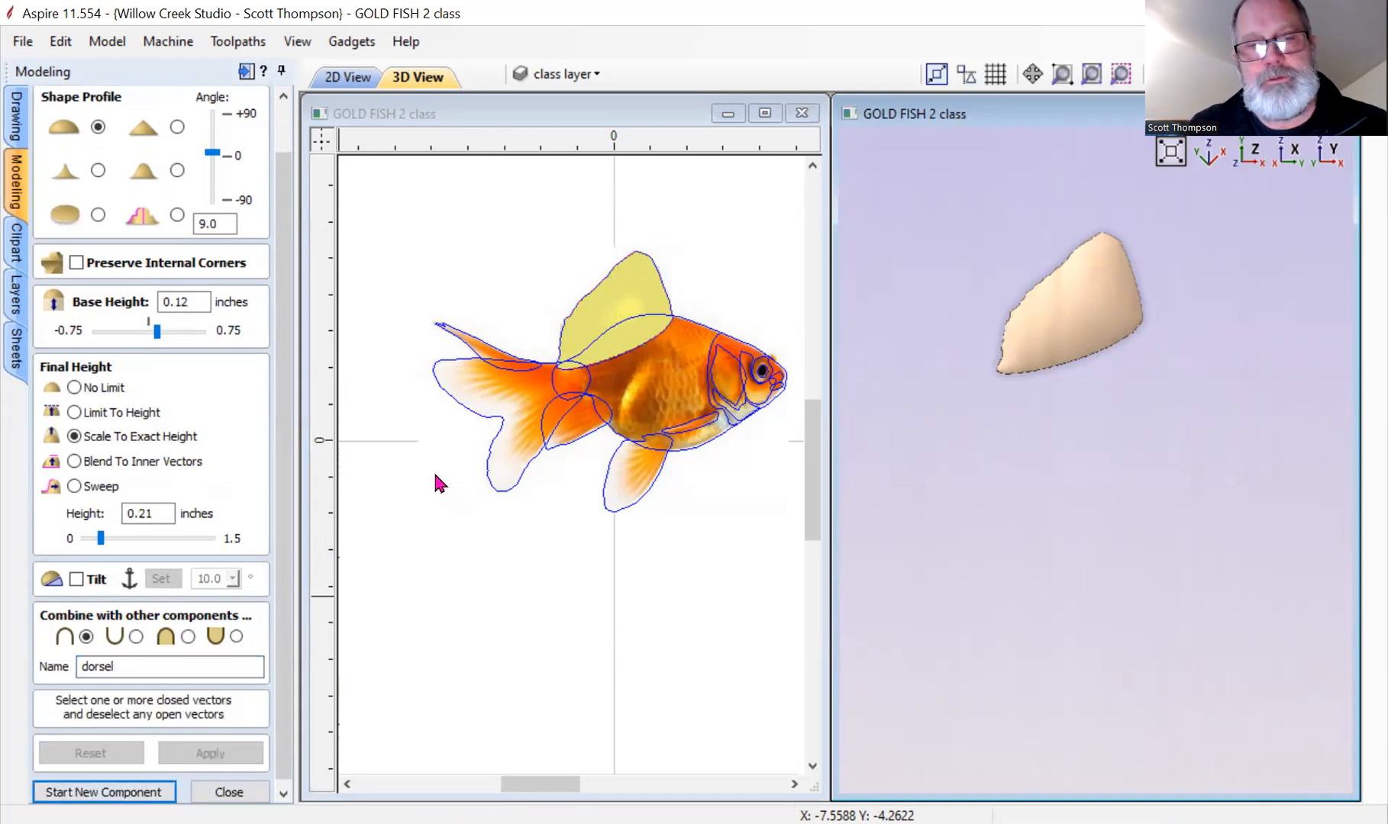
Create a domed shape from the thin upper tail fin outline and set its height to 0.195 inches.
left_click(515, 374)
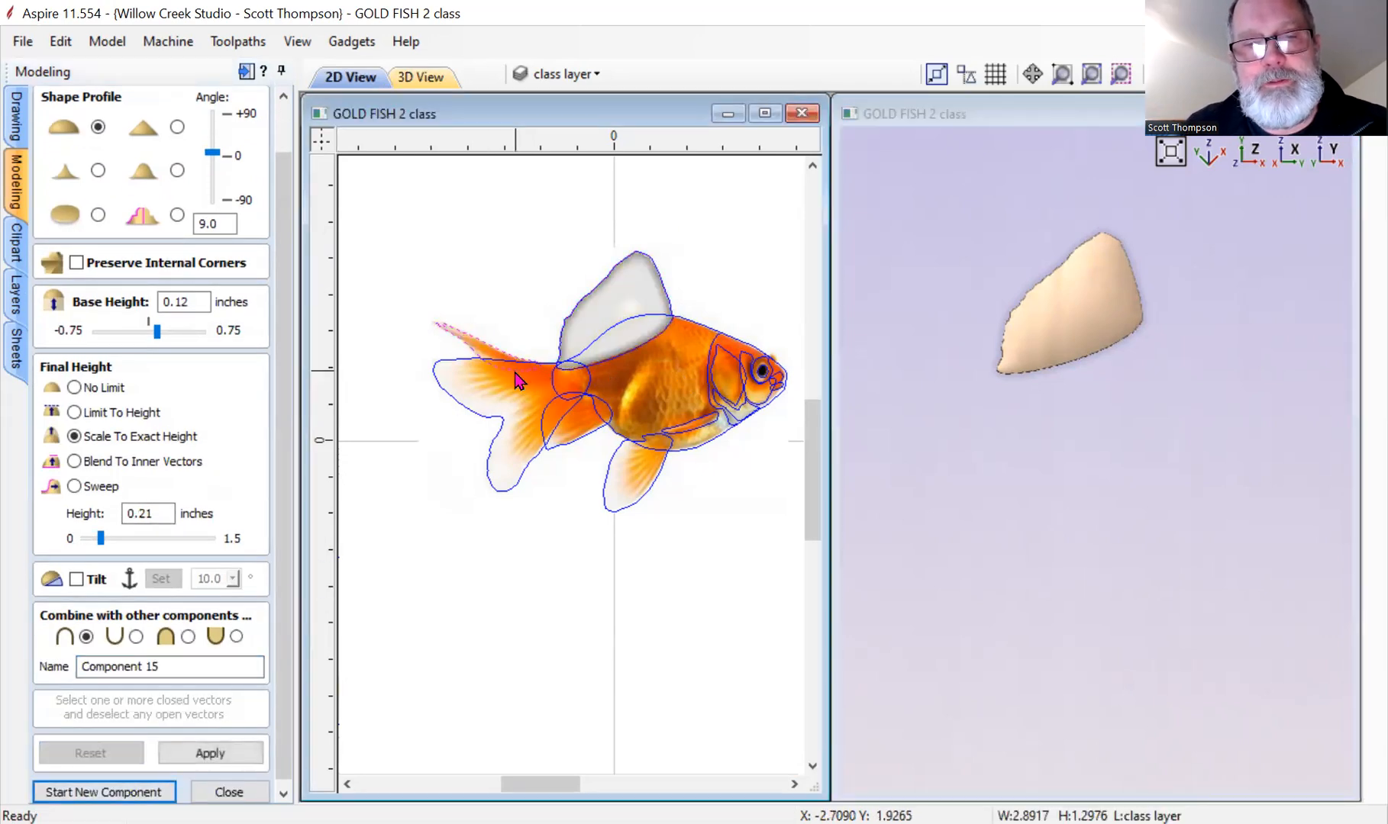
left_click(210, 755)
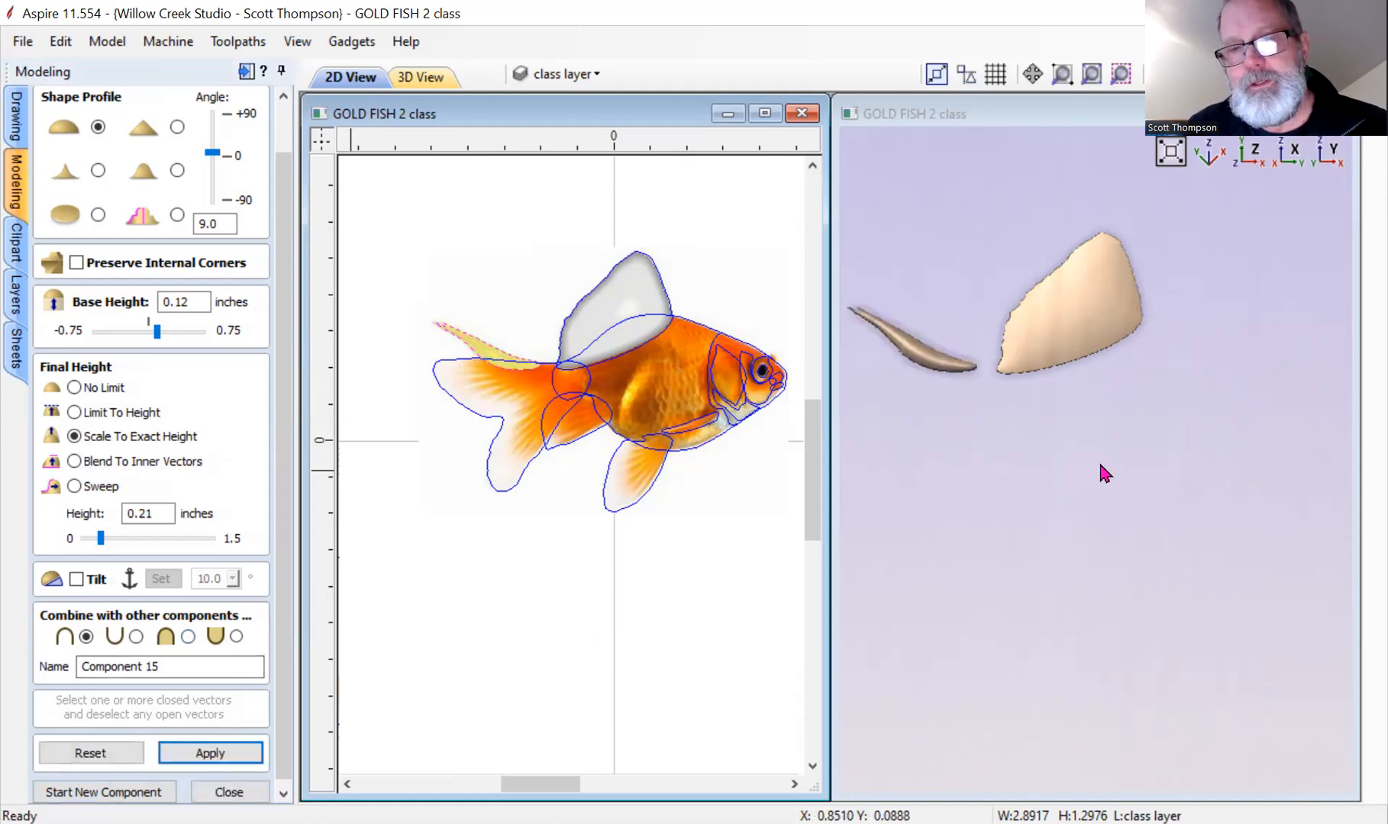
left_click_drag(100, 538, 98, 538)
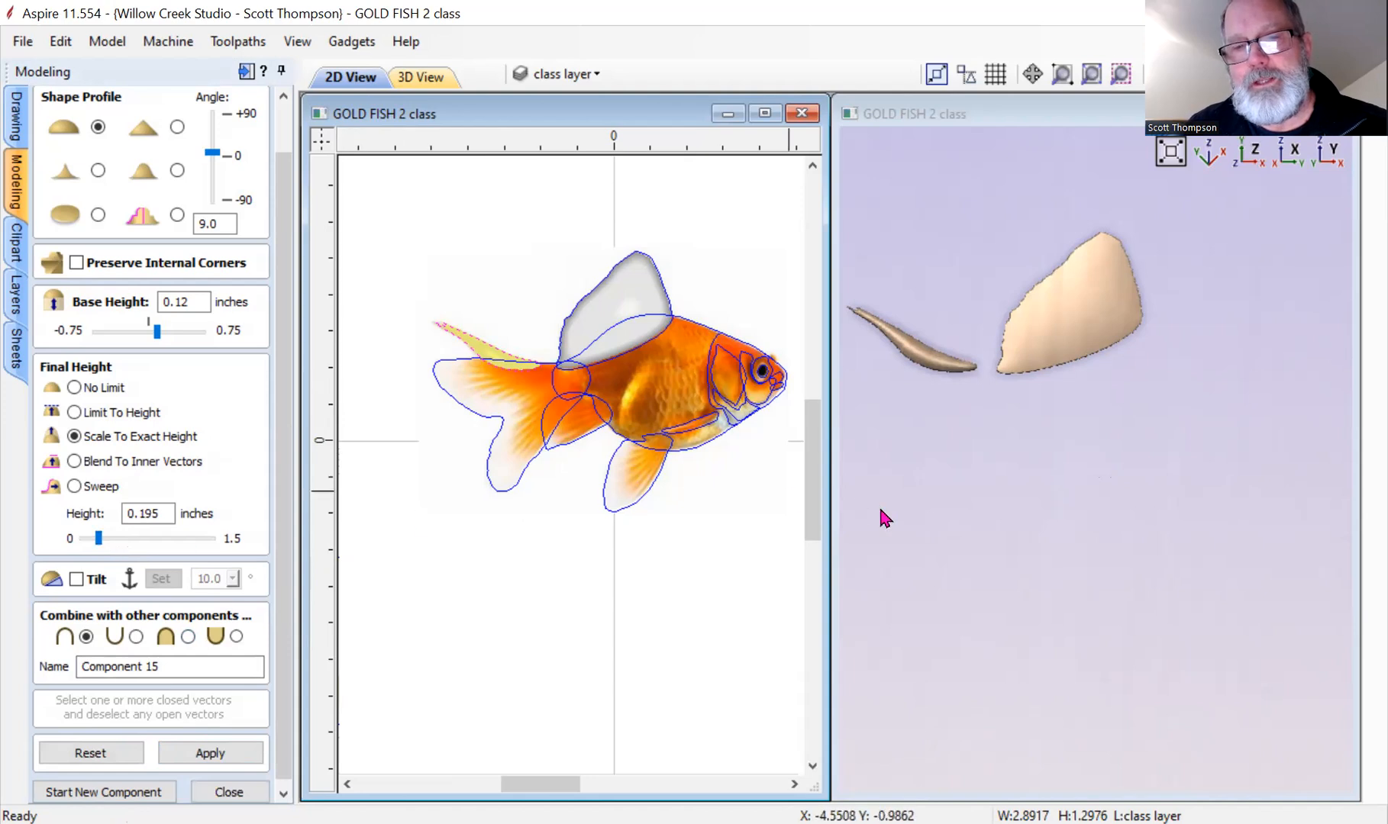
left_click(1025, 428)
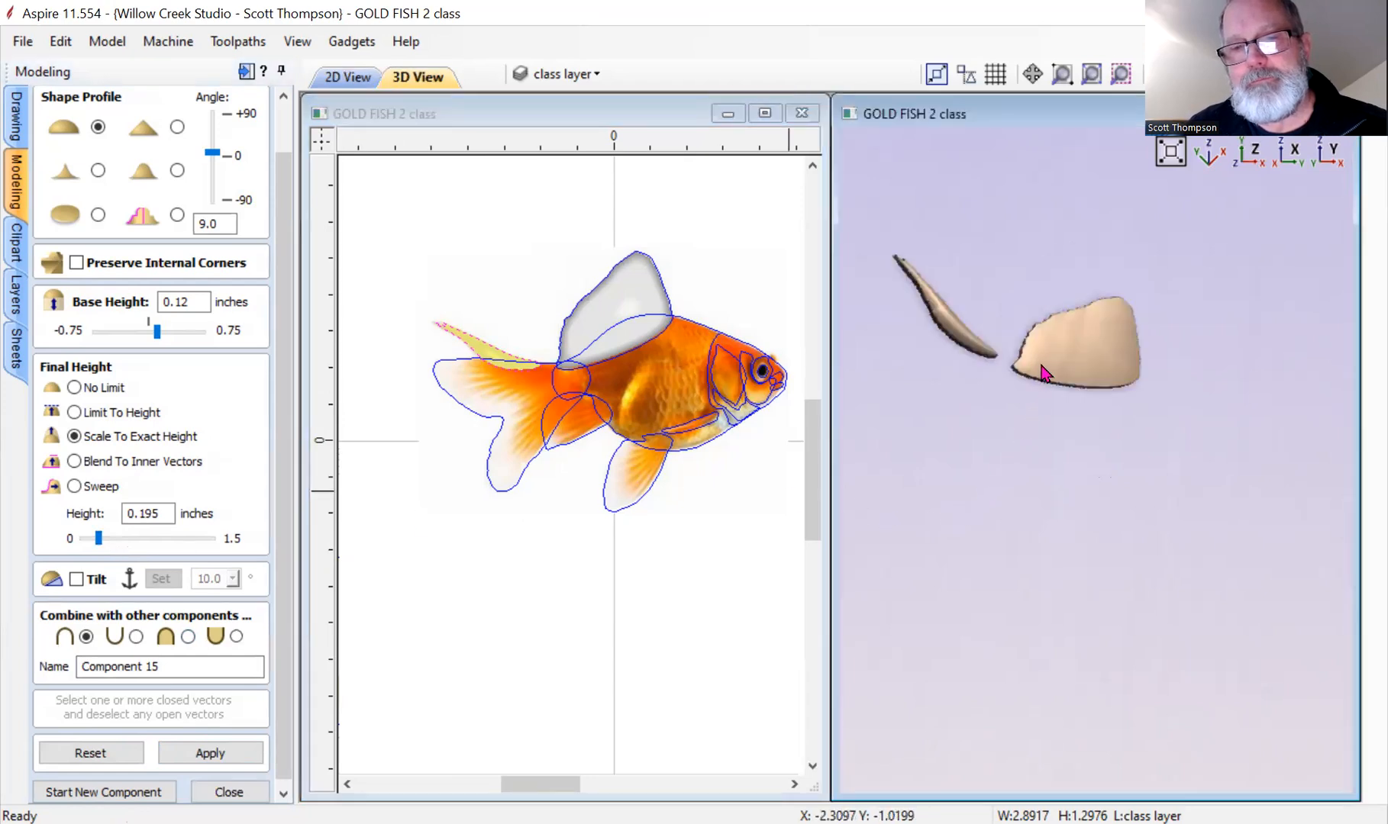
Name the upper tail fin component "fin 1" and start a new component.
double_click(155, 668)
left_click_drag(155, 668, 37, 678)
type("fin 1")
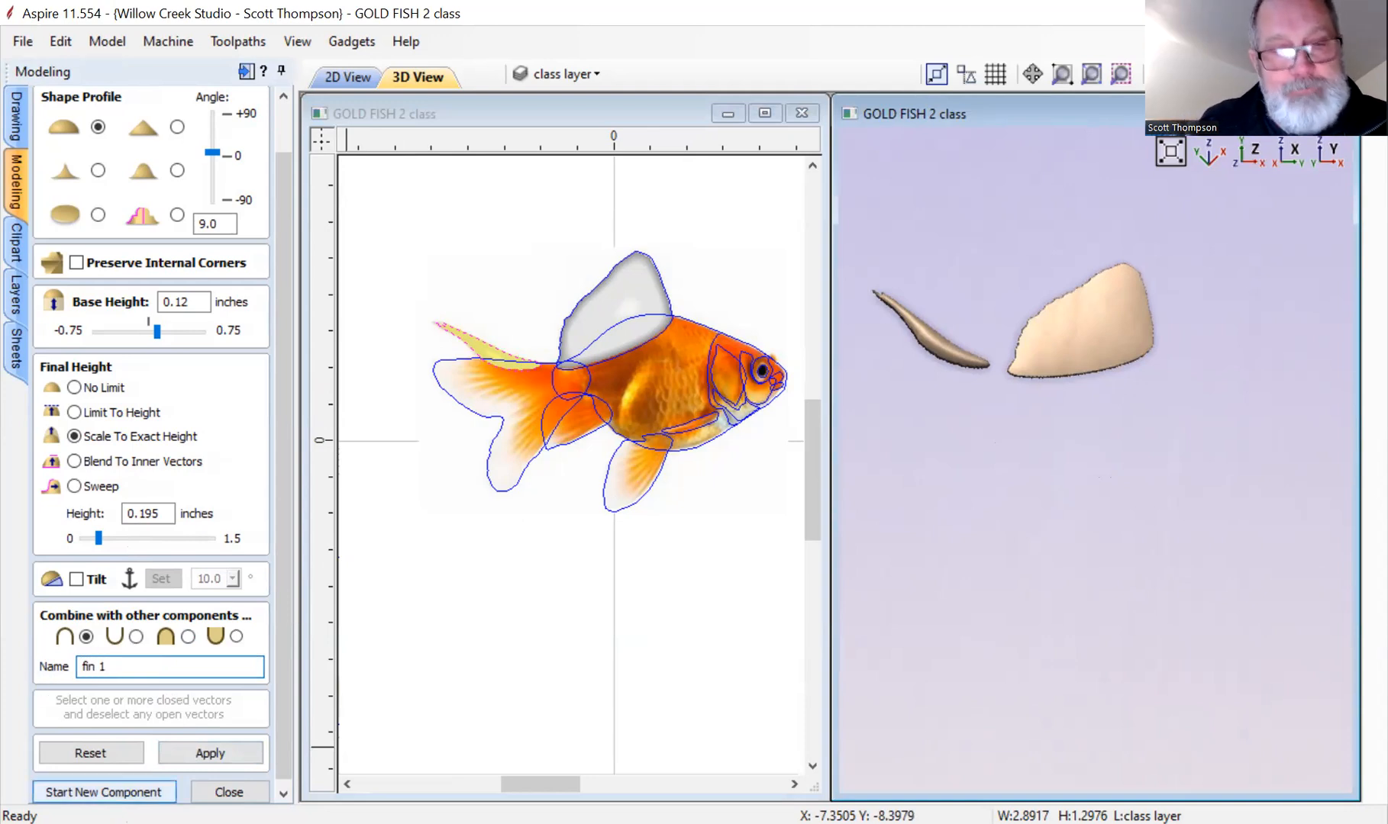
left_click(133, 791)
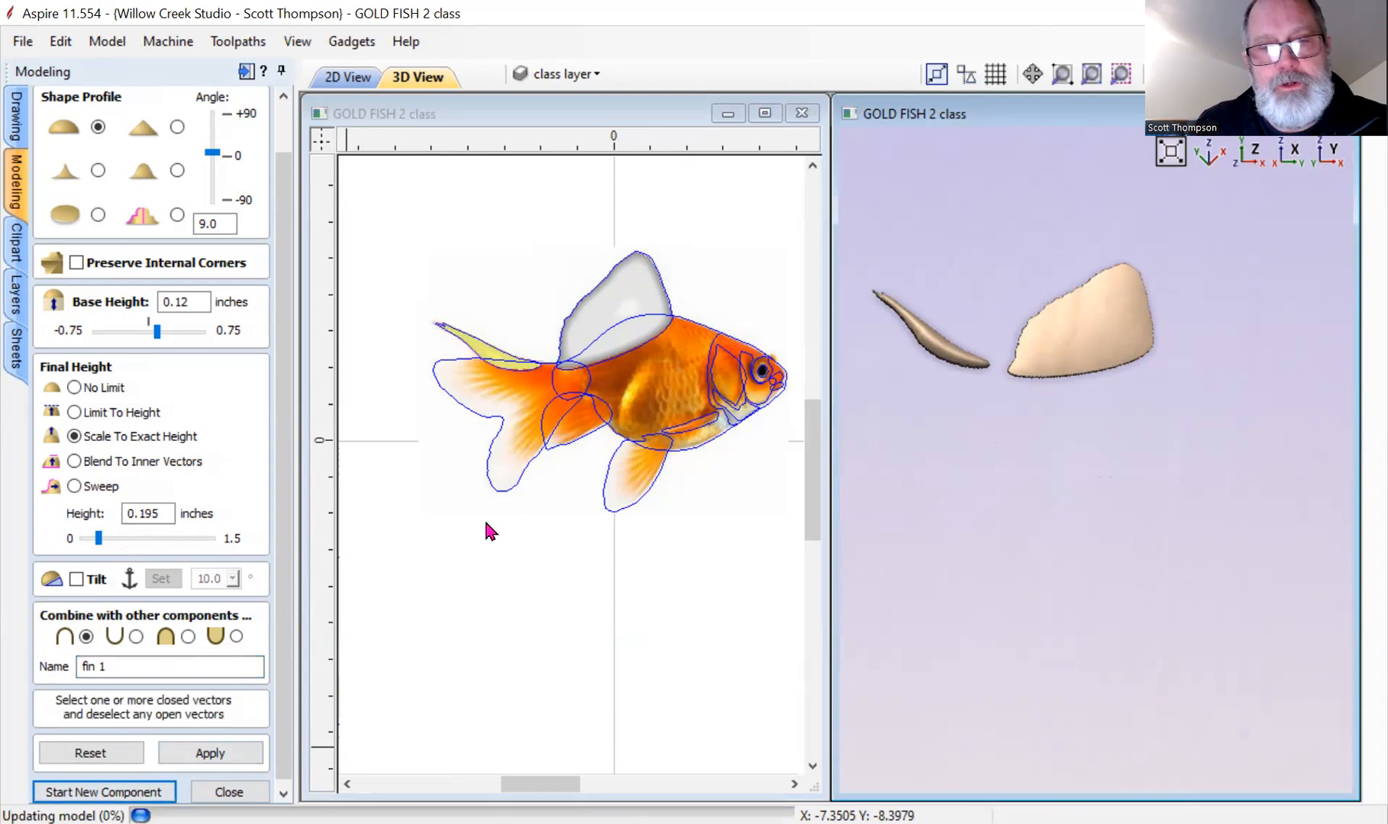
Create a domed shape from the small lower fin outline behind the body, set its final height to 0.09 inches, and start a new component.
left_click(583, 438)
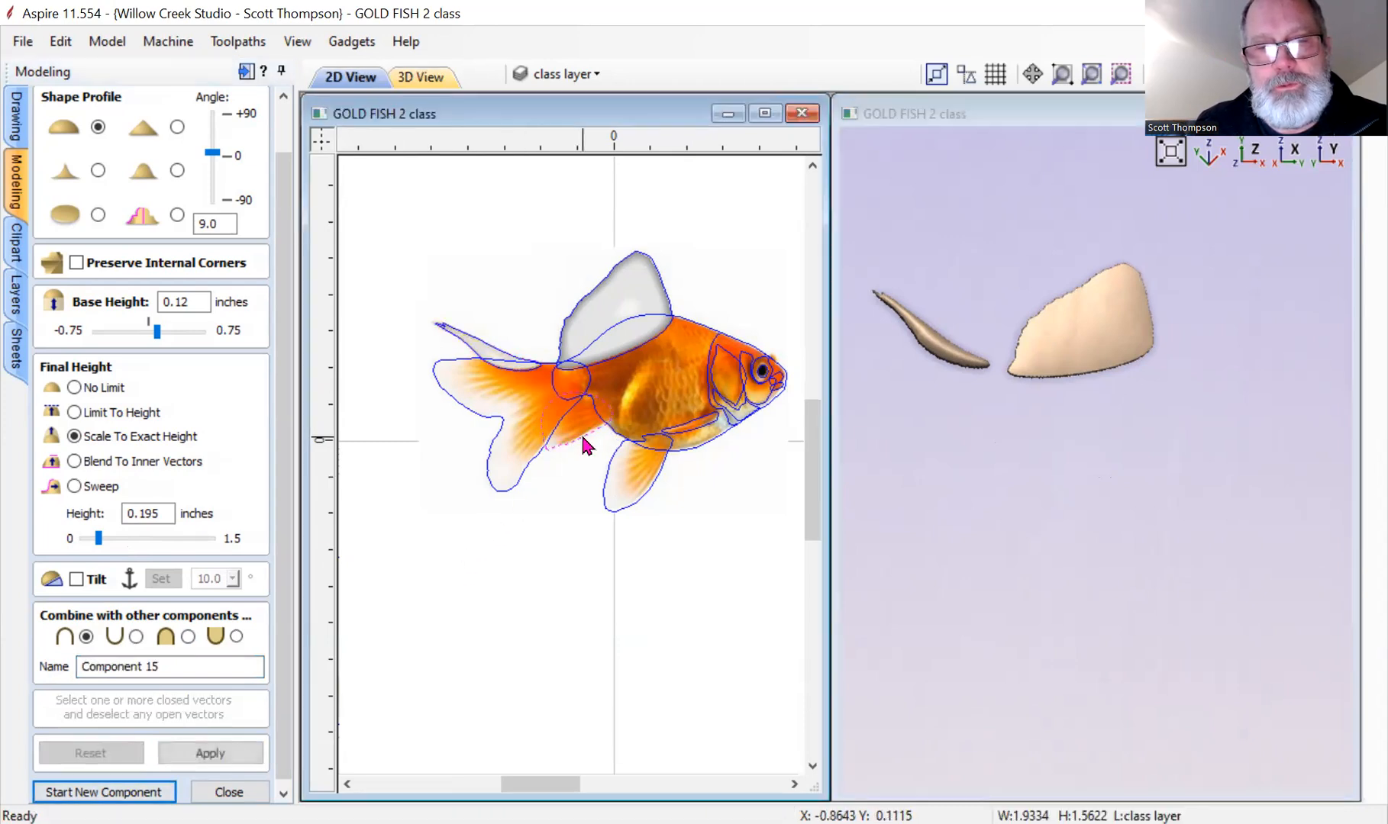
left_click(227, 752)
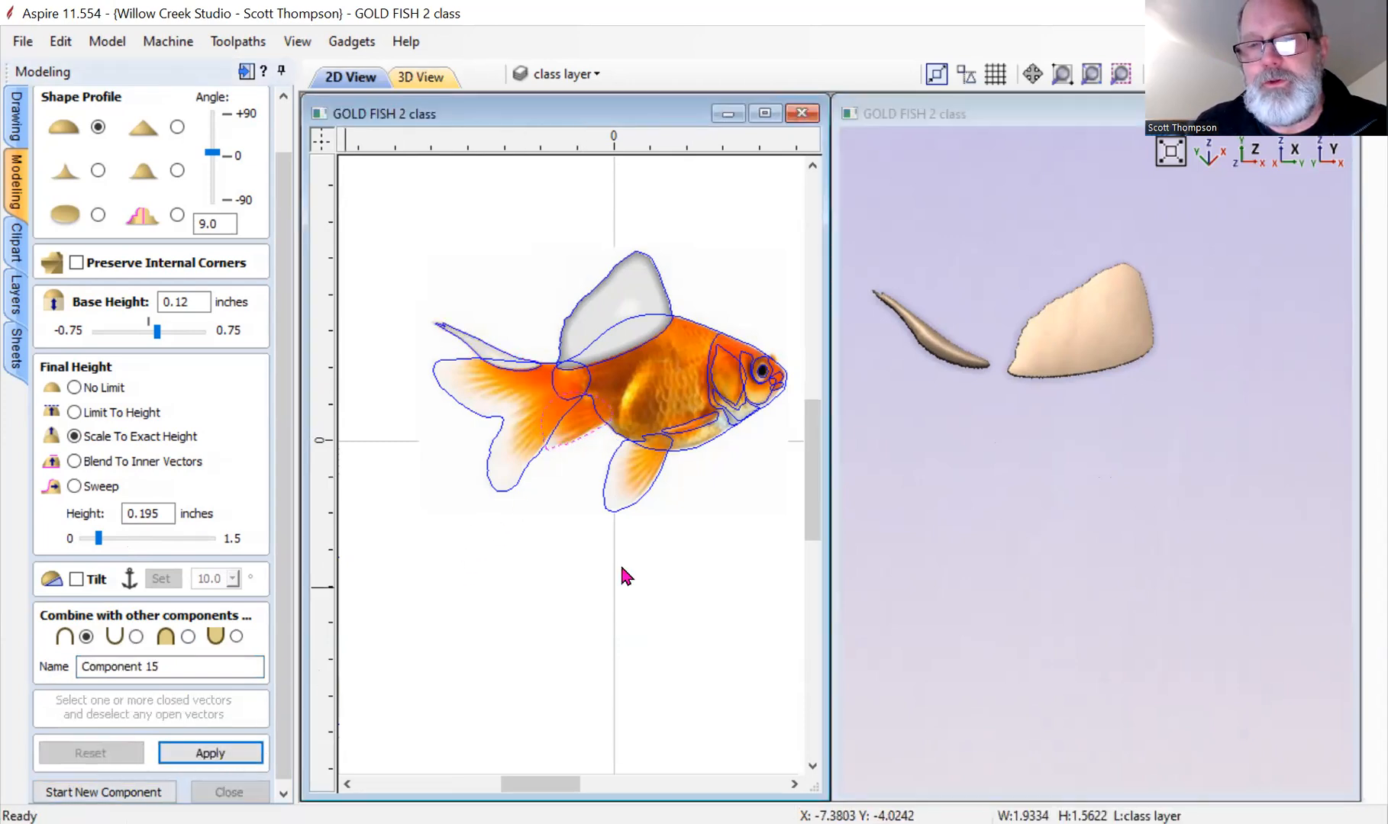
left_click_drag(98, 538, 93, 538)
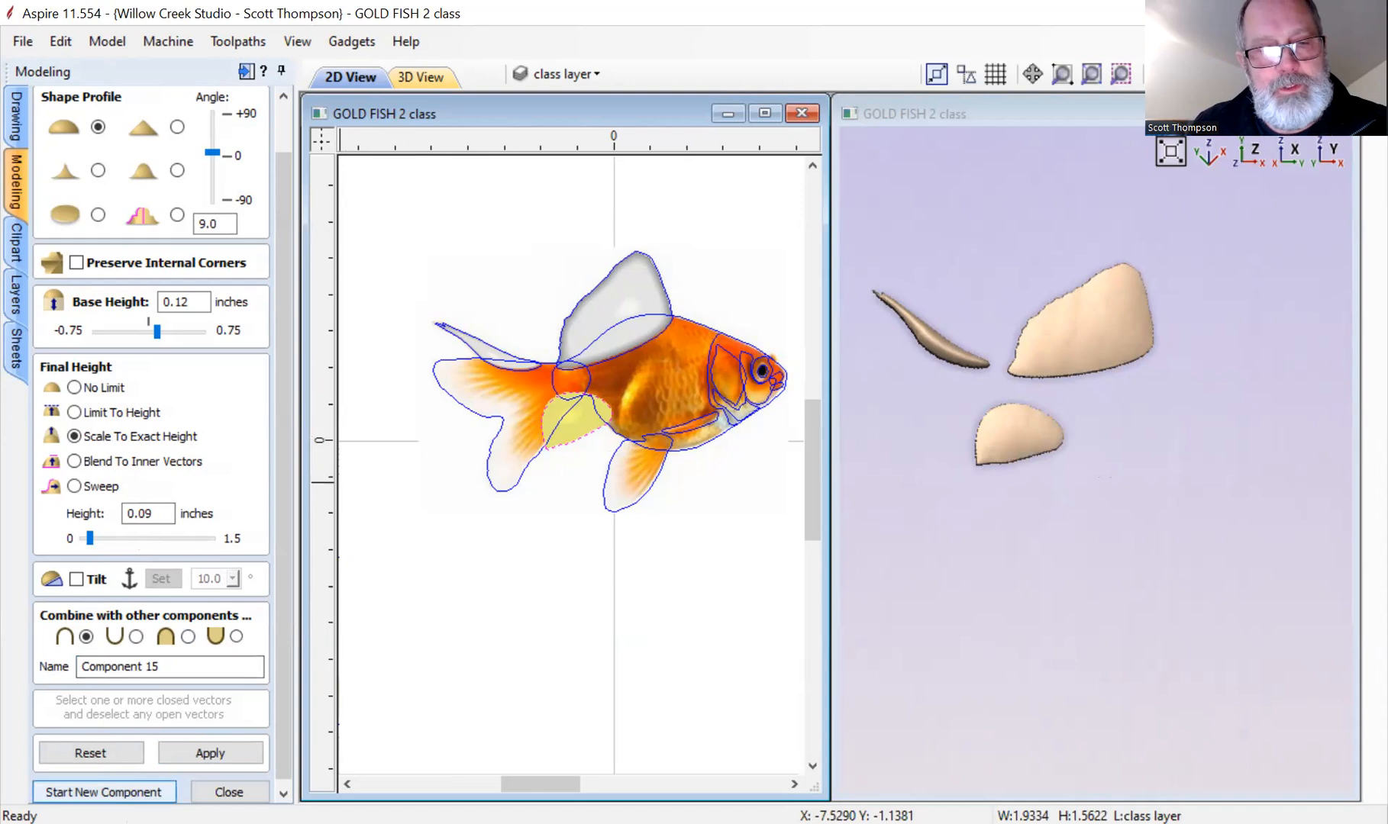
left_click(103, 793)
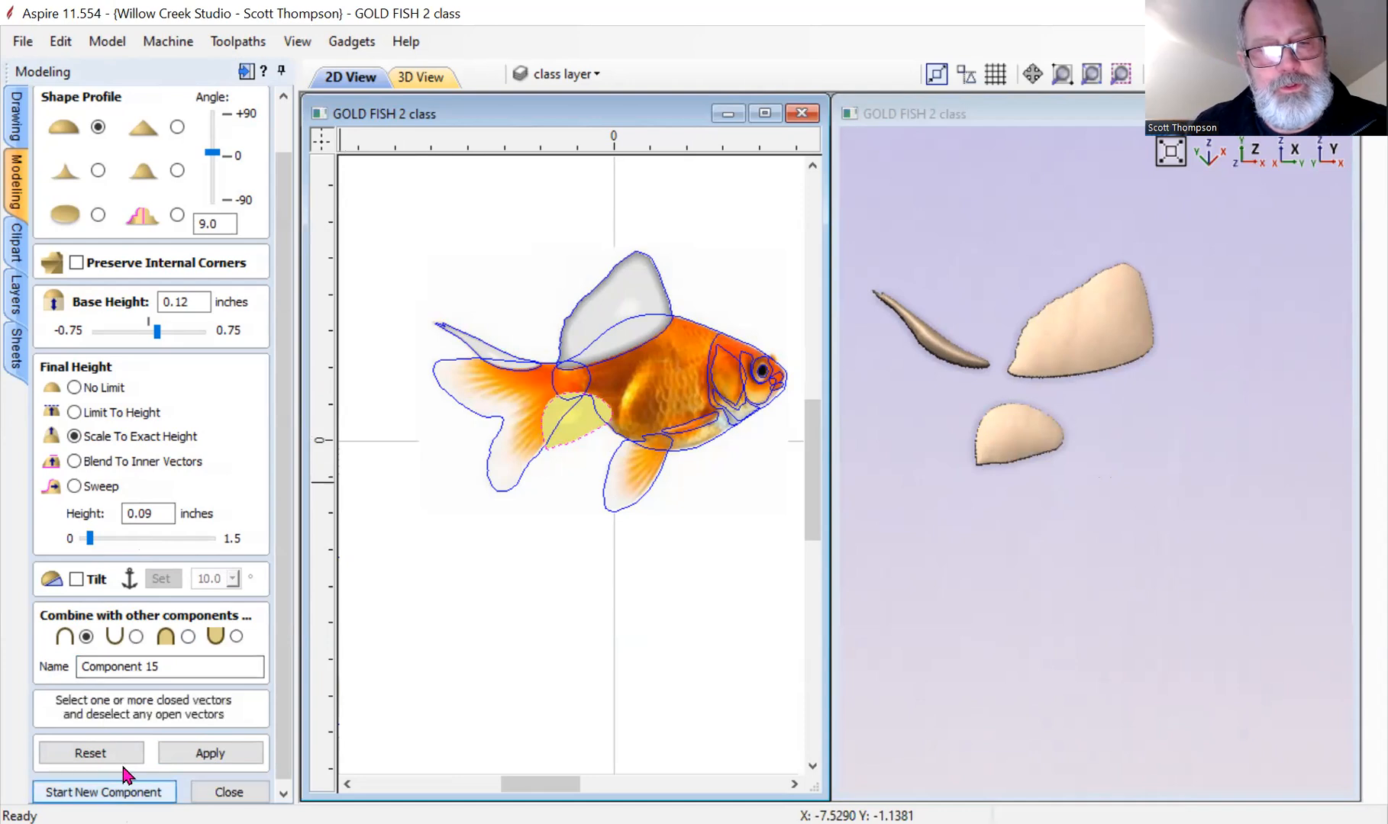
Create a domed shape from the fish body outline with a 0.21 inch base height and a 55.8 profile angle.
left_click(685, 452)
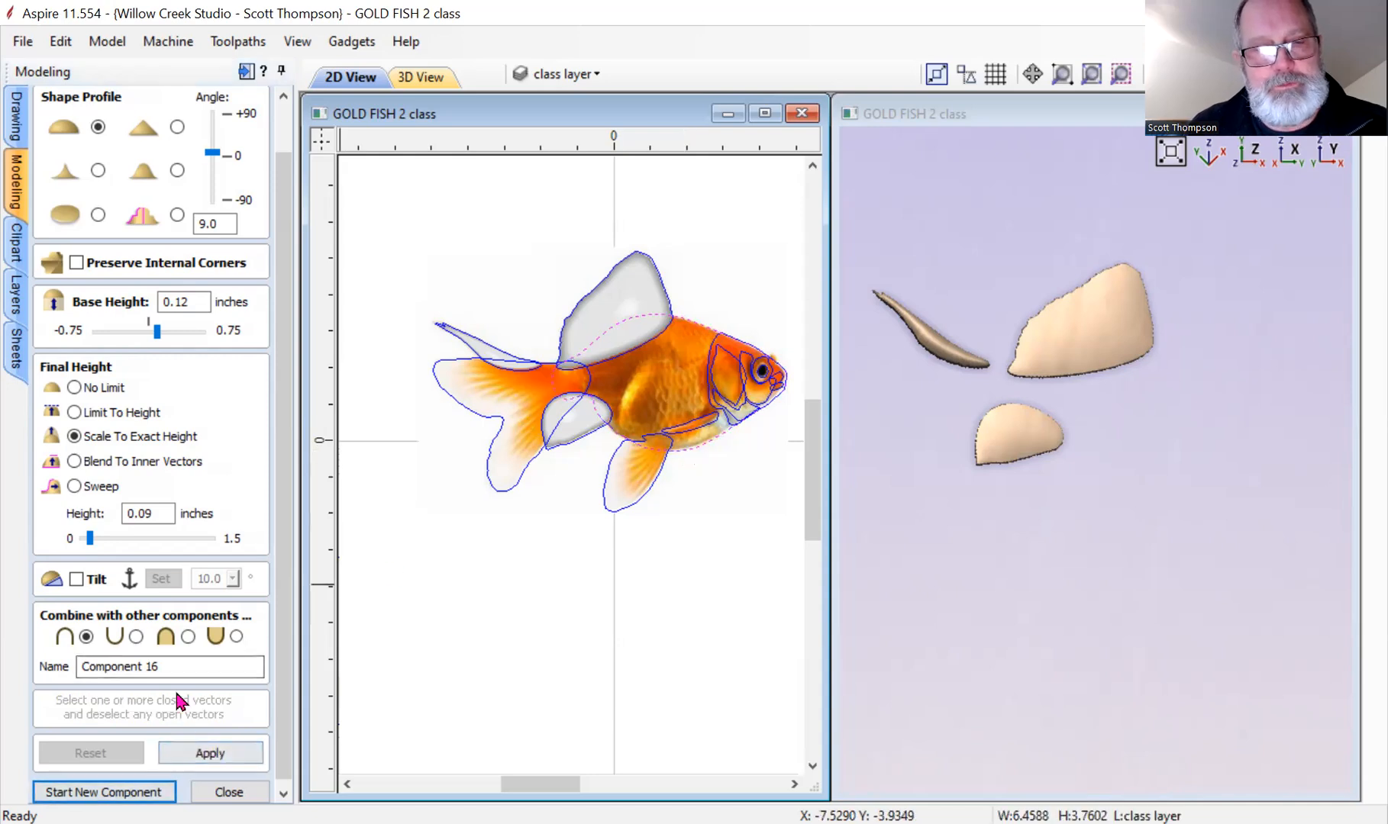
left_click_drag(157, 331, 160, 332)
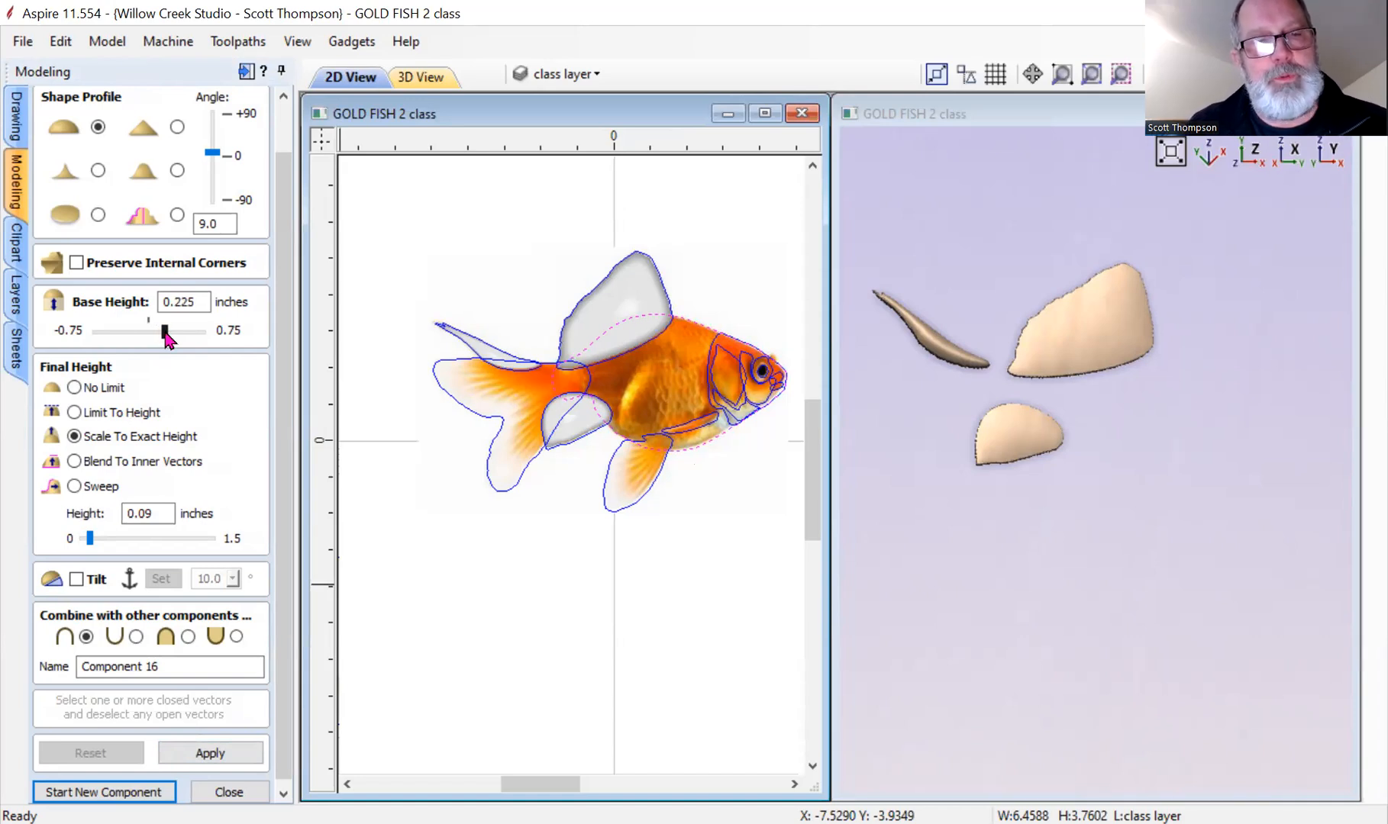
left_click_drag(163, 333, 163, 333)
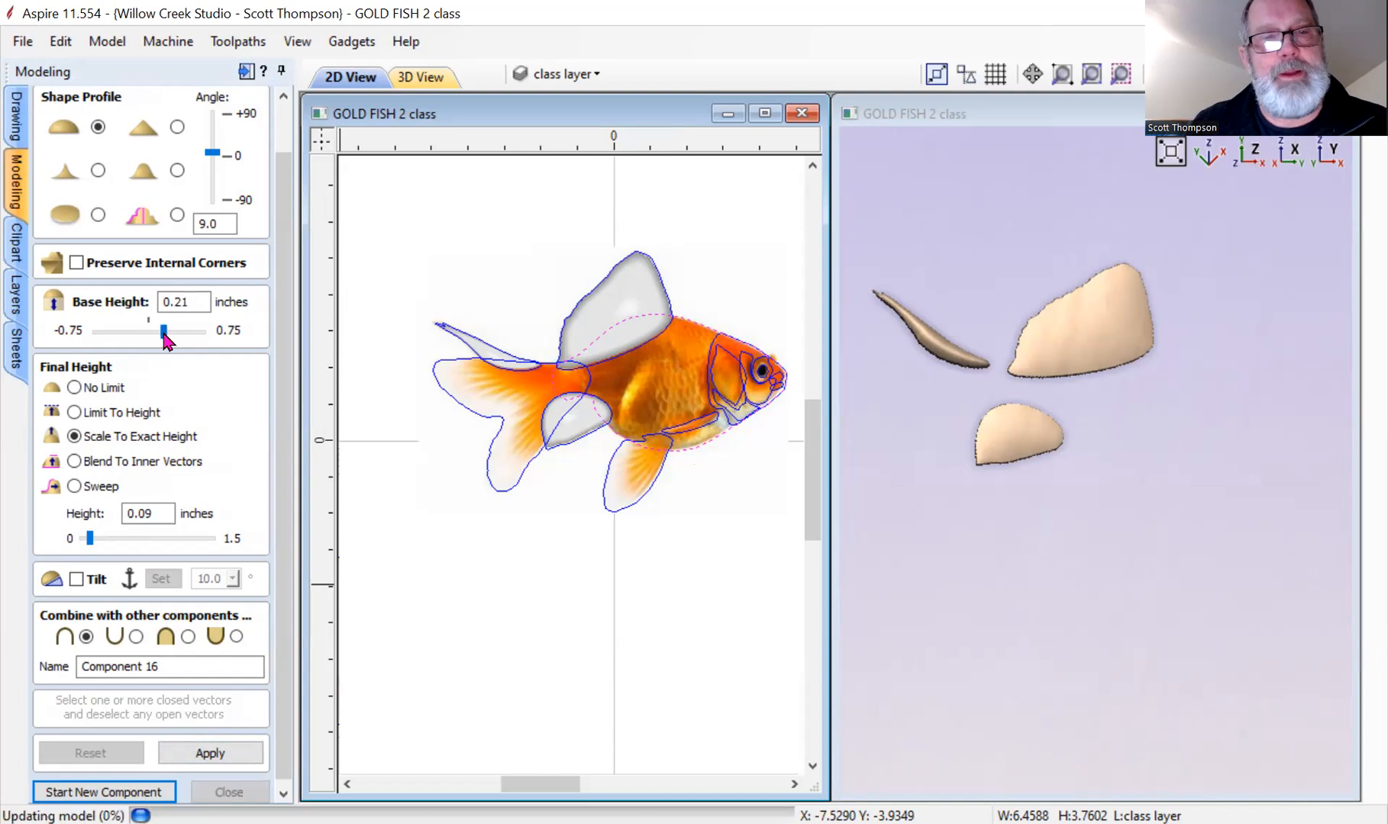
left_click_drag(219, 156, 214, 136)
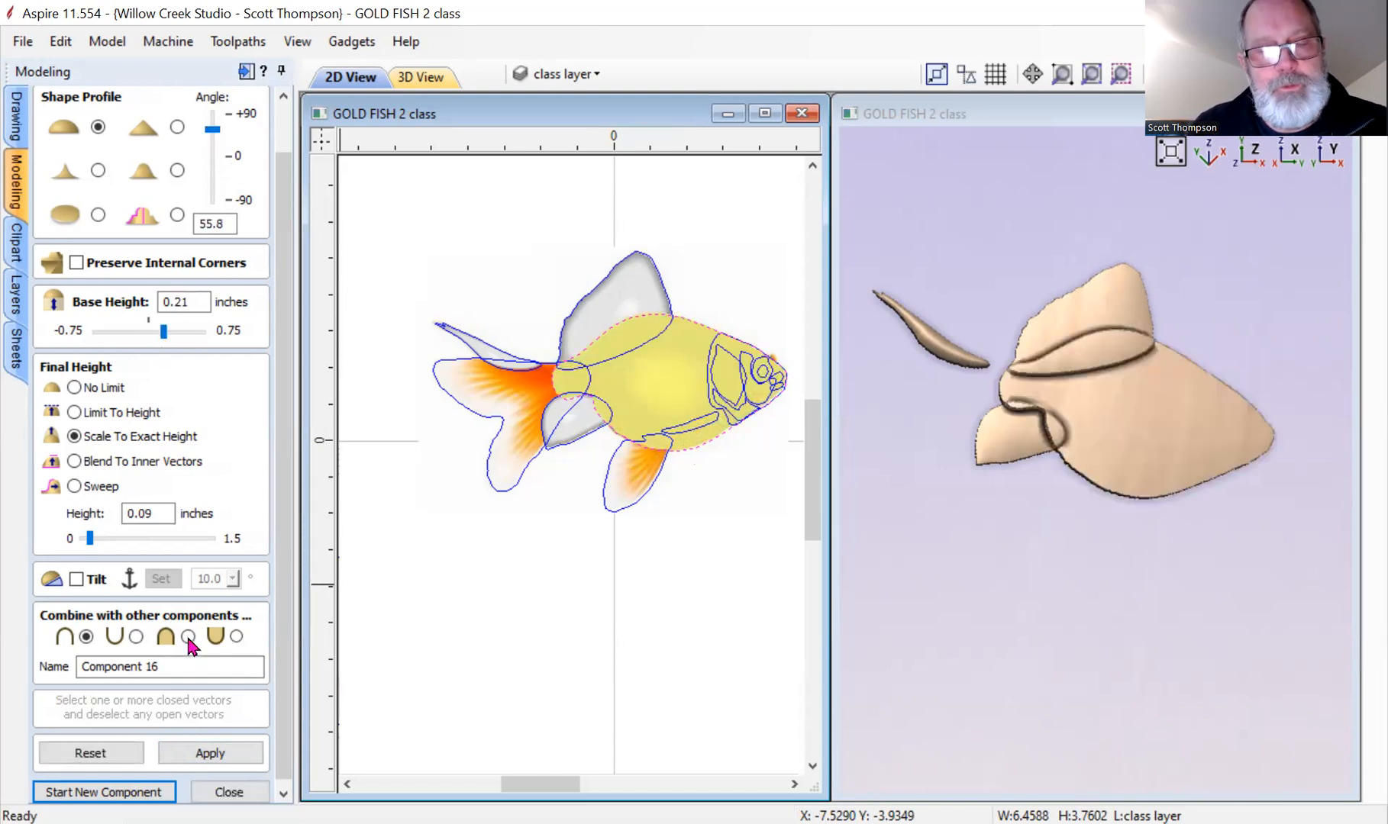
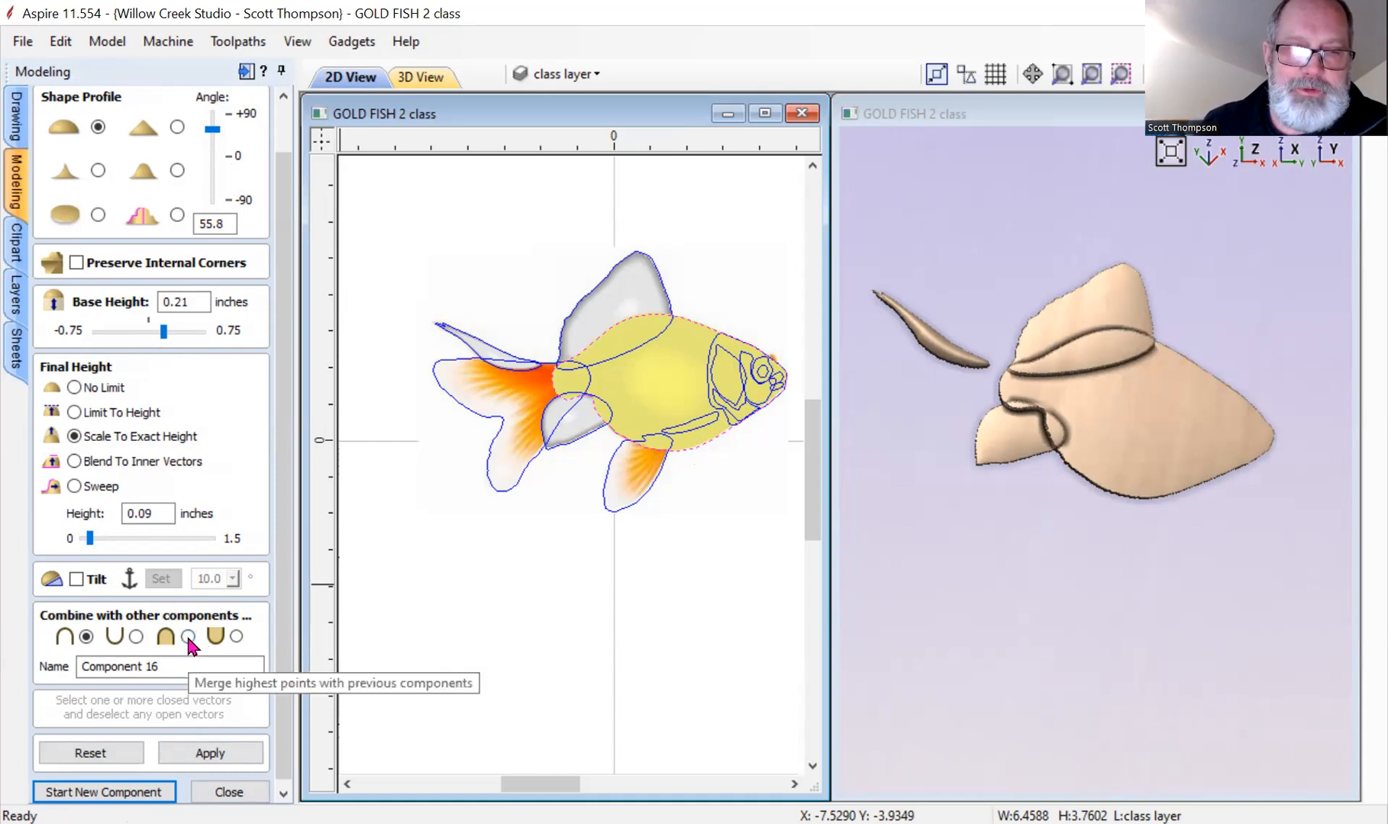
Merge the body's highest points with the previous components and set its final height to 0.675 inches.
left_click(188, 638)
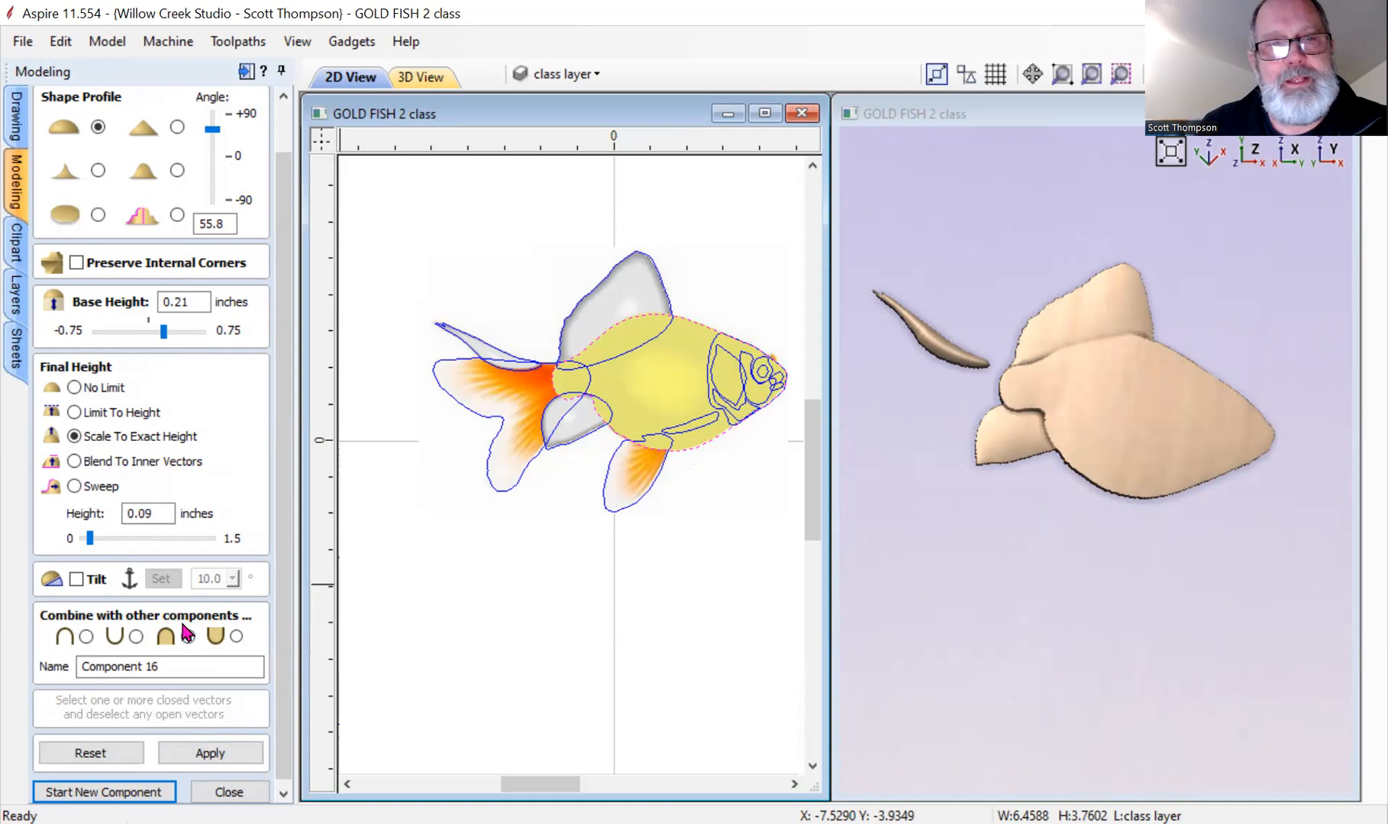
left_click_drag(91, 535, 141, 540)
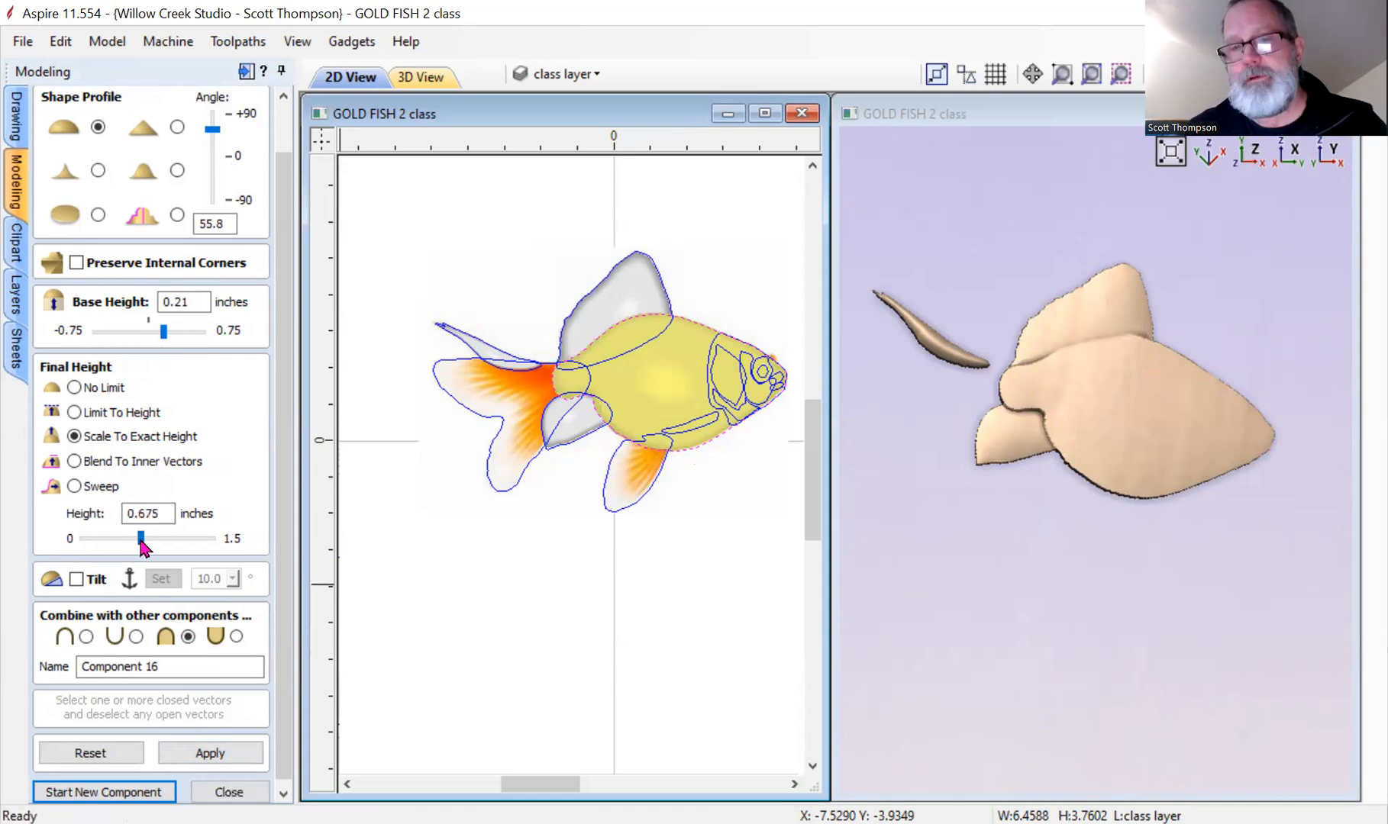
left_click_drag(1006, 465, 1103, 462)
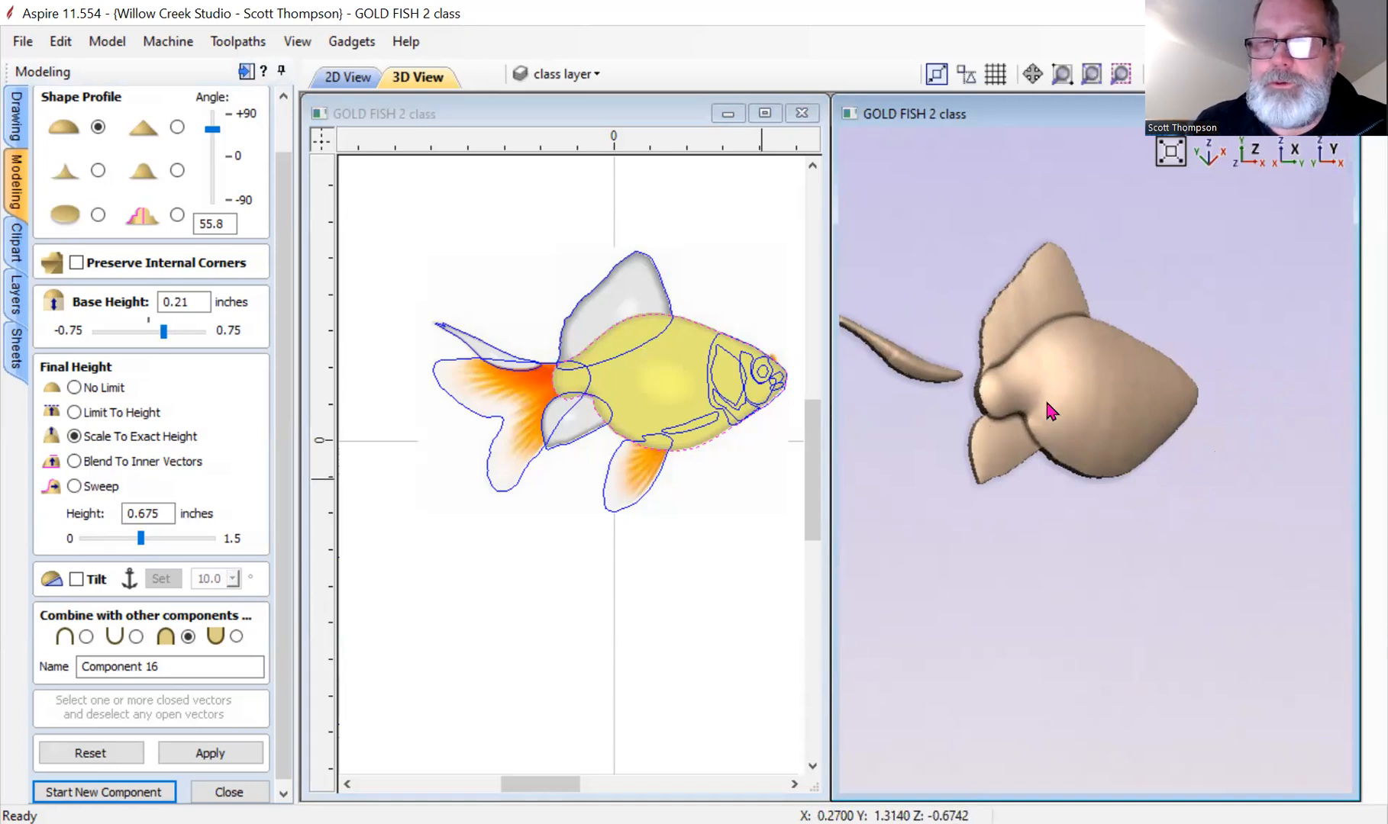
left_click_drag(1045, 399, 1006, 398)
Name the body component "body" and start a new component.
left_click_drag(190, 673, 42, 669)
type("bod")
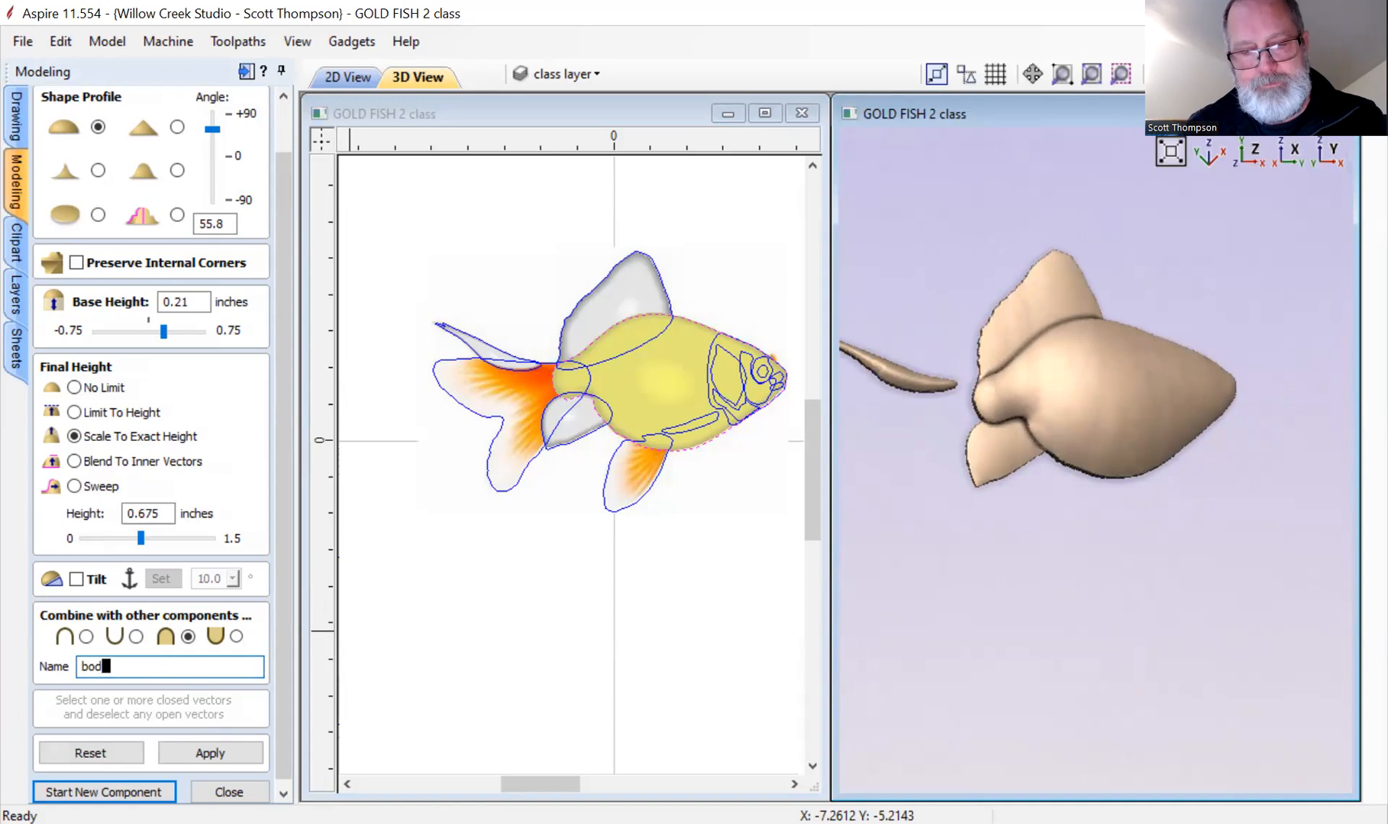
type("y")
scroll(285, 510, "down", 1)
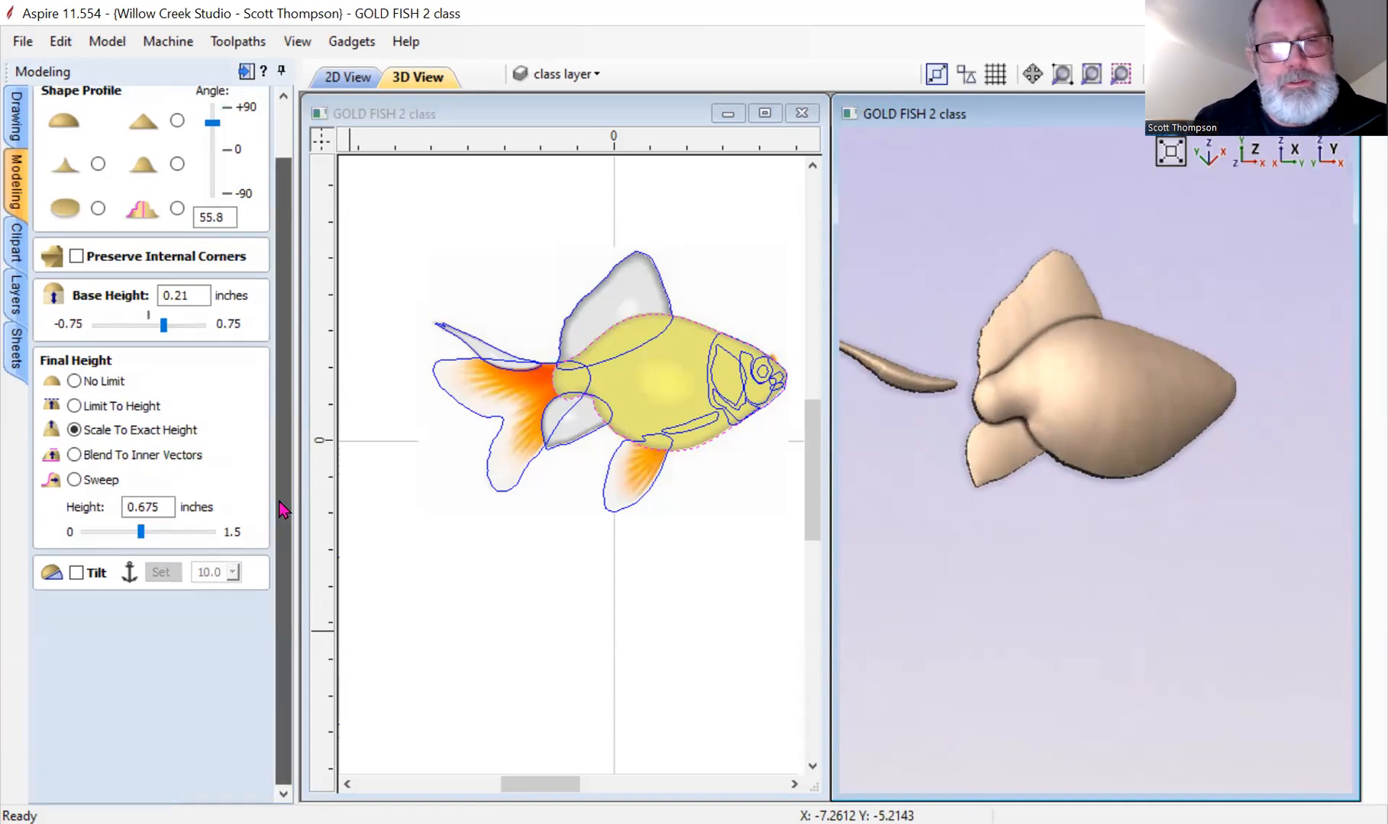
left_click(122, 786)
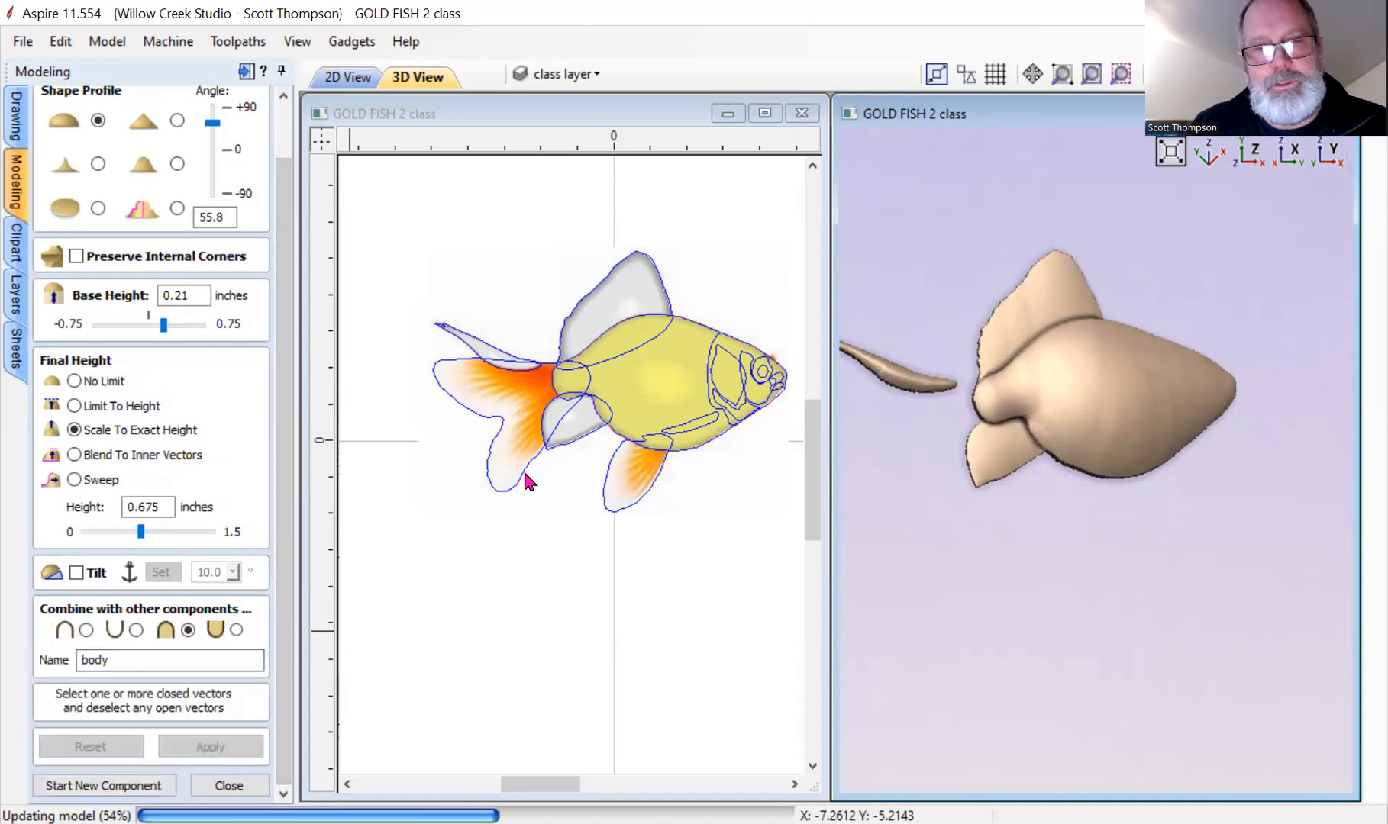
Create a merged domed shape from the large tail outline with a 0.195 inch base height and a 0.15 inch final height.
left_click(525, 486)
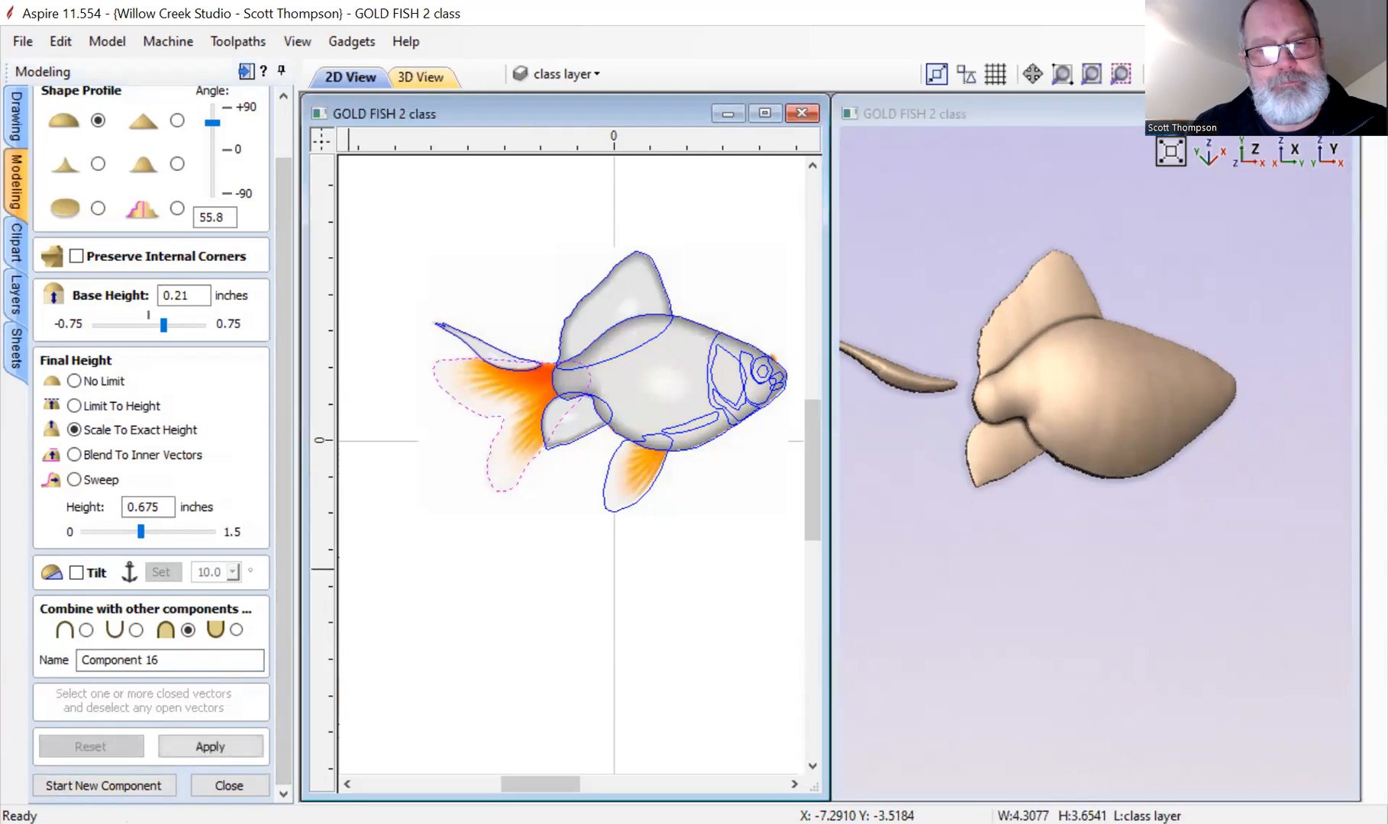
left_click(204, 747)
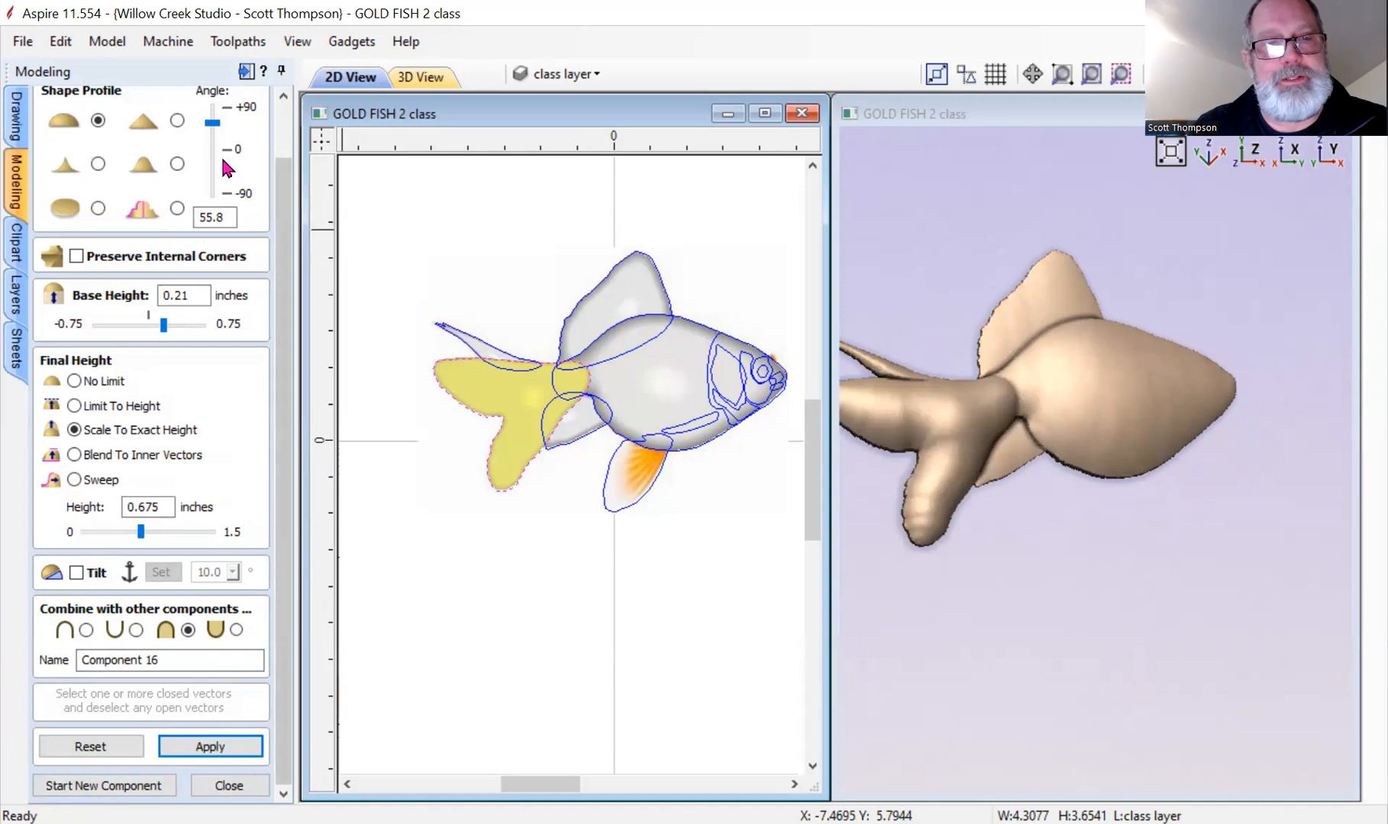
left_click_drag(141, 538, 98, 538)
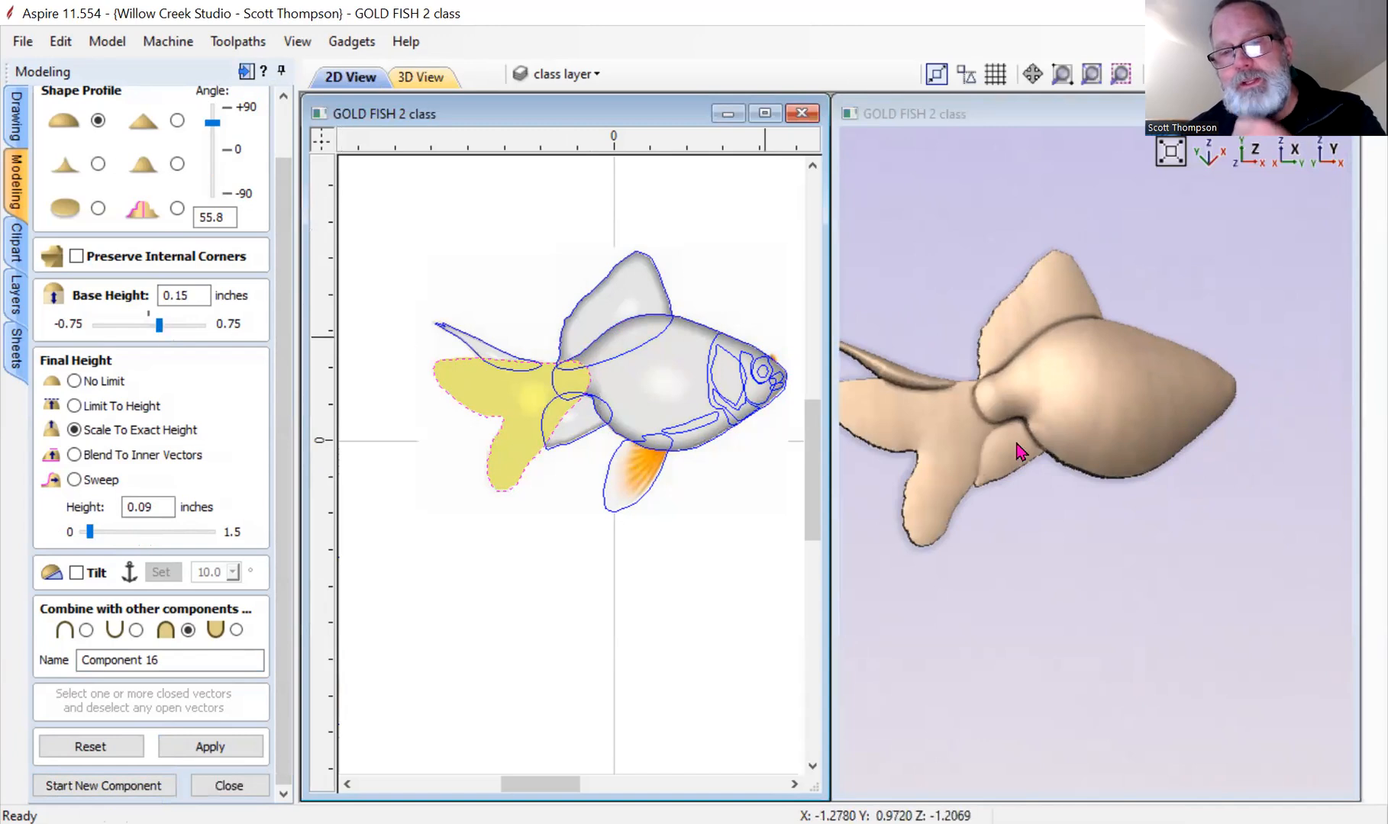
mouse_move(979, 412)
left_mouse_down()
mouse_move(1022, 403)
mouse_move(979, 390)
mouse_move(993, 382)
mouse_move(967, 400)
left_mouse_up()
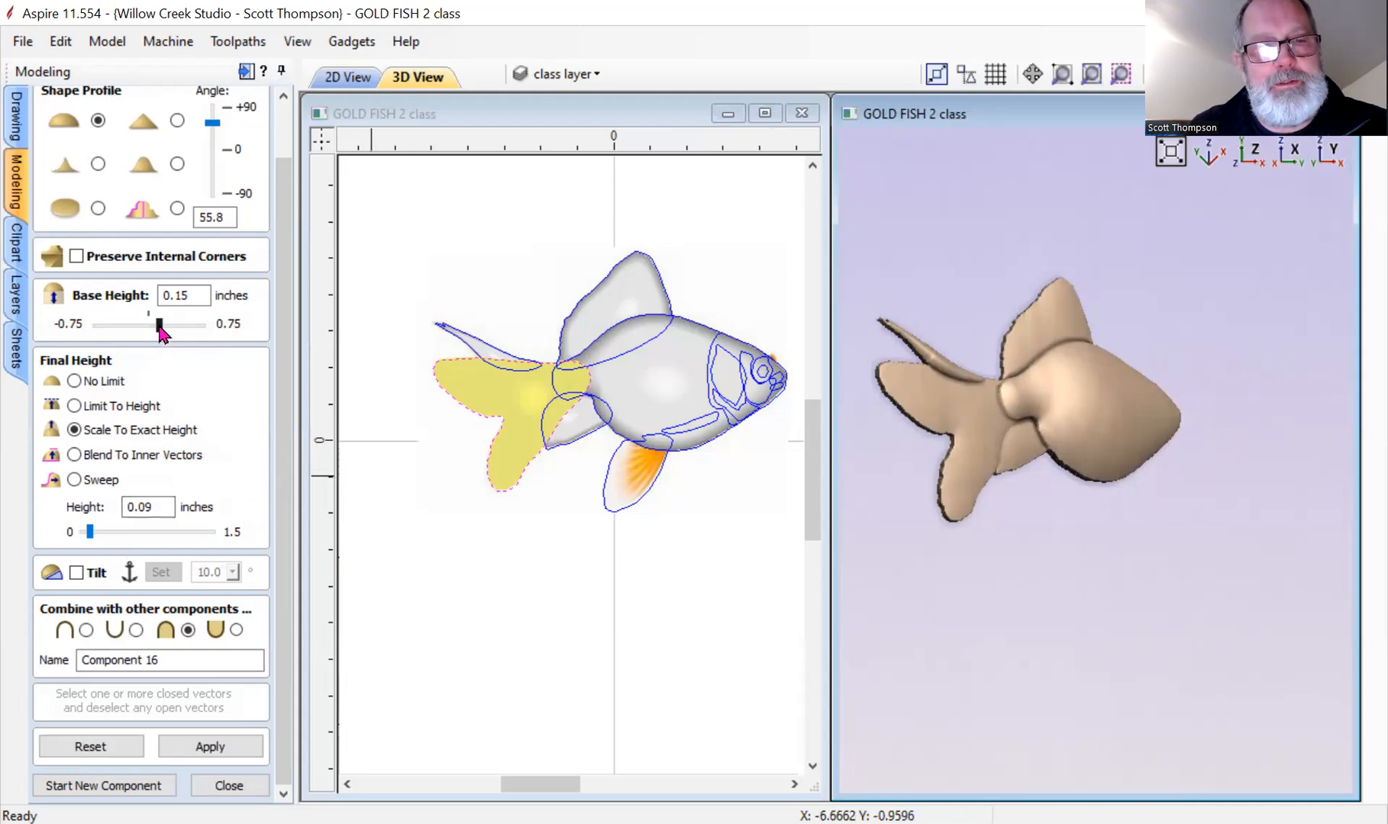
left_click_drag(158, 324, 161, 324)
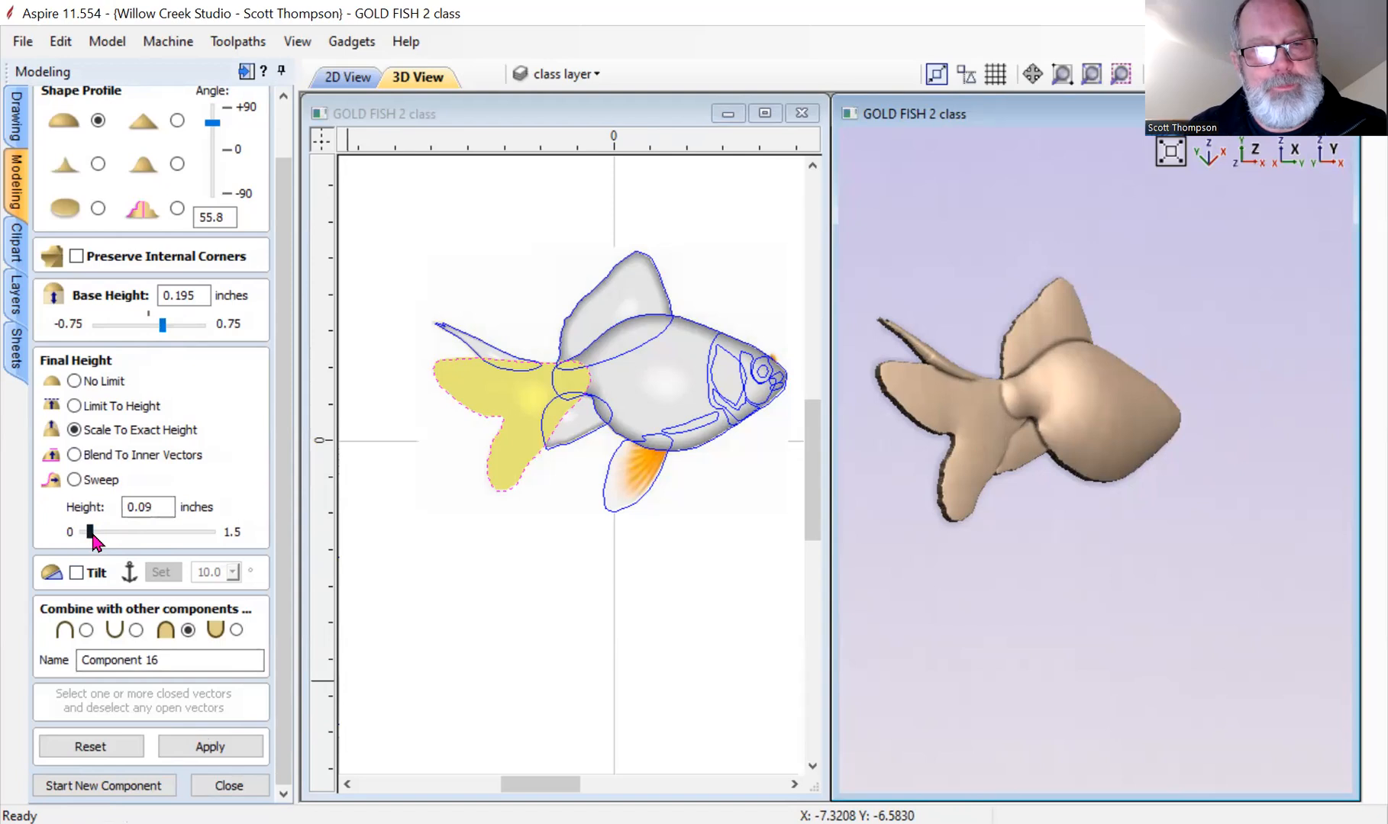
left_click_drag(97, 536, 99, 536)
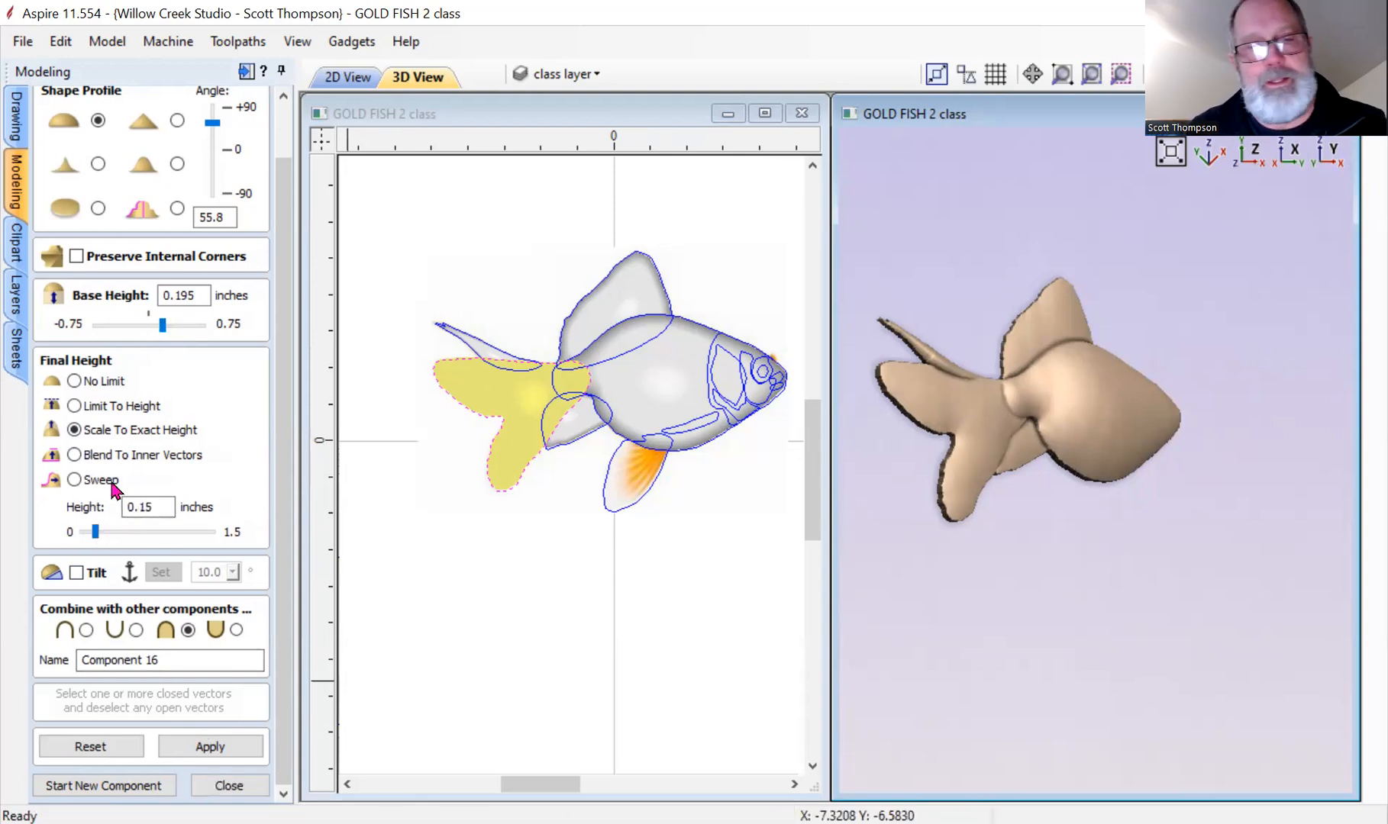
Enable tilt on the tail shape, anchoring it where the tail meets the body and directing it toward the upper tail tip.
left_click(76, 572)
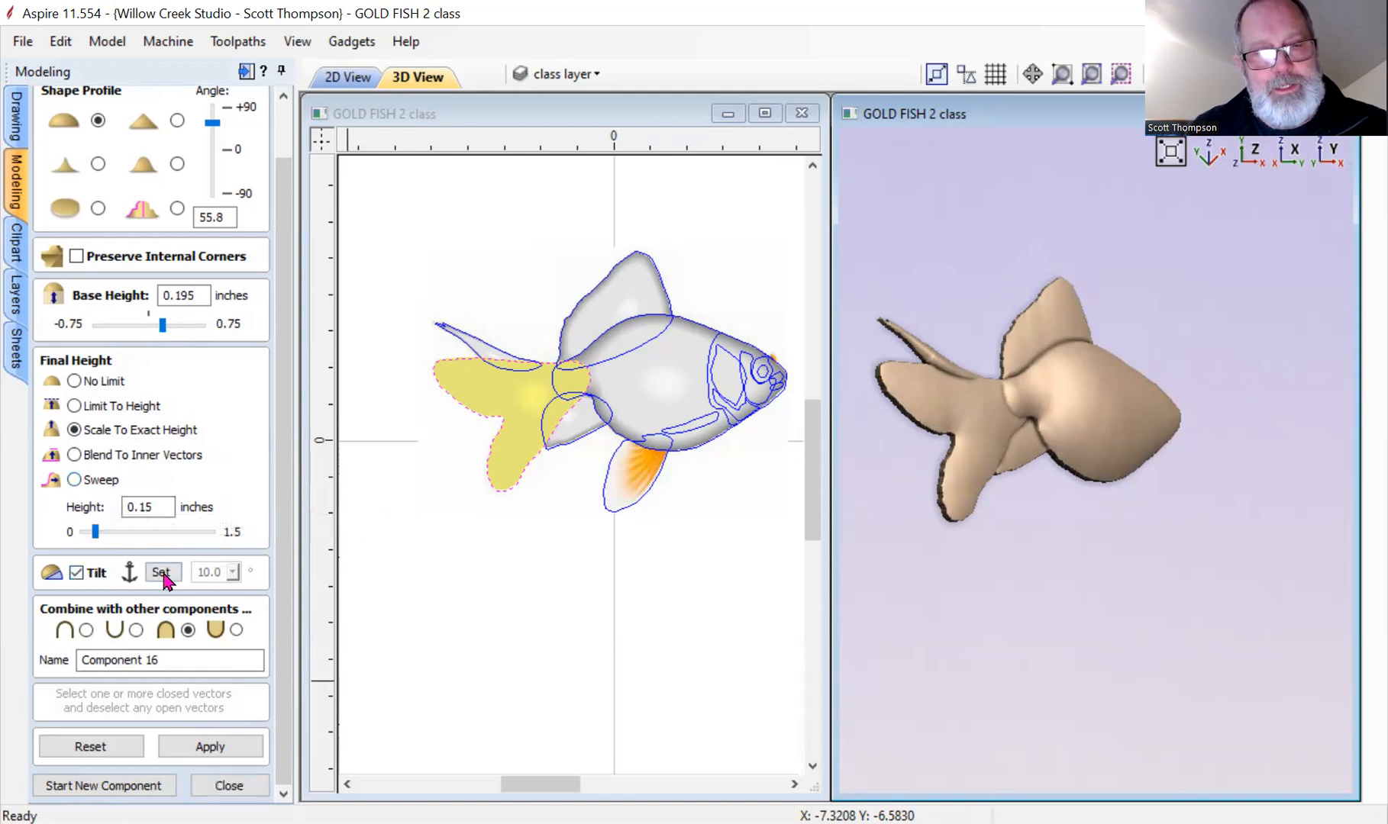
left_click(162, 573)
scroll(564, 378, "up", 3)
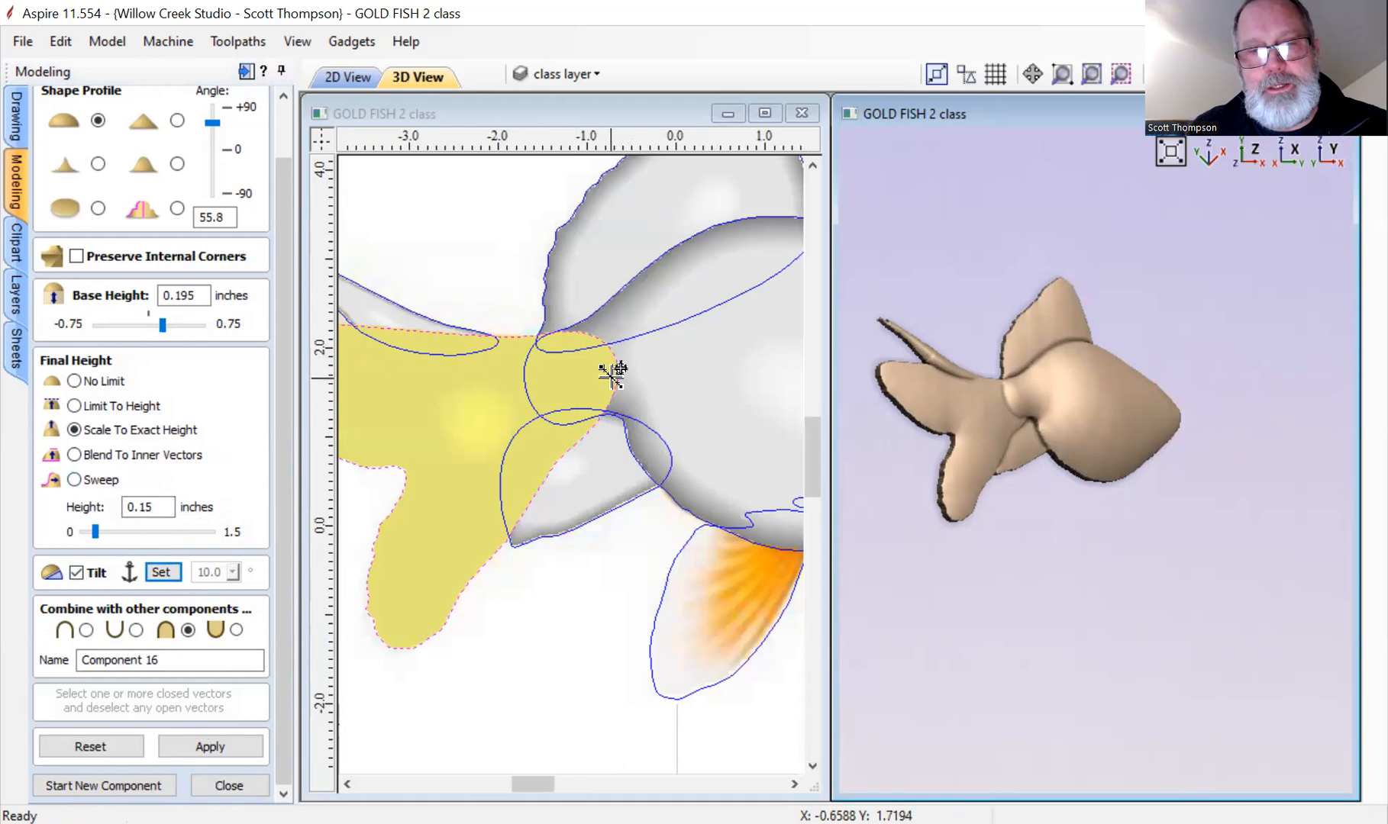
left_click(616, 368)
scroll(700, 412, "down", 3)
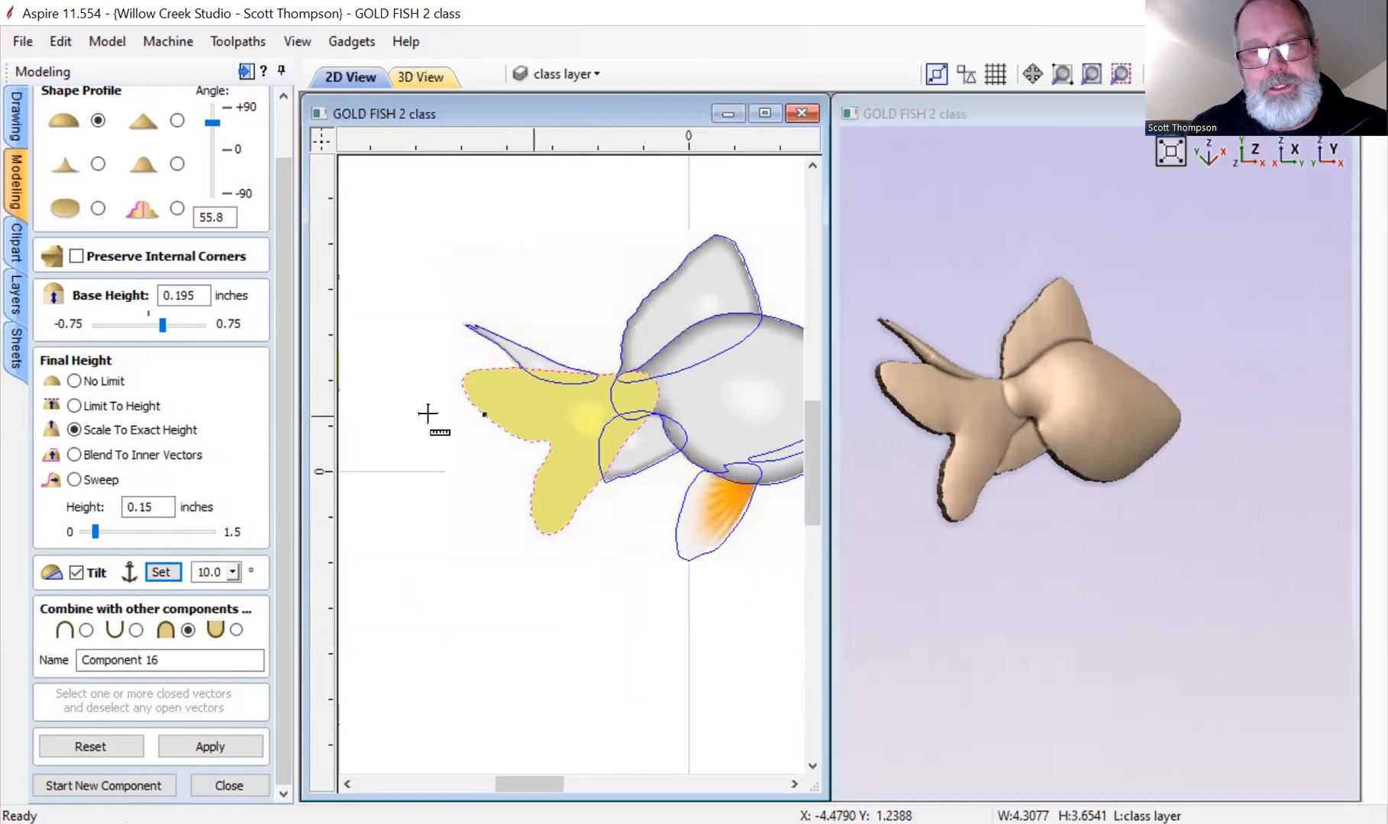
left_click(465, 387)
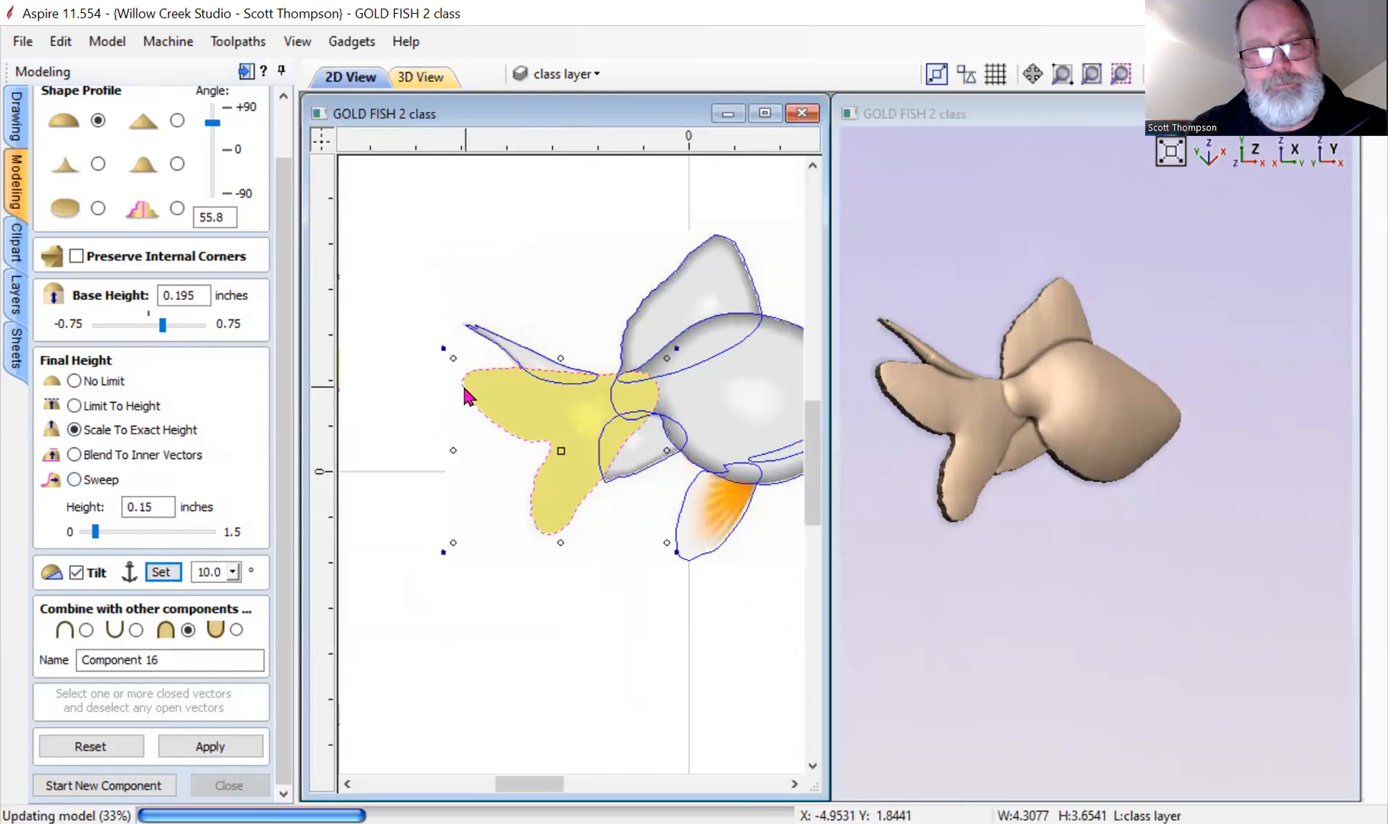
left_click_drag(1035, 584, 1000, 515)
Set the tail's tilt angle to 6.4 degrees.
left_click(233, 573)
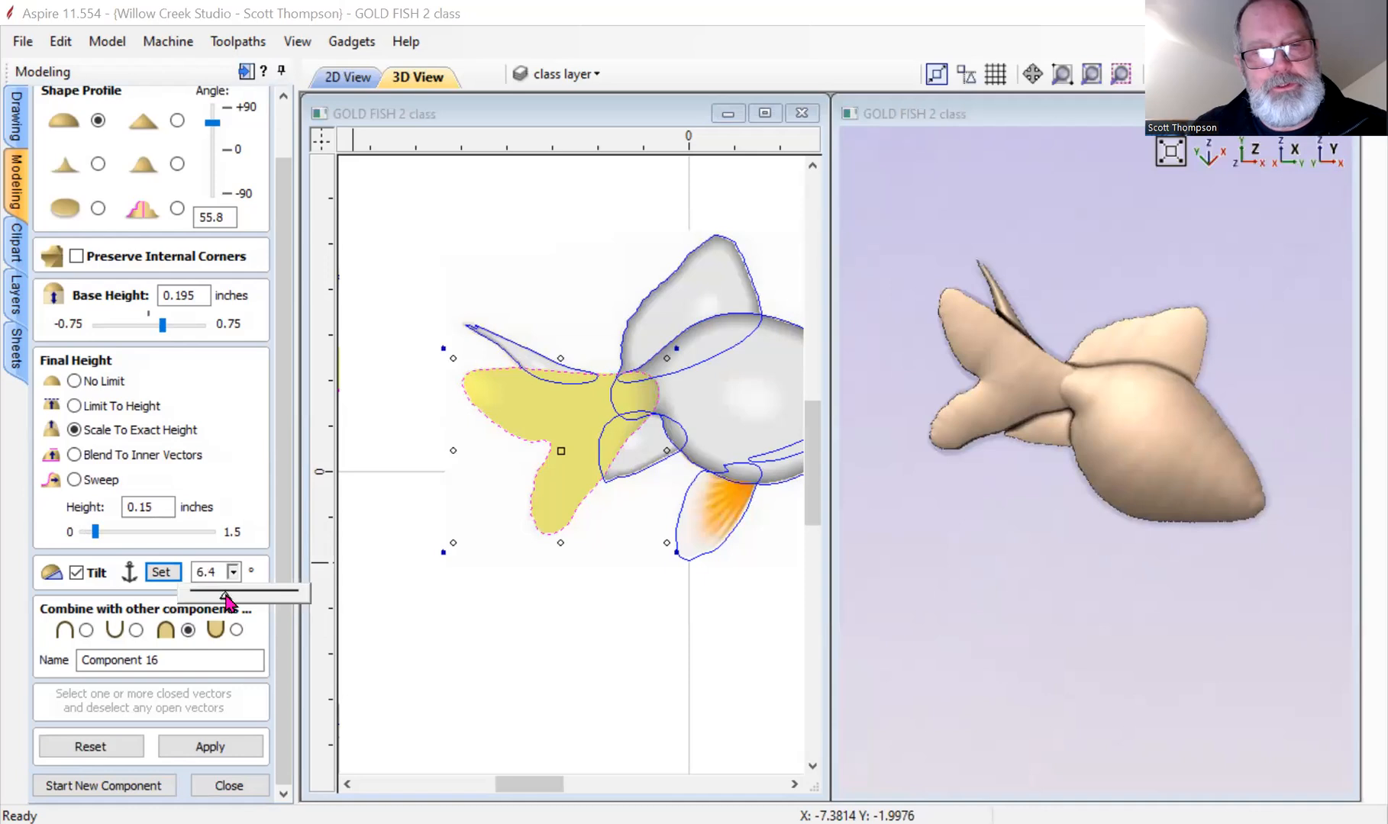
left_click_drag(225, 595, 223, 596)
left_click_drag(1328, 355, 1227, 319)
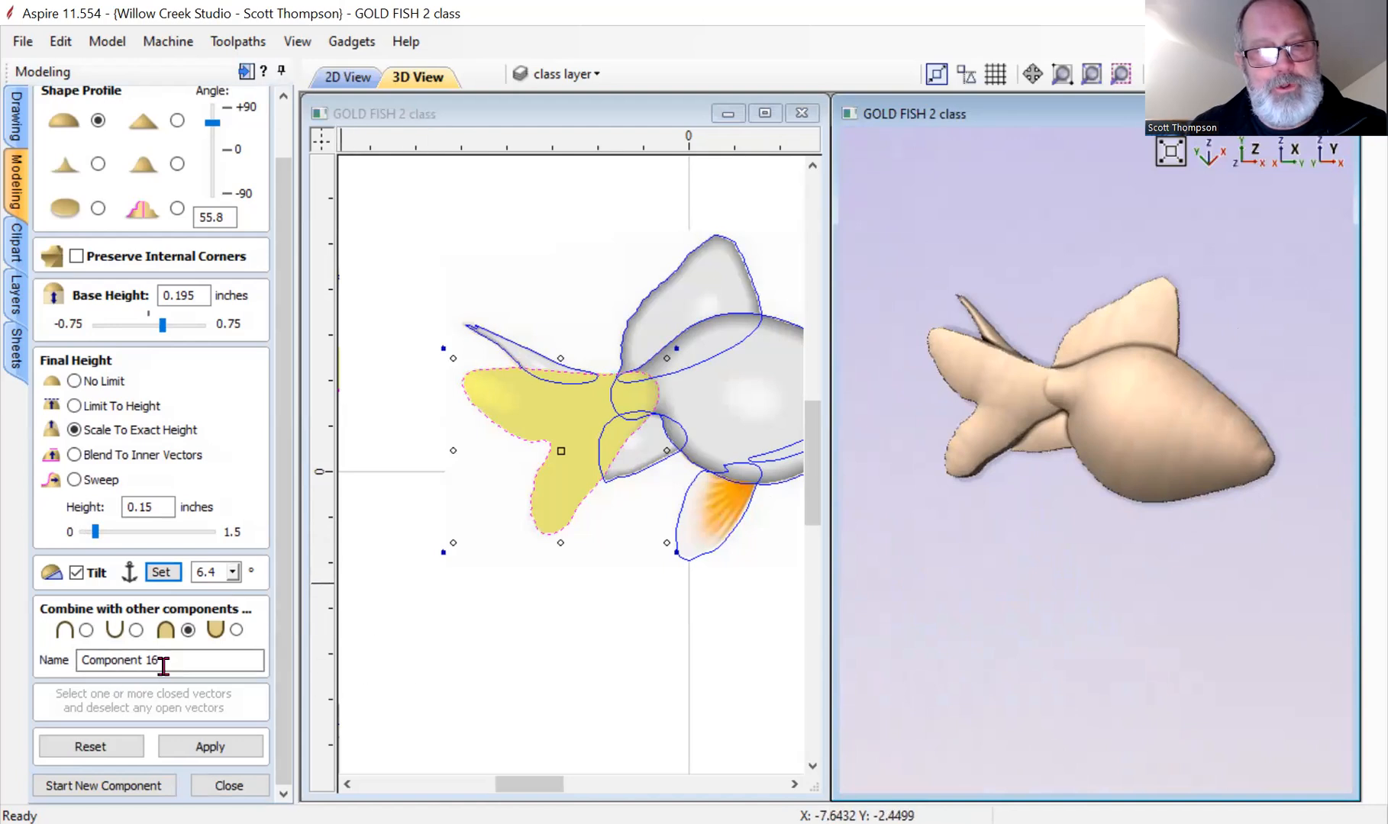
Name the tail component "tail" and start a new component.
left_click_drag(161, 660, 30, 658)
type("ta")
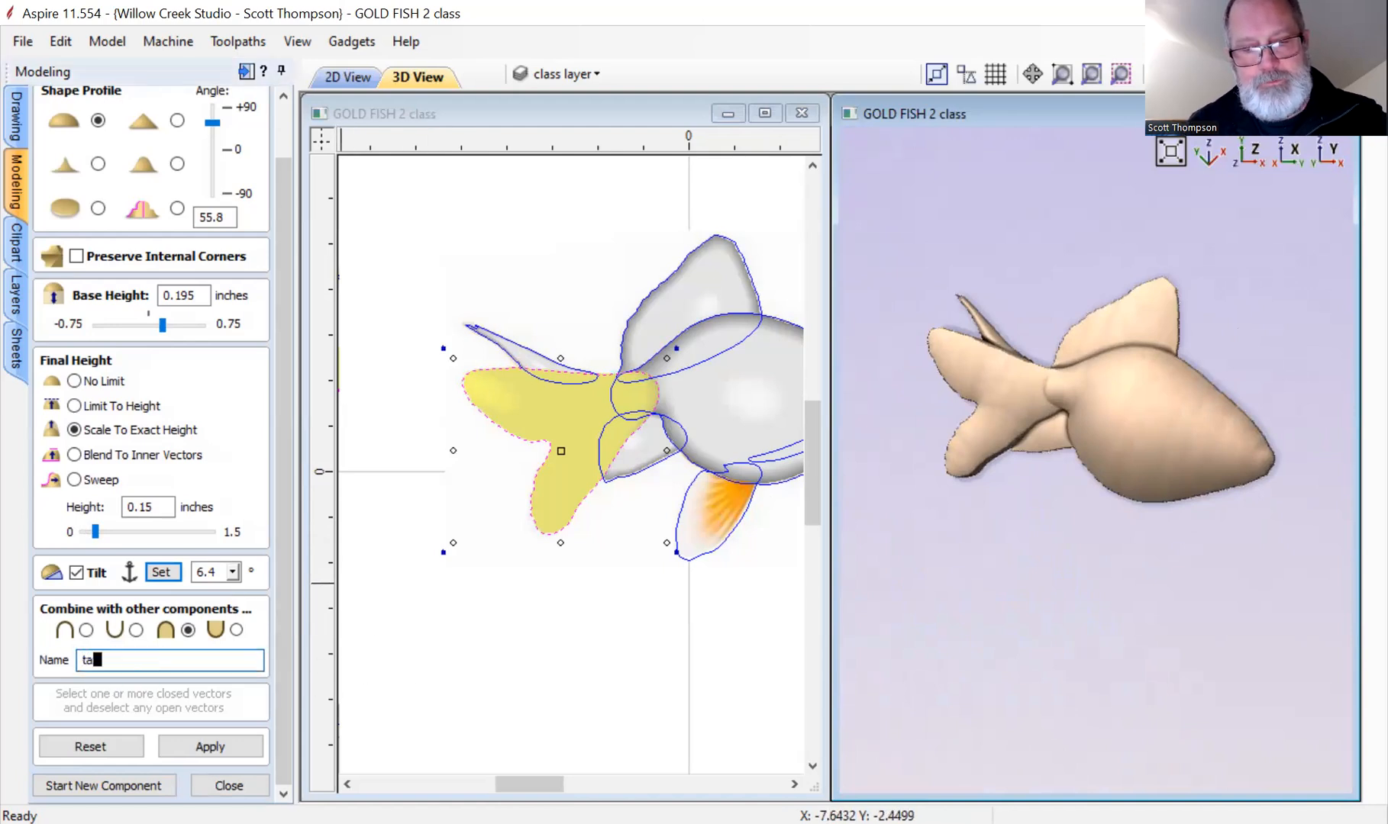
type("il")
left_click(105, 783)
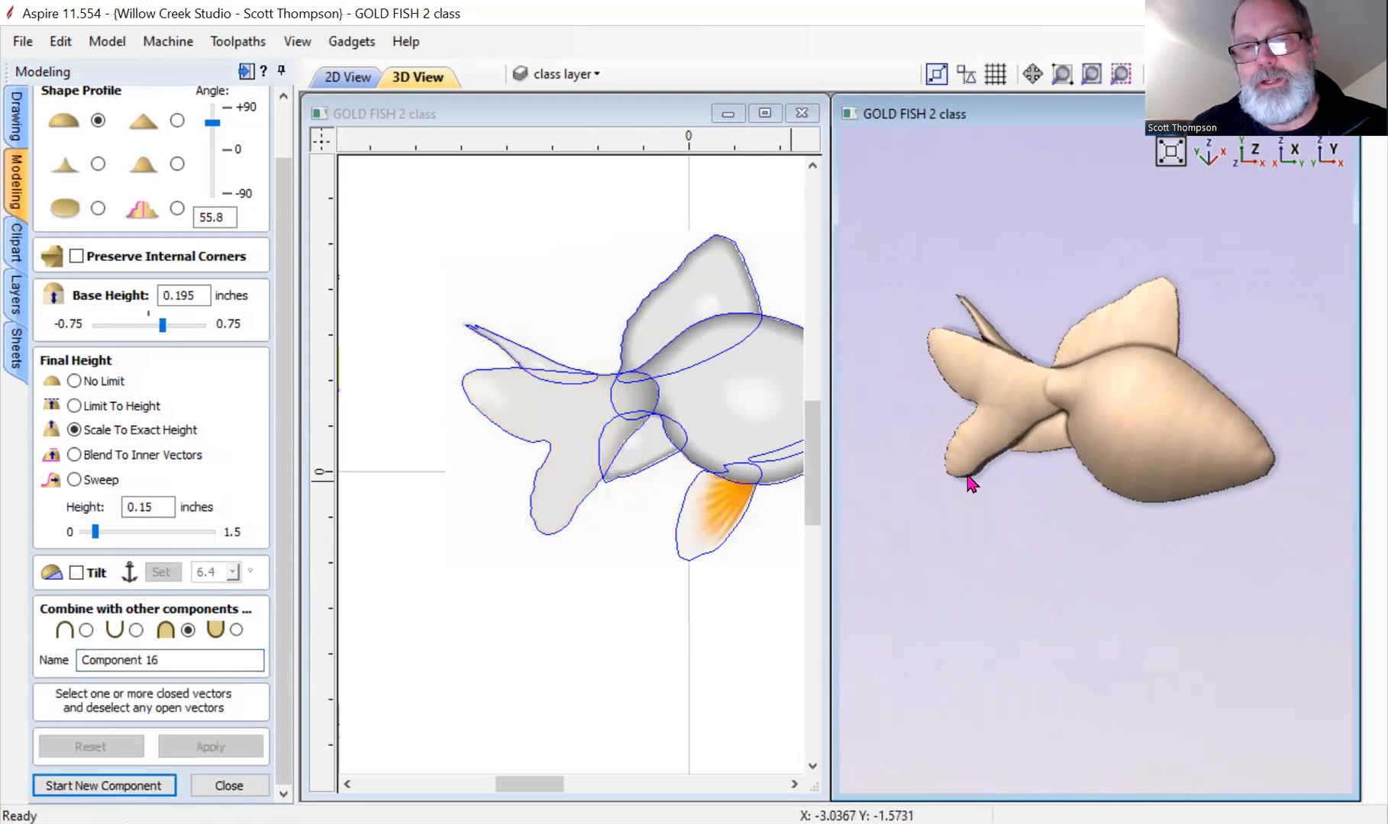
Create a merged domed shape from the fin outline beneath the belly and set its base height to 0.405 inches.
left_click(702, 561)
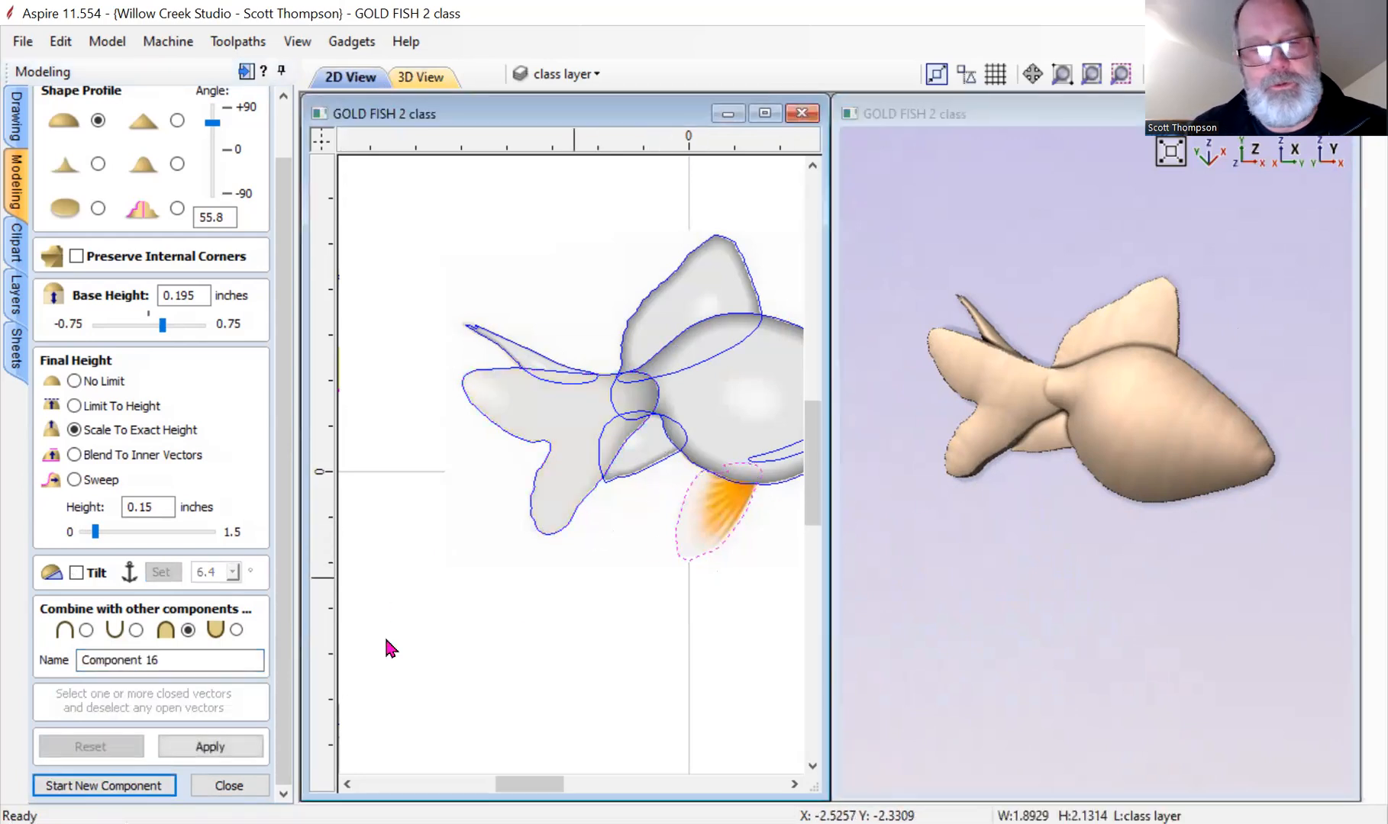
left_click(207, 746)
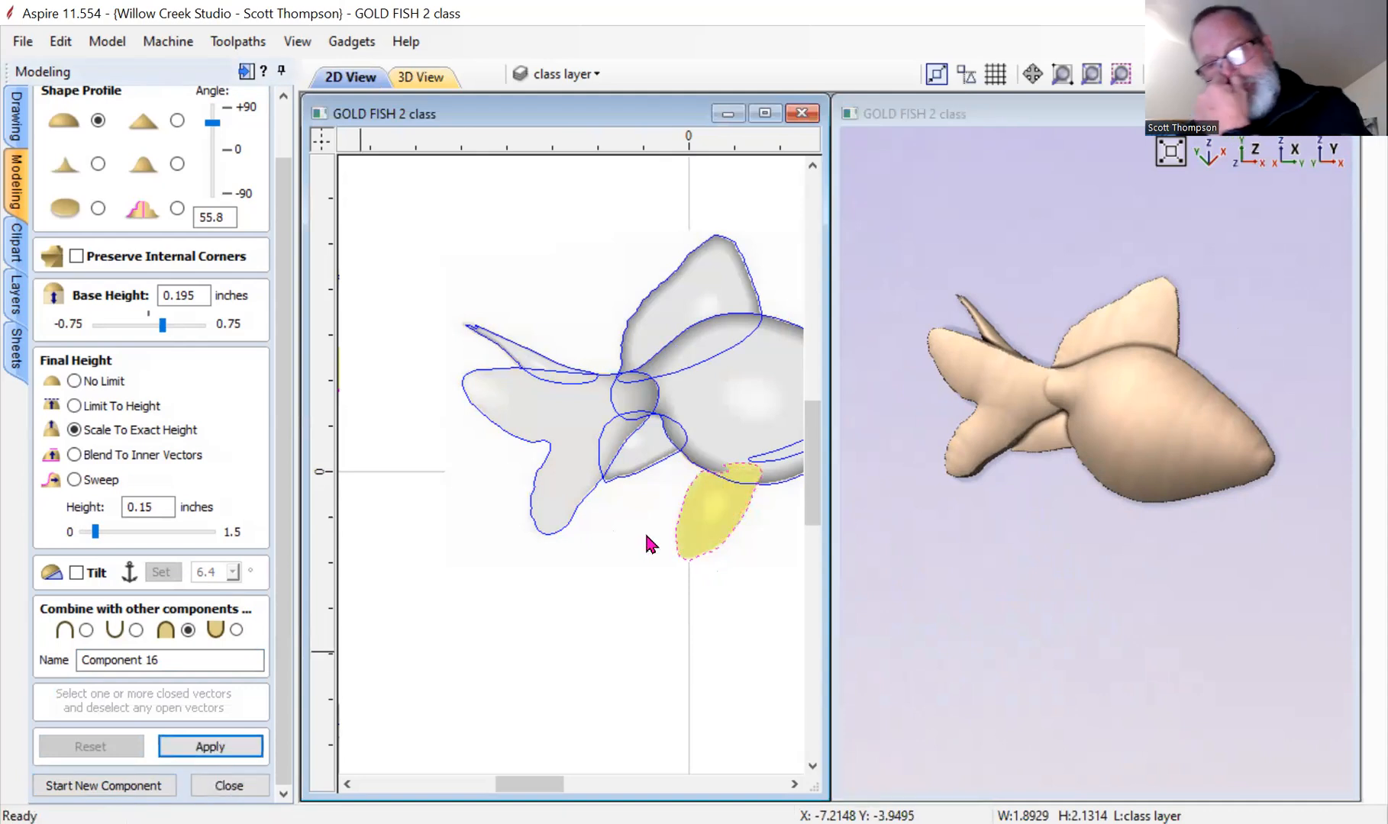
scroll(1080, 539, "up", 2)
left_click_drag(1080, 540, 1136, 388)
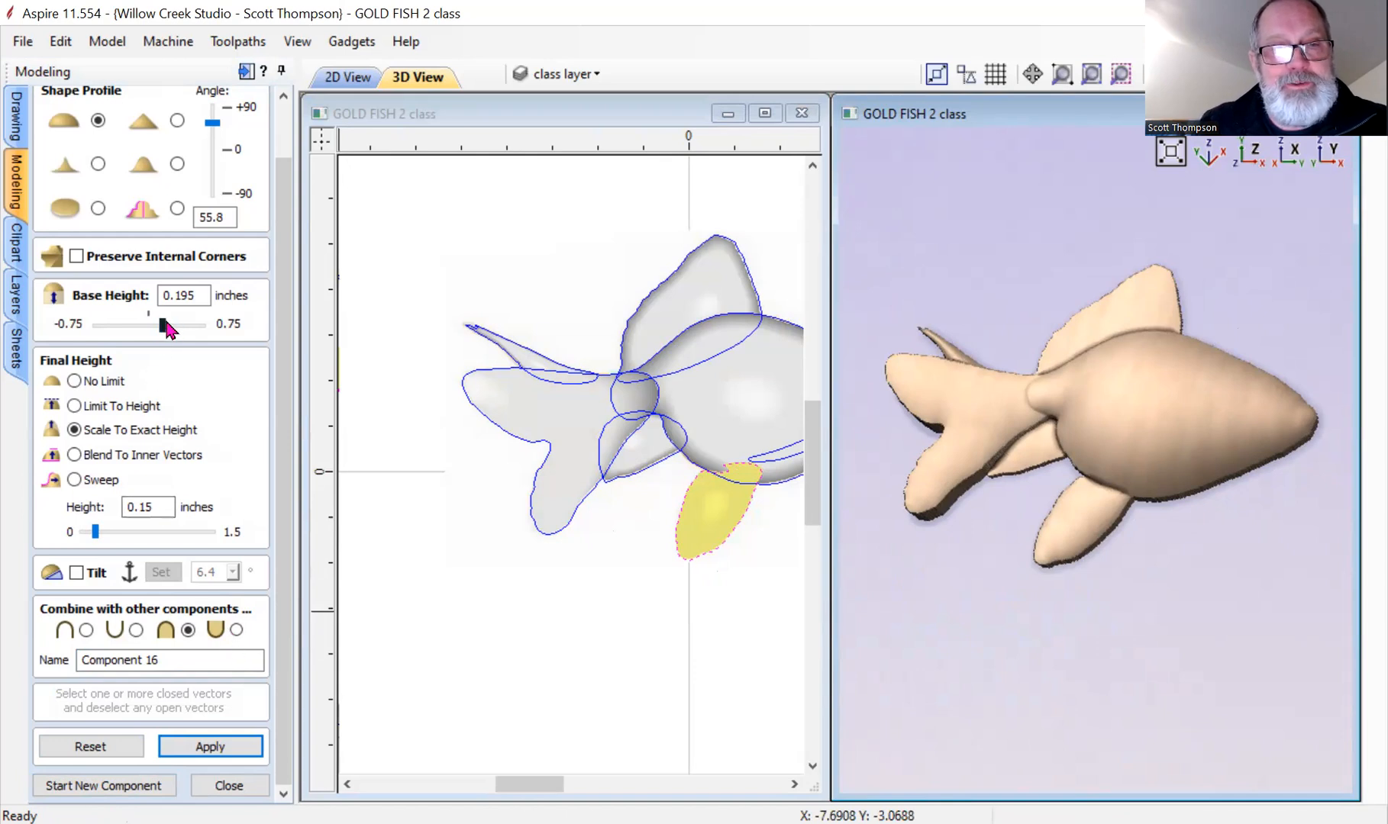
left_click_drag(166, 328, 173, 329)
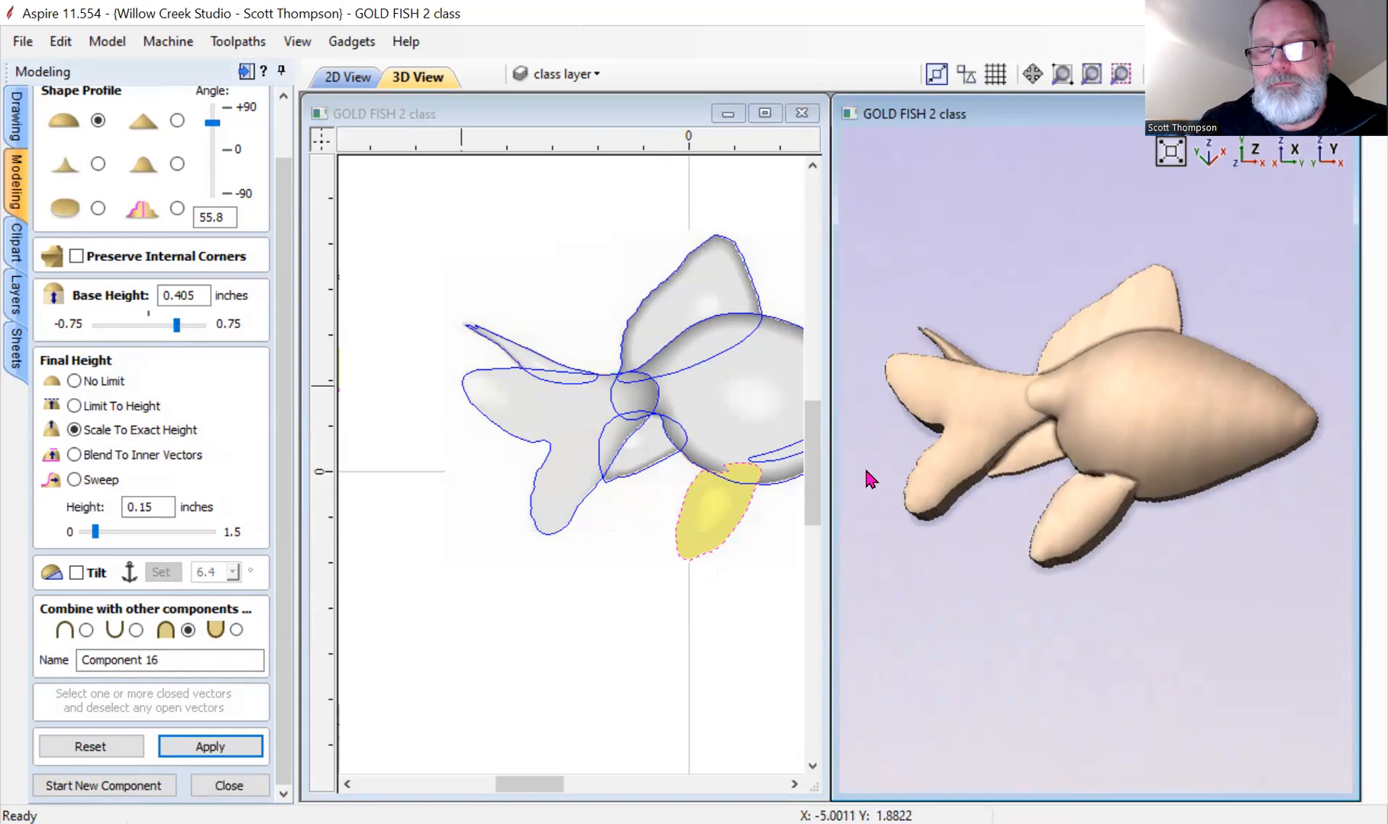
scroll(1171, 495, "up", 4)
scroll(727, 472, "up", 4)
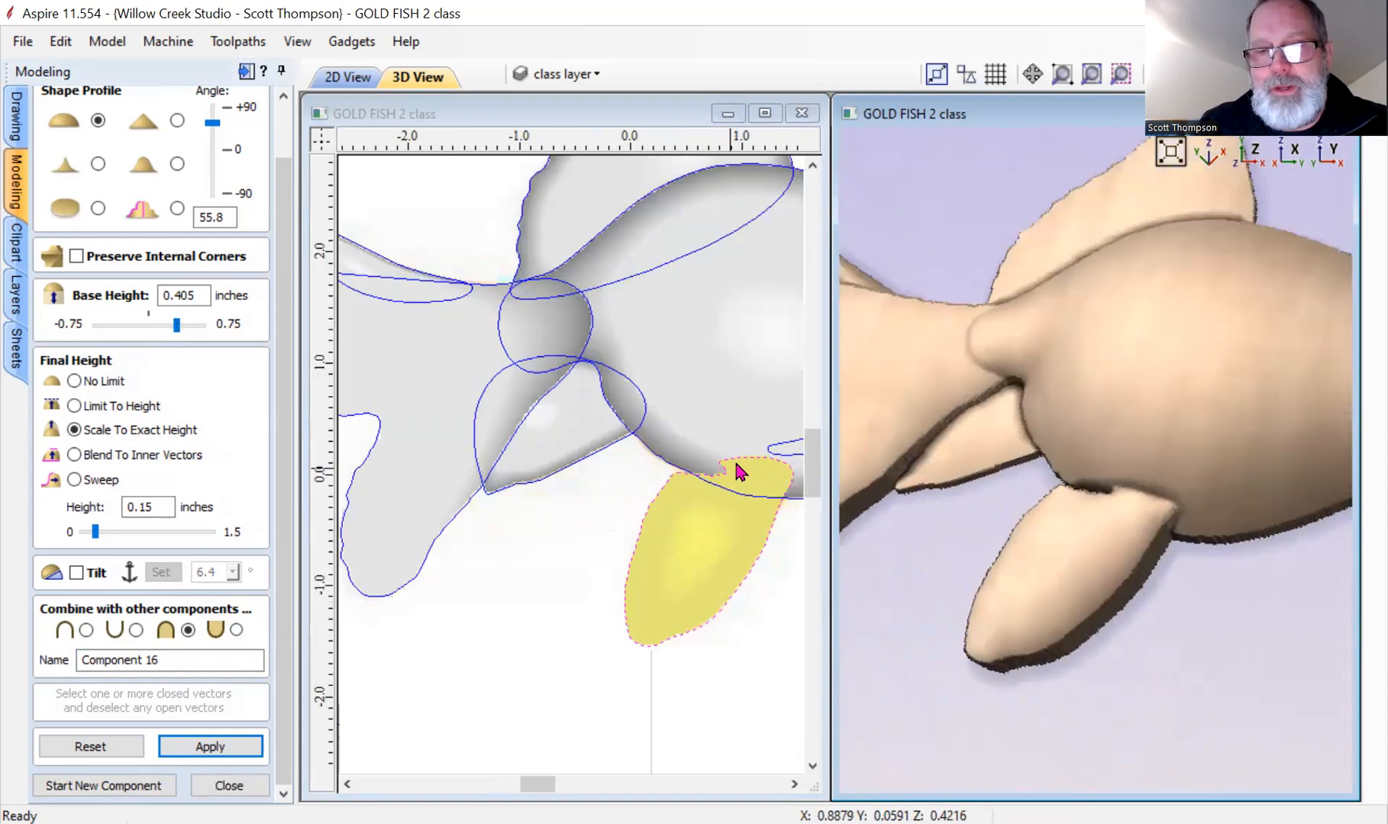
scroll(1236, 496, "up", 2)
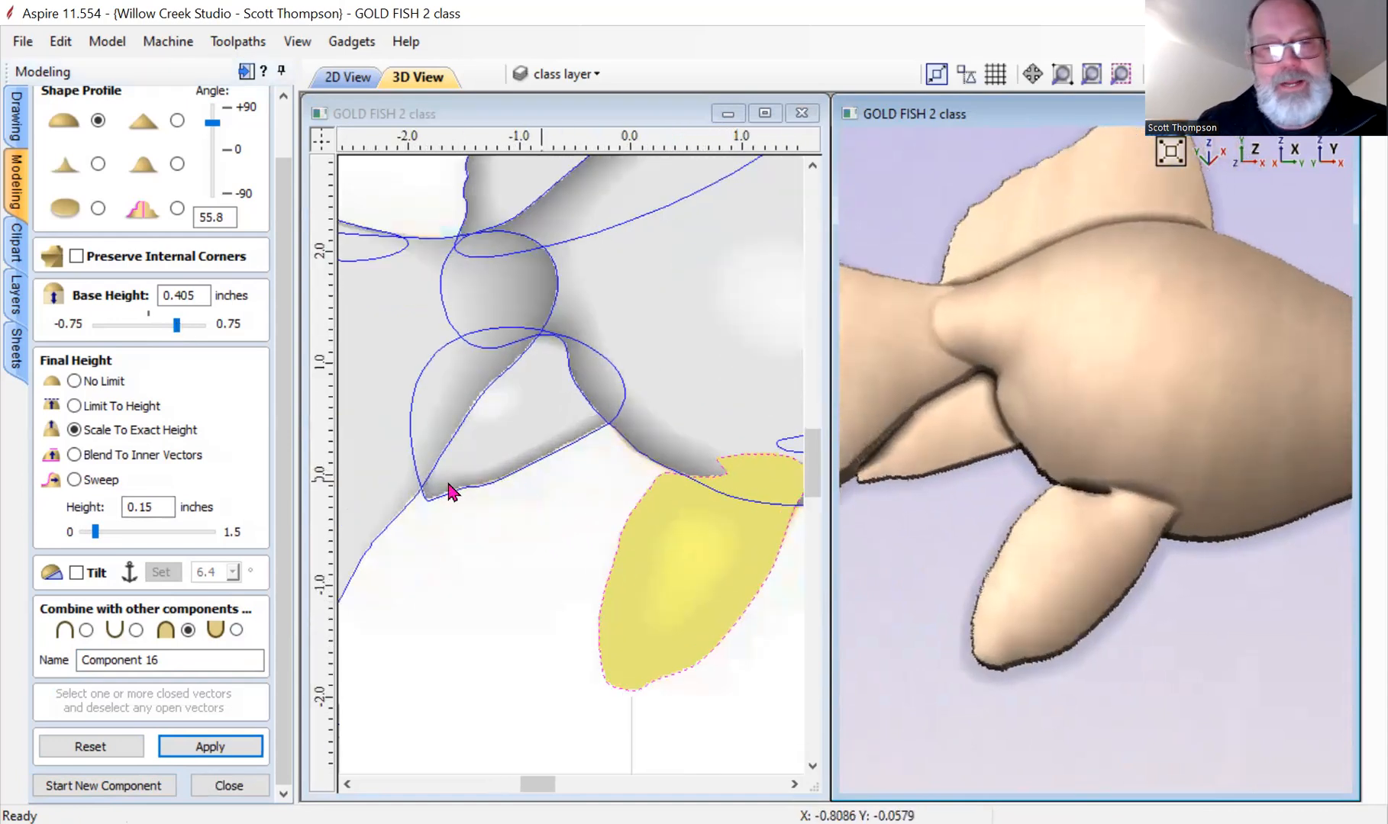
Try several base heights for the fin shape beneath the belly, ending at 0.42 inches.
left_click_drag(178, 326, 182, 330)
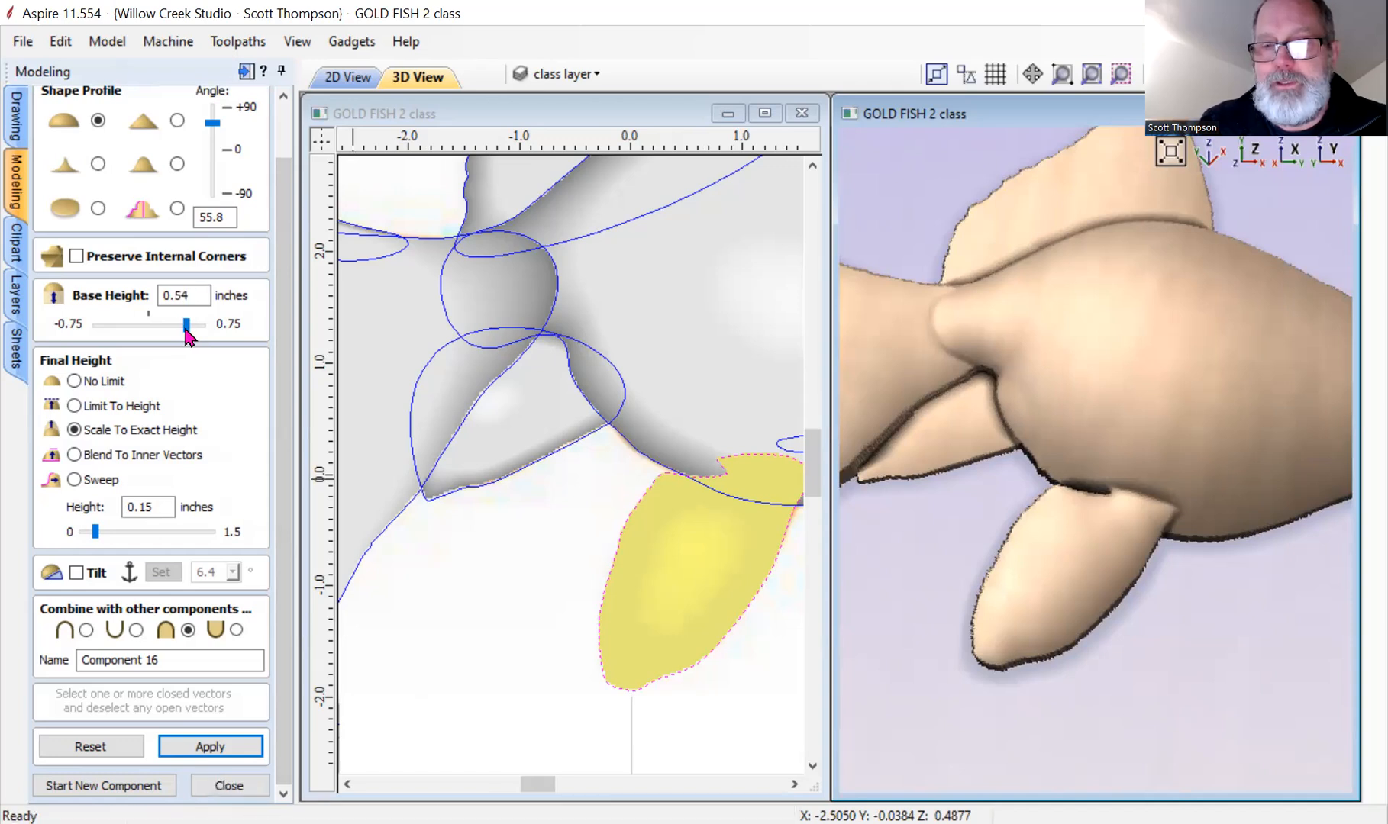
left_click_drag(1168, 548, 932, 475)
scroll(1008, 502, "up", 3)
left_click_drag(1016, 517, 1042, 537)
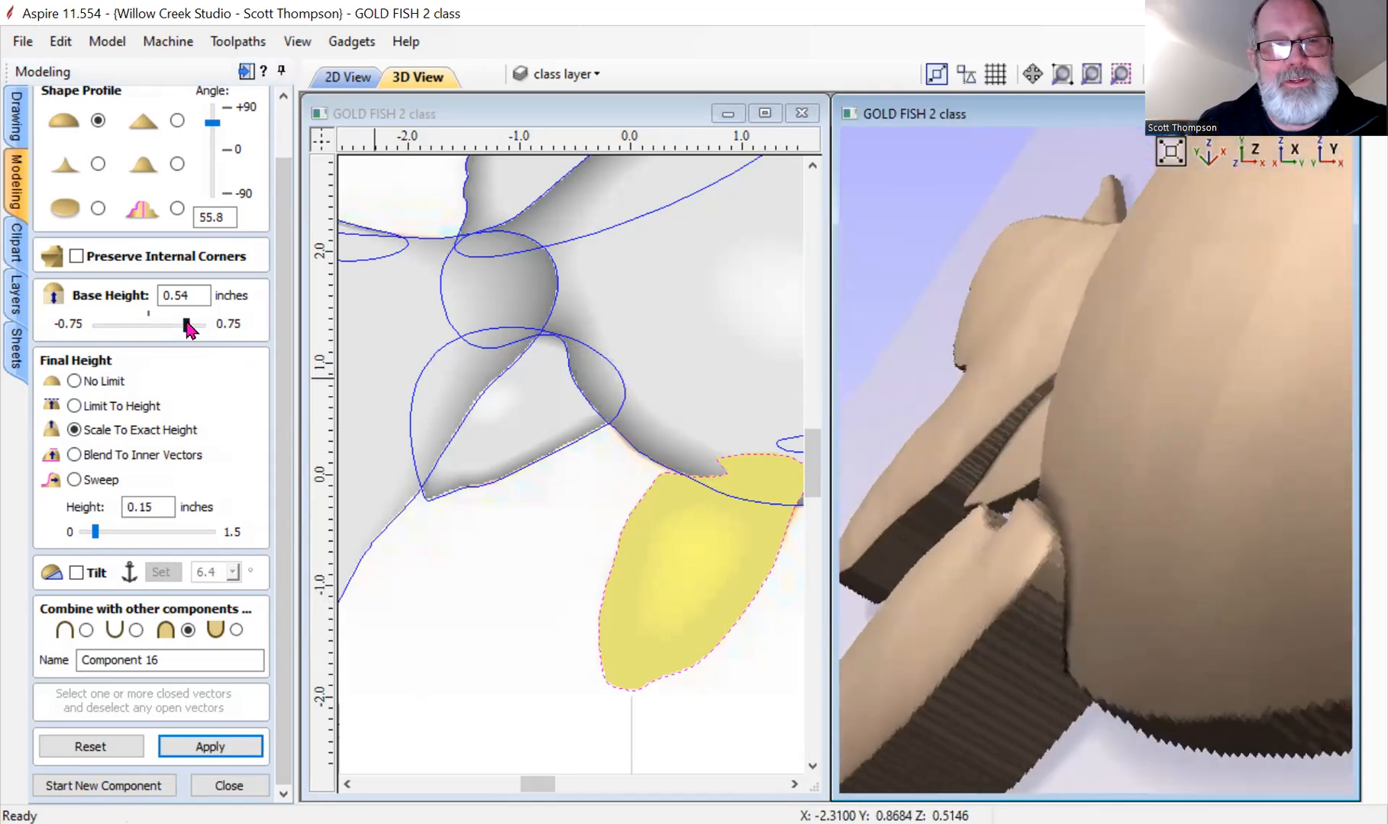
left_click_drag(187, 322, 185, 322)
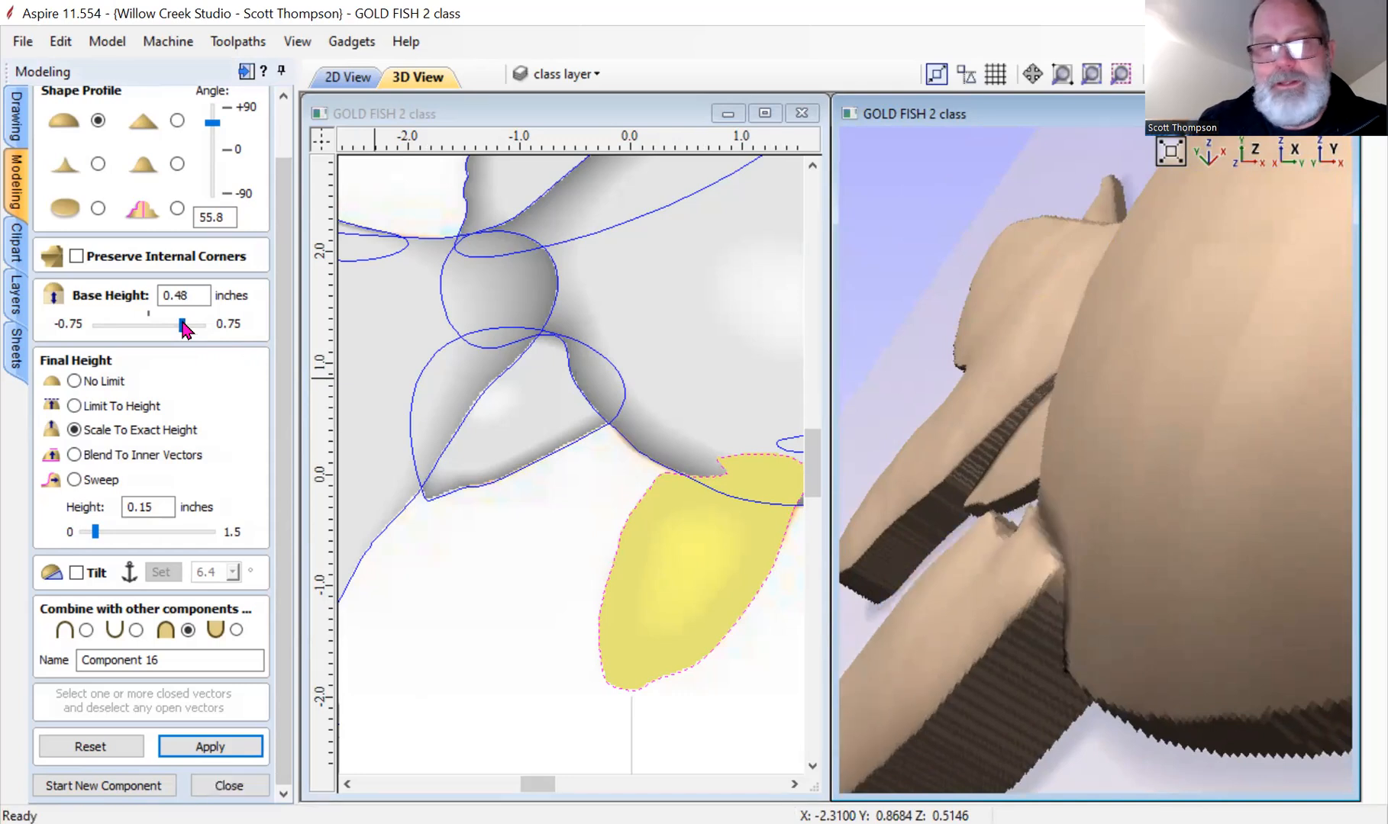
left_click_drag(178, 322, 178, 322)
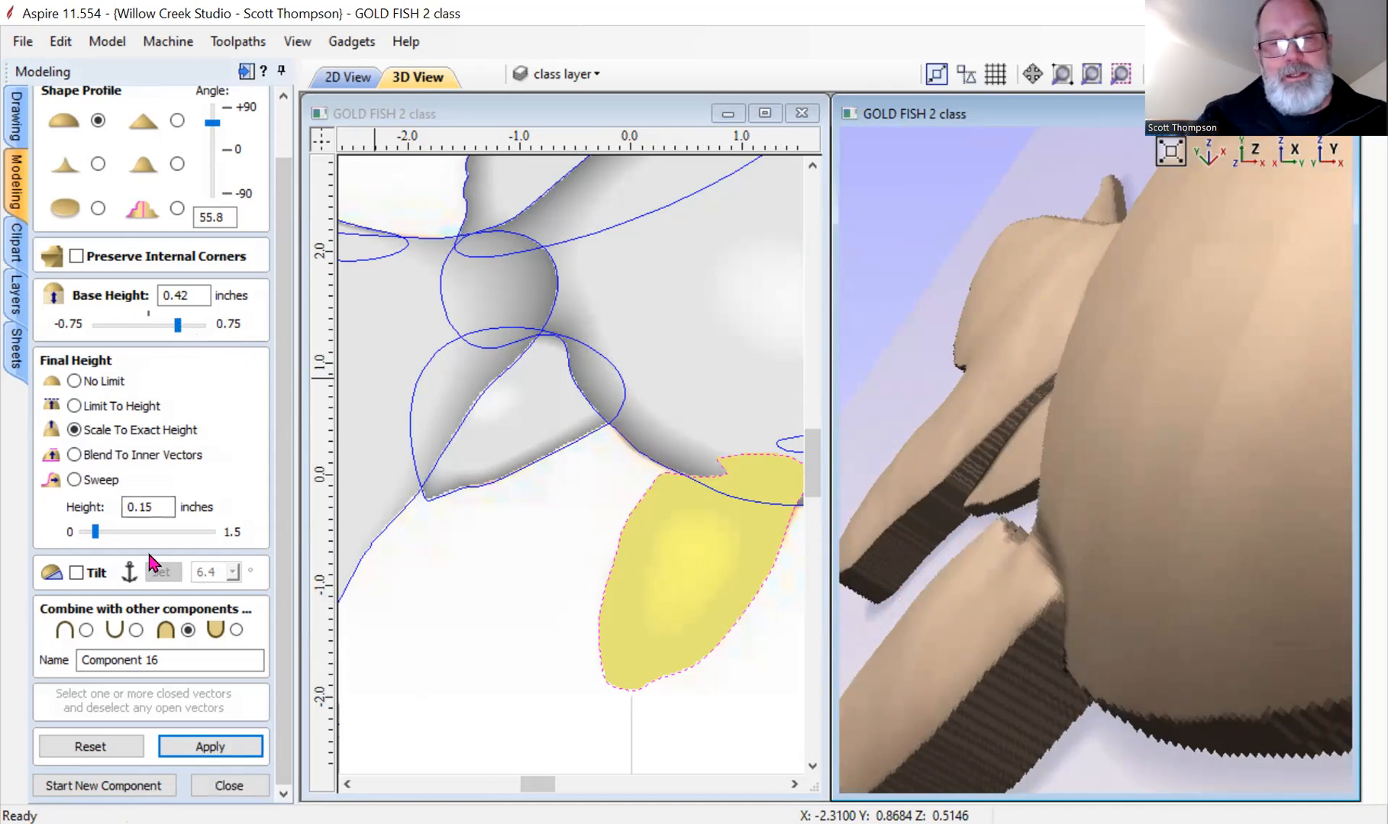
scroll(962, 402, "down", 3)
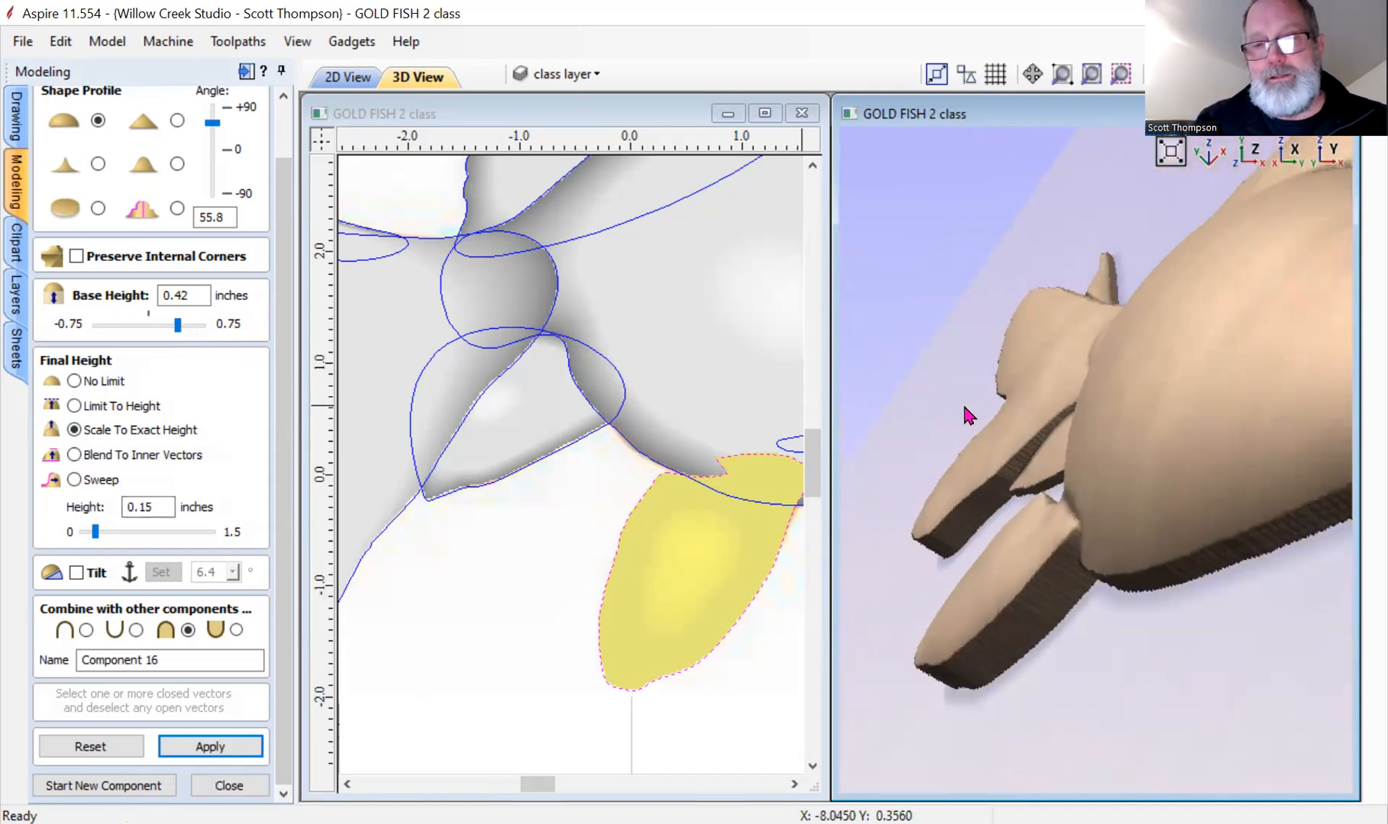
scroll(694, 557, "down", 3)
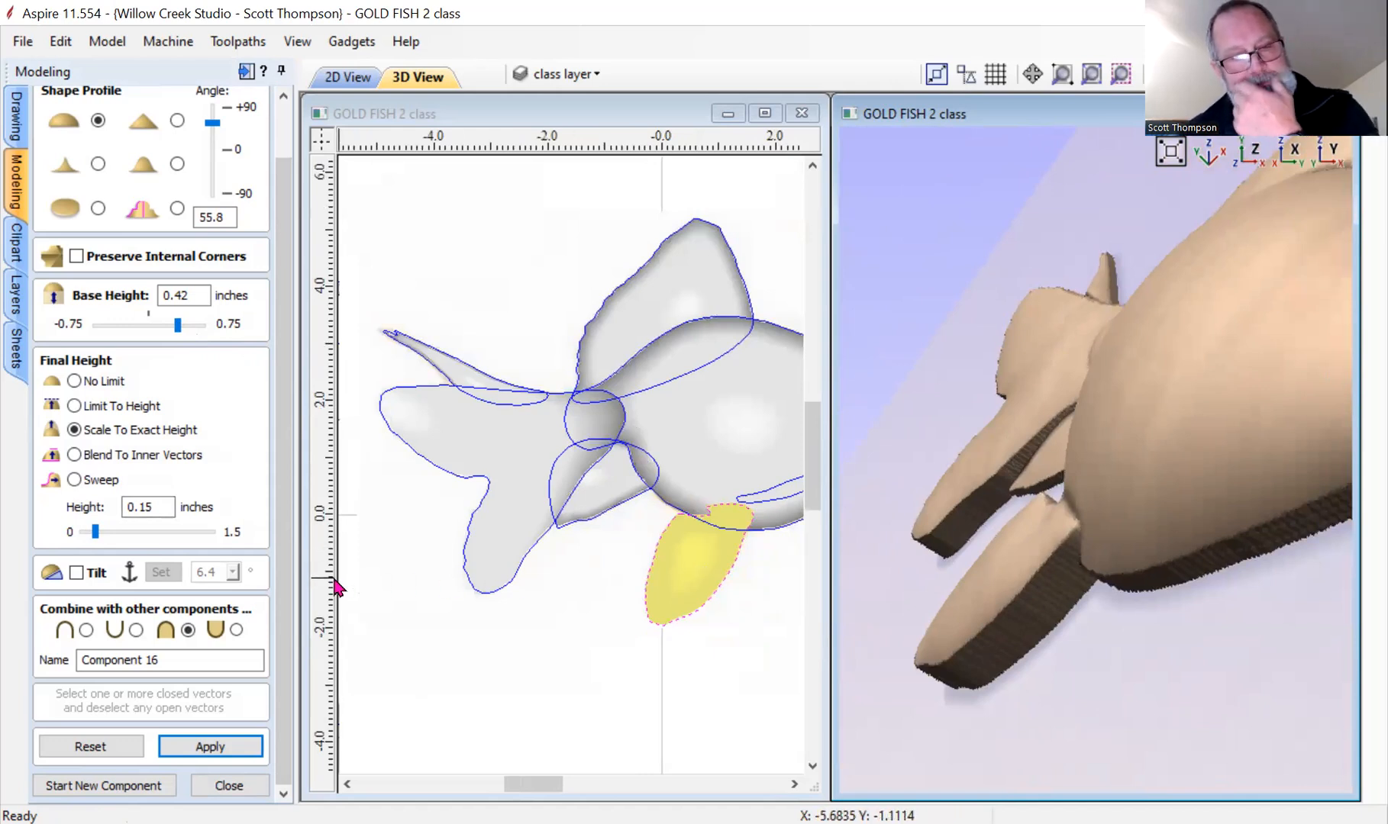
Finish shape creation and delete the domed component of the fin beneath the belly.
left_click(226, 787)
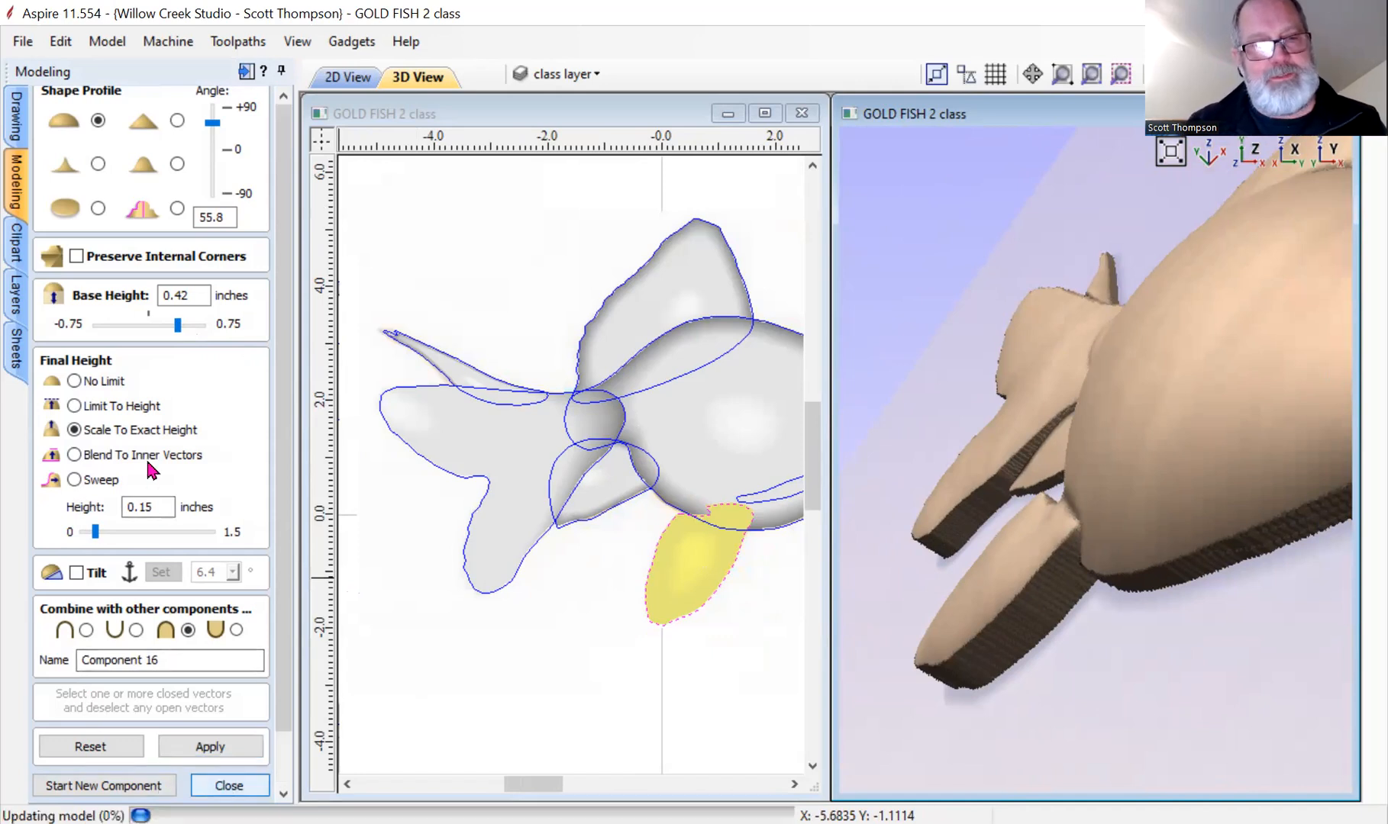
left_click(145, 505)
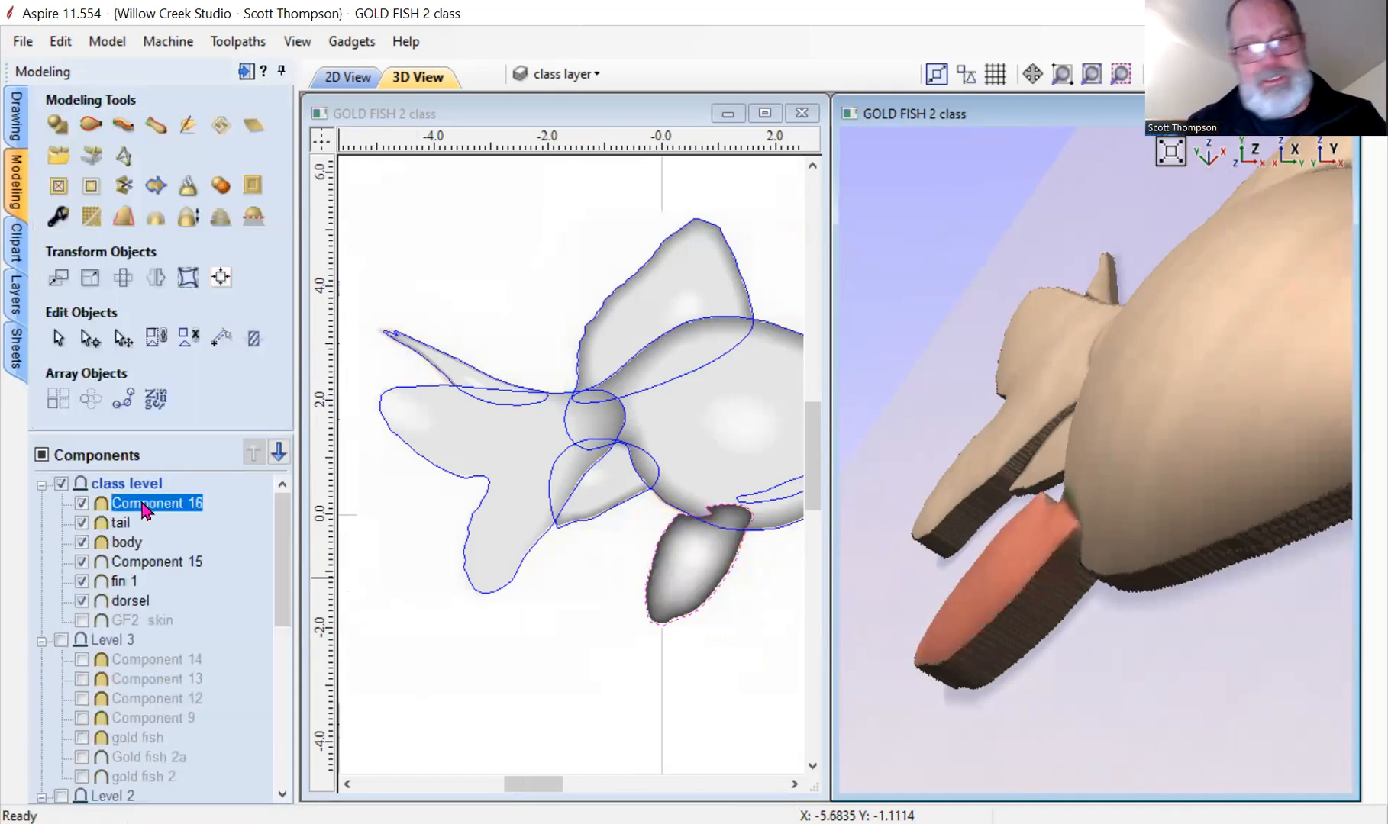
key("Delete")
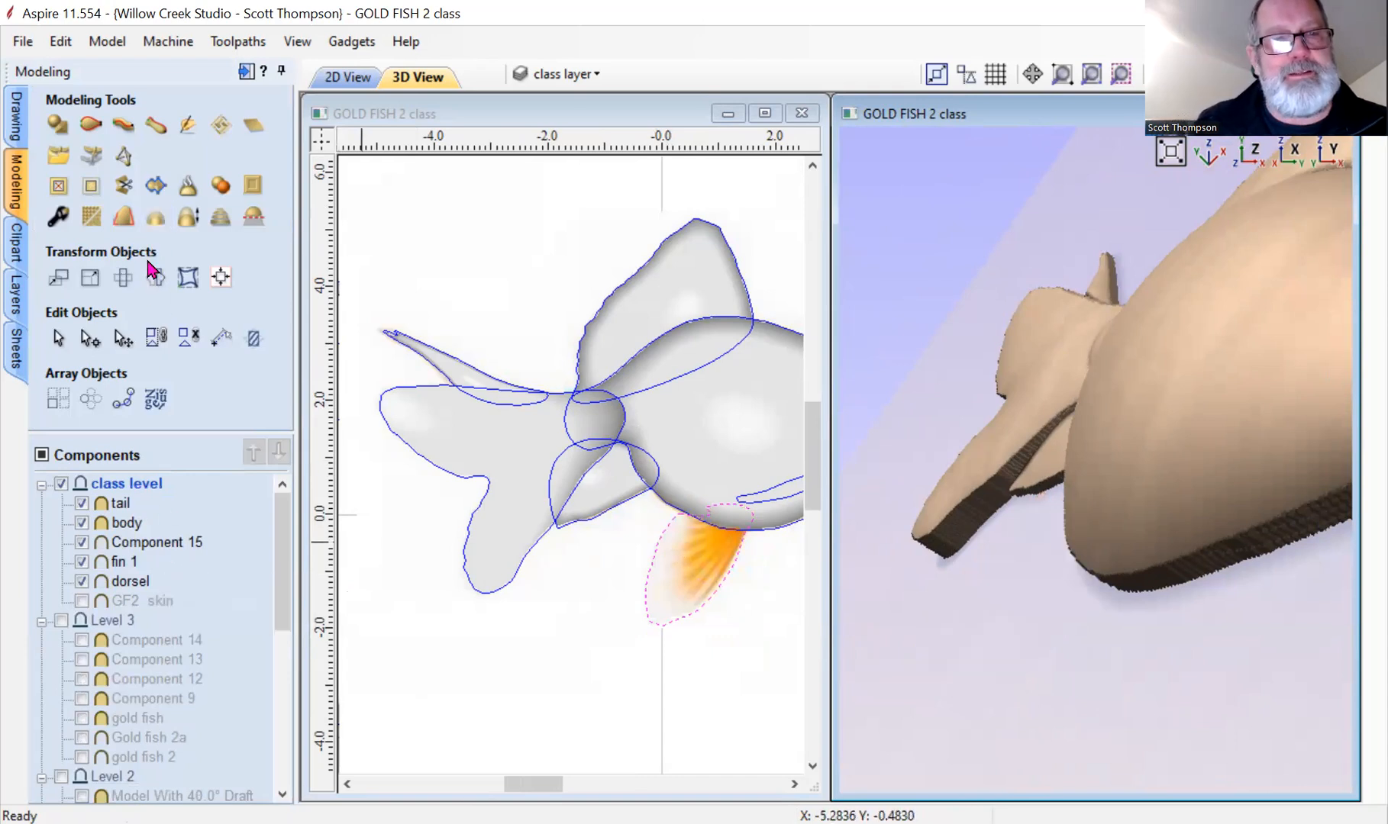
Create a merged shape from the fin outline beneath the belly with a rounded profile angle of -16.2 degrees.
left_click(56, 123)
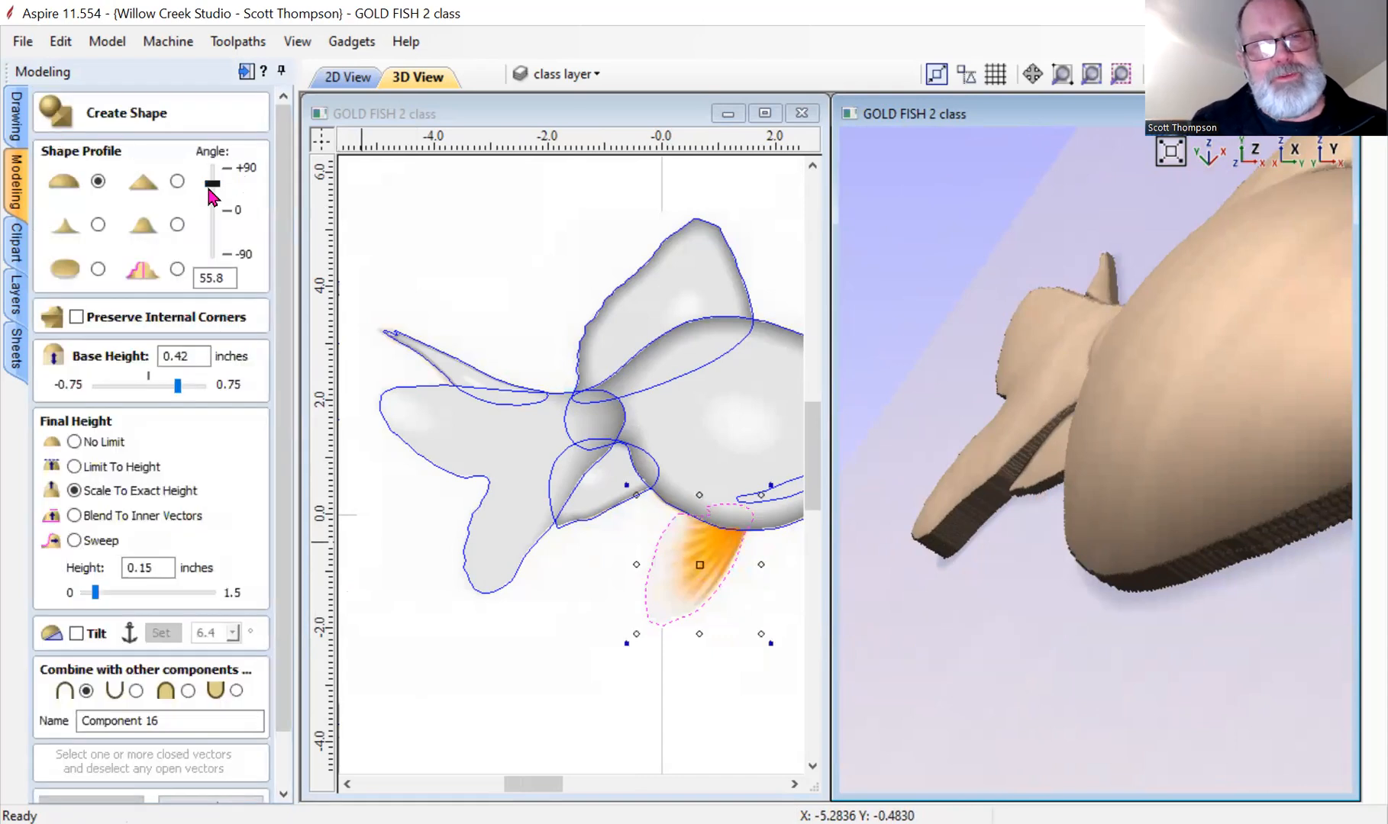
left_click_drag(214, 189, 214, 222)
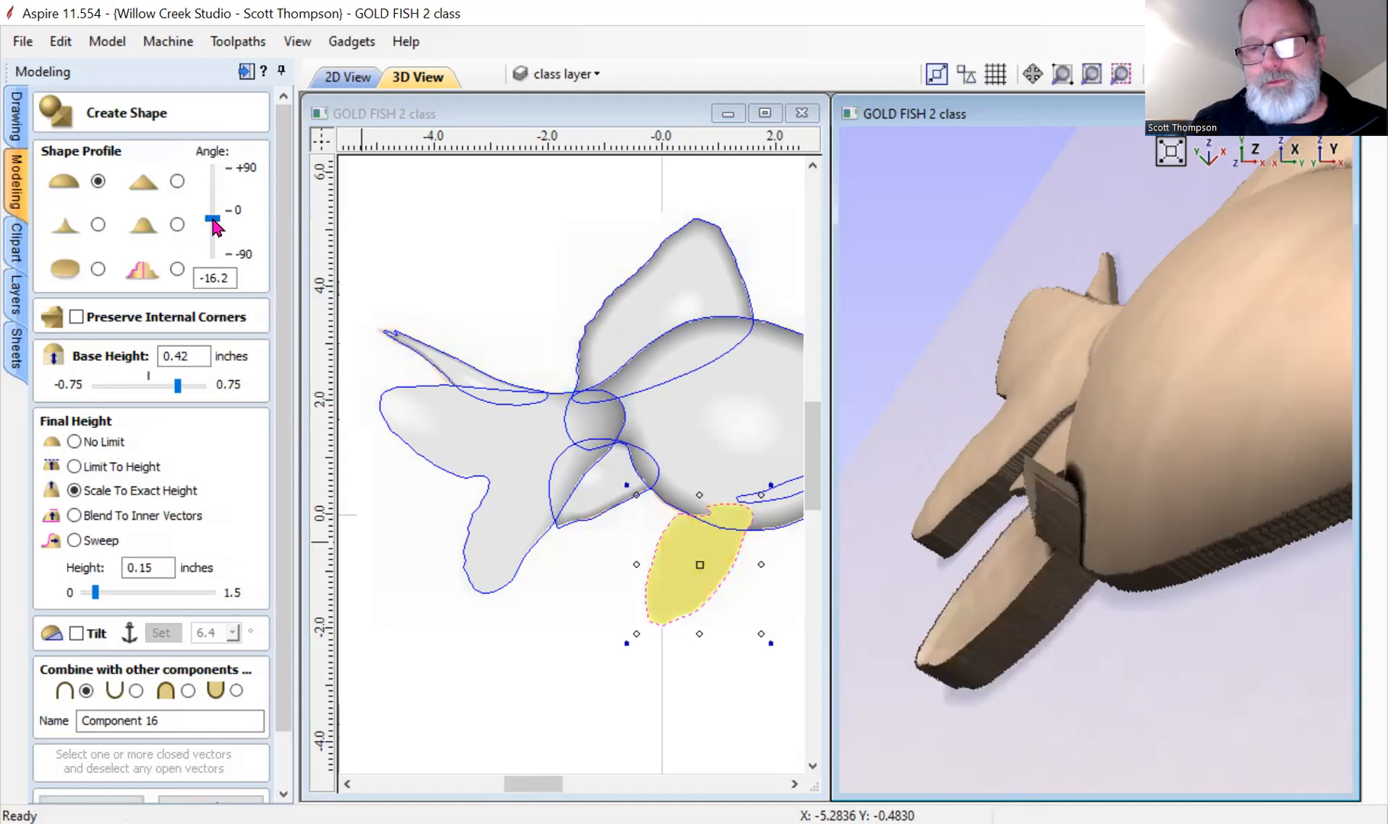
left_click(189, 690)
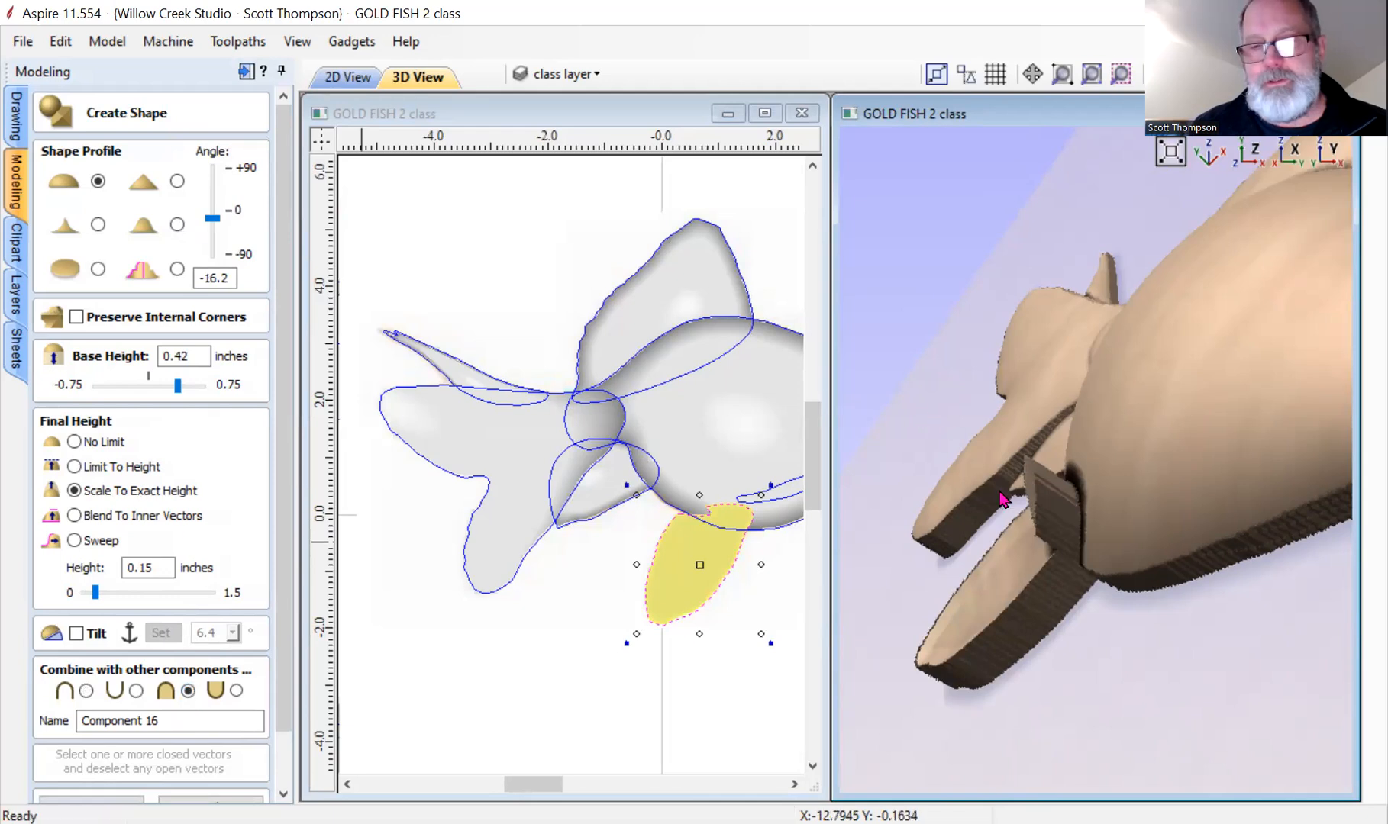
left_click_drag(983, 460, 1127, 500)
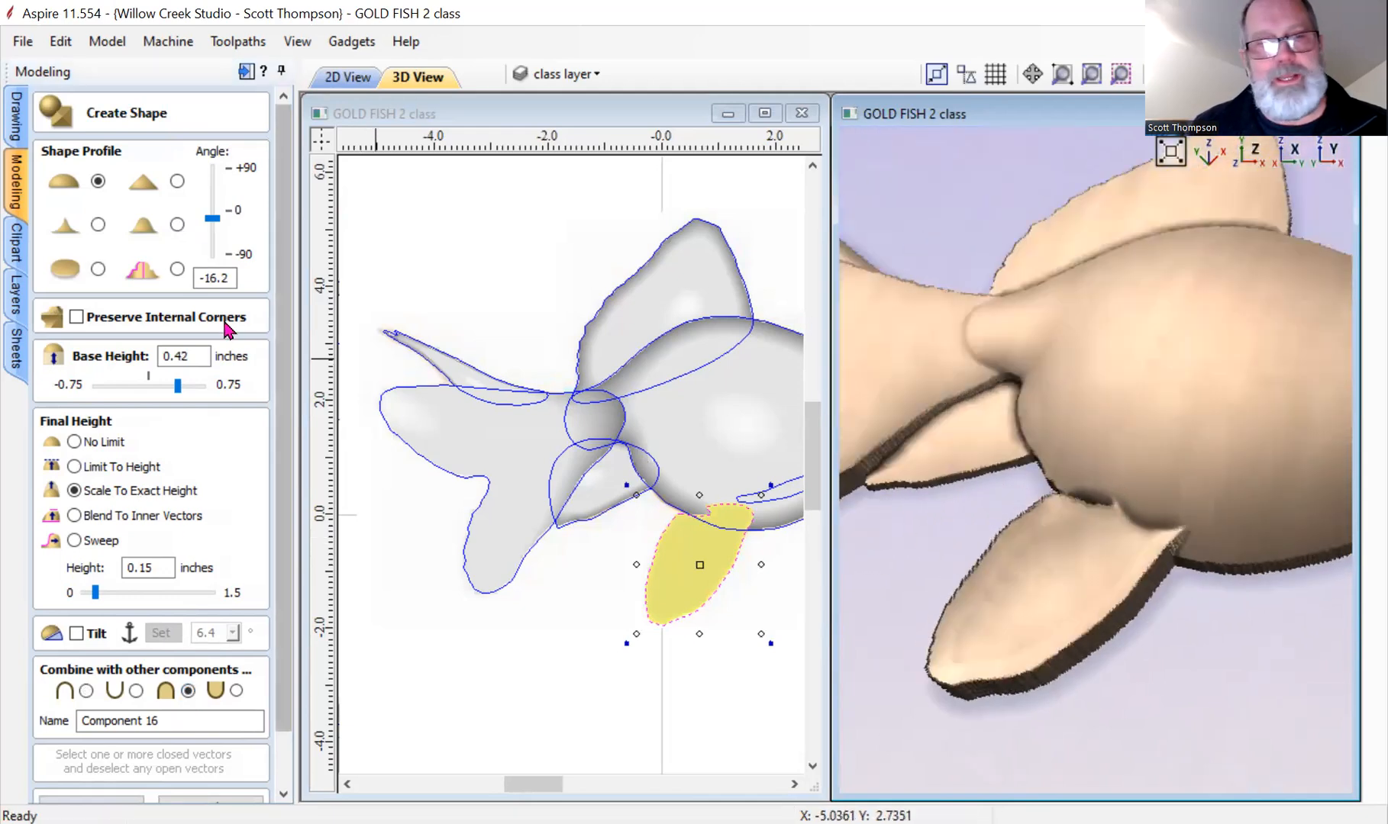
Set the belly fin's base height to 0.48 inches and its exact shape height to 0.045 inches.
left_click_drag(97, 596, 90, 596)
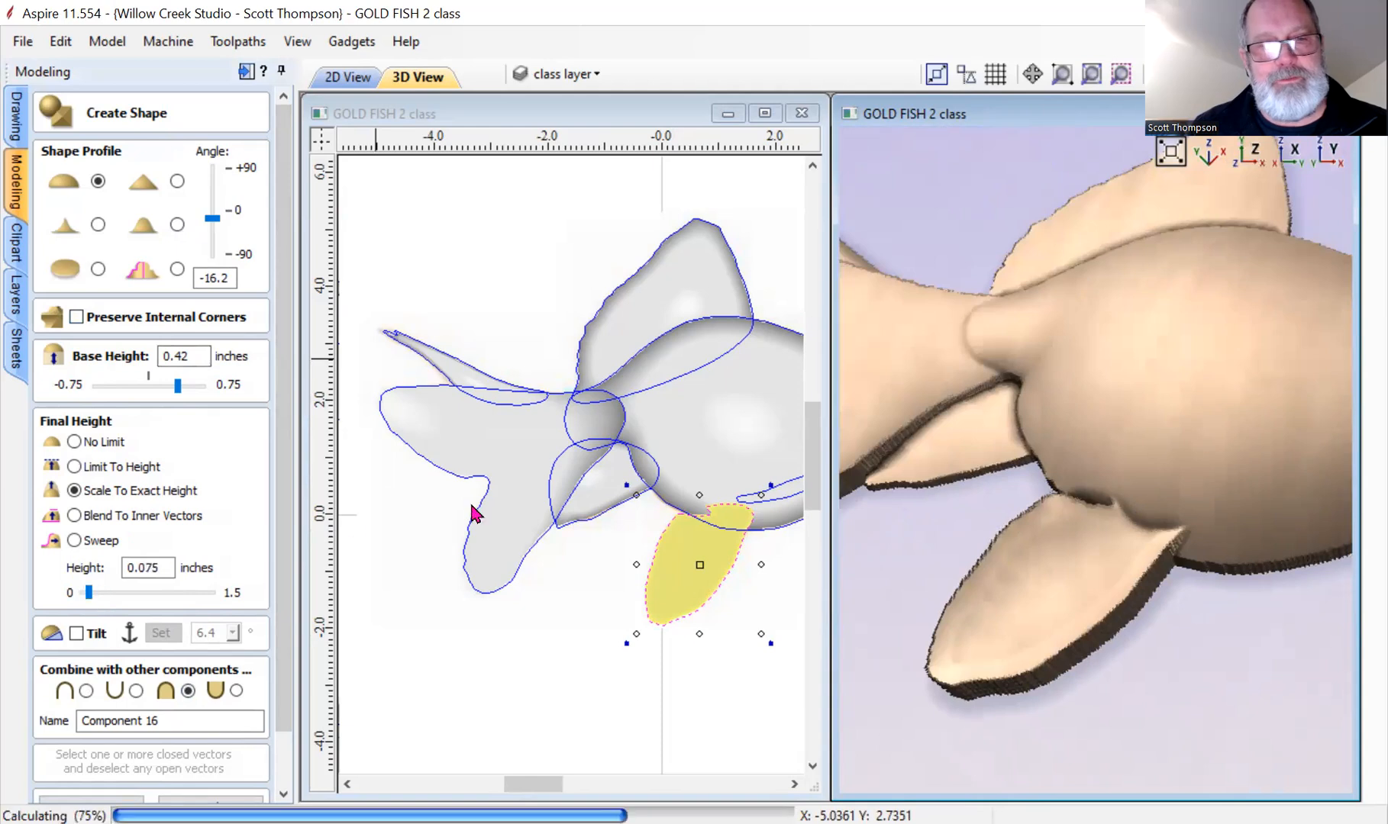
left_click_drag(1056, 595, 1065, 397)
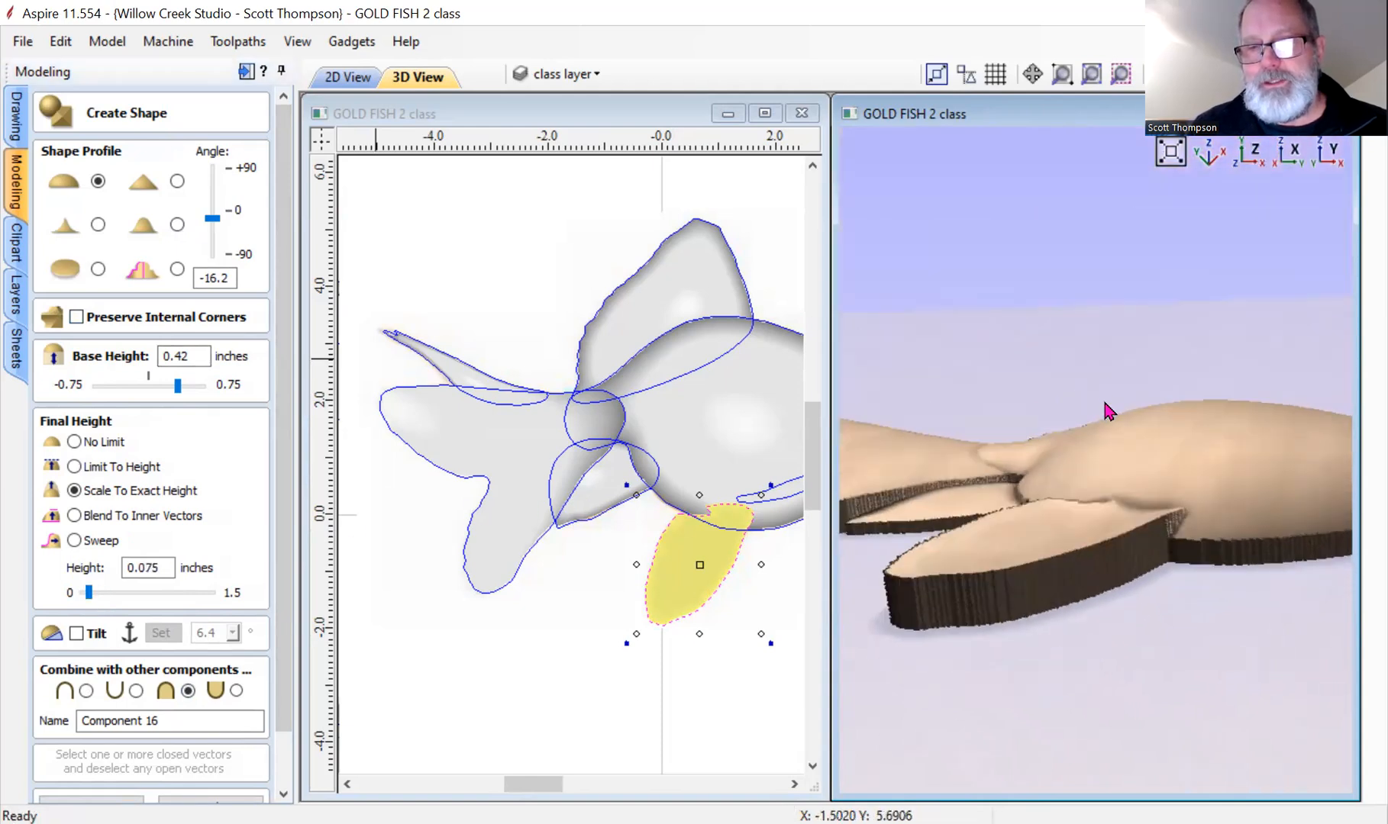
left_click_drag(178, 385, 181, 389)
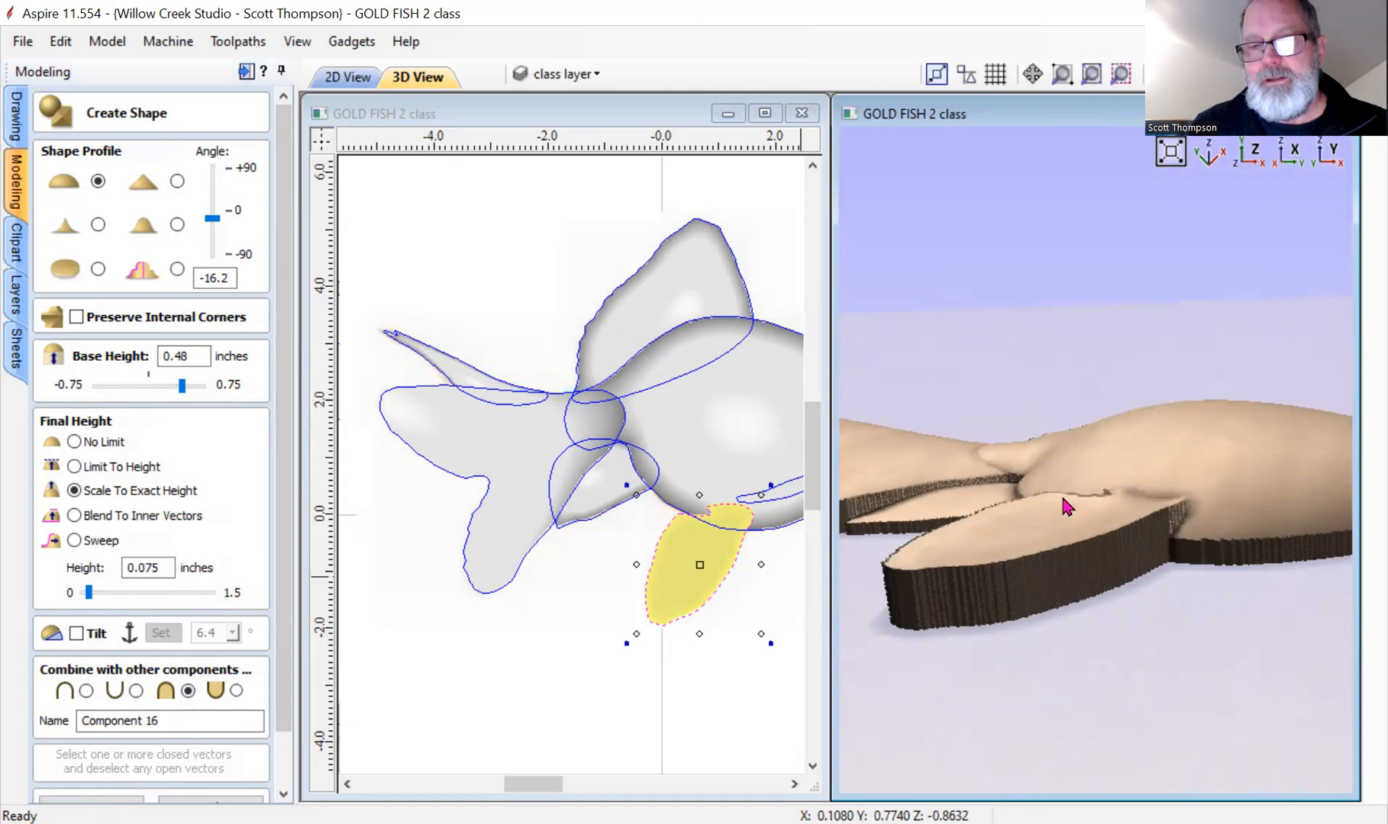
left_click_drag(1064, 497, 1009, 624)
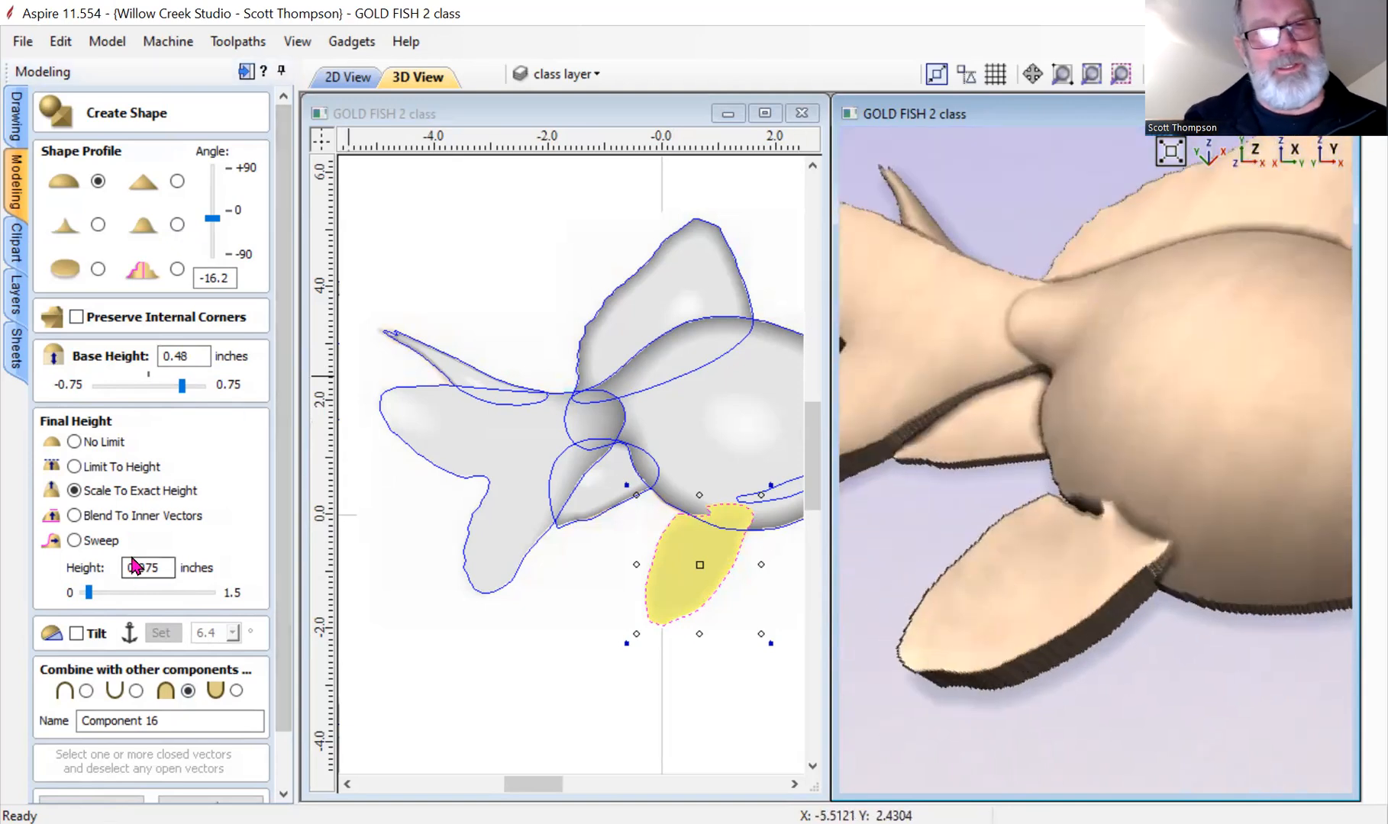
left_click_drag(90, 594, 88, 594)
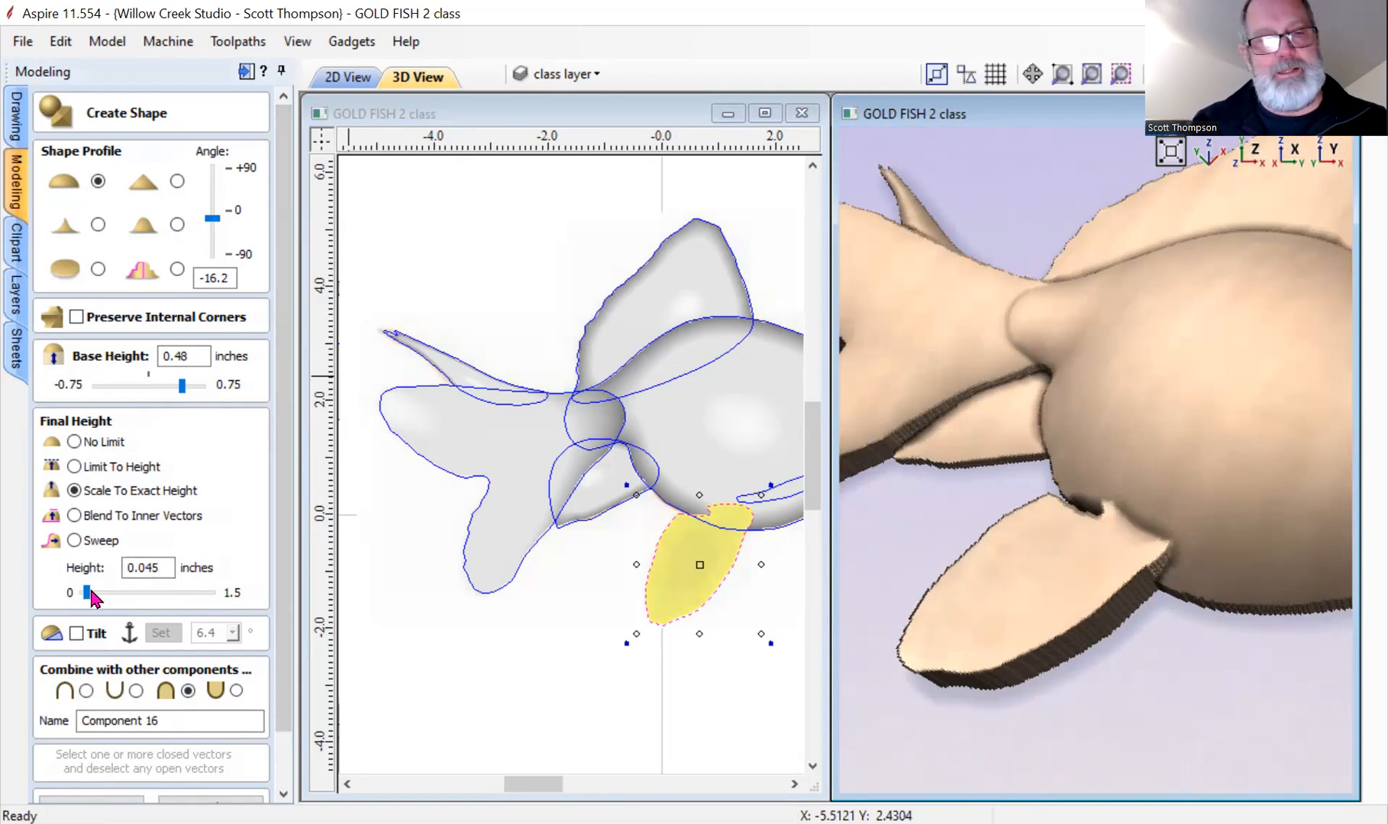
Tilt the belly fin by 6.4 degrees, anchoring it where it meets the body and directing it toward the fin's lower tip.
left_click(75, 633)
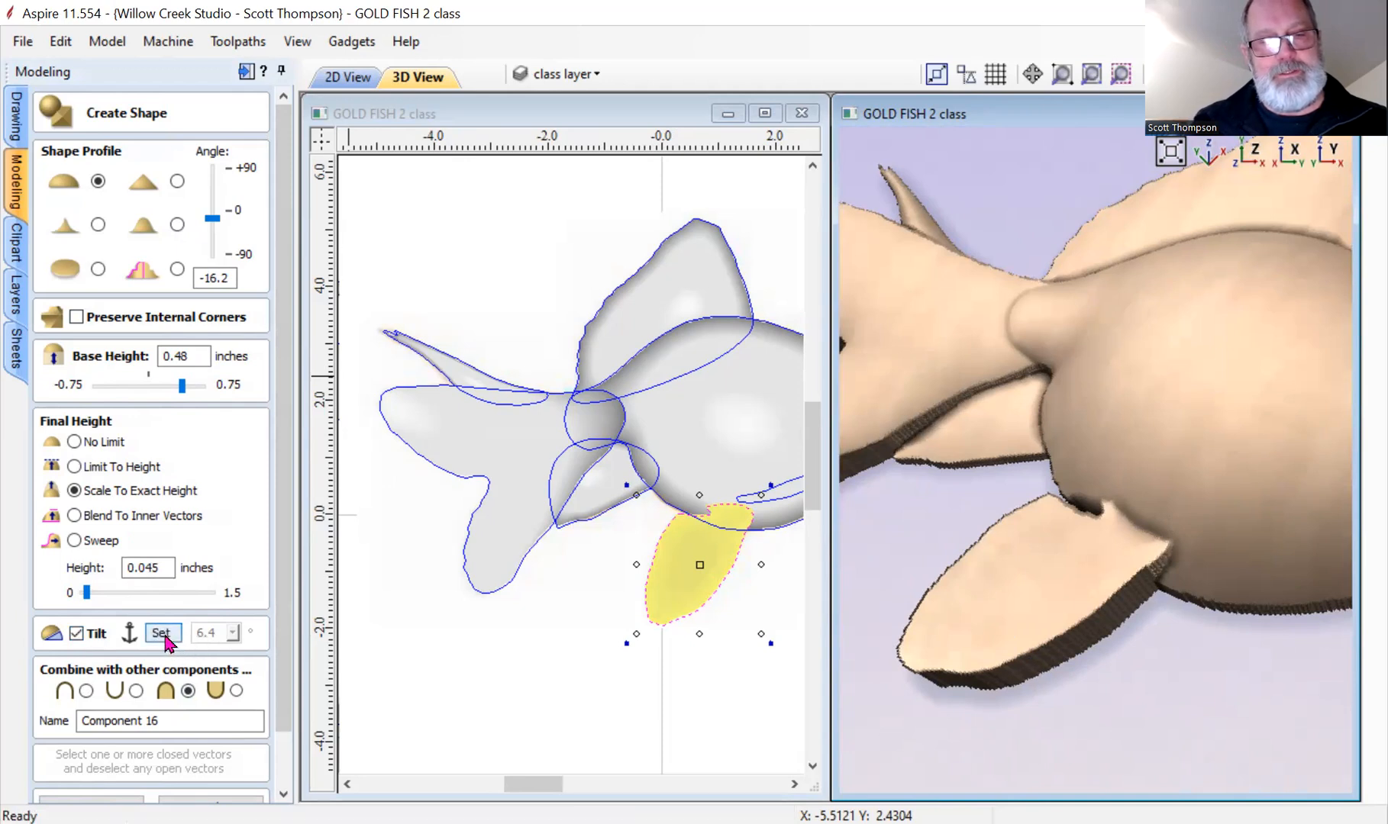
left_click(165, 636)
left_click_drag(752, 515, 652, 626)
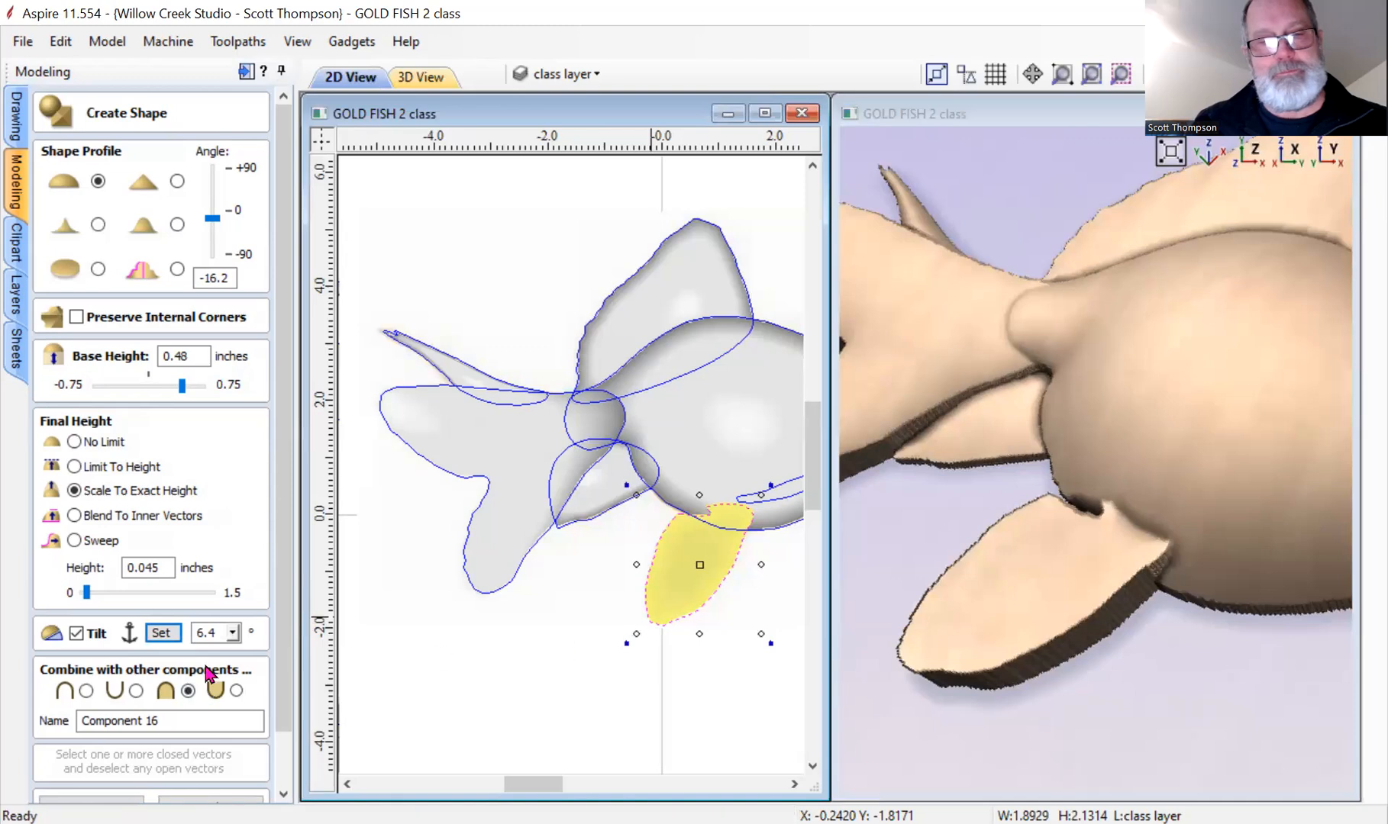
scroll(896, 526, "down", 3)
left_click_drag(1160, 396, 1133, 455)
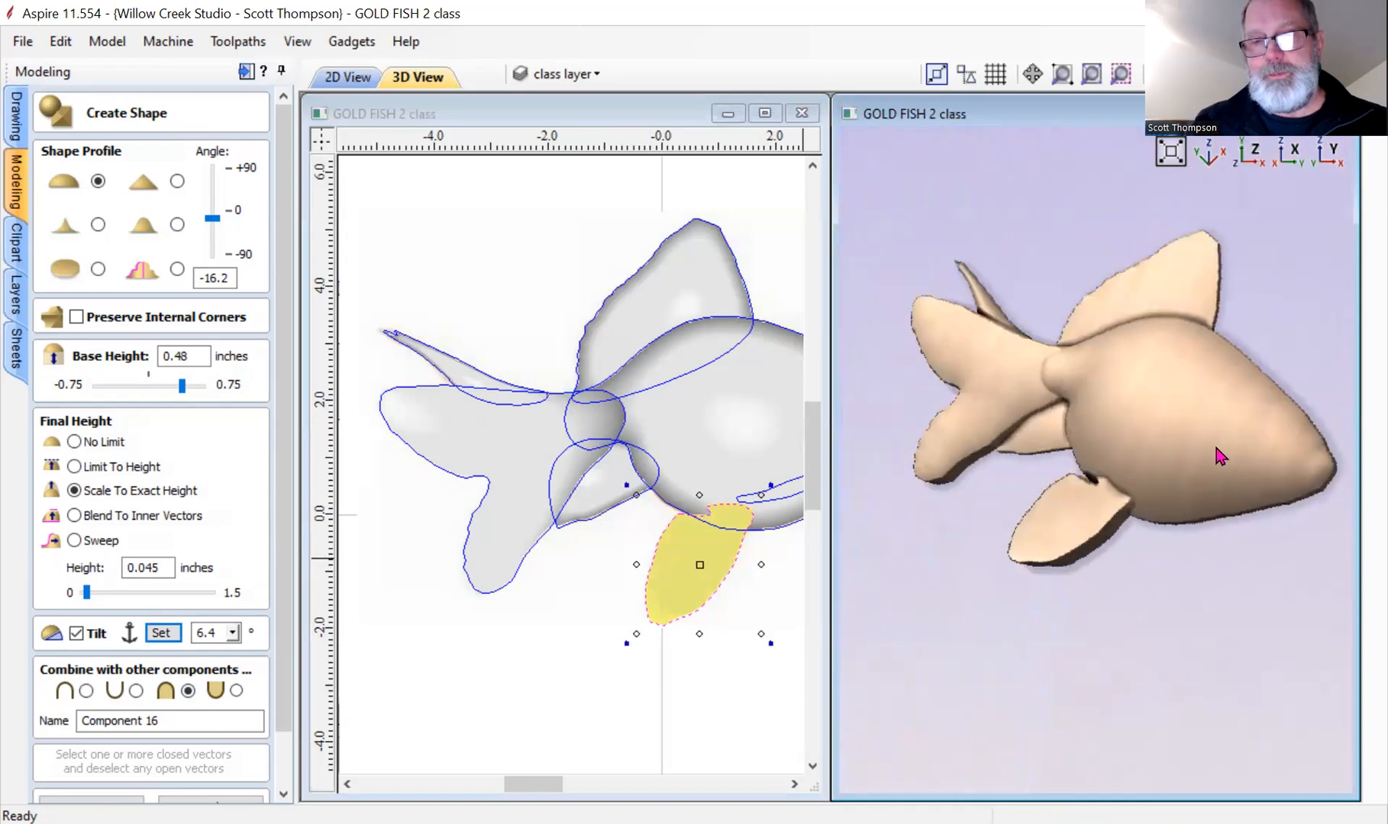
Name the belly fin component "B fin" and start a new component.
left_click_drag(195, 720, 63, 729)
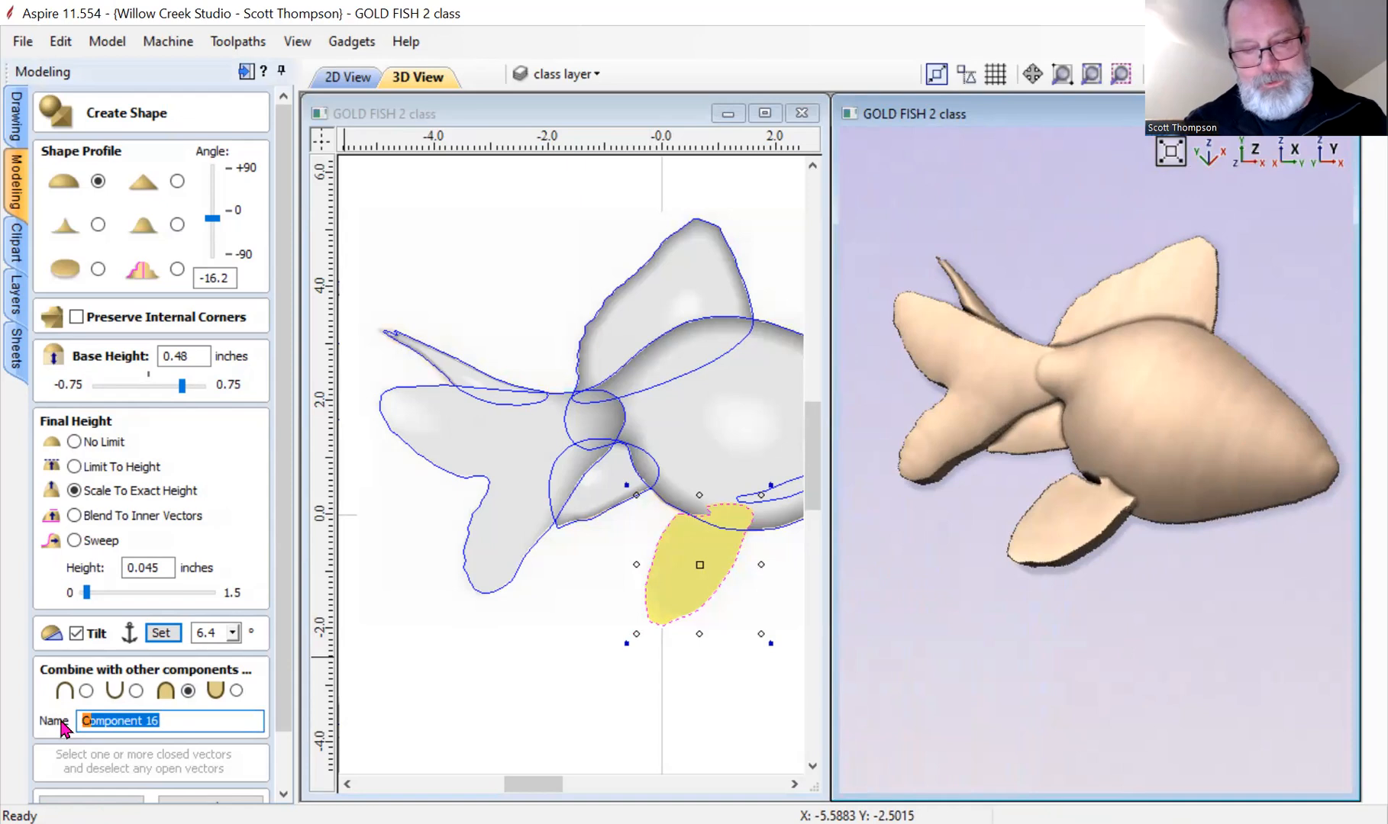
type("B fin")
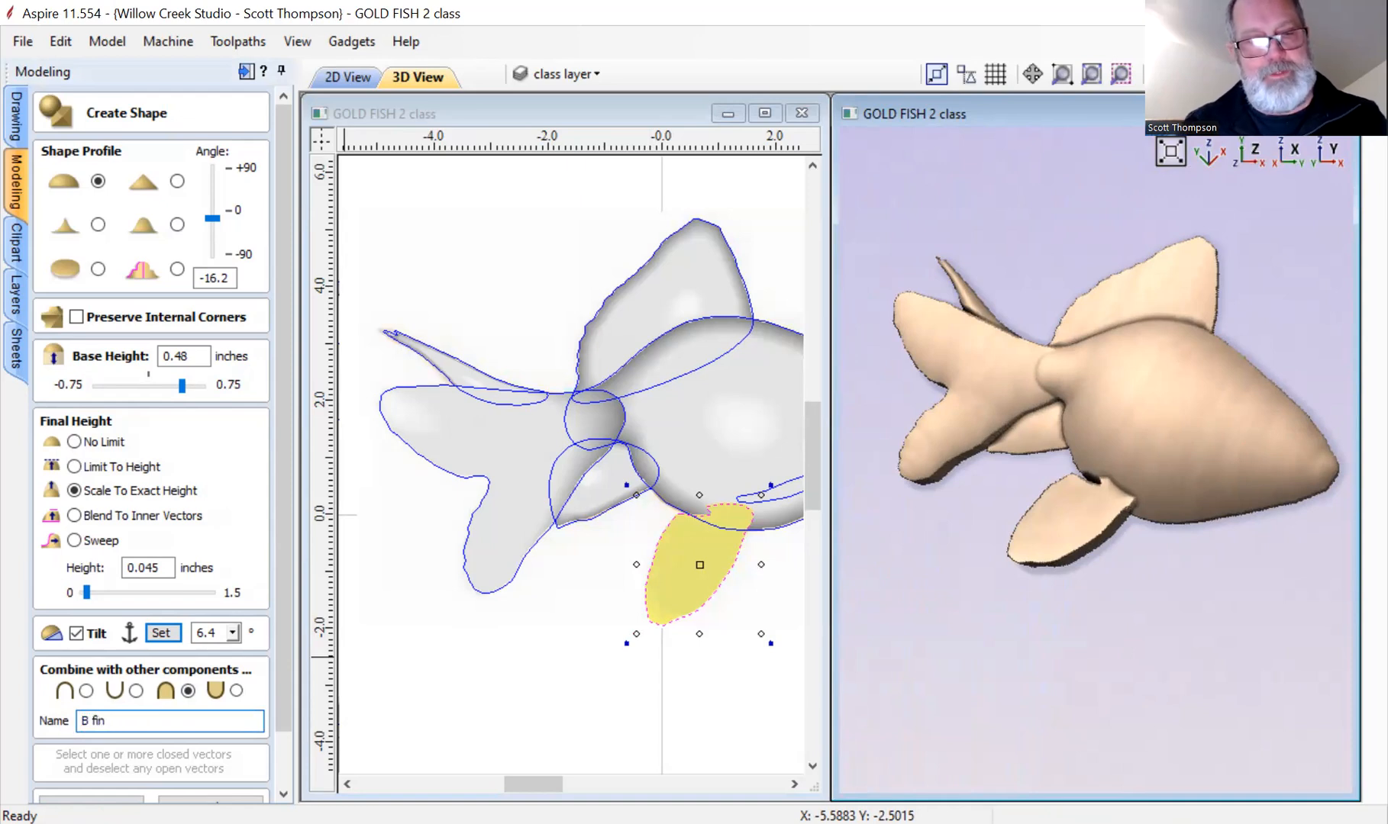
scroll(206, 568, "down", 2)
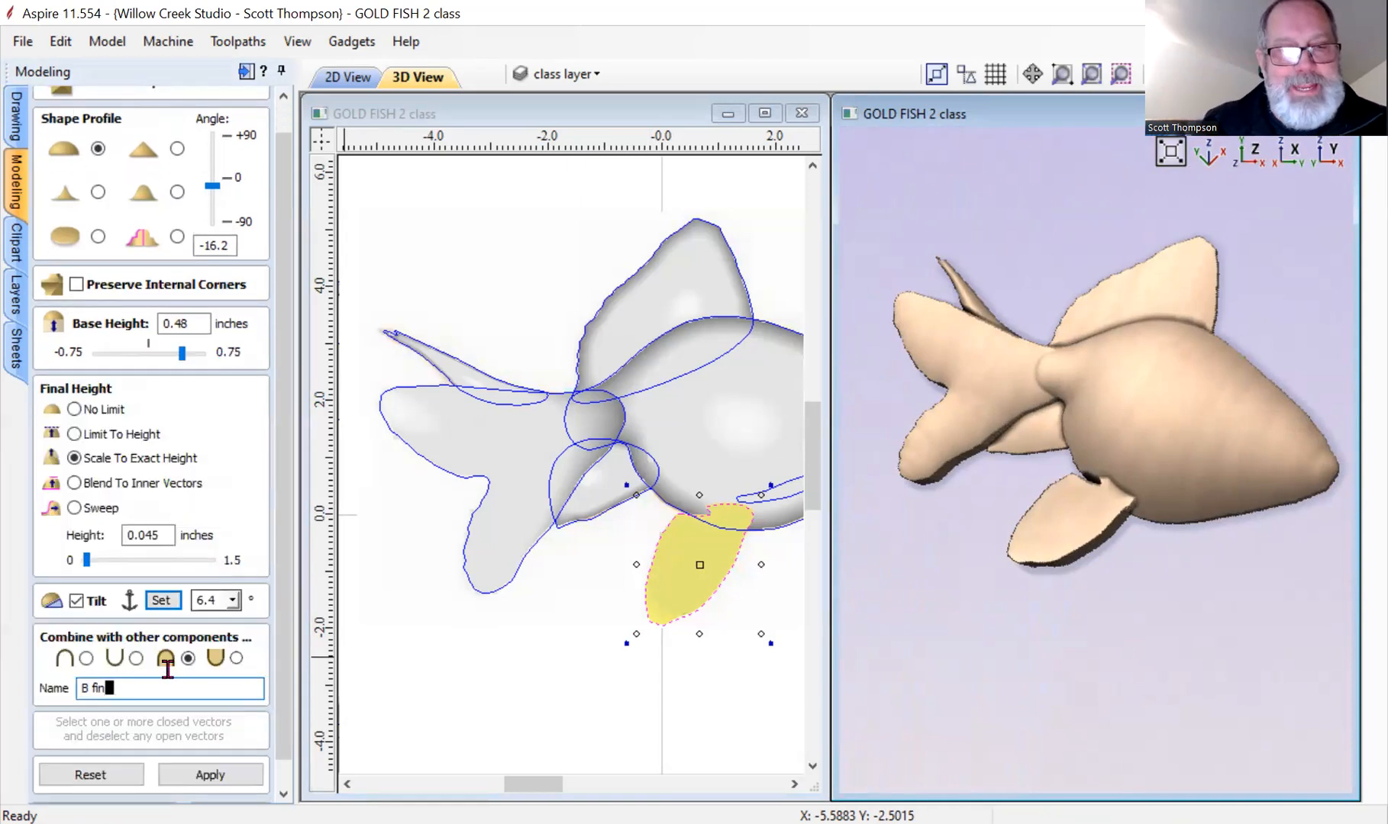
scroll(164, 672, "down", 1)
left_click(122, 786)
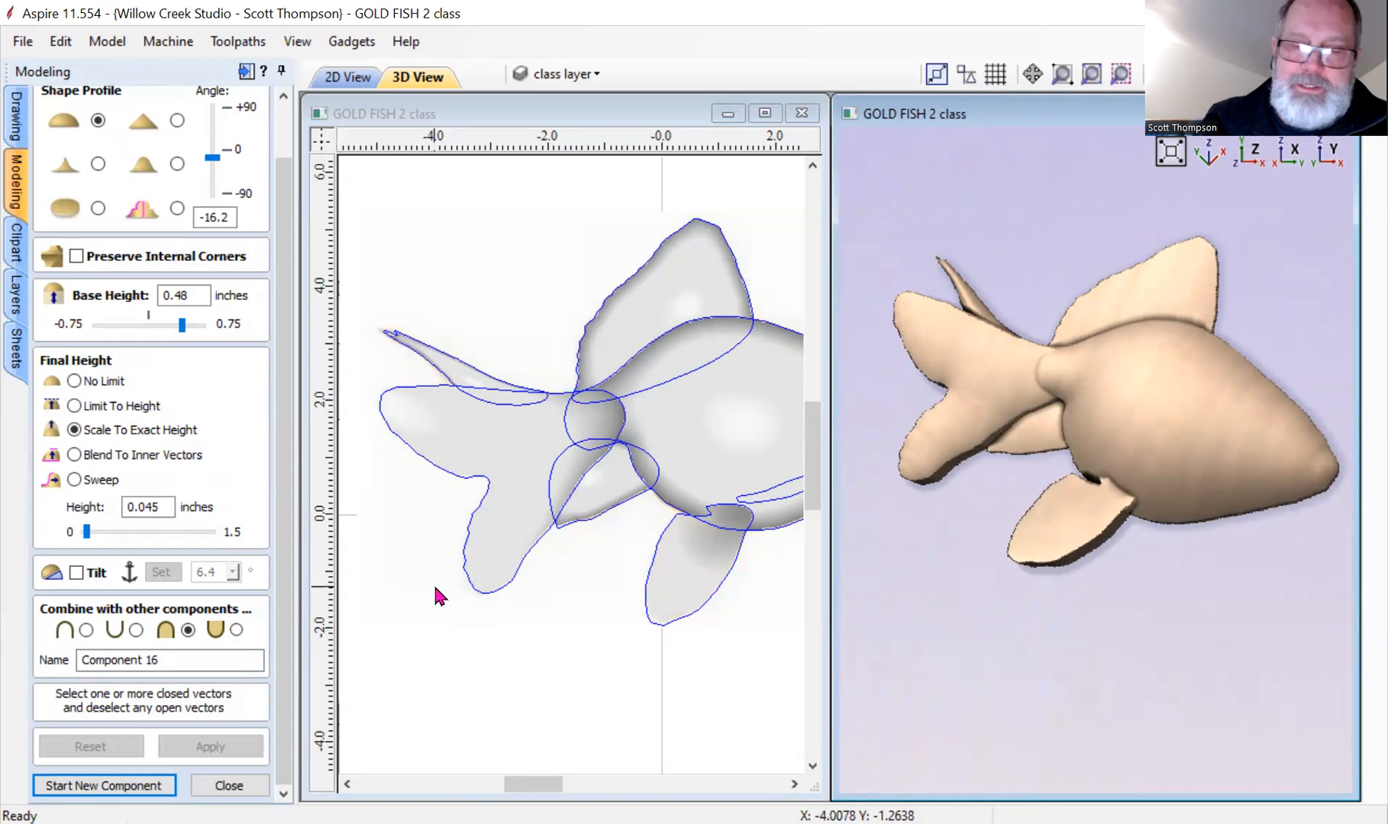
Create a merged rounded shape from the head outline at the front of the body.
scroll(433, 584, "down", 2)
scroll(998, 569, "down", 2)
scroll(610, 560, "down", 1)
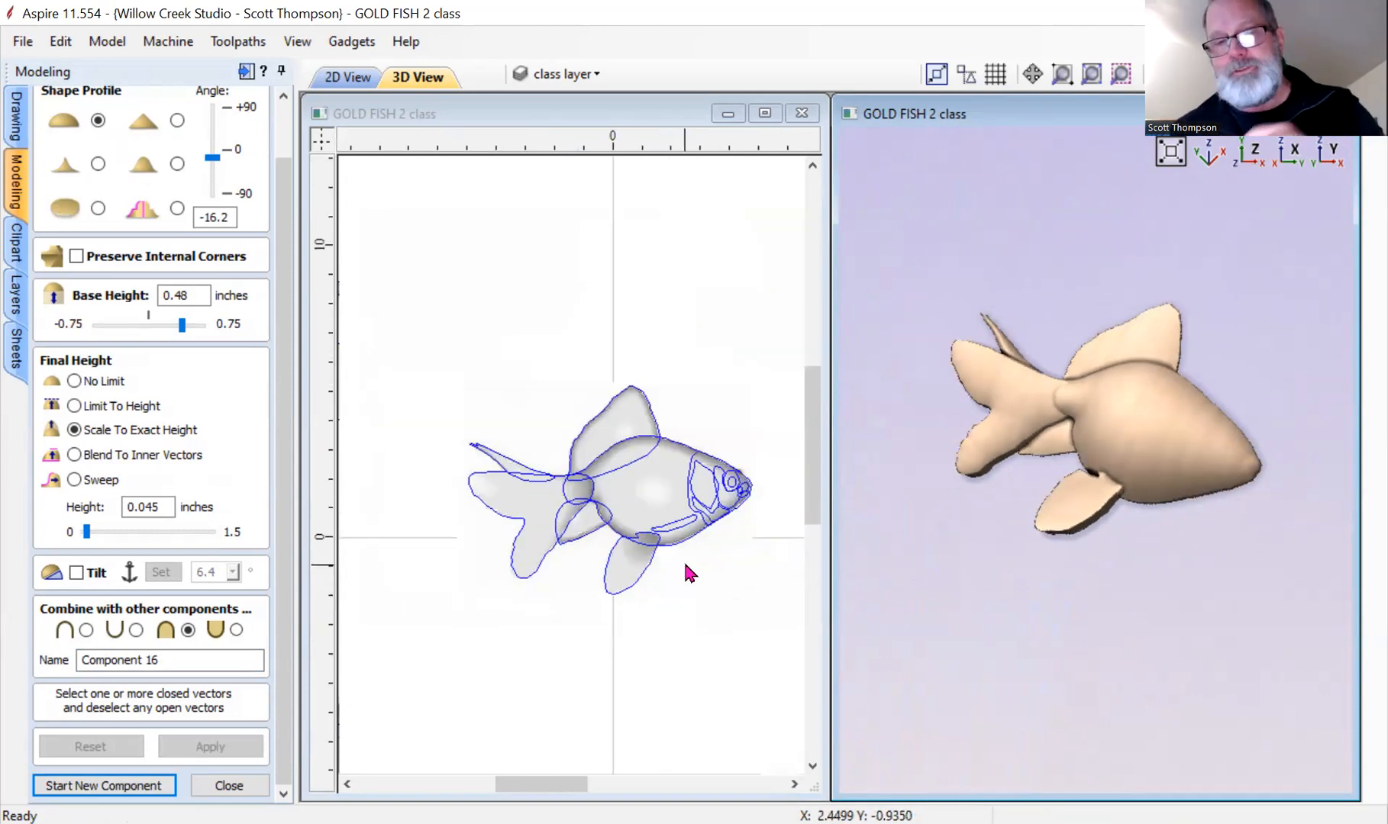
left_click_drag(1171, 517, 1192, 458)
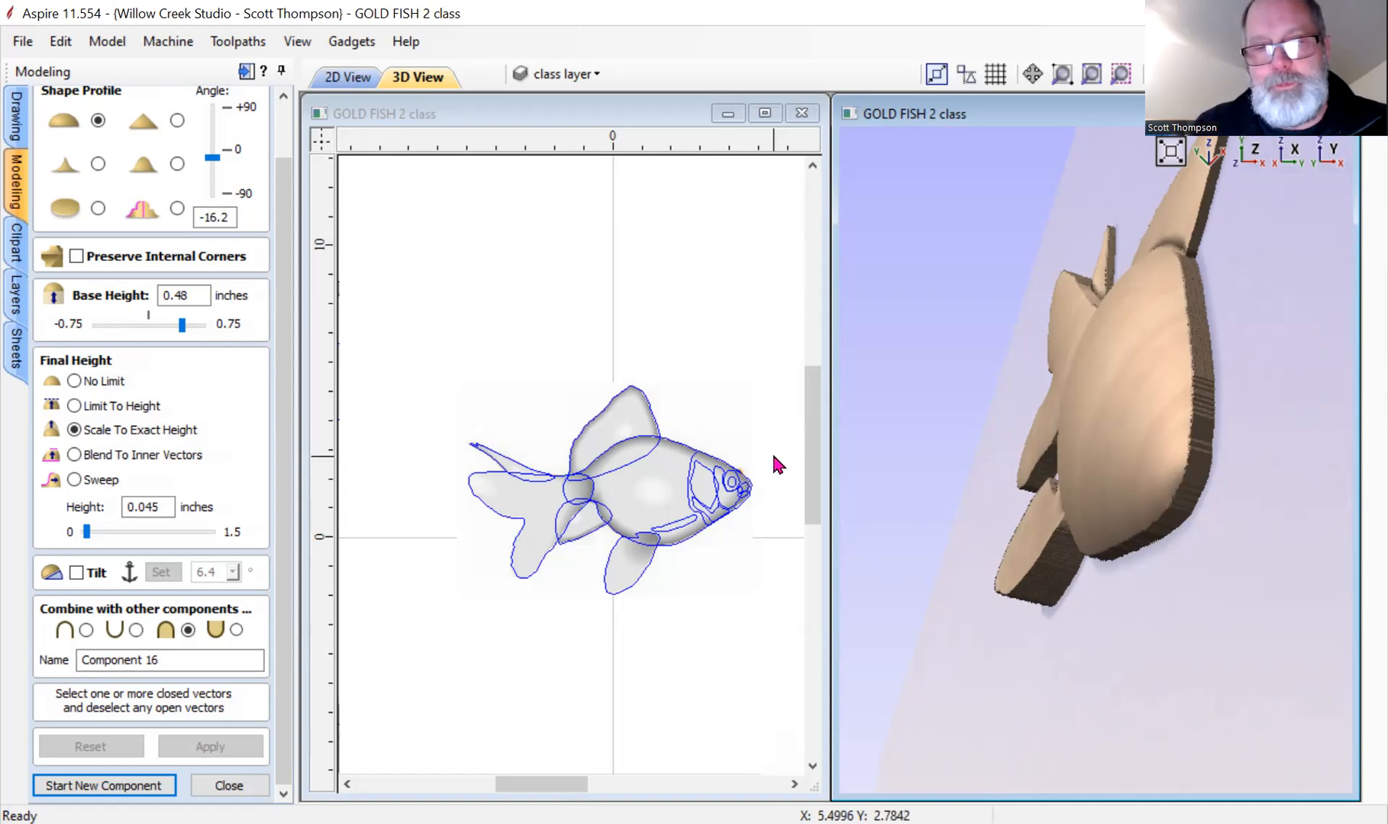
scroll(687, 477, "up", 4)
left_click(685, 472)
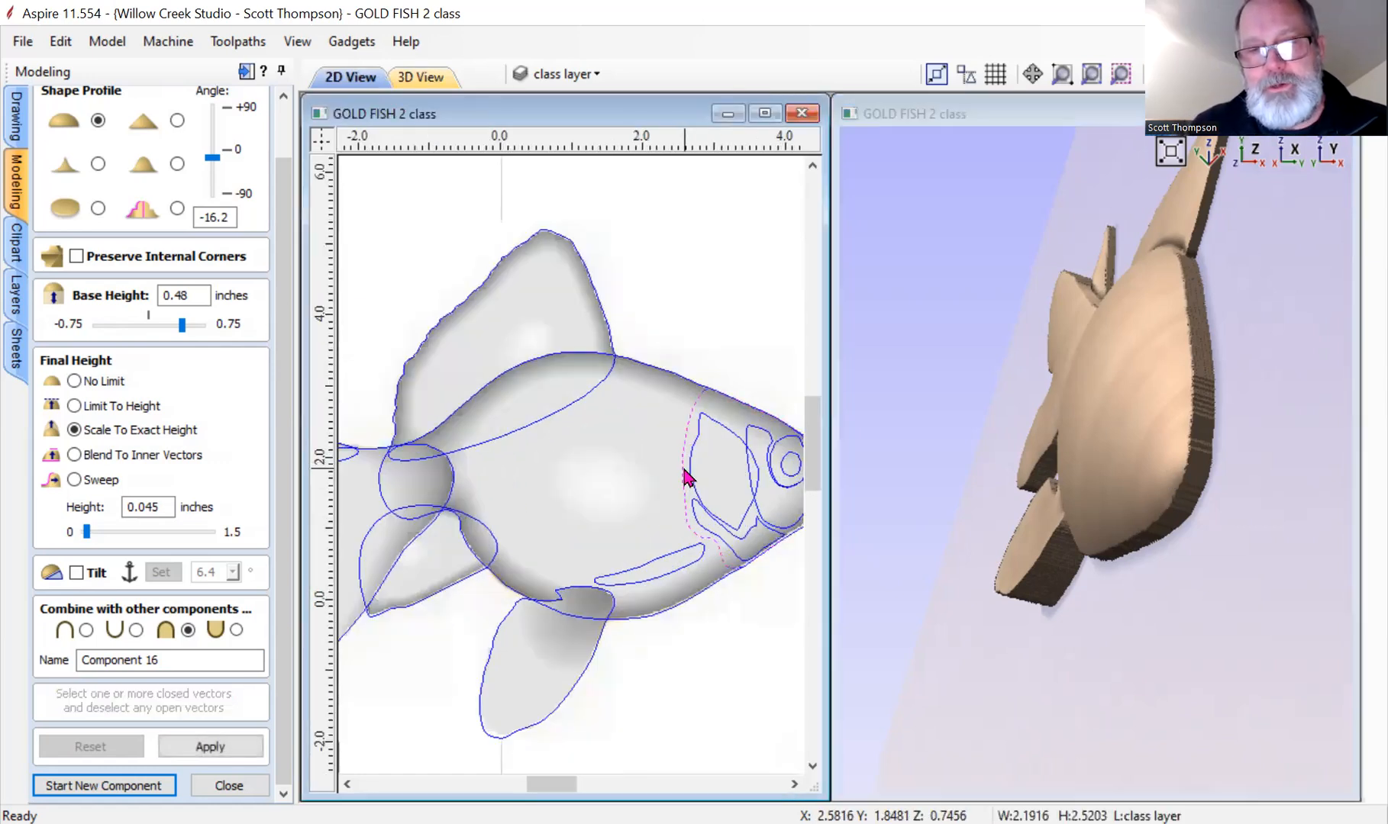
left_click(205, 748)
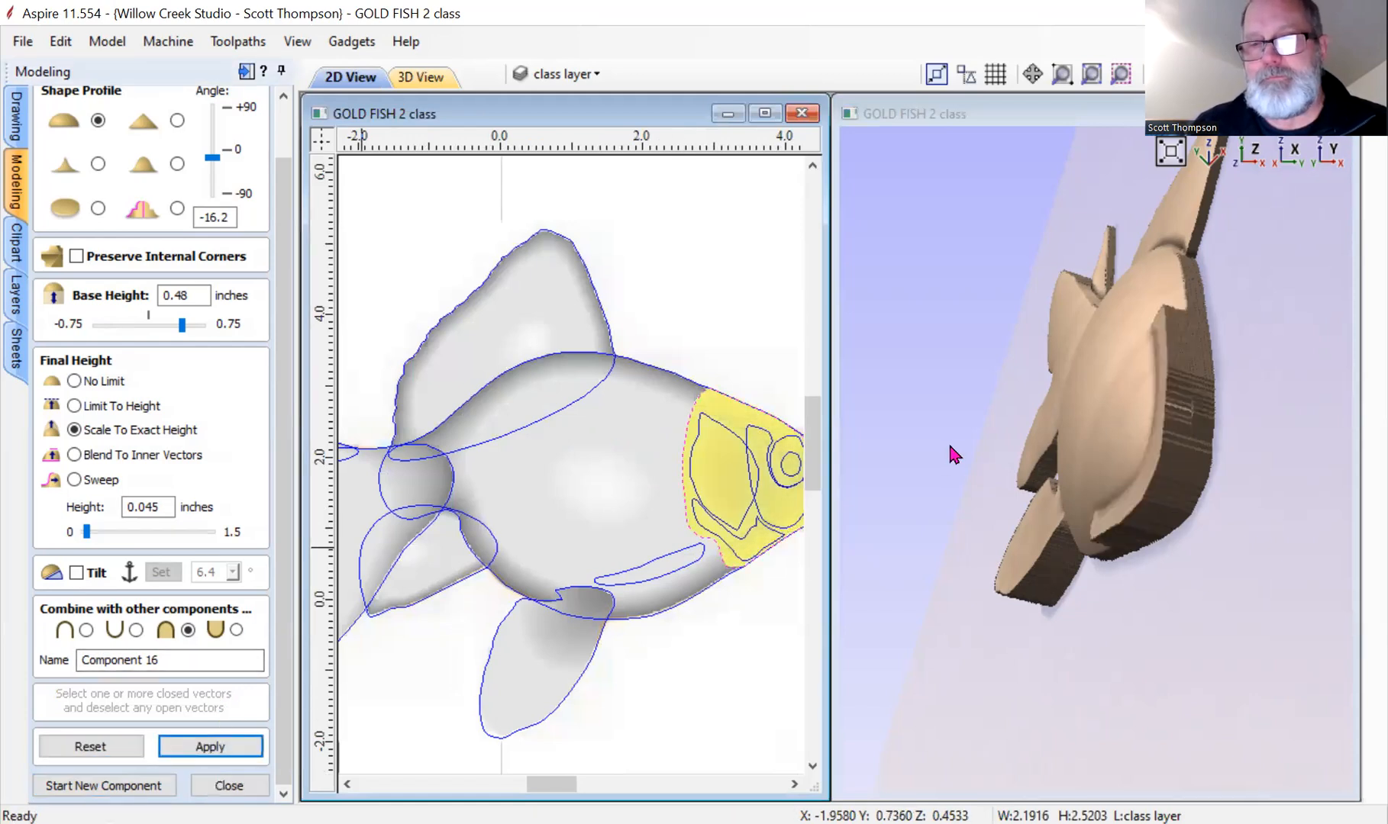
Set the head shape's profile angle to 41.4 degrees and its exact height to 0.225 inches.
left_click_drag(977, 414, 1092, 433)
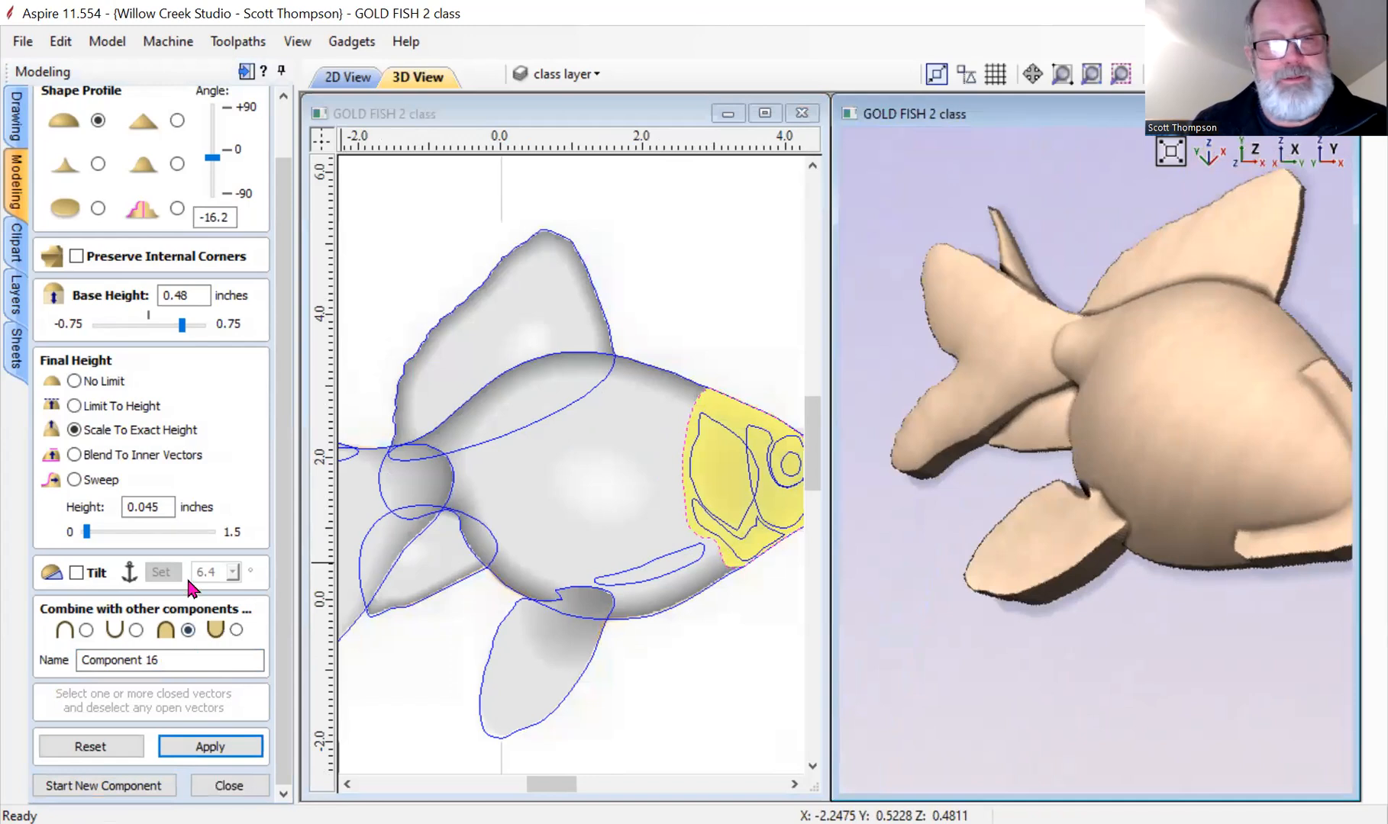
left_click_drag(212, 157, 217, 132)
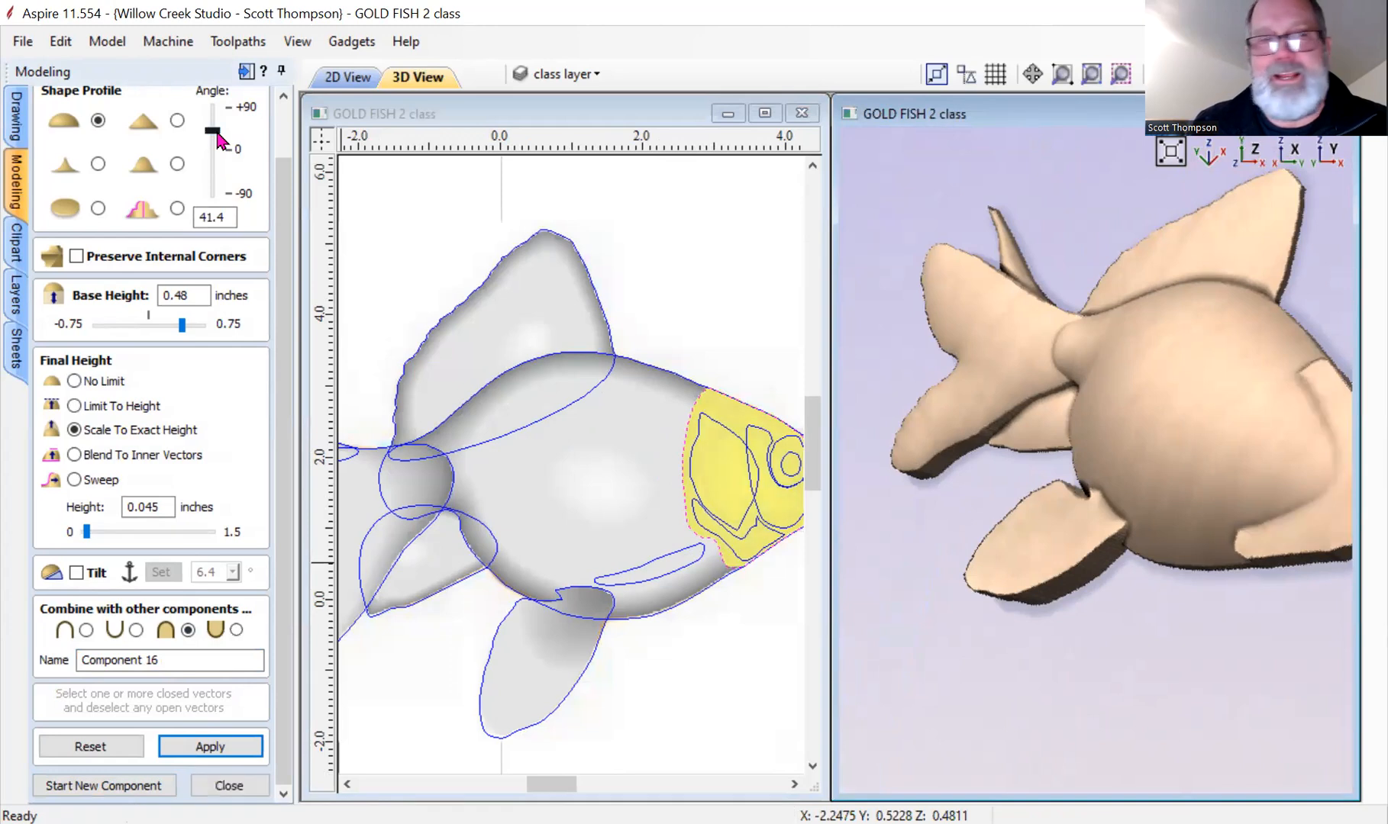
left_click_drag(102, 532, 104, 532)
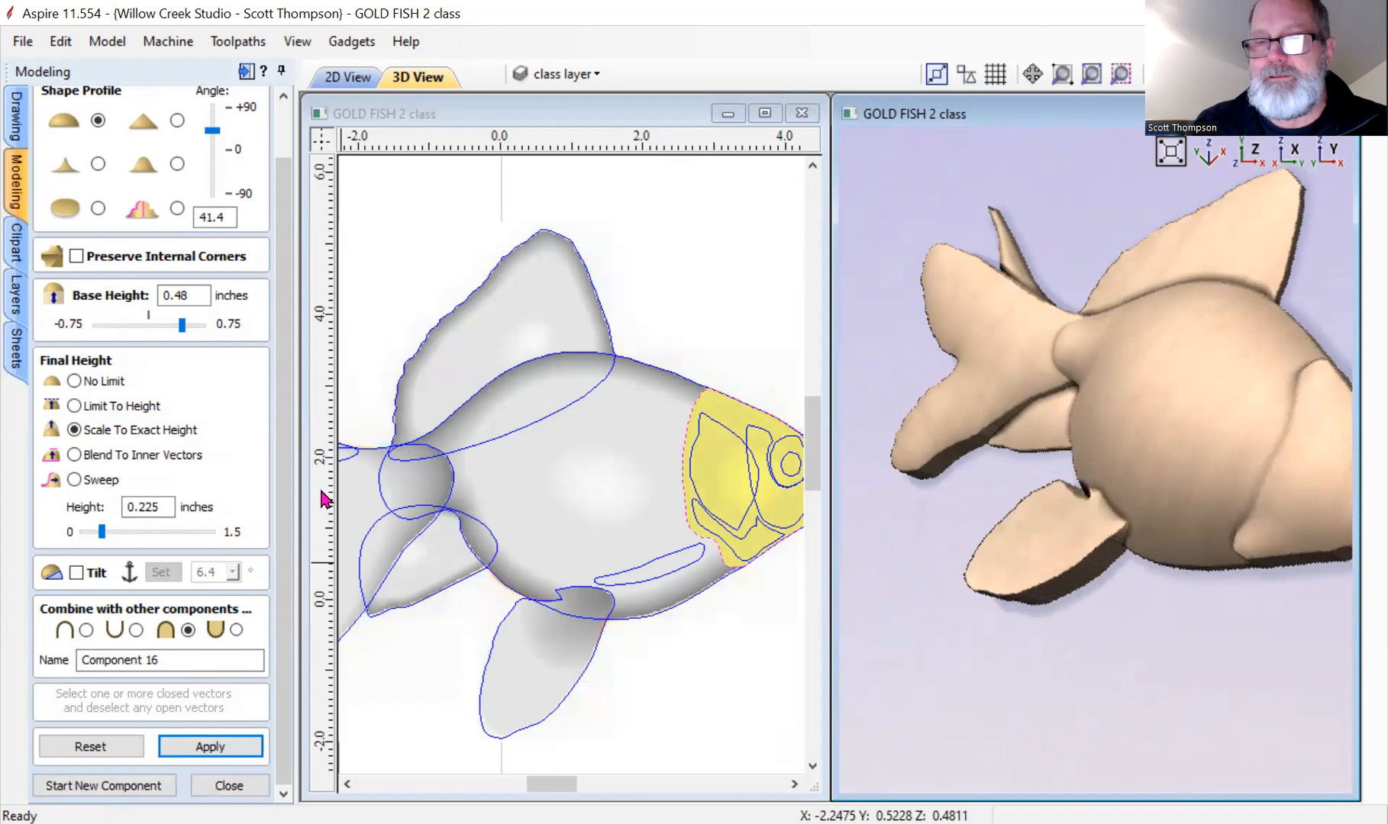
Move the goldfish reference photo up beside the fish vectors, examine its head, and leave the shape tool.
scroll(1192, 481, "down", 3)
left_click_drag(1192, 480, 1219, 488)
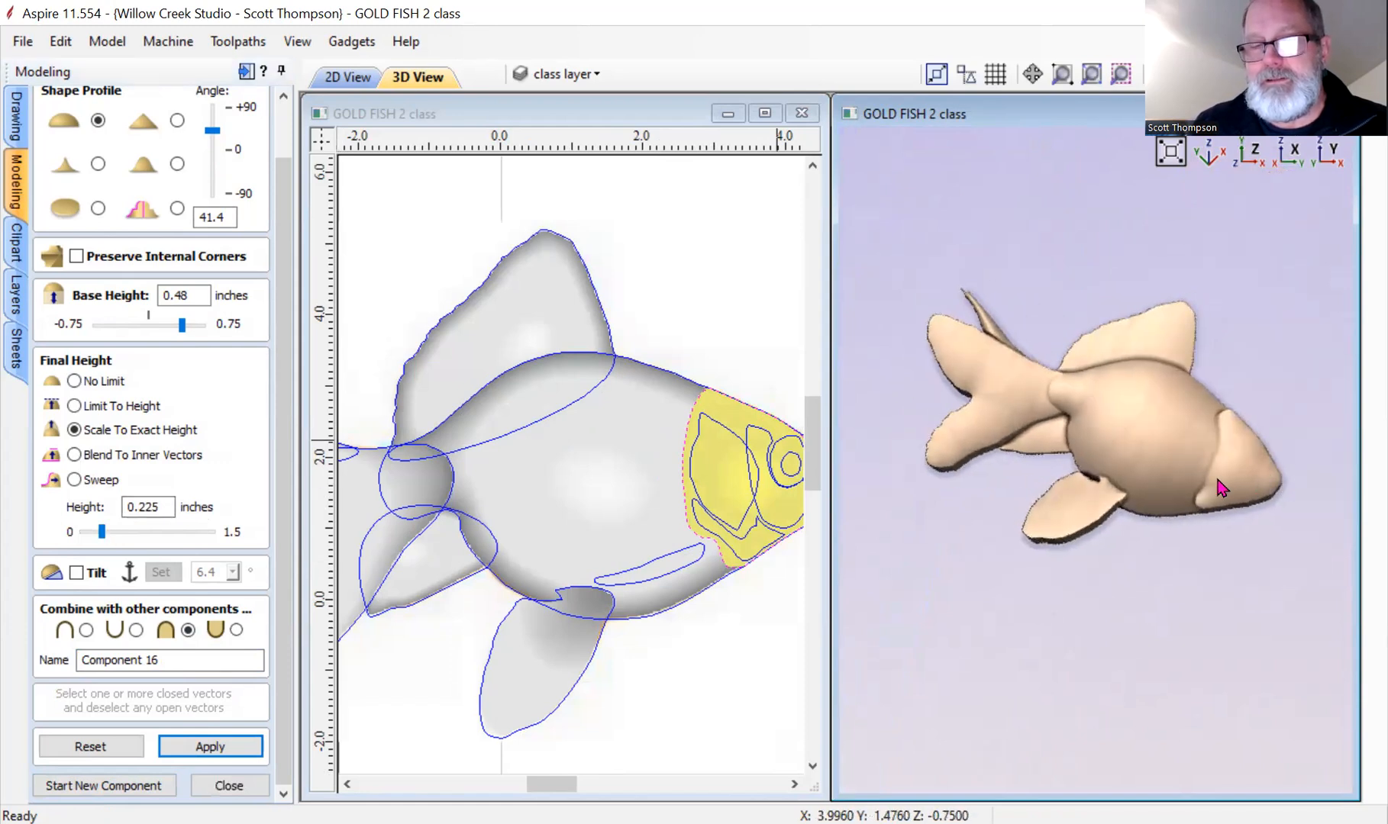
scroll(651, 458, "down", 5)
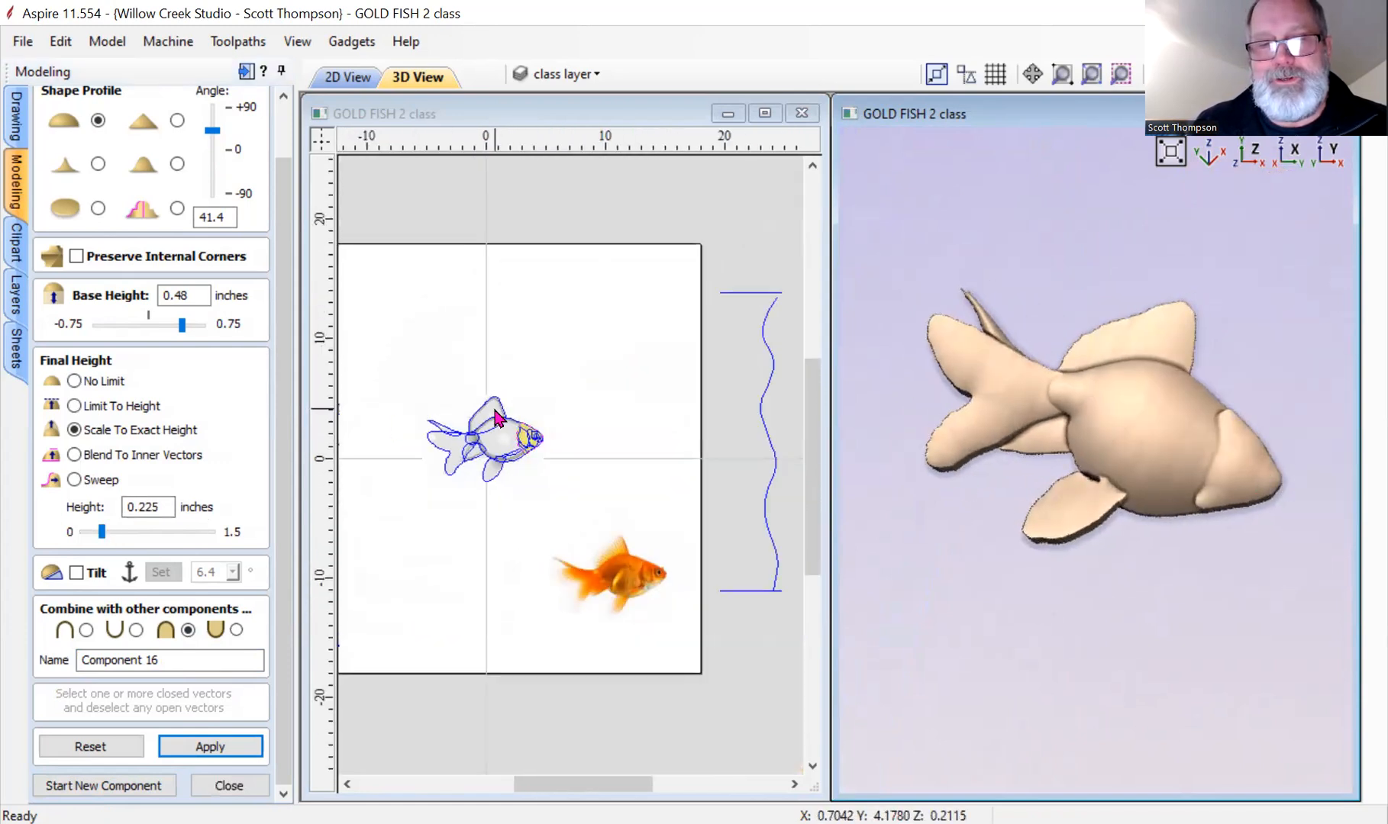
scroll(494, 418, "down", 1)
left_click(603, 555)
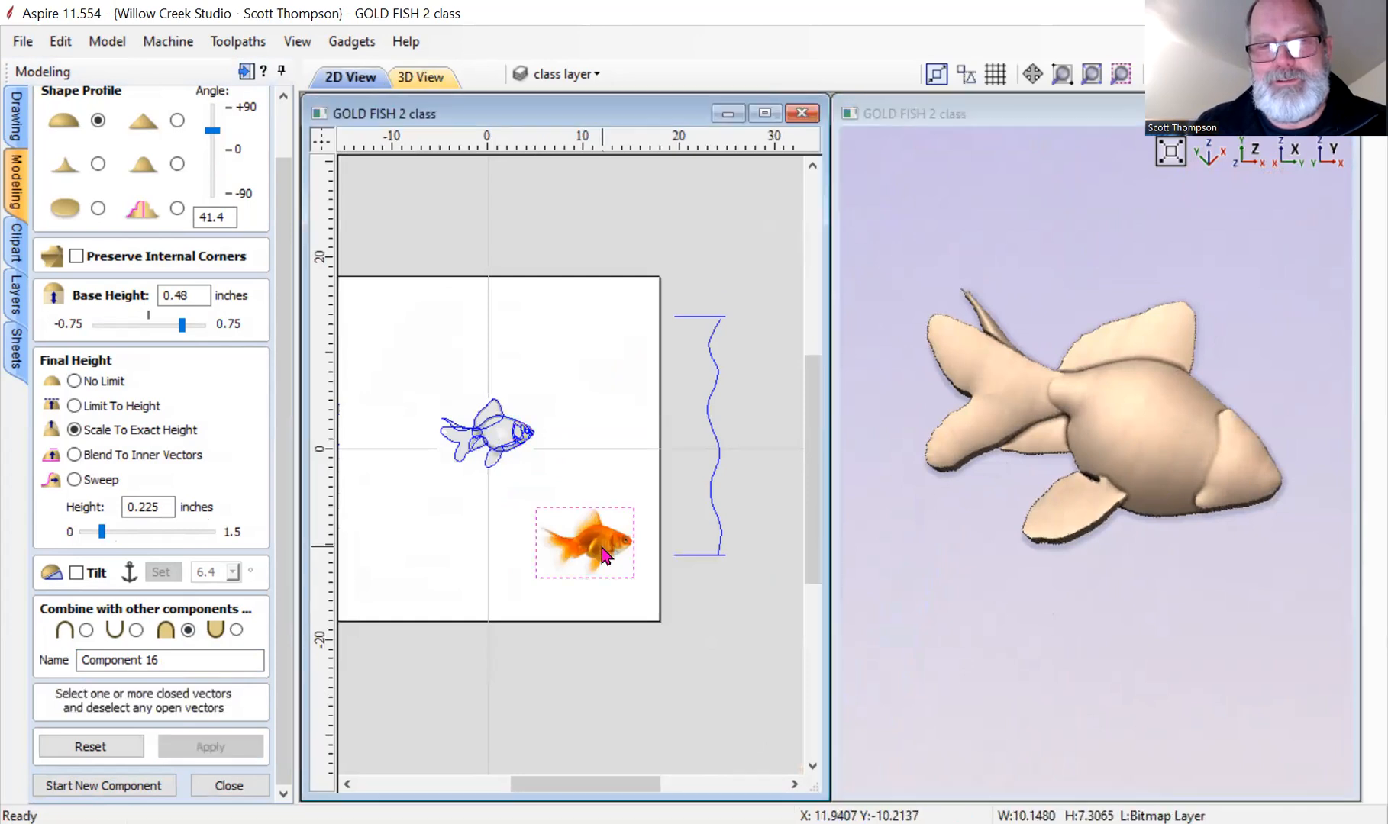
left_click(600, 545)
left_click_drag(598, 539, 595, 441)
scroll(668, 428, "up", 6)
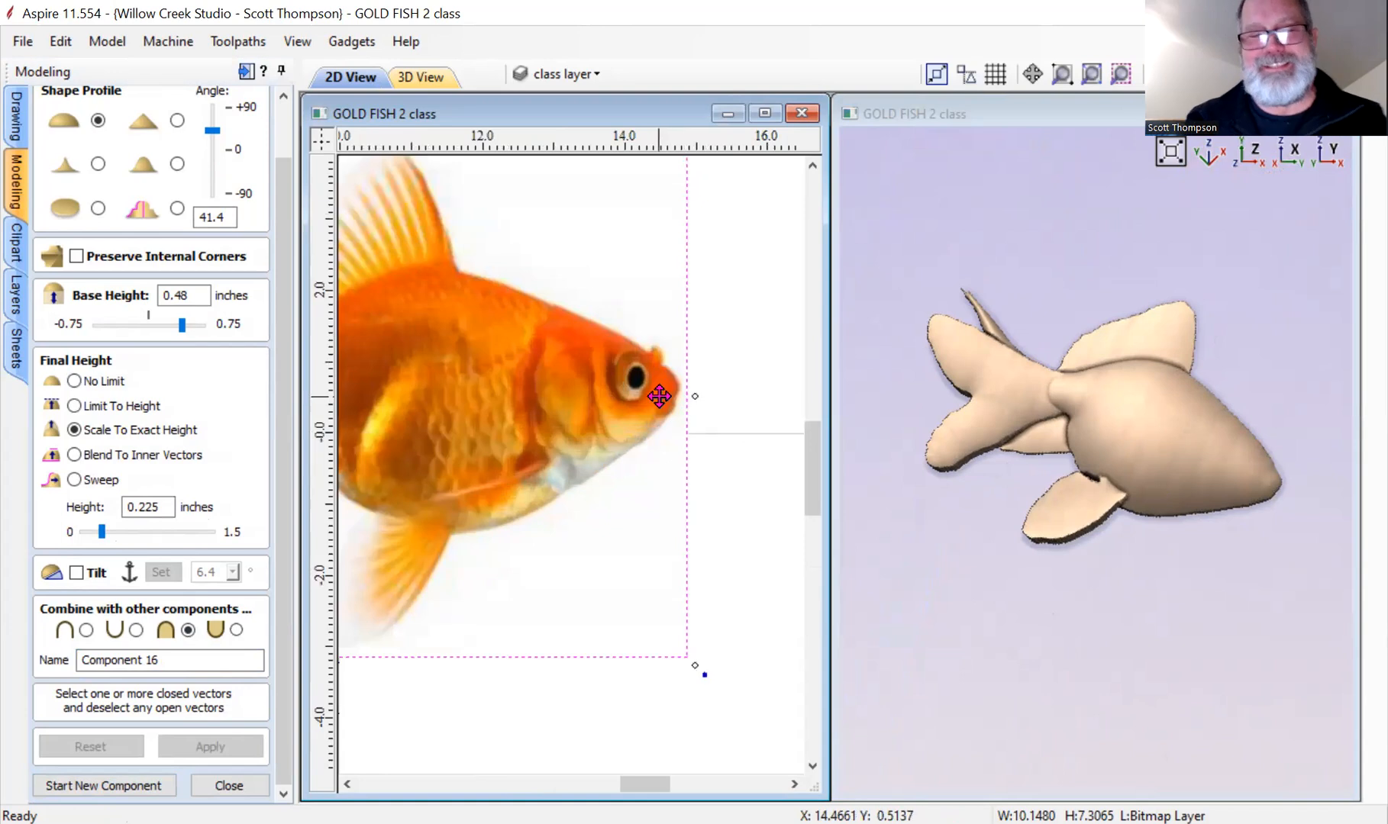
scroll(659, 396, "down", 6)
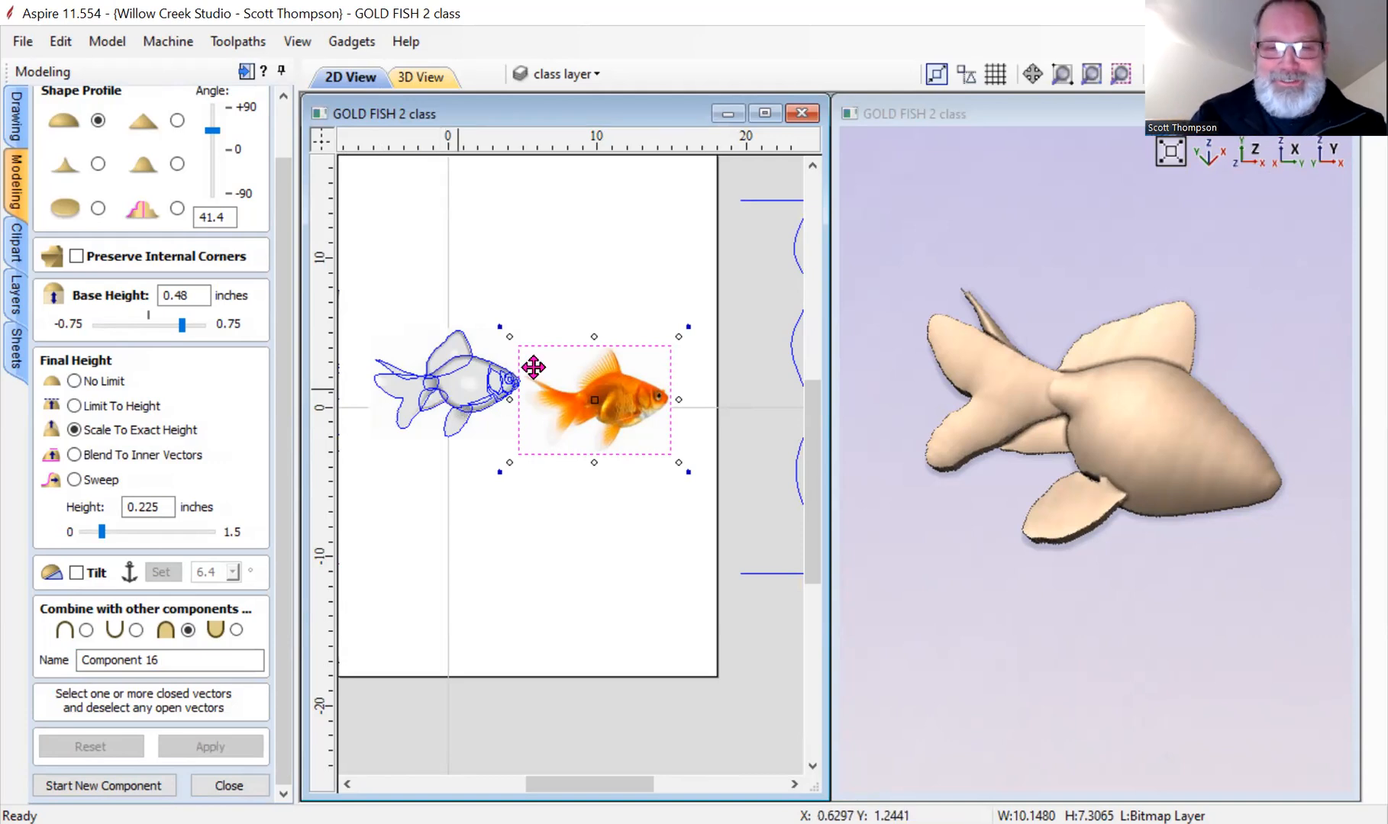
scroll(648, 409, "up", 4)
scroll(654, 379, "up", 1)
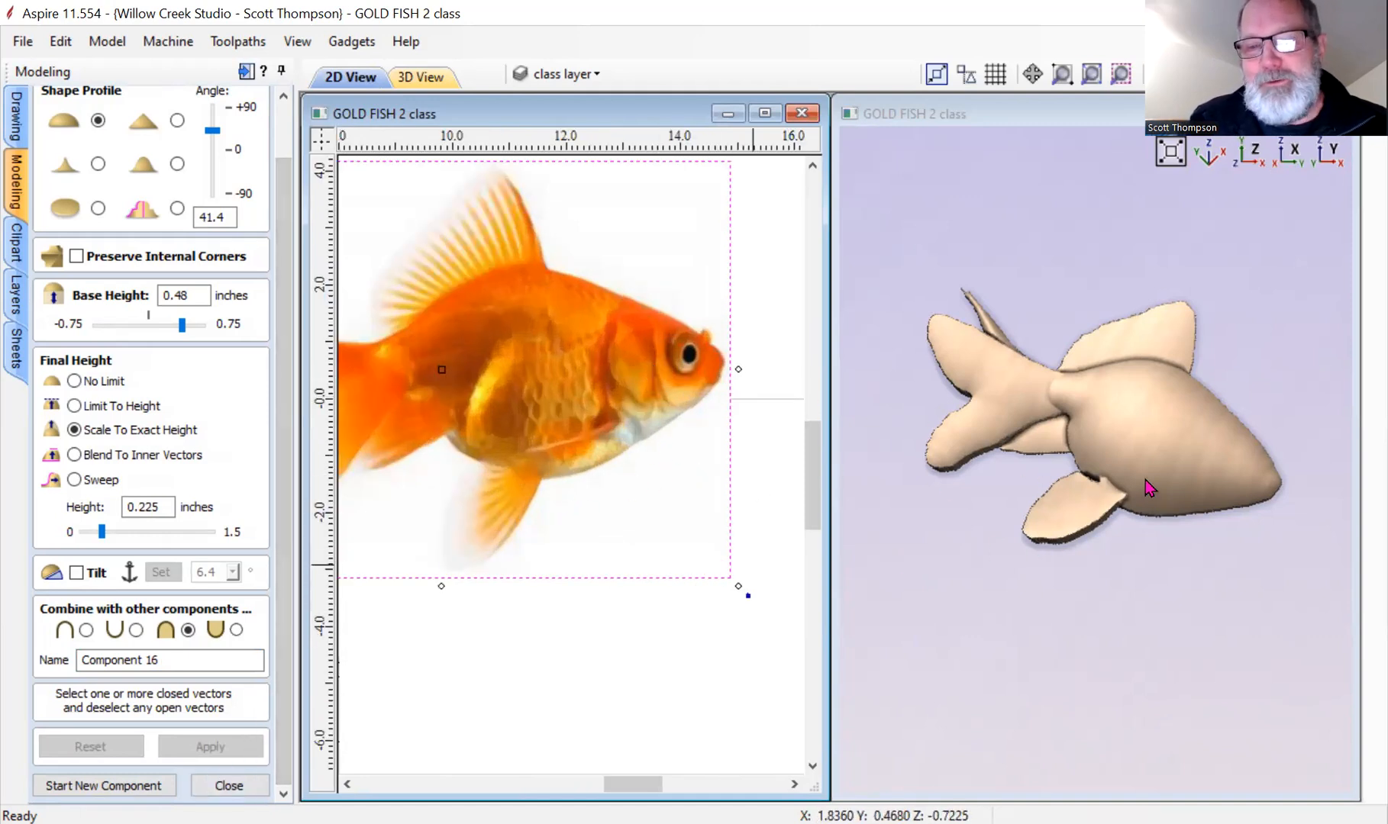
scroll(584, 433, "down", 2)
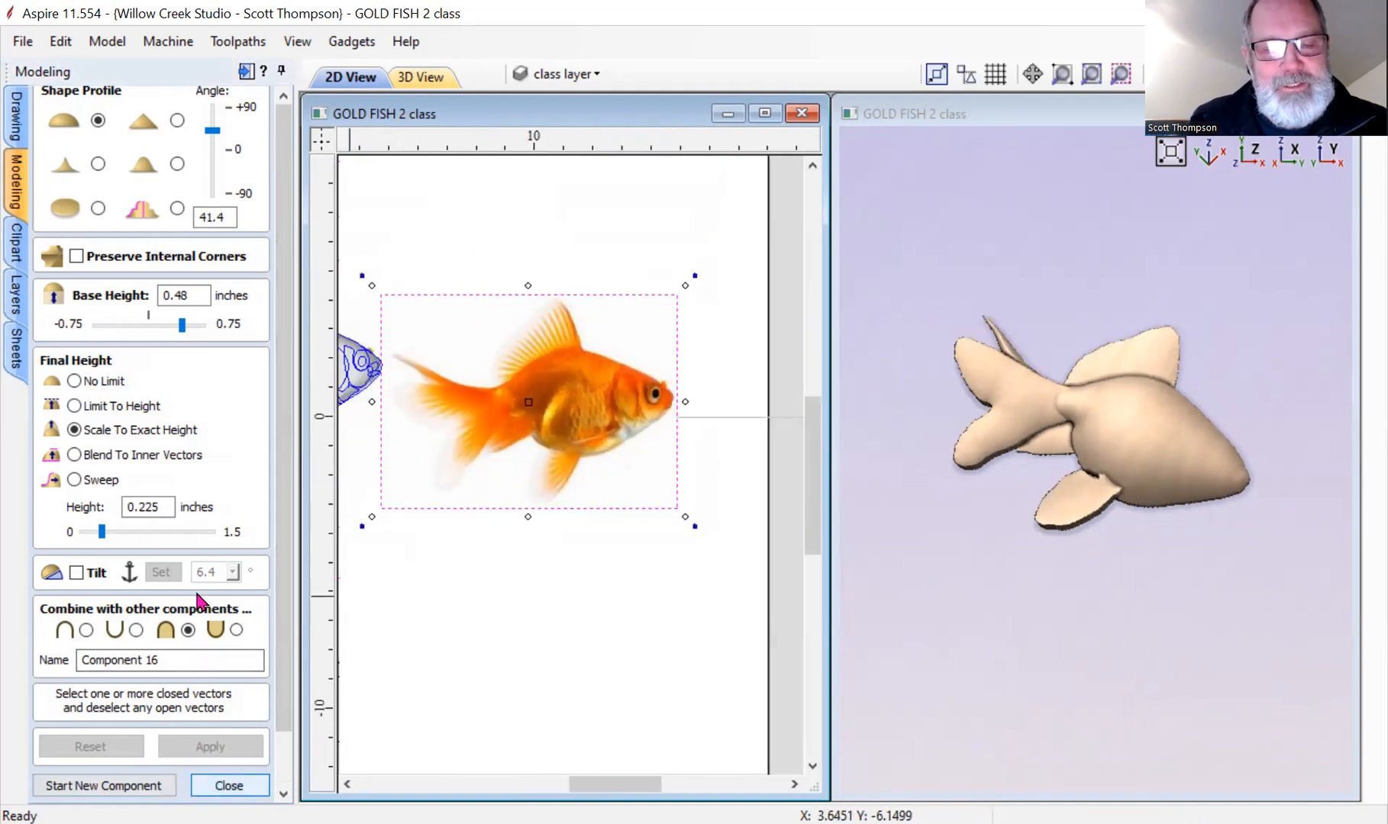
key("Escape")
Create a rounded shape from the head outline with 0.48 inch base height and 0.225 inch exact height, combined by merging.
scroll(459, 415, "down", 2)
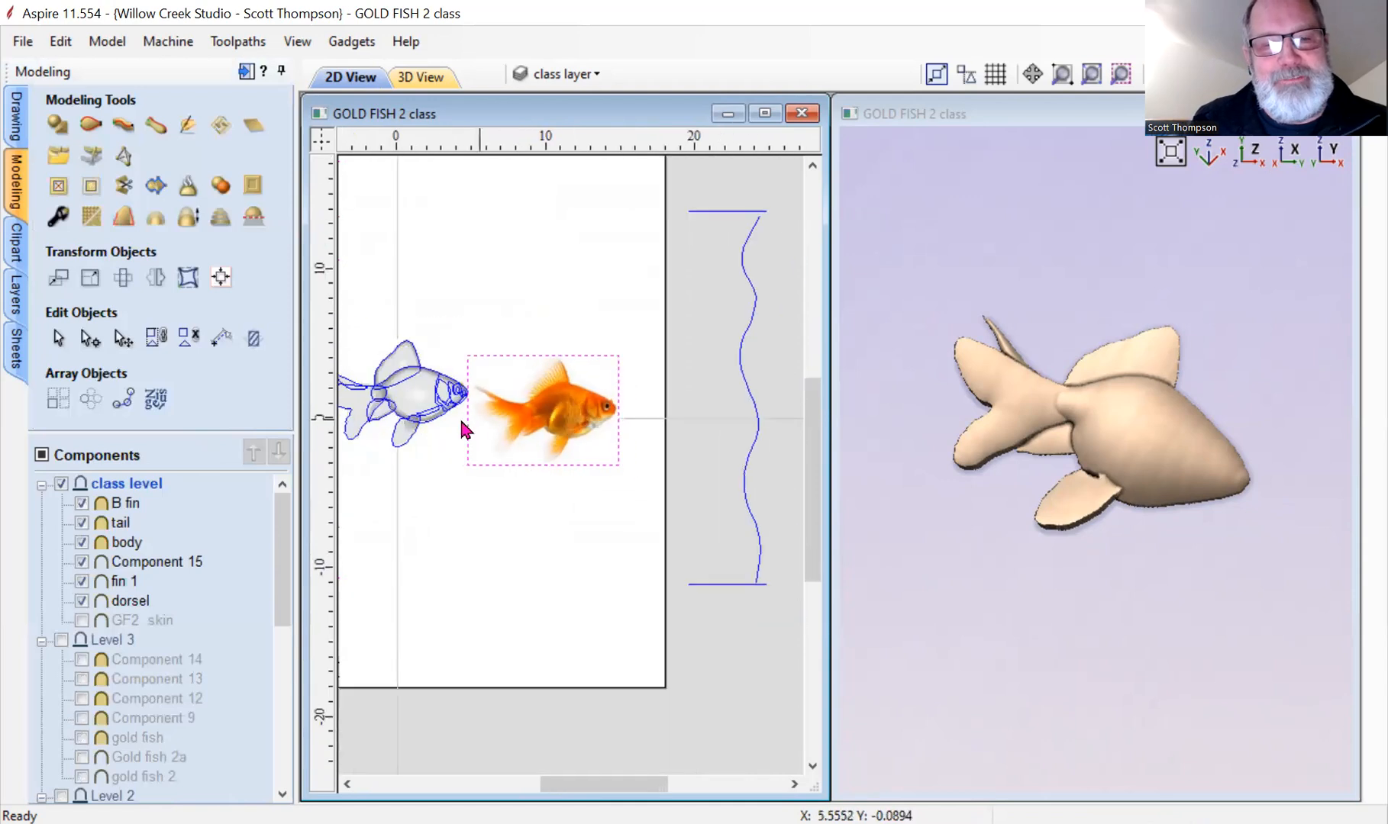
scroll(461, 420, "up", 3)
scroll(452, 395, "up", 3)
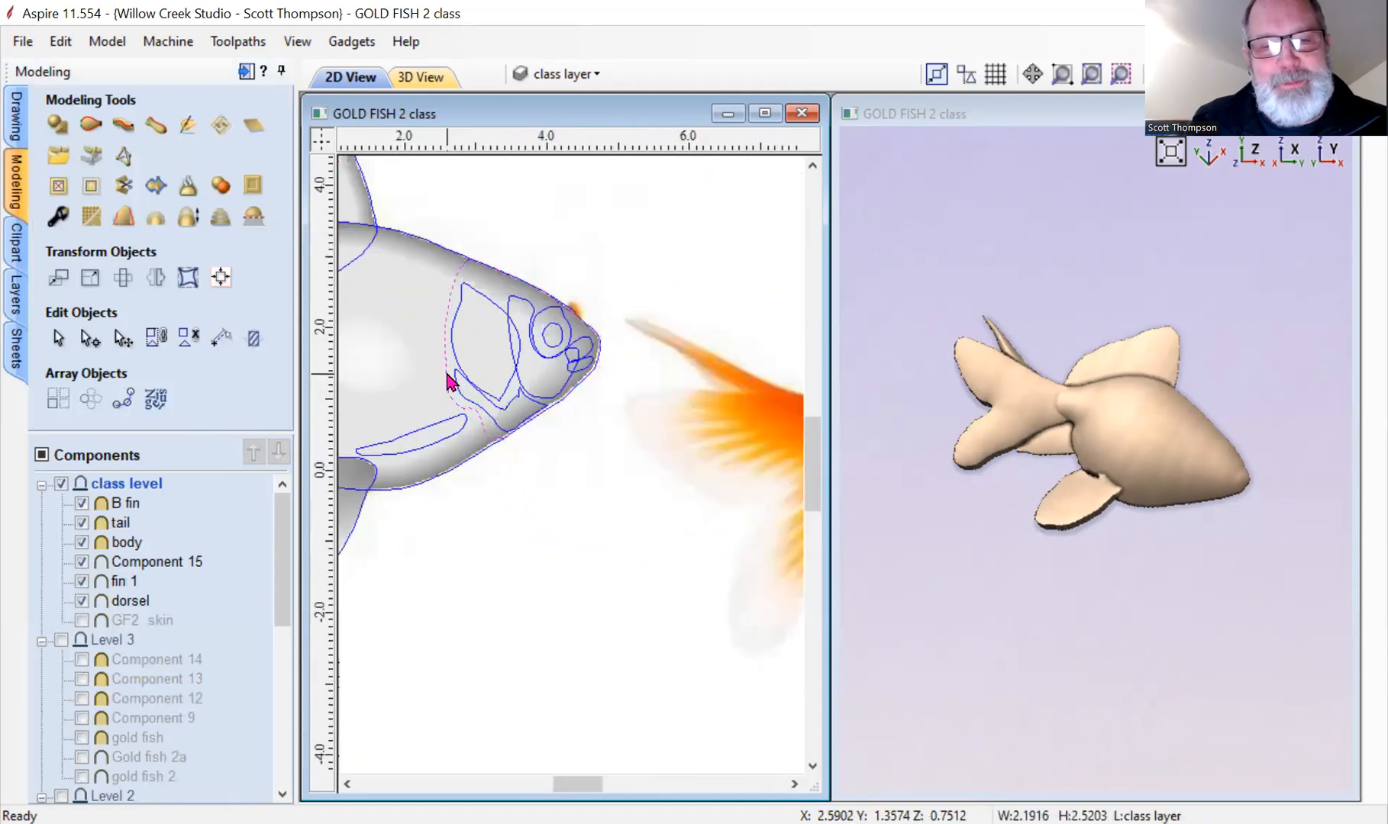
left_click(58, 124)
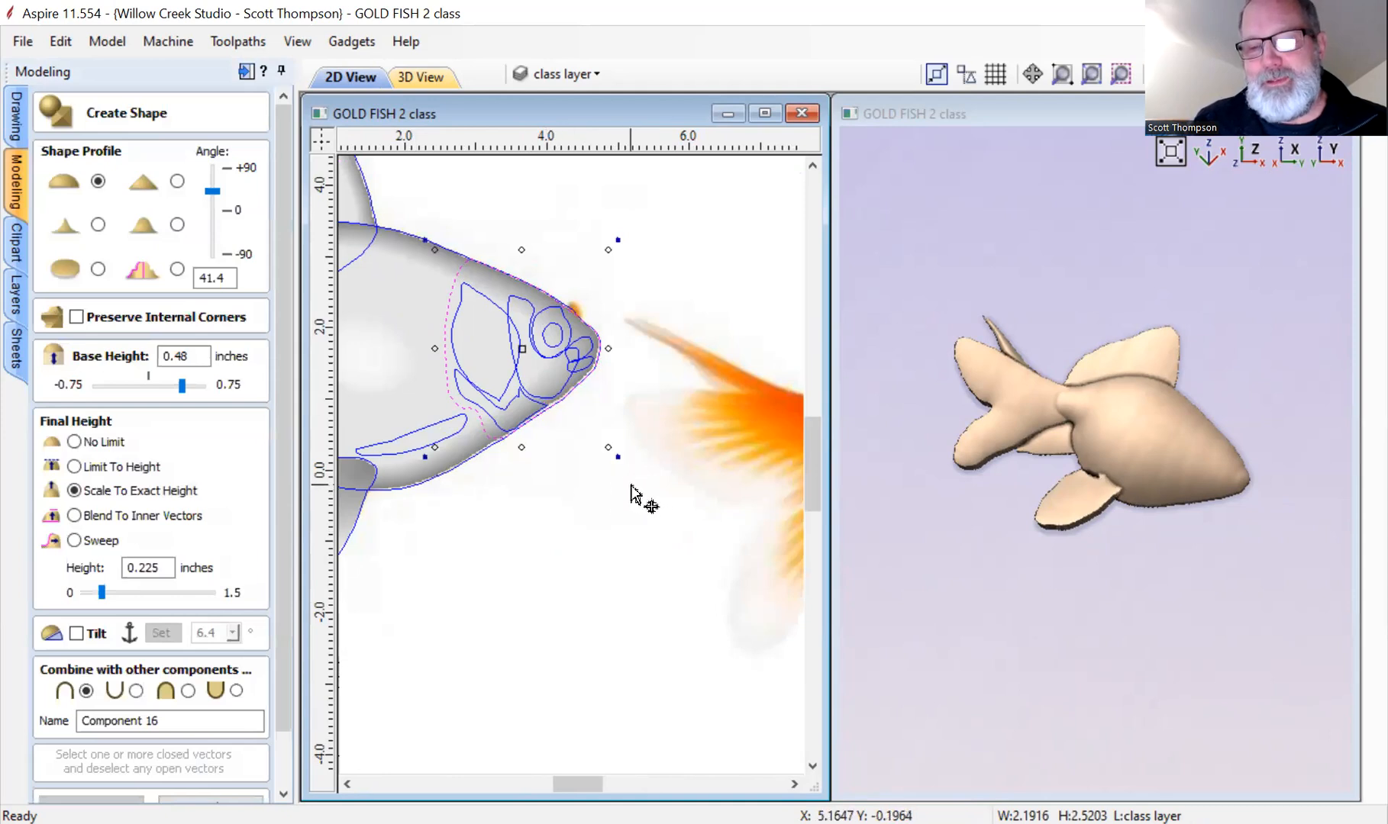
scroll(159, 527, "down", 1)
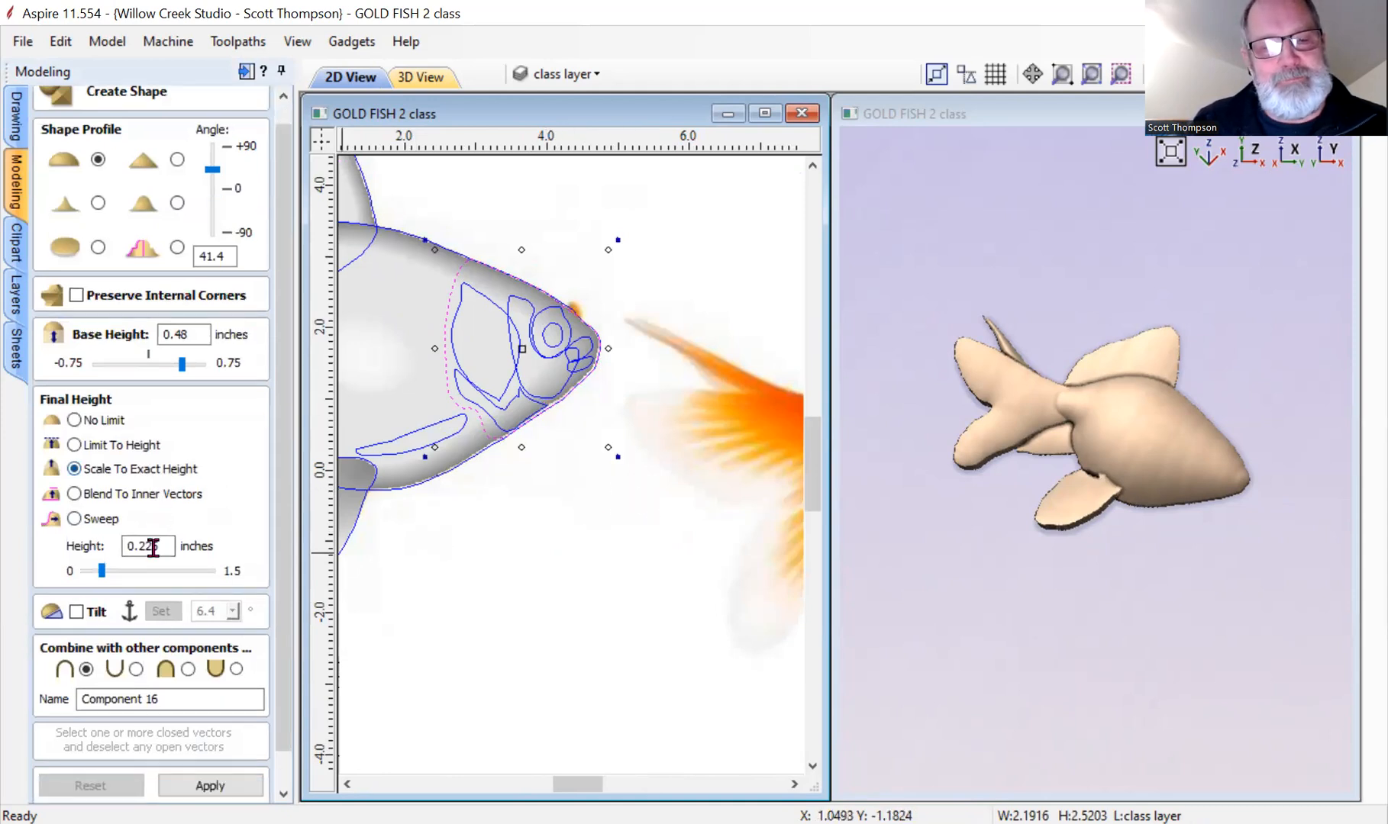
left_click(213, 785)
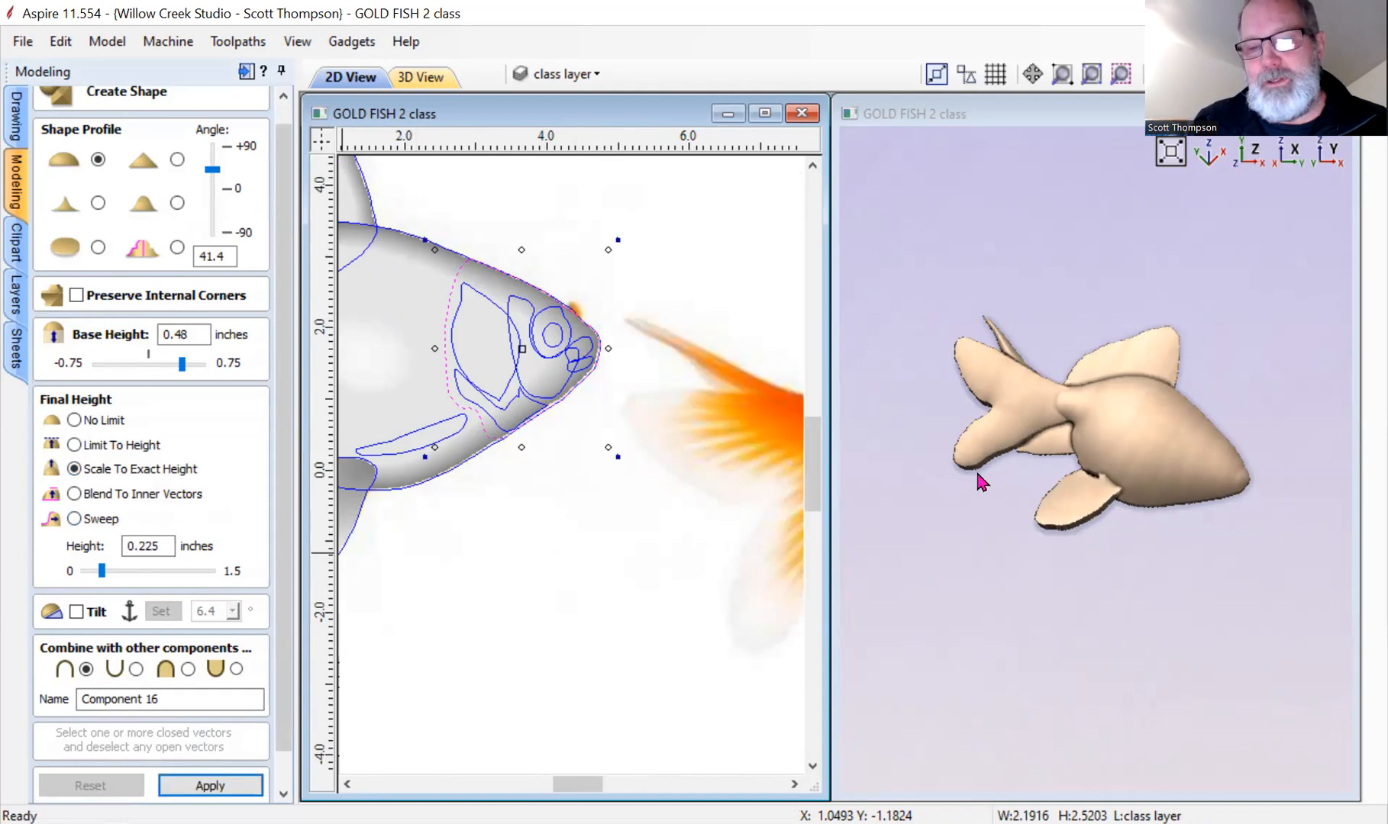
left_click_drag(1143, 462, 1115, 534)
left_click(187, 669)
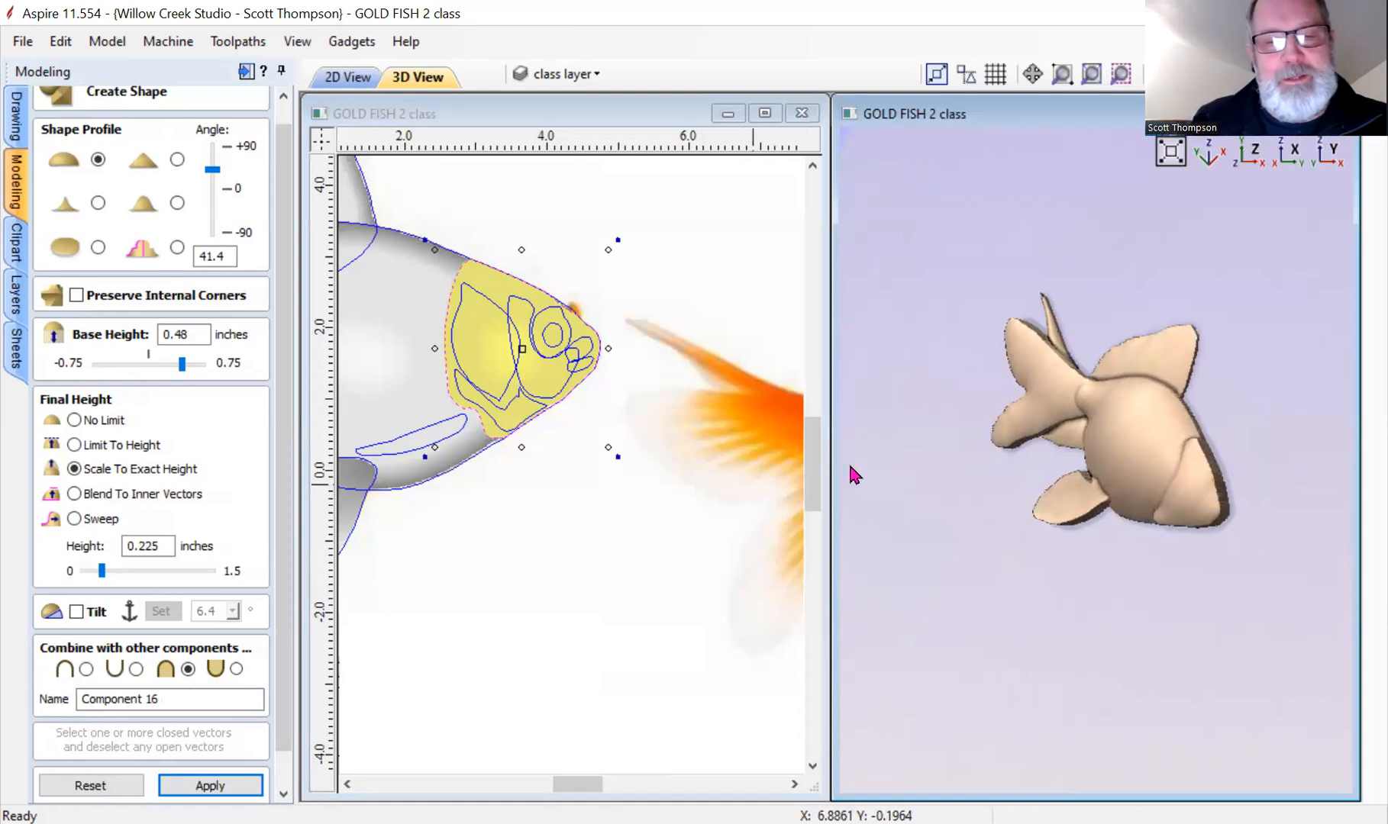
Adjust the head shape to a base height of 0.39 inches and a final height of 0.3 inches.
scroll(687, 496, "down", 1)
scroll(687, 496, "down", 2)
scroll(1233, 484, "up", 5)
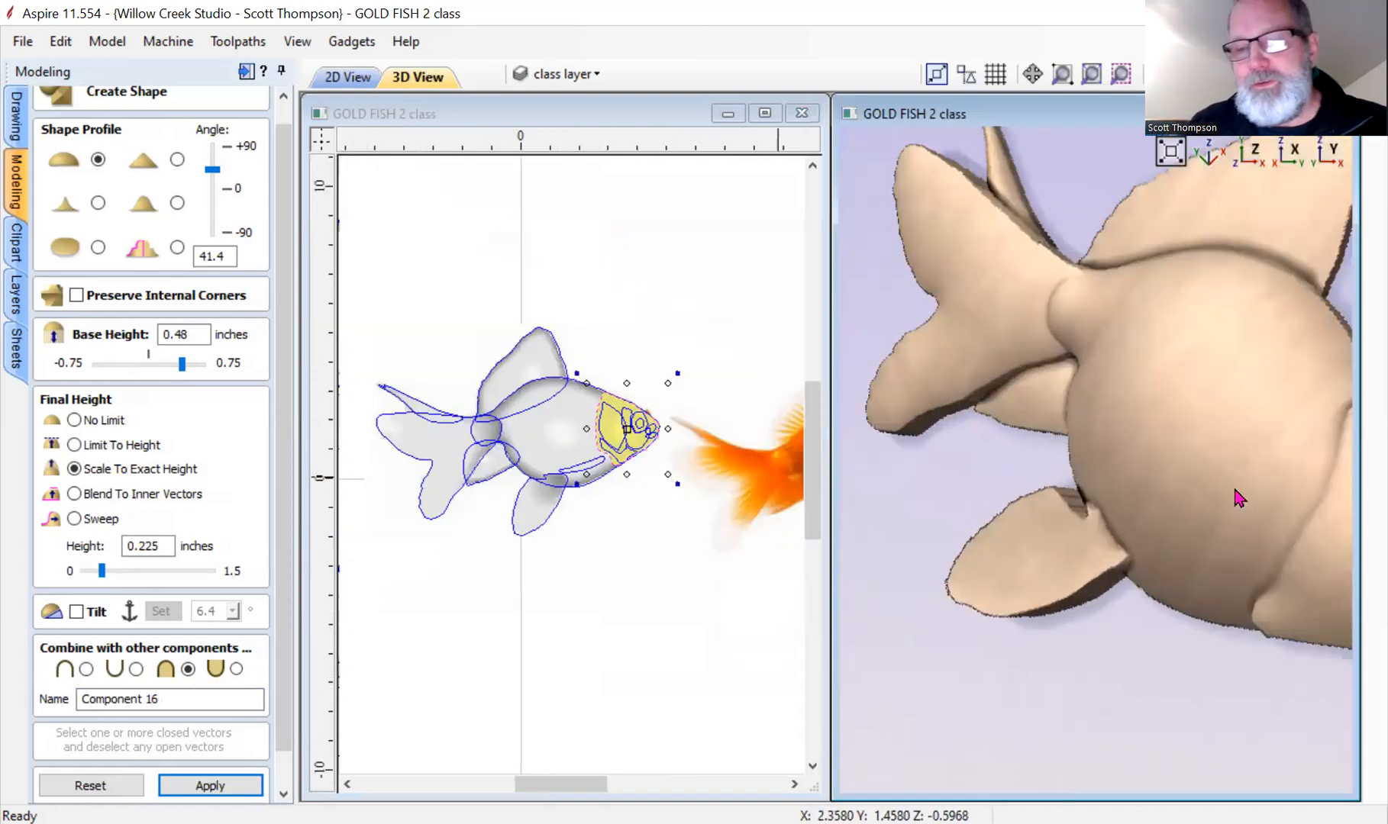
left_click_drag(1154, 389, 1126, 454)
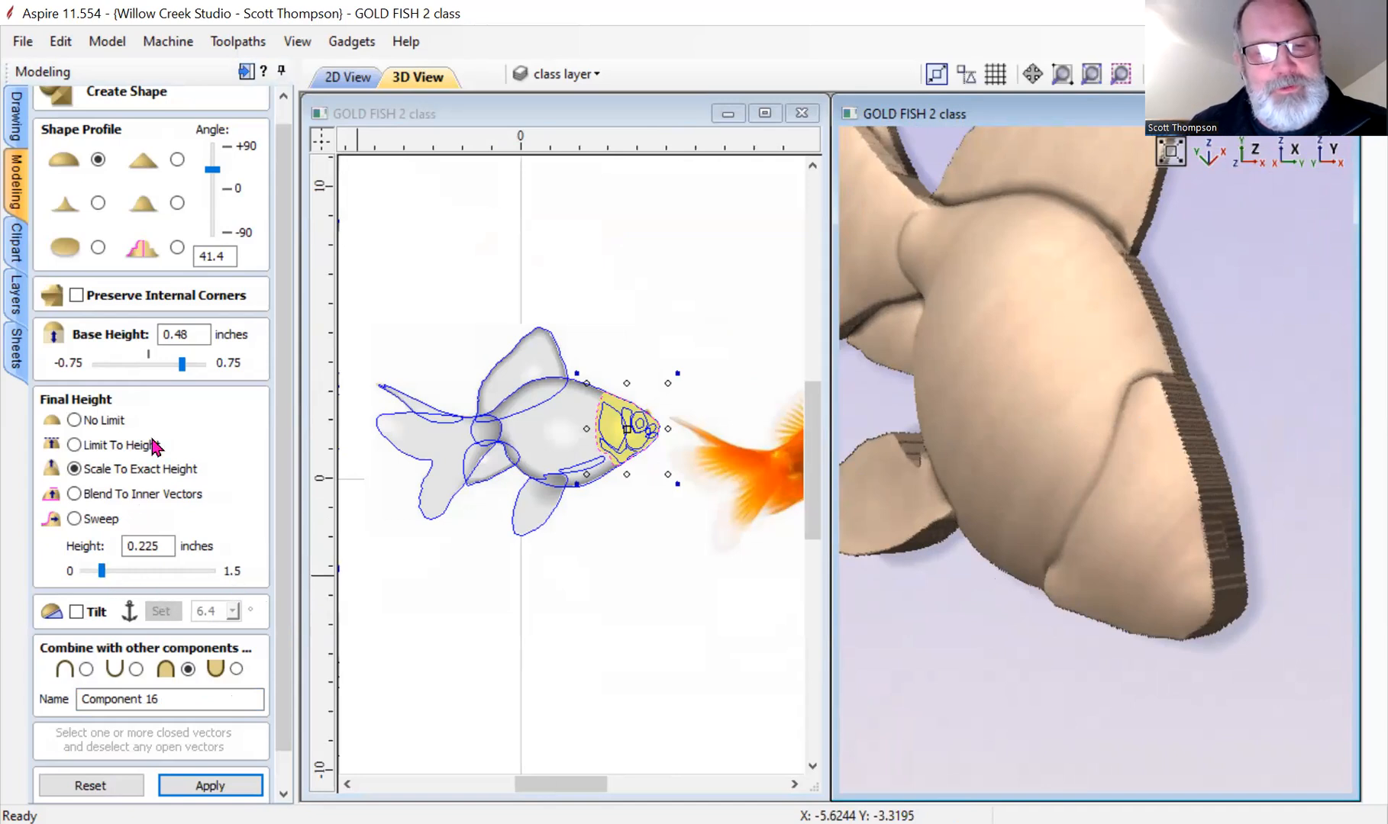
left_click_drag(182, 366, 173, 379)
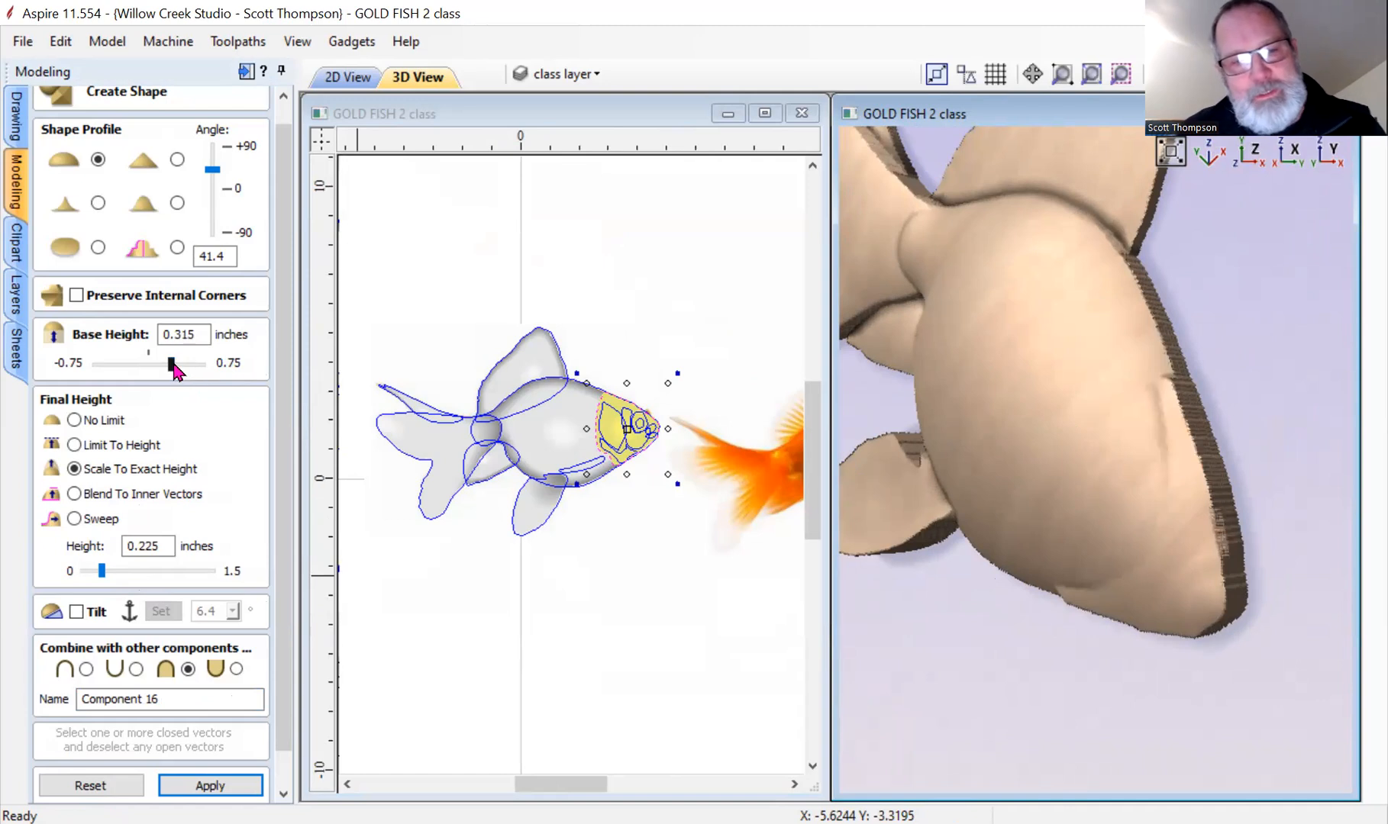
left_click_drag(177, 367, 176, 367)
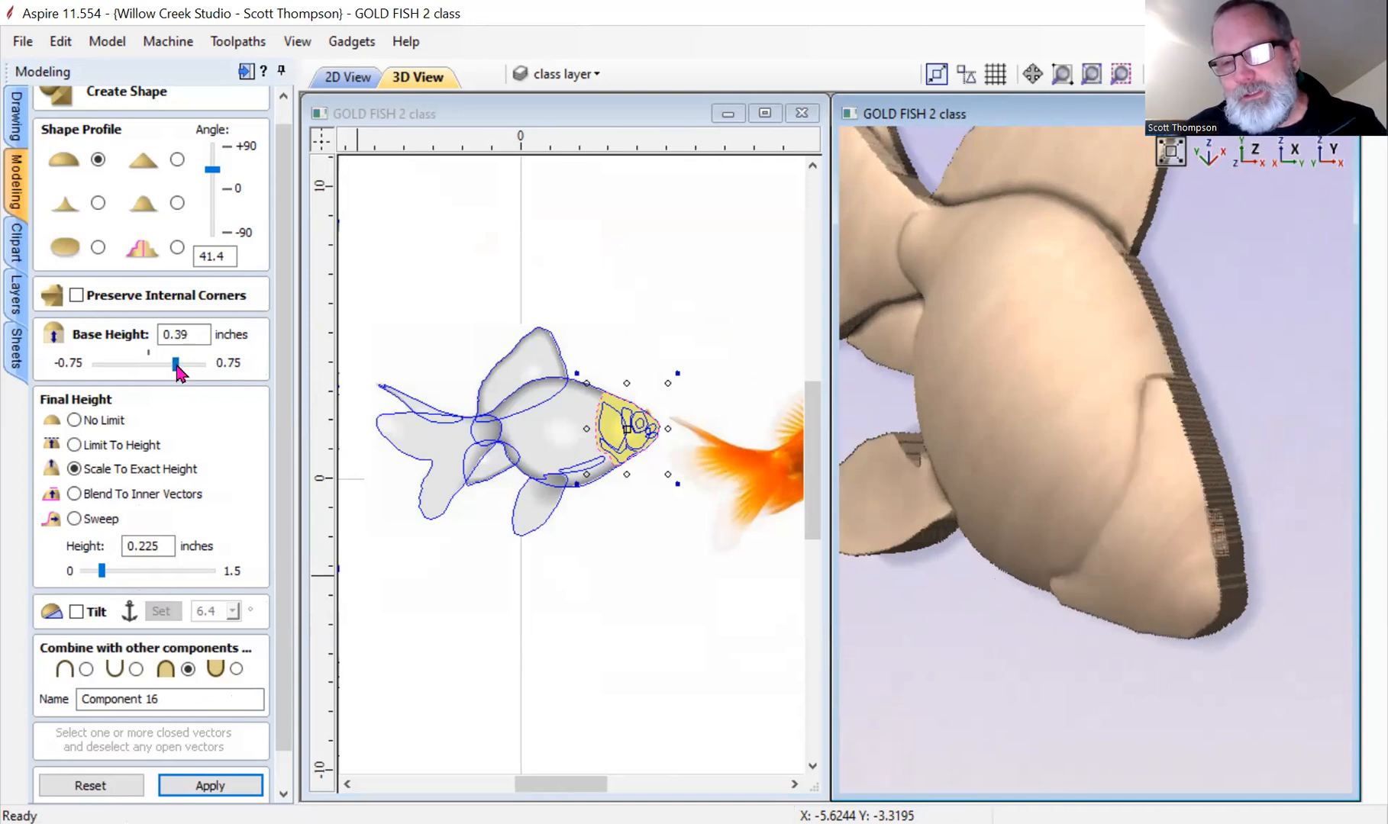
left_click_drag(107, 570, 110, 576)
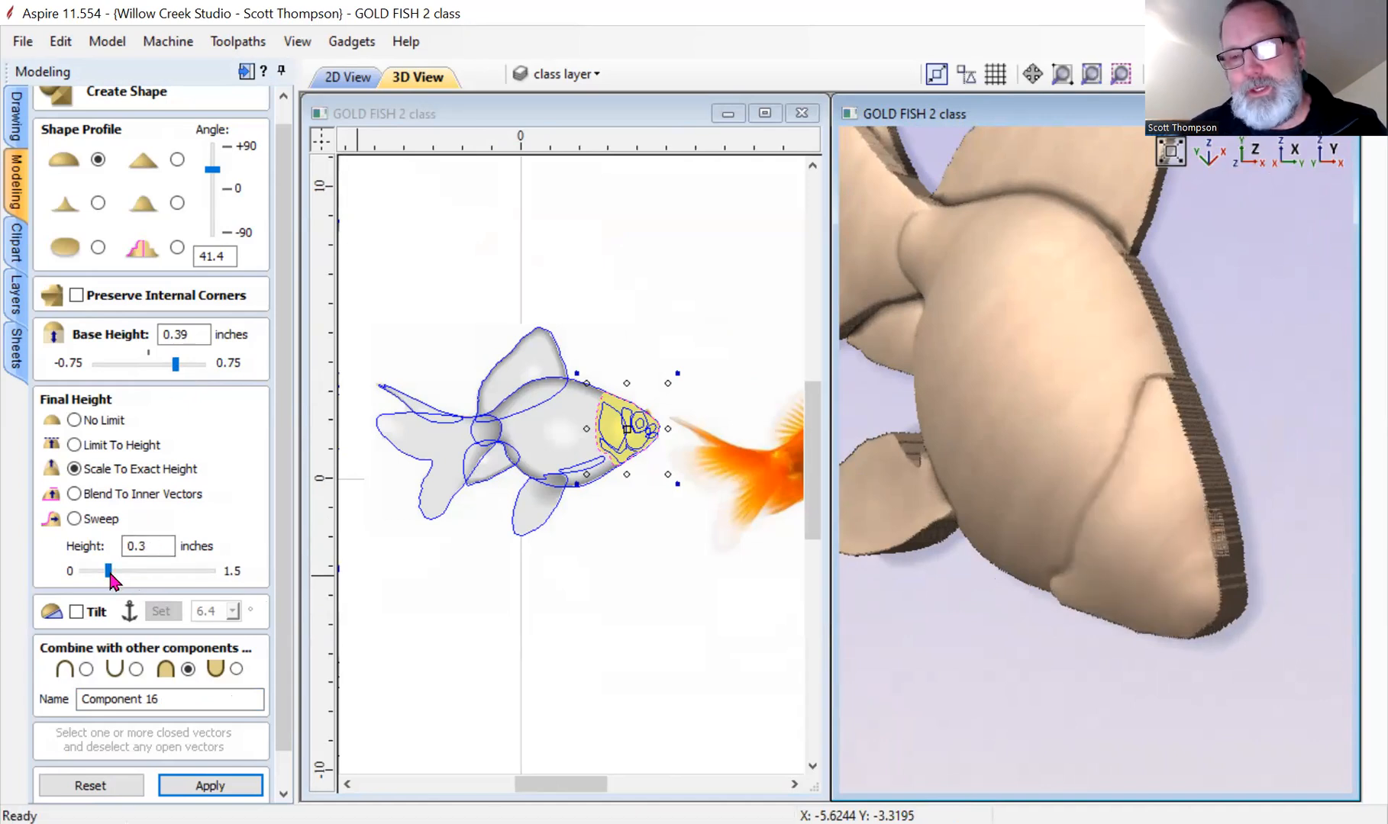
Tilt the head shape by 6.4 degrees, anchored at the nose and directed toward the back edge of the head.
left_click(75, 613)
left_click(162, 612)
scroll(650, 432, "up", 4)
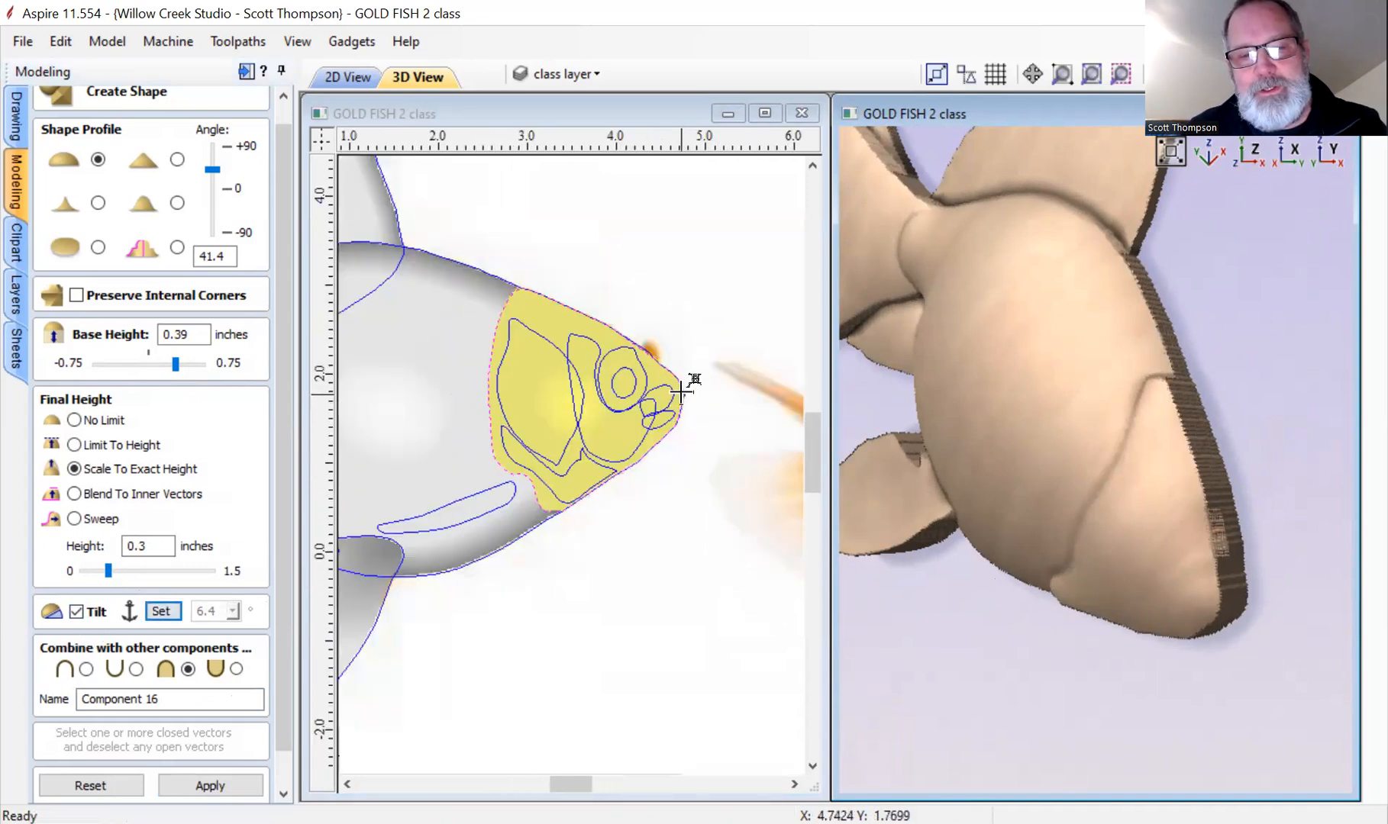
left_click(680, 388)
left_click(494, 439)
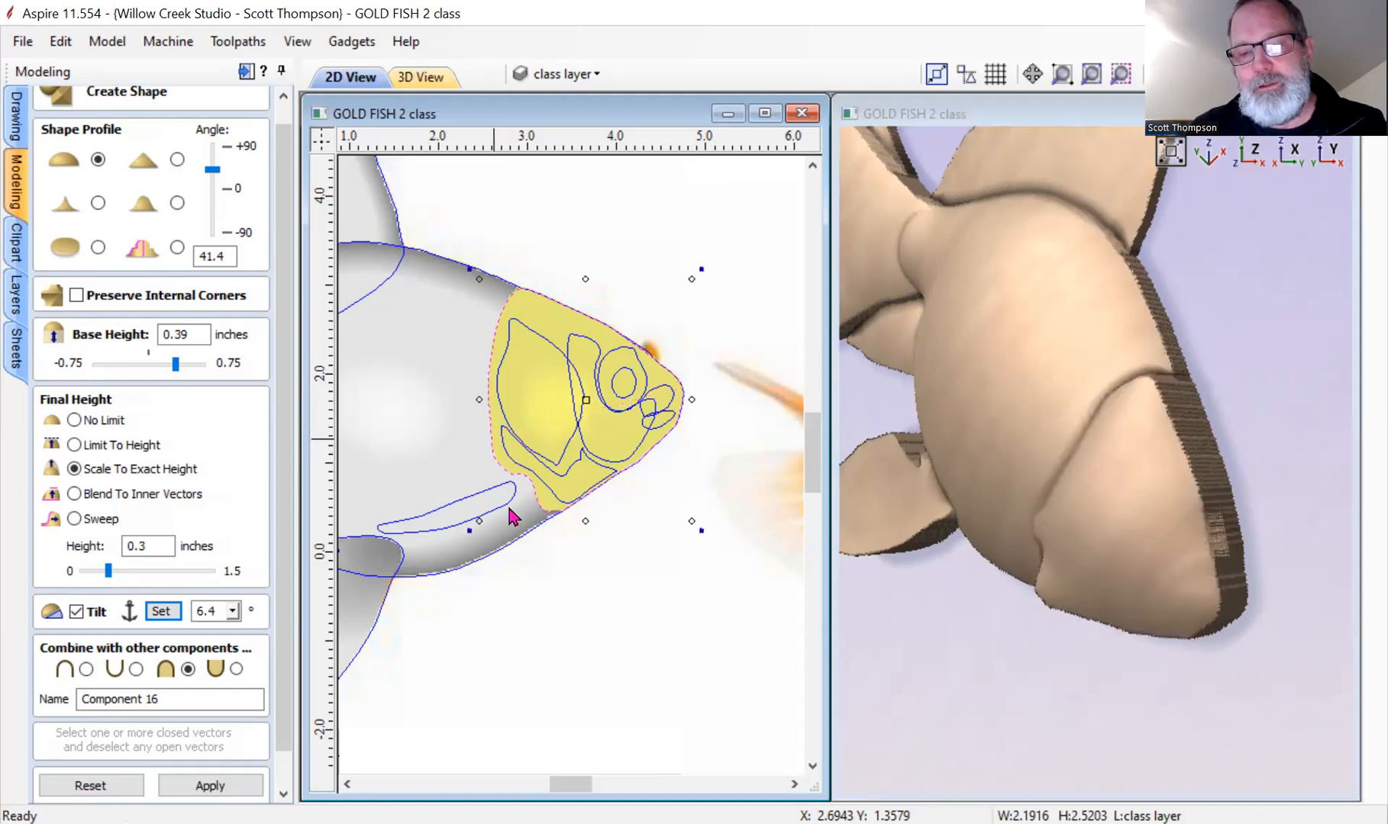
Inspect the tilted head from several angles, checking how it meets the body.
left_click_drag(1183, 587, 1180, 567)
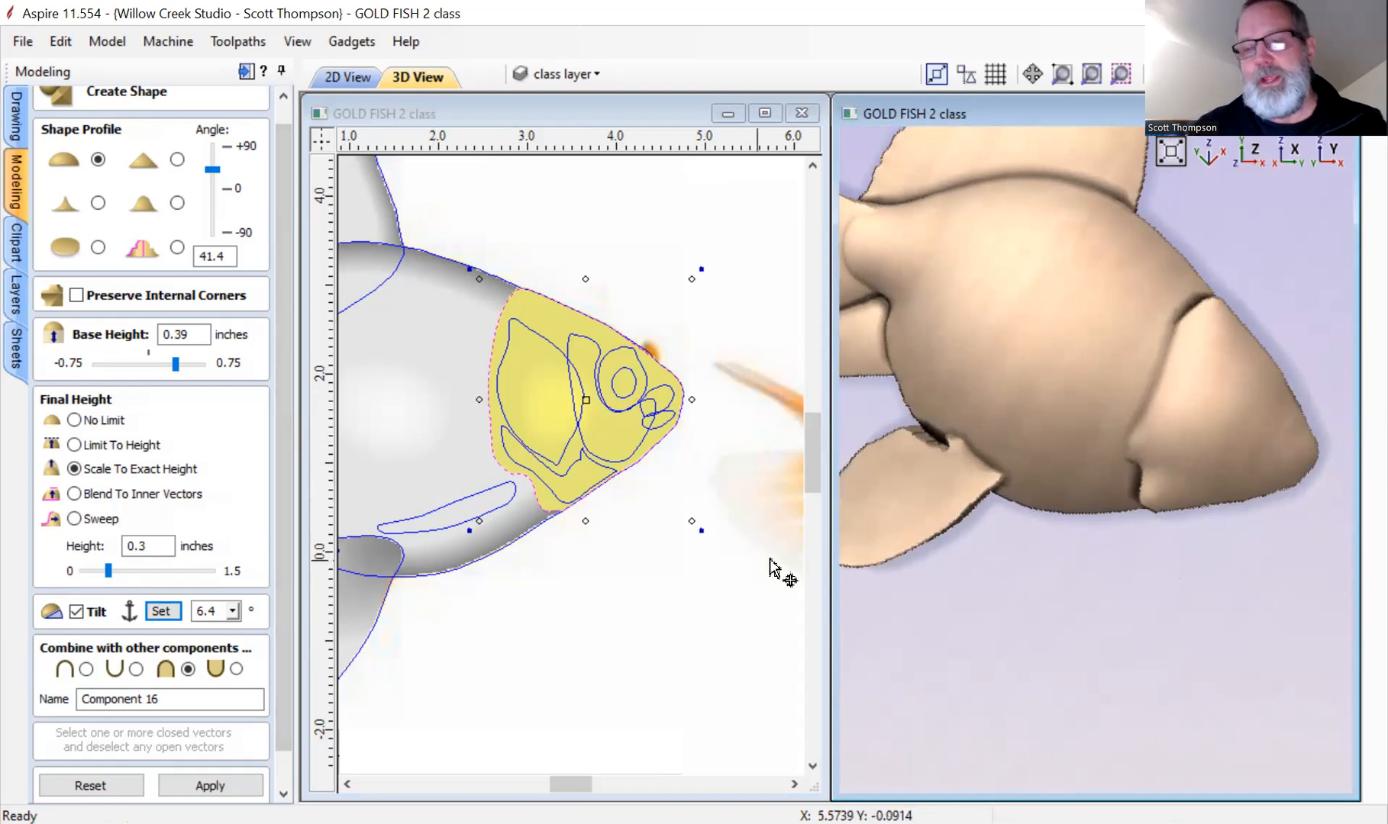
scroll(1044, 527, "down", 3)
left_click_drag(1258, 416, 1040, 468)
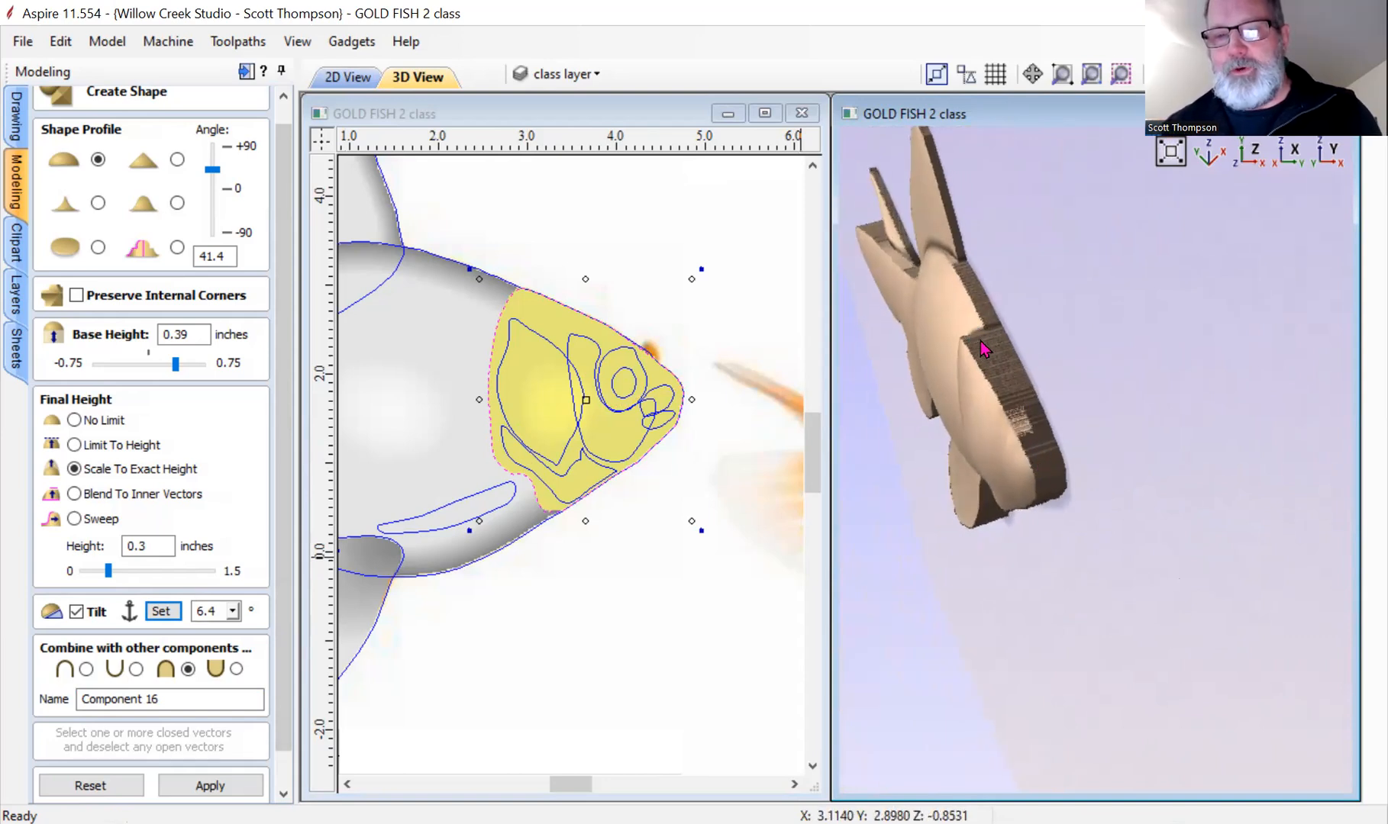
left_click_drag(945, 366, 1090, 239)
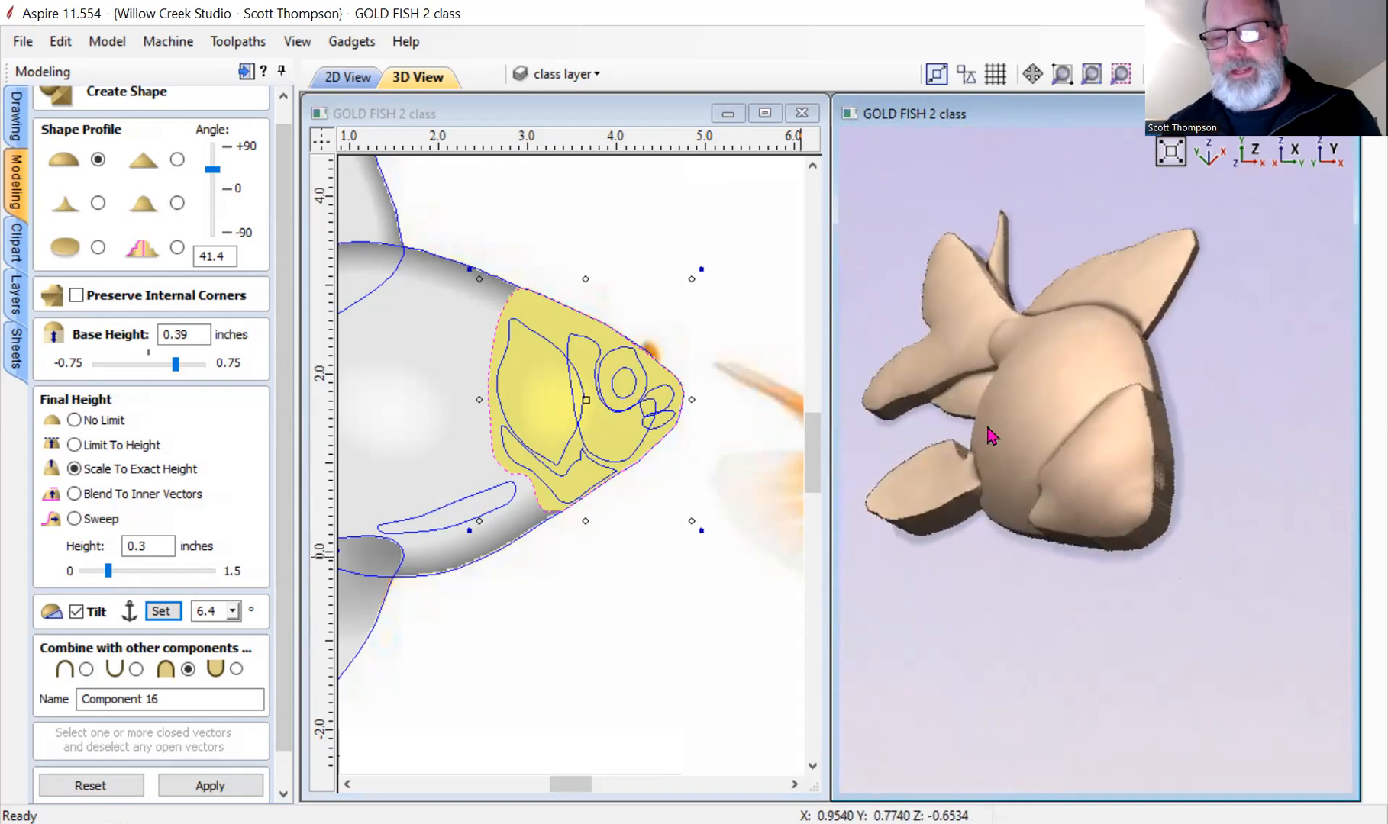
left_click_drag(985, 434, 1063, 351)
left_click_drag(990, 394, 1138, 508)
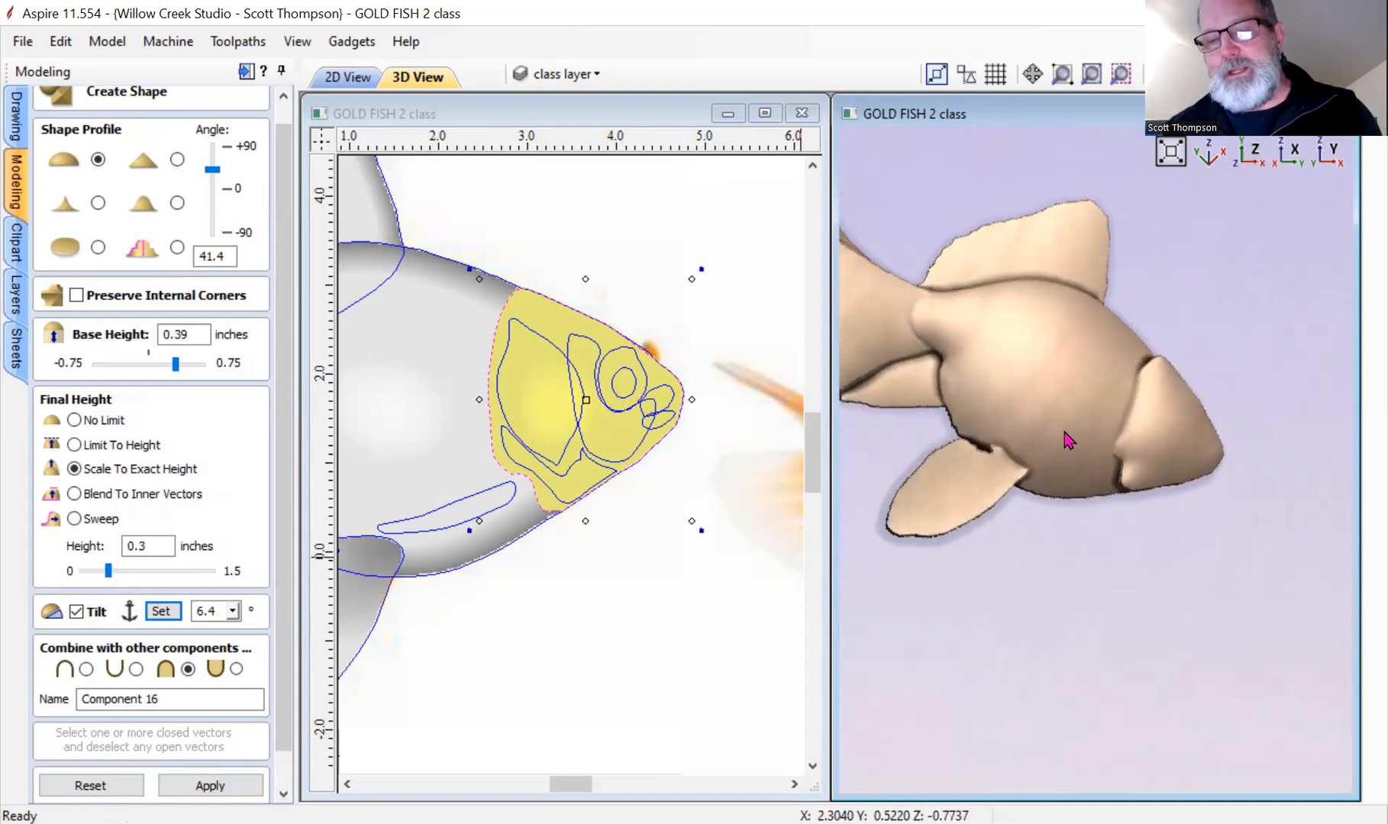
left_click_drag(990, 378, 933, 439)
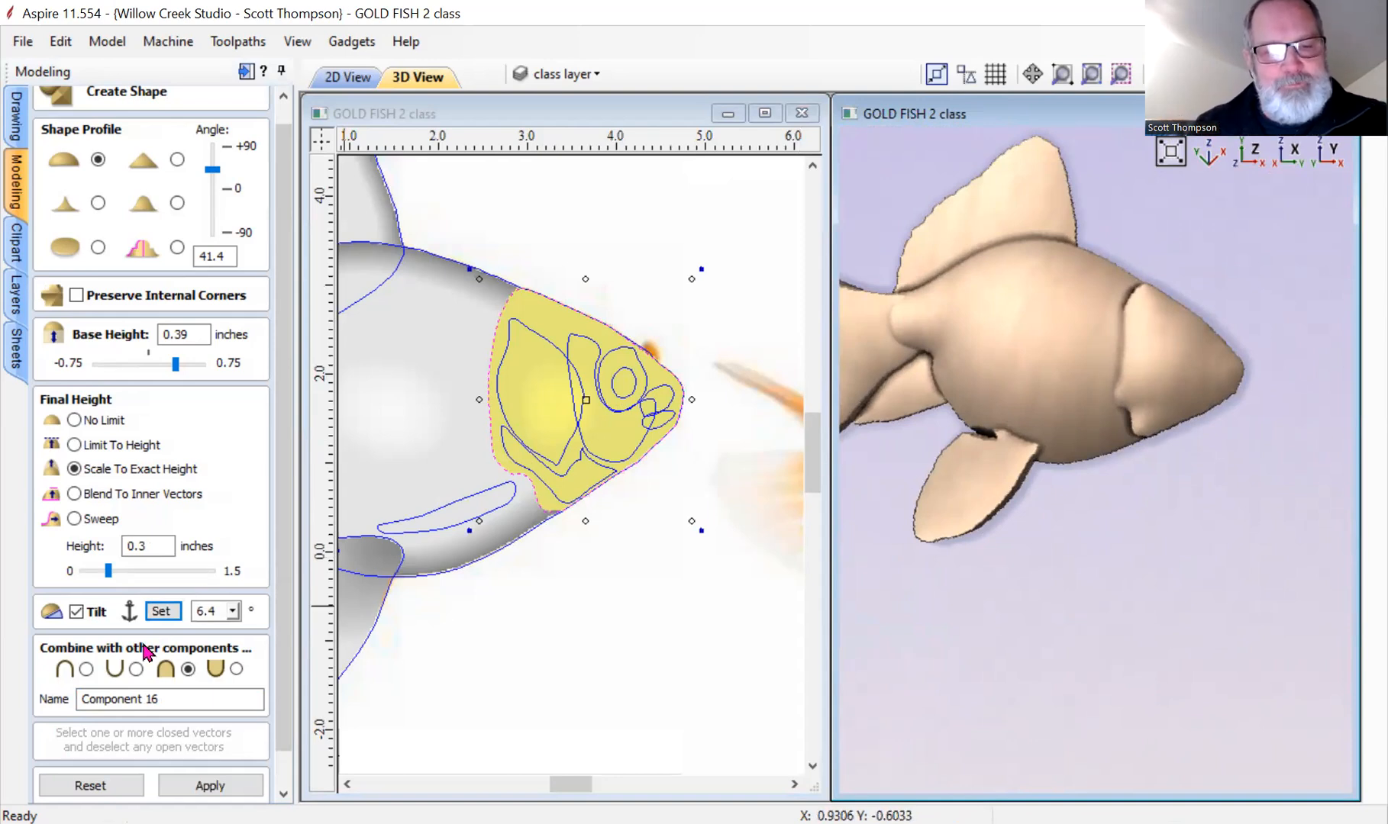
Name the component head and finish creating the shape.
left_click_drag(175, 697, 16, 694)
type("h")
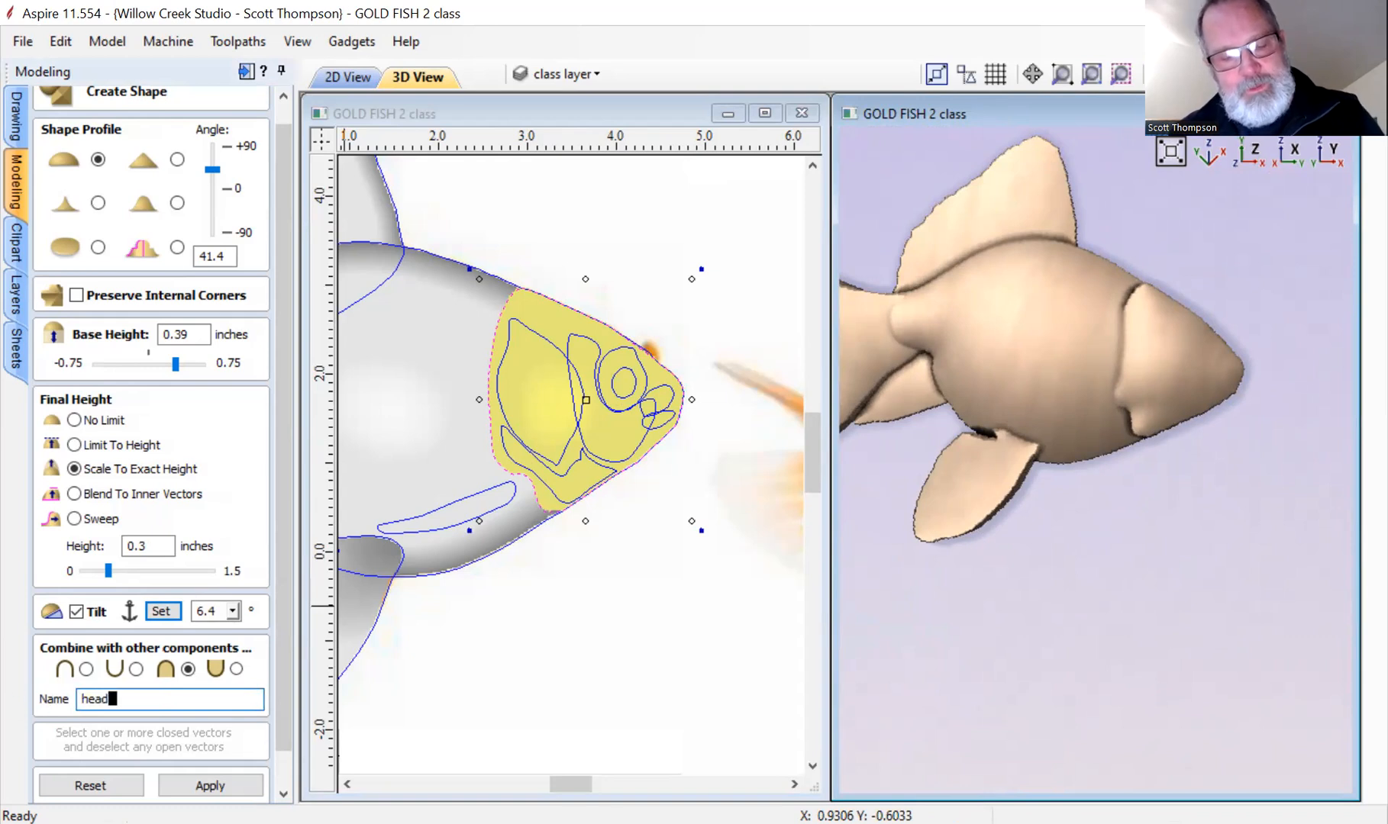
type("ead")
key("Return")
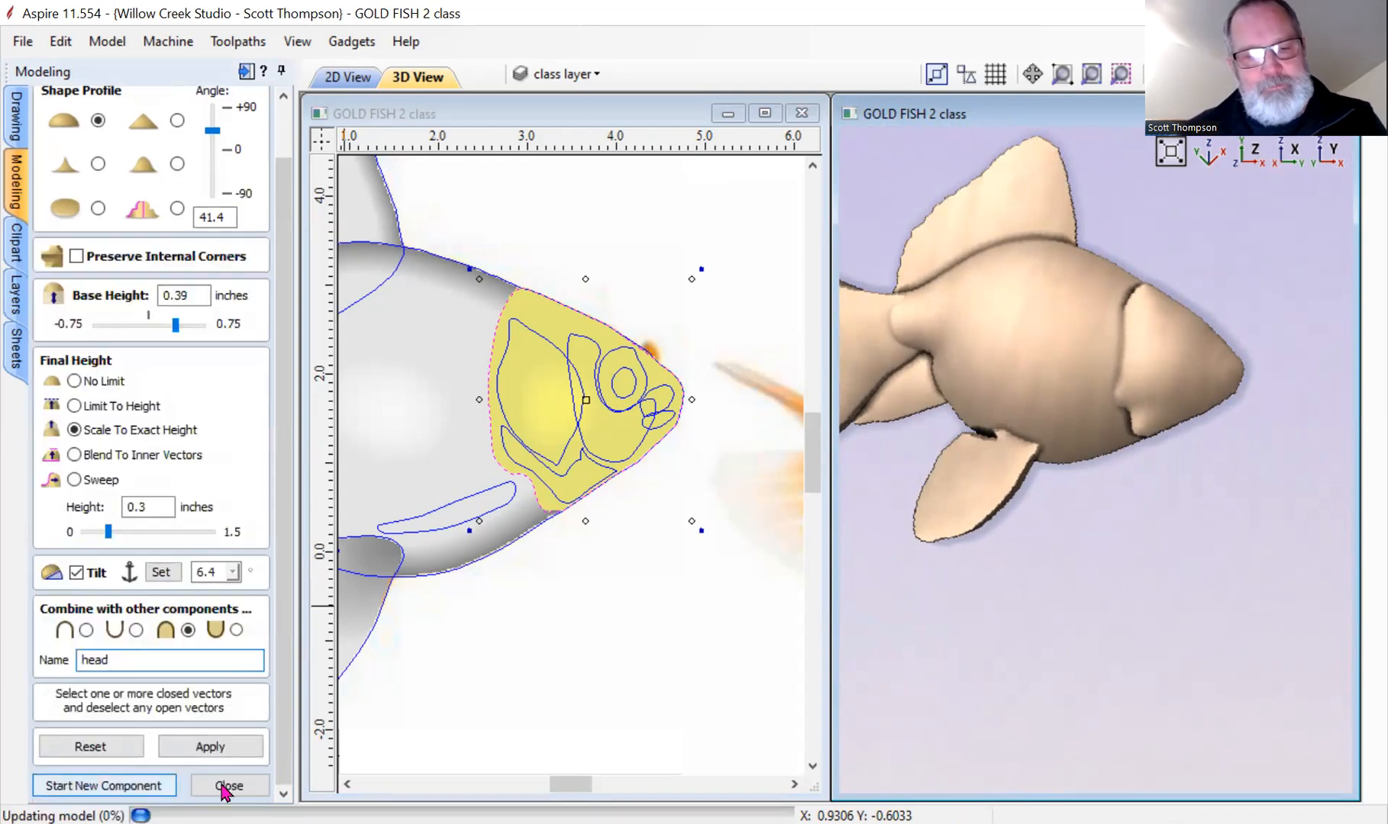
left_click(227, 786)
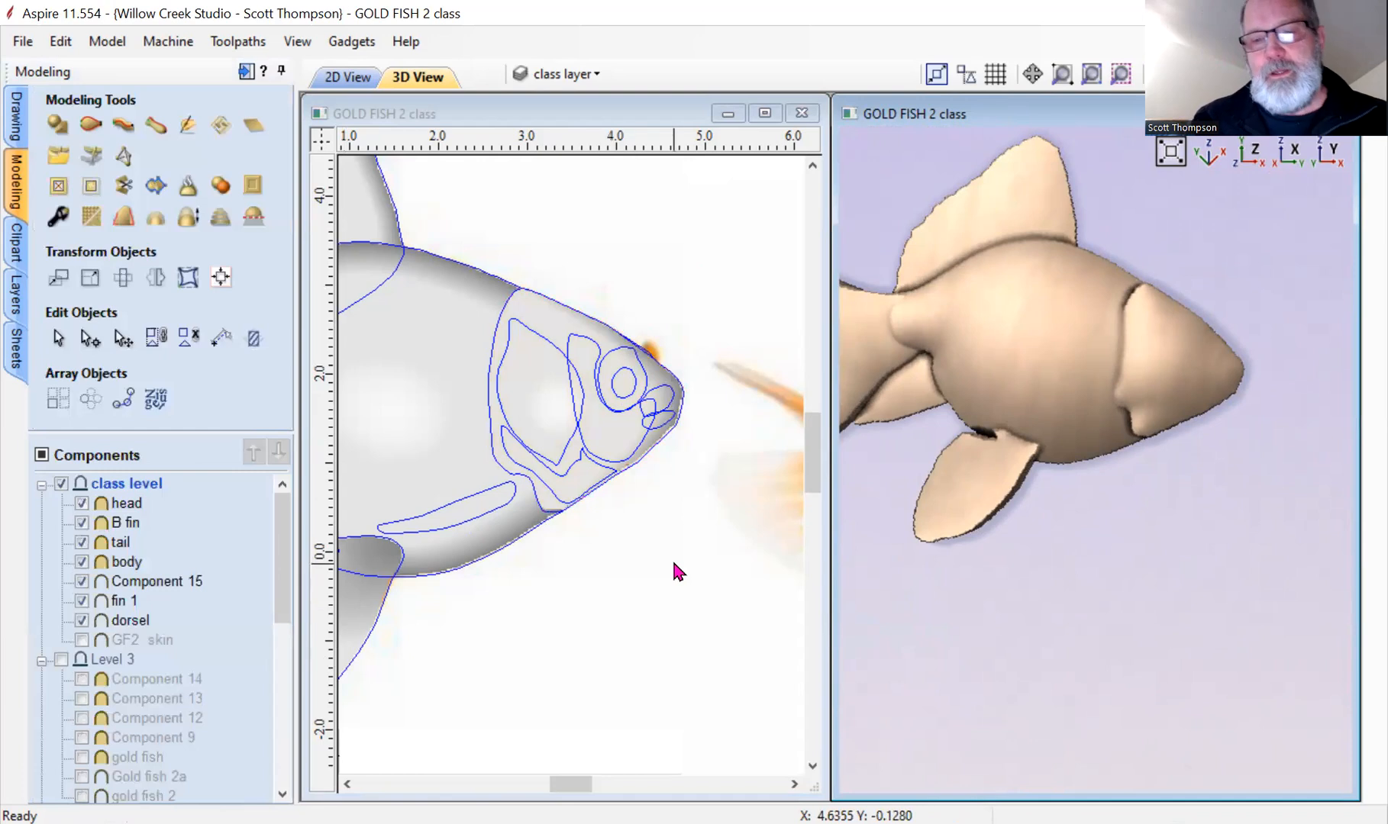
Insert a new component level above the class level.
left_click(153, 487)
right_click(154, 488)
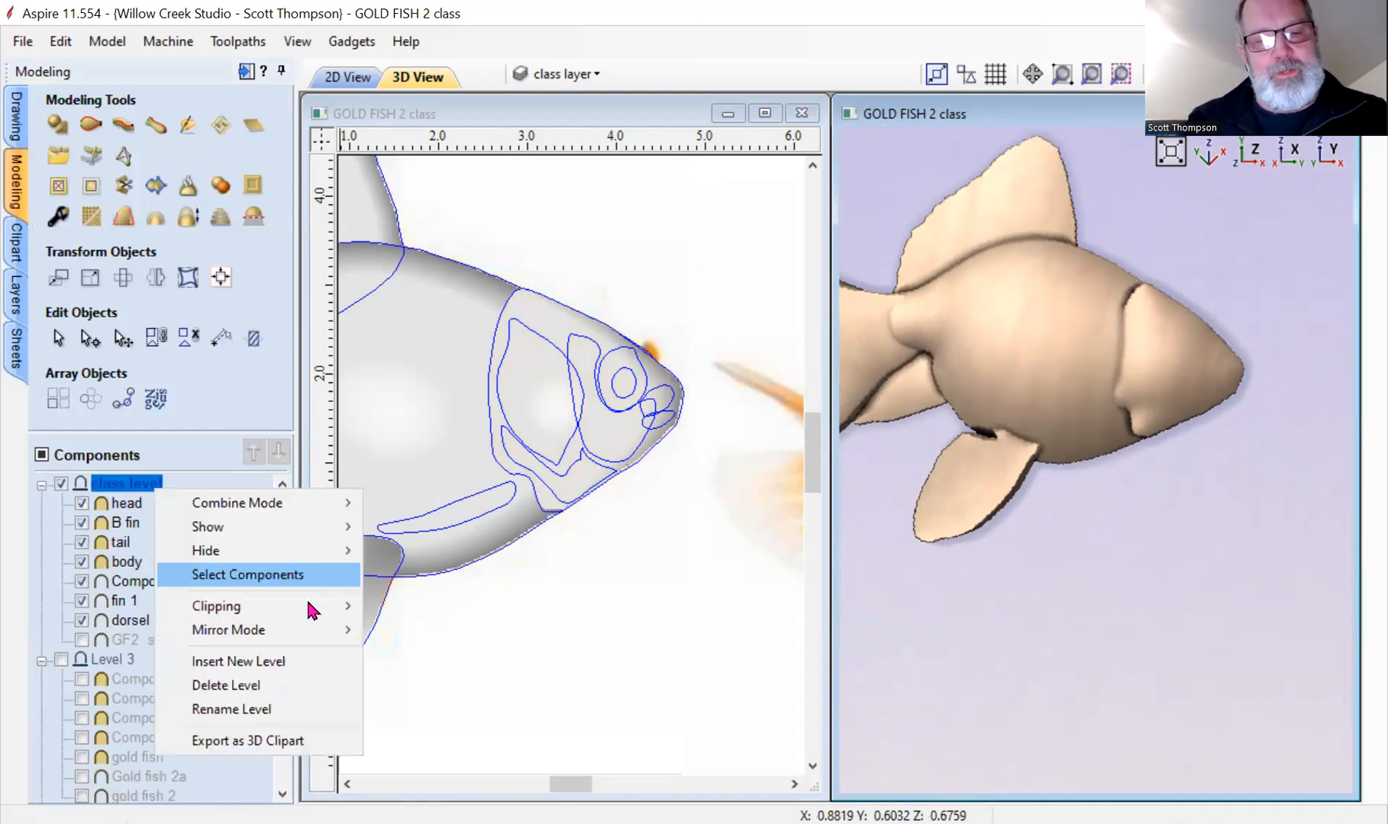
left_click(238, 662)
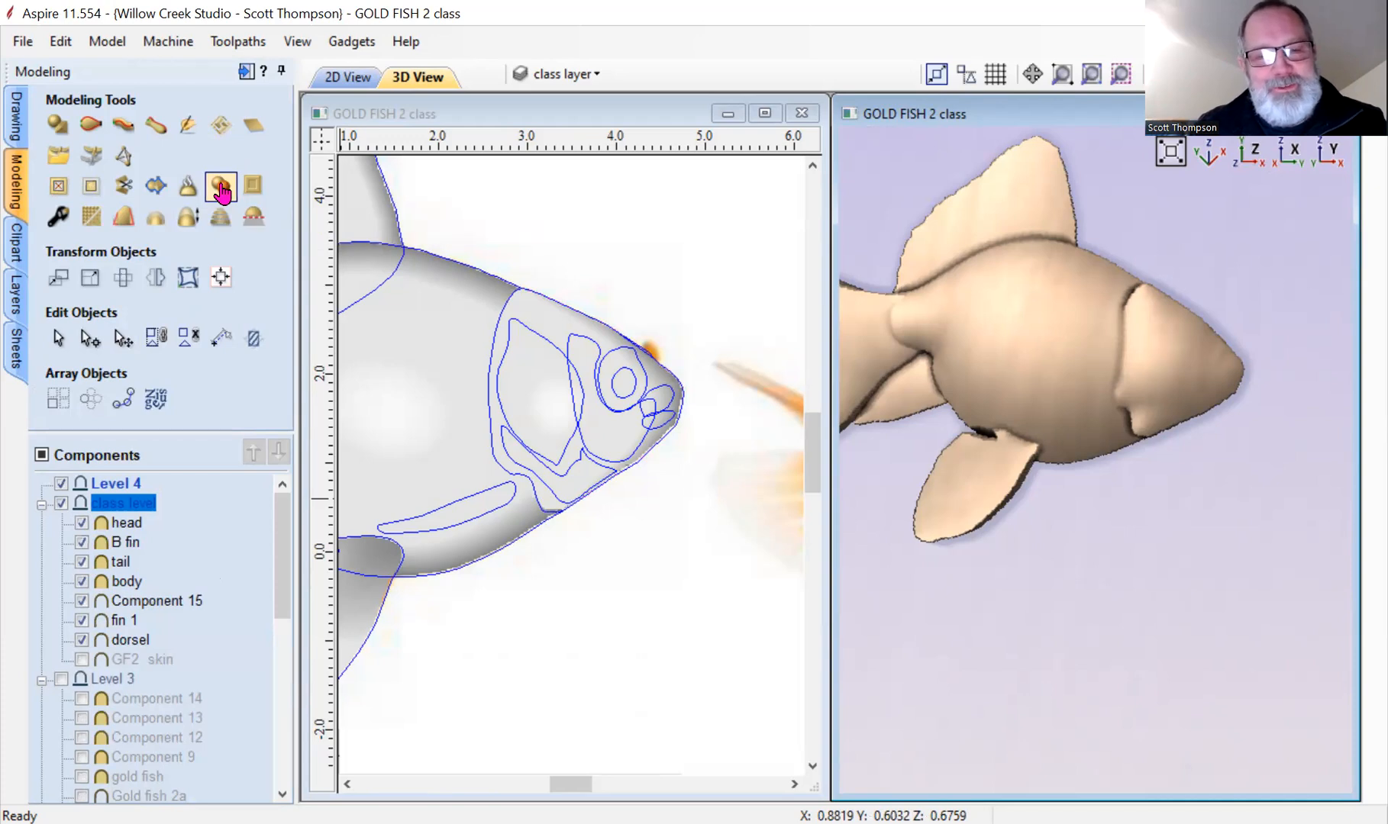
Create a single component copy of the visible model in the new level and hide the class level.
left_click(221, 190)
left_click(172, 503)
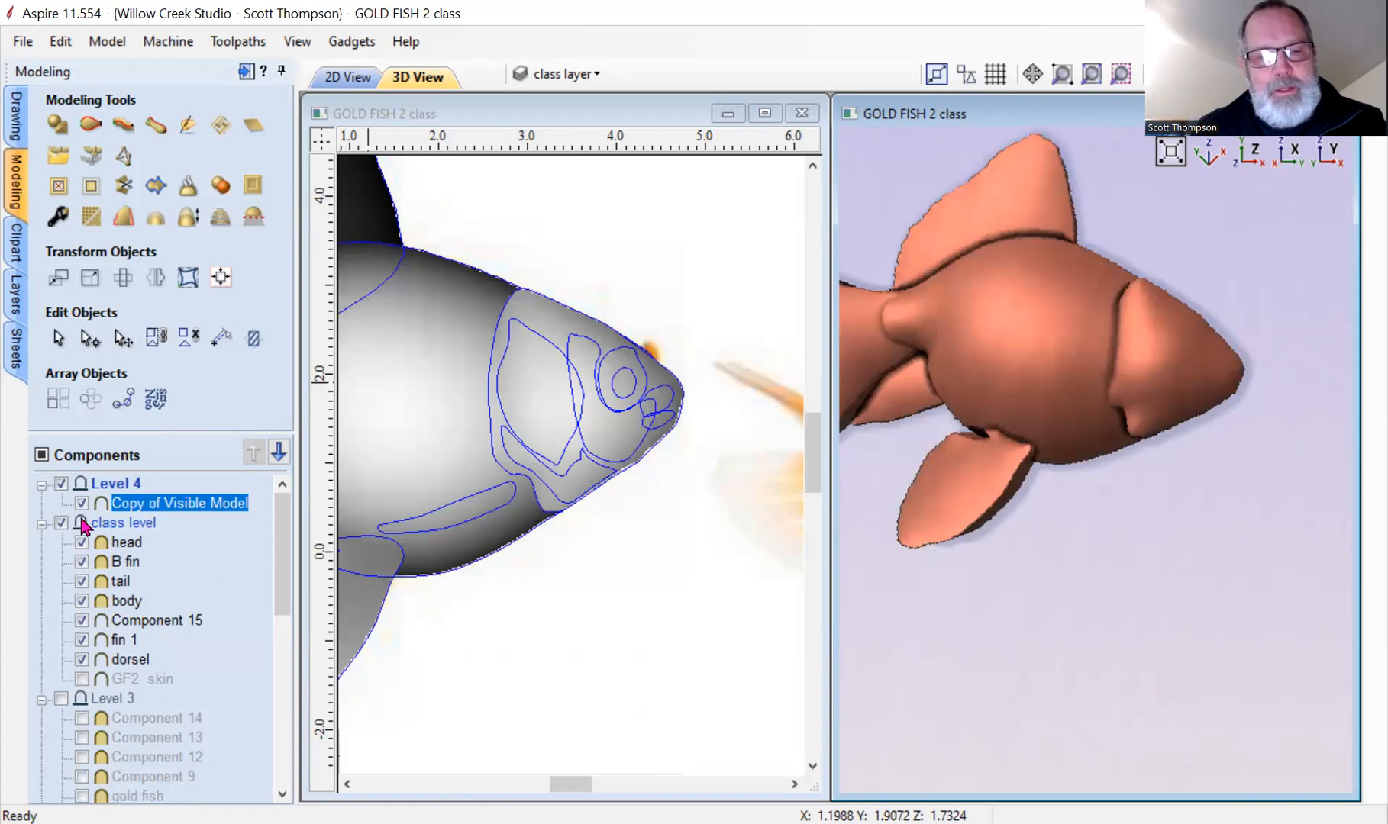
left_click(62, 524)
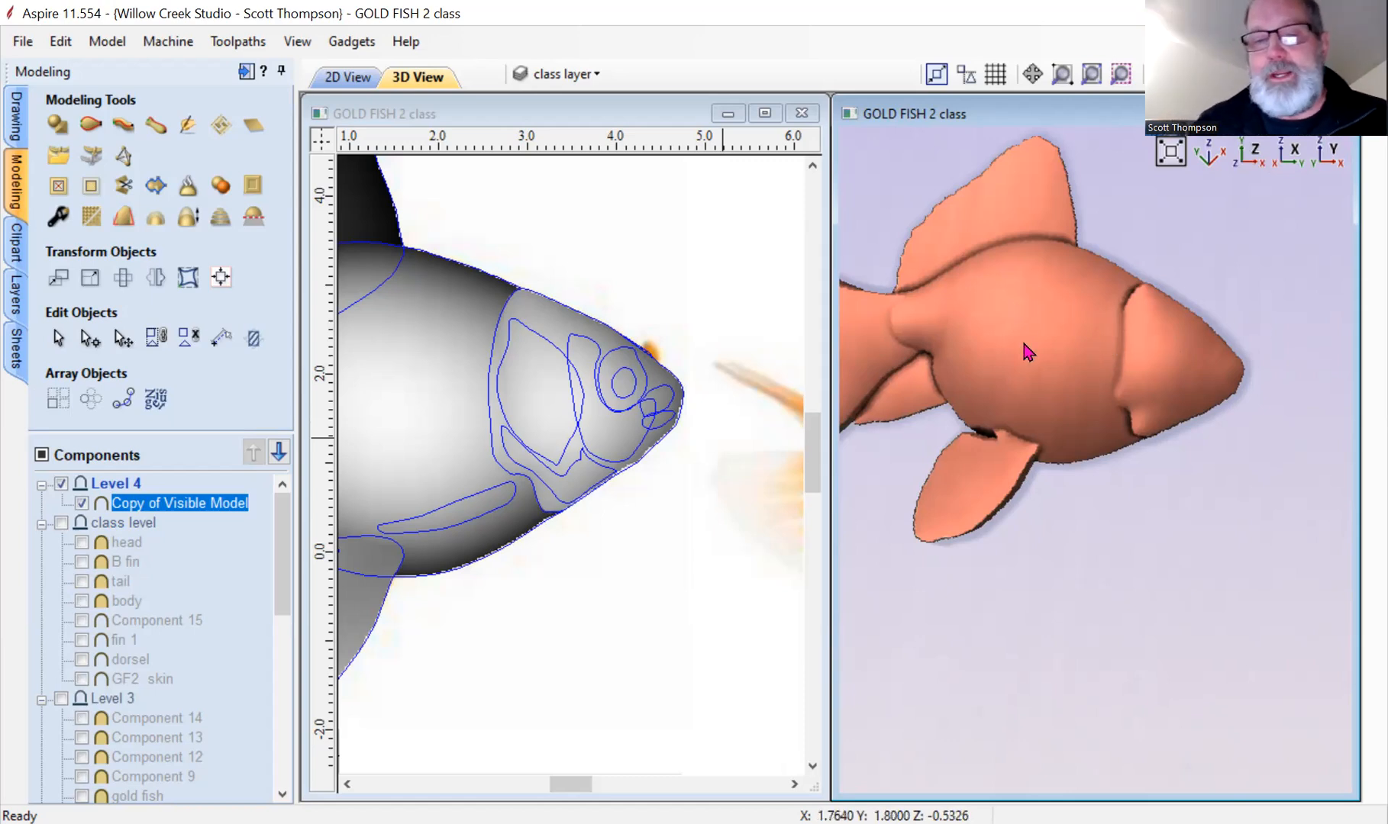
middle_click_drag(1042, 339, 1044, 397)
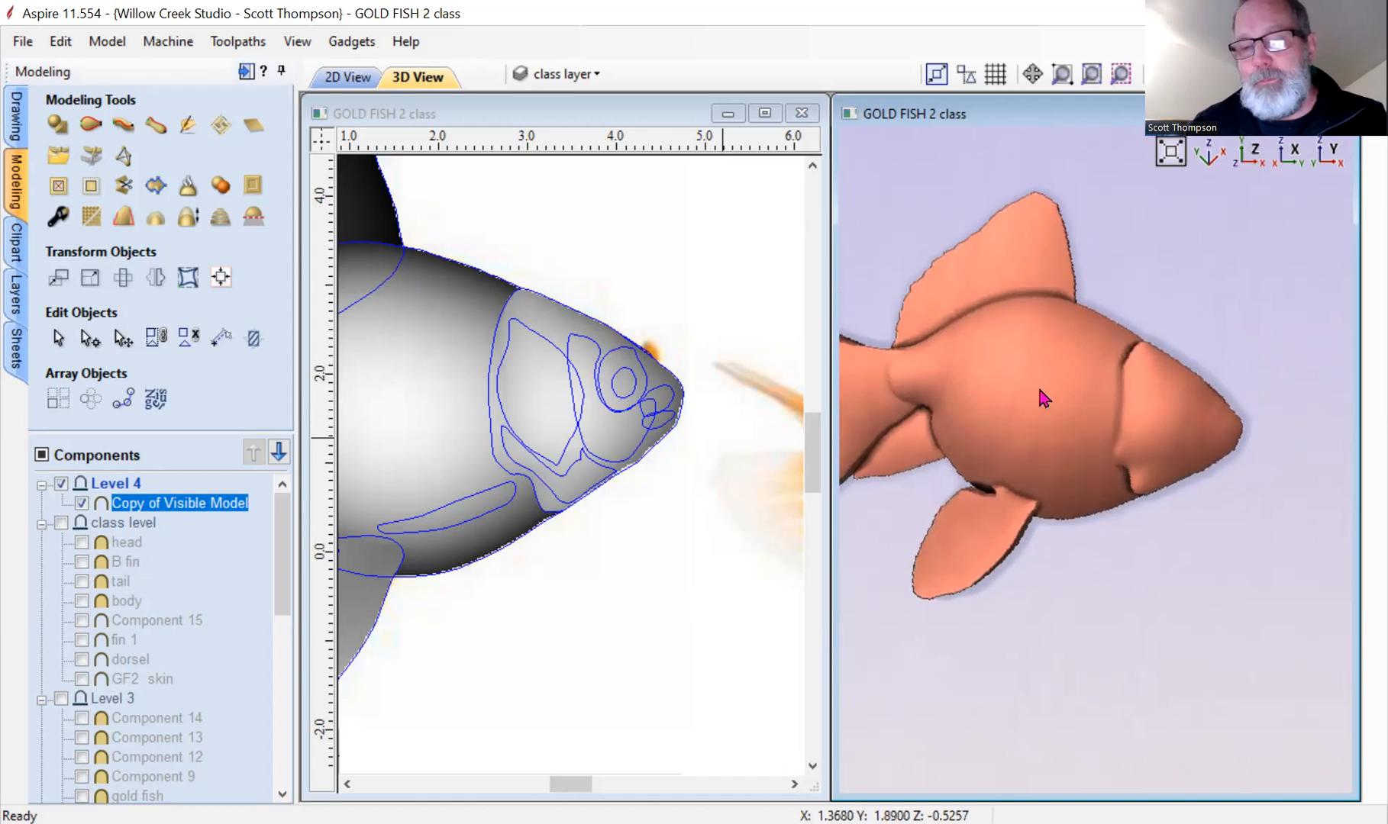
left_click_drag(1050, 389, 1035, 423)
middle_click_drag(1061, 407, 1052, 466)
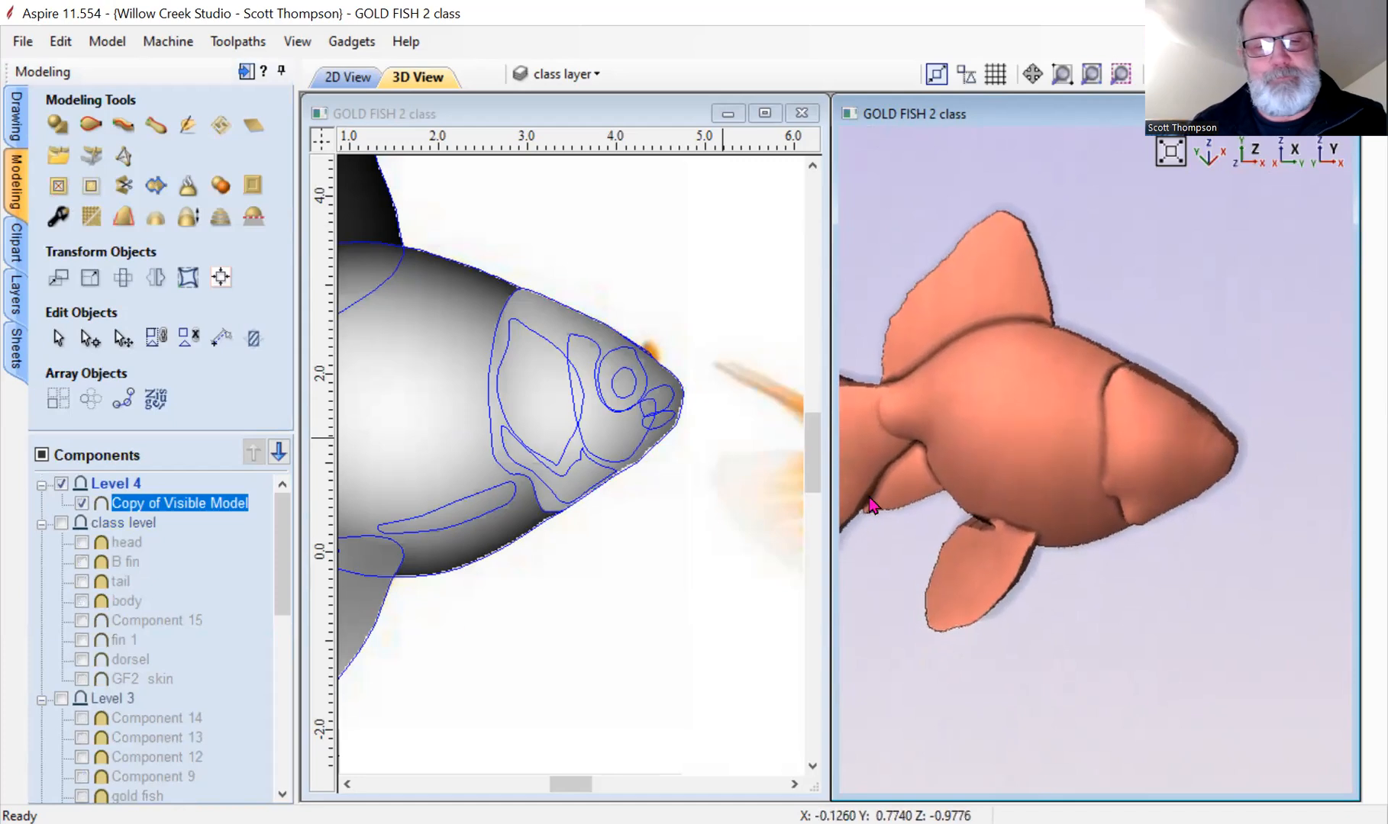
Move the GF2 skin component from the class level into Level 4, above the copied model.
left_click(131, 679)
left_click_drag(129, 682, 125, 495)
left_click_drag(180, 549, 178, 547)
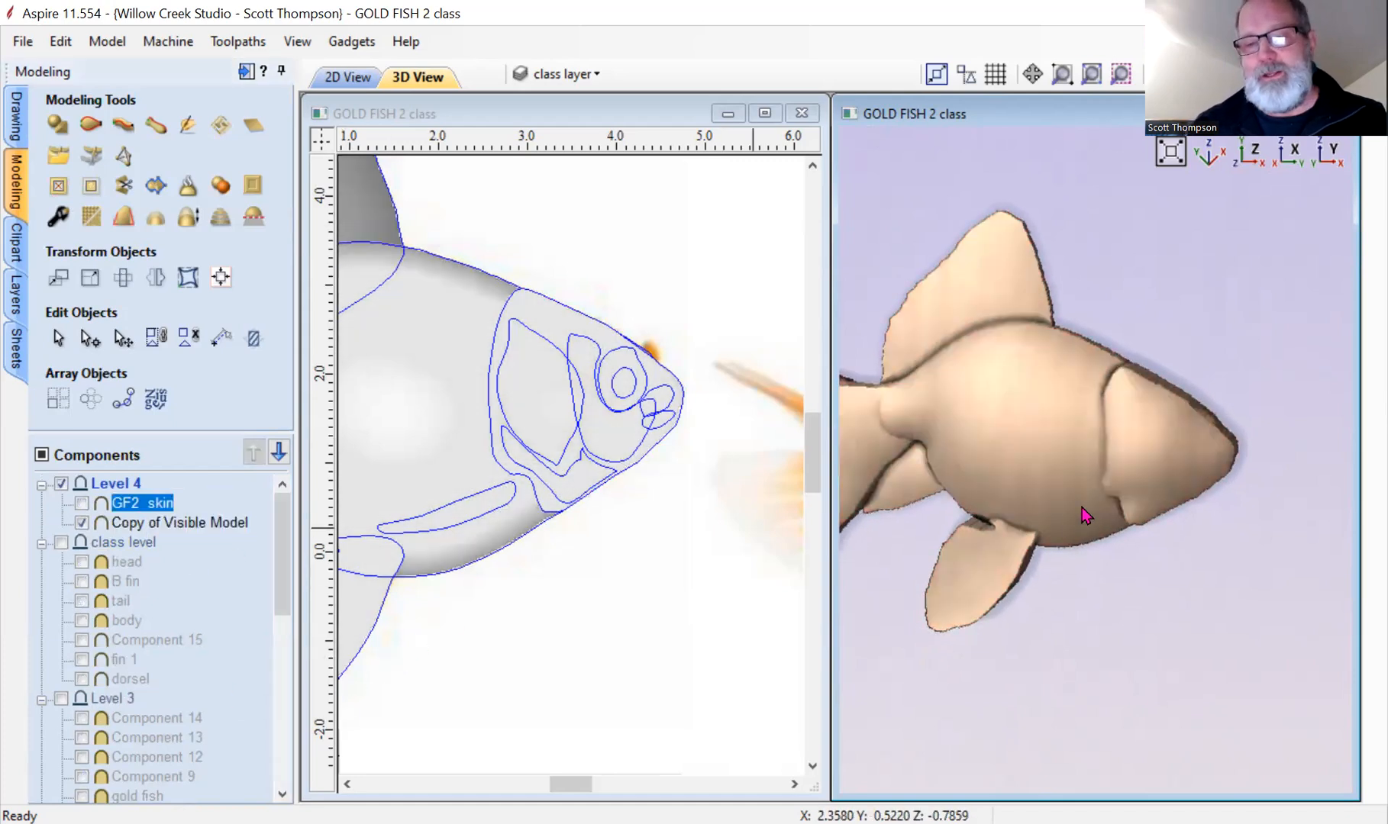
Show the GF2 skin over the copied model, examine the combined scale texture, and hide the skin again.
scroll(1088, 508, "down", 3)
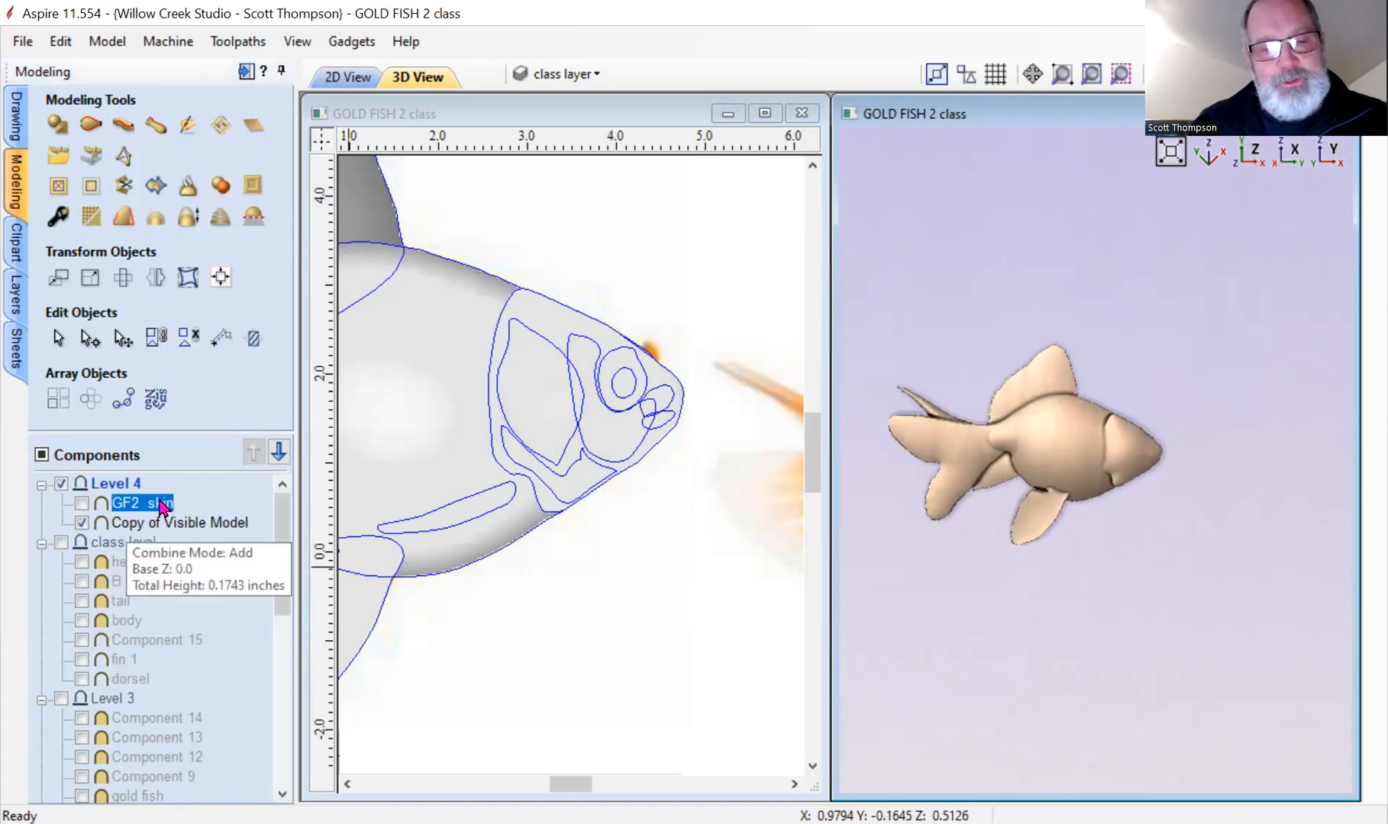
left_click(81, 506)
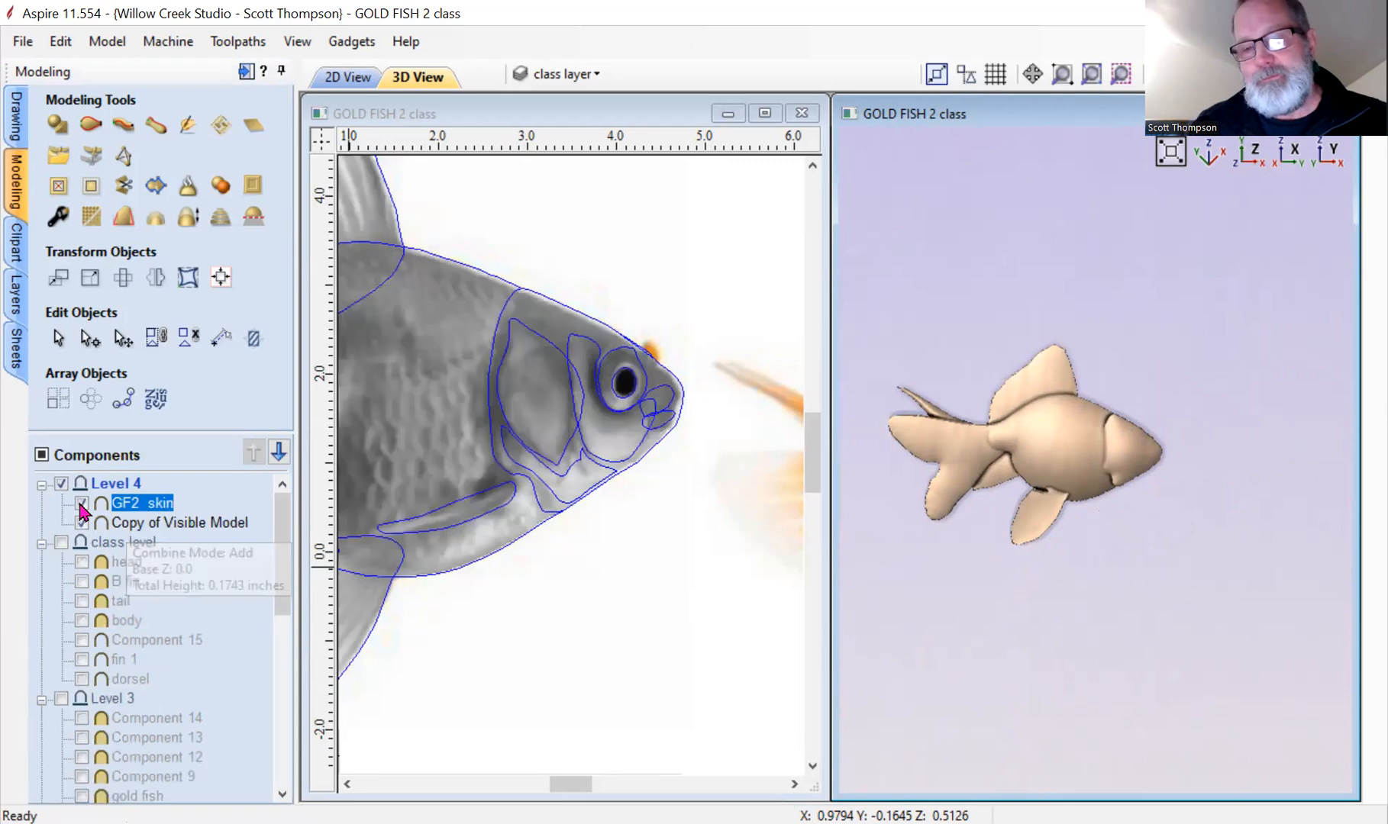
scroll(1115, 477, "up", 2)
left_click_drag(1113, 461, 1067, 446)
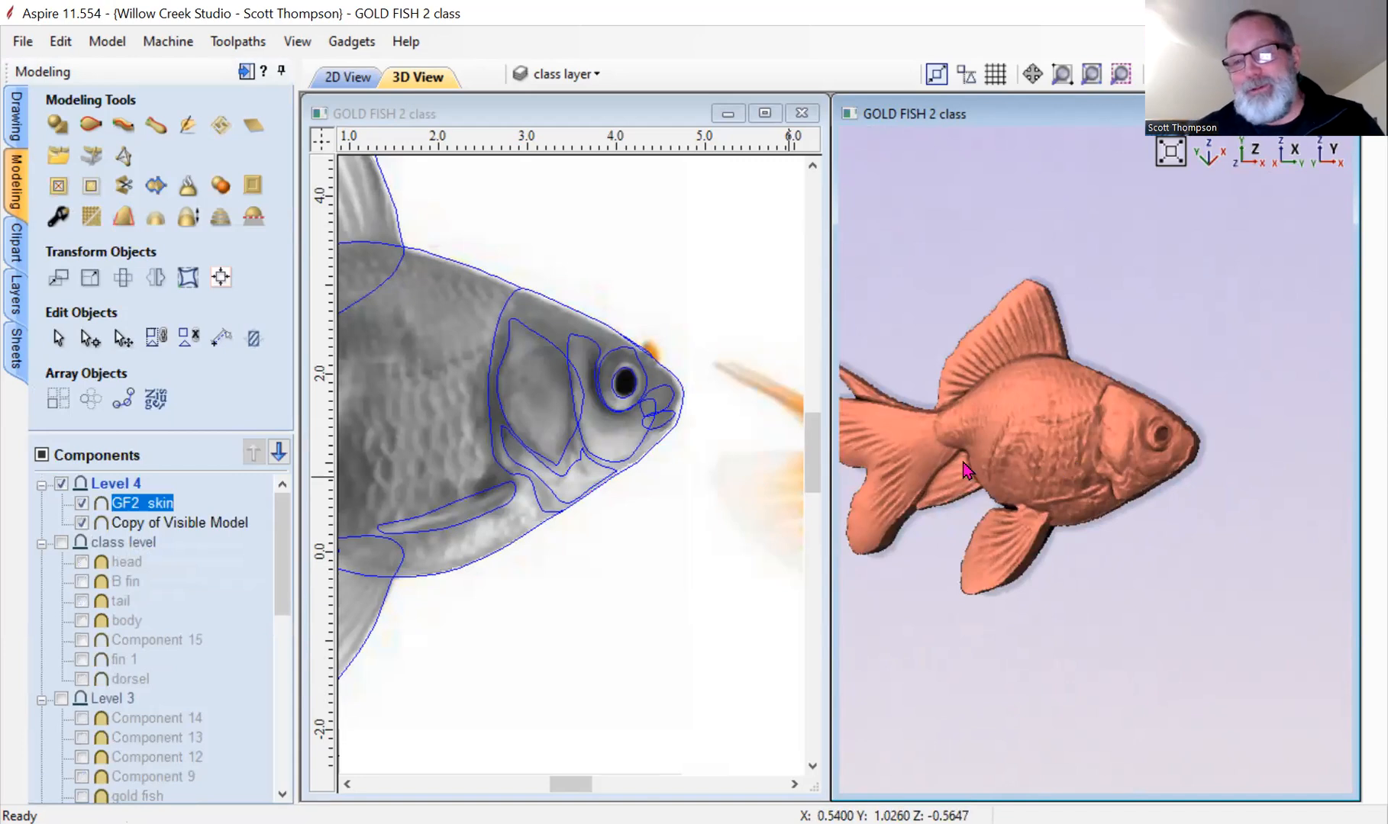
left_click_drag(966, 470, 1062, 453)
left_click_drag(1183, 443, 1136, 468)
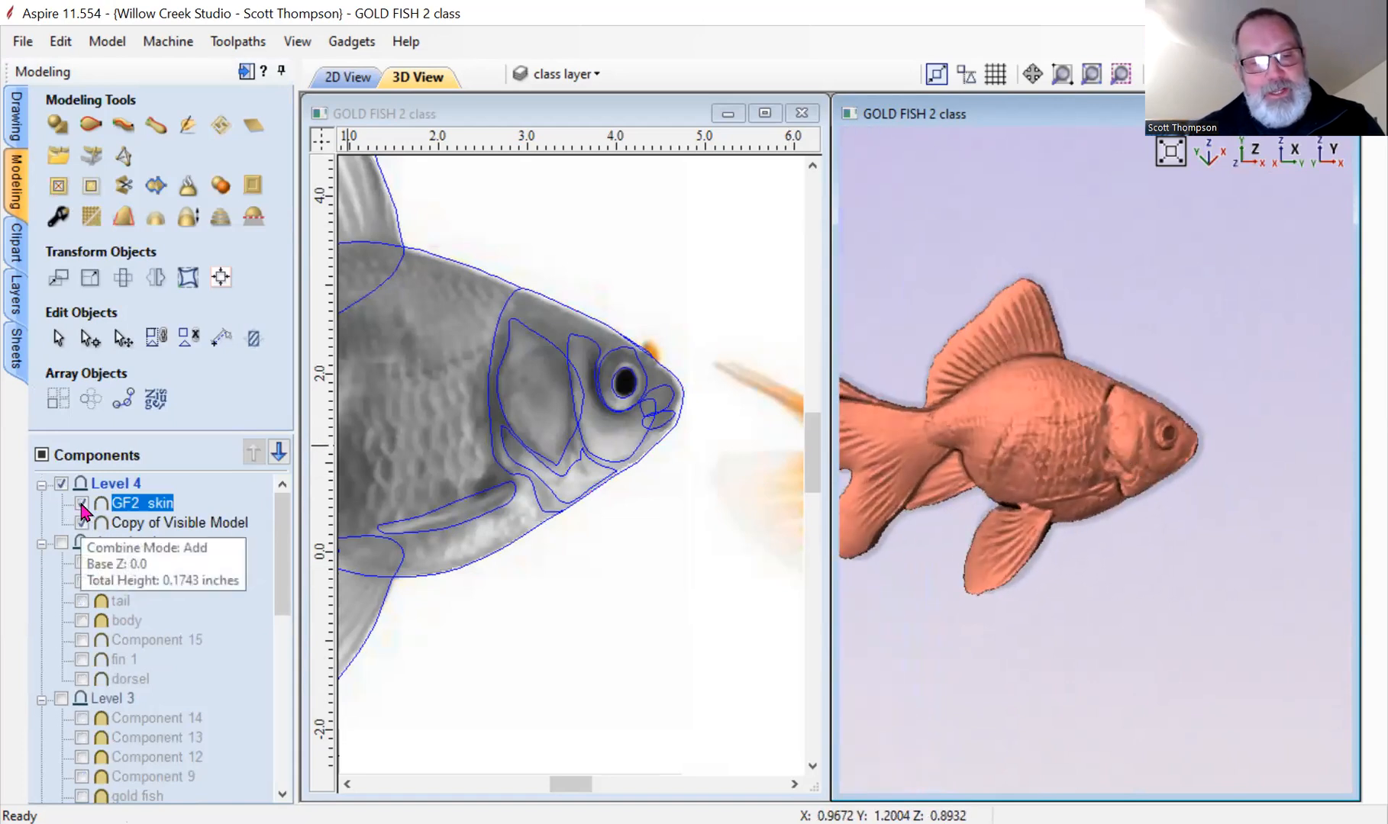
left_click(81, 503)
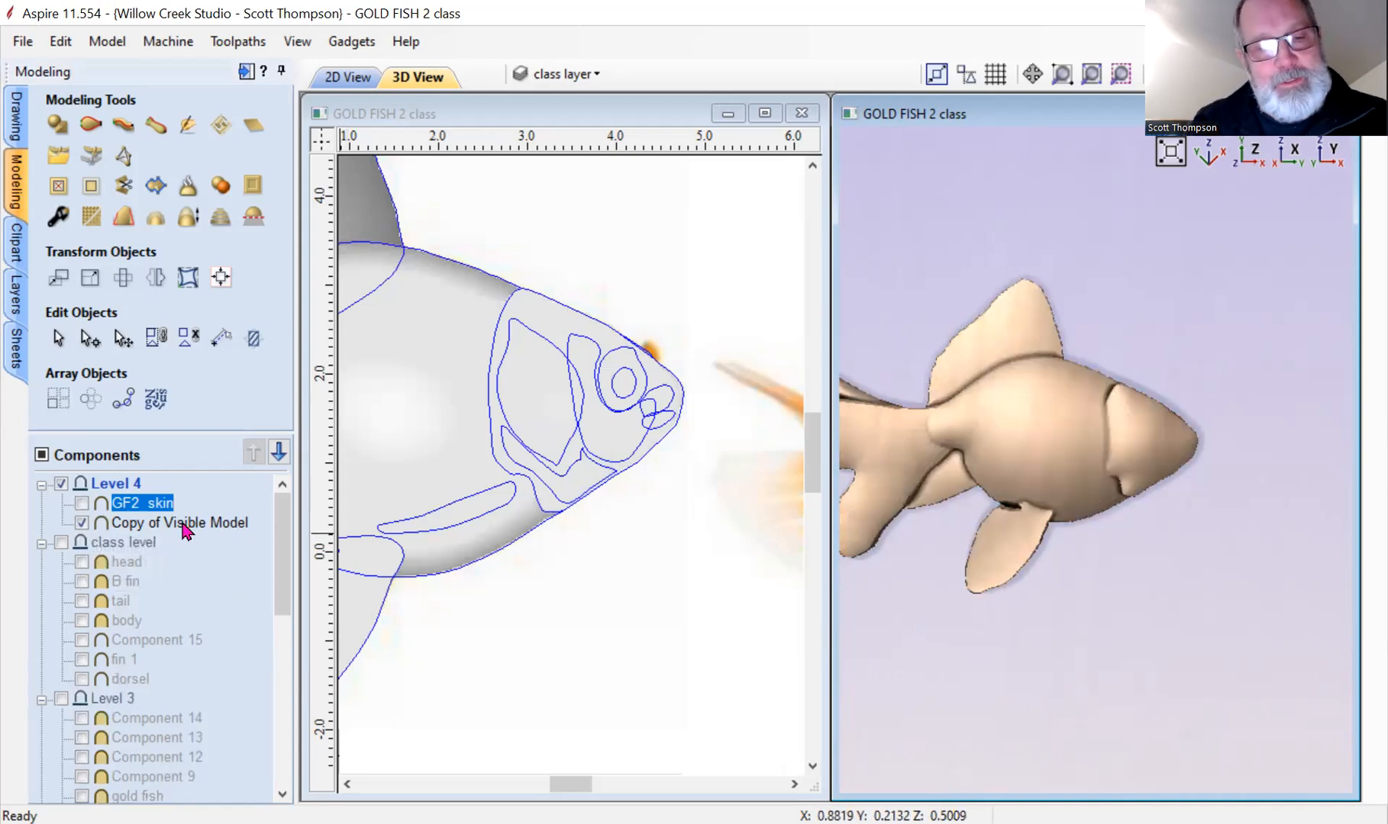
Rename the Copy of Visible Model component as base.
left_click(183, 526)
right_click(183, 530)
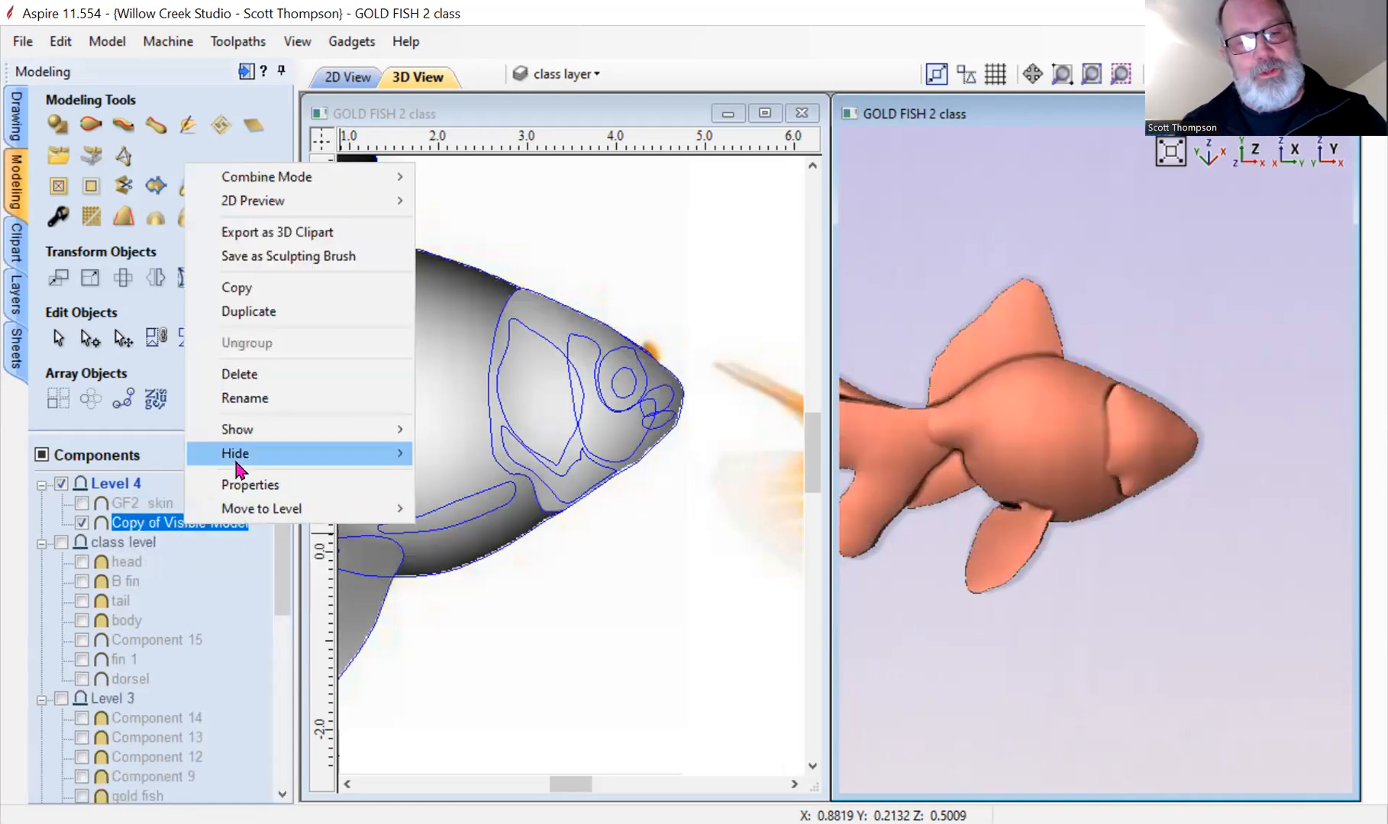
left_click(245, 398)
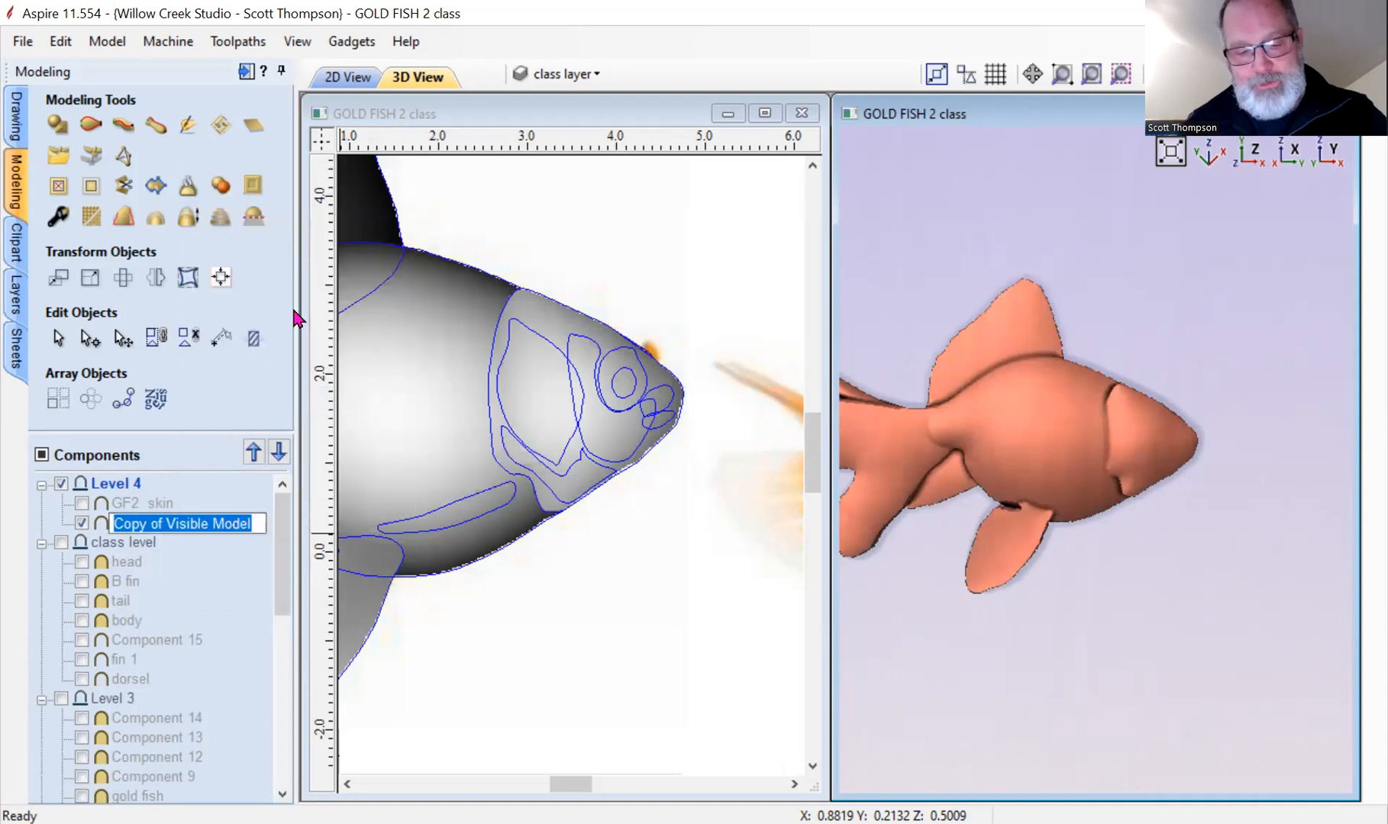
type("base")
key("Return")
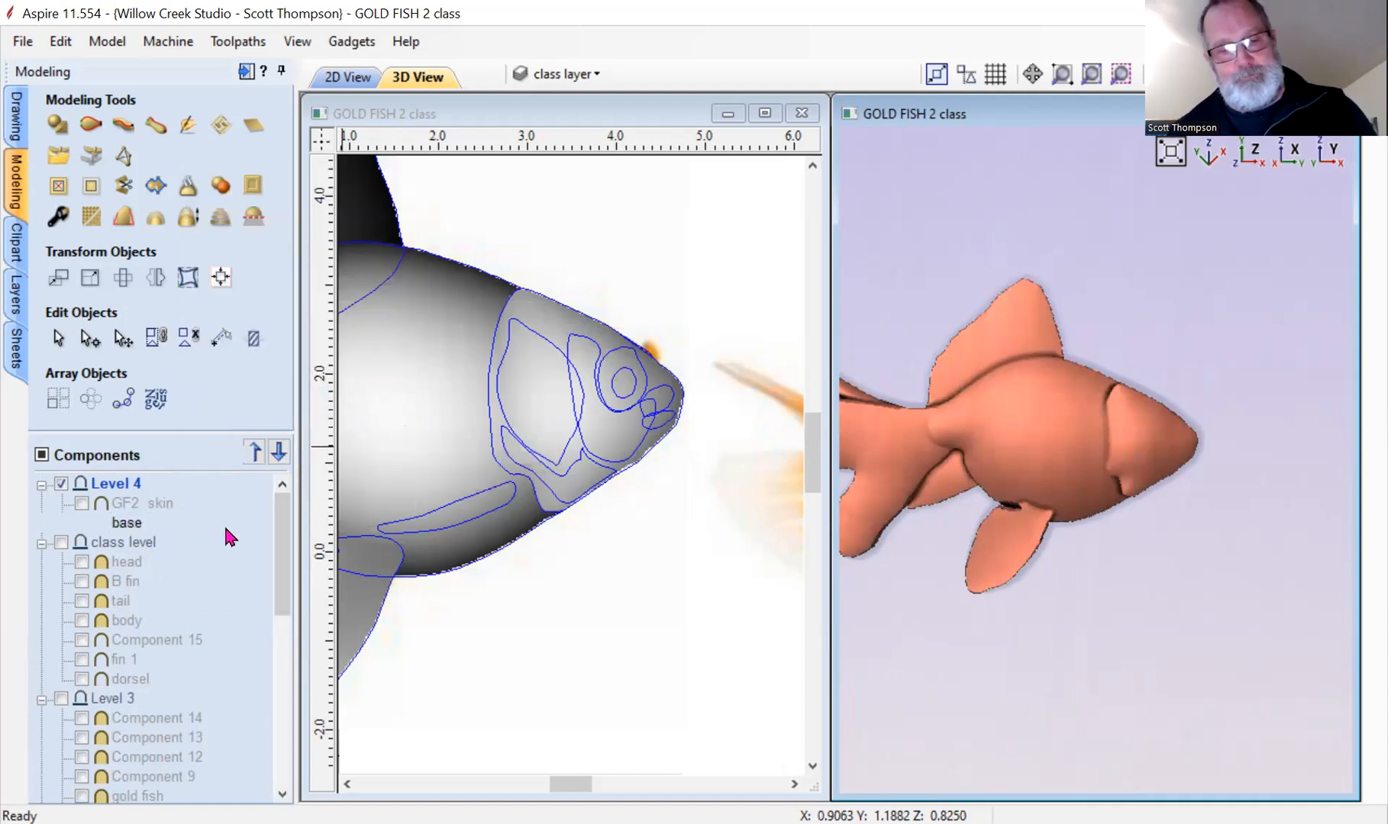
Sculpt the base component with the Smooth tool at diameter 43 and strength 59, smoothing the head's upper edge and the seam behind the head.
left_click(130, 523)
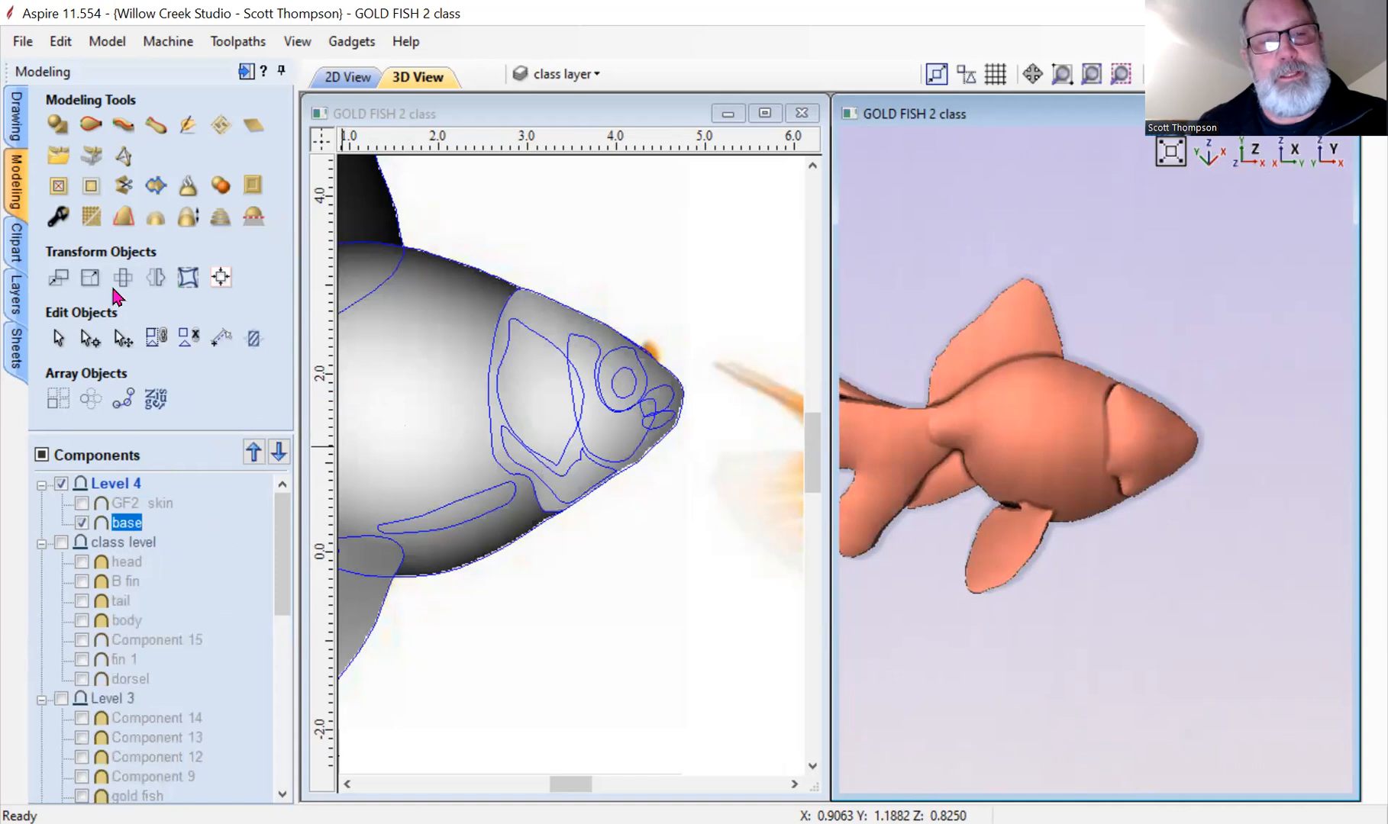
left_click(187, 128)
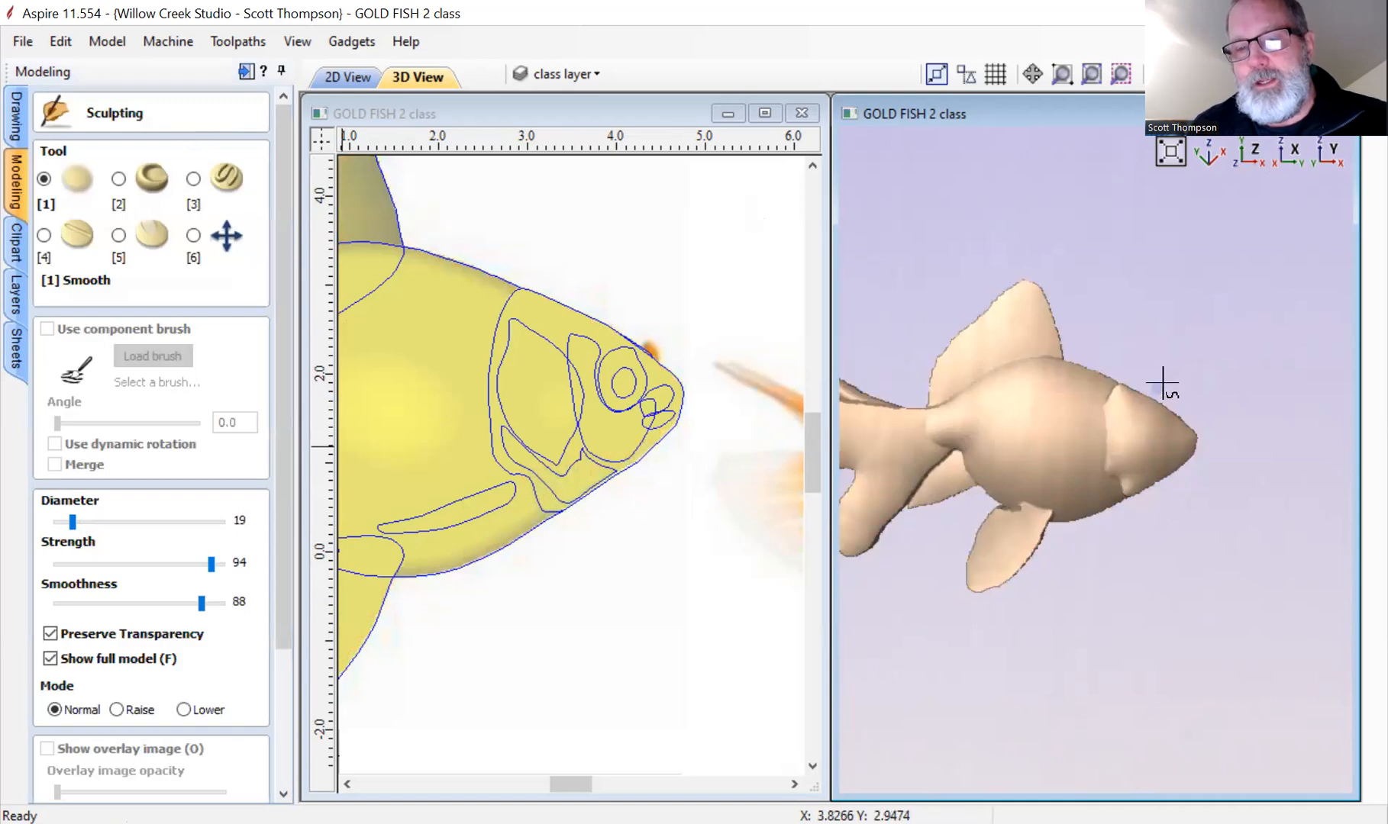
key("Right")
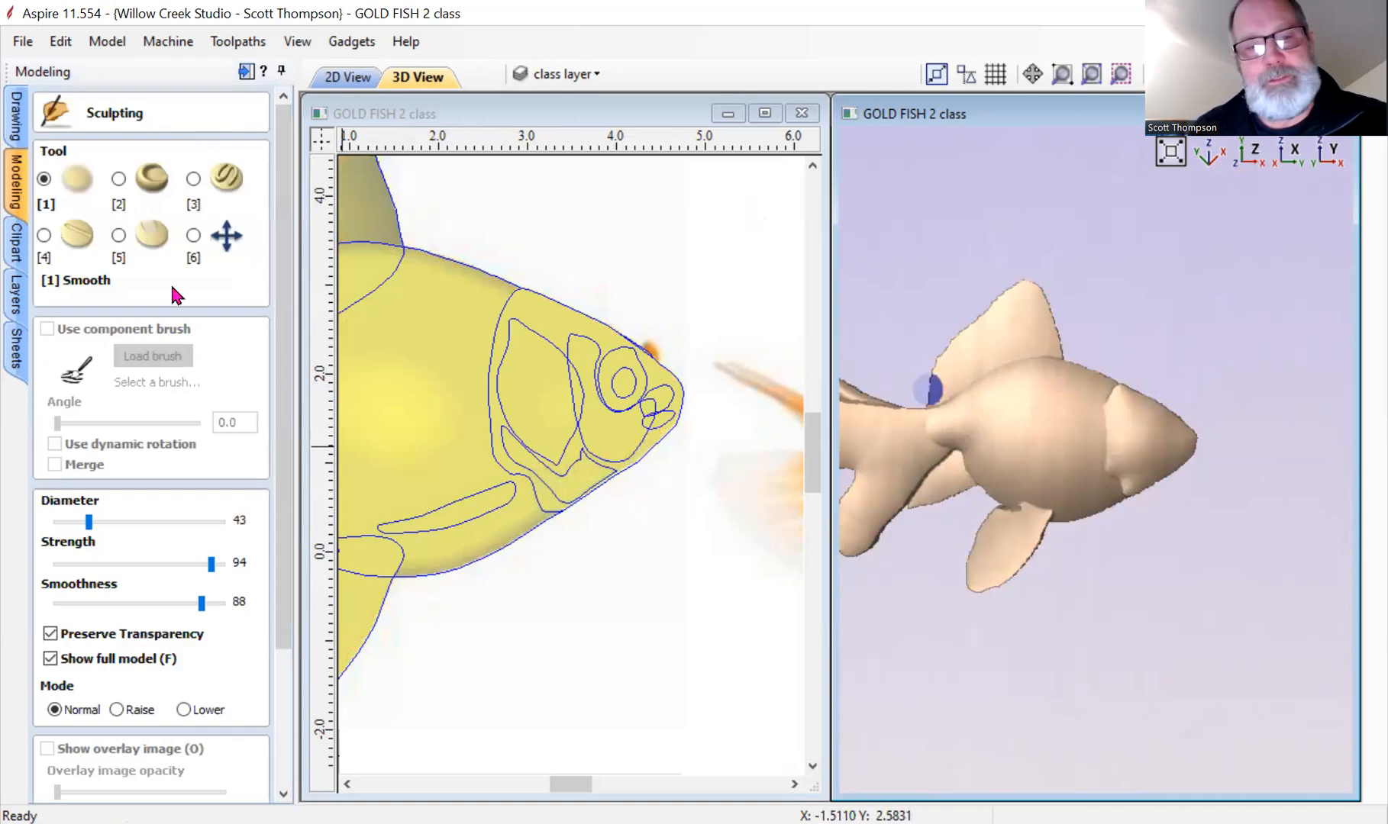
left_click(194, 236)
mouse_move(1112, 325)
left_mouse_down()
mouse_move(1087, 394)
mouse_move(1153, 362)
mouse_move(1182, 426)
mouse_move(1161, 429)
left_mouse_up()
scroll(1131, 434, "up", 3)
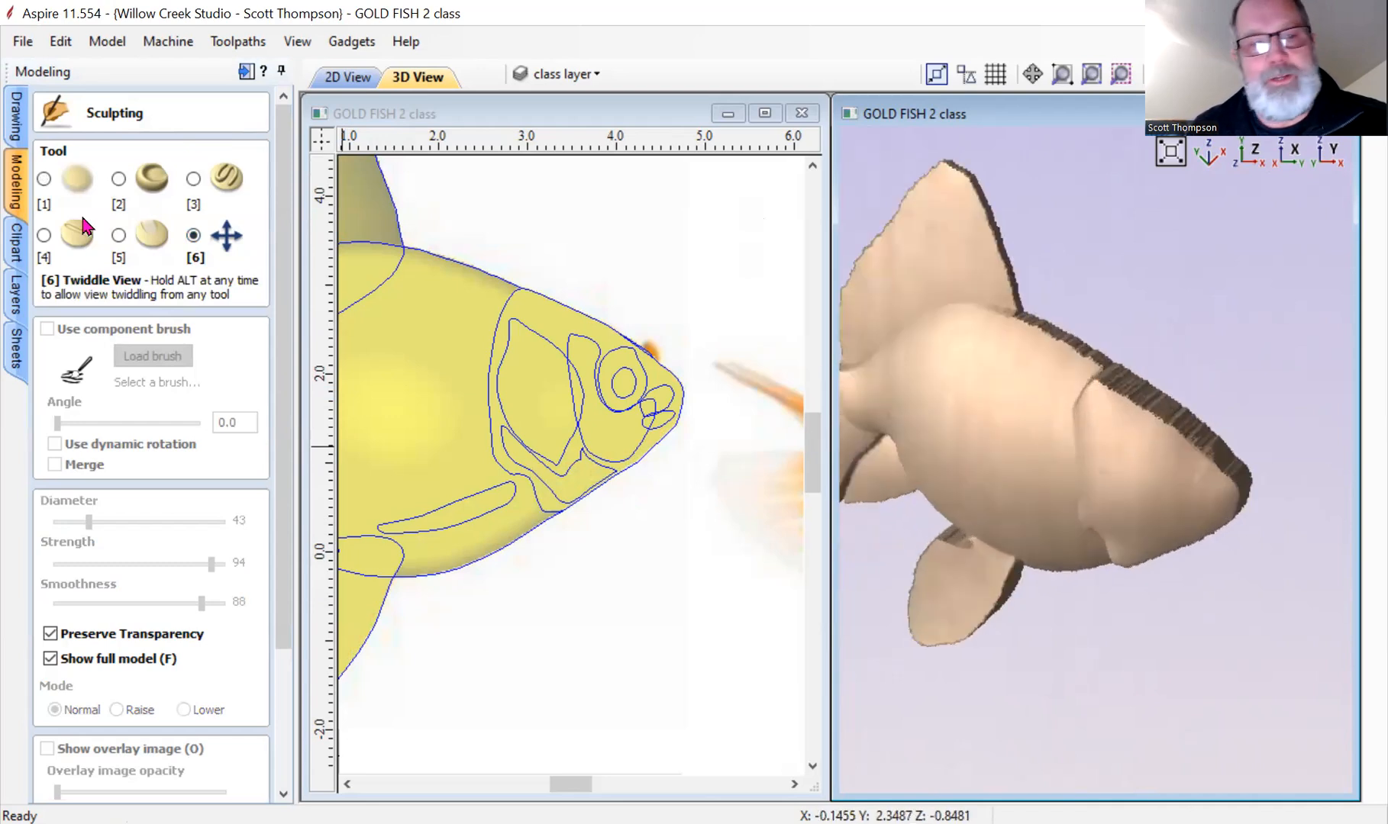
left_click(44, 181)
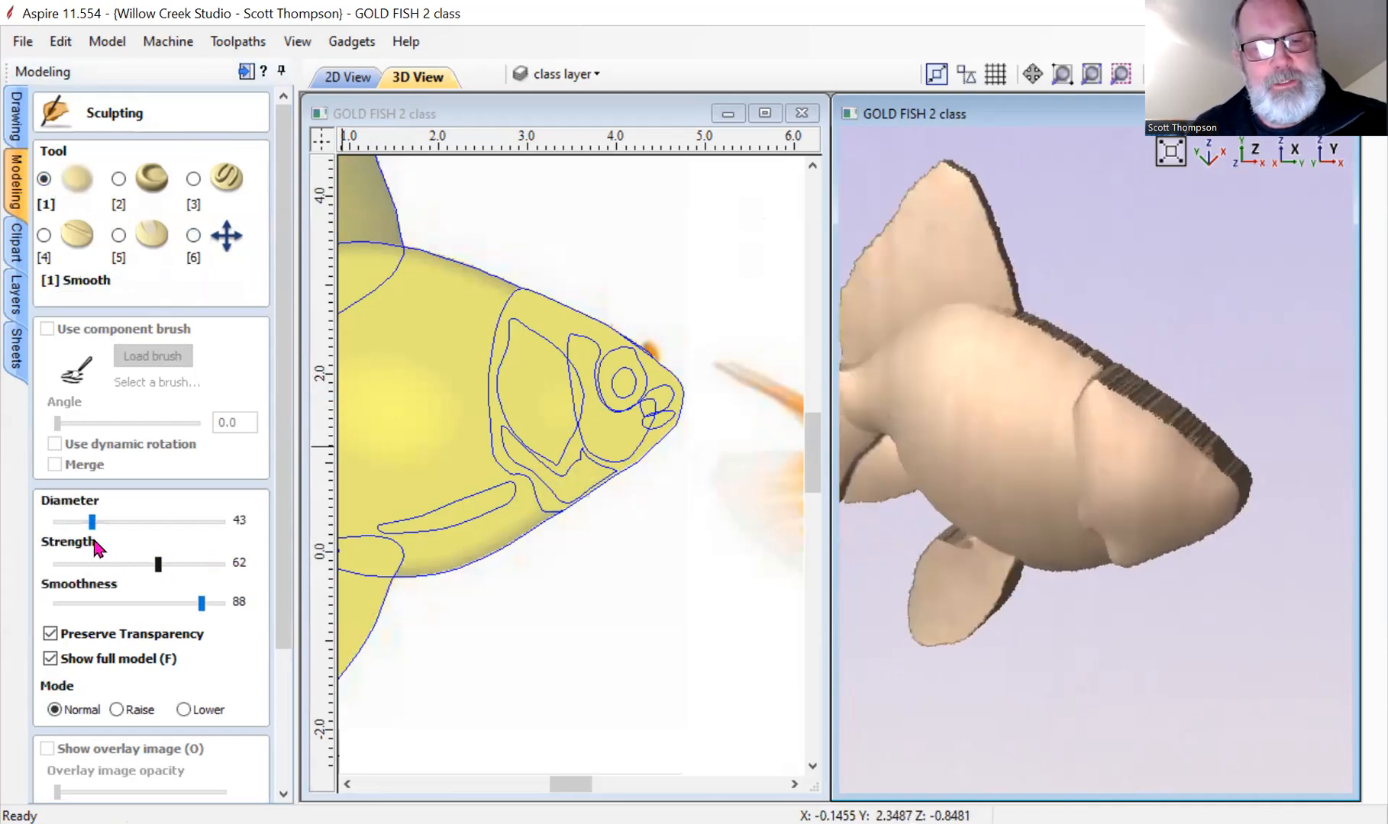
mouse_move(1122, 393)
left_mouse_down()
mouse_move(1106, 387)
mouse_move(1103, 402)
mouse_move(1100, 390)
left_mouse_up()
mouse_move(1168, 433)
left_mouse_down()
mouse_move(1125, 403)
mouse_move(1213, 487)
left_mouse_up()
mouse_move(1105, 412)
left_mouse_down()
mouse_move(1072, 421)
mouse_move(1089, 393)
mouse_move(1079, 416)
mouse_move(1069, 372)
mouse_move(1122, 378)
left_mouse_up()
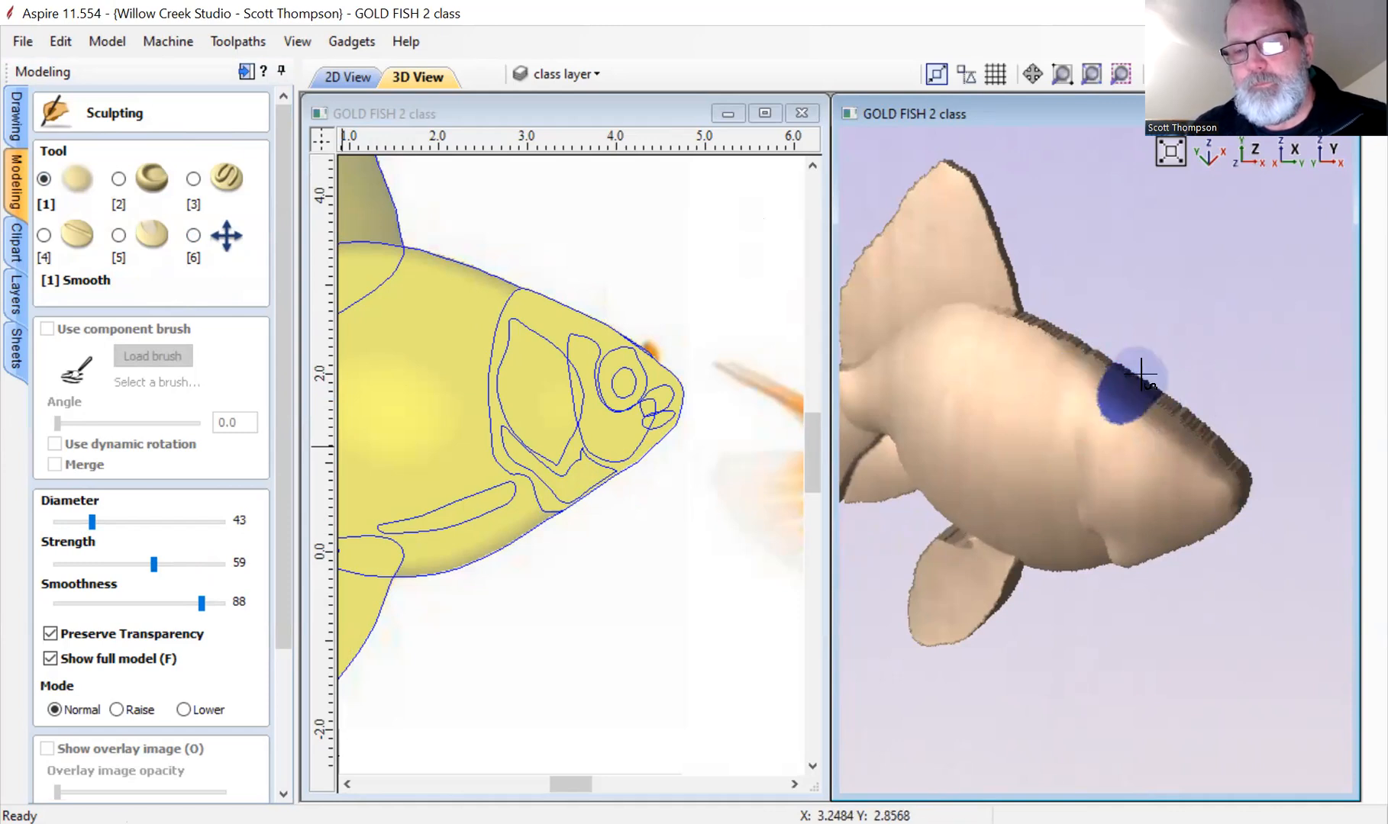
Enlarge the Smooth brush to diameter 67 and soften the head seam and the joints of the lower fin, tail and dorsal fin.
left_click(208, 244)
left_click_drag(992, 264, 1130, 234)
left_click_drag(963, 371, 1047, 425)
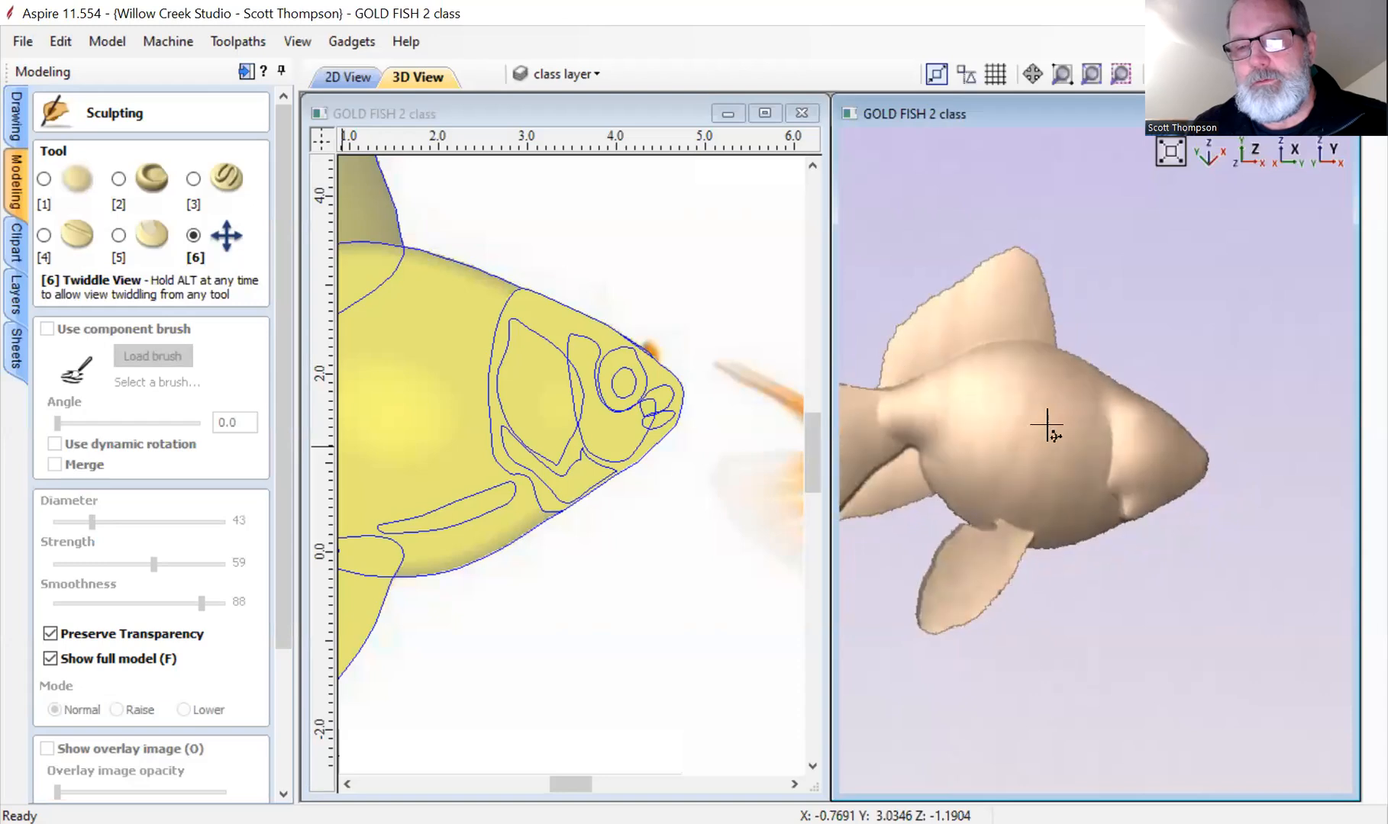
left_click(55, 183)
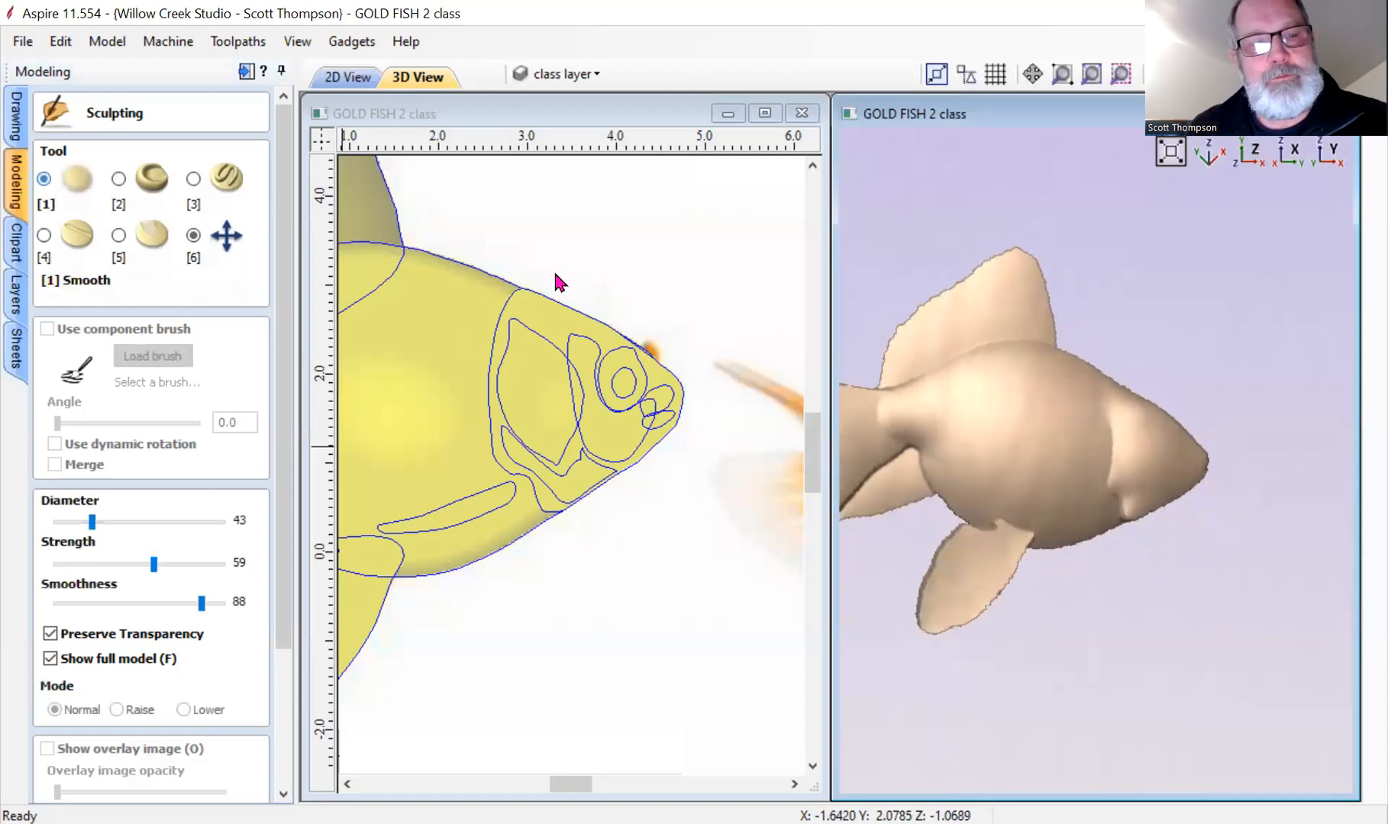
scroll(1148, 435, "up", 5)
mouse_move(1145, 432)
left_mouse_down()
mouse_move(1135, 419)
mouse_move(1141, 490)
mouse_move(1167, 492)
left_mouse_up()
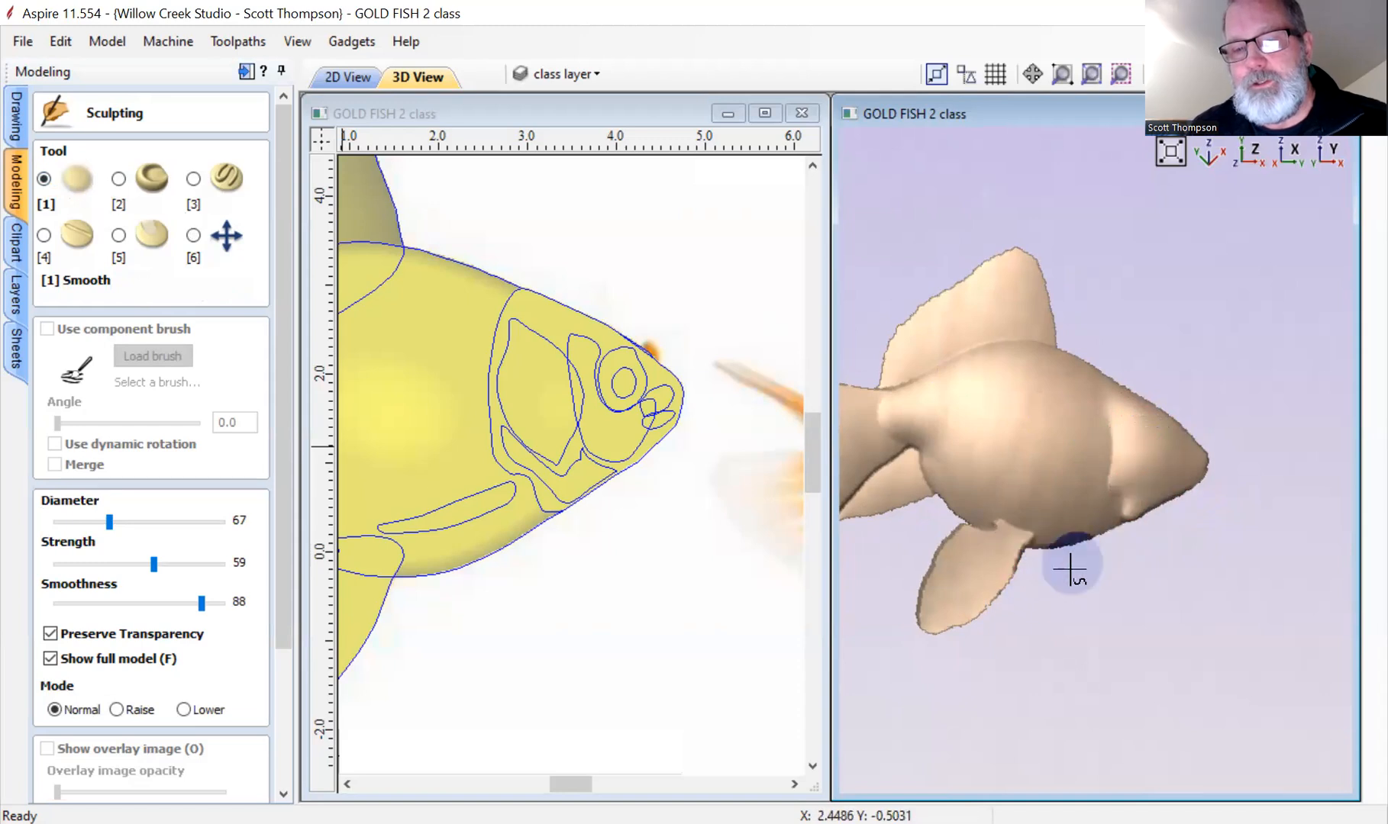
left_click_drag(985, 538, 915, 450)
left_click_drag(890, 396, 898, 366)
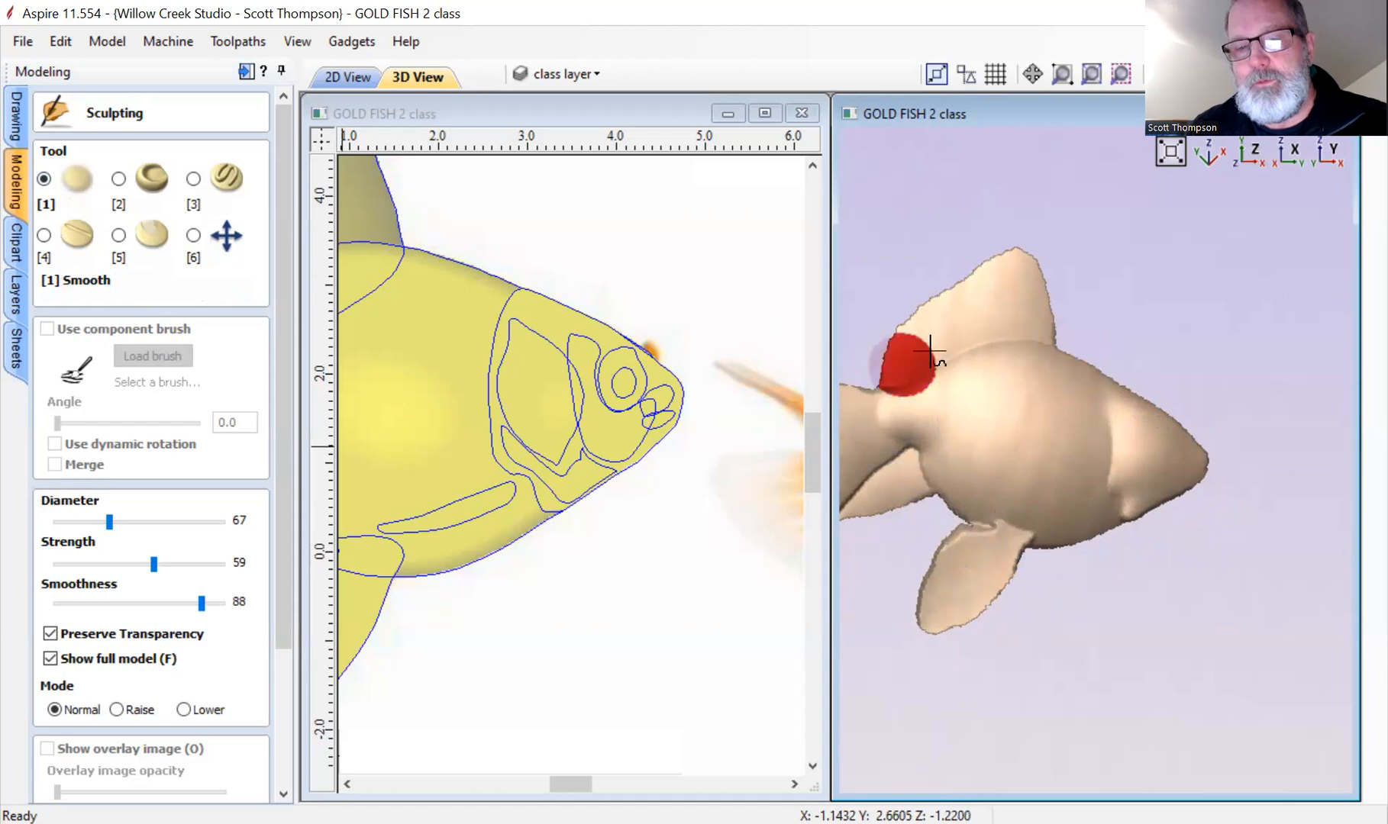
mouse_move(1054, 328)
left_mouse_down()
mouse_move(1031, 244)
mouse_move(905, 319)
mouse_move(885, 374)
left_mouse_up()
mouse_move(1125, 441)
left_mouse_down()
mouse_move(1175, 451)
mouse_move(1177, 488)
mouse_move(1122, 391)
left_mouse_up()
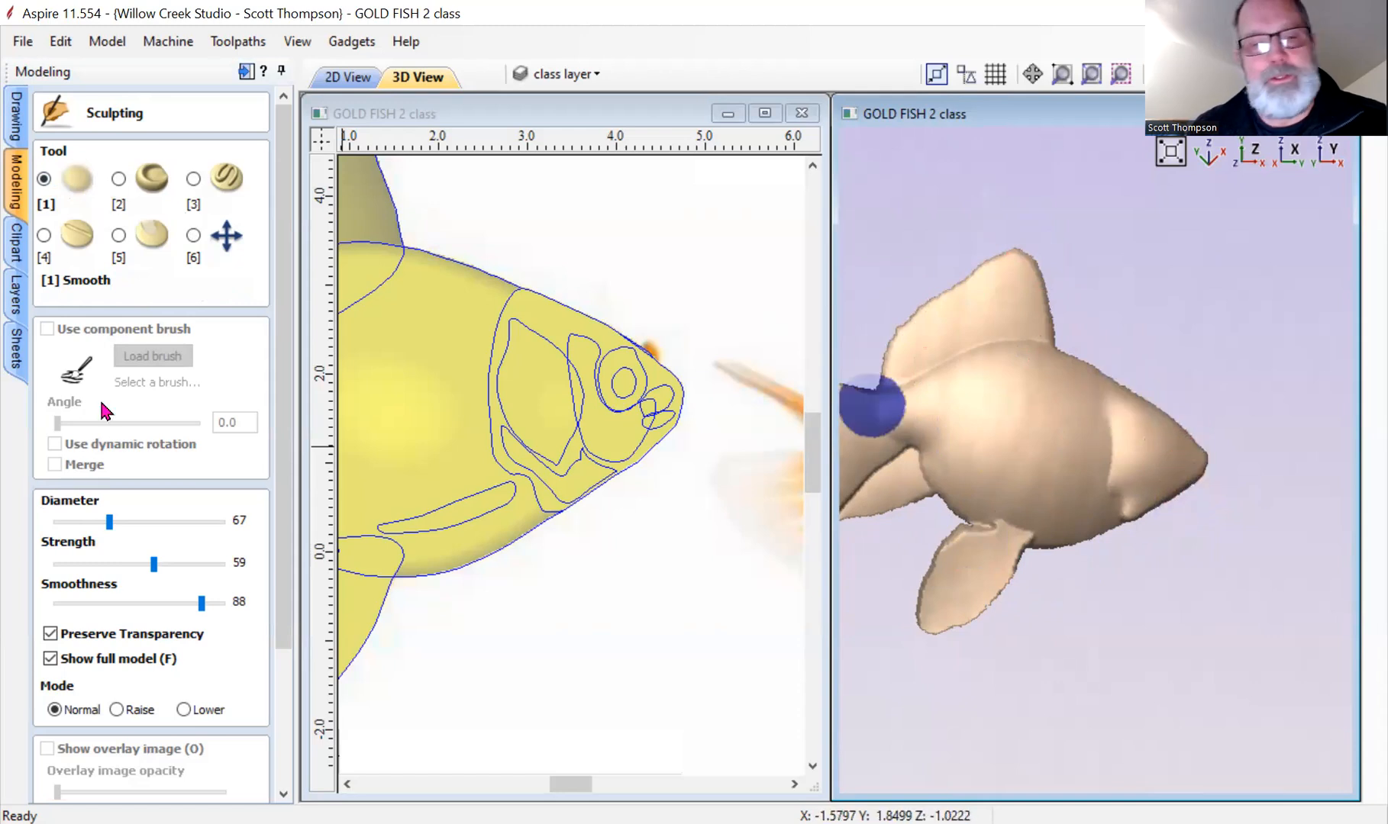
Check the smoothed fish and accept the sculpting changes on the base component.
left_click(195, 236)
left_click_drag(978, 437, 1142, 449)
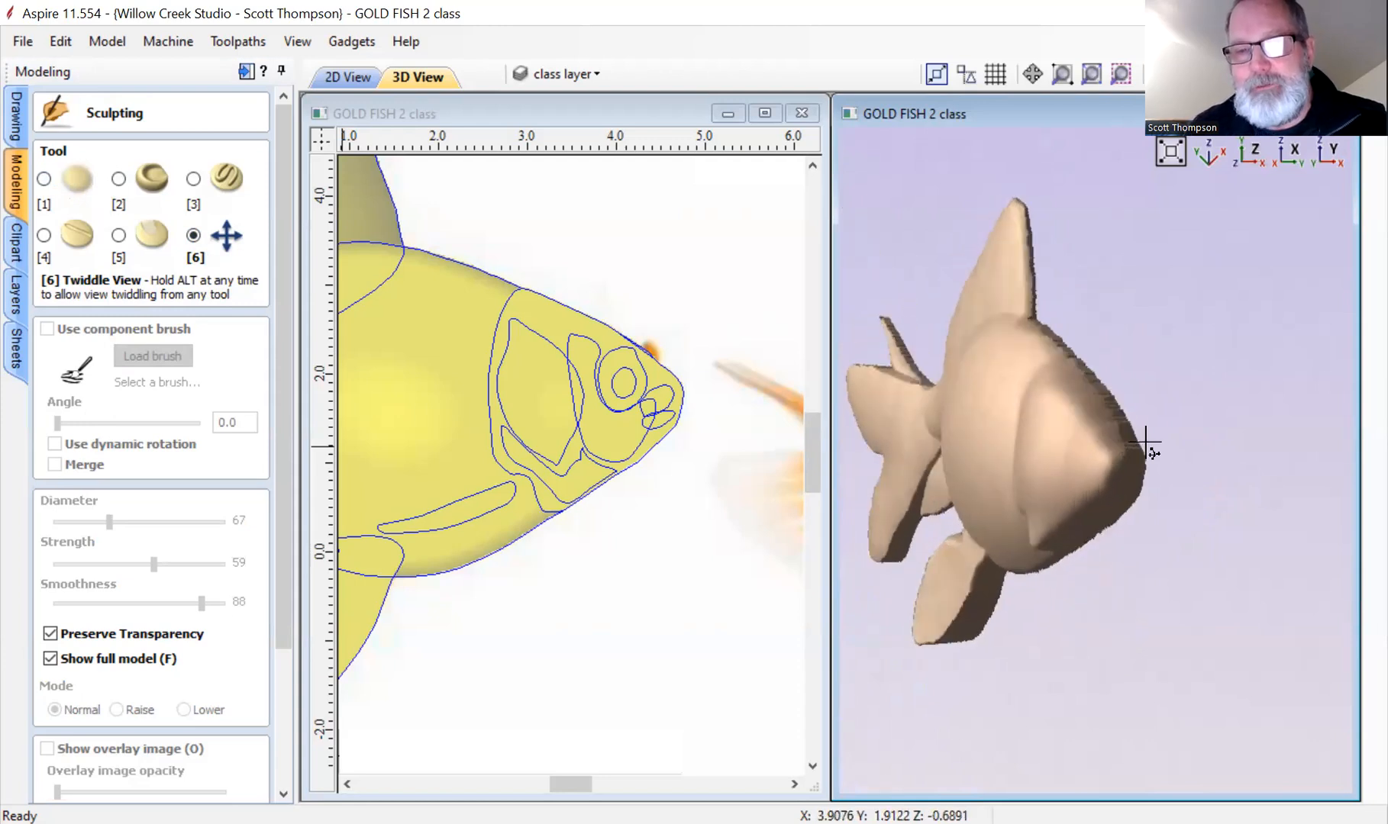
scroll(1143, 449, "up", 3)
scroll(291, 351, "down", 3)
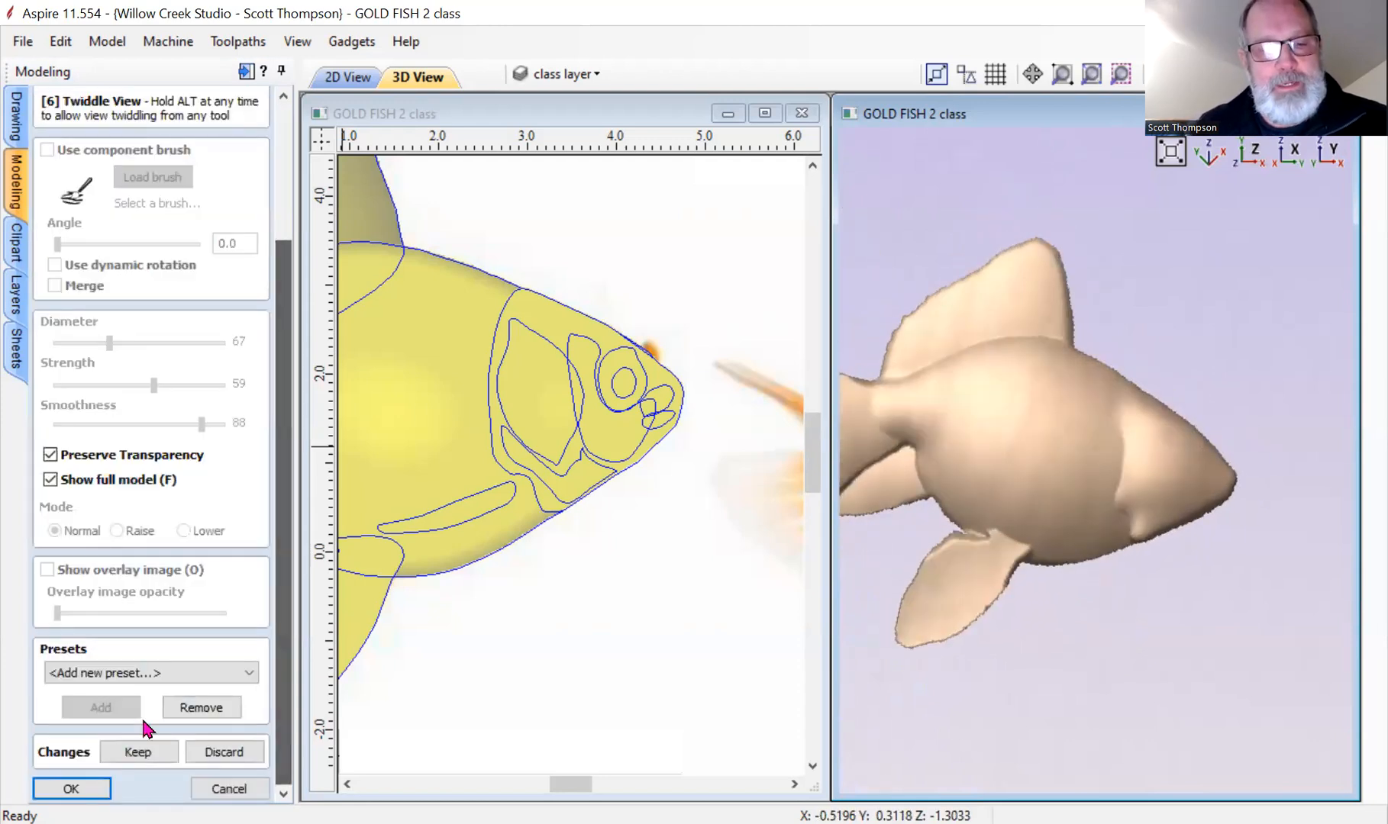
left_click(71, 788)
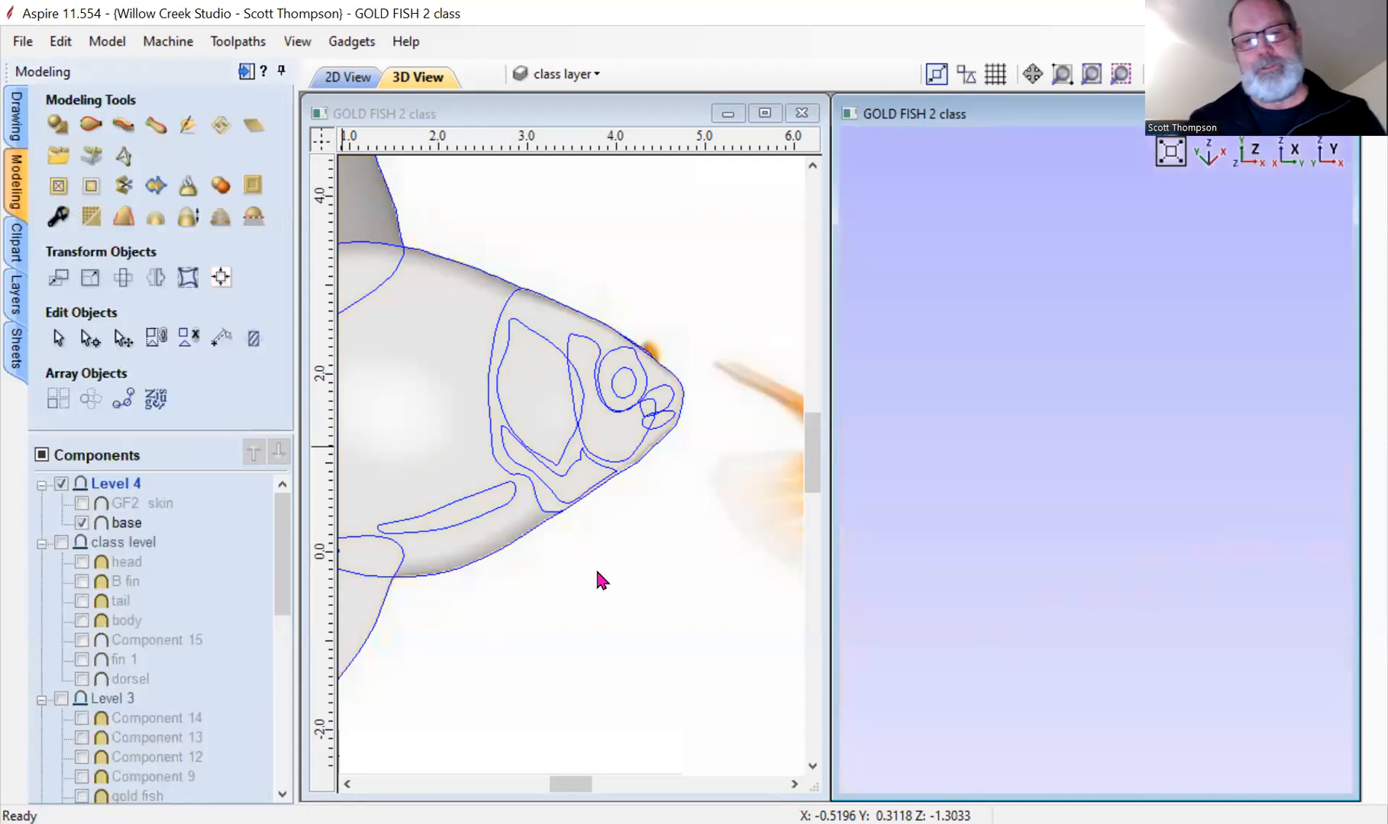
Create a rounded shape from the gill cover vector with a 9° angle, 0.015 inch base height and 0.015 inch exact final height.
scroll(617, 551, "down", 1)
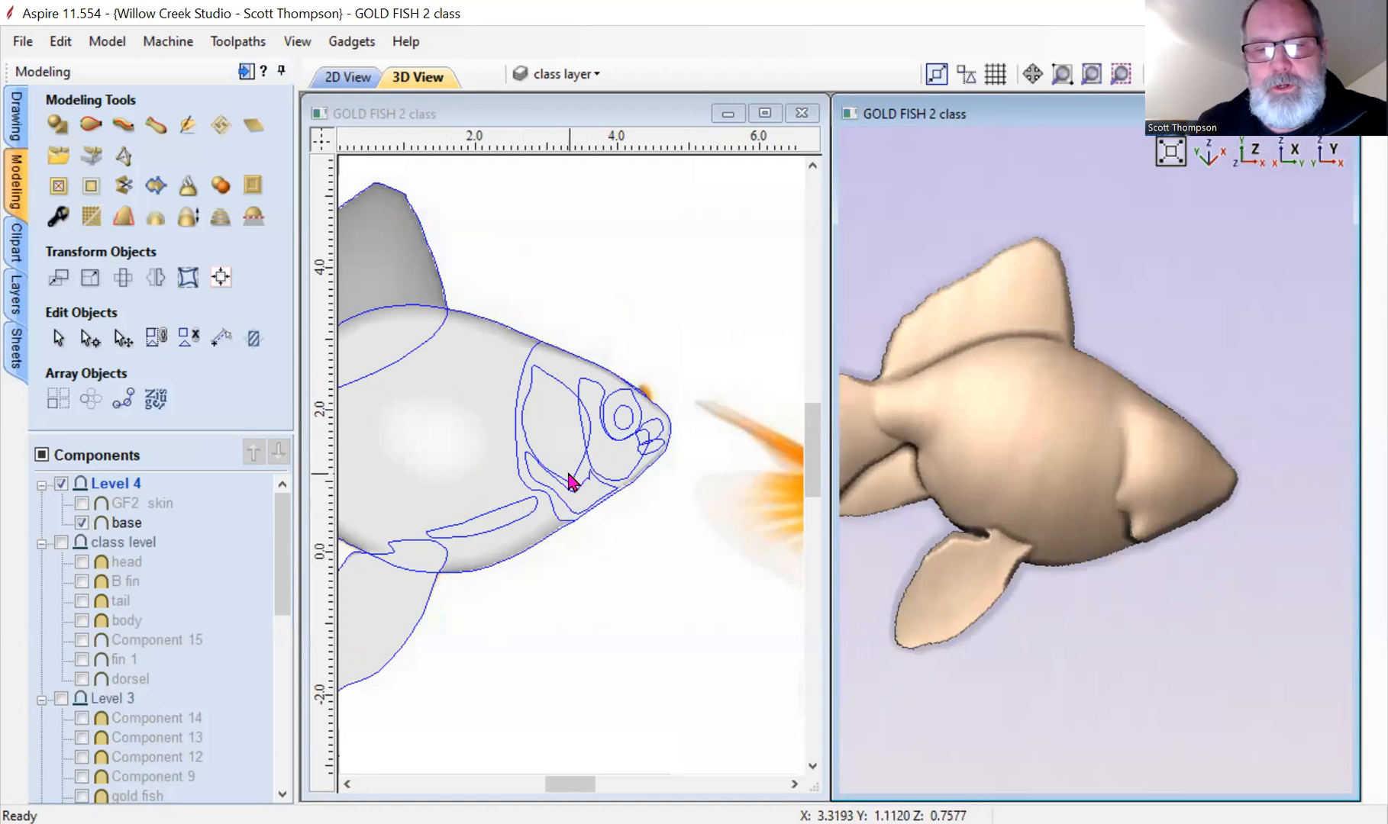
left_click(519, 452)
left_click(526, 444)
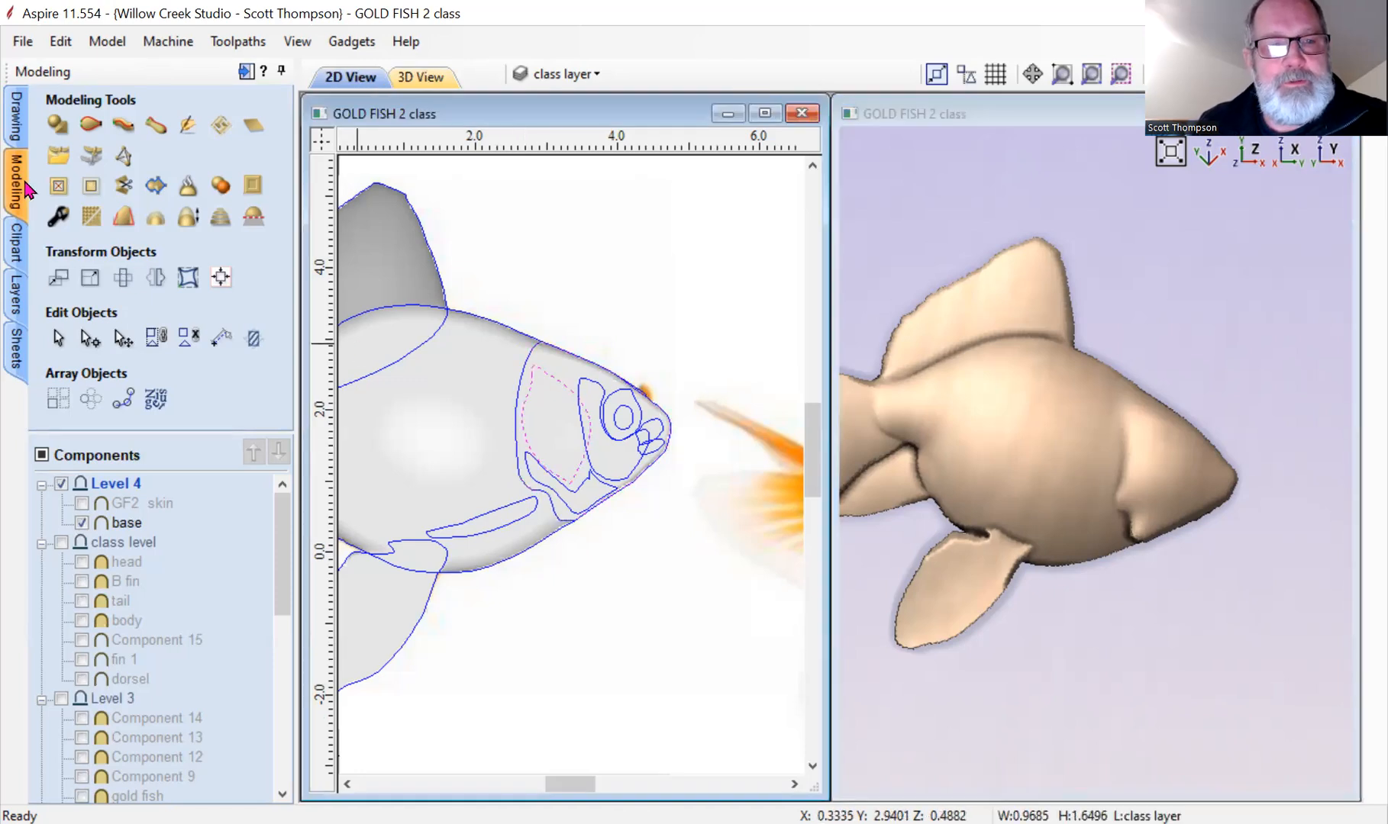
left_click(60, 124)
left_click_drag(174, 383, 152, 391)
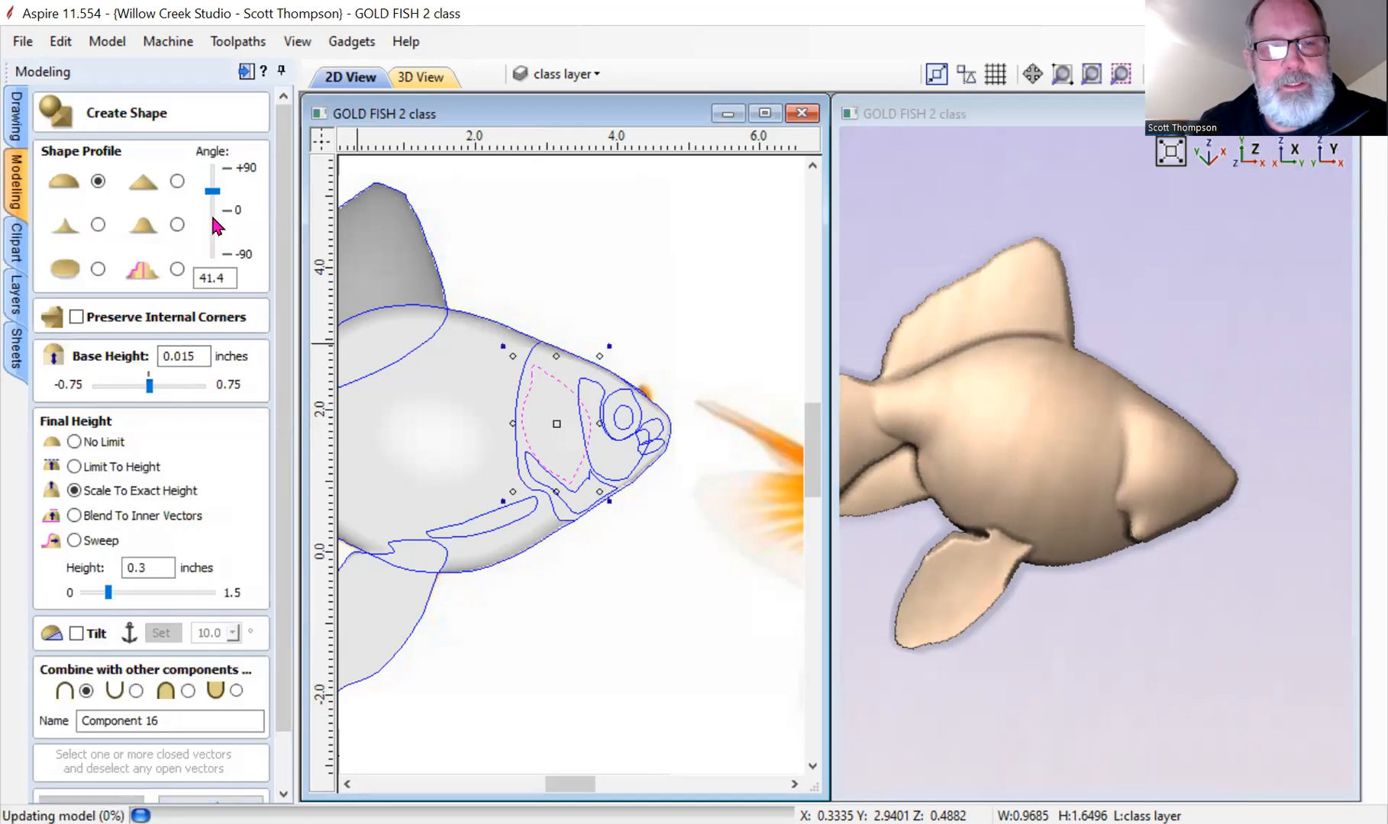
left_click_drag(212, 192, 213, 211)
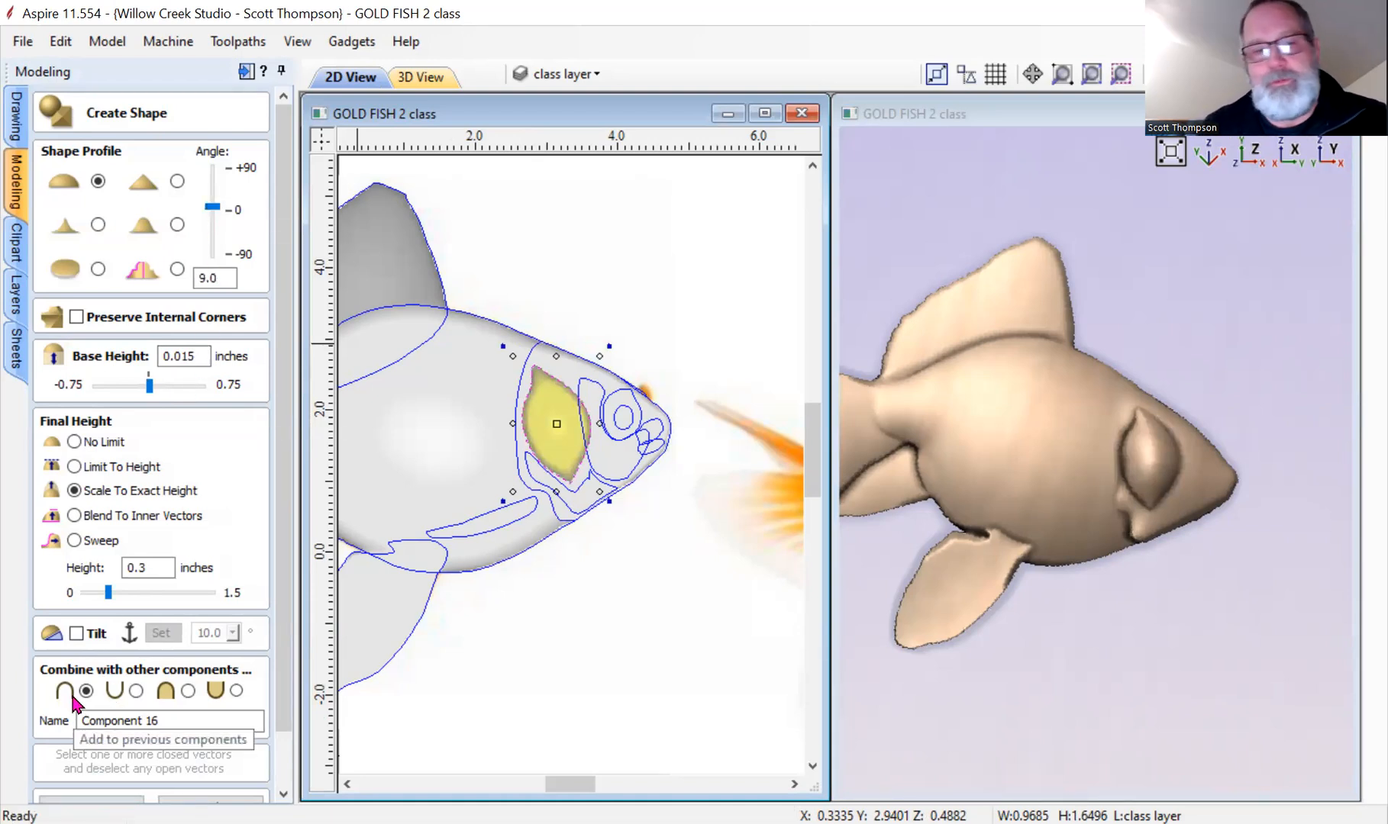
left_click_drag(108, 593, 96, 594)
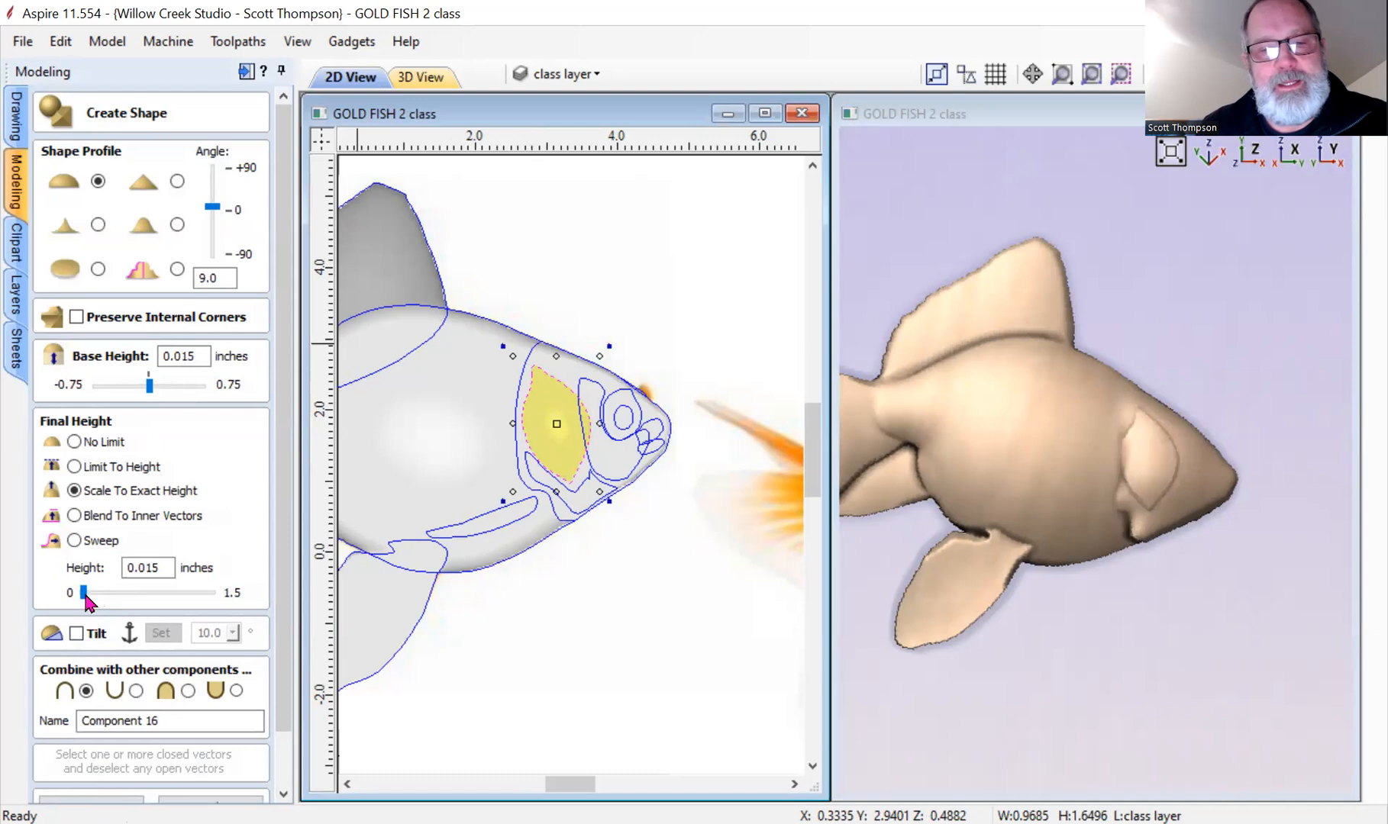
Tilt the gill cover shape by 4 degrees, setting the tilt direction from its front edge across to its rear edge.
left_click(78, 635)
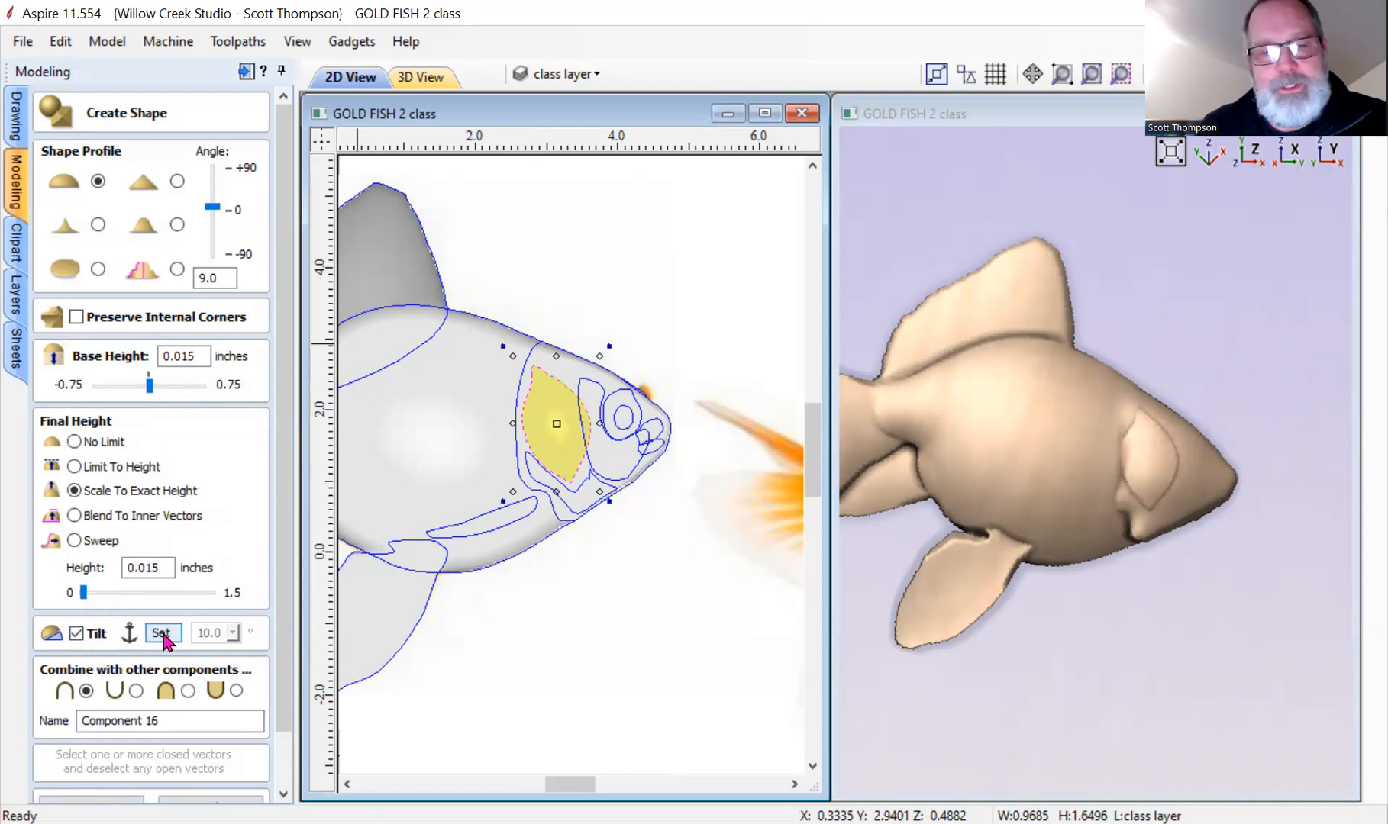
left_click(161, 634)
scroll(583, 442, "up", 2)
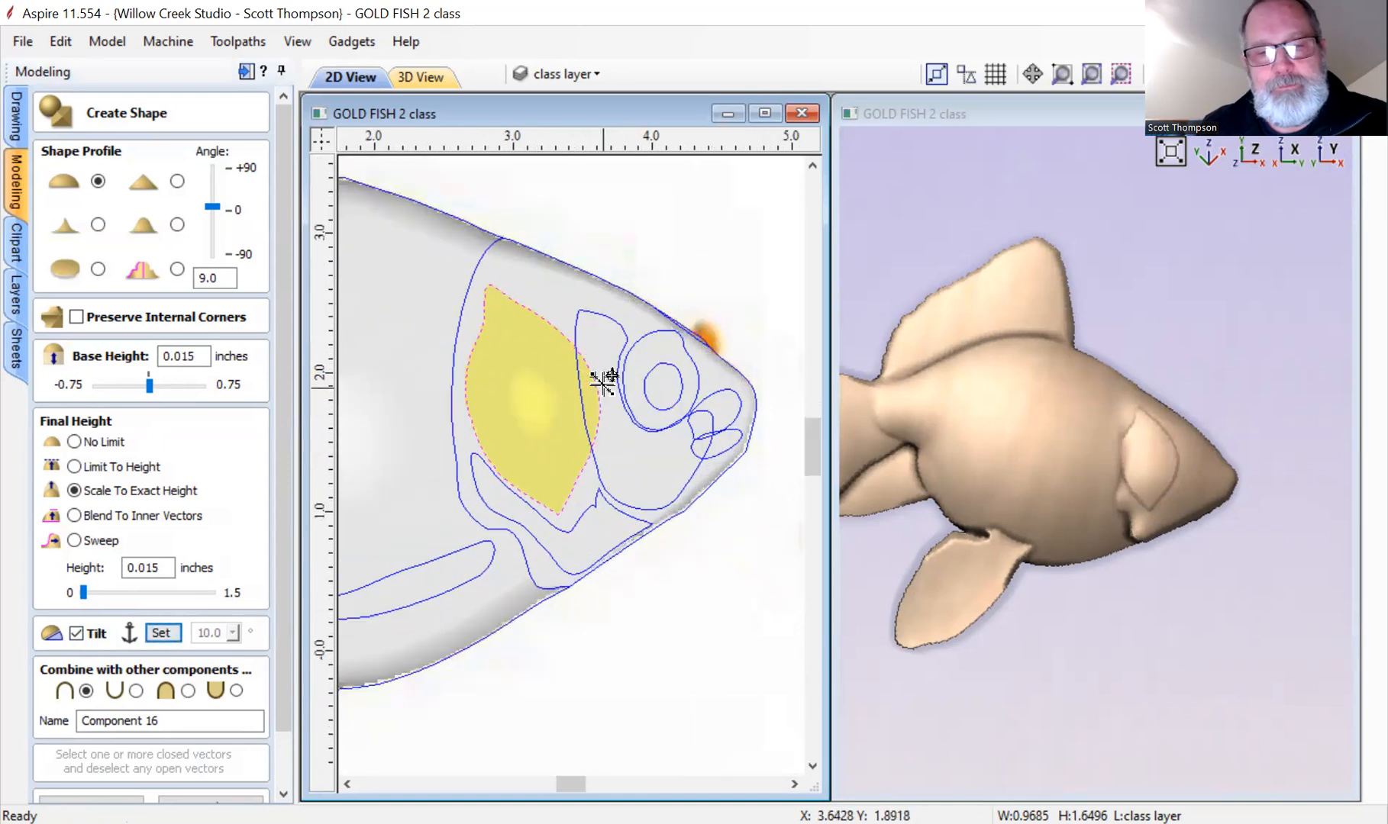
left_click(598, 381)
left_click(473, 404)
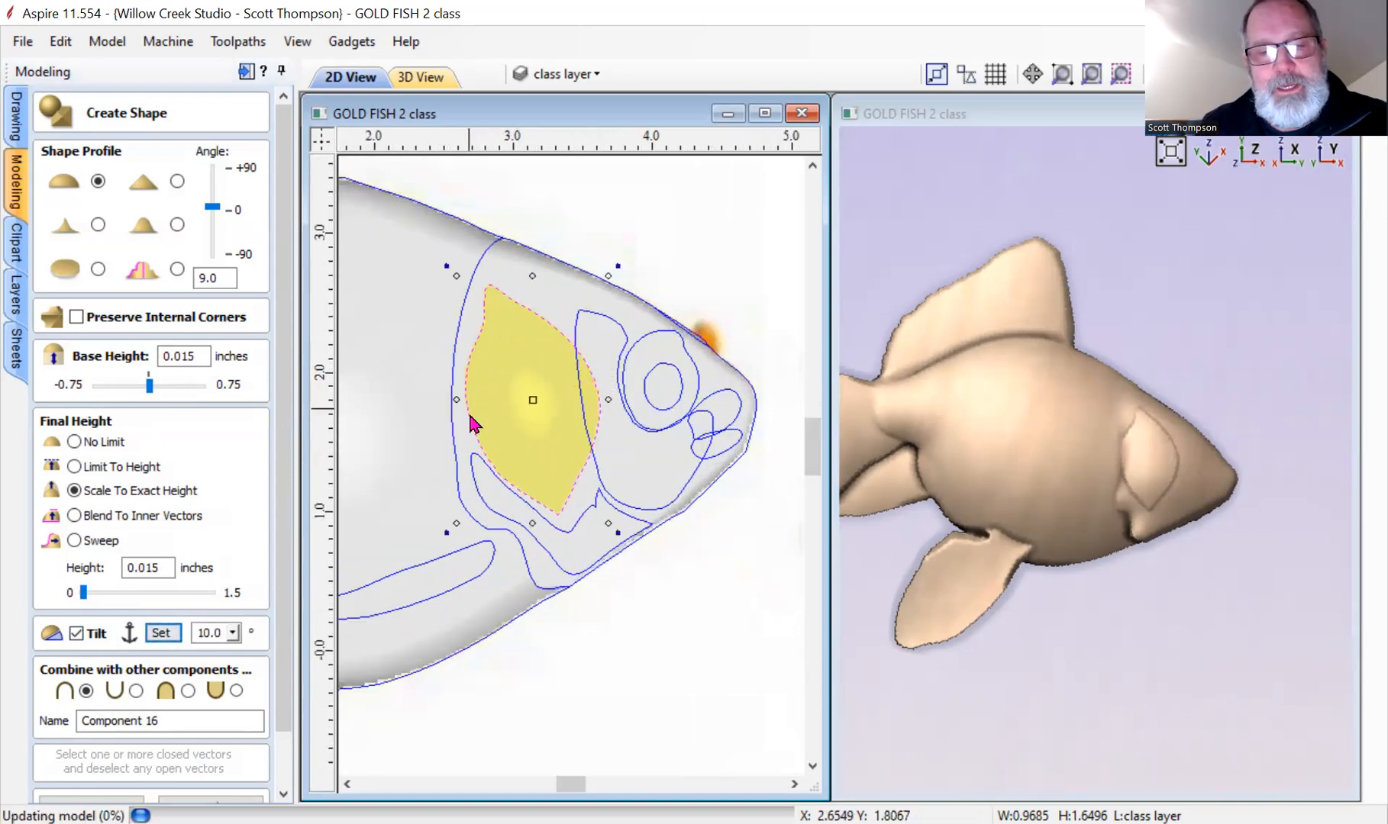
left_click_drag(1053, 471, 1027, 458)
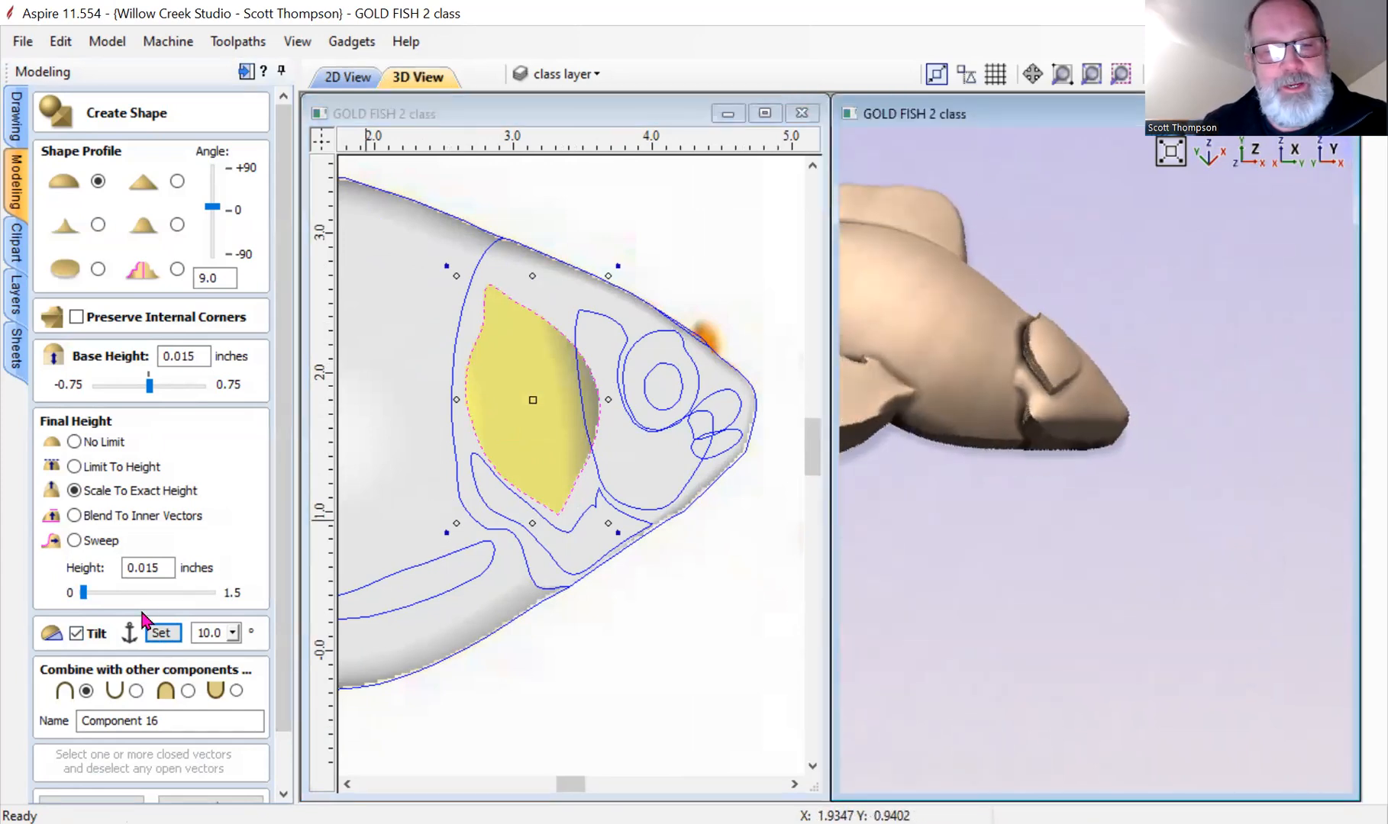
left_click(233, 633)
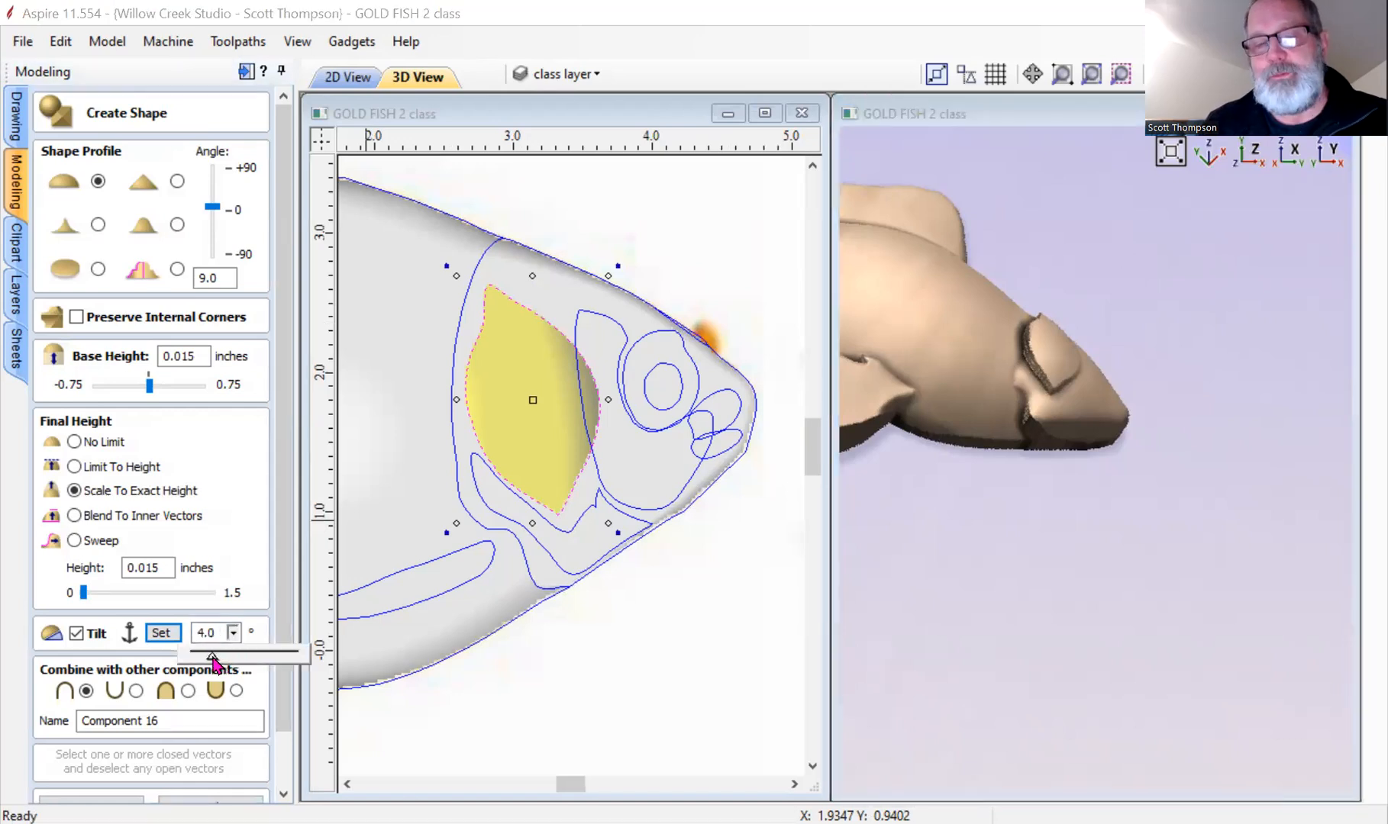
left_click(213, 656)
left_click_drag(968, 450, 1108, 364)
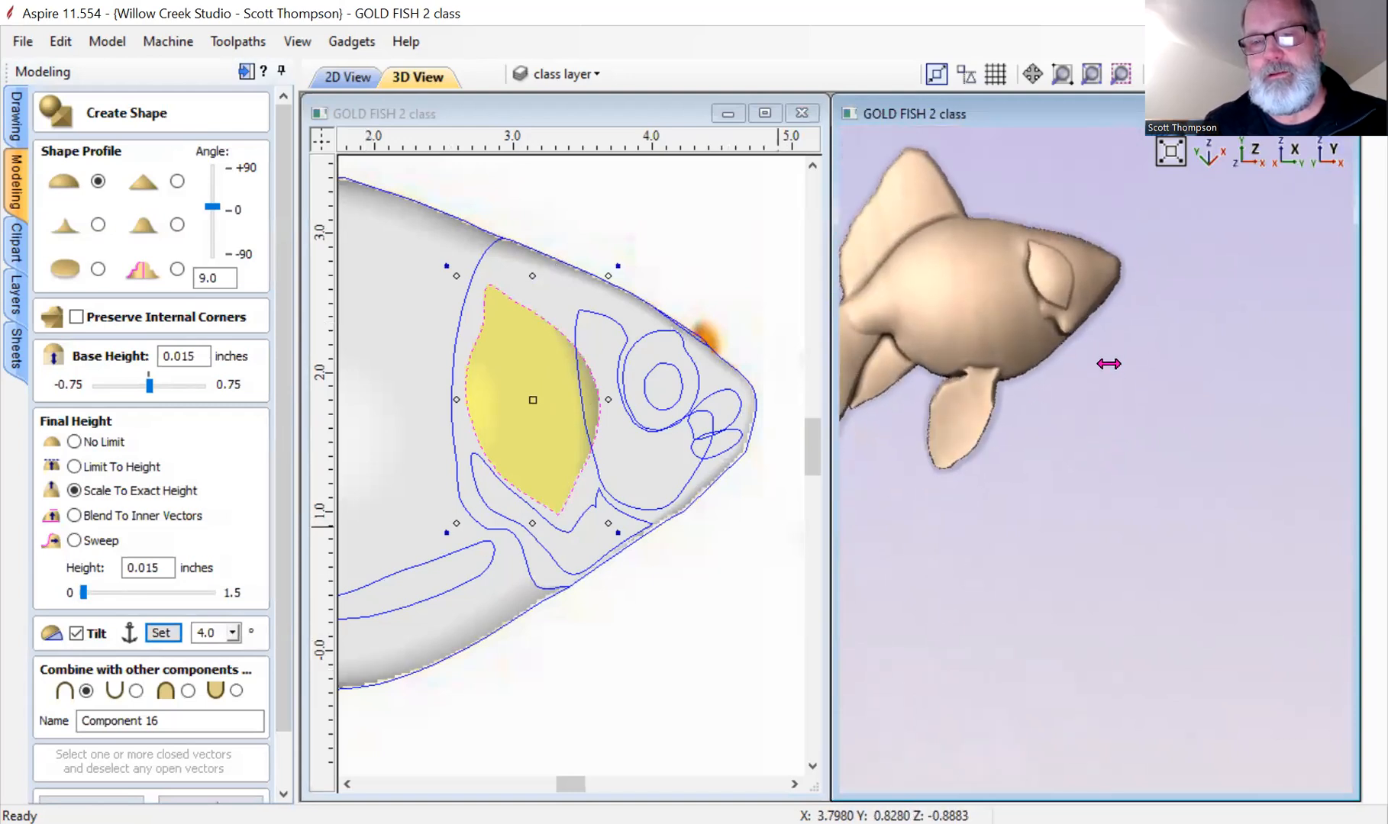
left_click_drag(917, 269, 931, 222)
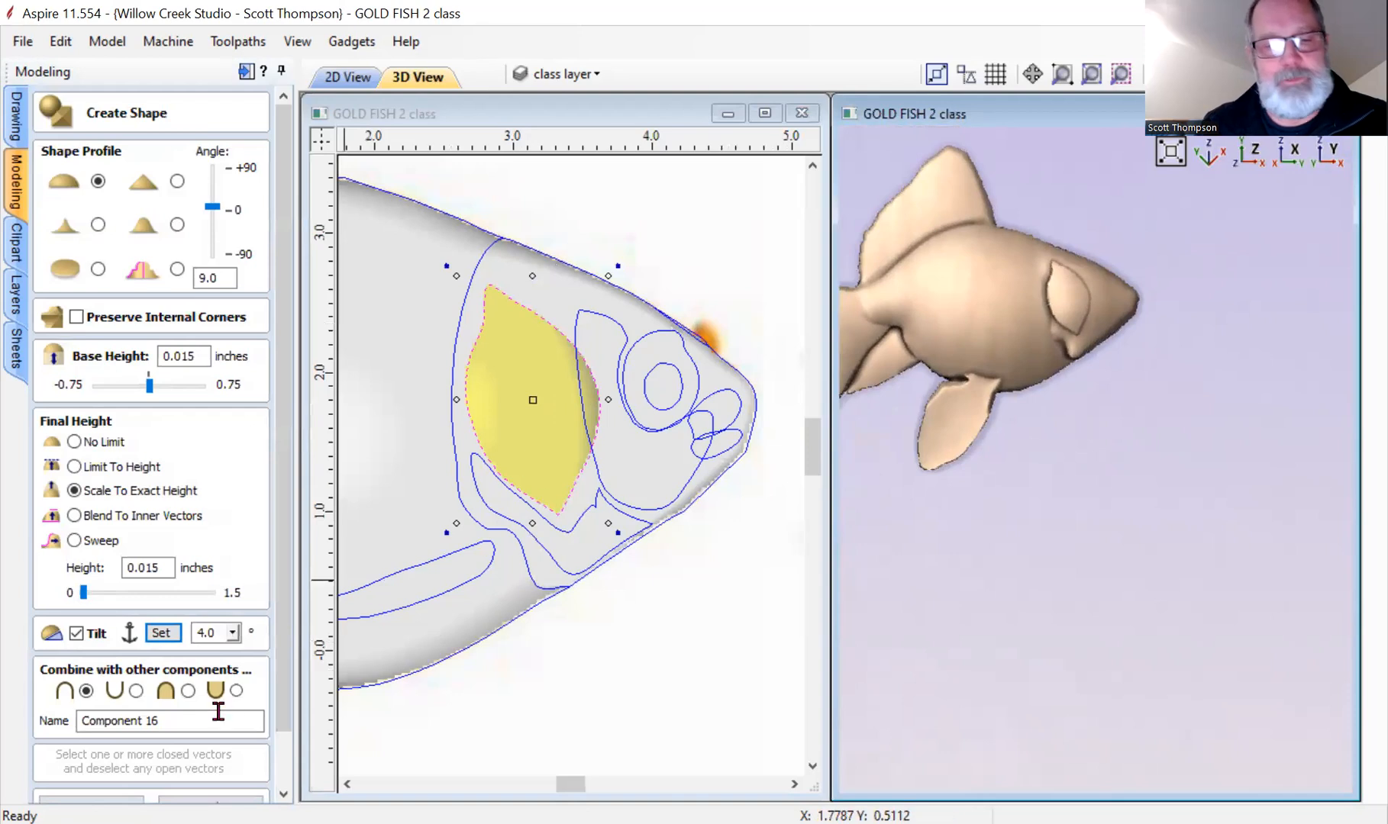
scroll(287, 548, "down", 2)
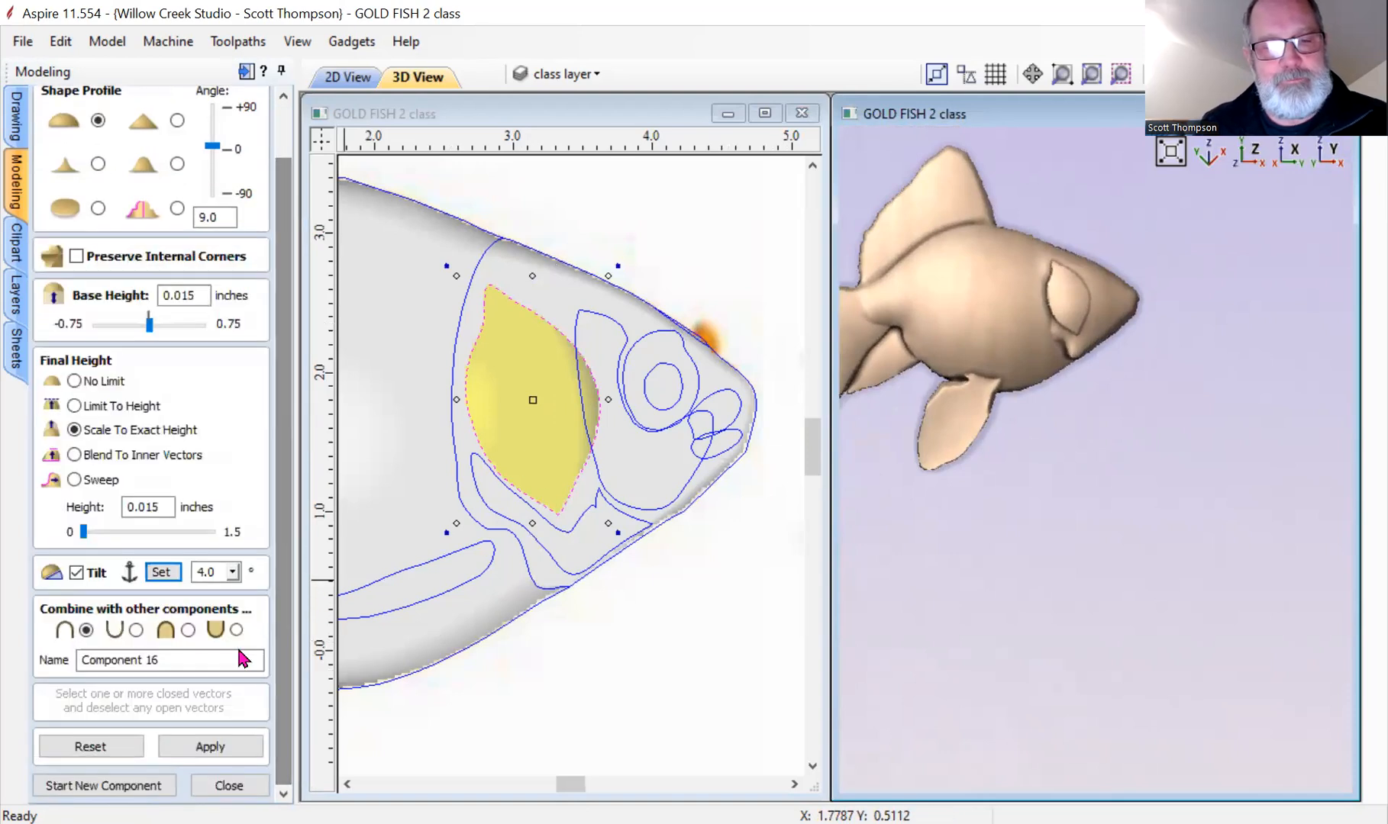
Name the tilted gill cover component g1 and finish it, ready for a new component.
left_click_drag(177, 656, 30, 665)
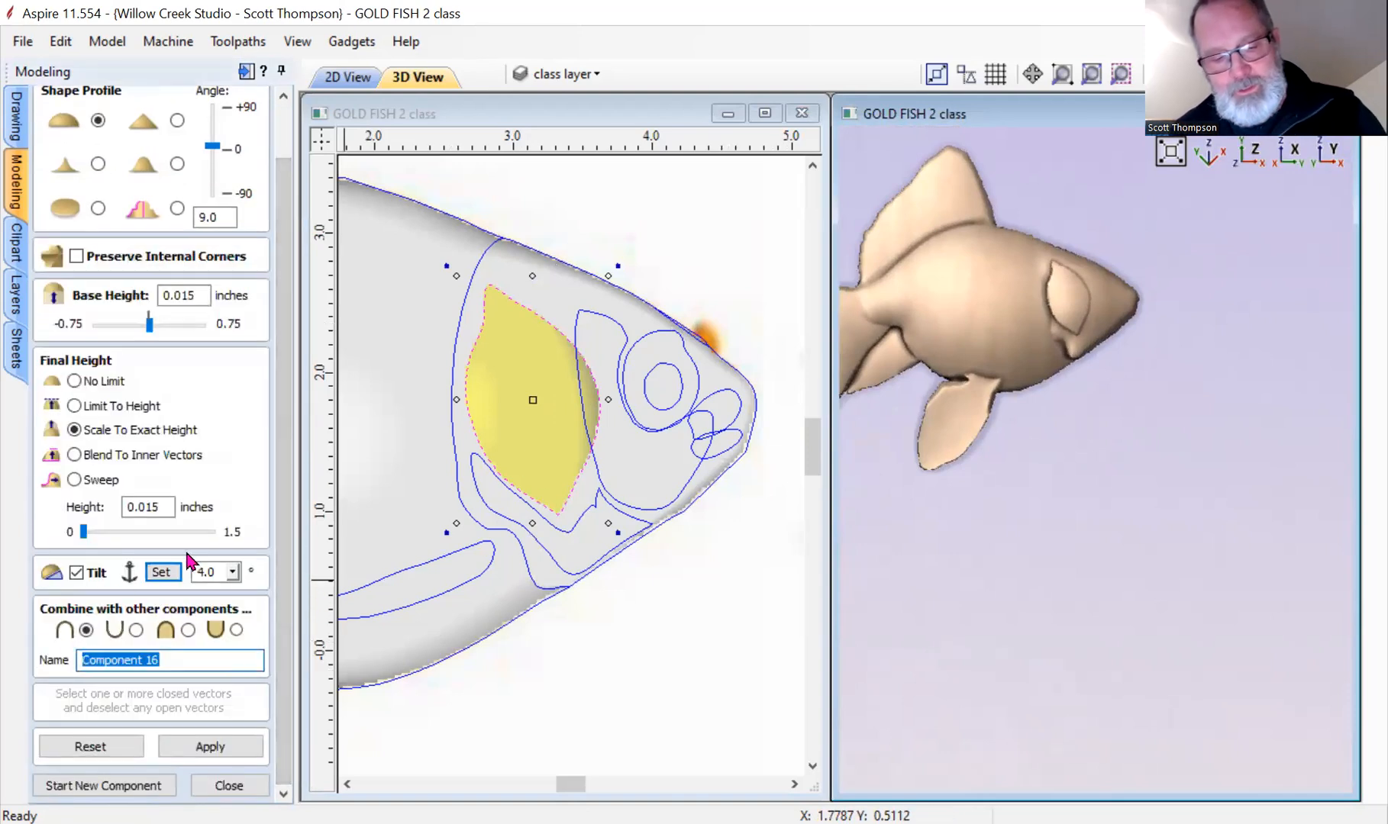
type("g1")
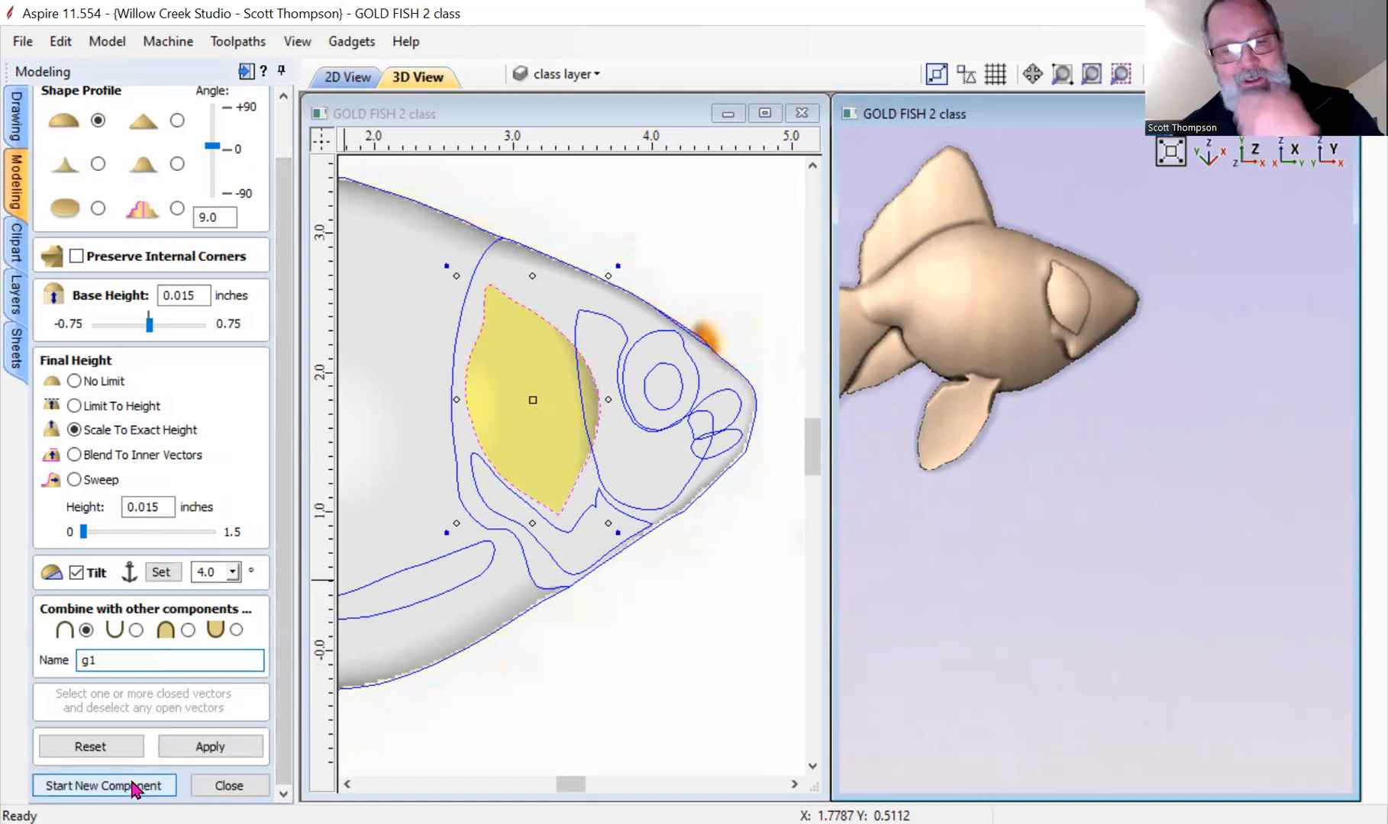
left_click(135, 786)
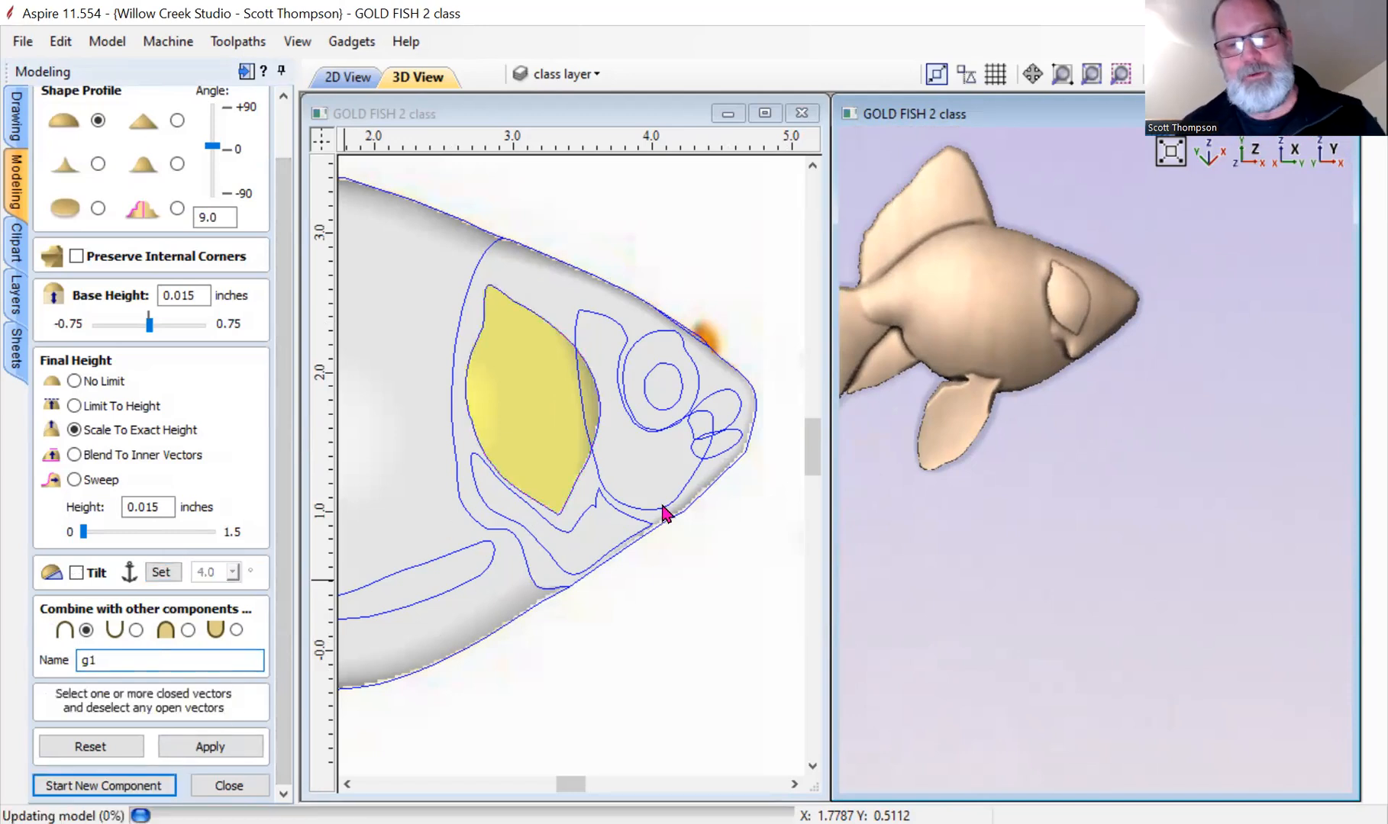
Create a rounded shape from the lower gill vector with a 9° angle, 0.015 inch base height and 0.045 inch exact final height.
left_click(582, 522)
left_click(238, 746)
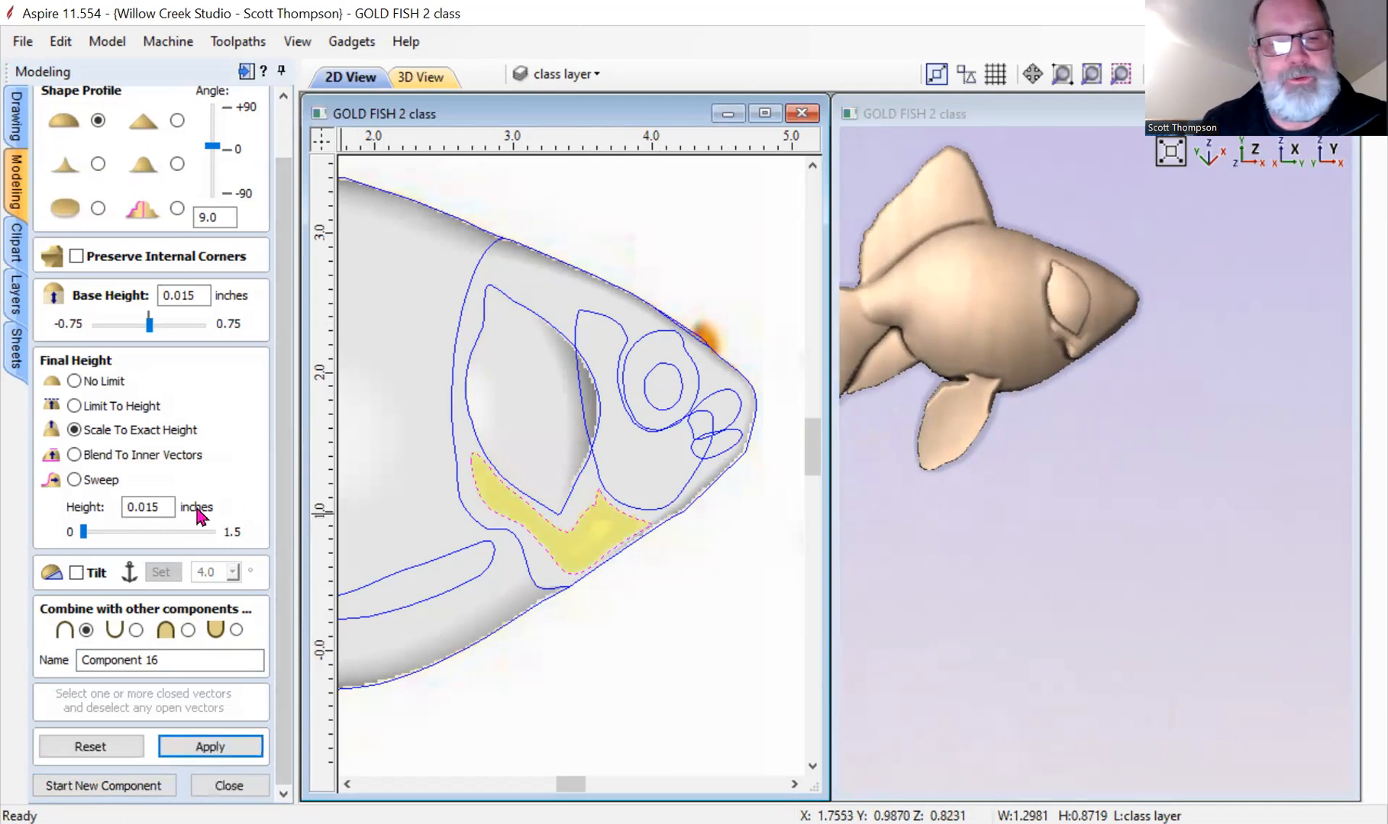
left_click(85, 534)
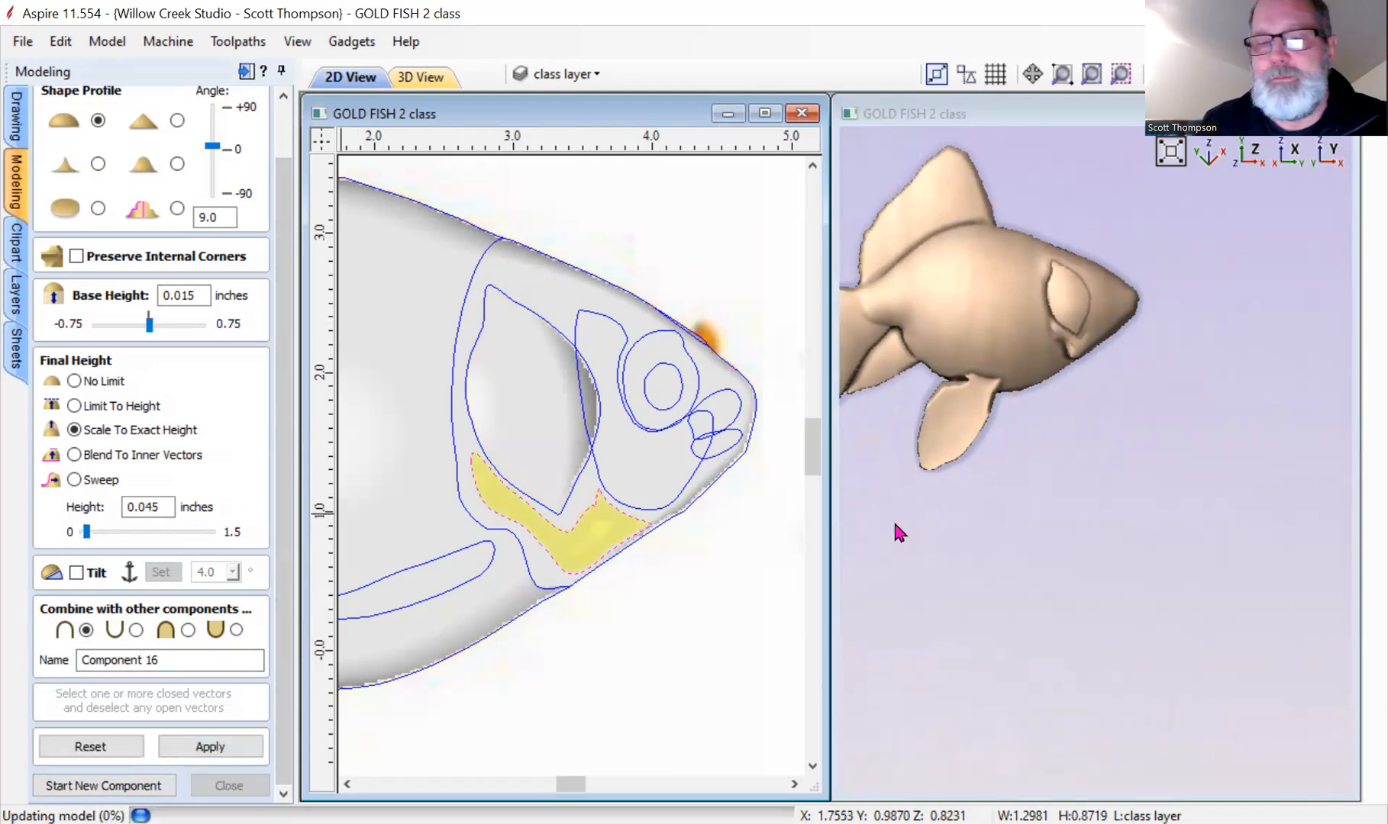
left_click_drag(1112, 363, 1068, 365)
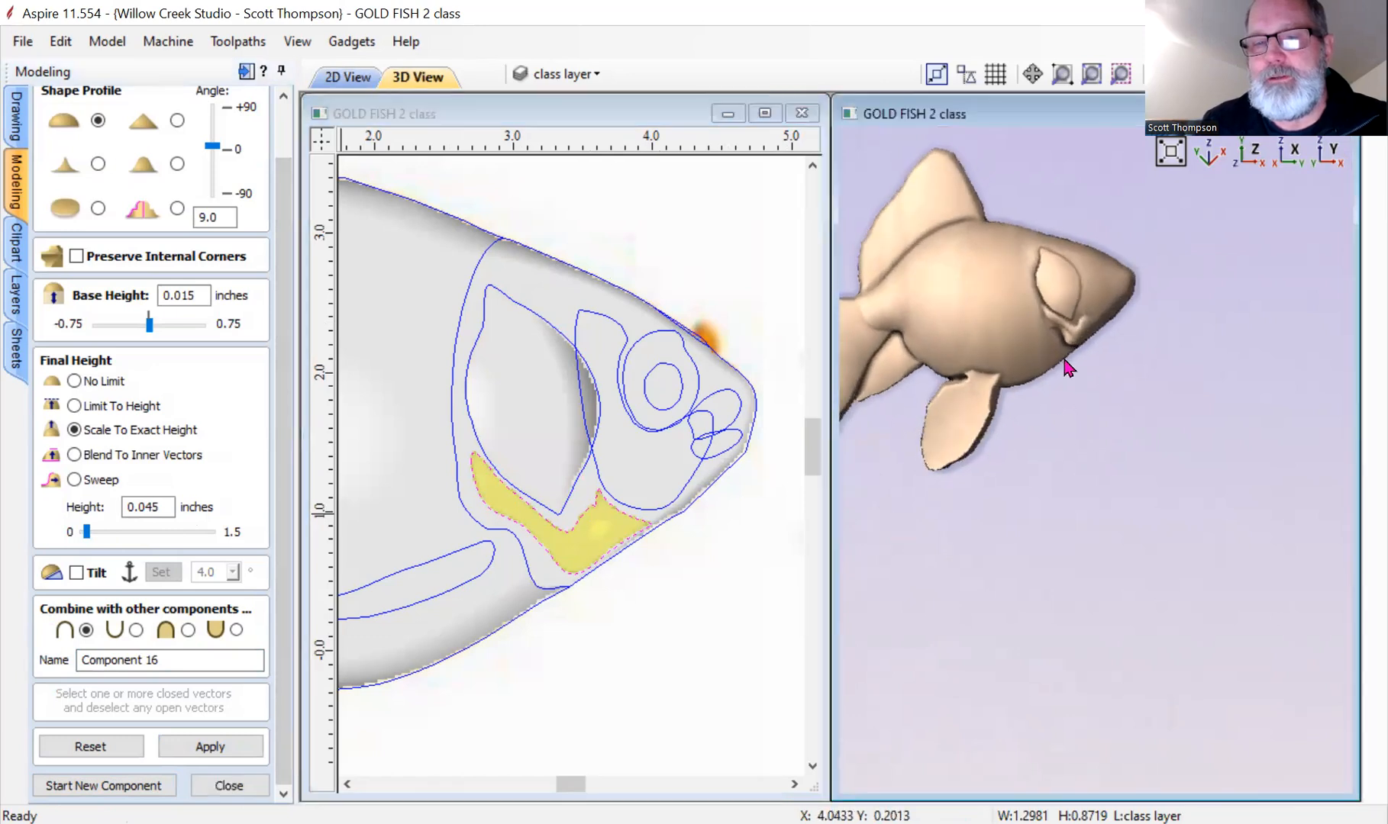
left_click(161, 786)
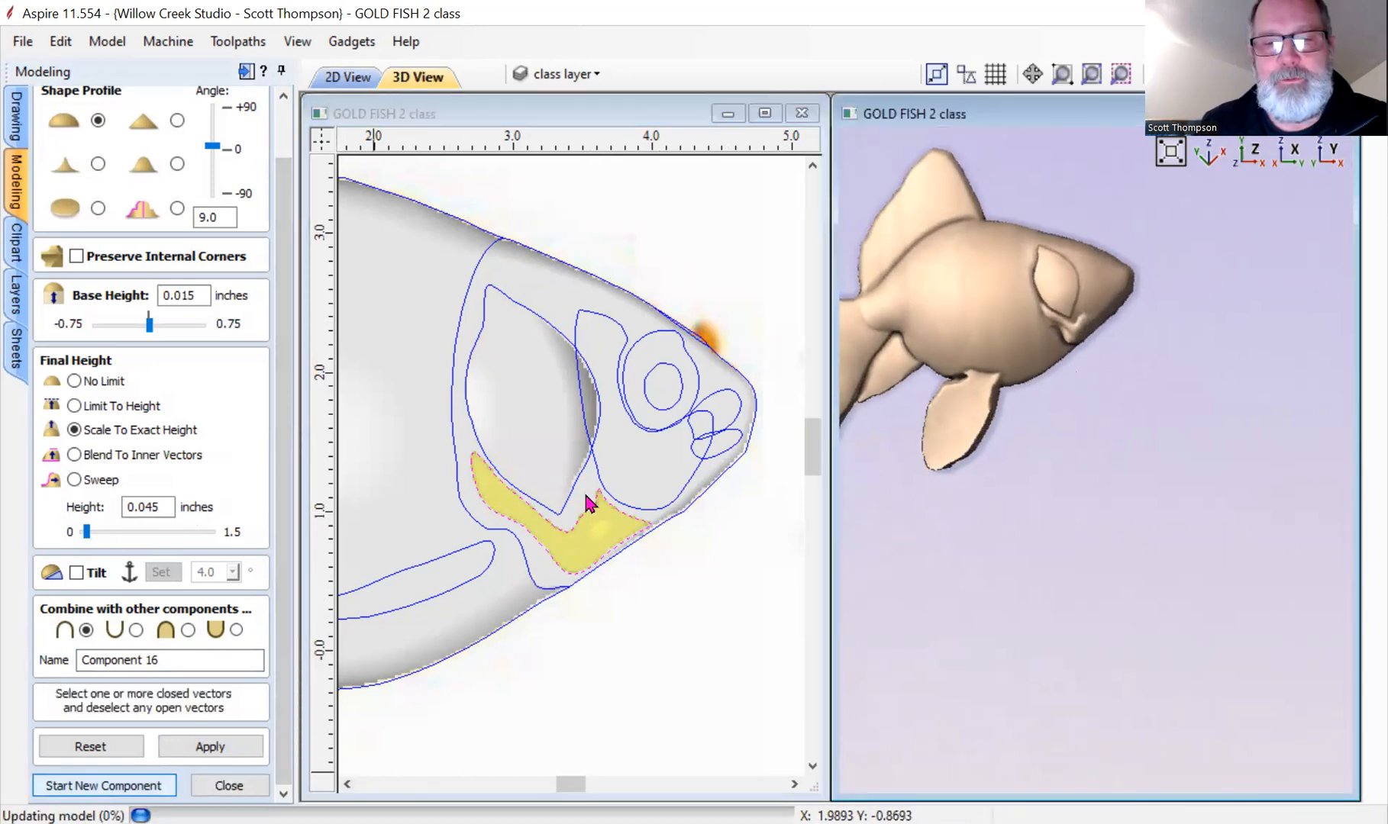
Create a rounded shape from the cheek vector curving below the eye, scaled to an exact final height of 0.06 inches.
left_click(597, 473)
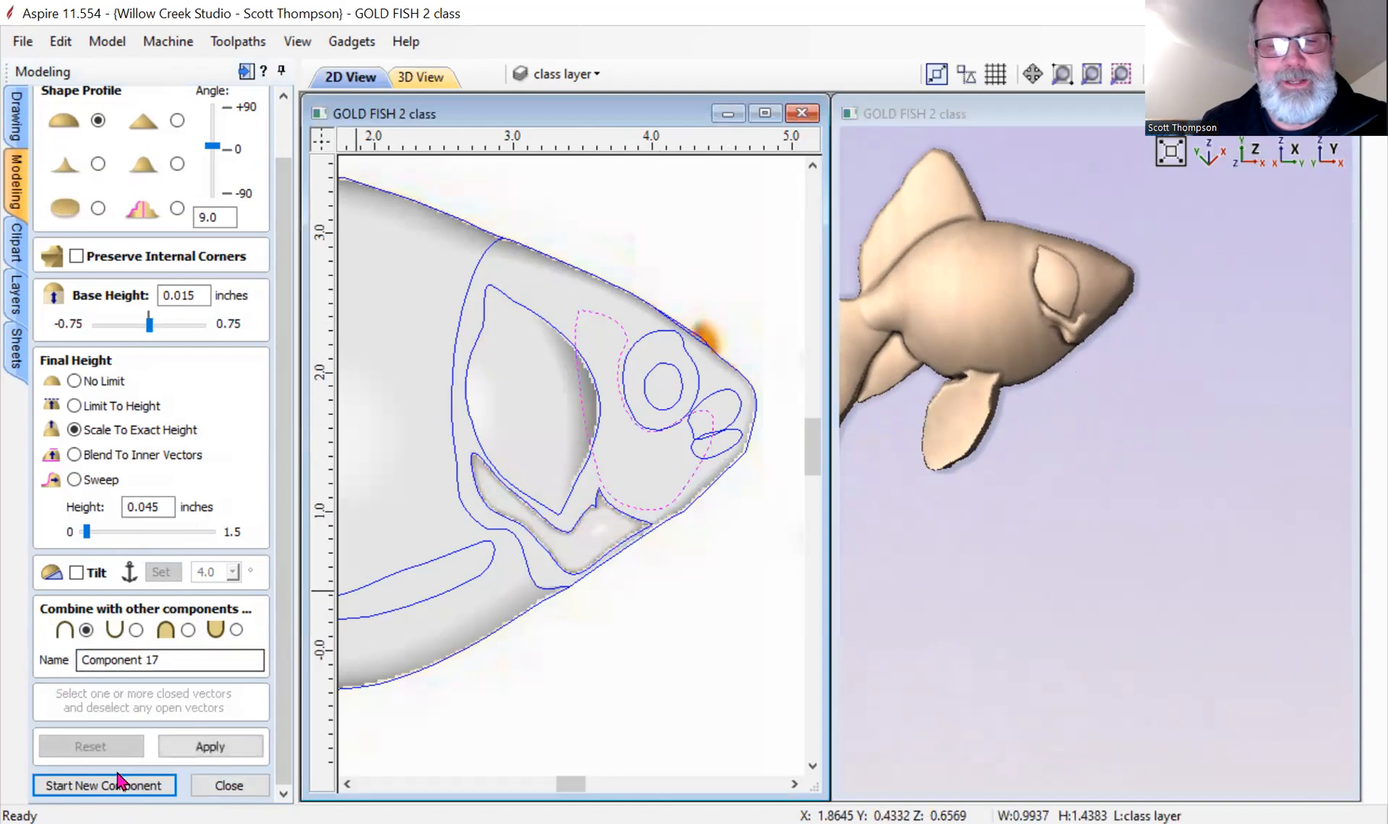
left_click(208, 748)
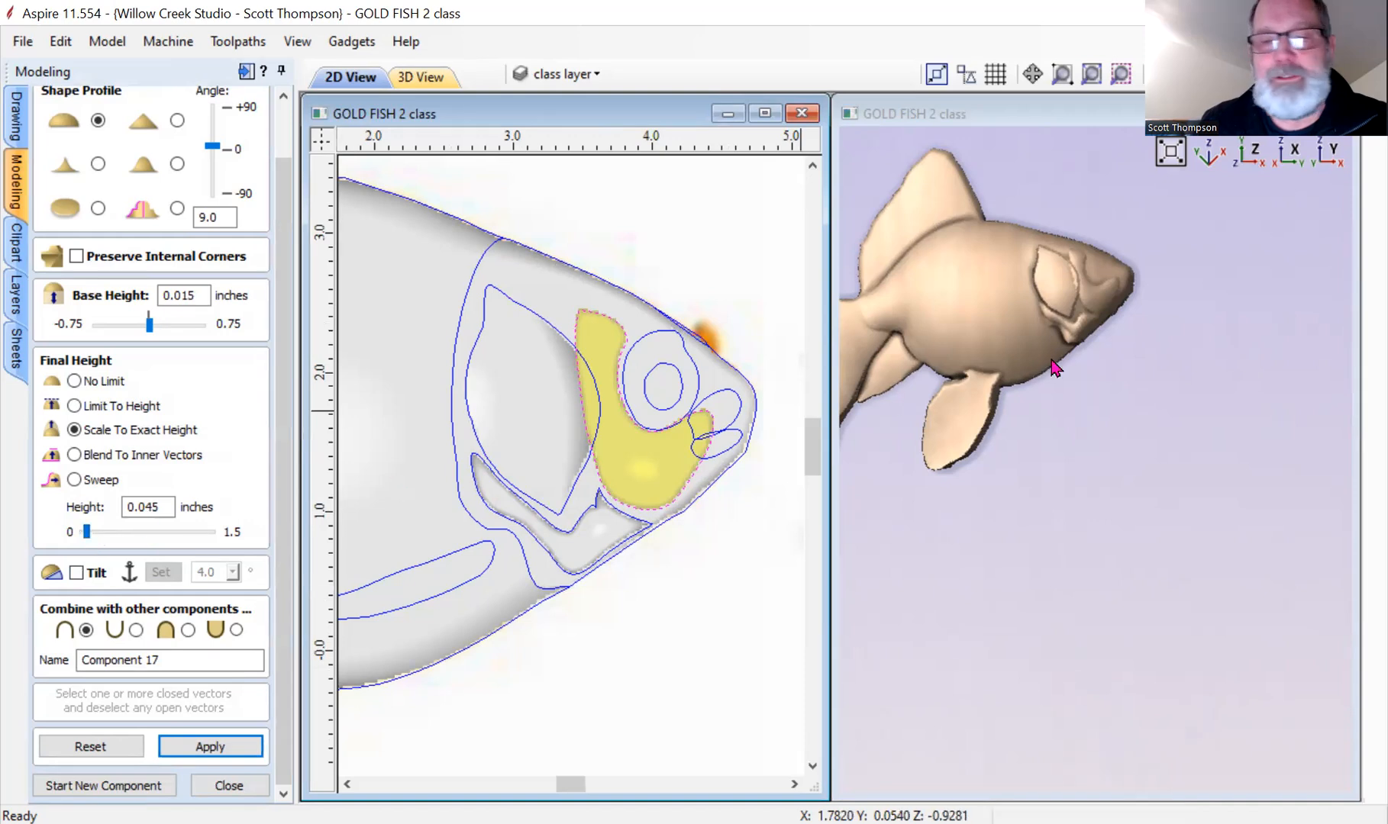
left_click_drag(95, 529, 90, 532)
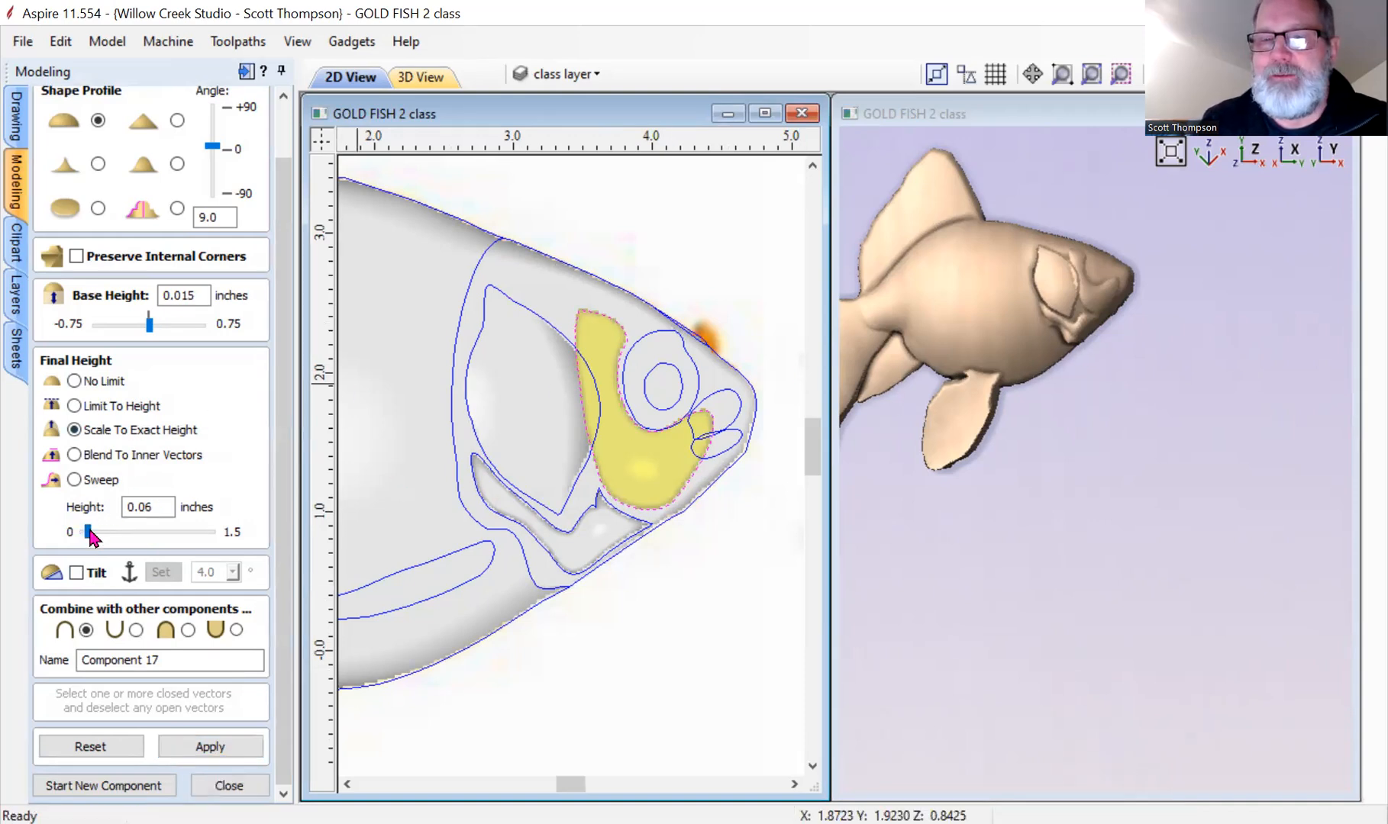
left_click(1081, 412)
scroll(1075, 275, "up", 5)
scroll(1075, 277, "down", 3)
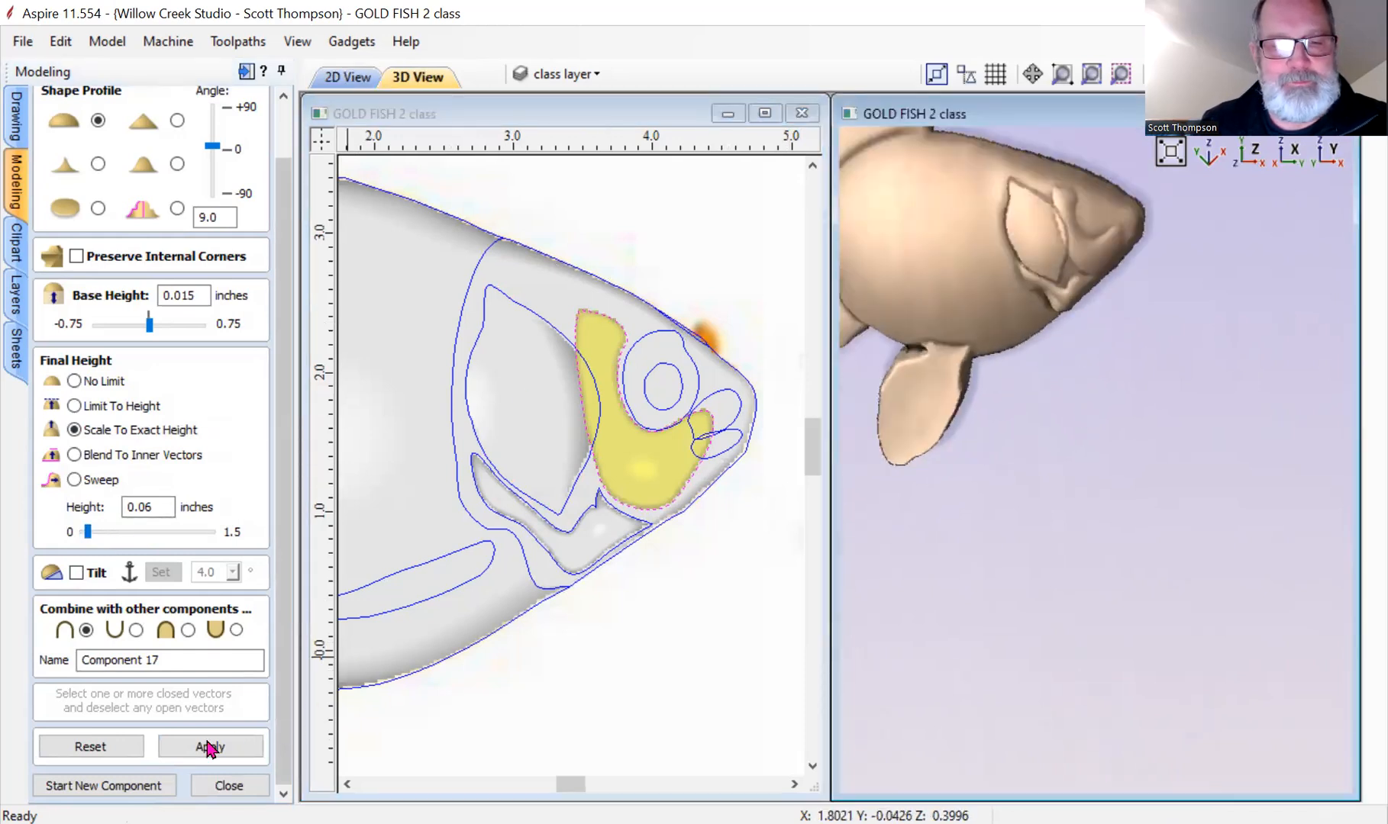
left_click(140, 786)
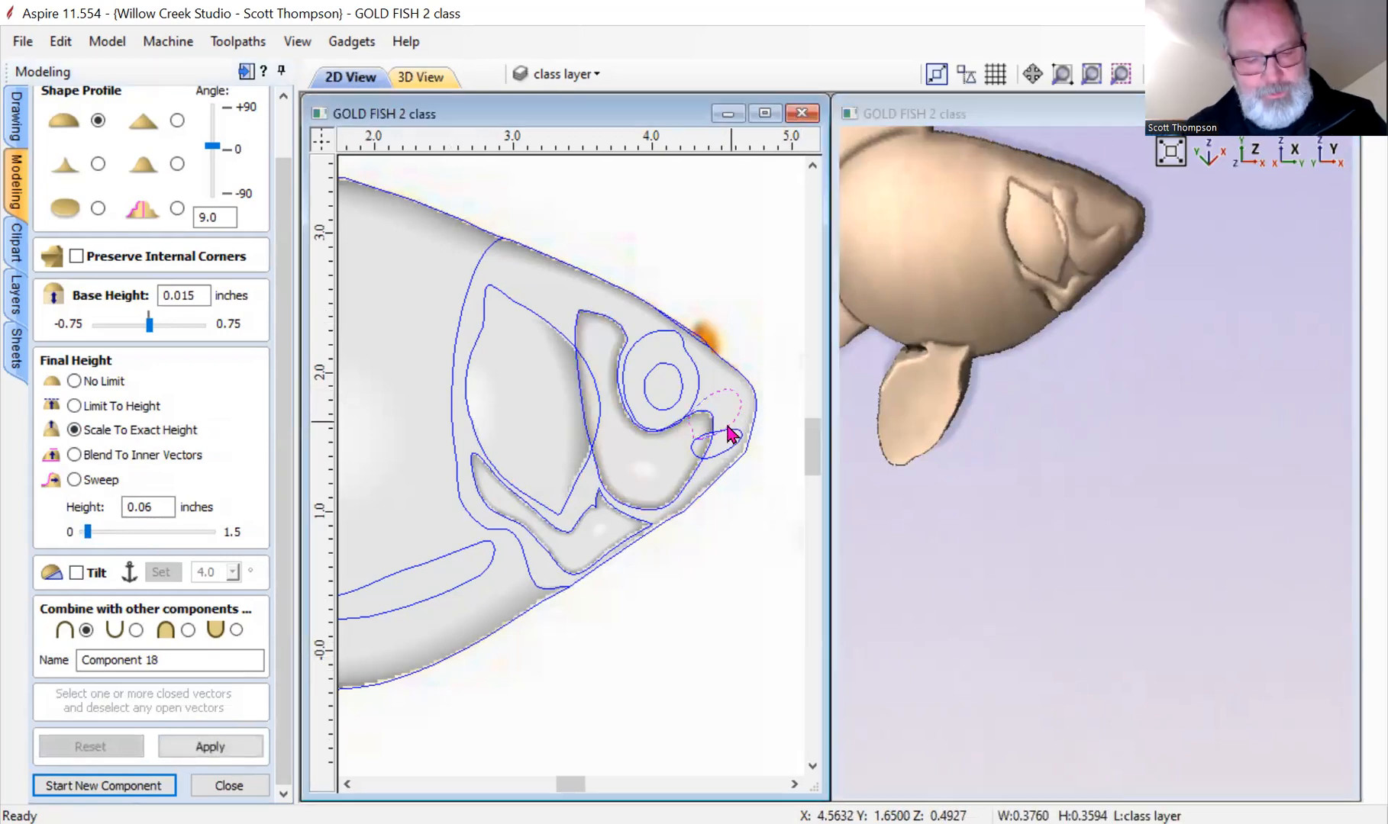
Create a rounded shape from the two overlapping lip vectors at 0.09 inch exact final height and finish the shape creation.
left_click(718, 460, "shift")
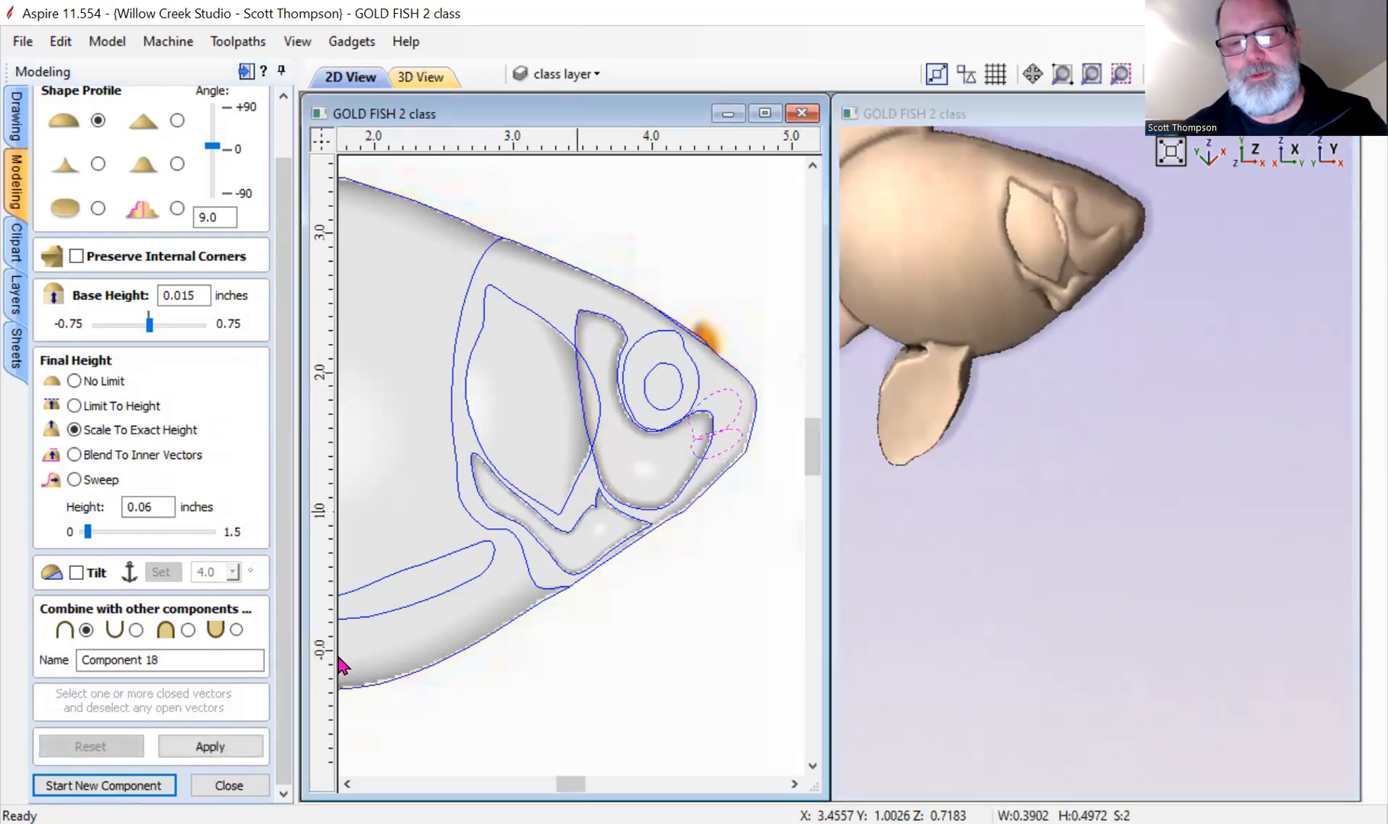
left_click(210, 746)
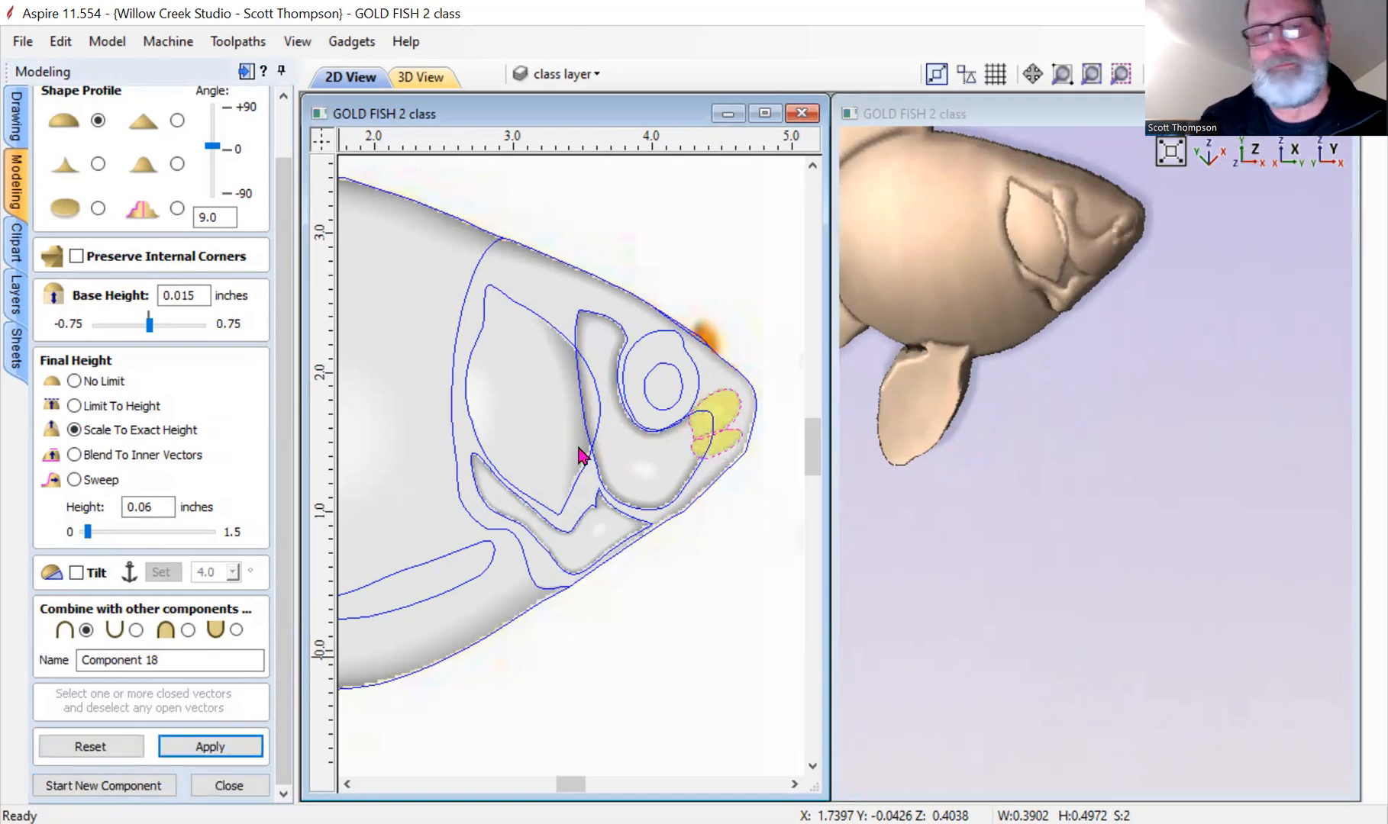
left_click_drag(89, 531, 91, 531)
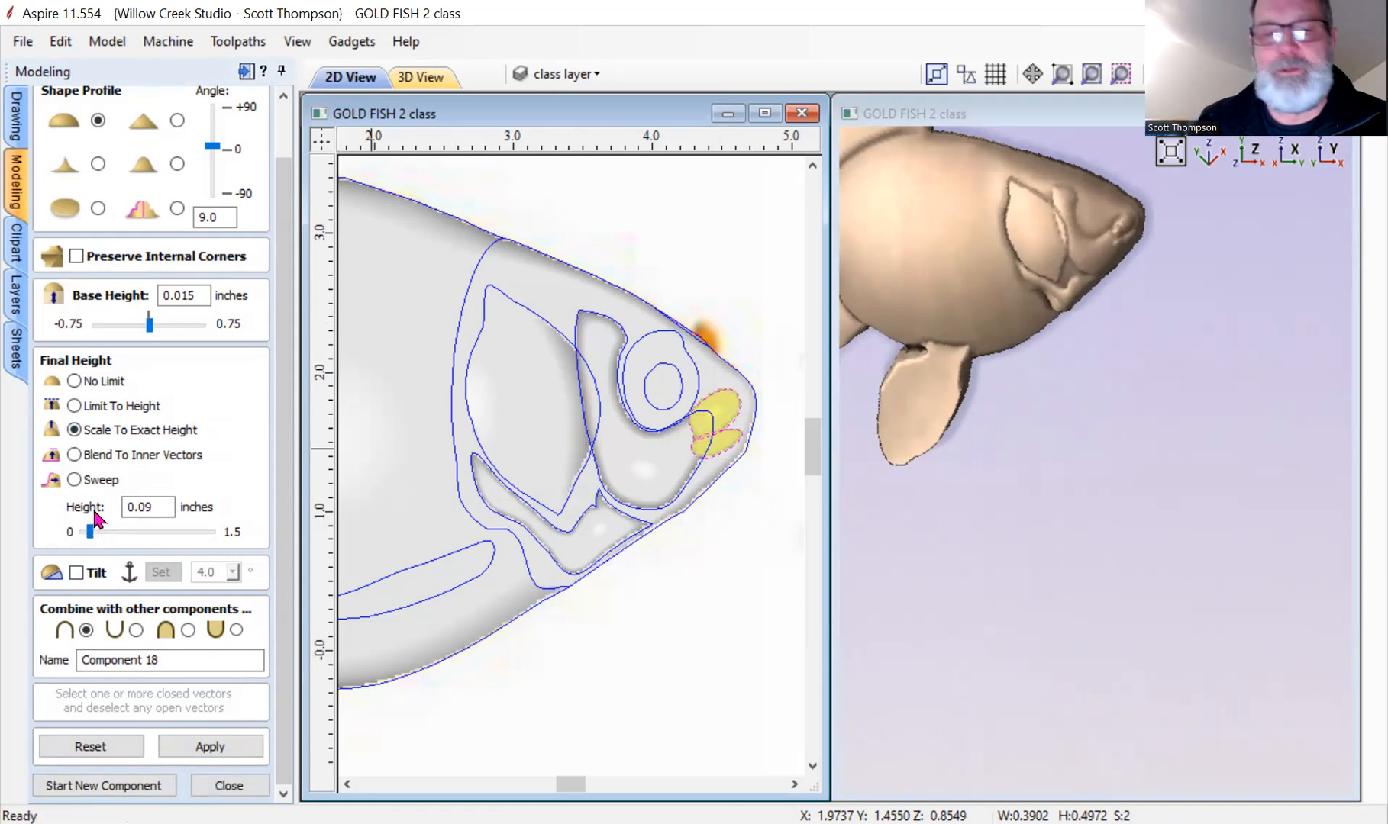
left_click(61, 781)
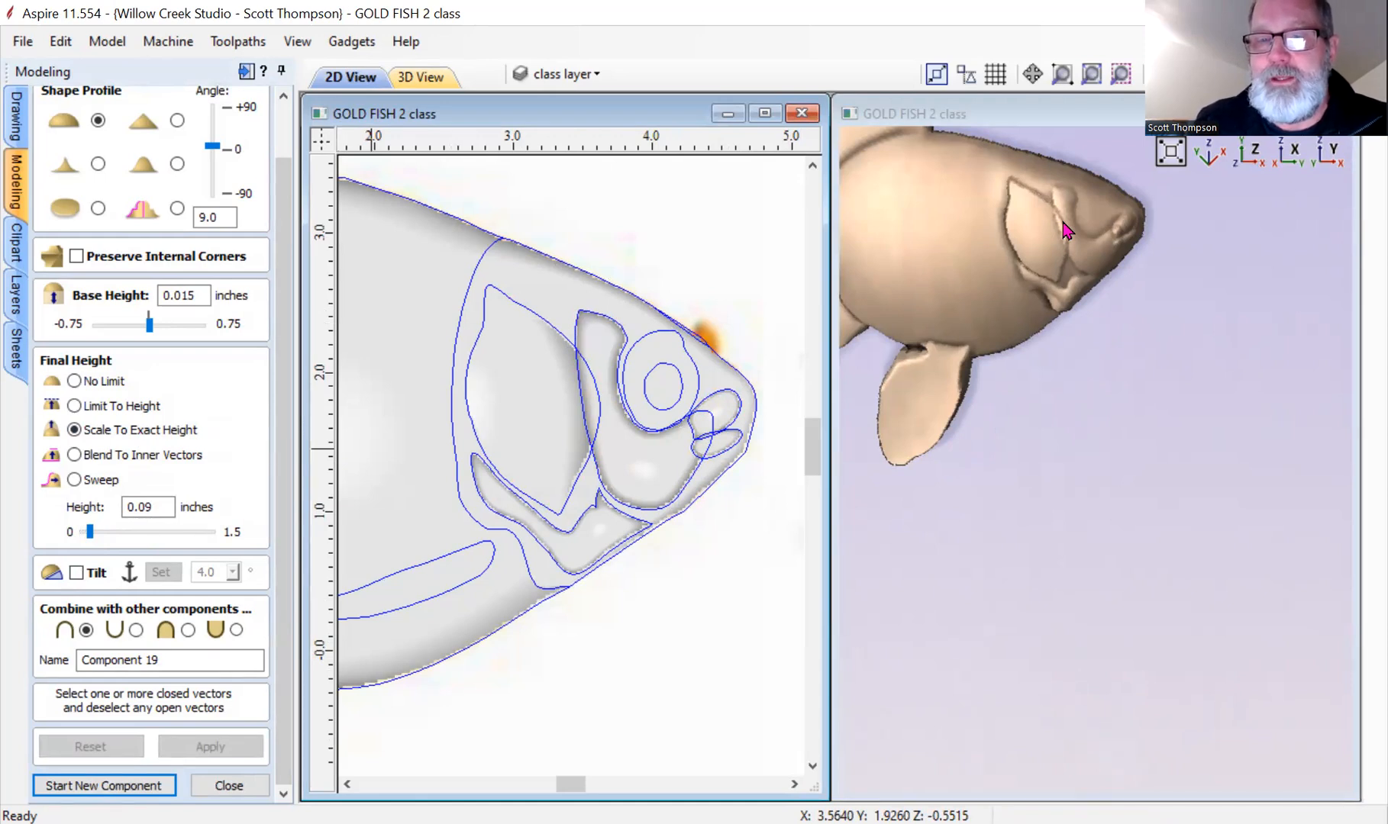
left_click(228, 786)
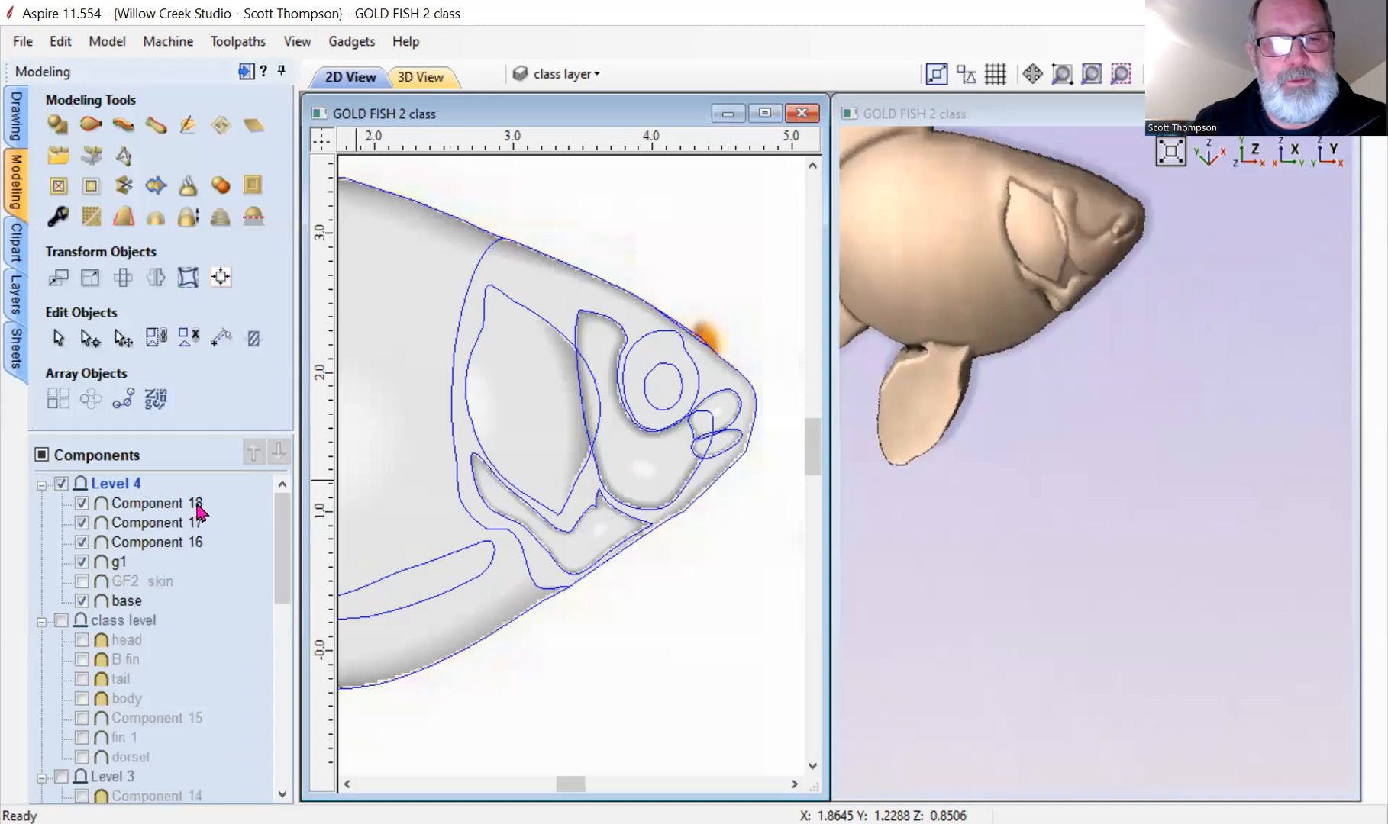
Move base above GF2 skin in Level 4 and bake base, g1 and Components 16, 17 and 18 into one component.
left_click(125, 601)
left_click_drag(124, 587, 124, 585)
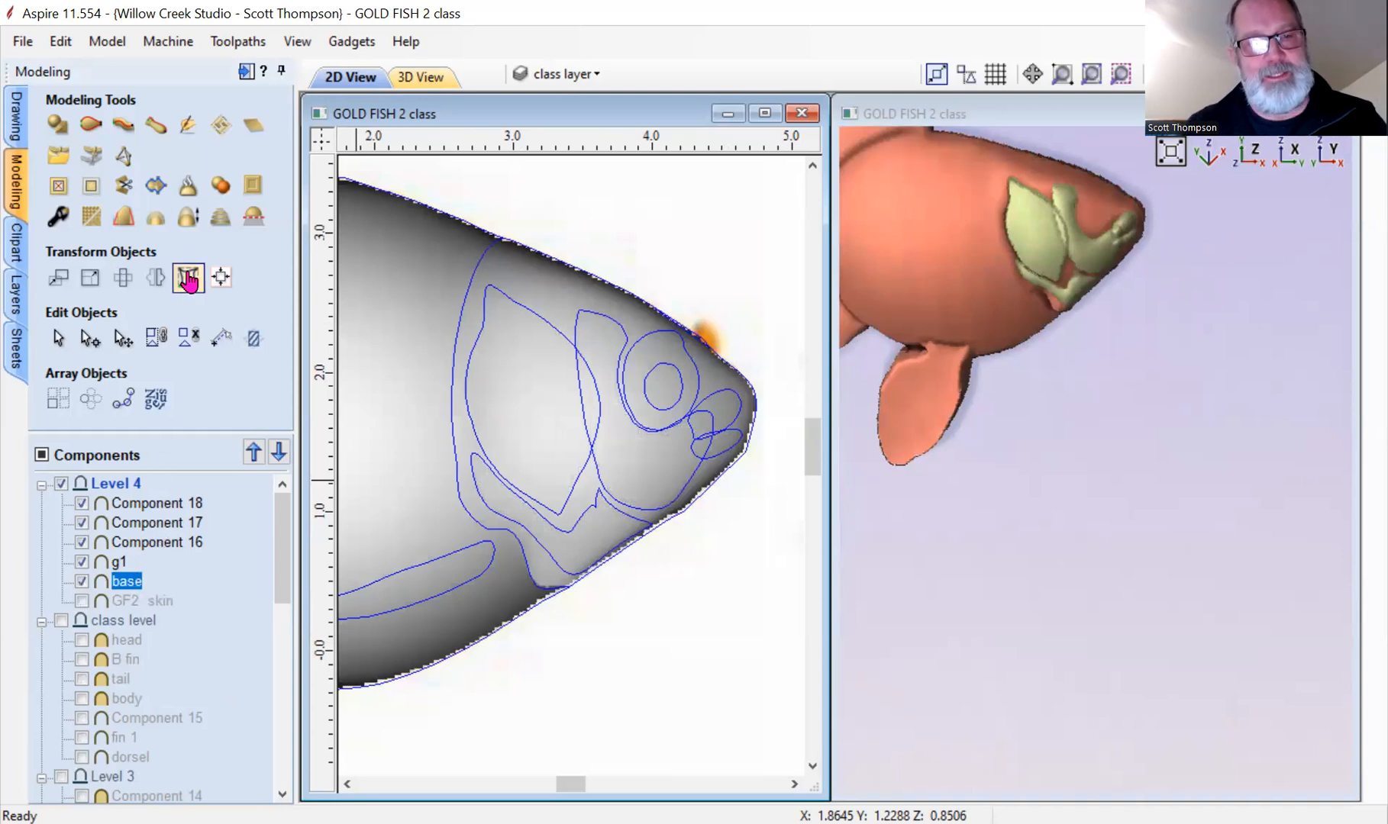
left_click(122, 562, "shift")
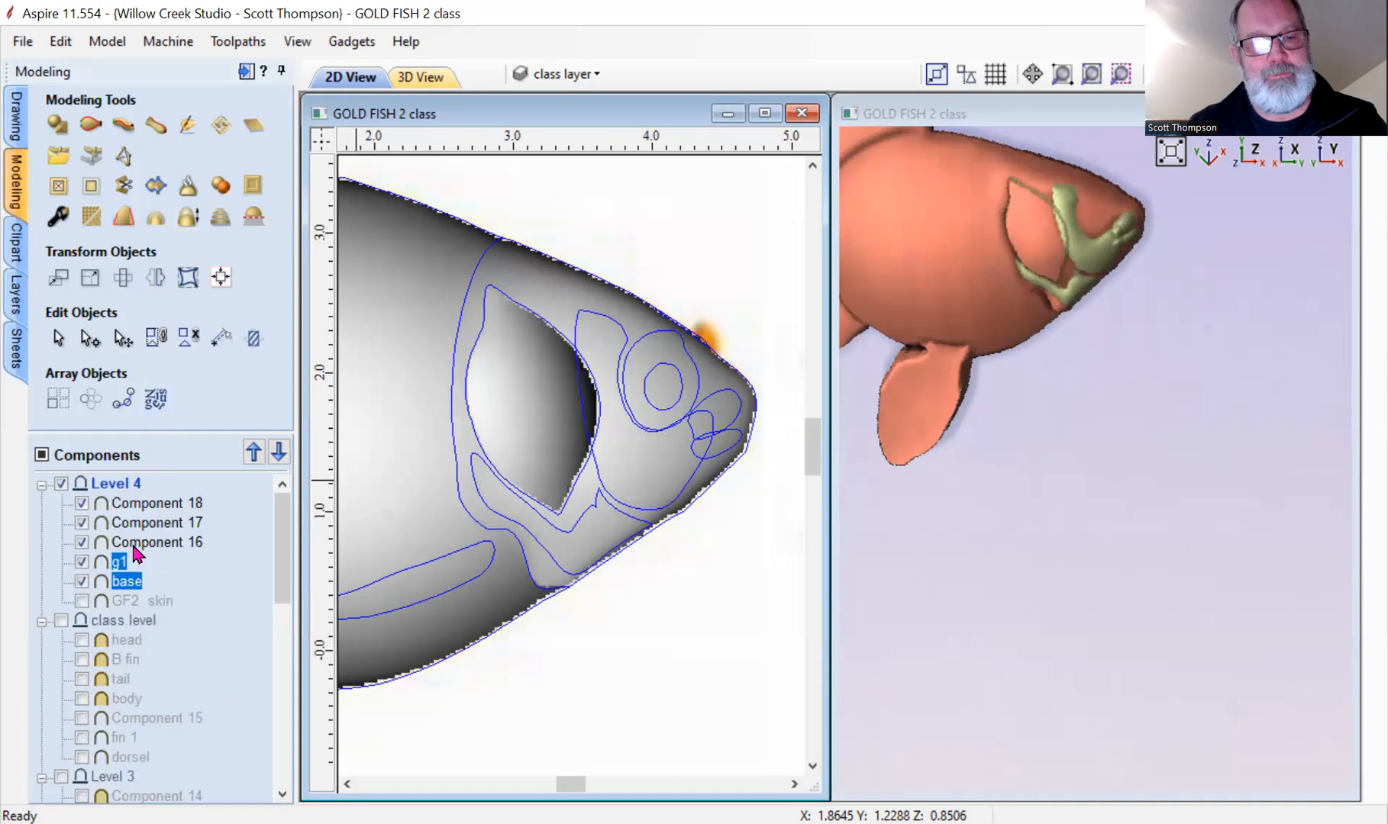
left_click(132, 541, "shift")
left_click(139, 523, "shift")
left_click(141, 503, "shift")
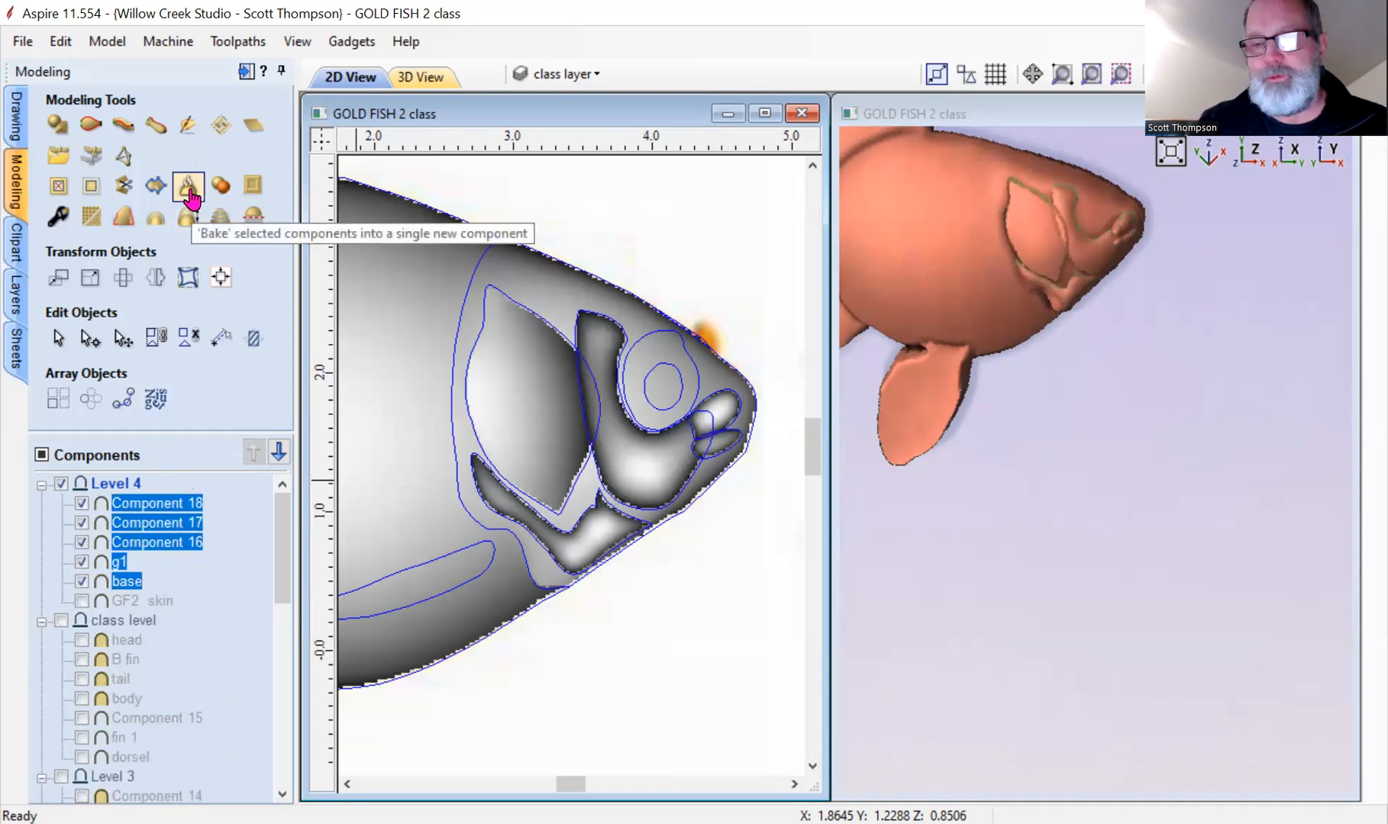
left_click(191, 197)
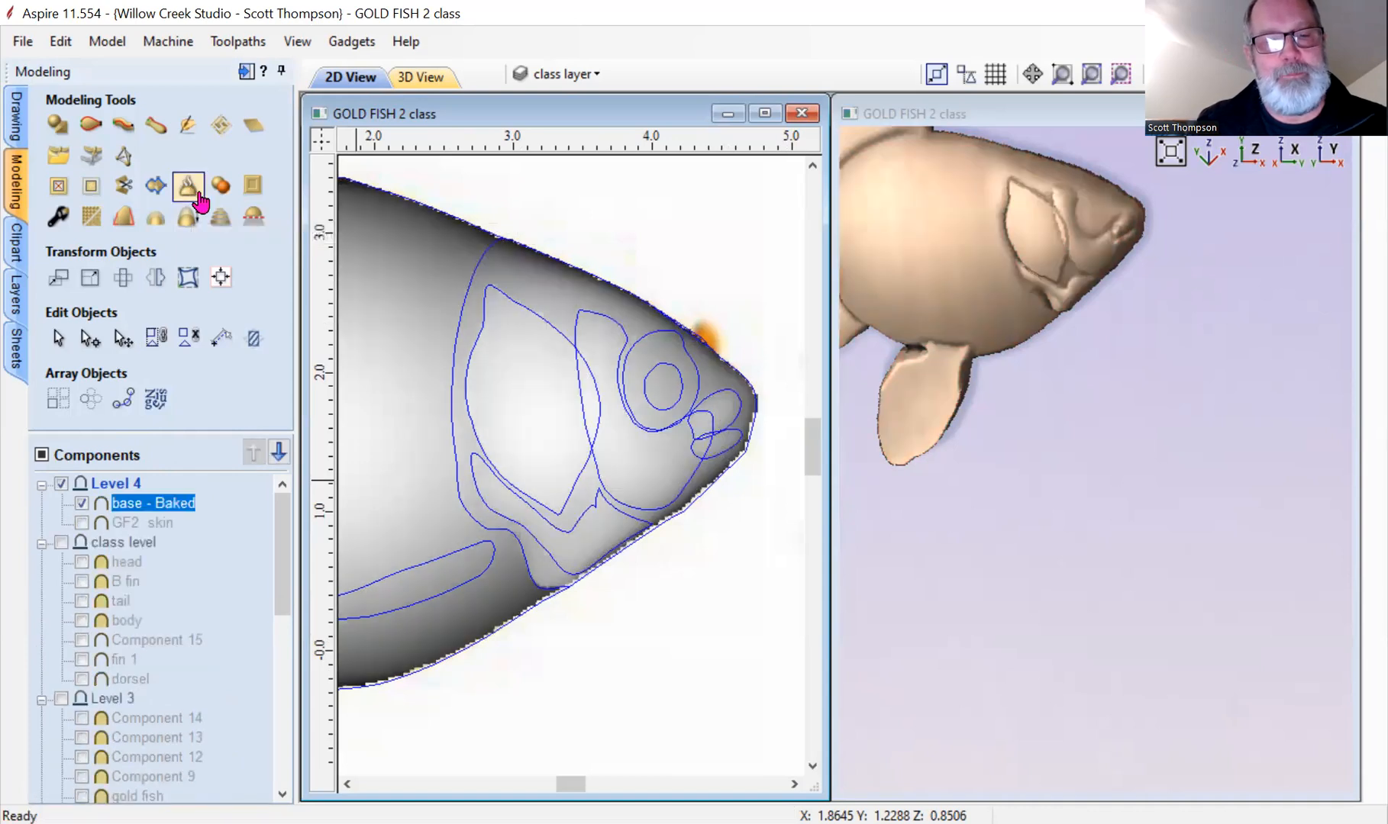
Start sculpting the baked base and smooth the overlap between the gill cover's front edge and the cheek.
left_click(188, 125)
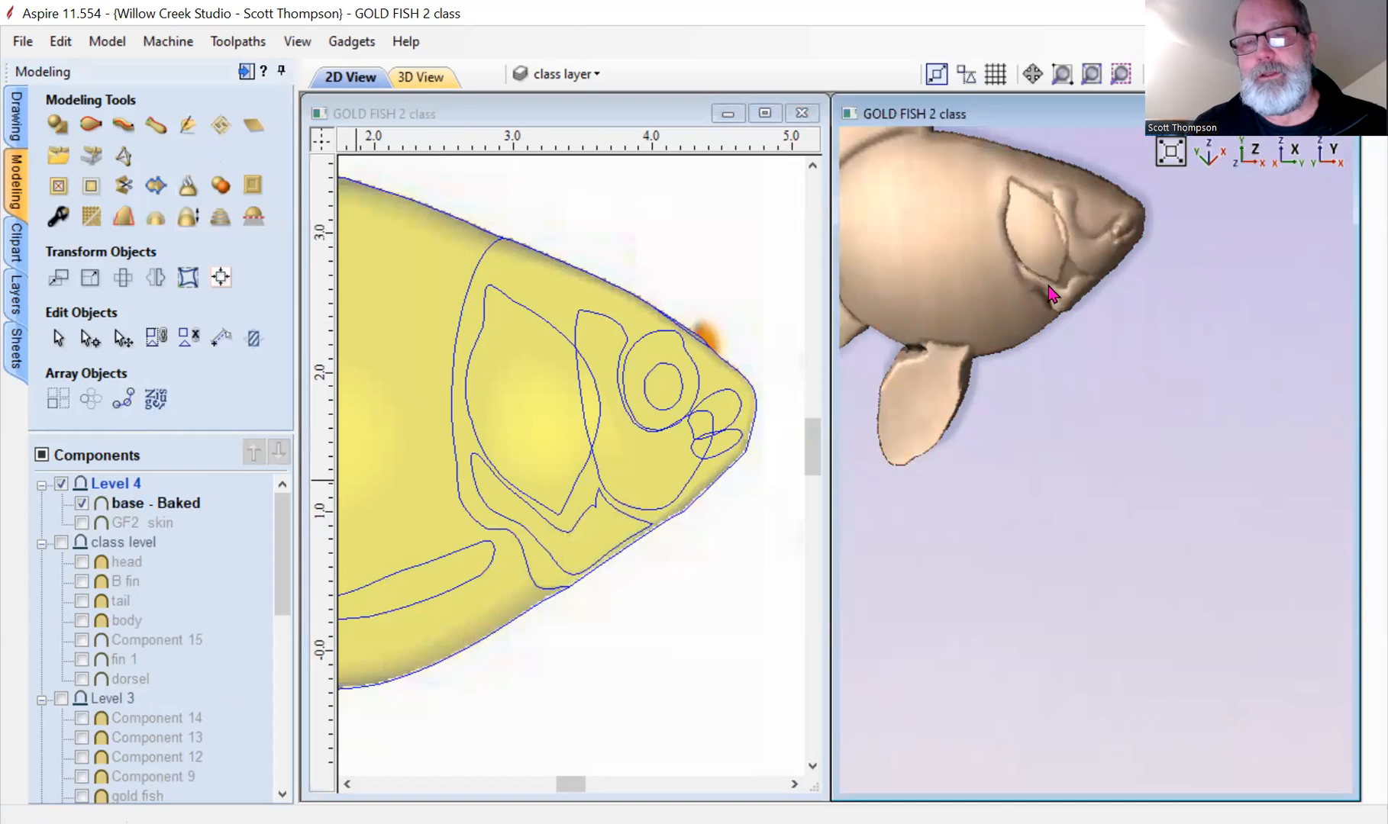
left_click(196, 237)
middle_click_drag(897, 336, 931, 500)
scroll(1062, 392, "up", 4)
mouse_move(1028, 364)
left_mouse_down()
mouse_move(1069, 338)
mouse_move(1087, 344)
left_mouse_up()
left_click(43, 179)
scroll(1069, 341, "down", 4, "shift")
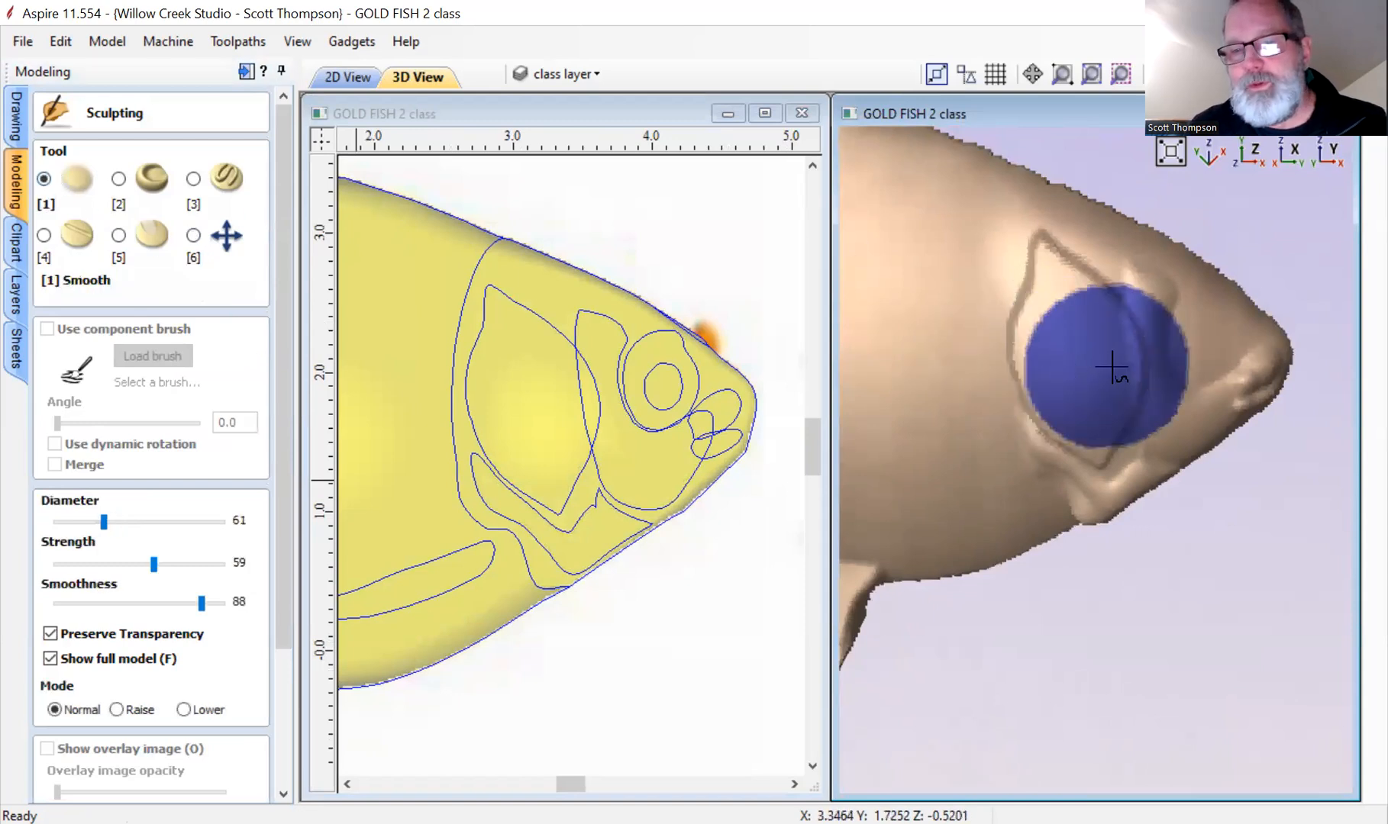
mouse_move(1135, 353)
left_mouse_down()
mouse_move(1136, 336)
mouse_move(1139, 392)
left_mouse_up()
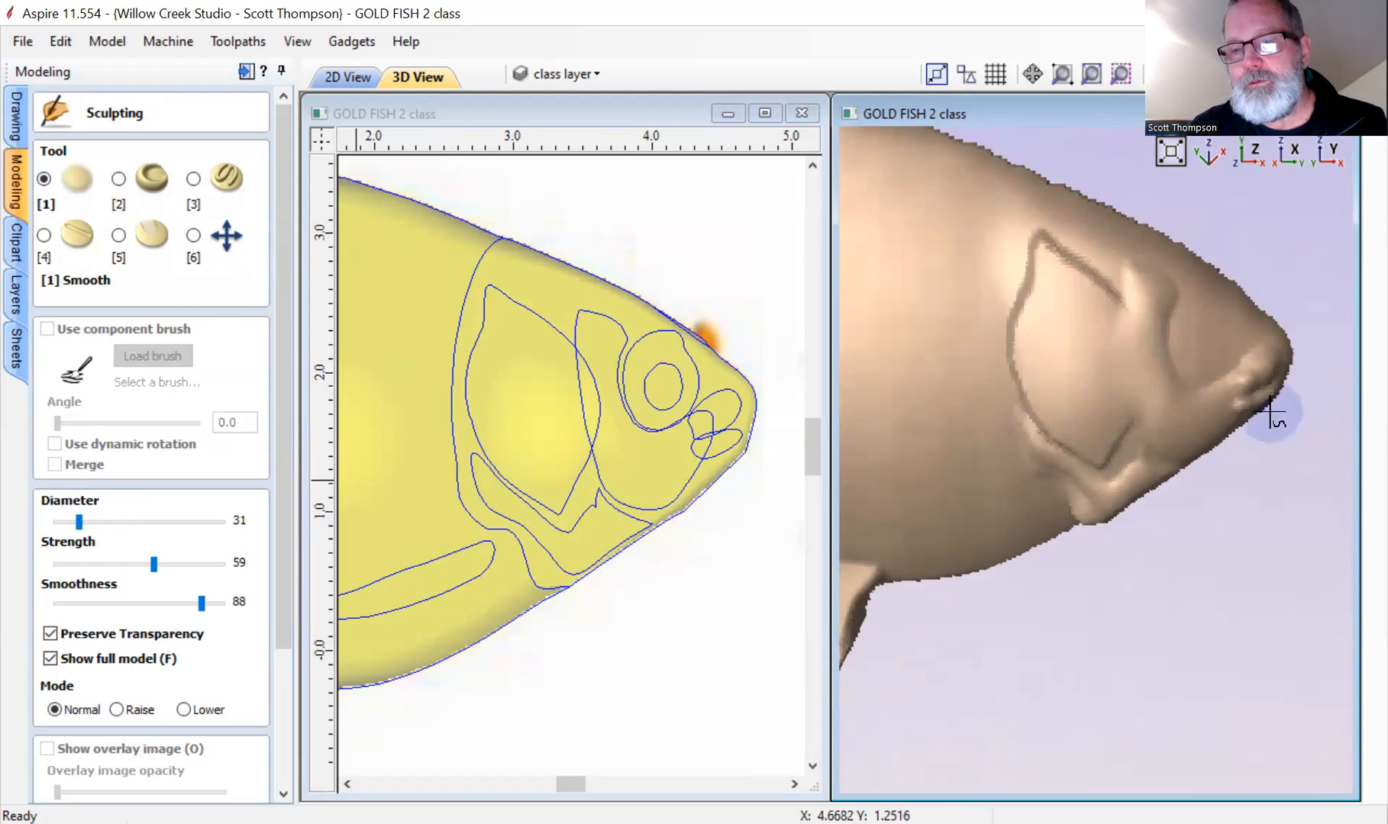
Soften the lips at the mouth using a smaller Smooth brush, reducing its diameter from 31 to 13.
scroll(1240, 393, "down", 3, "shift")
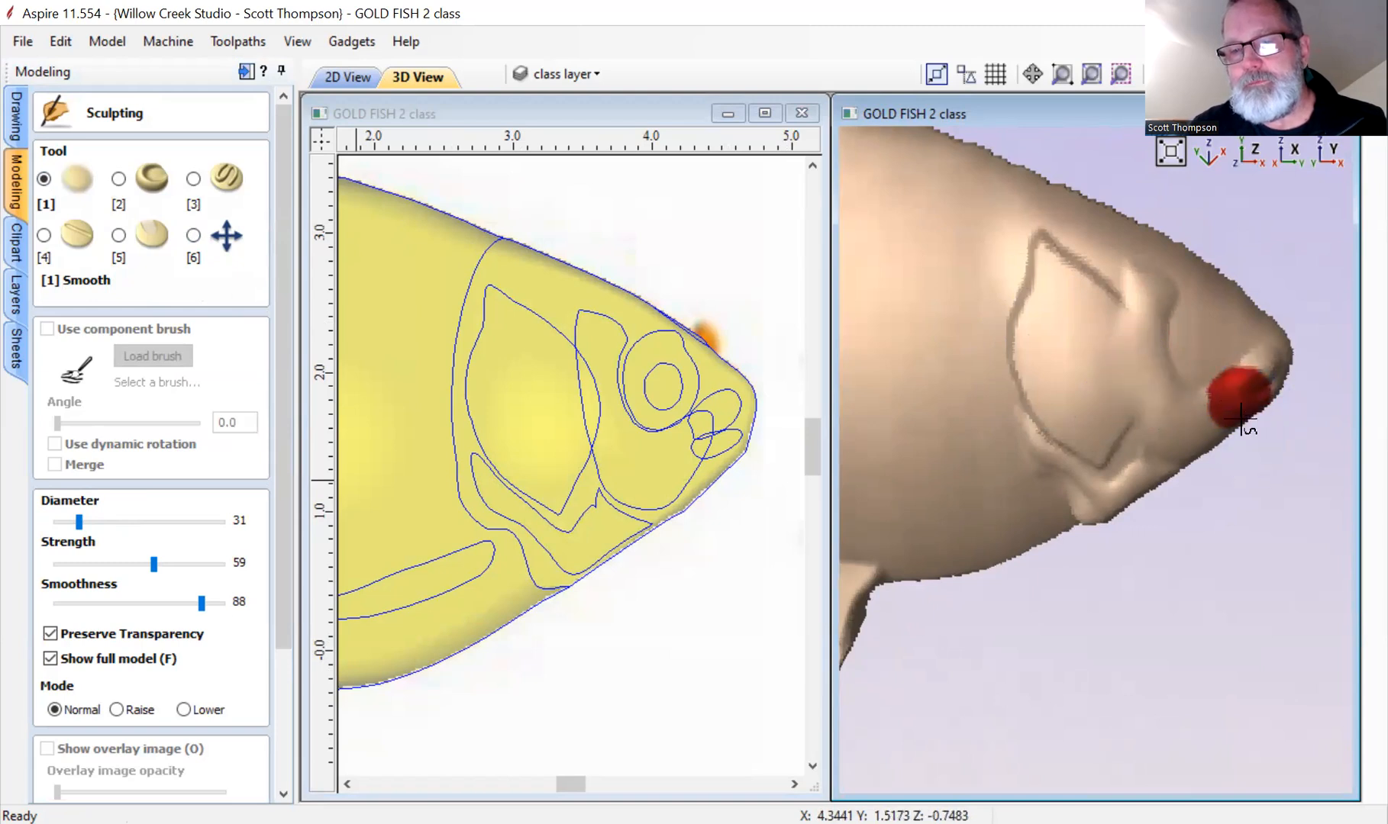
scroll(1242, 385, "up", 2, "shift")
left_click_drag(1242, 381, 1241, 392)
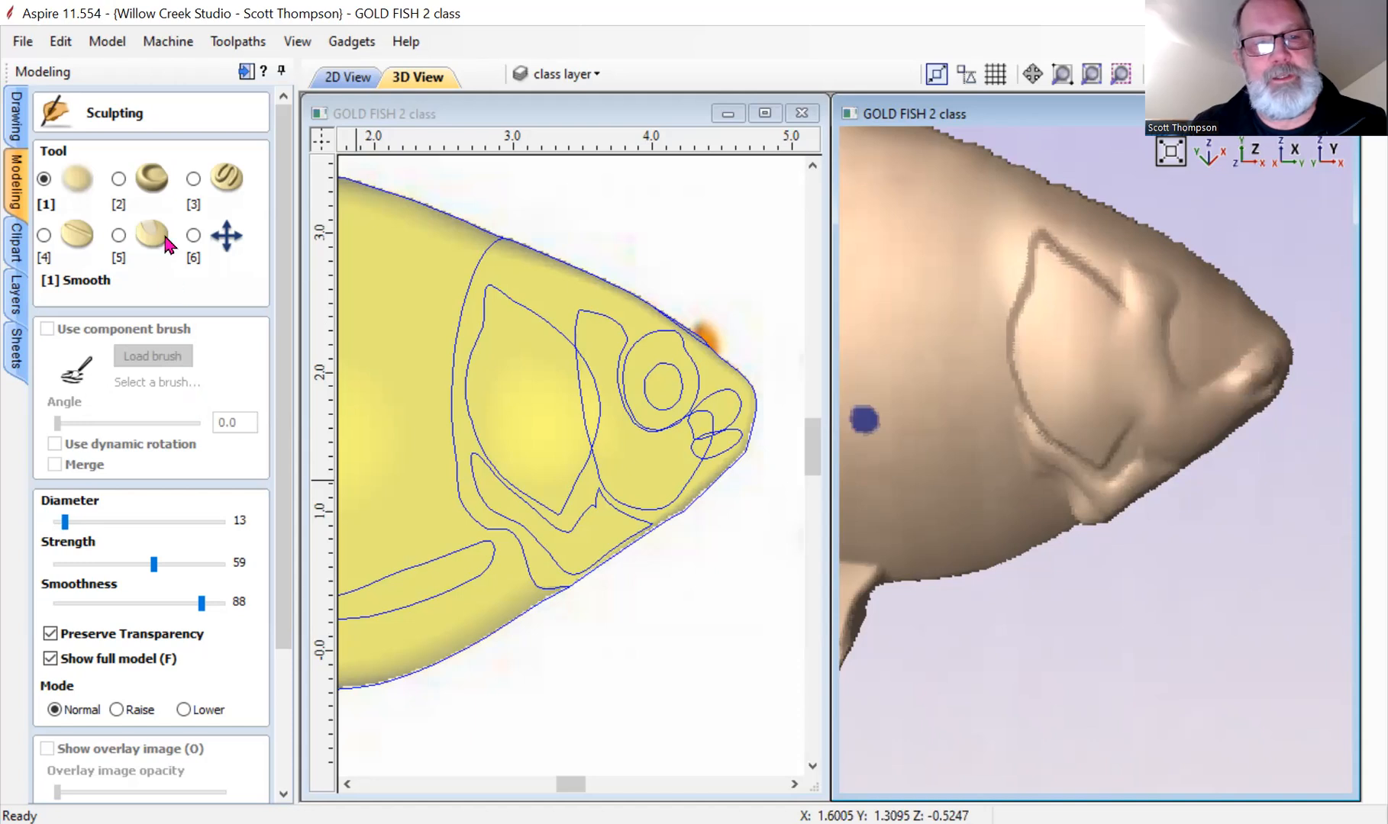
Carve along the gill cover's front edge with the Remove tool at diameter 13, strength 43 and smoothness 1.
left_click(45, 234)
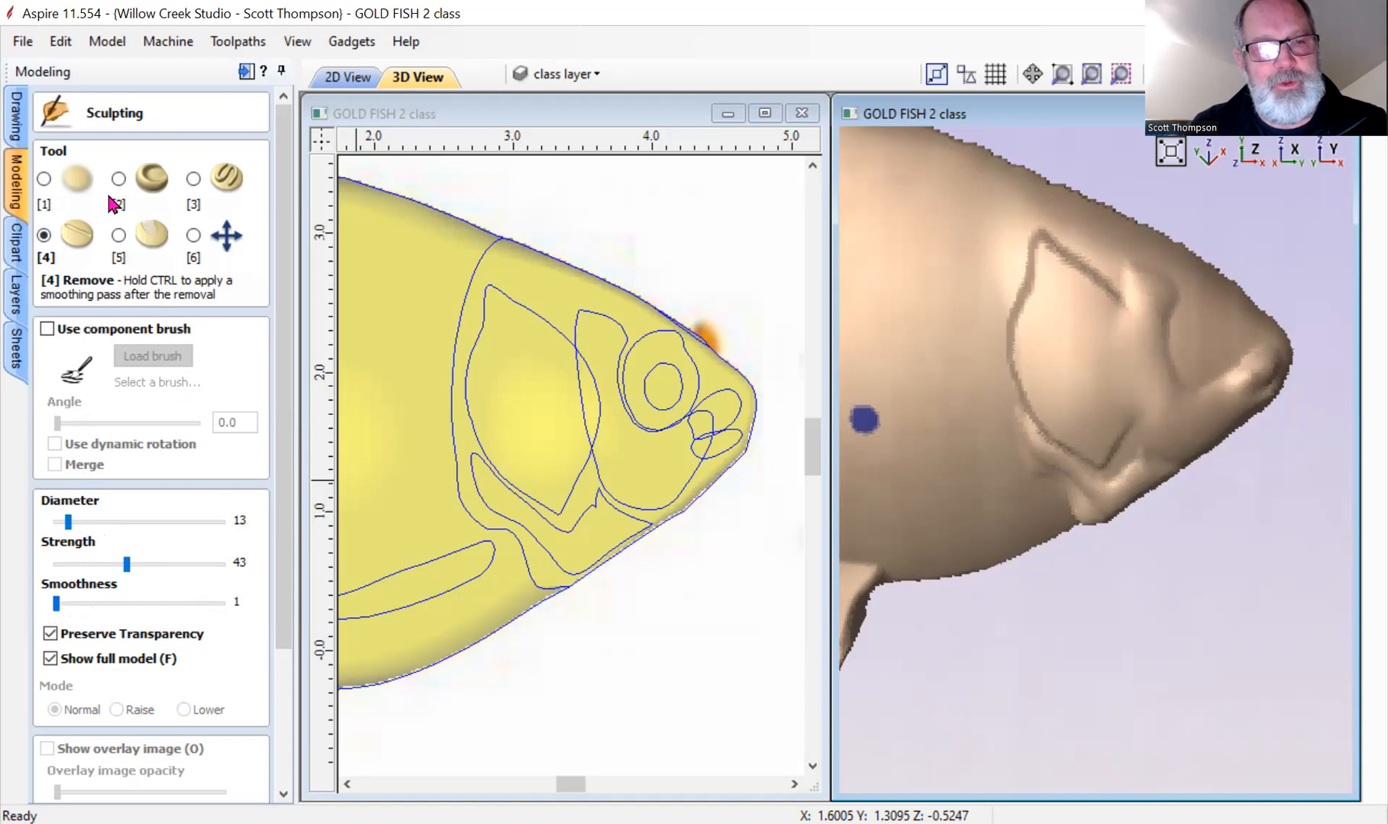
key("q")
mouse_move(1110, 313)
left_mouse_down()
mouse_move(1130, 421)
mouse_move(1116, 307)
mouse_move(1054, 238)
left_mouse_up()
Blend the gill cover's upper front edge into the head with the Smooth brush at diameter 21 and accept the sculpting.
left_click(46, 178)
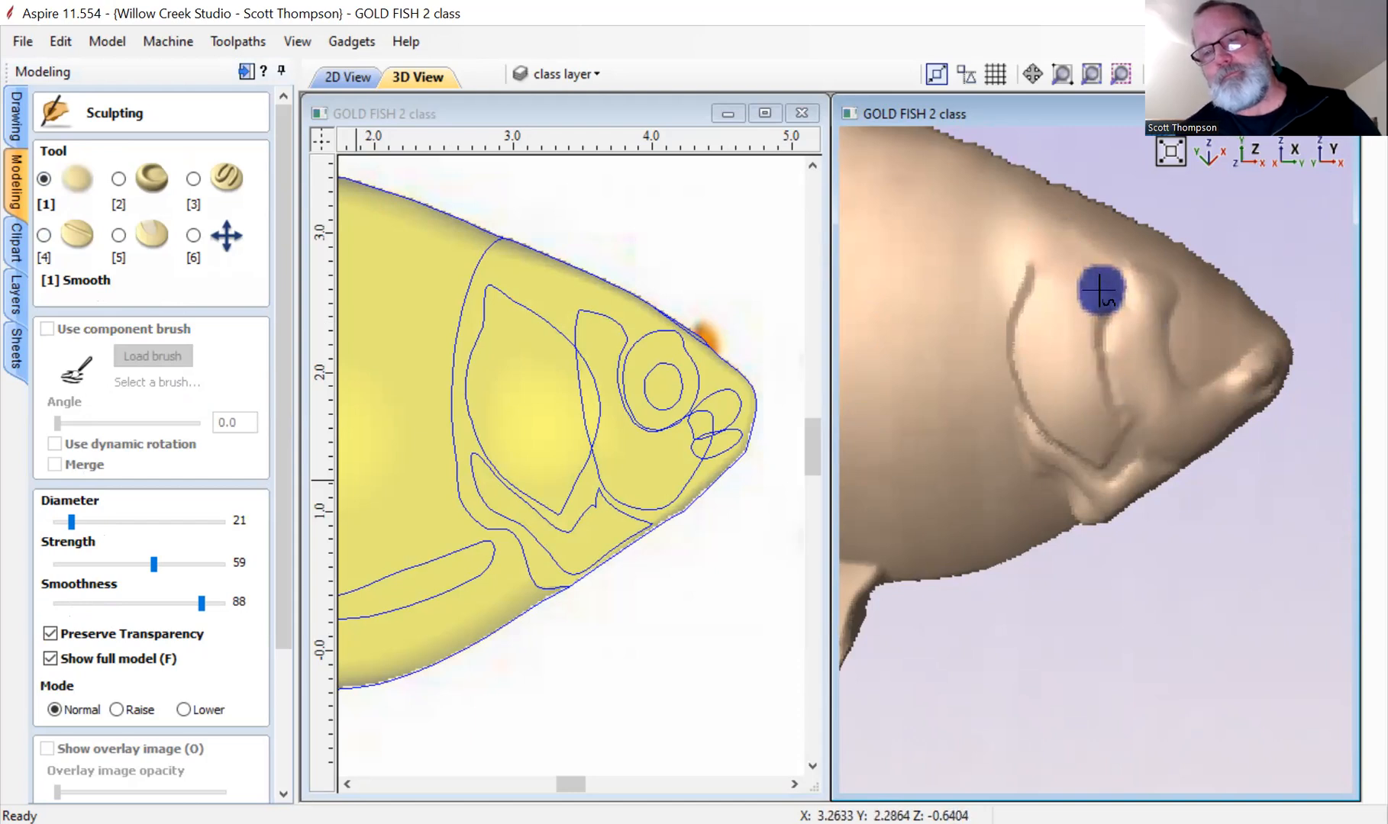
mouse_move(1130, 276)
left_mouse_down()
mouse_move(1156, 268)
mouse_move(1038, 197)
mouse_move(1019, 208)
left_mouse_up()
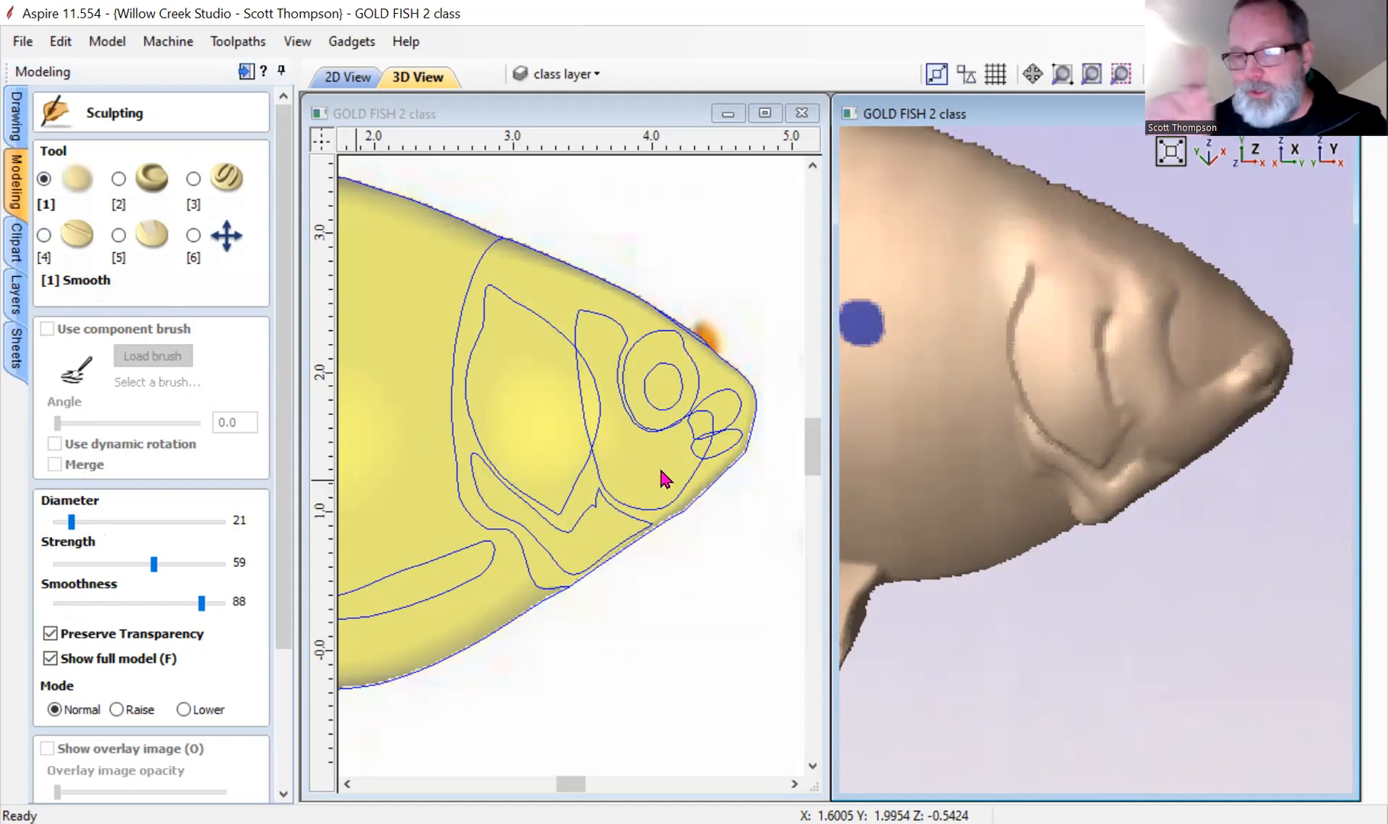
left_click_drag(287, 350, 260, 718)
left_click(90, 790)
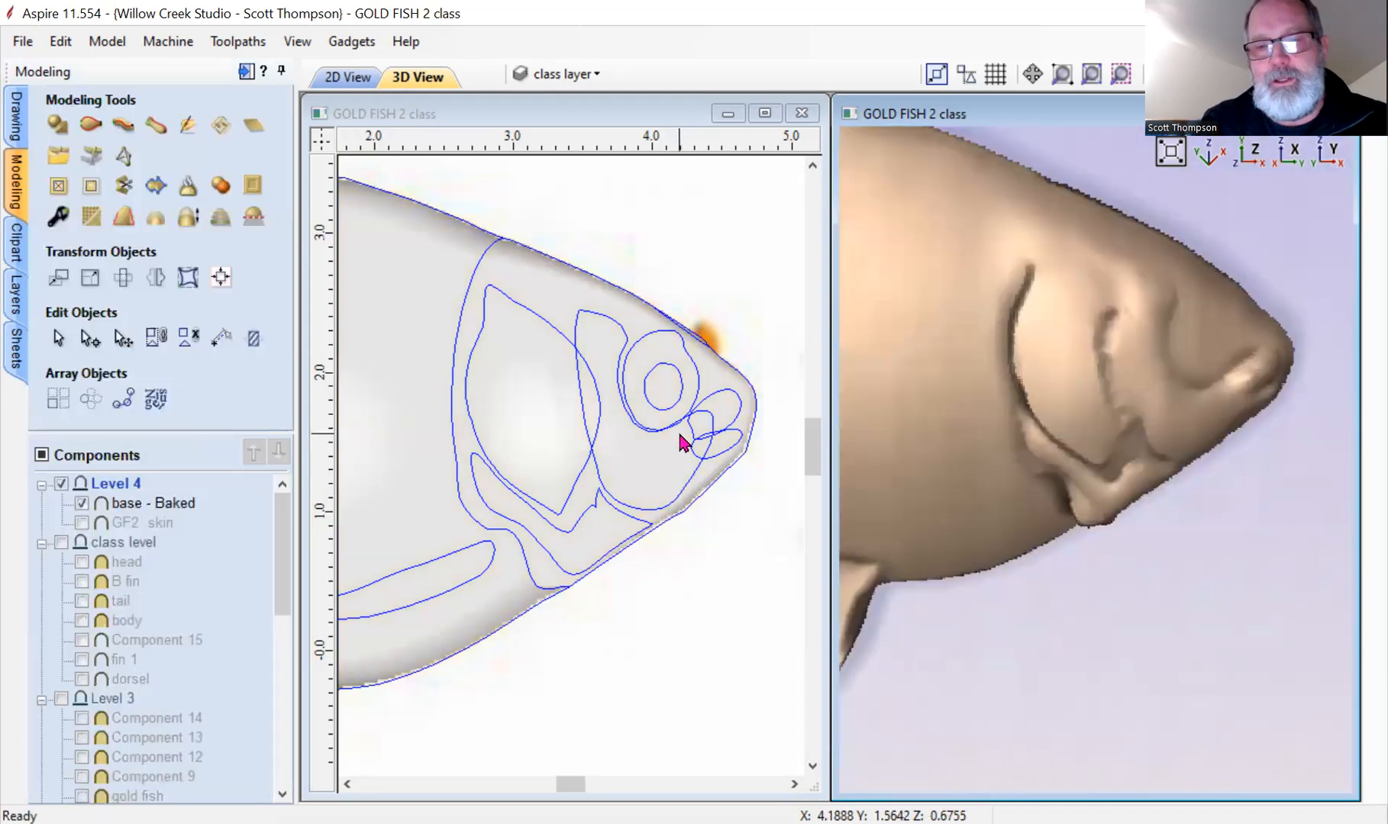
Create an additive round-domed shape from the outer eye outline at angle 9, base height 0.015 inches and exact height 0.21 inches.
left_click(695, 374)
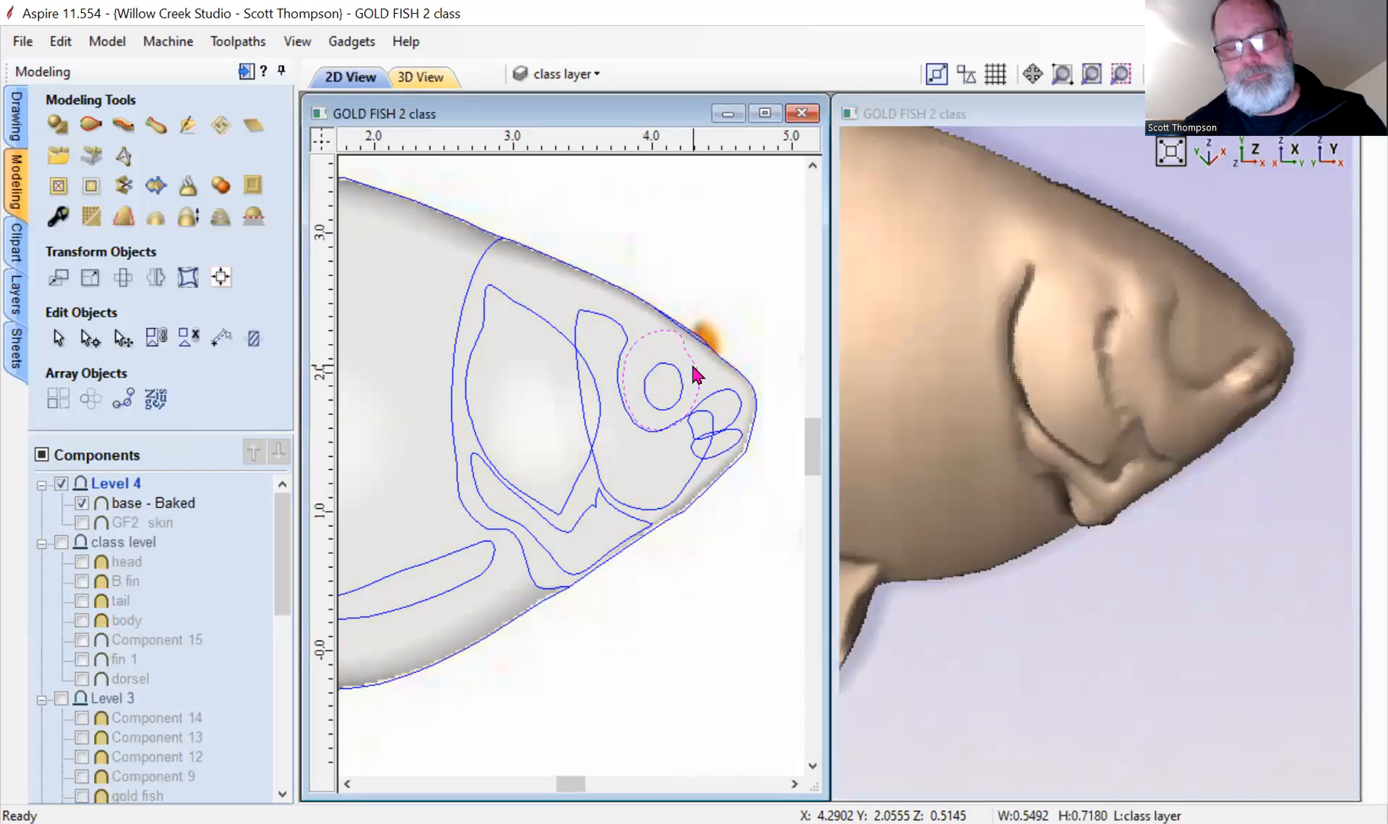
left_click(58, 125)
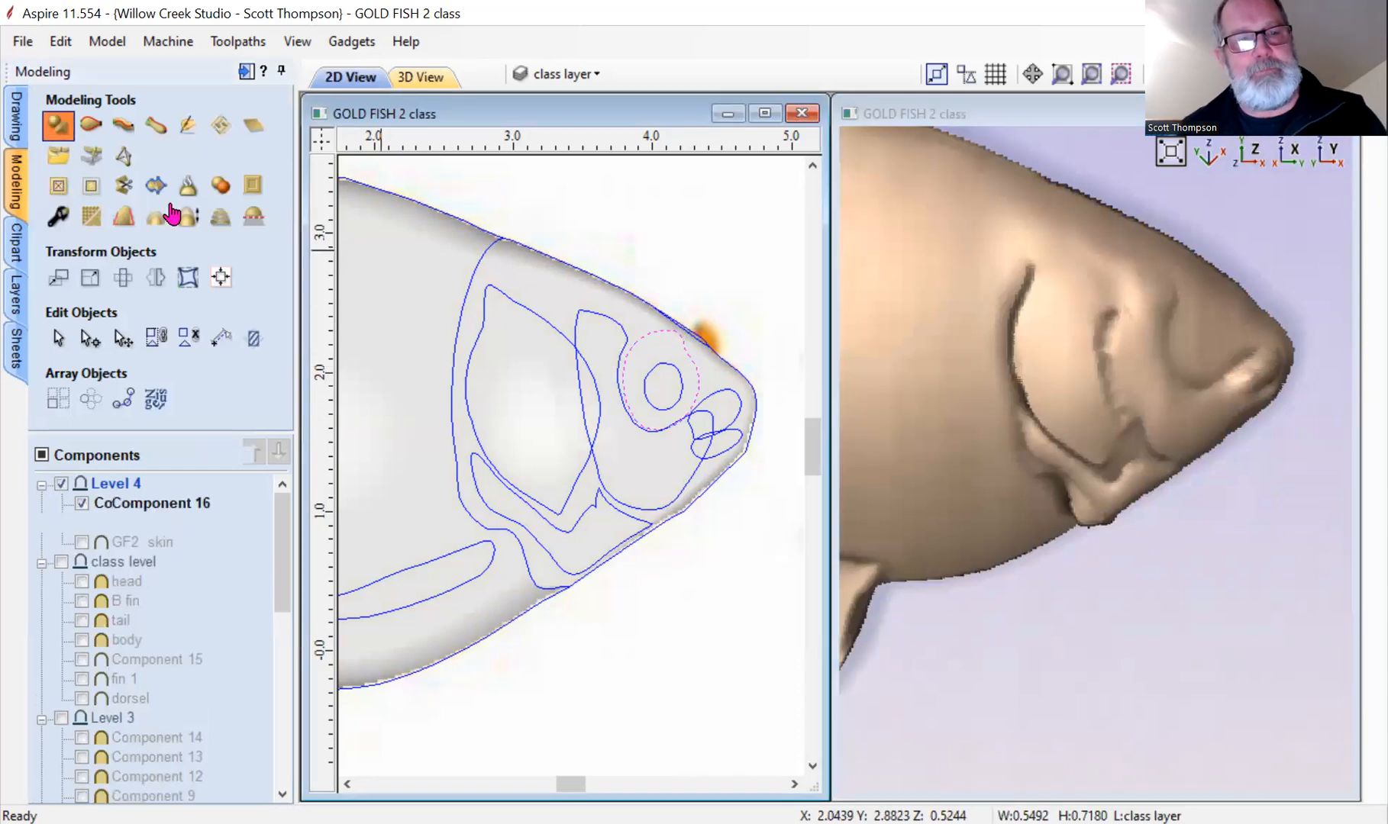
scroll(181, 600, "down", 4)
scroll(219, 756, "down", 1)
left_click(210, 763)
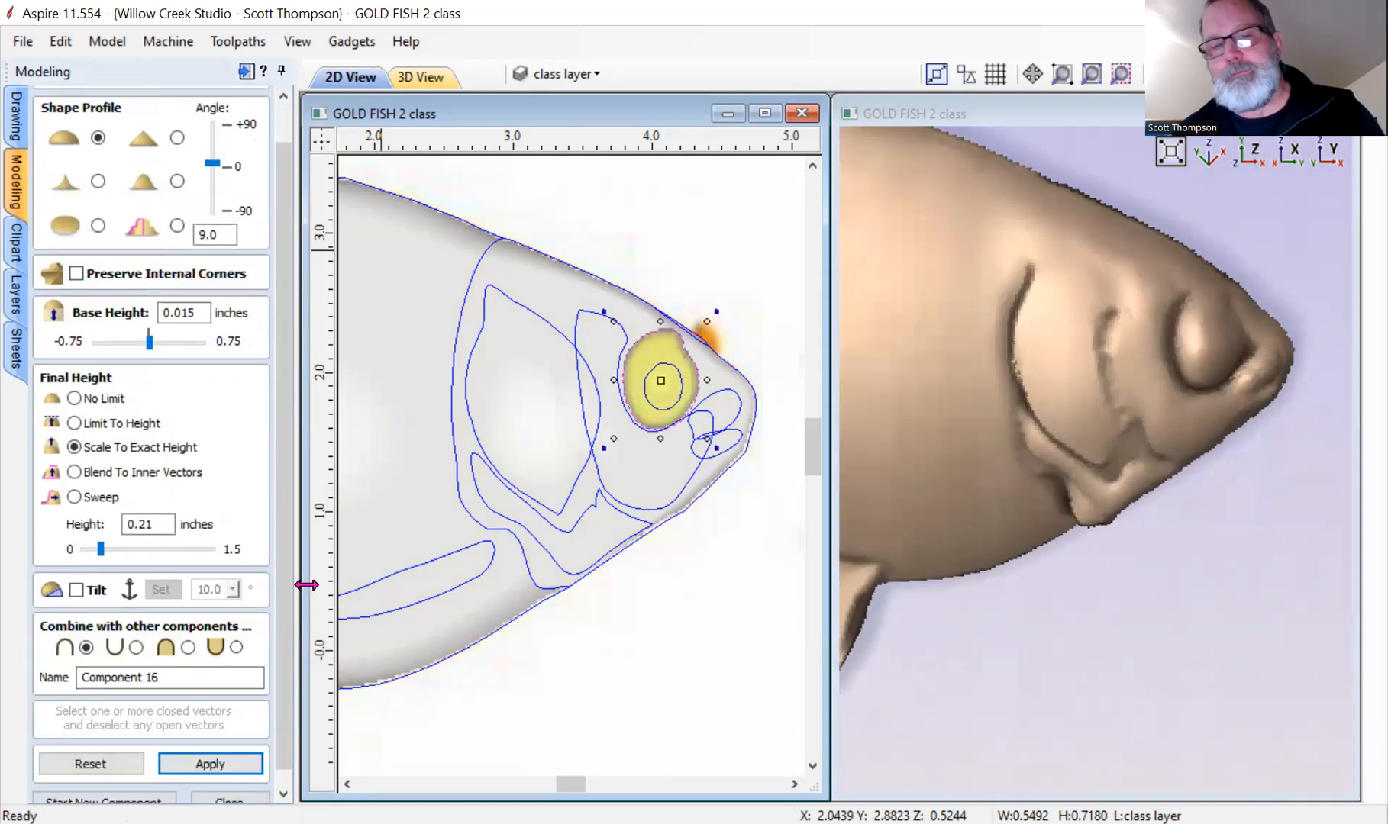
Lower the eye dome to an exact height of 0.075 inches and set its base height to 0.045 inches.
left_click_drag(1140, 360, 1096, 369)
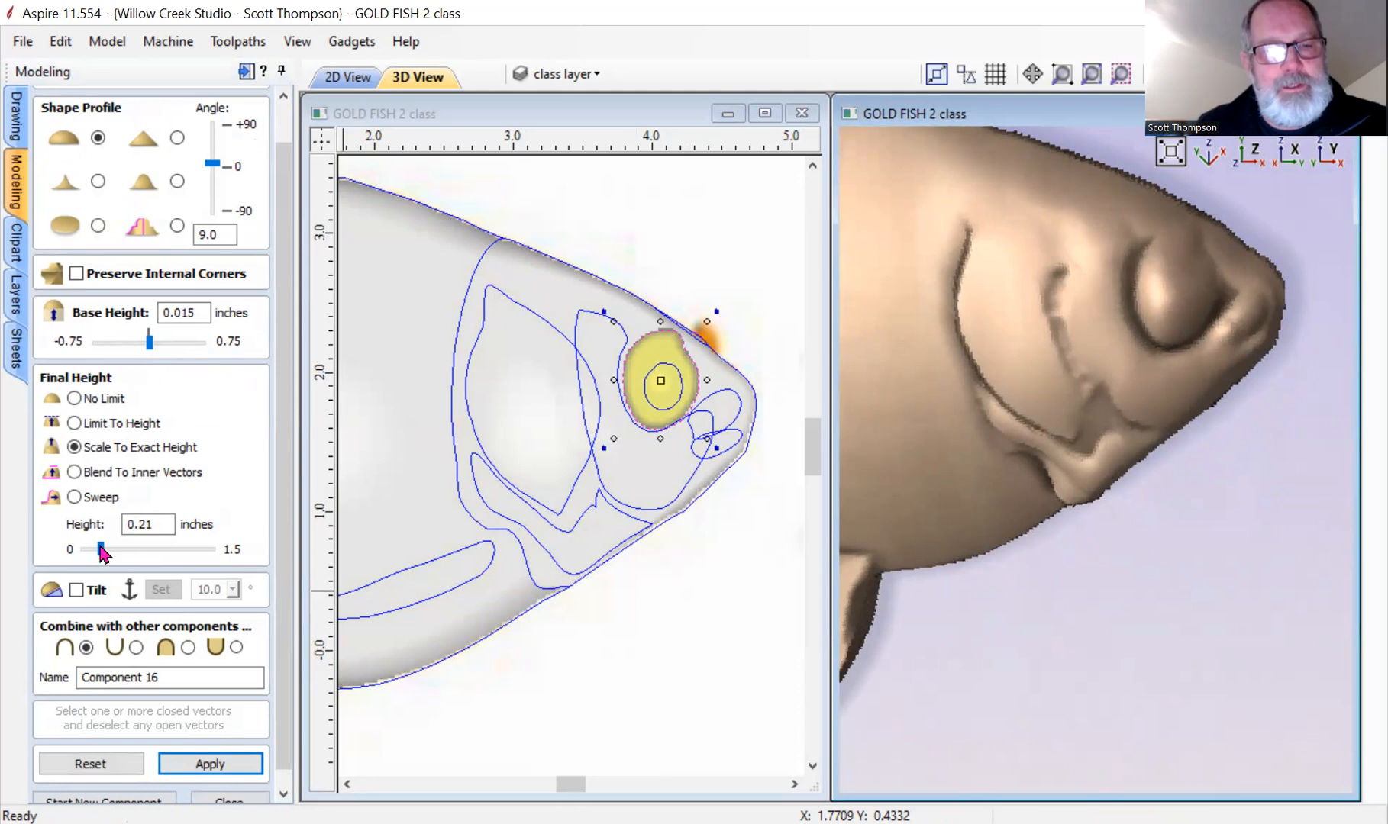
left_click_drag(100, 546, 91, 546)
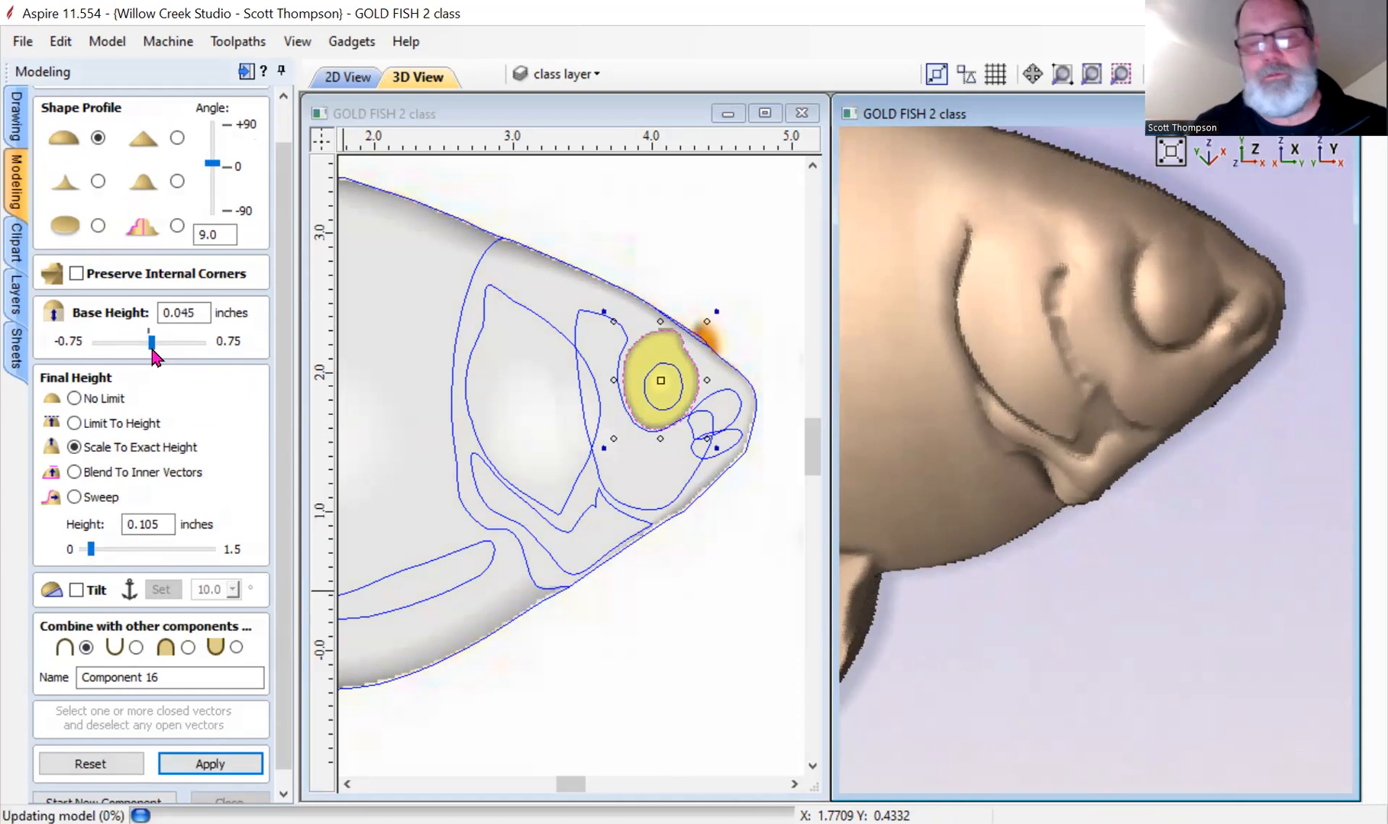
left_click_drag(960, 551, 893, 507)
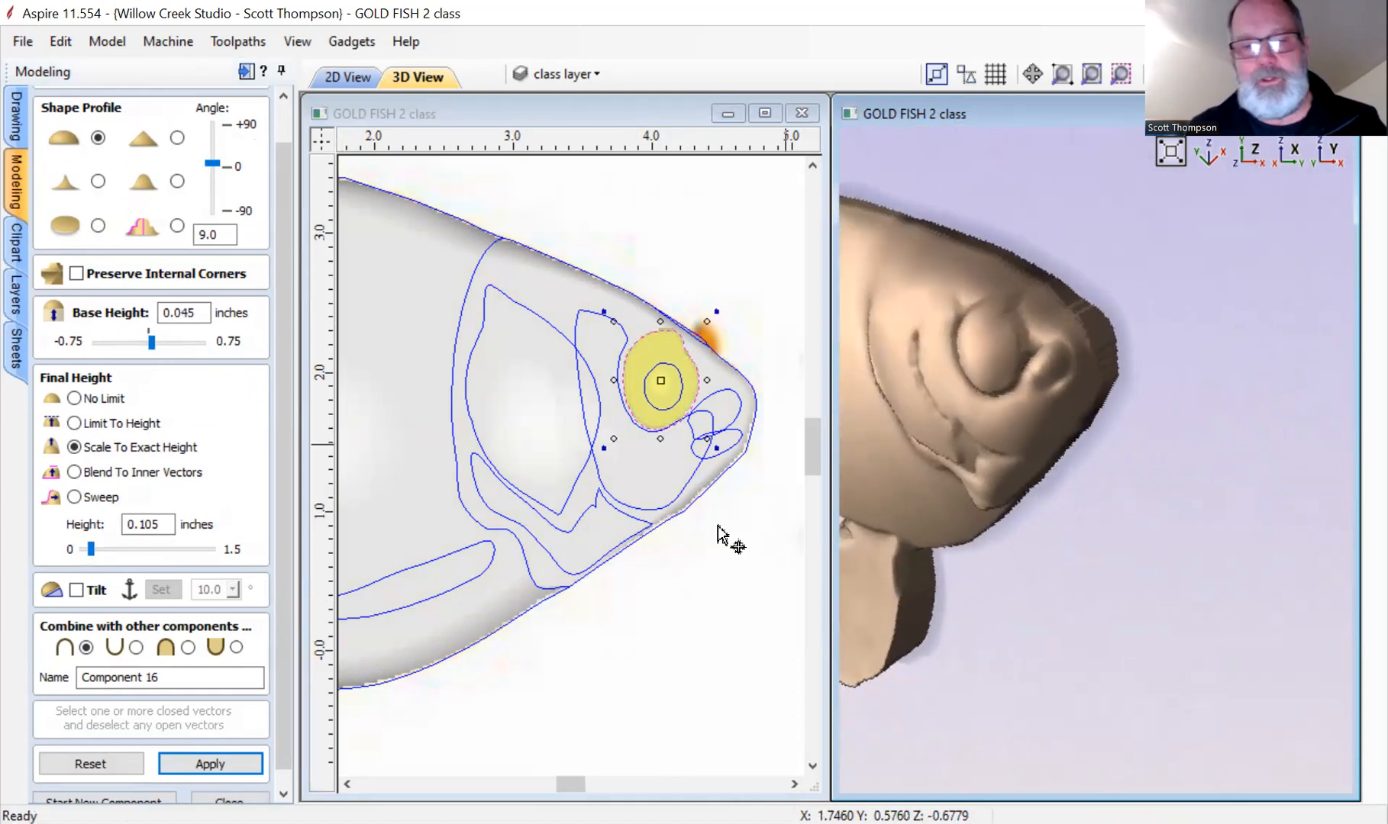
left_click_drag(92, 547, 92, 547)
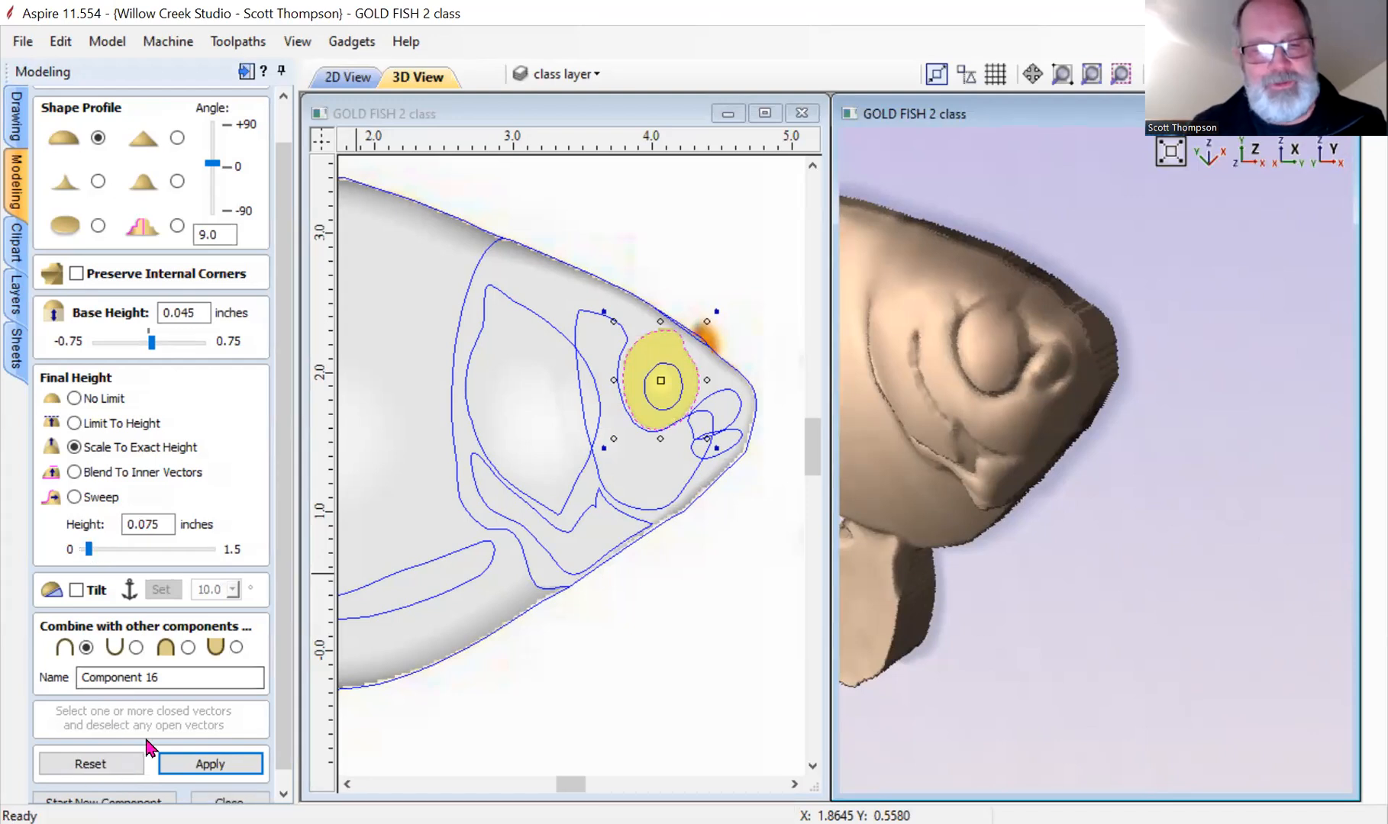
left_click_drag(288, 648, 288, 651)
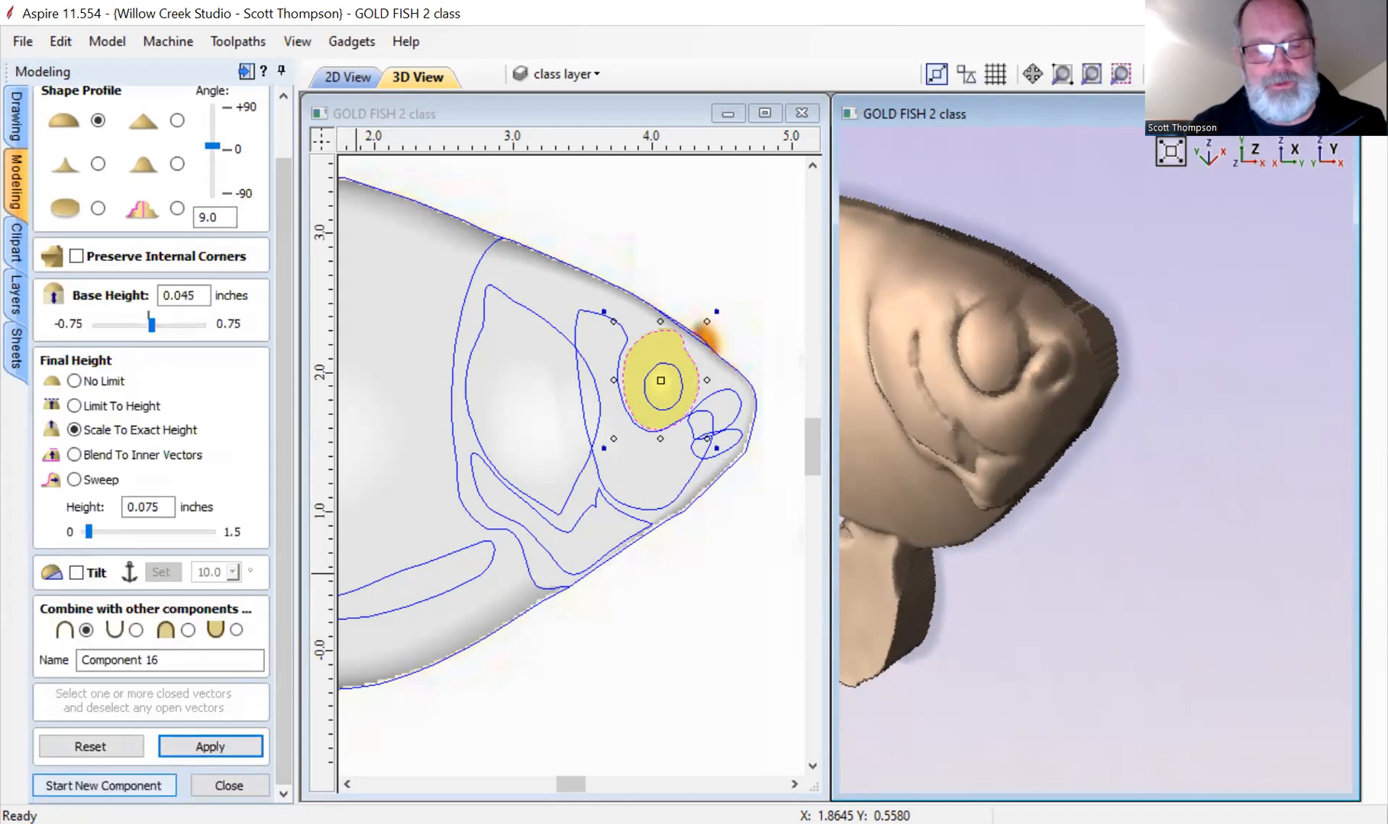
Create a separate pupil component from the inner eye outline with angle -3.6, base height -0.03 inches and exact height 0.015 inches.
left_click(105, 786)
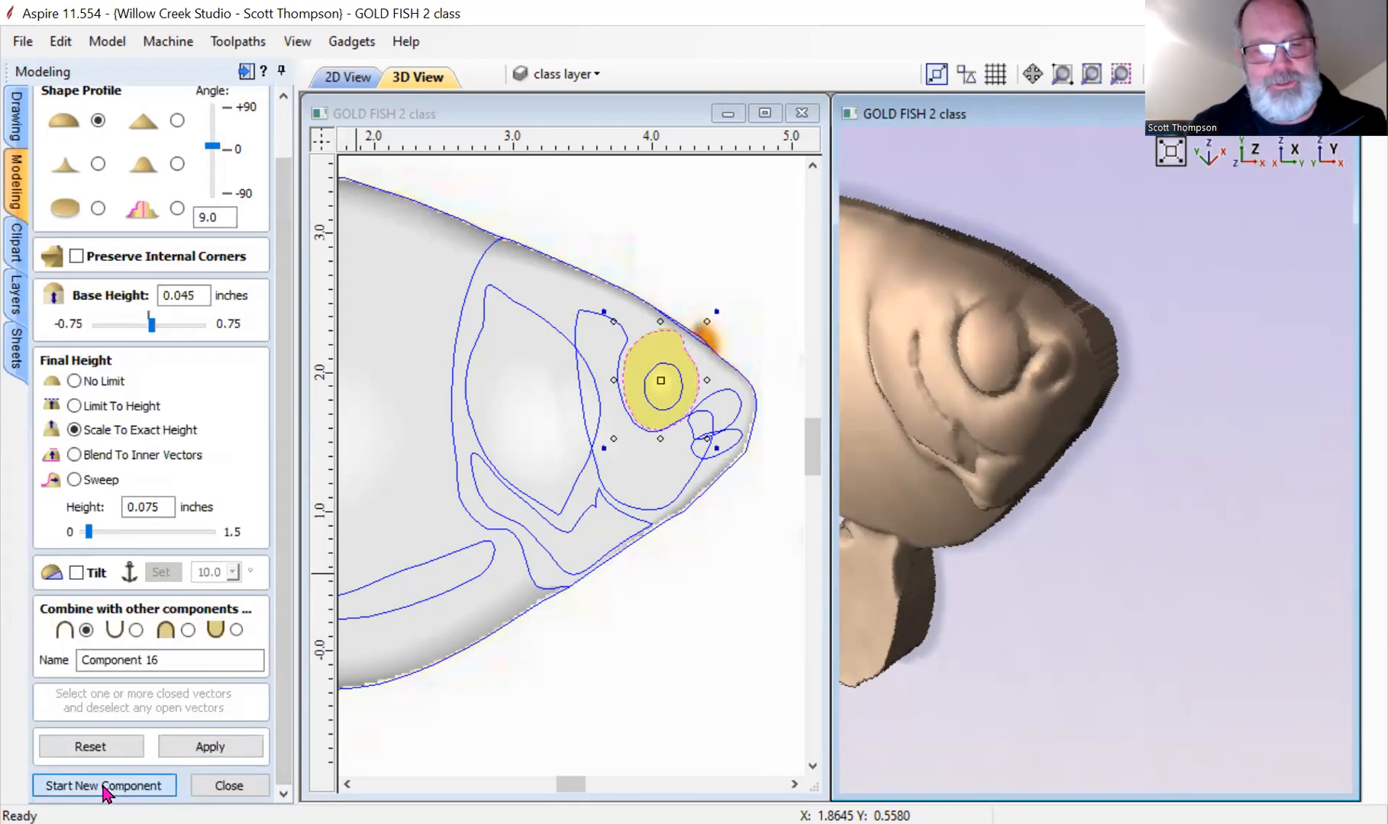
left_click(663, 411)
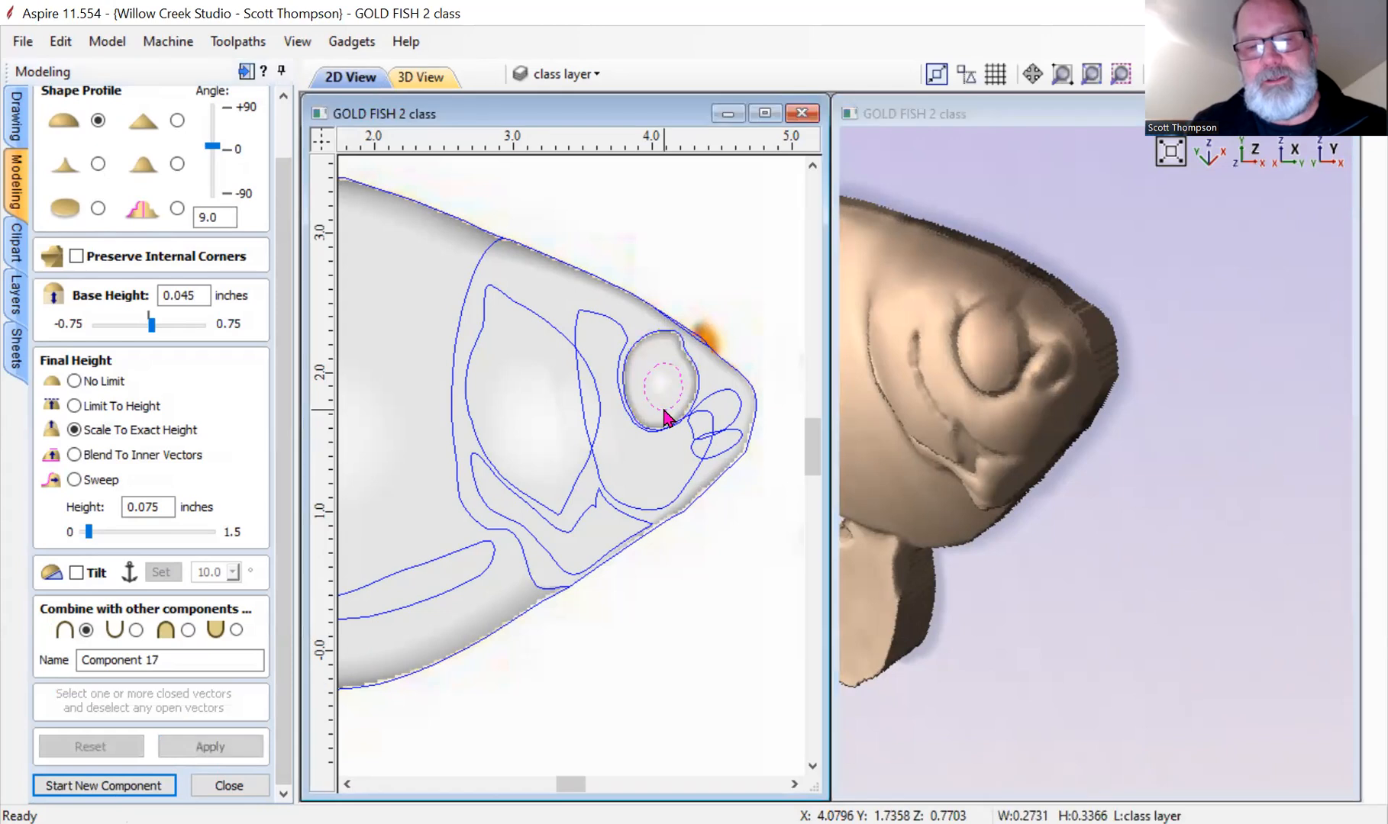
left_click_drag(218, 154, 219, 162)
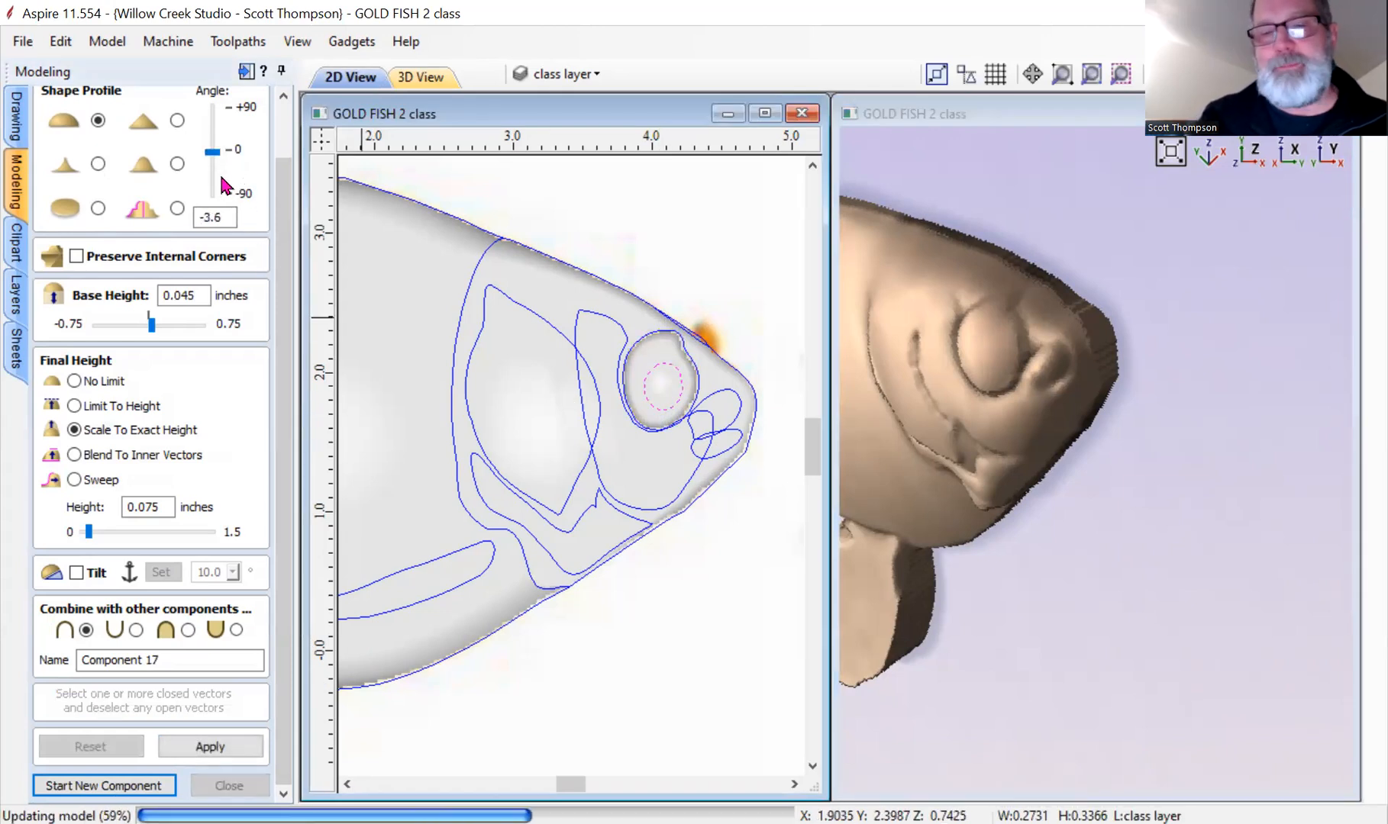
left_click_drag(152, 325, 147, 326)
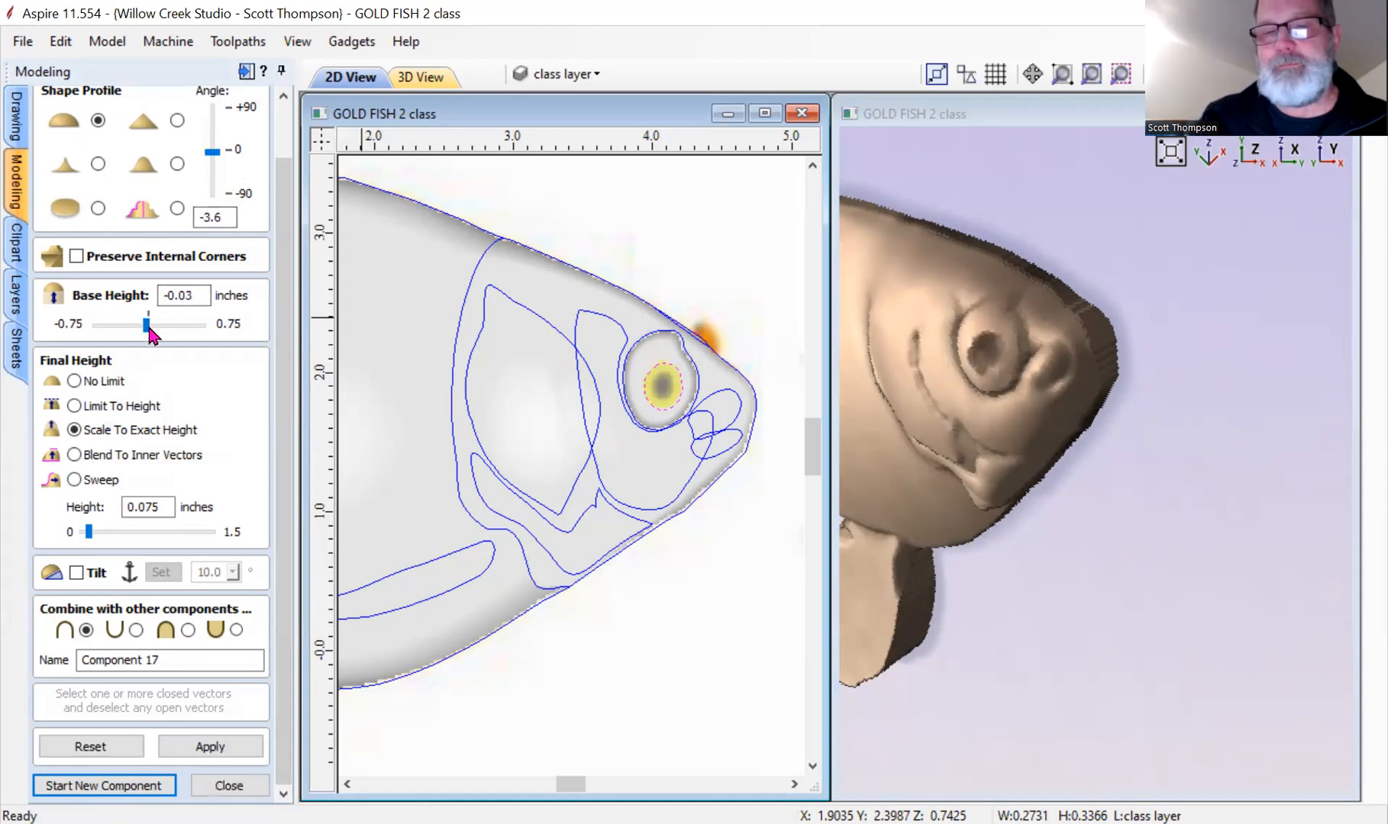
left_click_drag(88, 532, 44, 534)
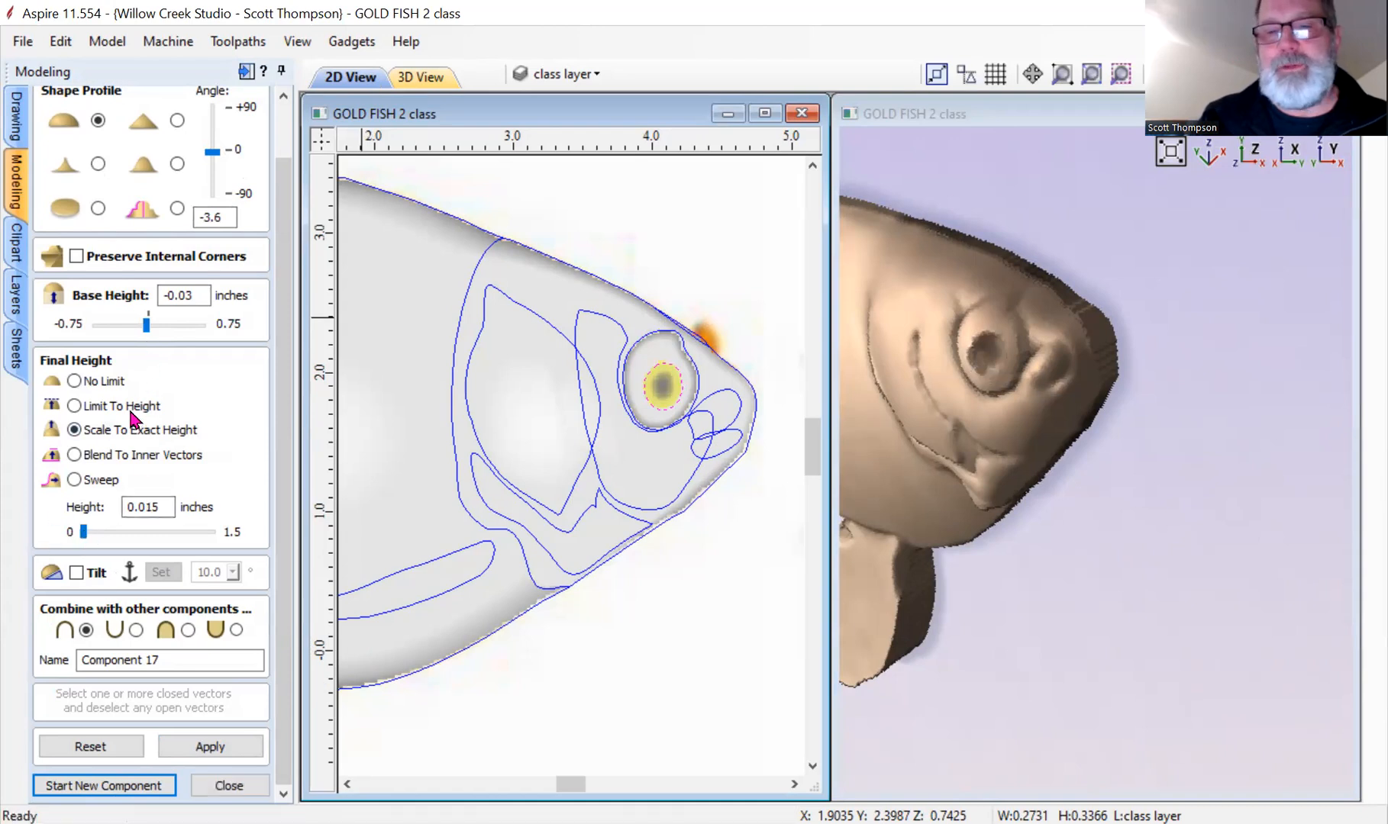
scroll(1130, 343, "down", 5)
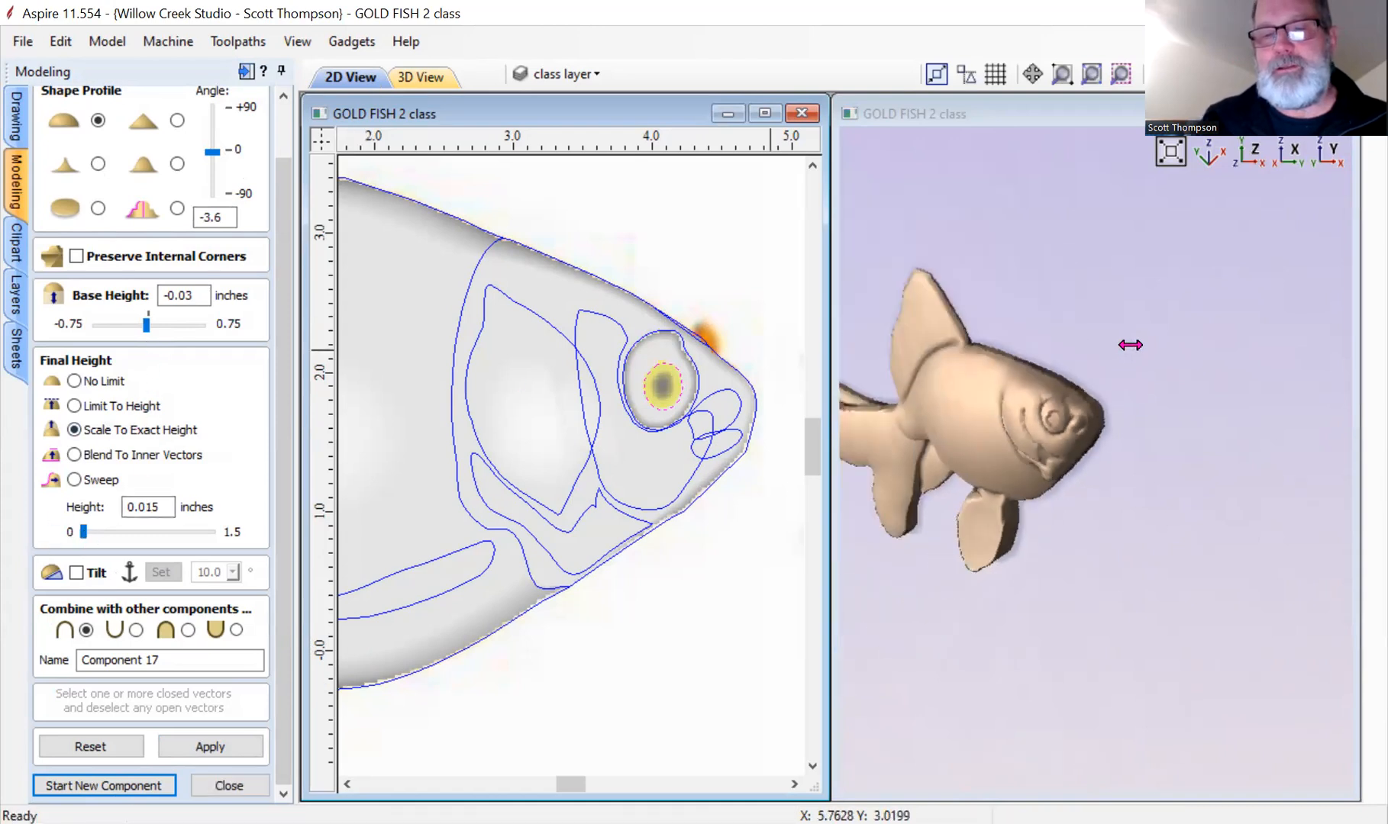
scroll(1052, 371, "up", 2)
middle_click_drag(1199, 496, 1189, 368)
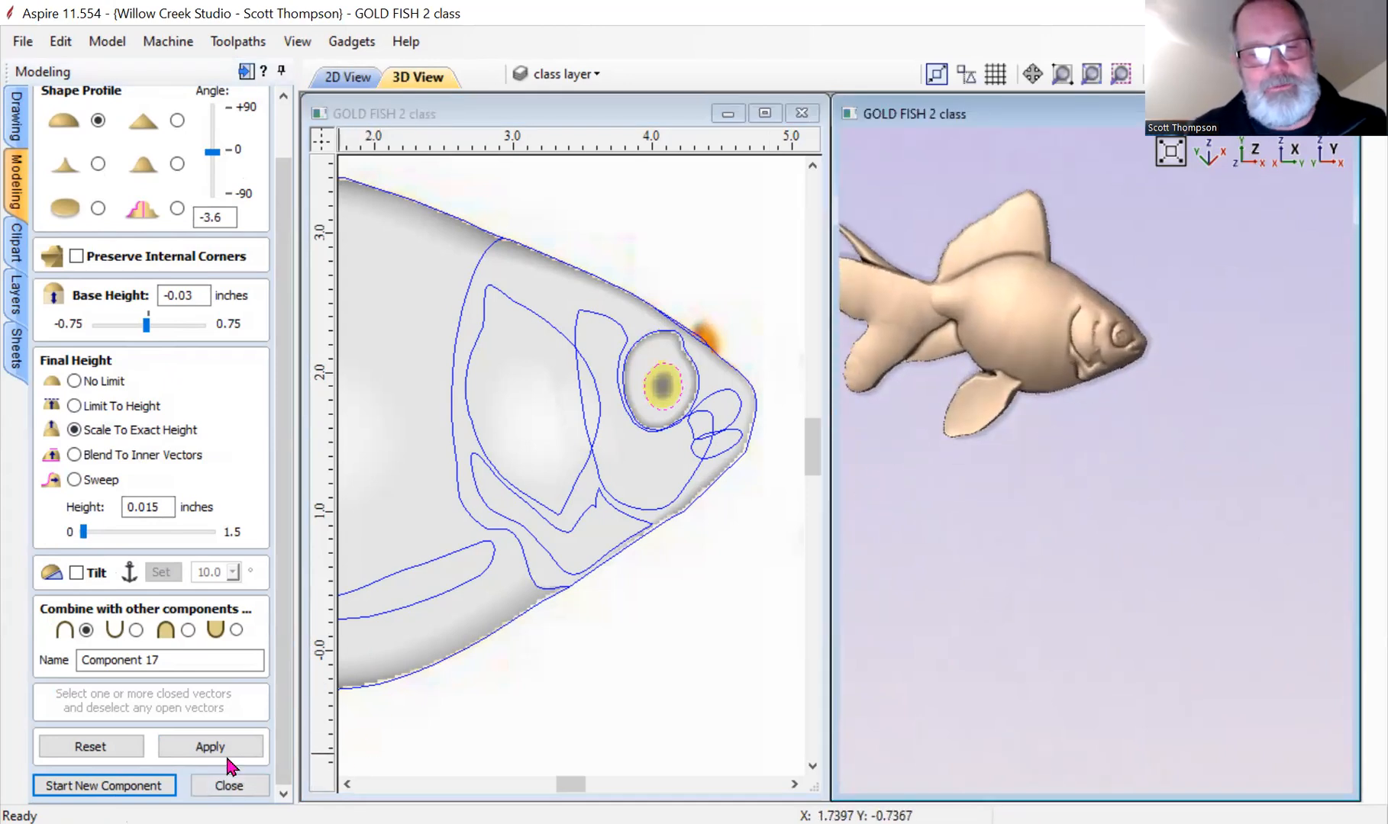
left_click(228, 786)
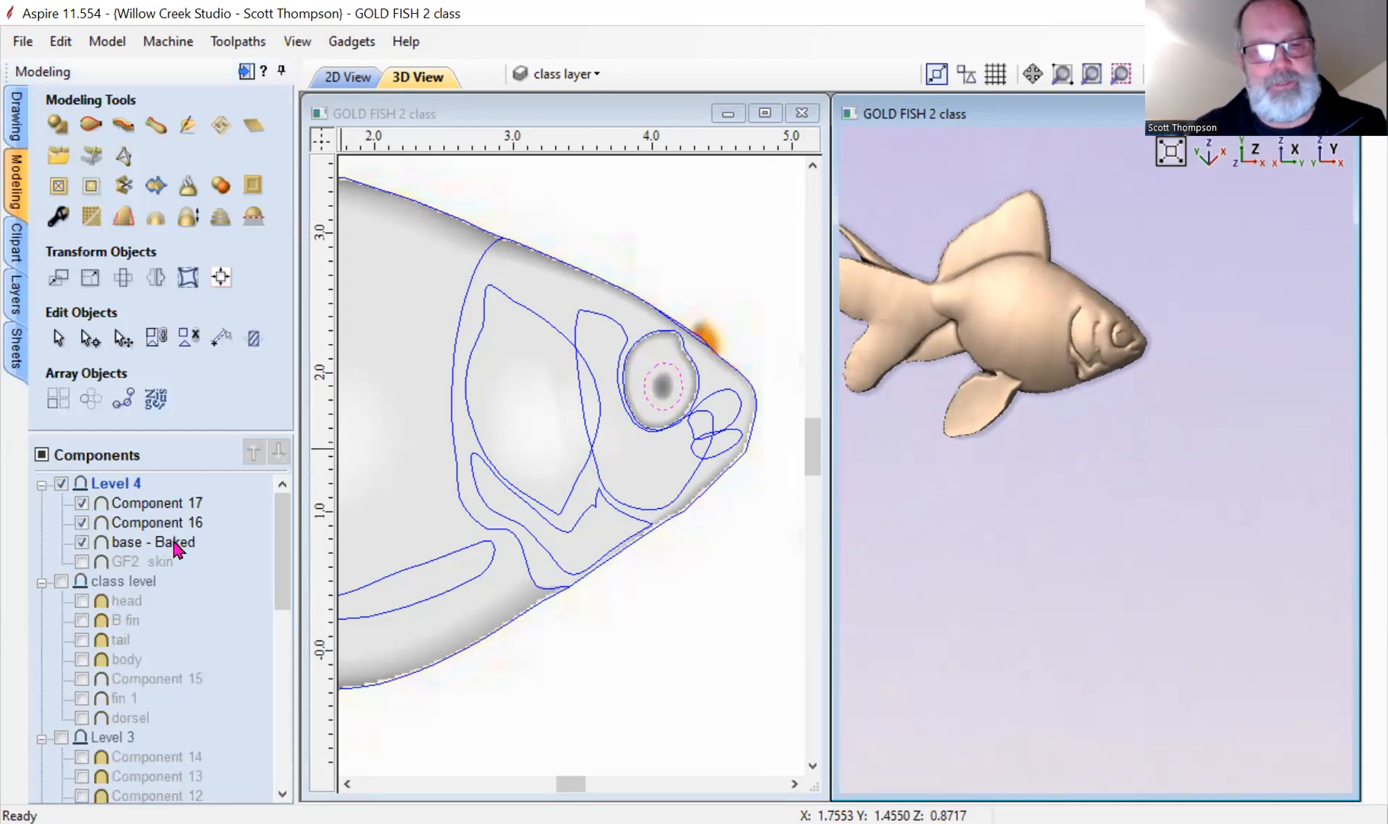
Bake both eye components together with the baked base, and show GF2 skin placed above the result in the component order.
left_click(174, 543)
left_click(170, 506, "shift")
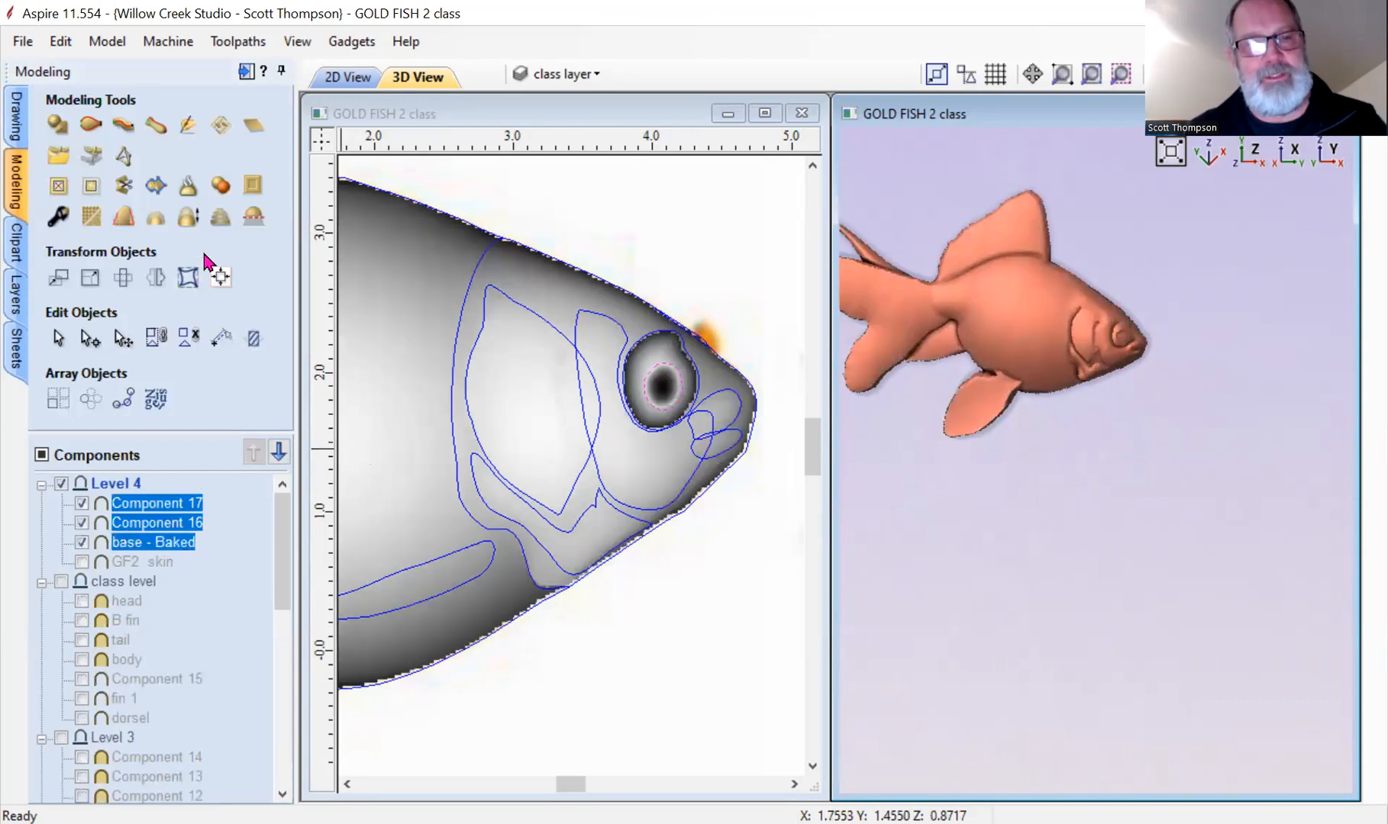
left_click(188, 186)
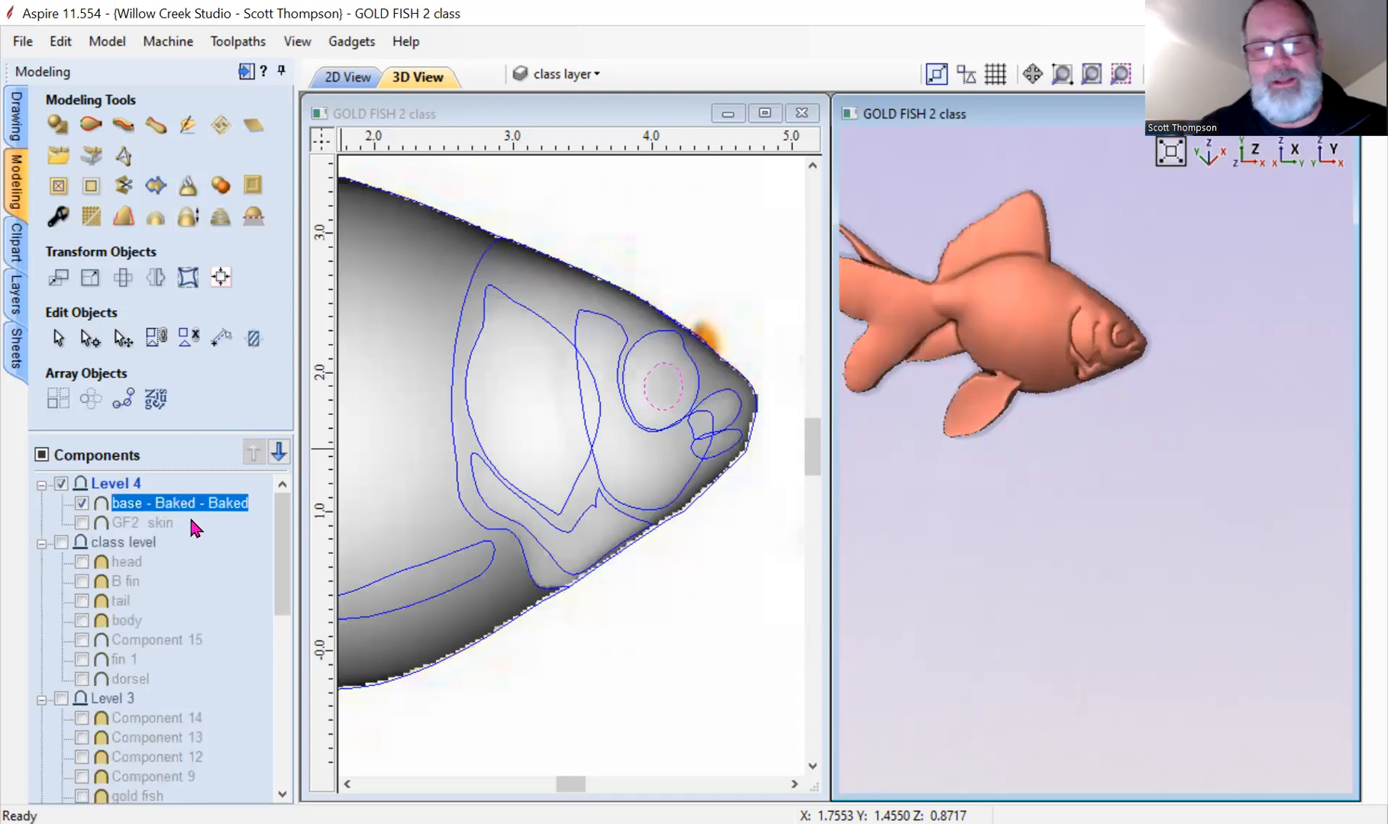
left_click(82, 523)
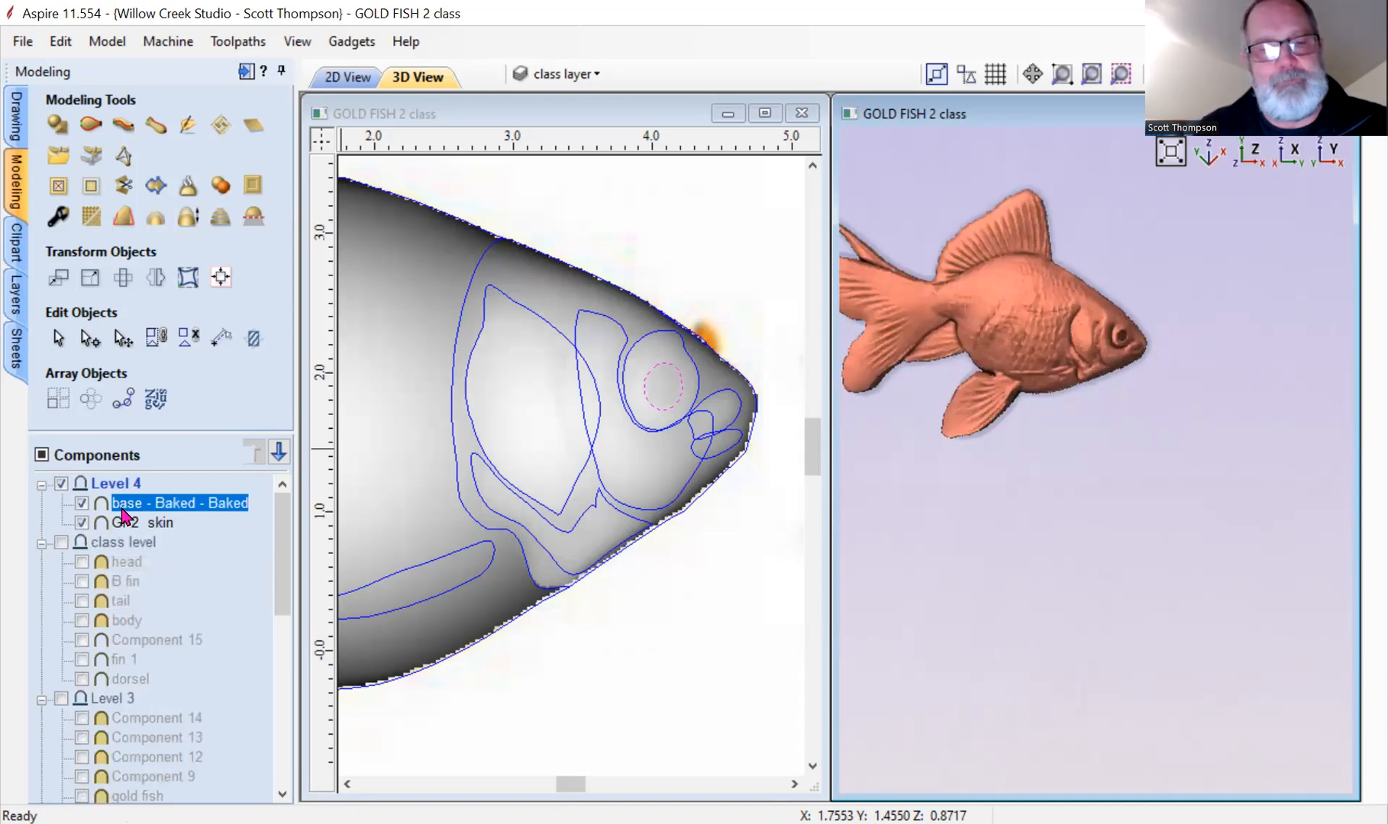
left_click_drag(140, 517, 140, 514)
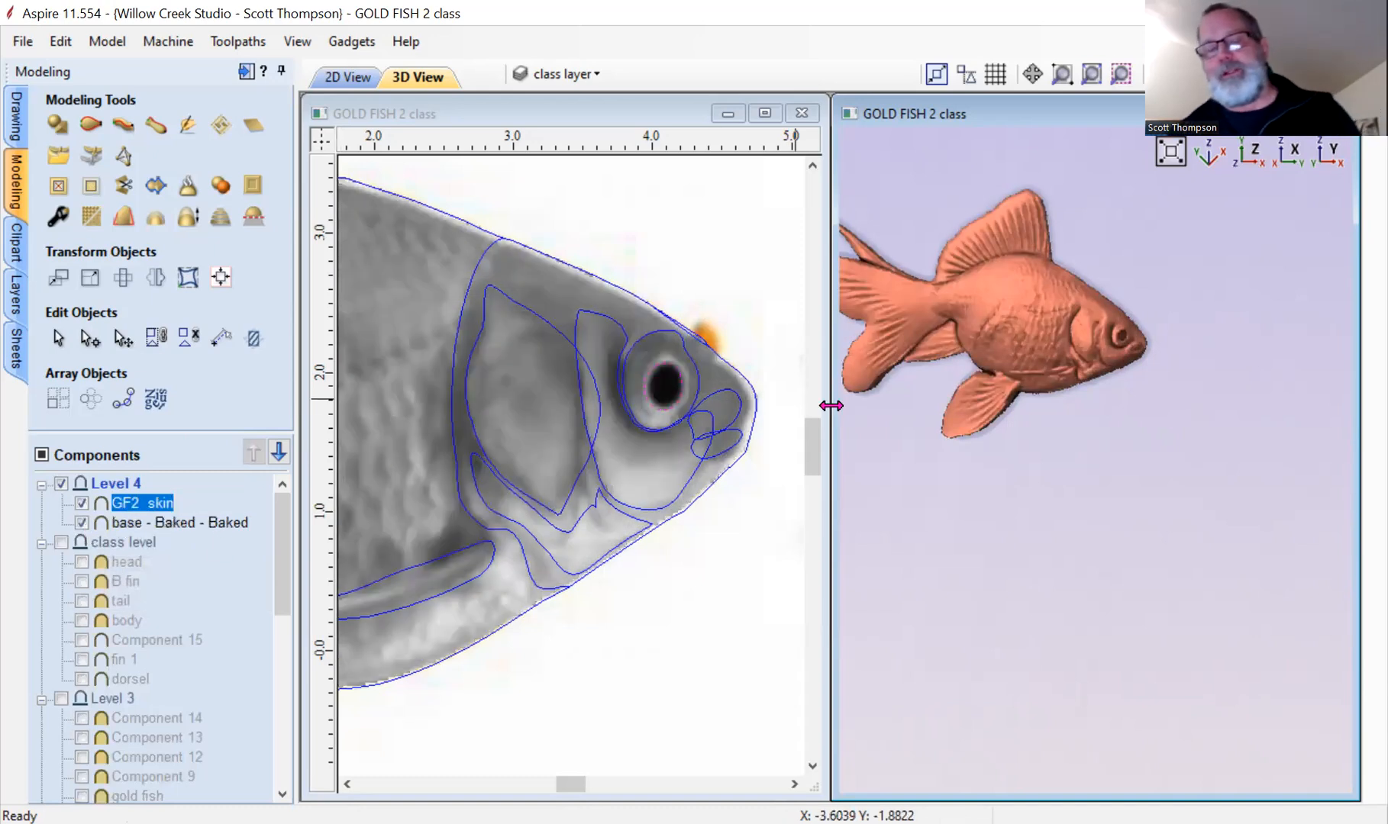
Compare the skinned fish with the reference goldfish photo and examine the relief's scale and fin detail from different angles.
scroll(1153, 349, "up", 3)
scroll(1152, 347, "down", 2)
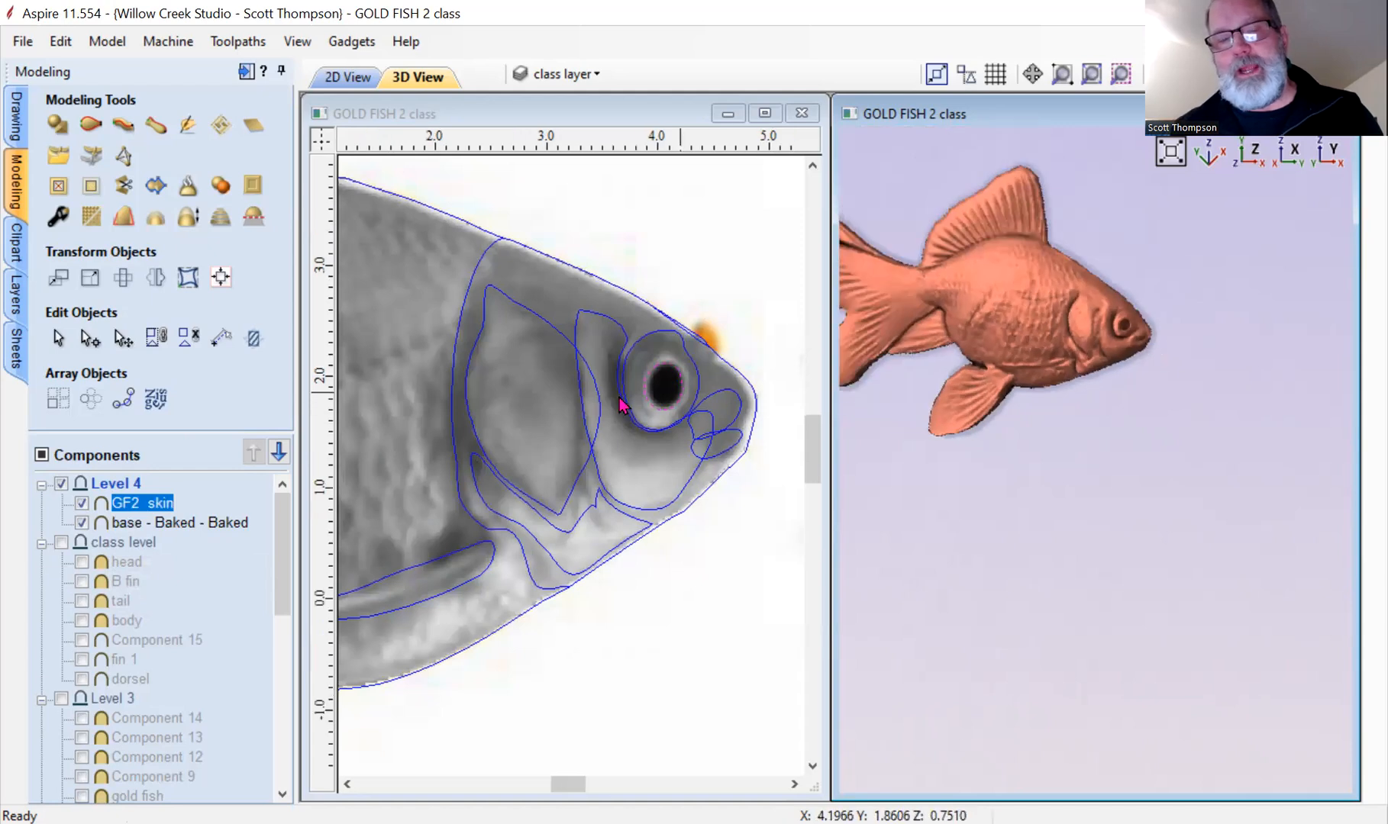
scroll(528, 396, "down", 6)
scroll(443, 405, "down", 2)
scroll(625, 407, "up", 5)
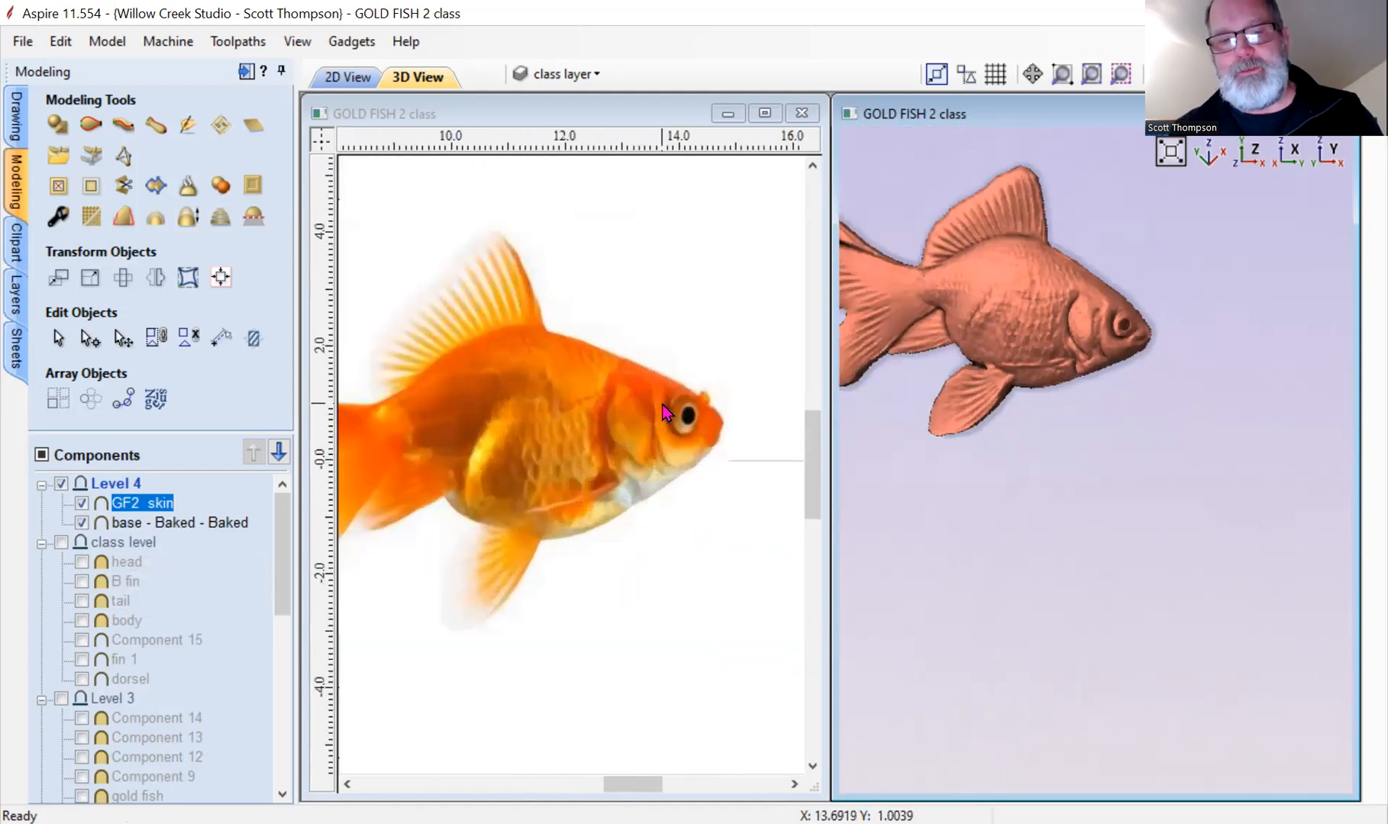
scroll(664, 413, "down", 1)
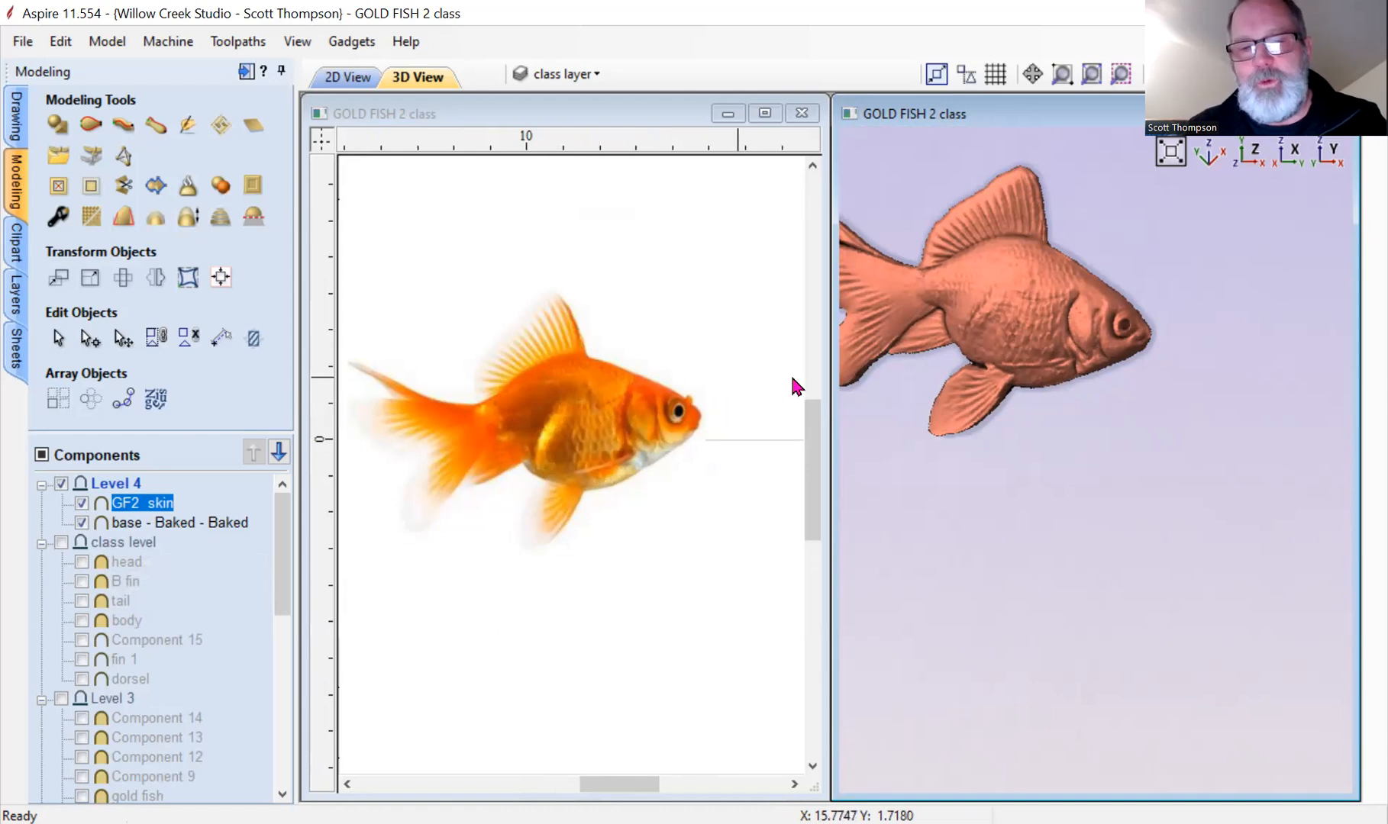
left_click_drag(998, 255, 1056, 457)
left_click_drag(1017, 384, 1079, 294)
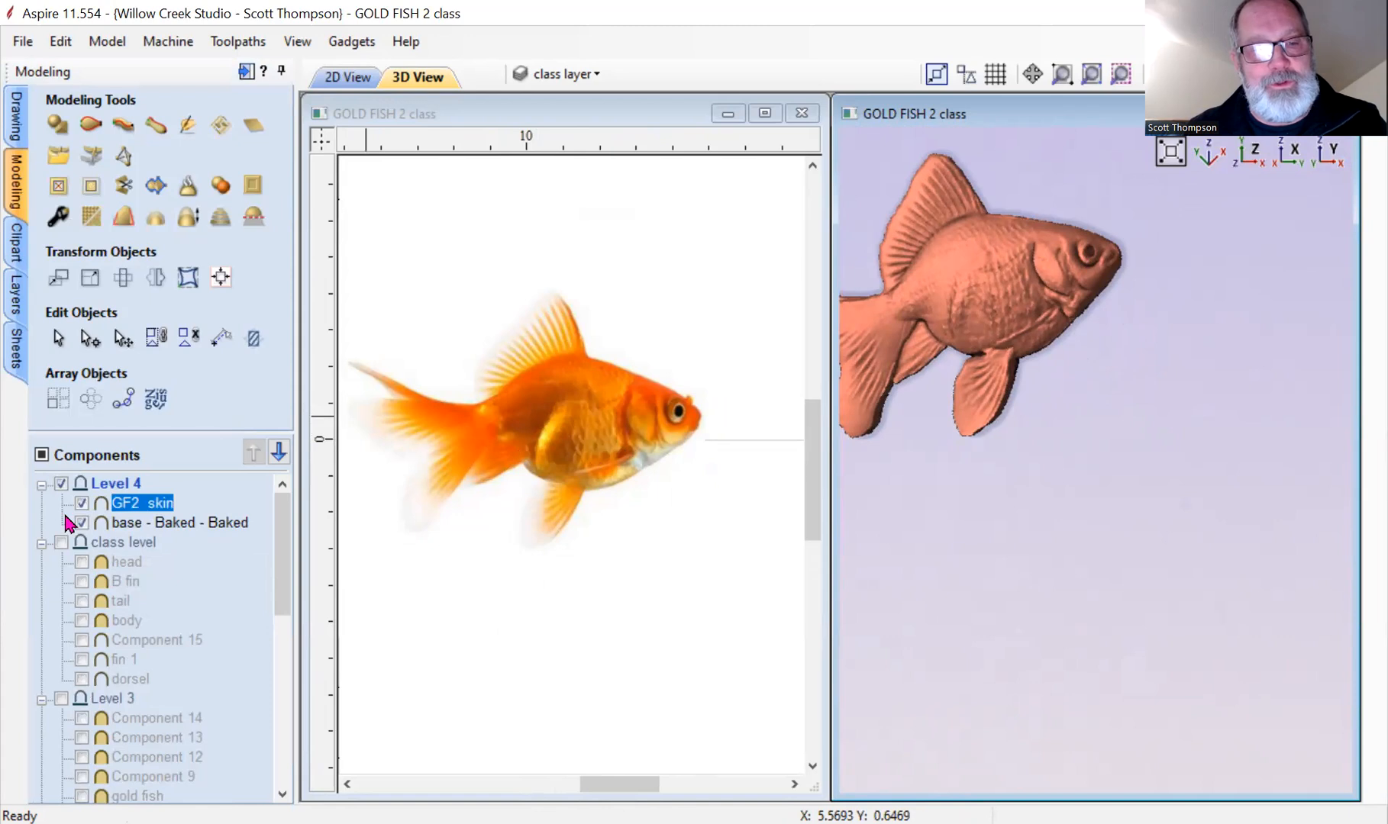
Hide the GF2 skin and baked base components to expose the traced reference photo.
left_click(82, 503)
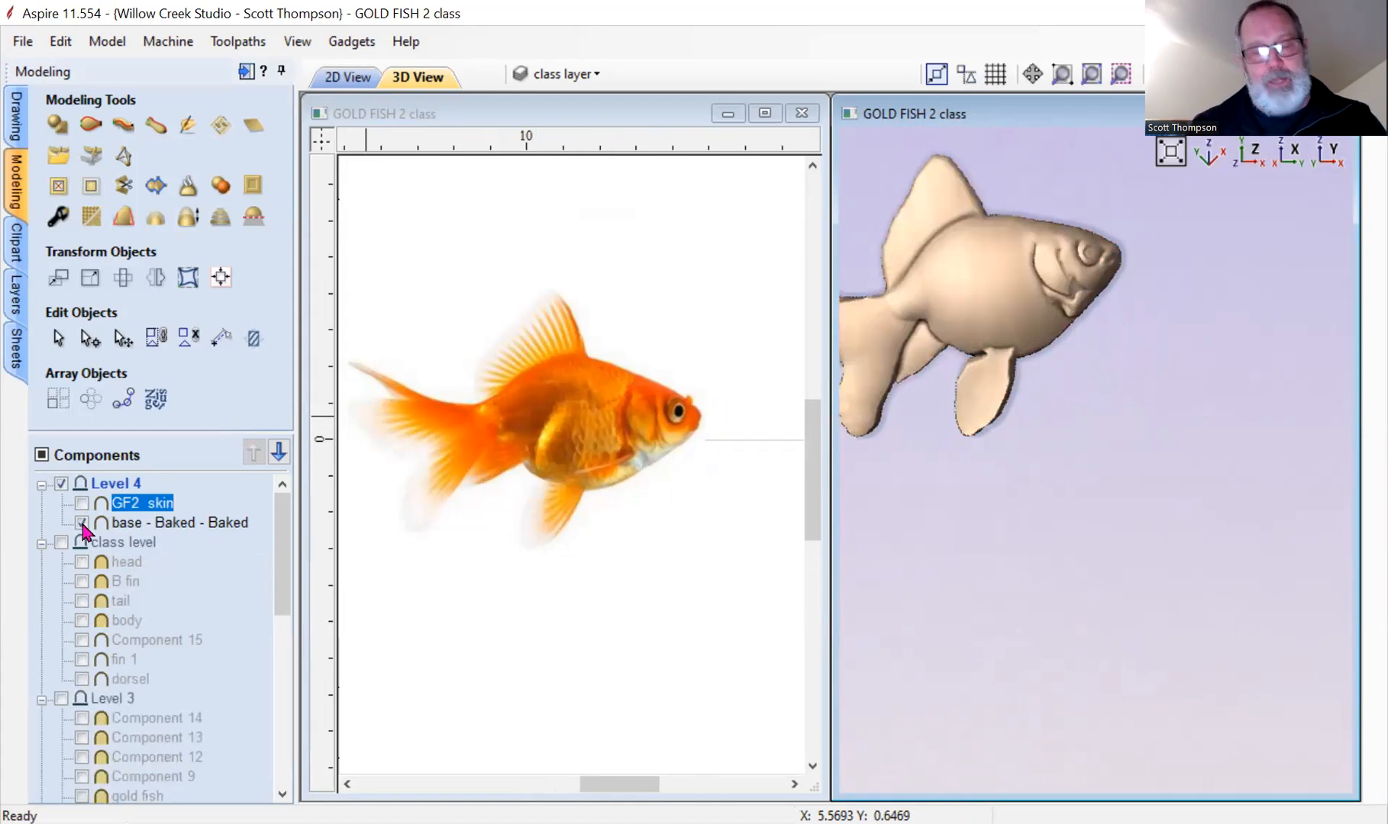
scroll(508, 496, "down", 2)
scroll(527, 461, "up", 4)
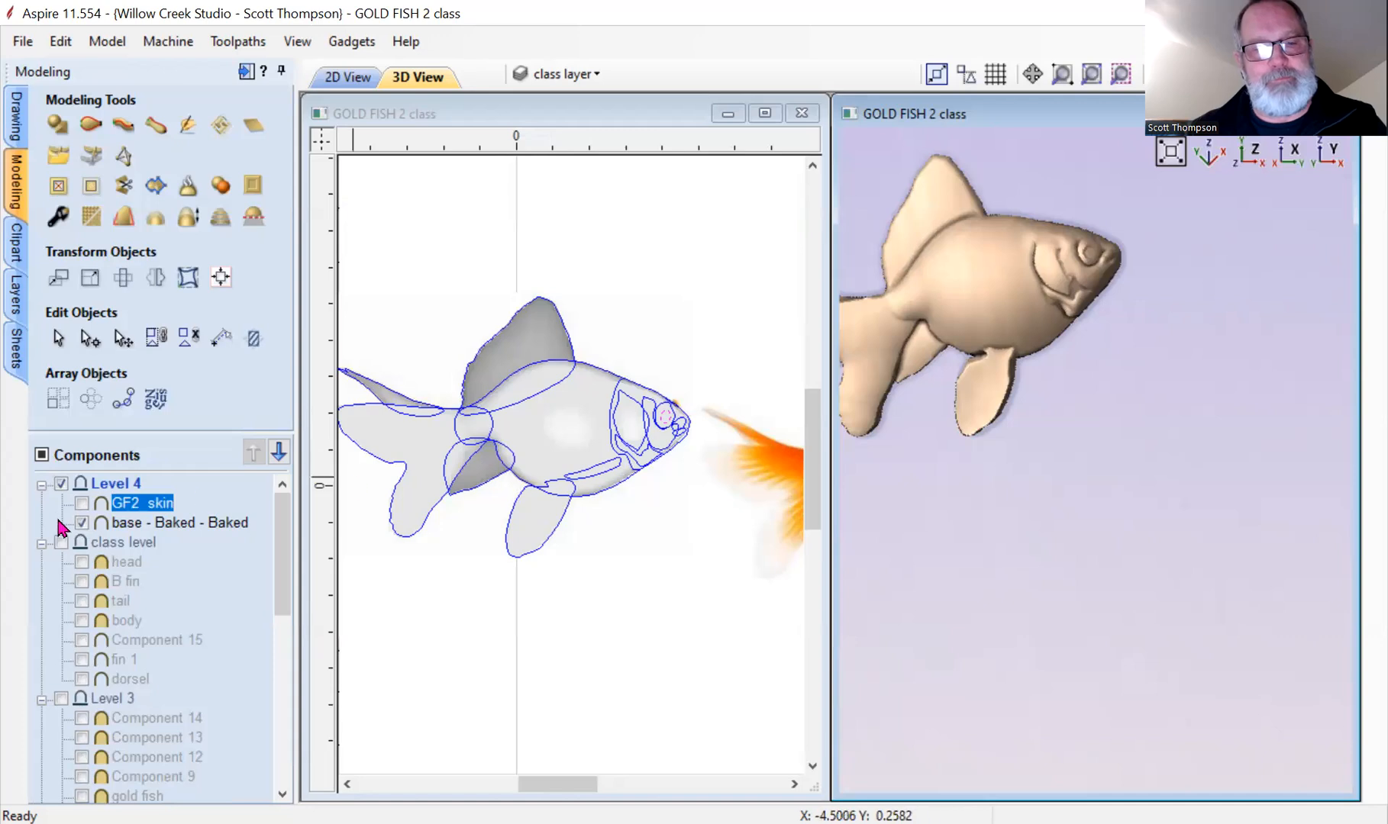
left_click(81, 522)
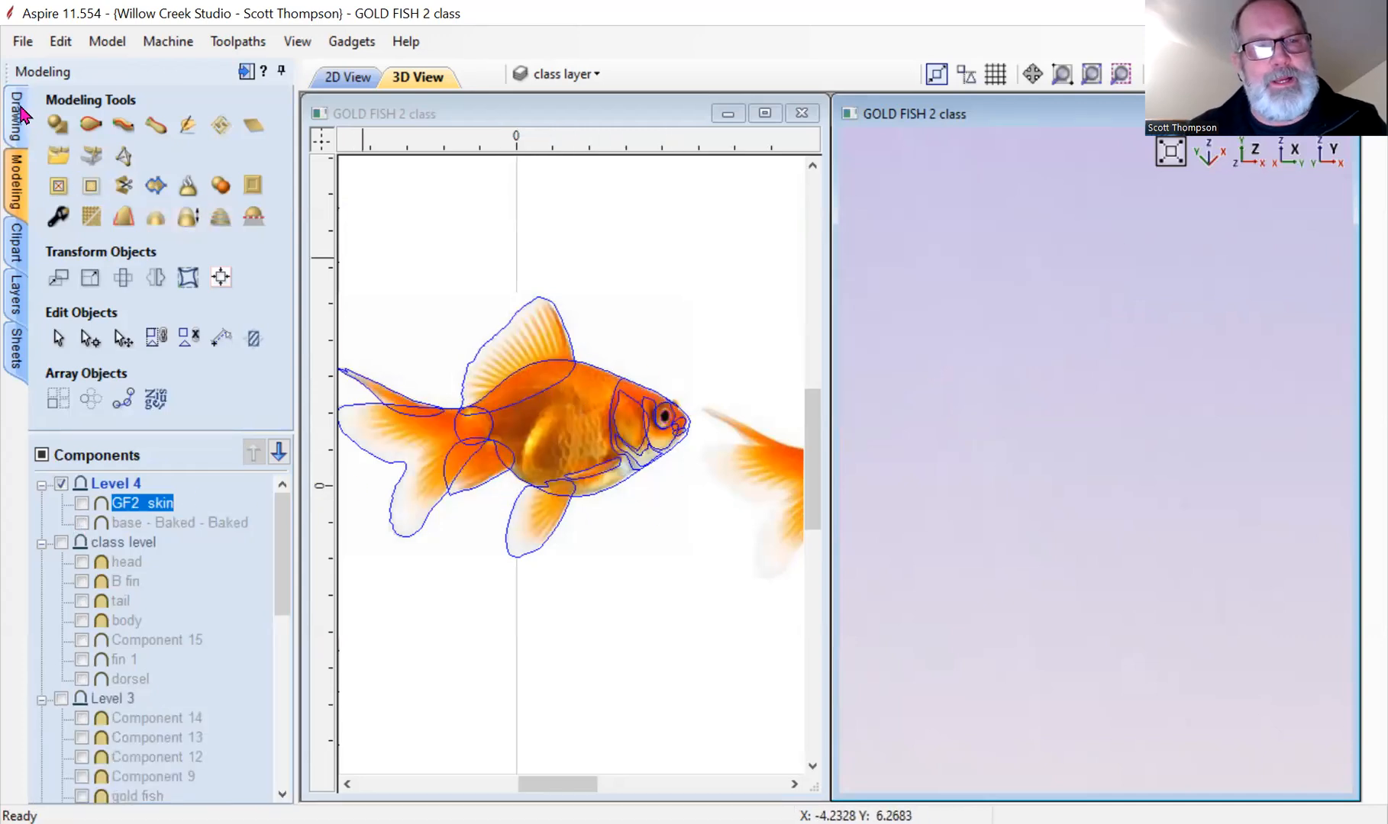
Trace a closed freehand outline about 2.7 by 2.7 inches around the scaly belly bulge between the lower fin and the gill.
left_click(15, 116)
left_click(150, 249)
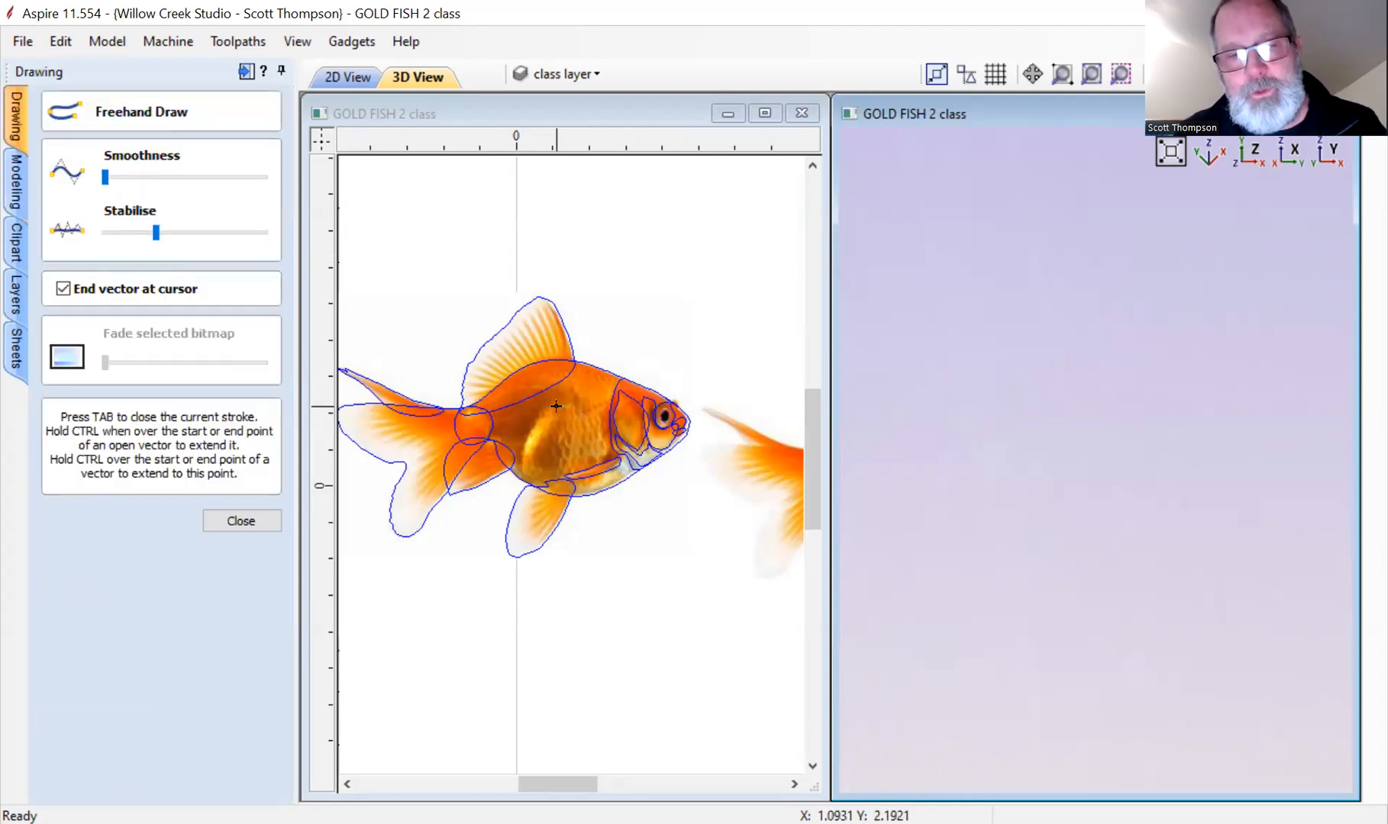
scroll(556, 406, "up", 1)
mouse_move(547, 400)
left_mouse_down()
mouse_move(513, 456)
mouse_move(512, 495)
mouse_move(535, 510)
mouse_move(631, 499)
mouse_move(642, 485)
mouse_move(624, 470)
left_mouse_up()
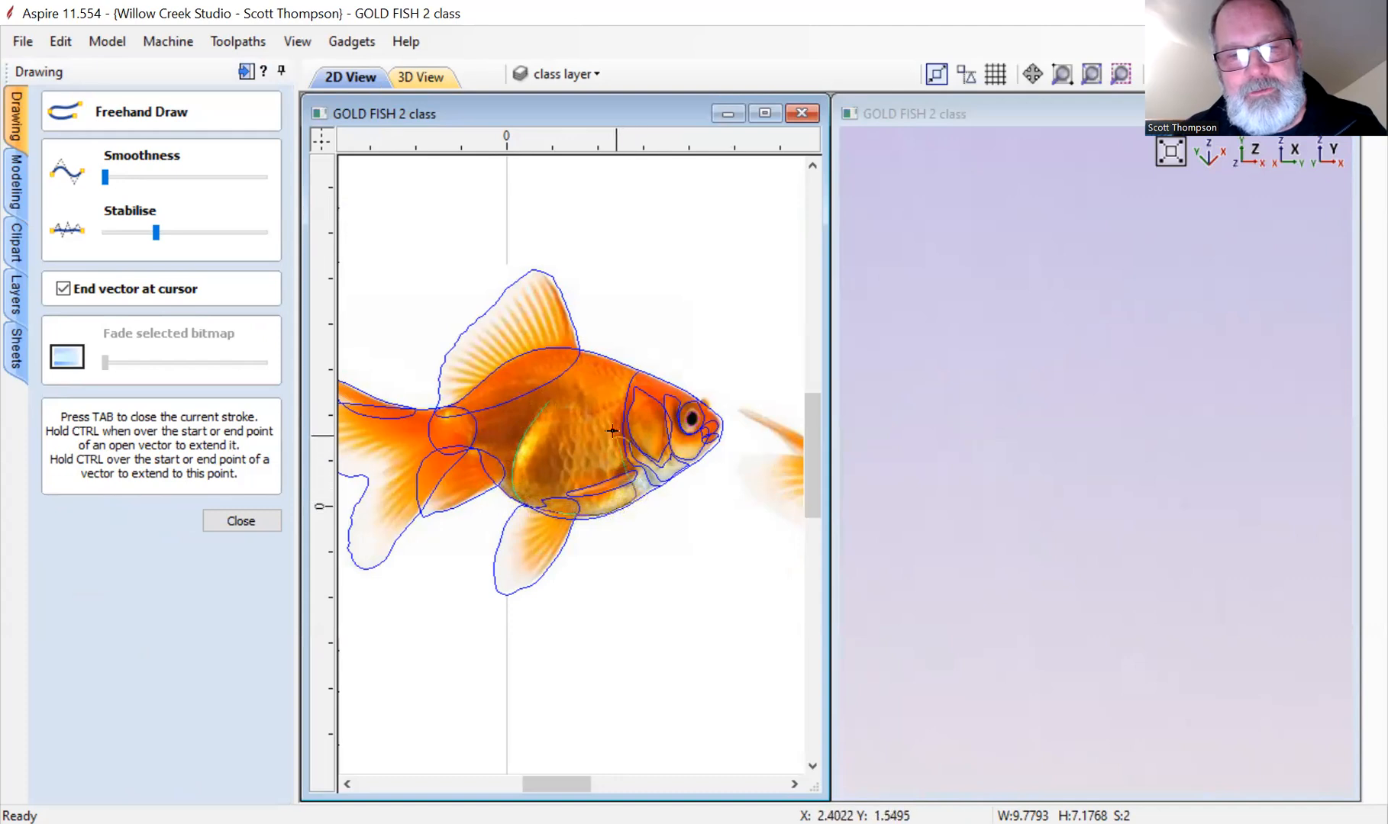
left_click_drag(560, 391, 562, 391)
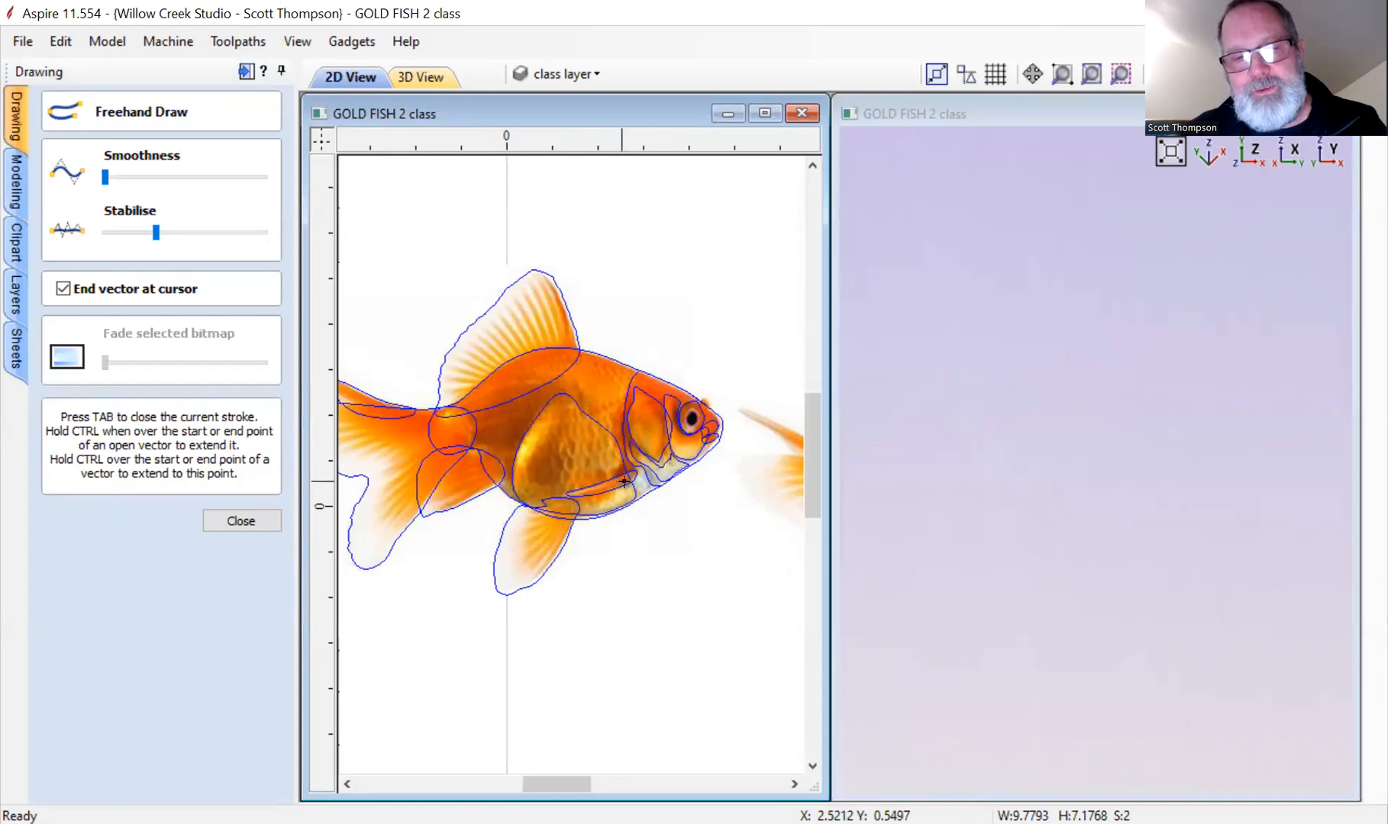
left_click(241, 521)
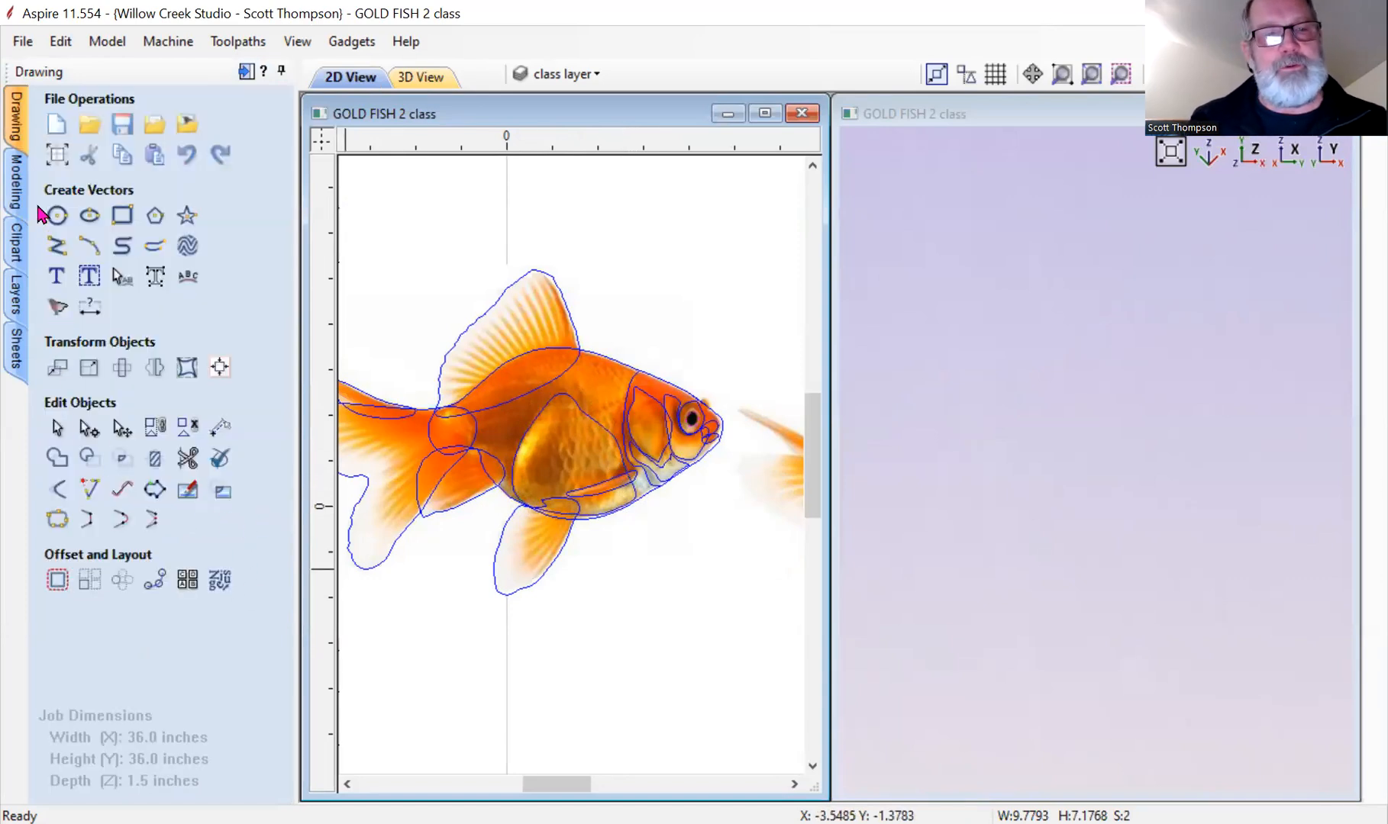
Show the baked base component again and view the fish relief without the GF2 skin.
left_click(15, 183)
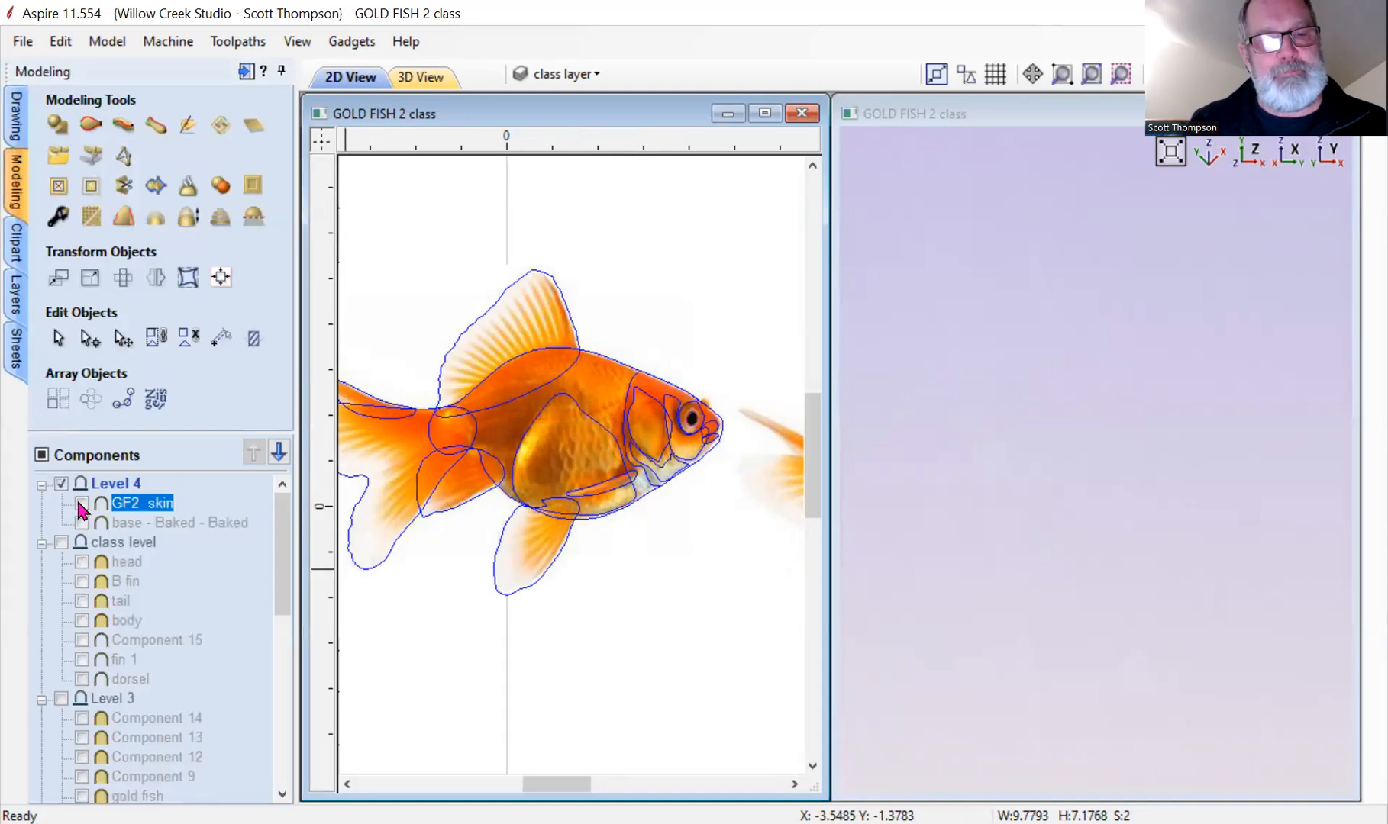
left_click(82, 523)
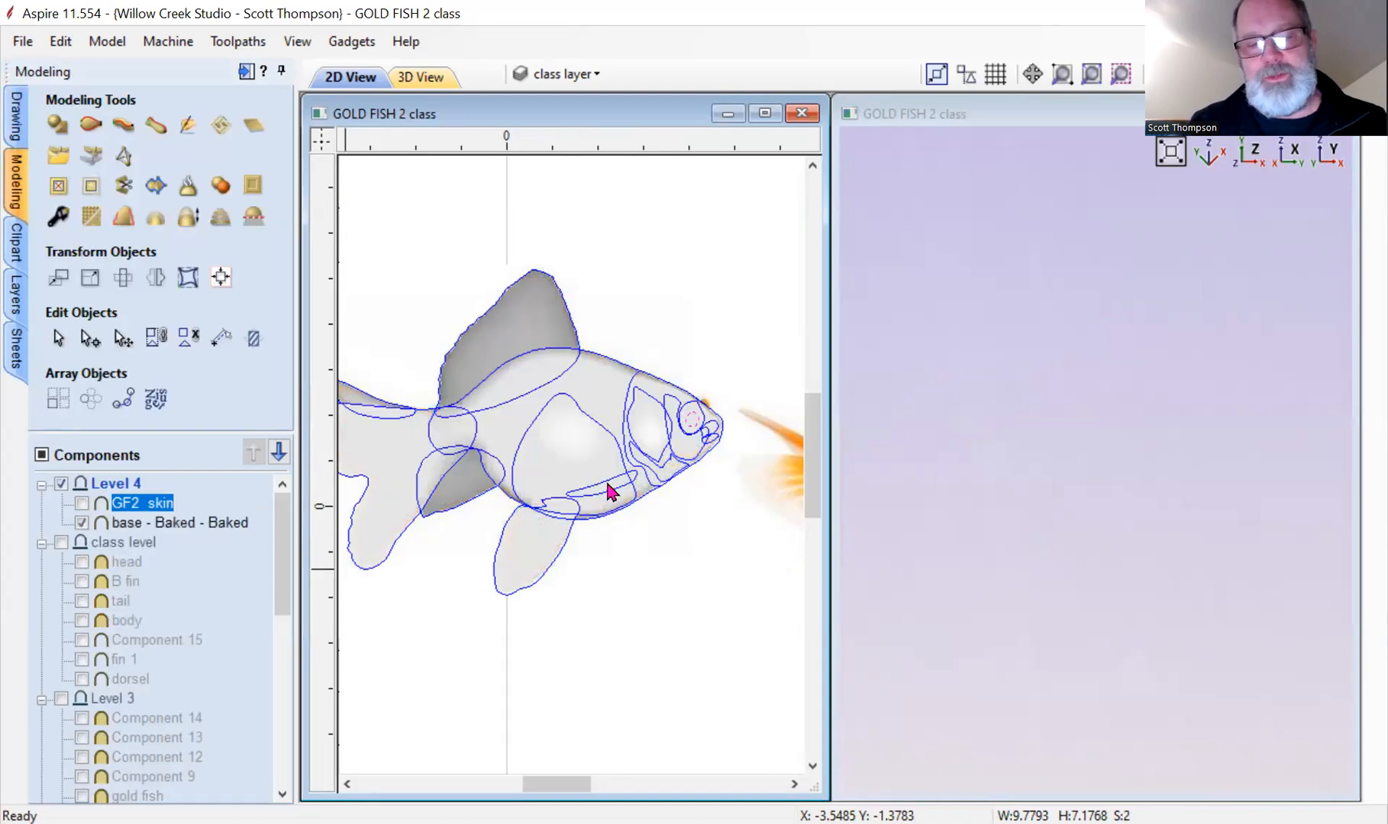
middle_click_drag(910, 422, 960, 474)
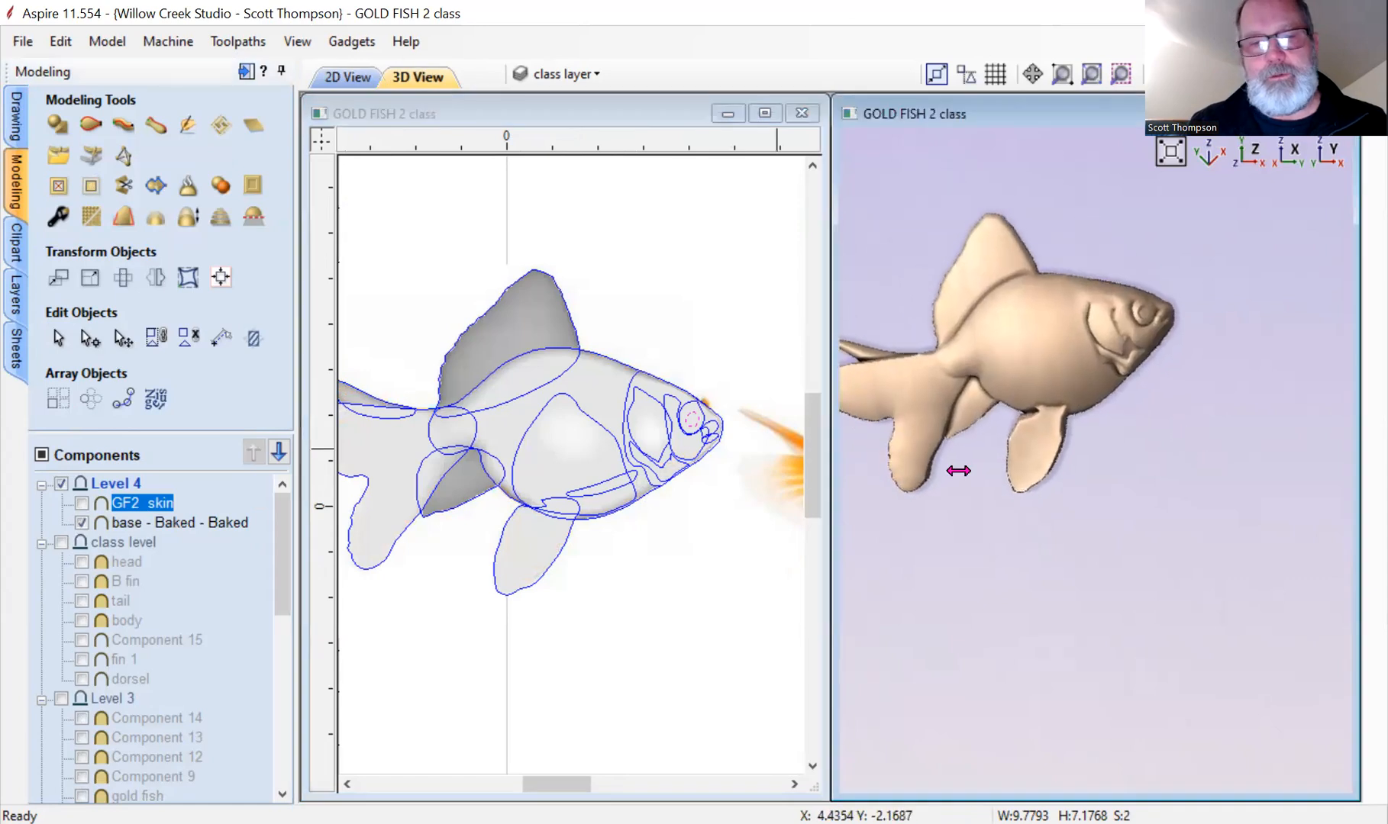
Start a domed shape from the belly outline with a 0.045-inch base height, merging its highest points with the previous components.
left_click(597, 421)
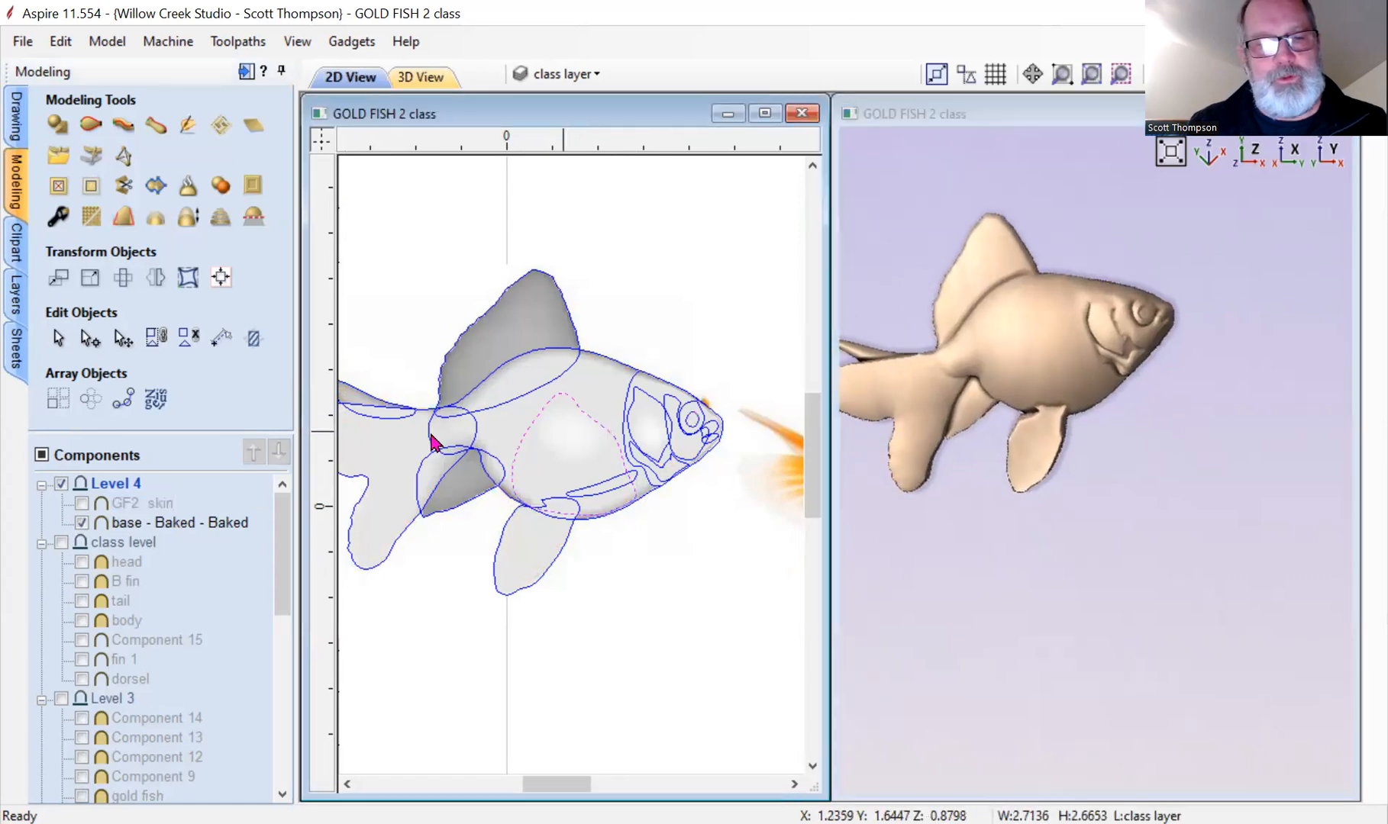
left_click(57, 124)
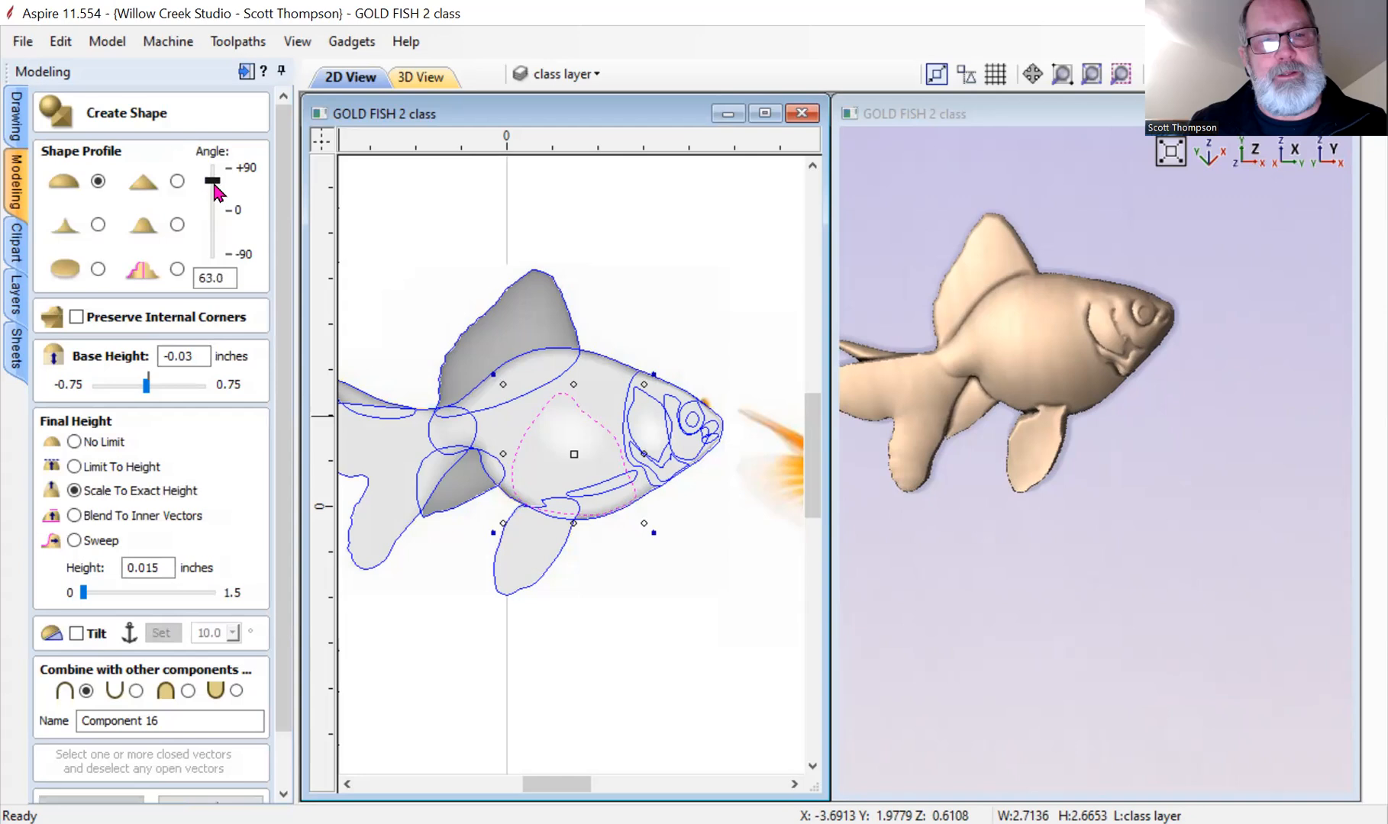
left_click_drag(146, 385, 150, 386)
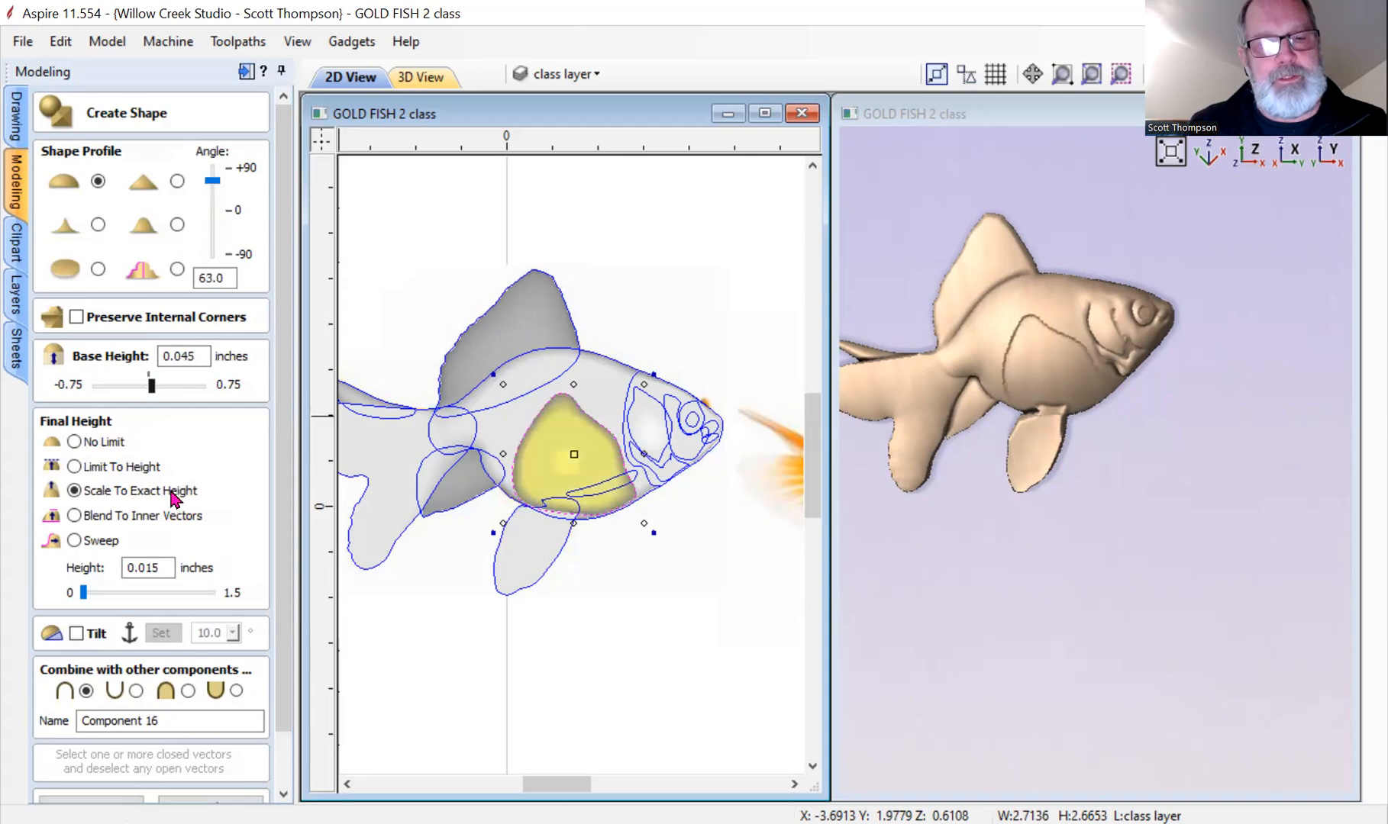
left_click(187, 690)
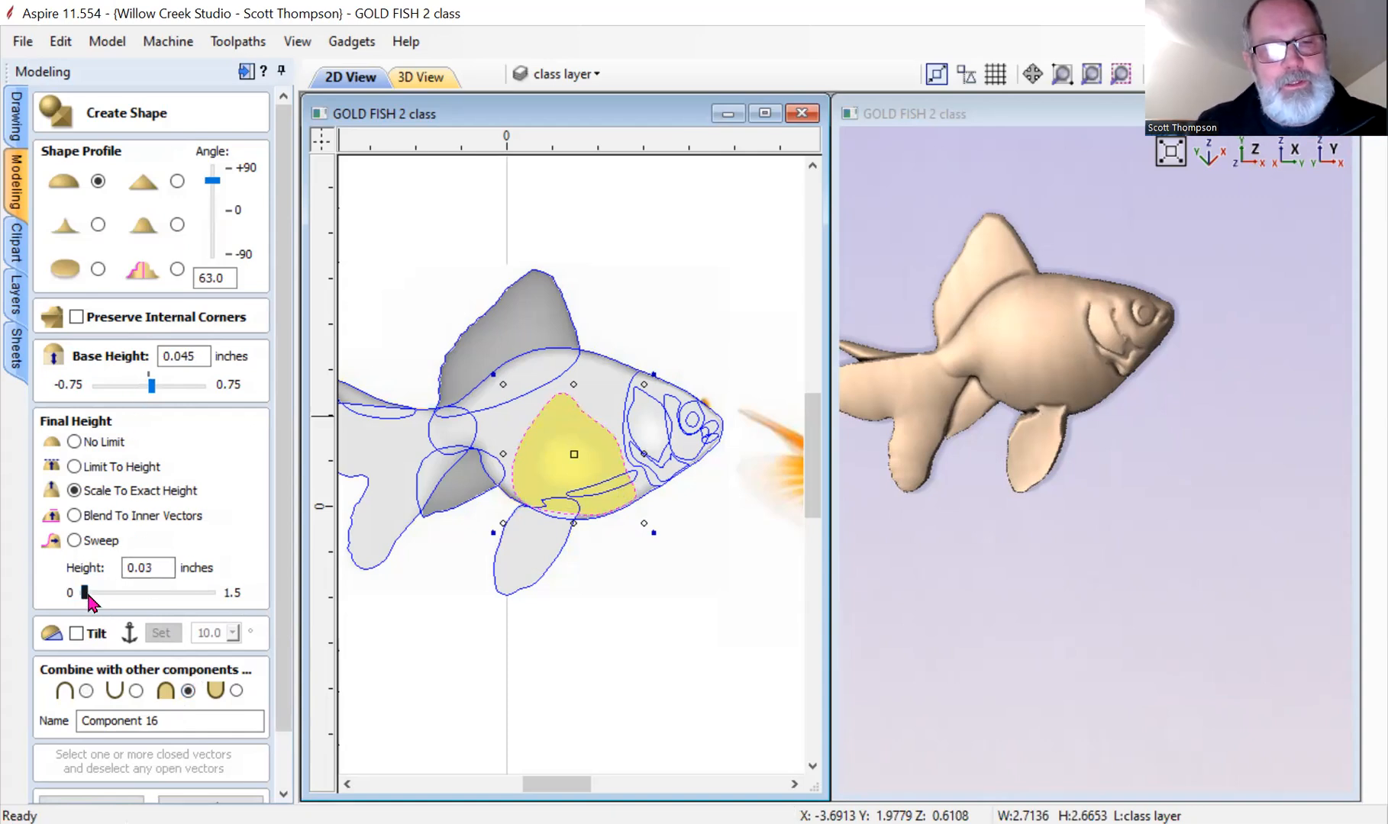
Raise the belly shape to a base height of 0.465 inches and an exact final height of 0.585 inches.
left_click(127, 597)
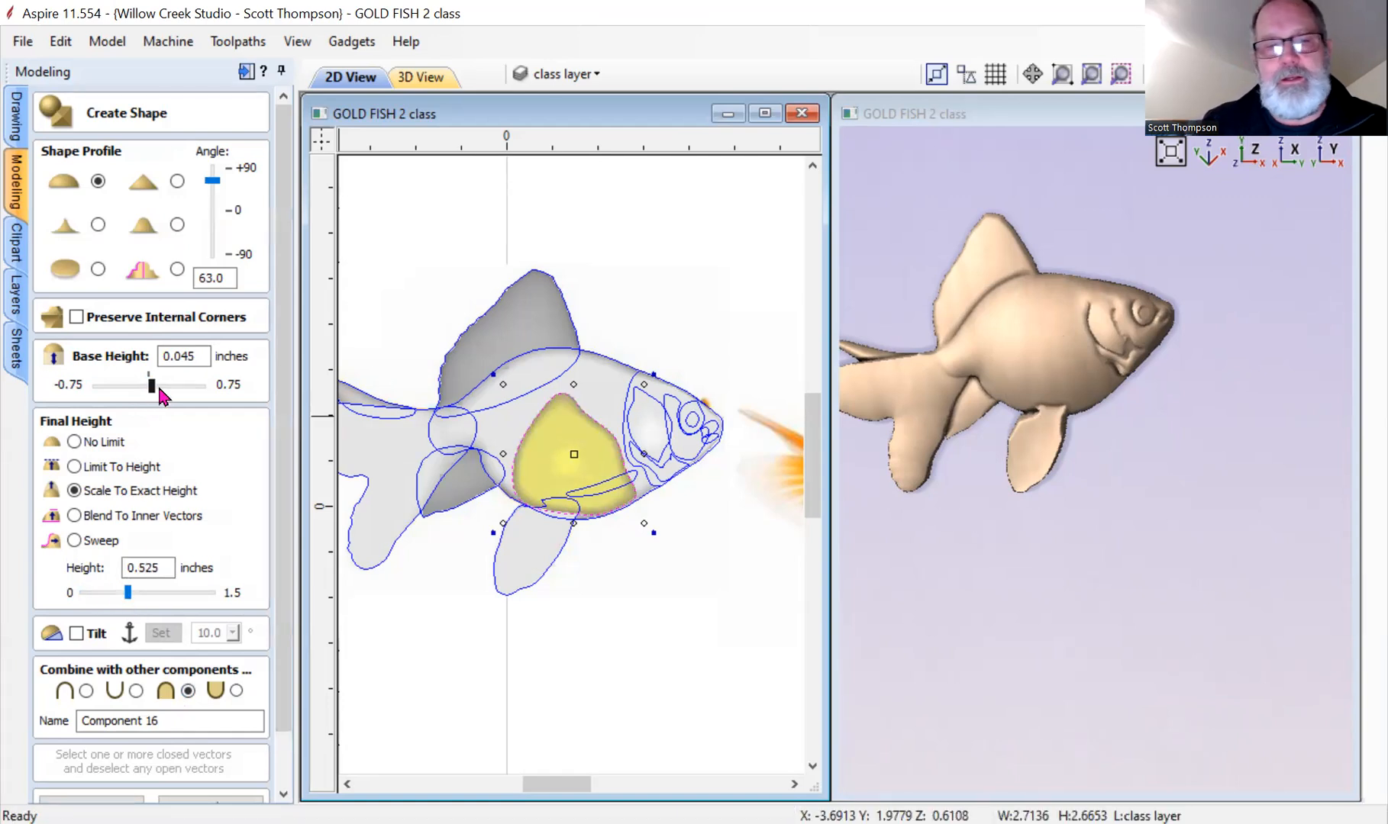
left_click(191, 386)
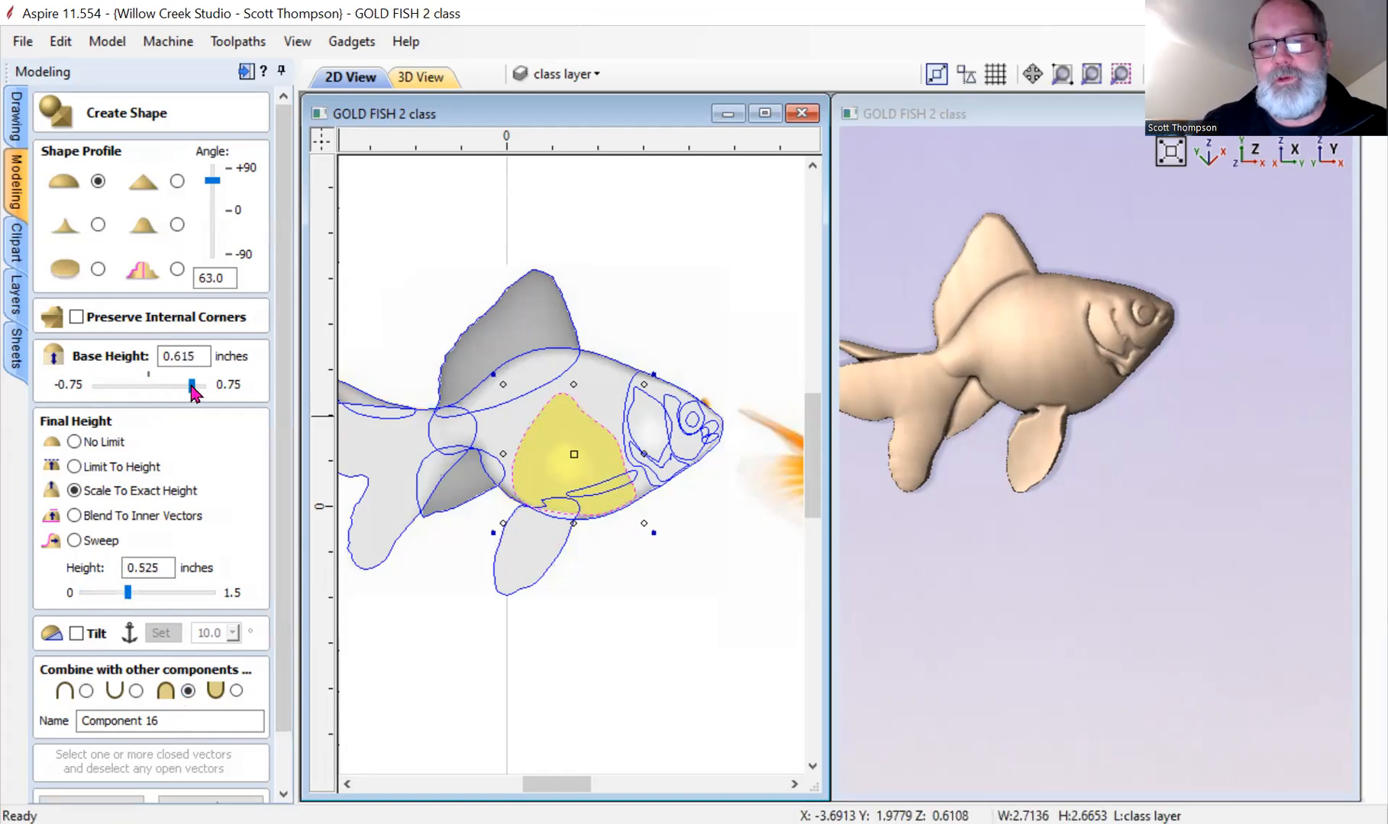
left_click_drag(1133, 495, 1131, 389)
left_click_drag(191, 386, 181, 388)
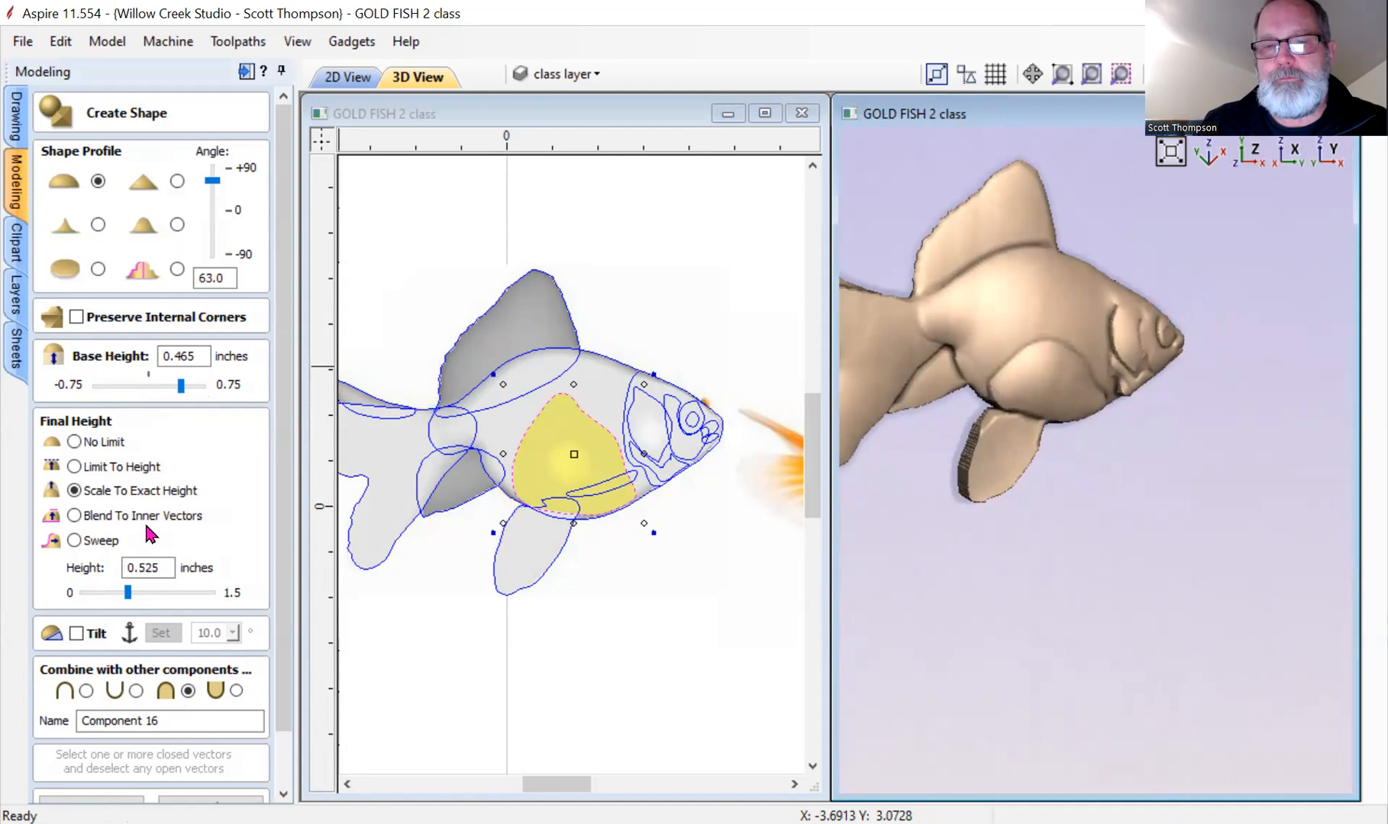
left_click_drag(128, 595, 141, 580)
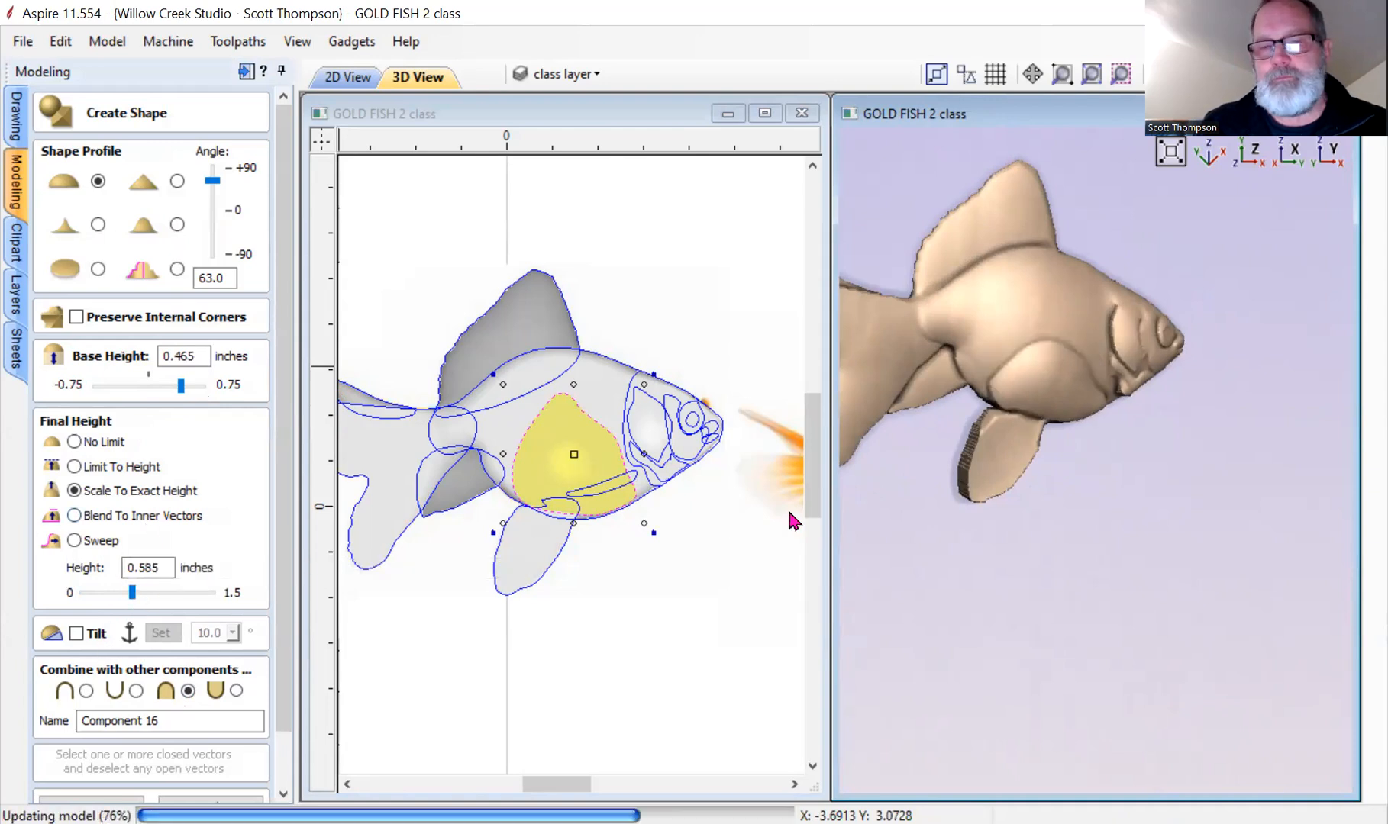
left_click_drag(1177, 403, 1119, 379)
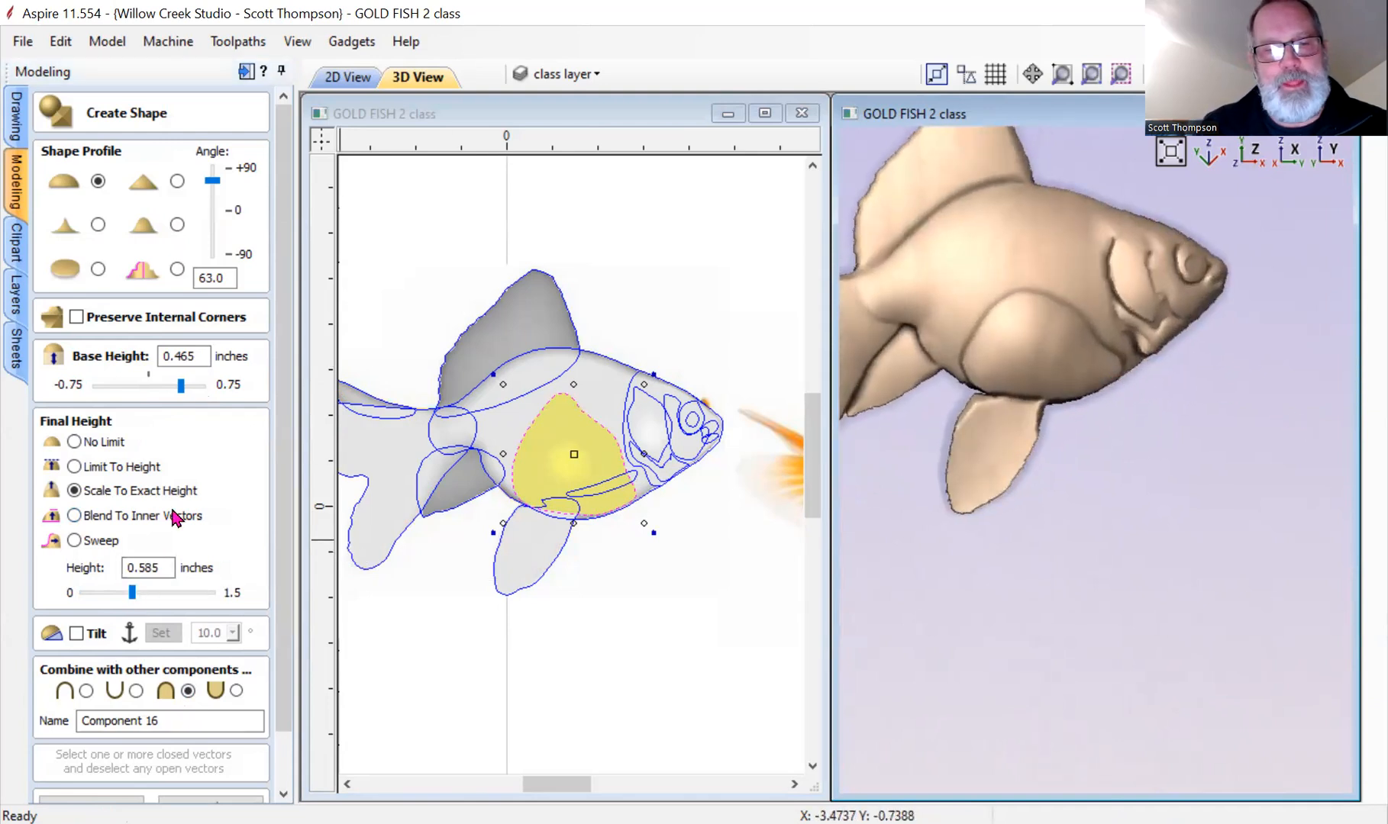
Tilt the belly shape by 6 degrees, with the tilt direction running from its lower edge to its upper tip.
left_click(77, 633)
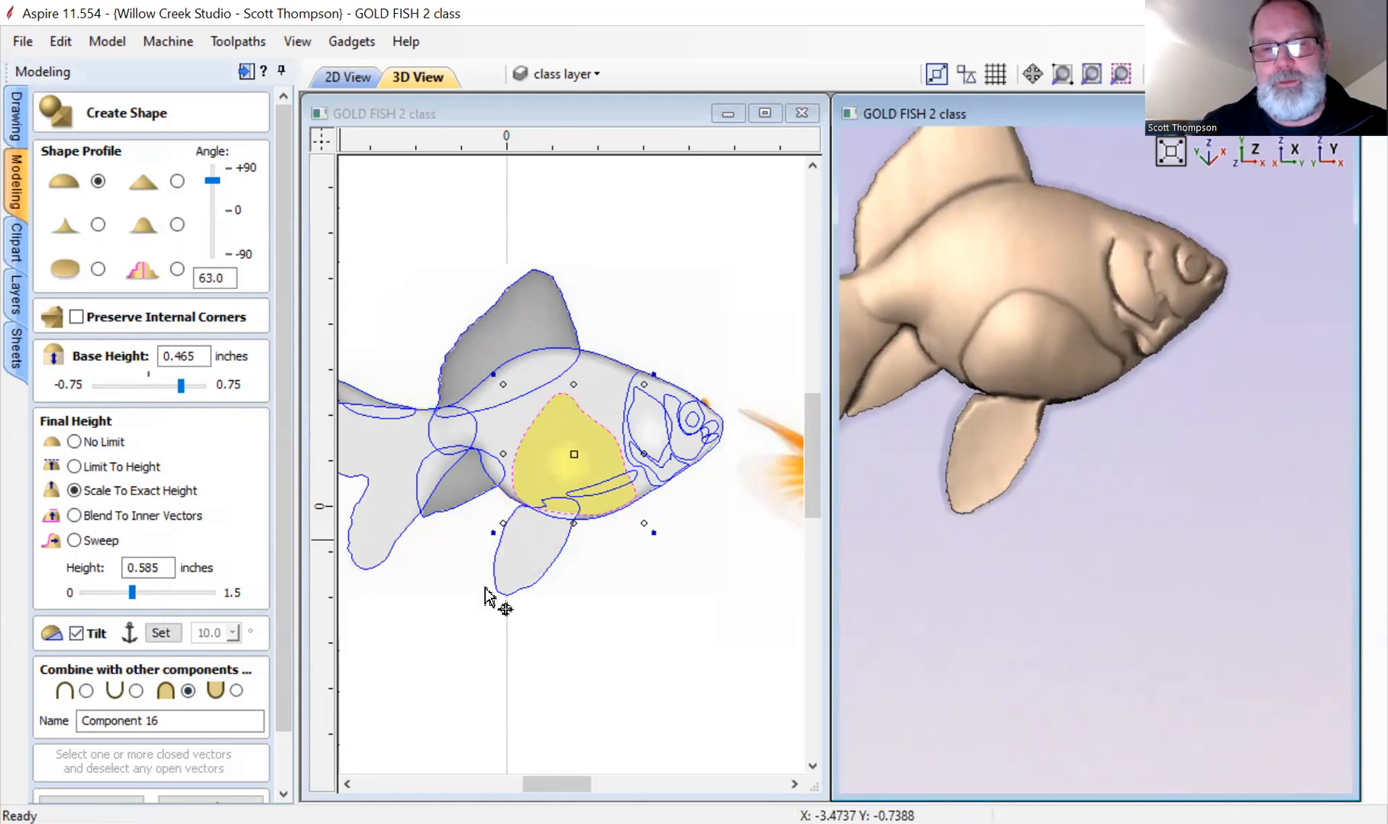
left_click_drag(1053, 567, 1028, 387)
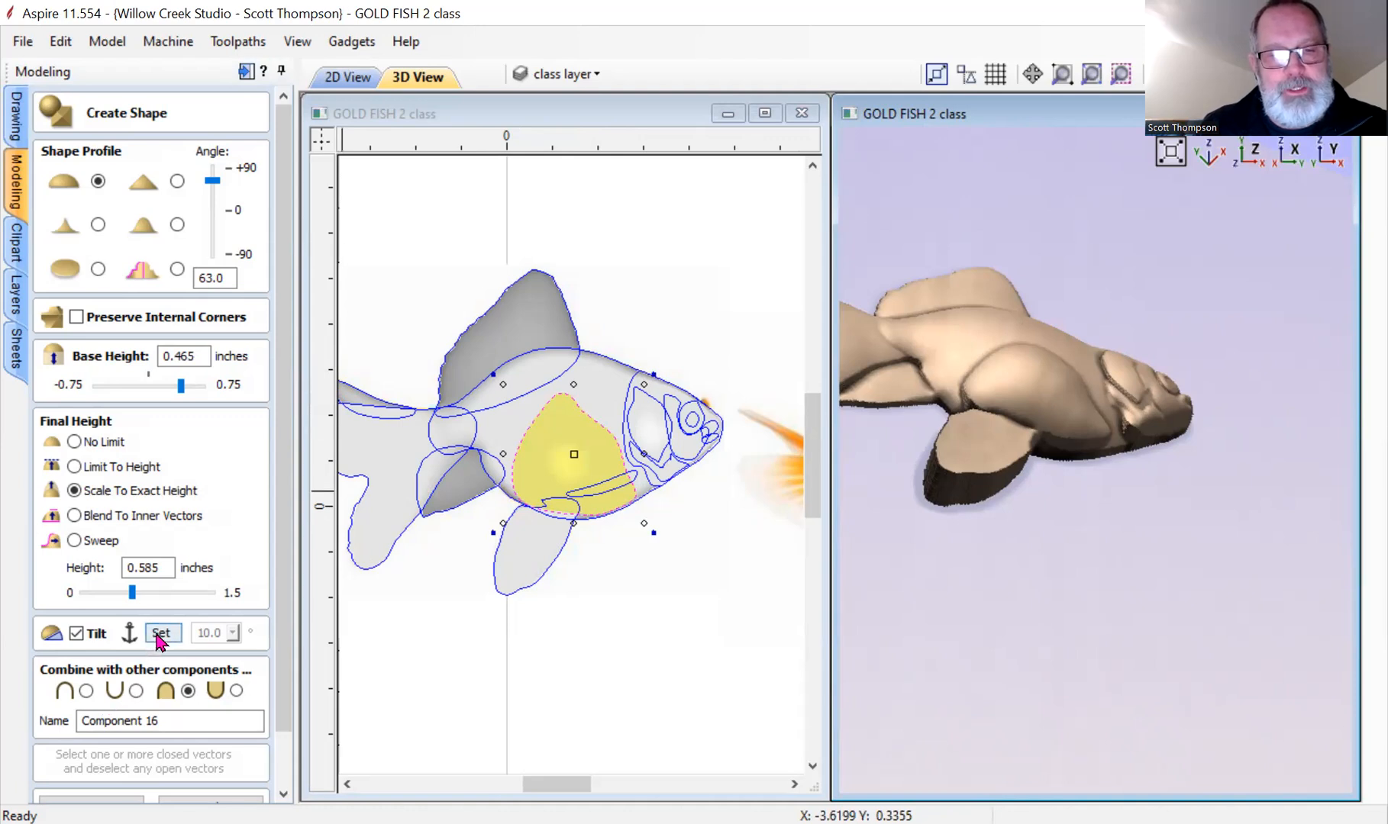
left_click(572, 513)
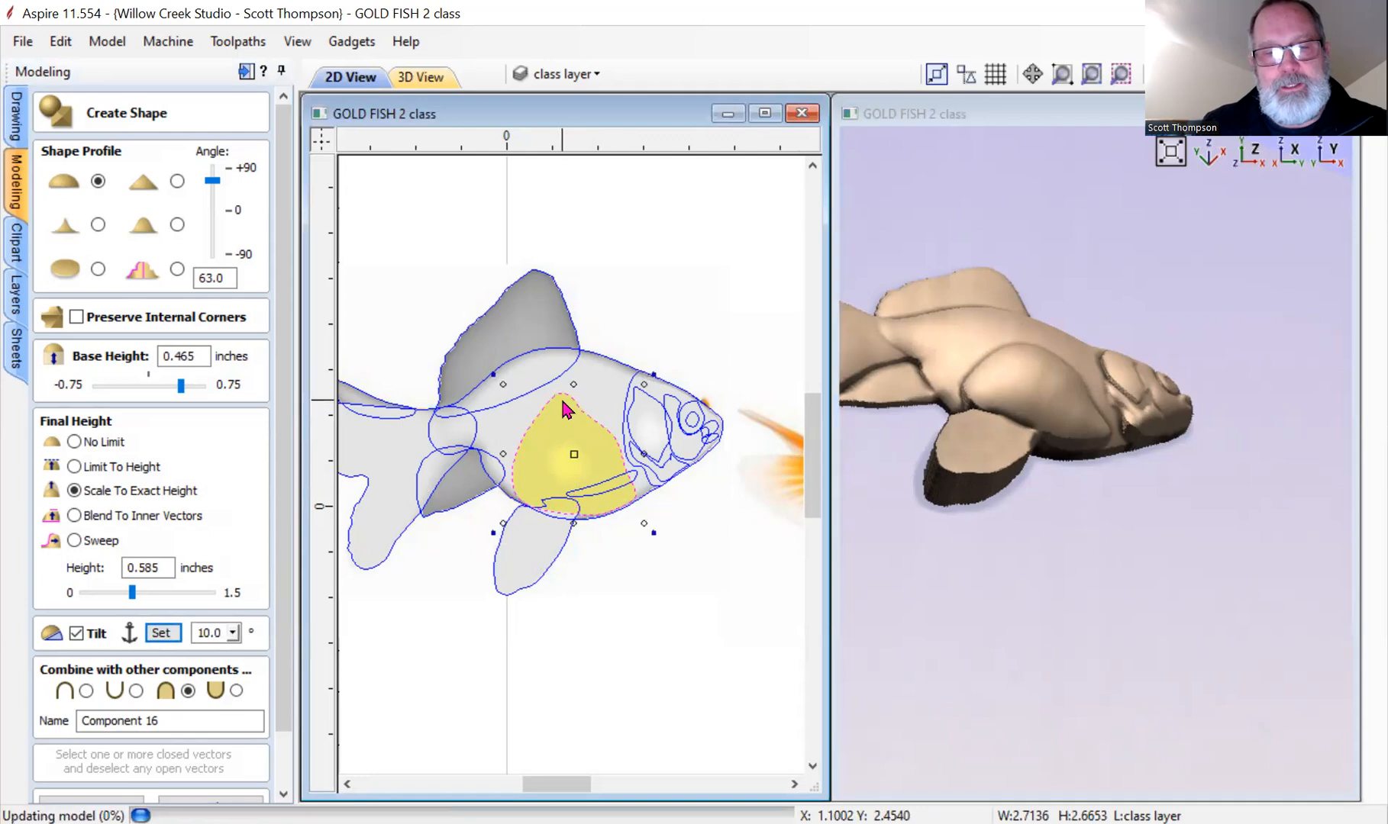
left_click_drag(1085, 474, 1056, 304)
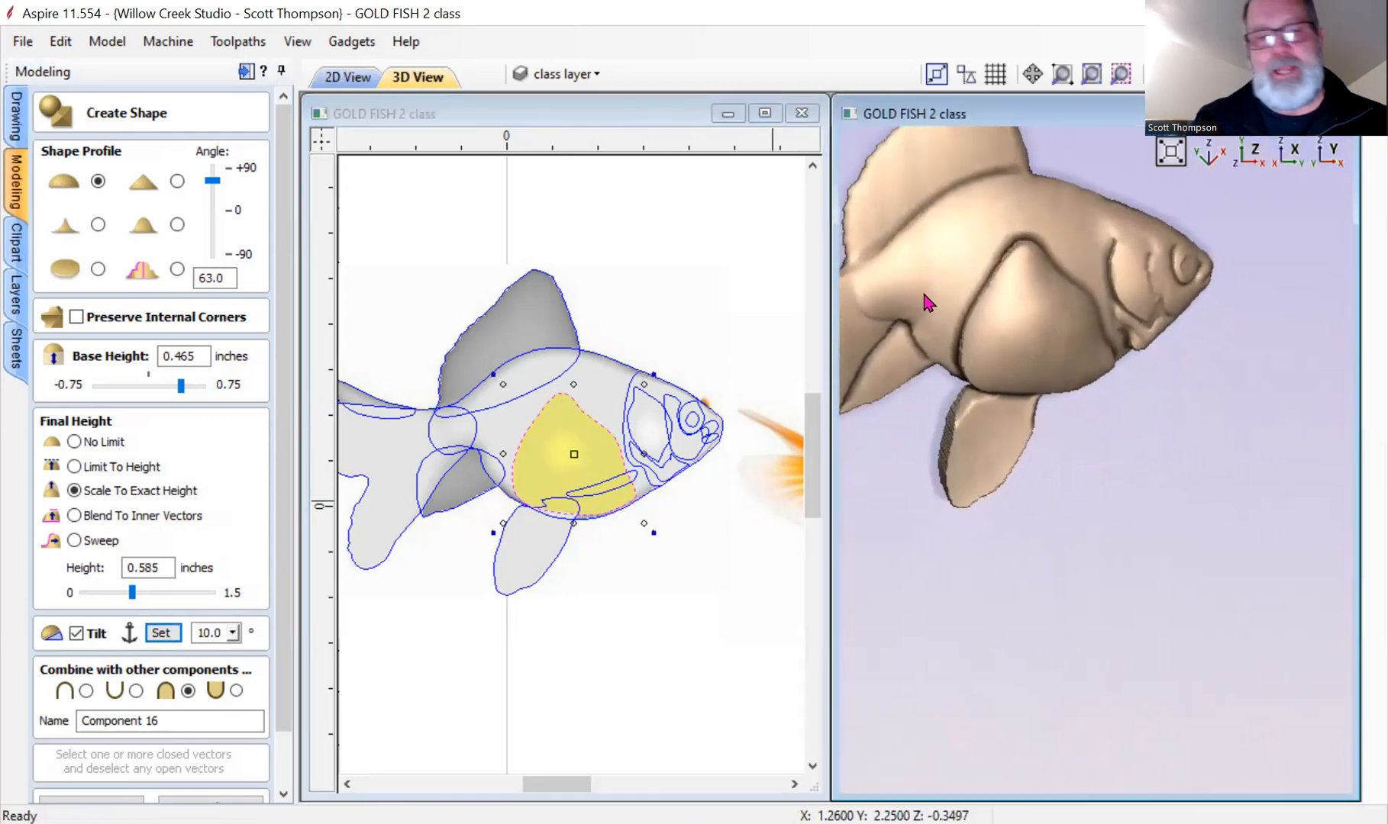
left_click(234, 634)
left_click_drag(234, 639, 236, 664)
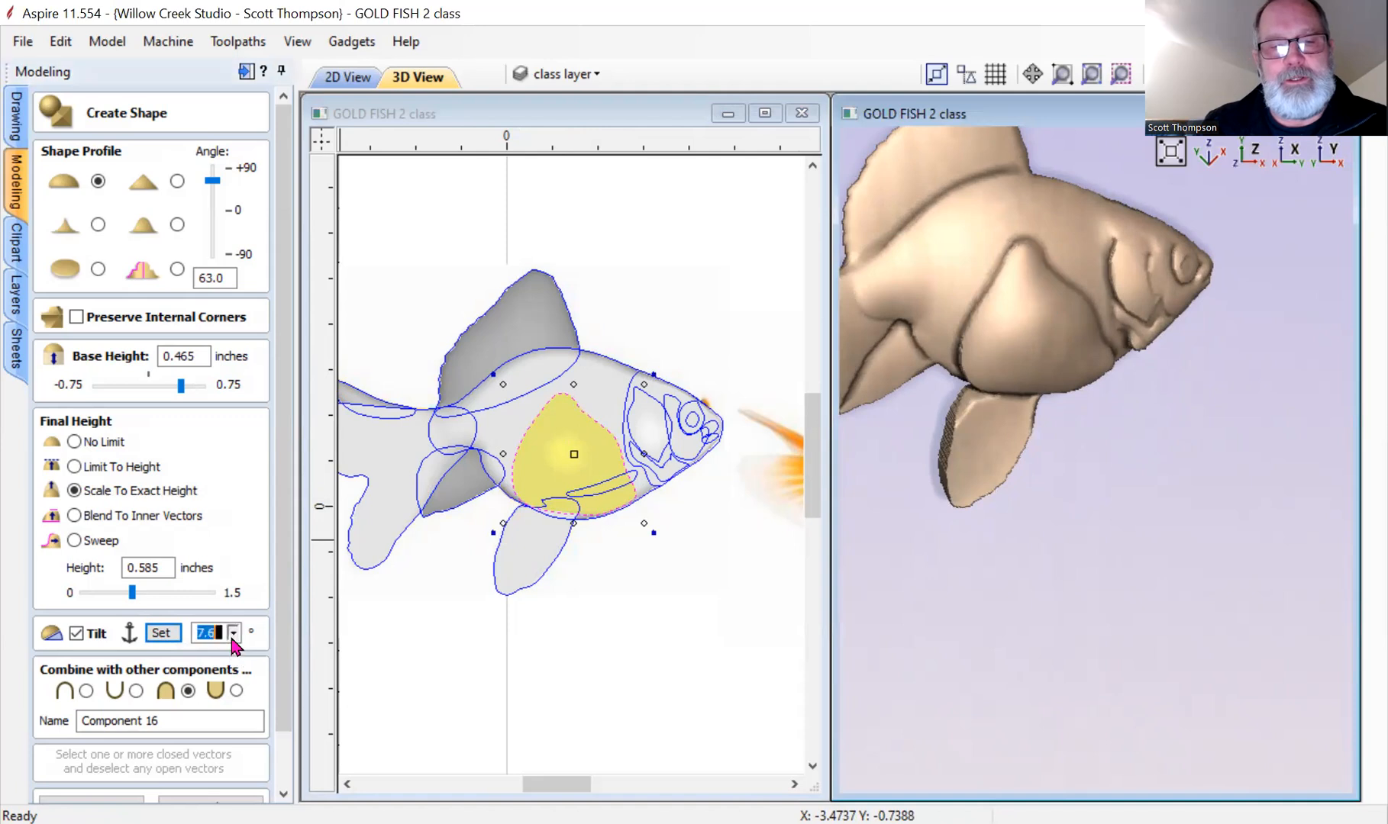
left_click(232, 634)
left_click_drag(233, 655, 238, 663)
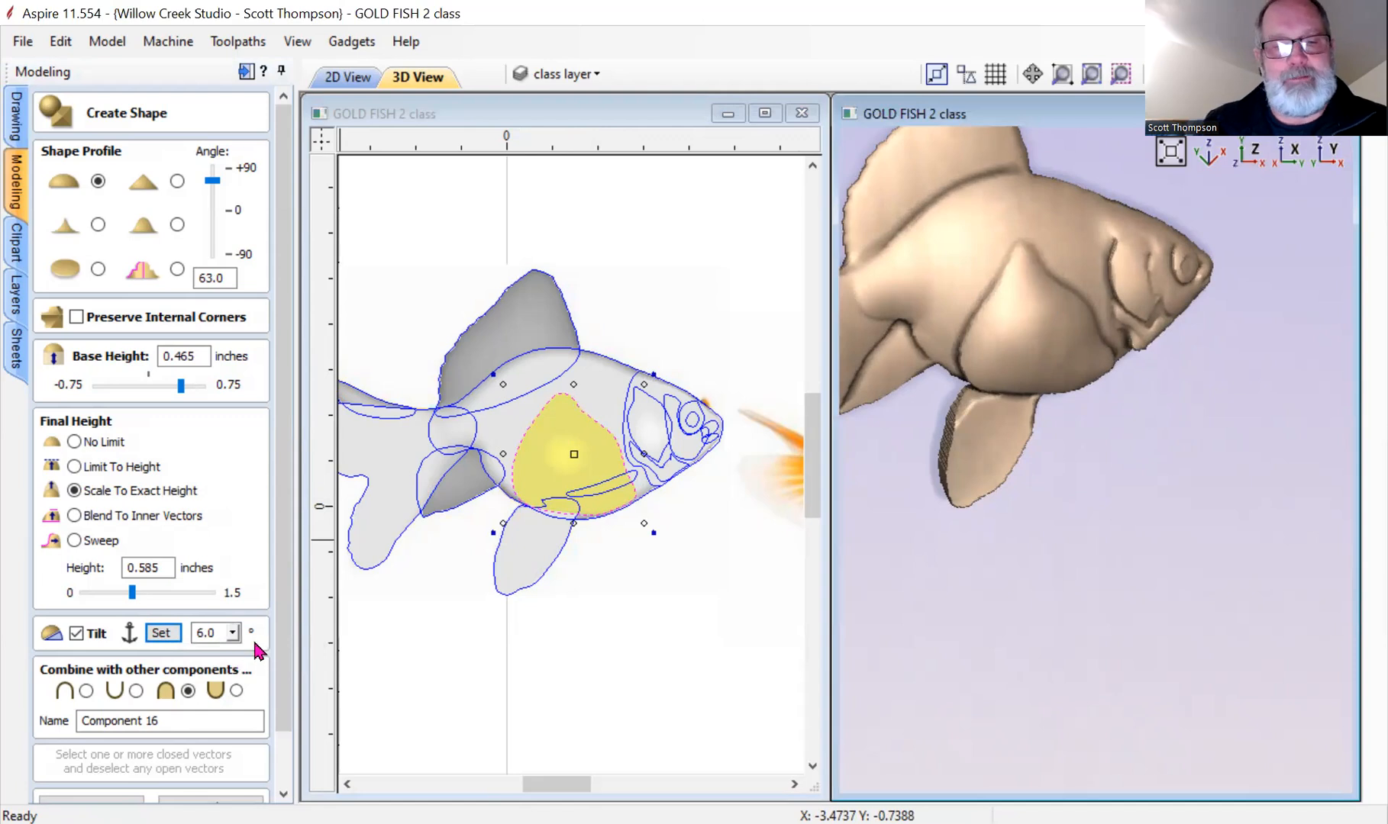
Name the shape component "belly" and finish creating it.
left_click_drag(282, 611, 284, 674)
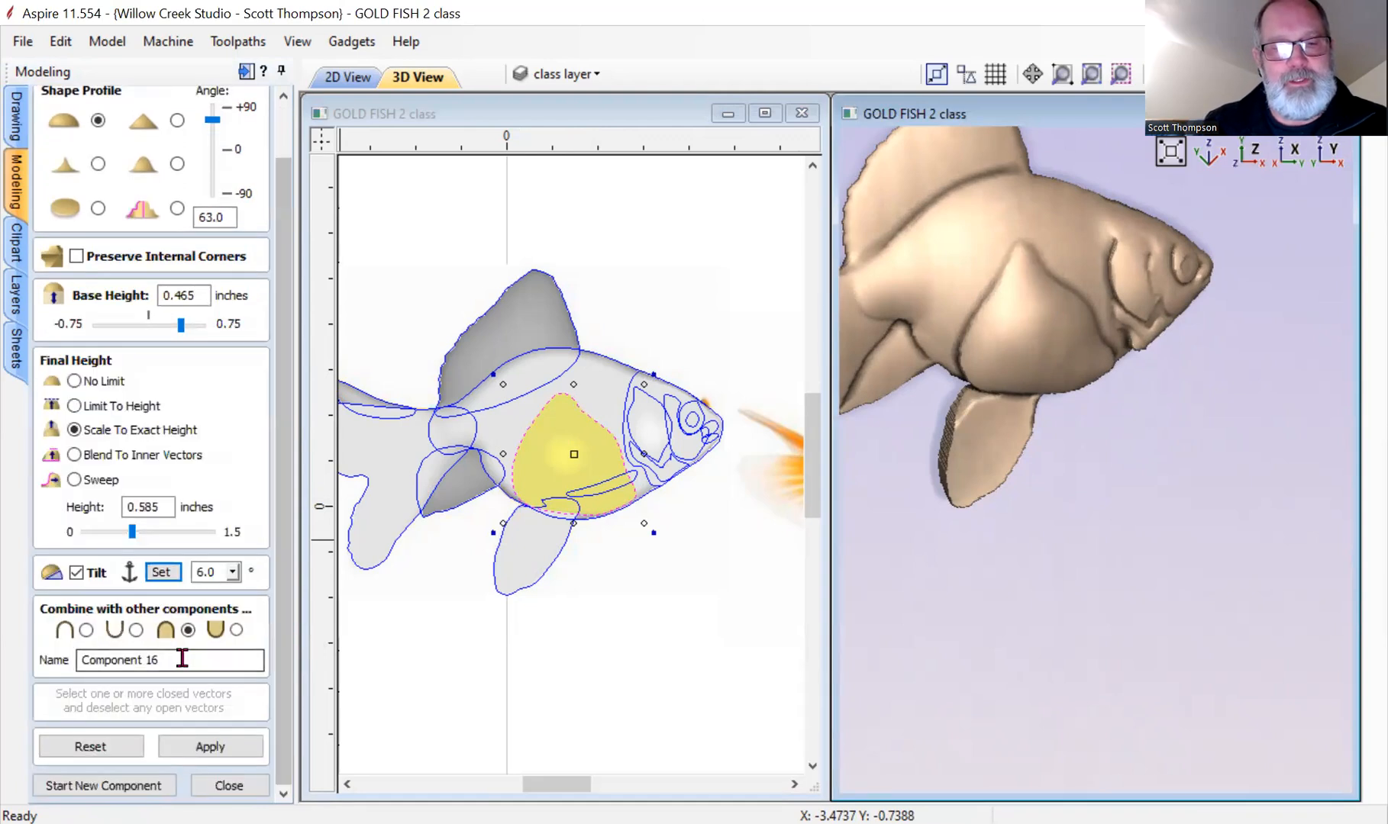
left_click_drag(181, 657, 6, 670)
type("belly")
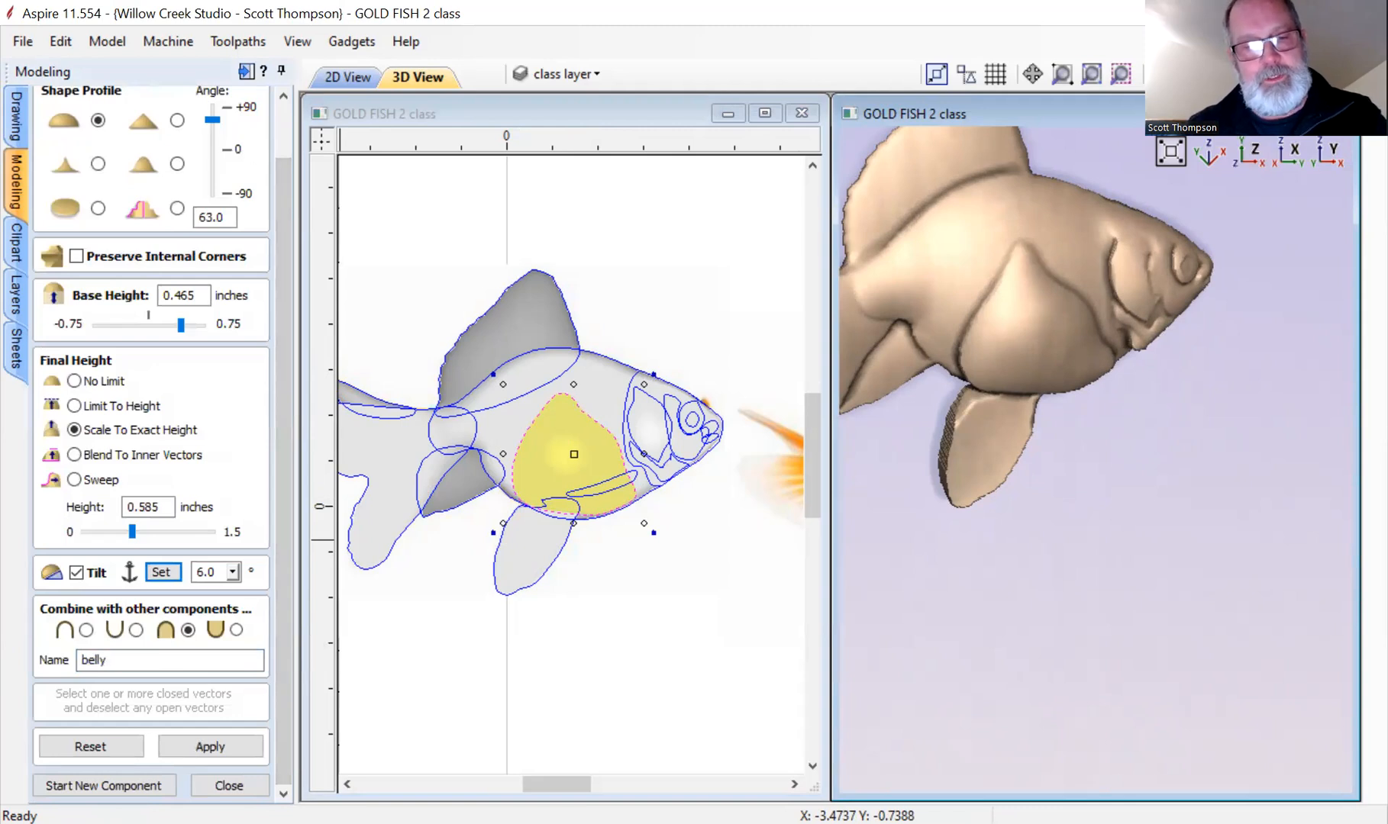
left_click(103, 786)
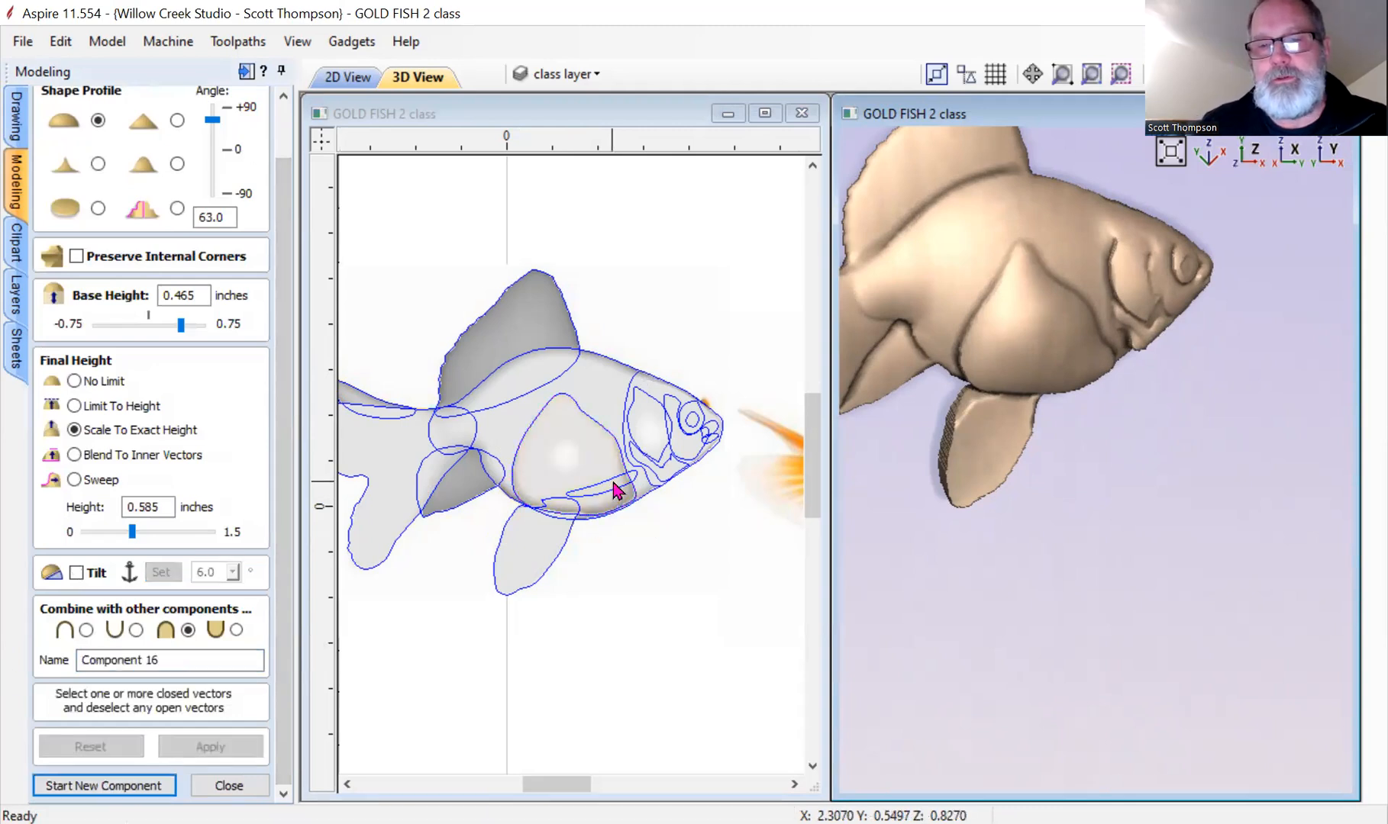
left_click_drag(1009, 480, 1066, 372)
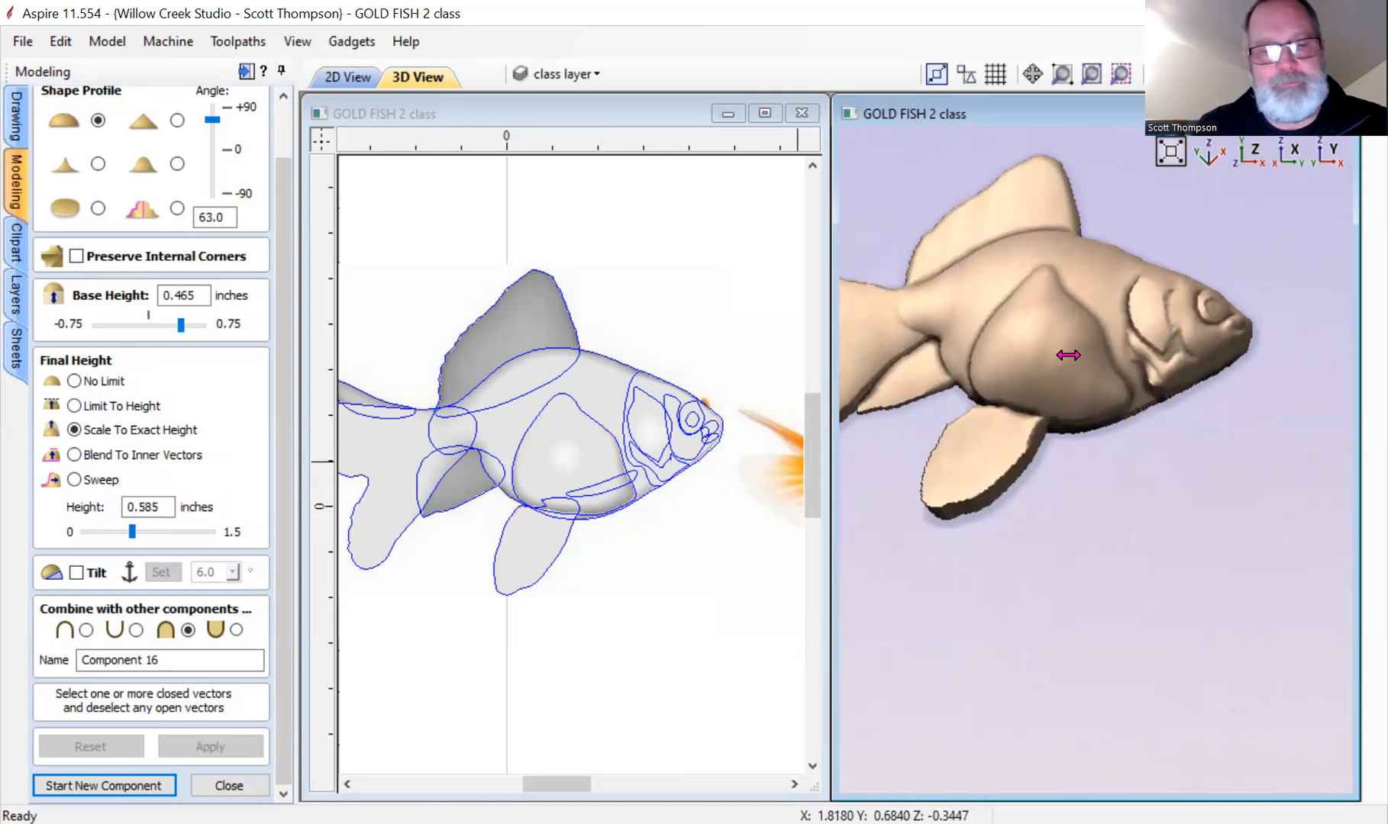
left_click(229, 785)
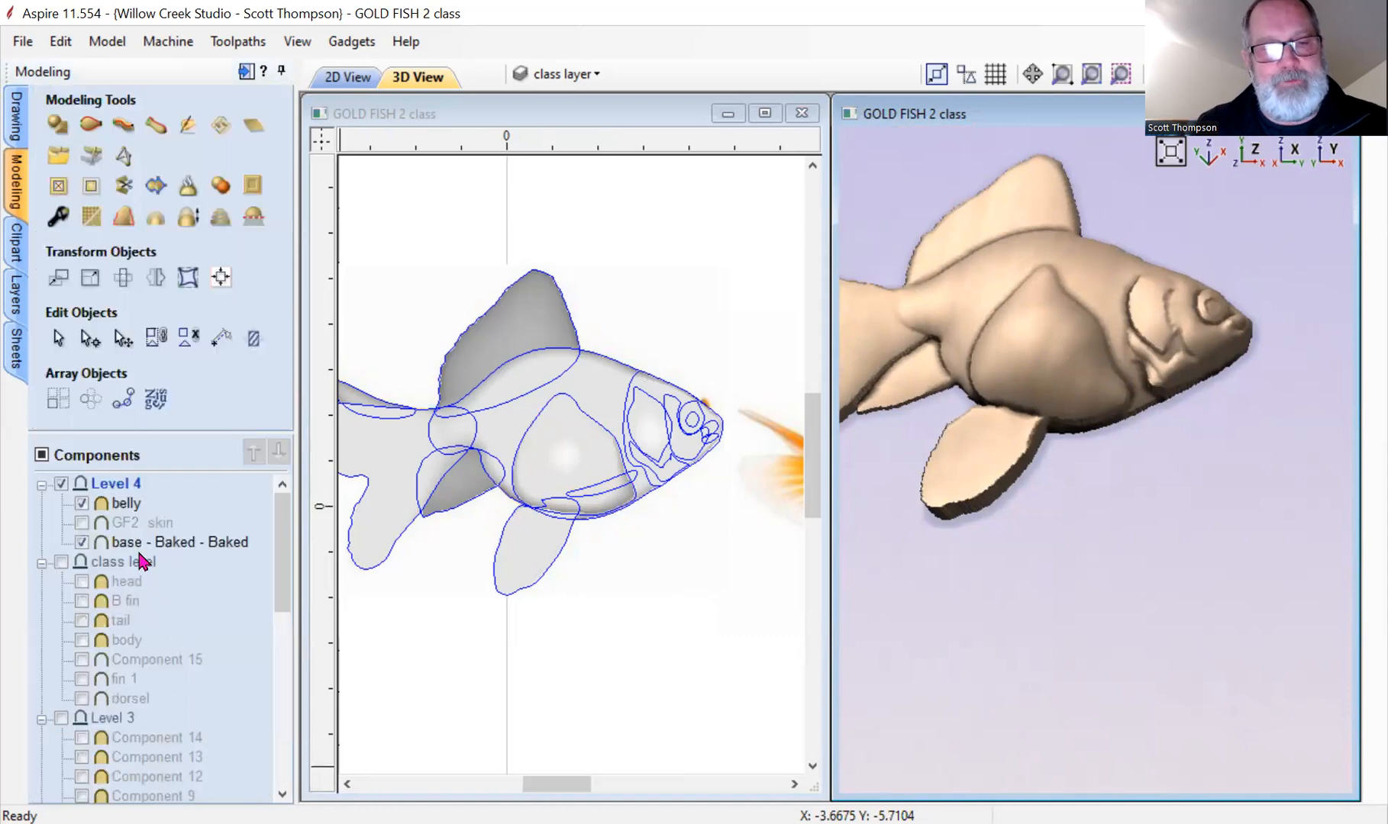
Place the baked base directly beneath the belly in the component order and bake the two together.
double_click(126, 543)
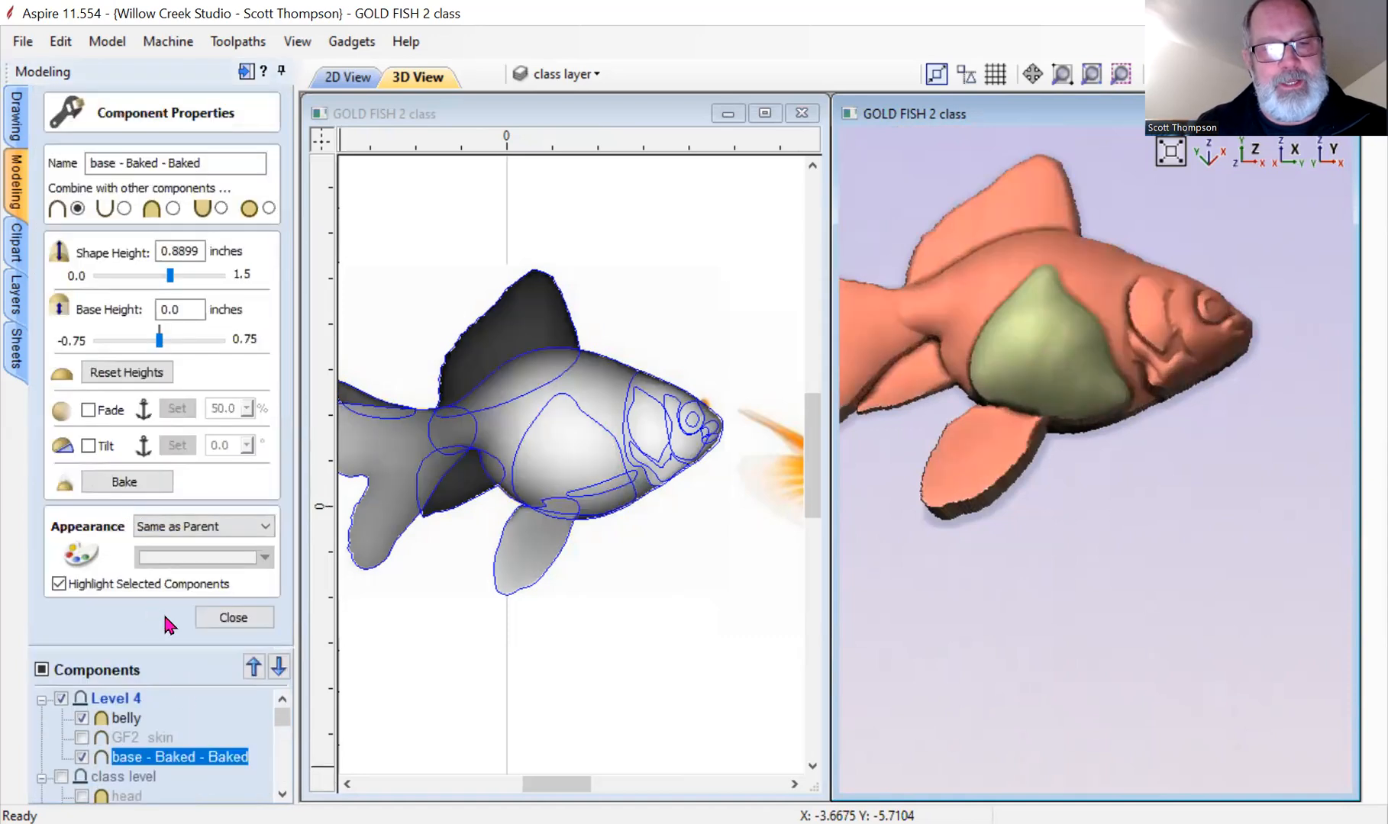
left_click(214, 617)
left_click_drag(129, 545, 132, 505)
left_click(130, 503, "shift")
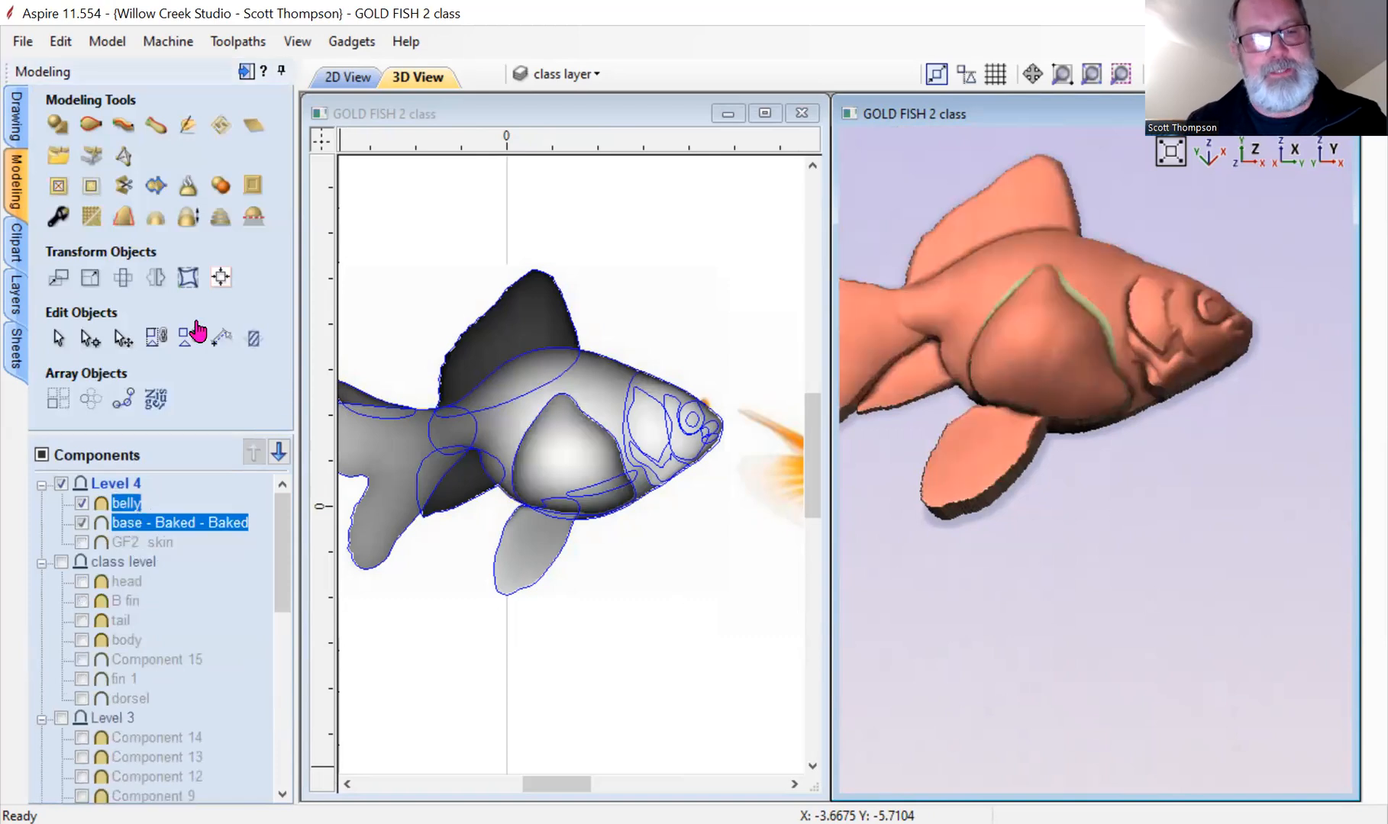
left_click(195, 195)
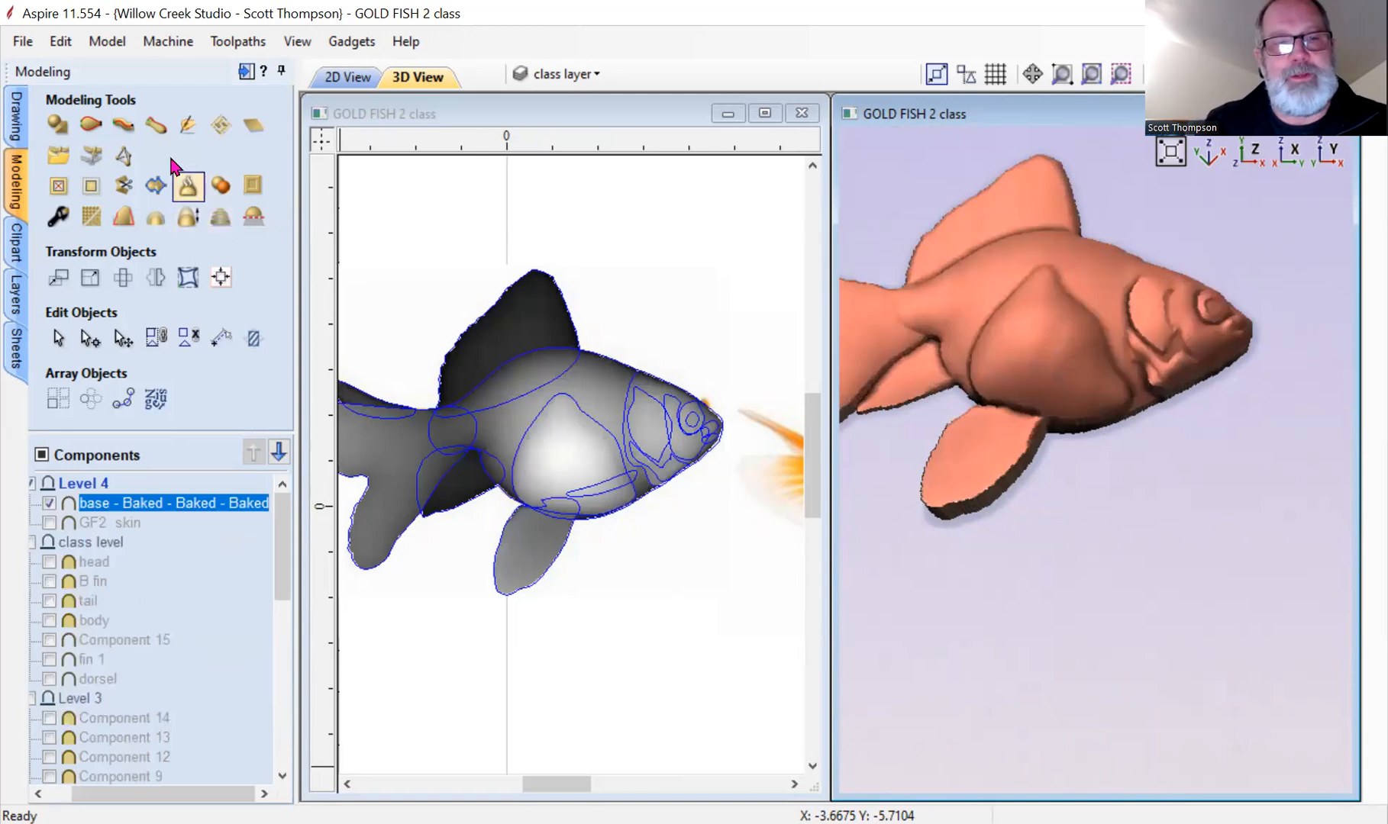
Smooth the belly bulge's edges into the body with the Smooth sculpting tool and keep the result.
left_click(196, 132)
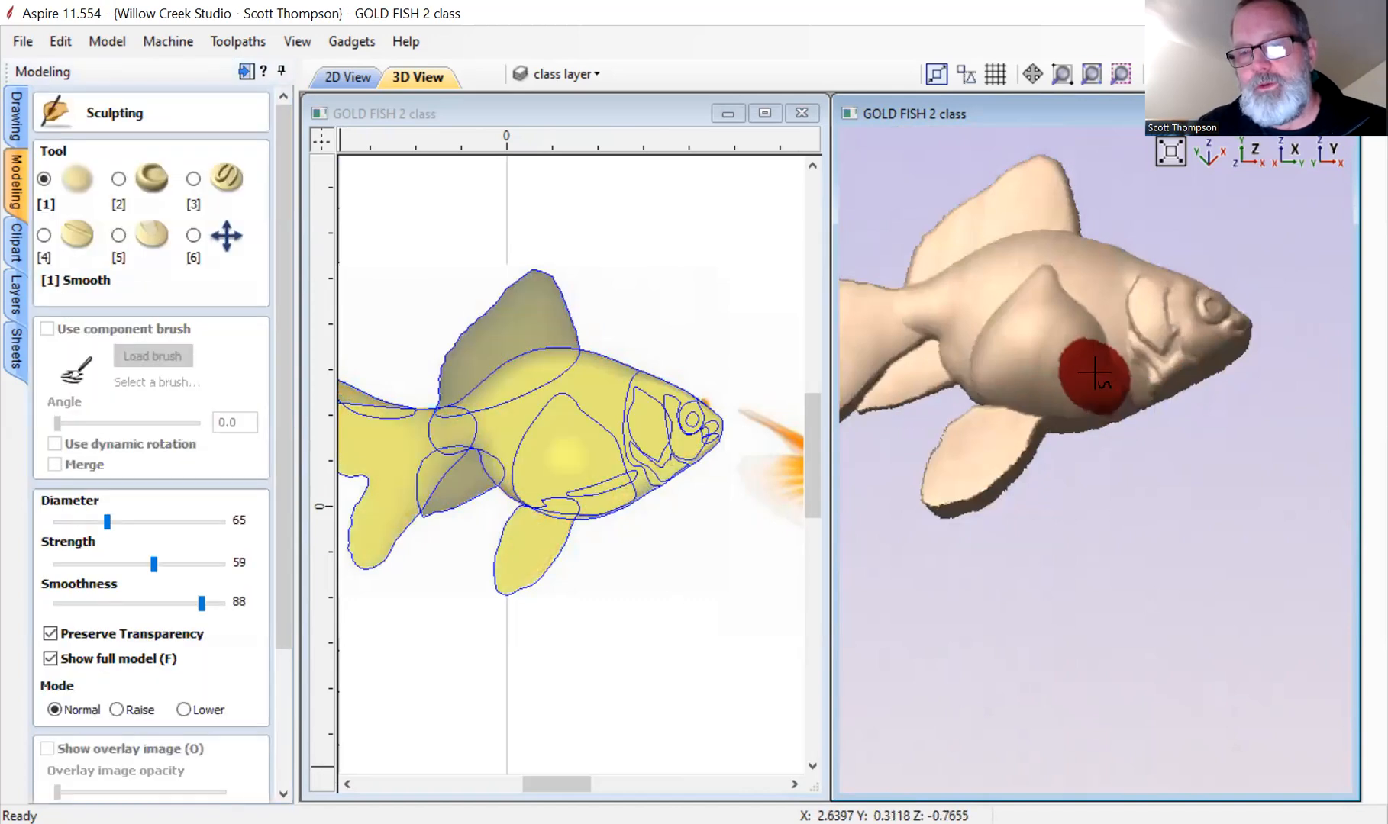
mouse_move(1036, 276)
left_mouse_down()
mouse_move(1016, 305)
mouse_move(1069, 328)
mouse_move(1082, 351)
mouse_move(988, 328)
mouse_move(1040, 270)
mouse_move(1084, 362)
mouse_move(1075, 399)
mouse_move(1088, 404)
mouse_move(1047, 436)
mouse_move(1068, 436)
left_mouse_up()
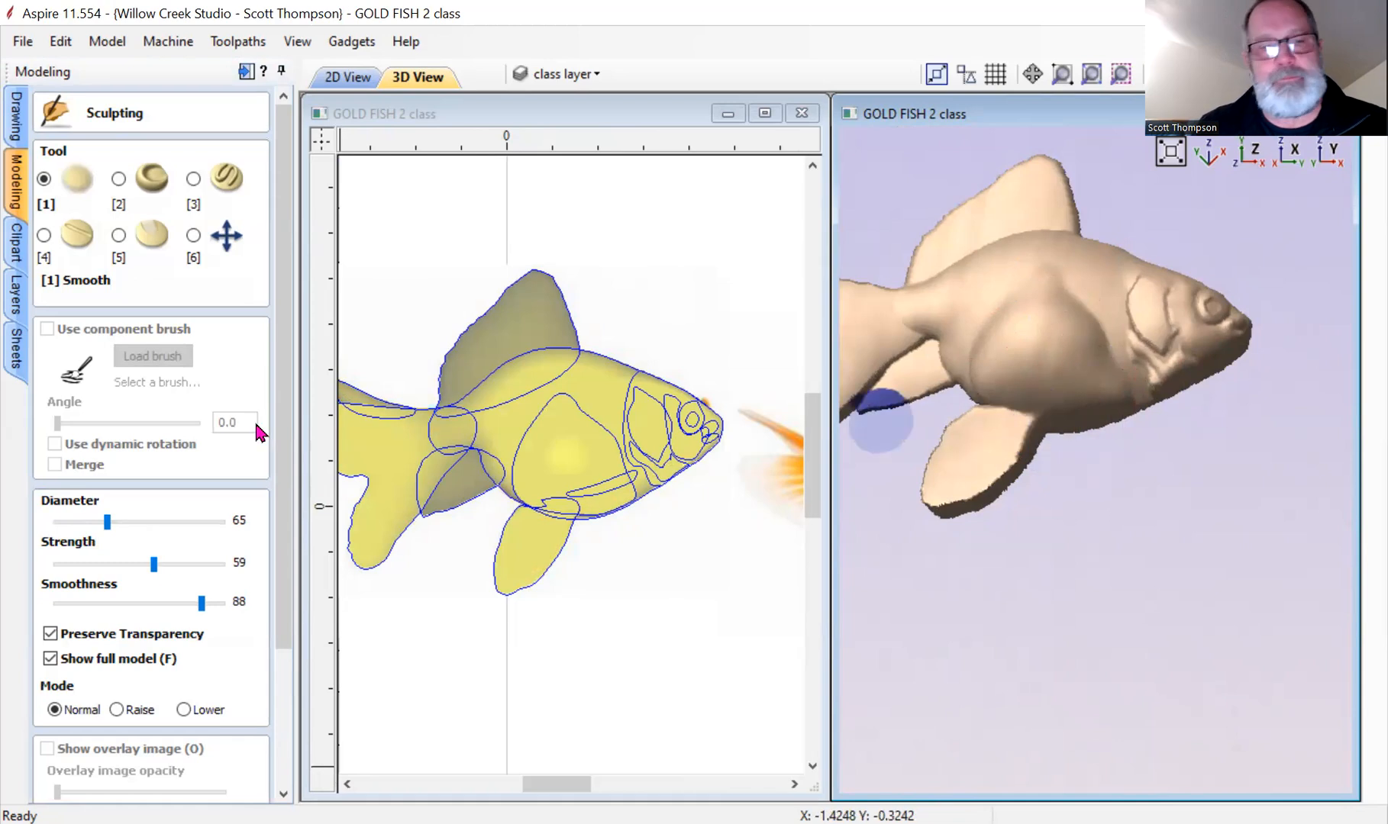
left_click_drag(287, 360, 271, 631)
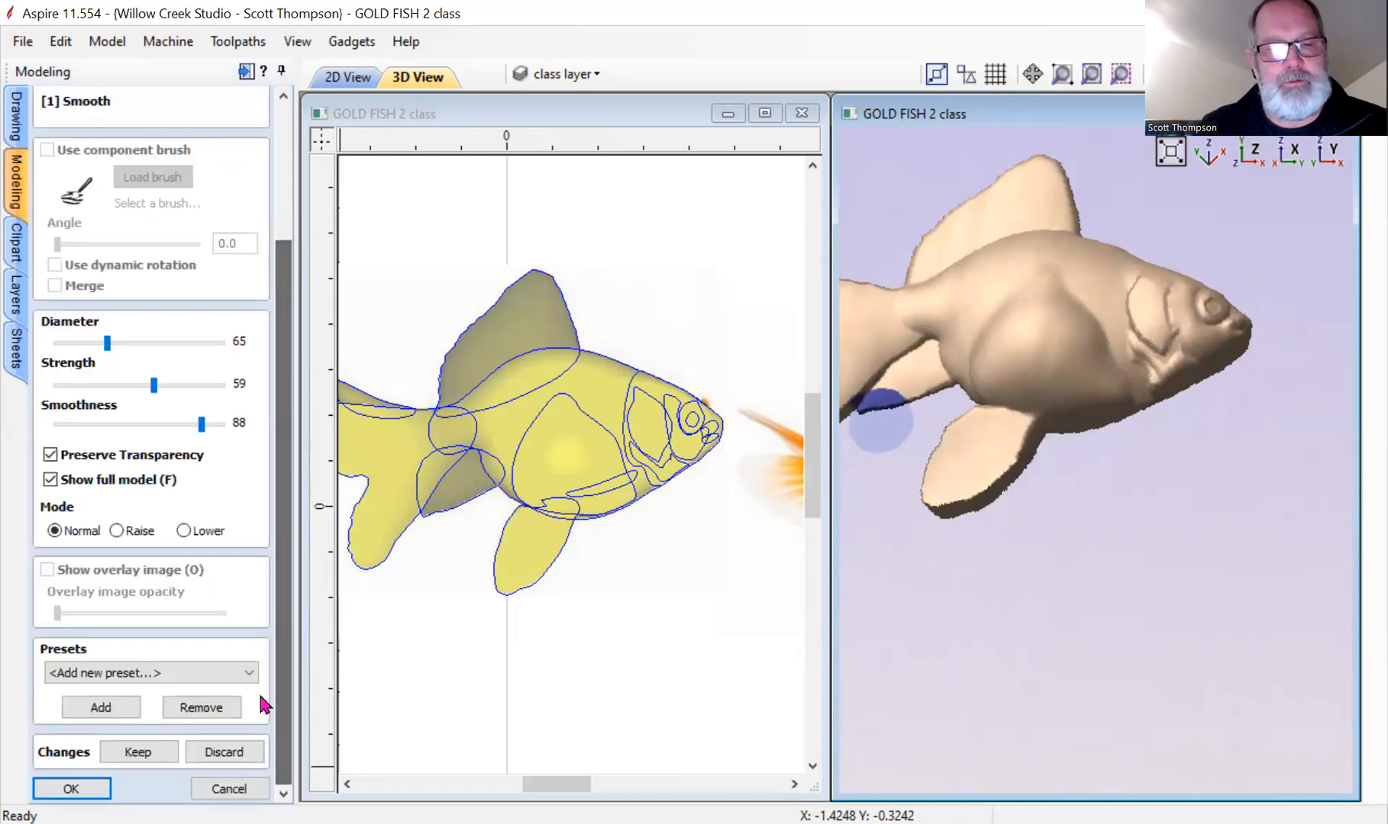
left_click(93, 788)
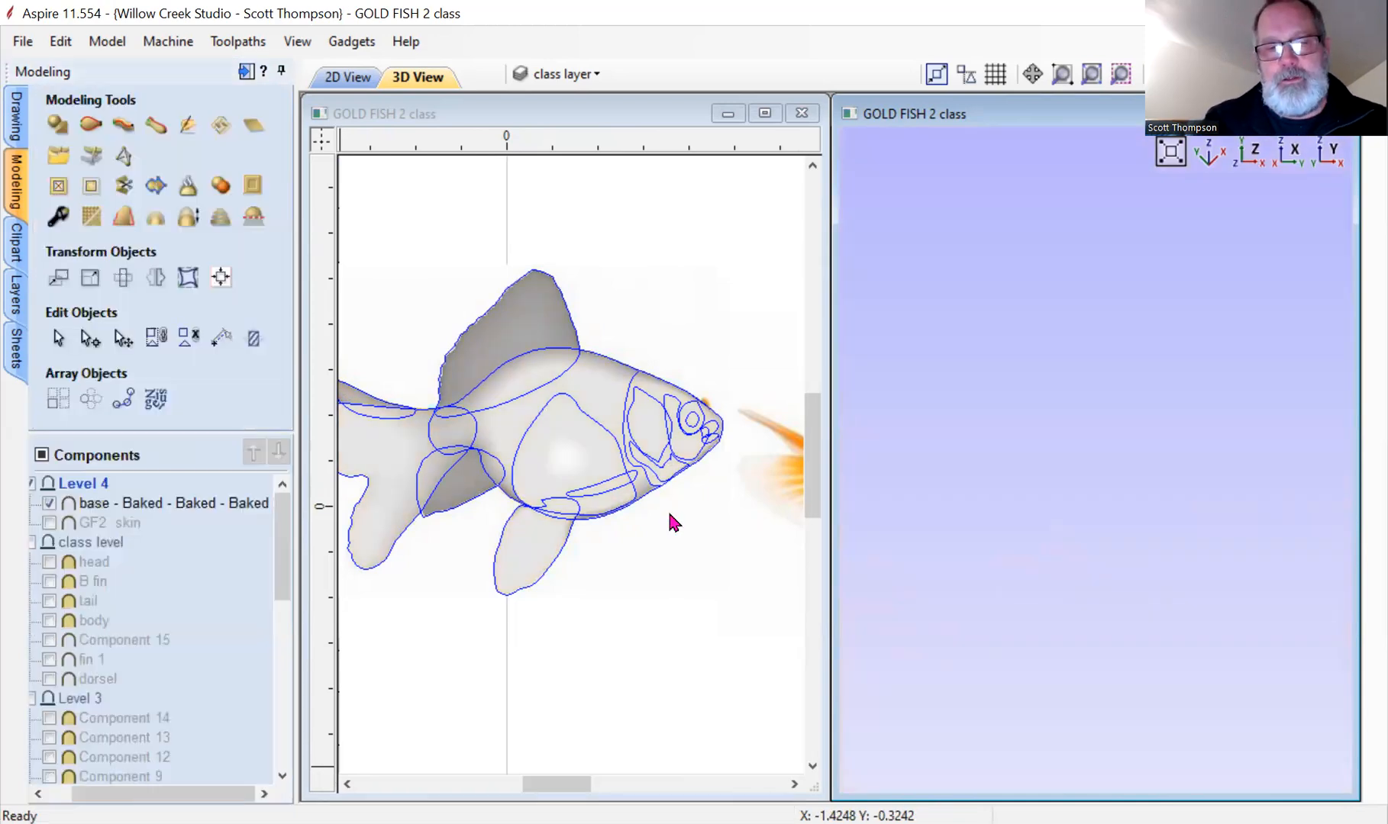
Create a rounded shape from the side fin vector below the gill, with a height of 0.135 inches and base height of -0.015 inches.
left_click(604, 490)
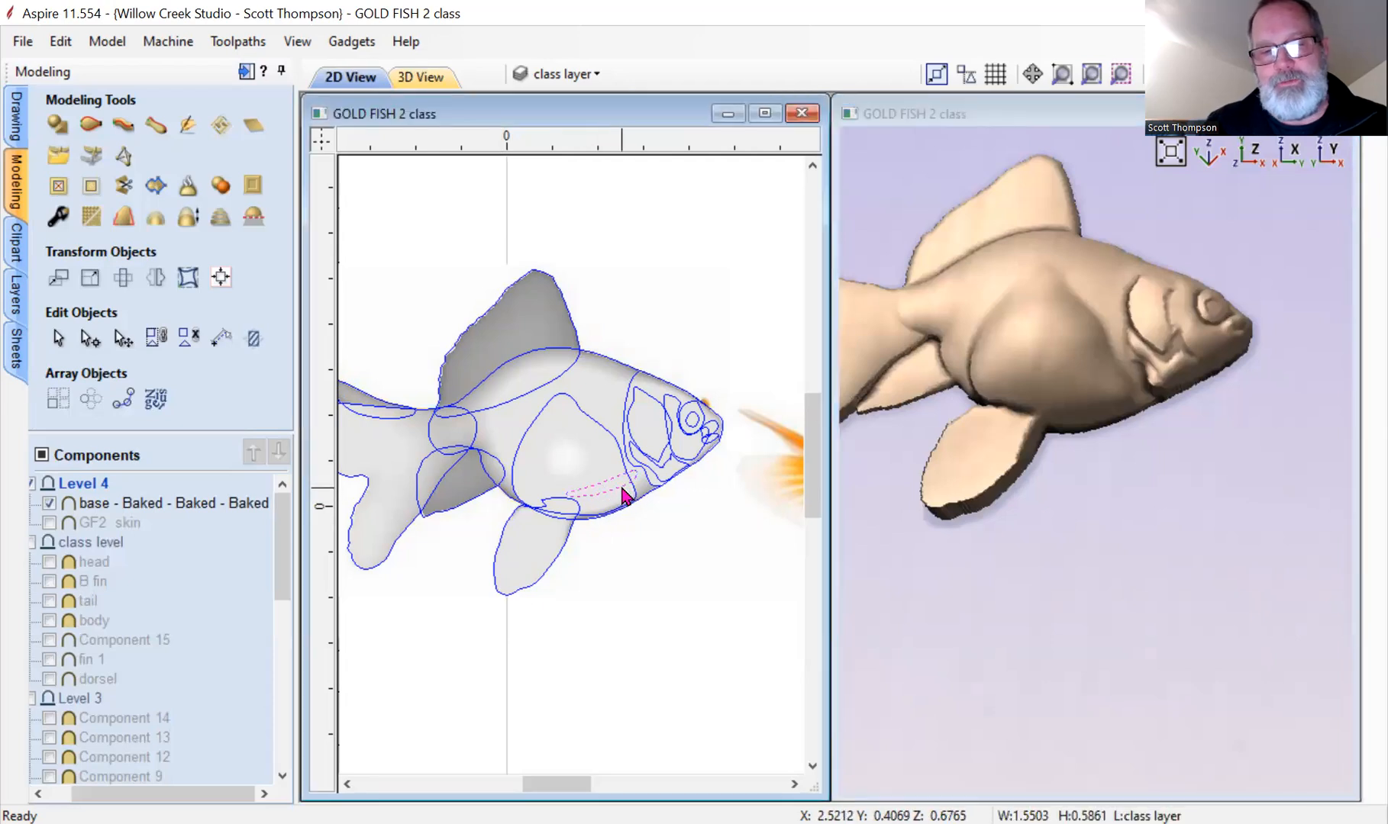
left_click(57, 125)
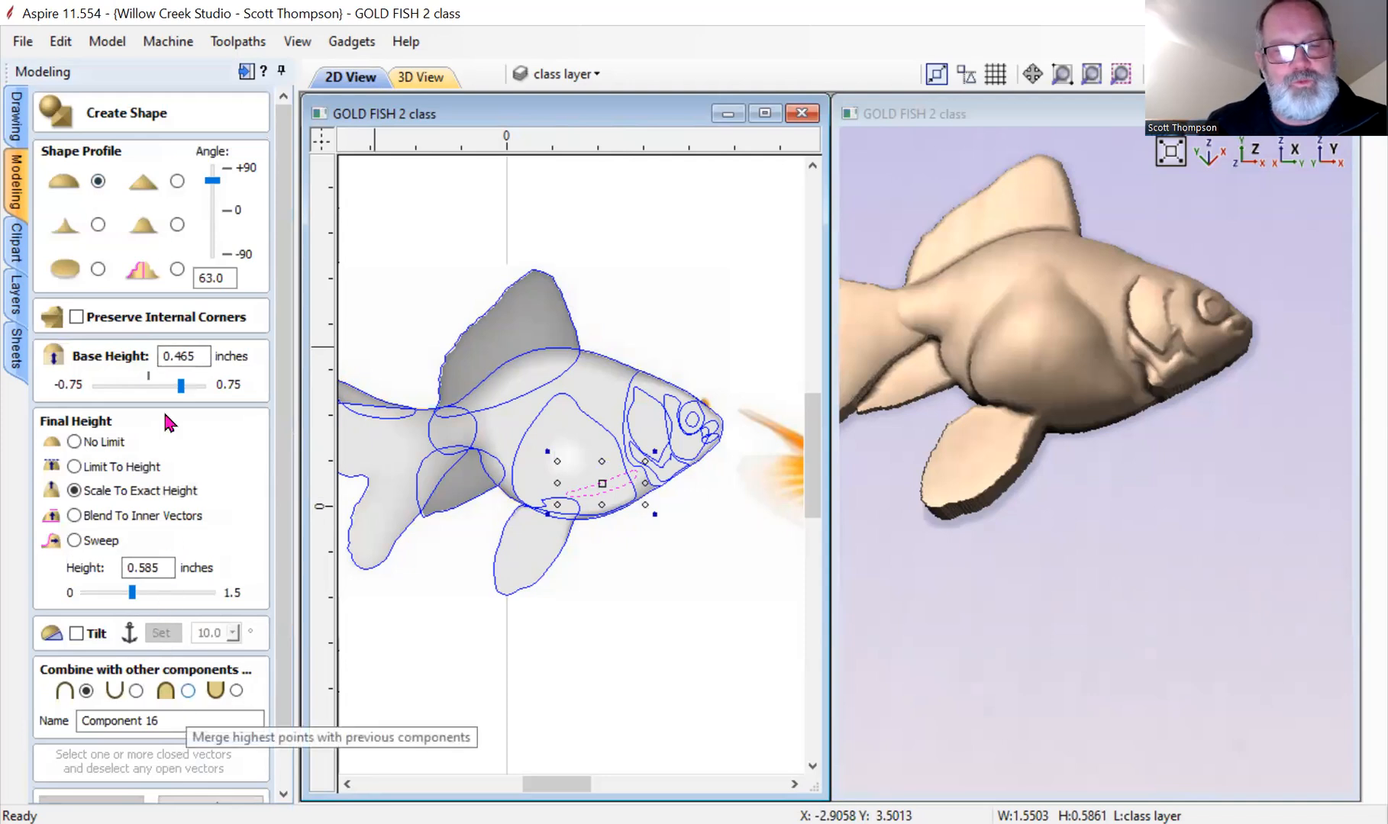
scroll(184, 693, "down", 1)
left_click(200, 775)
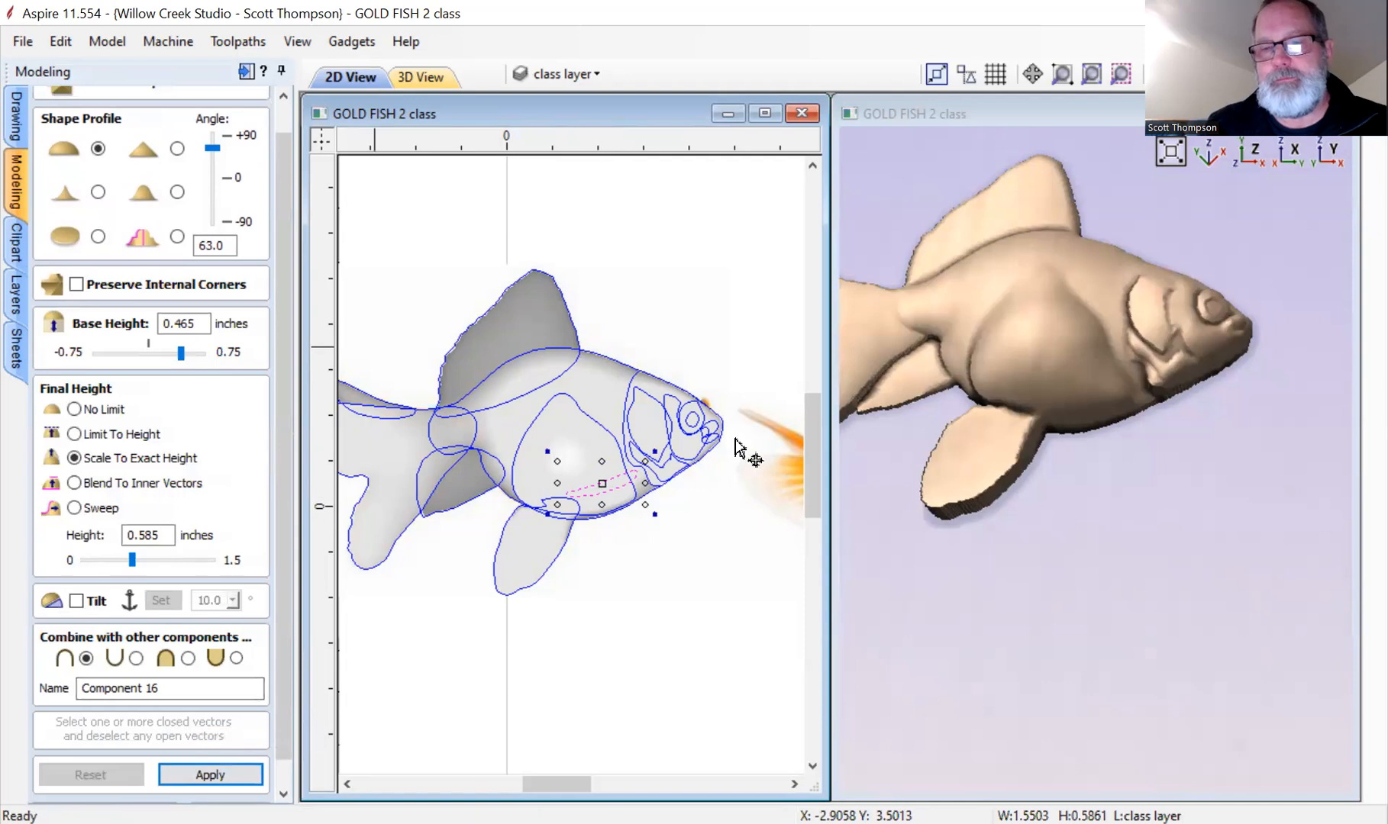
left_click_drag(1152, 393, 1068, 403)
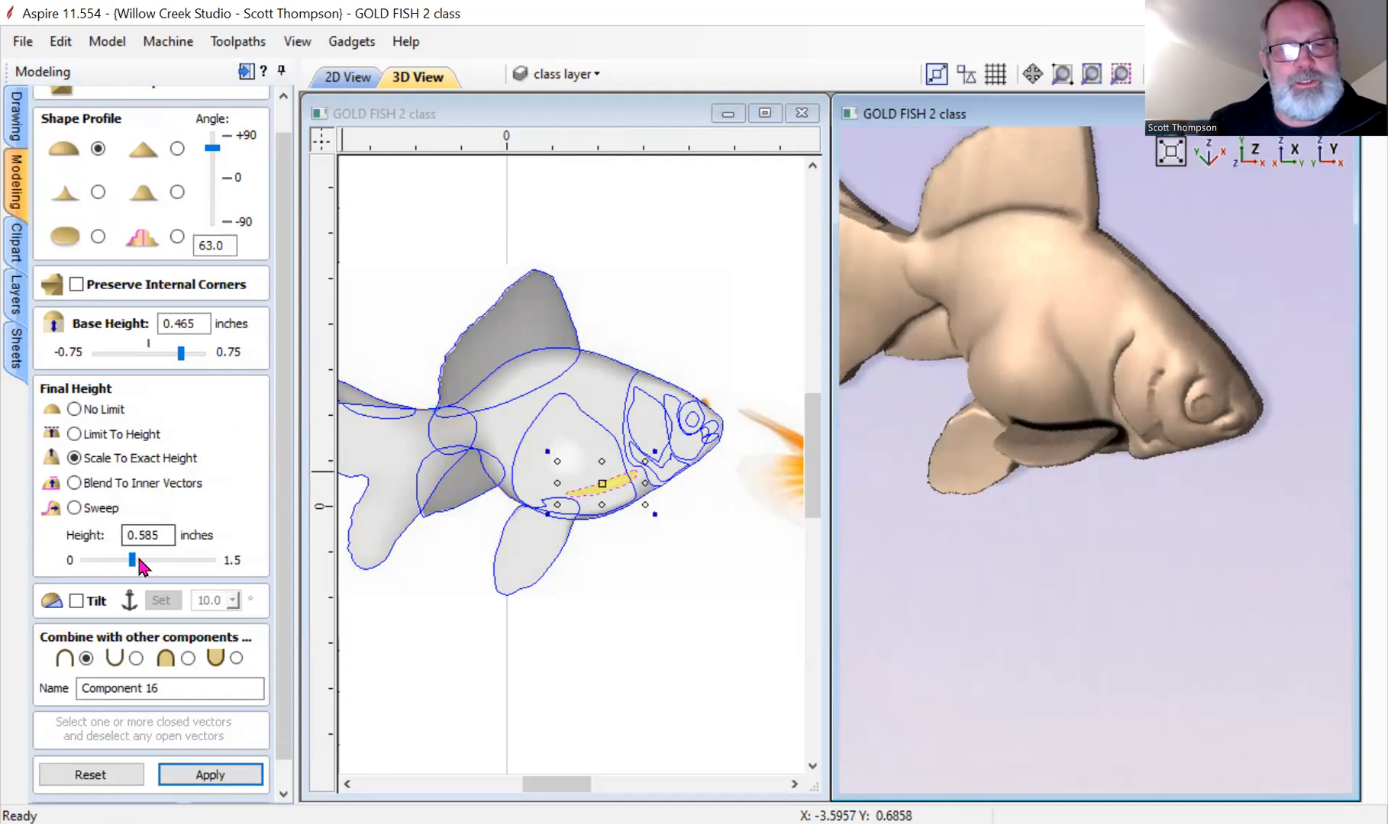
left_click_drag(133, 562, 95, 561)
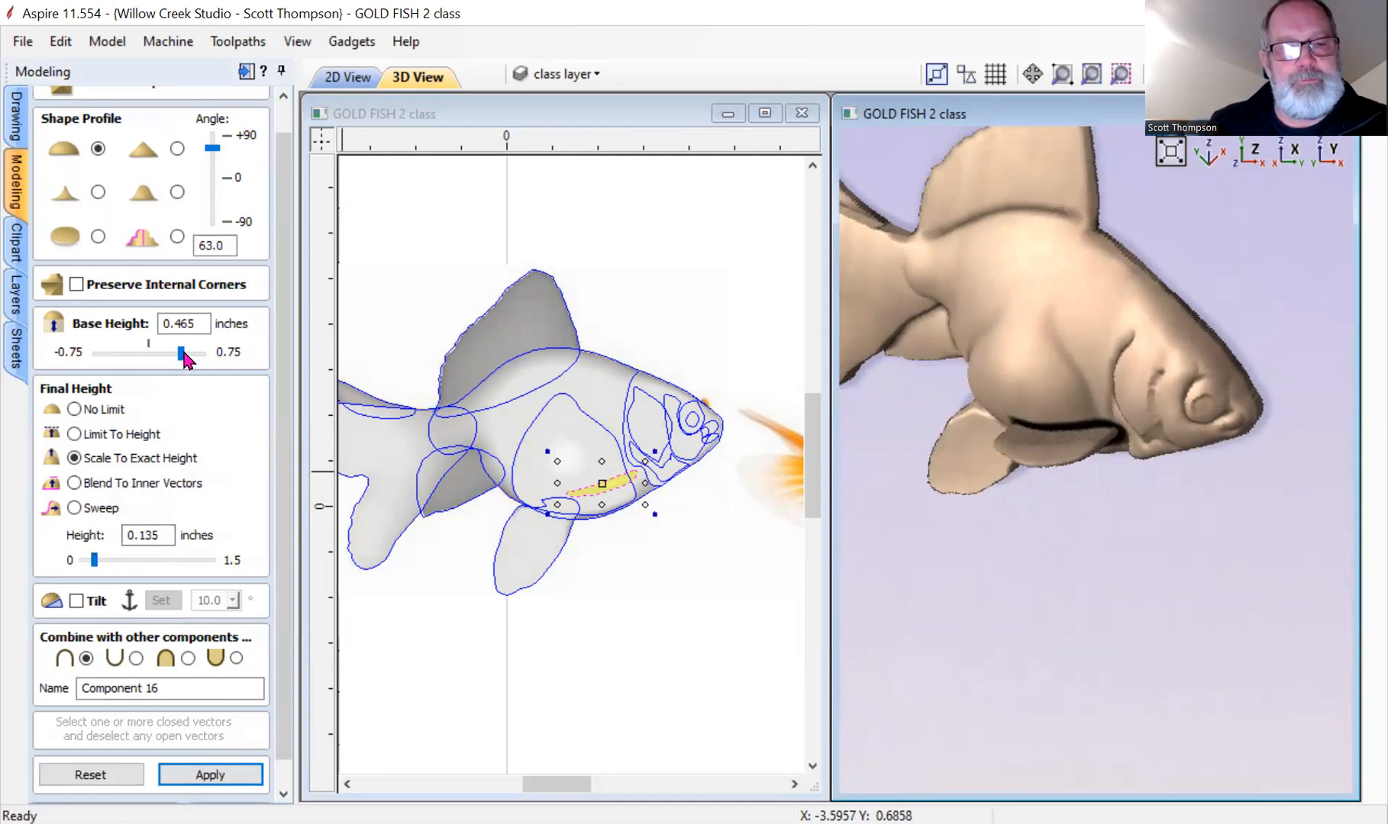
left_click_drag(177, 357, 166, 357)
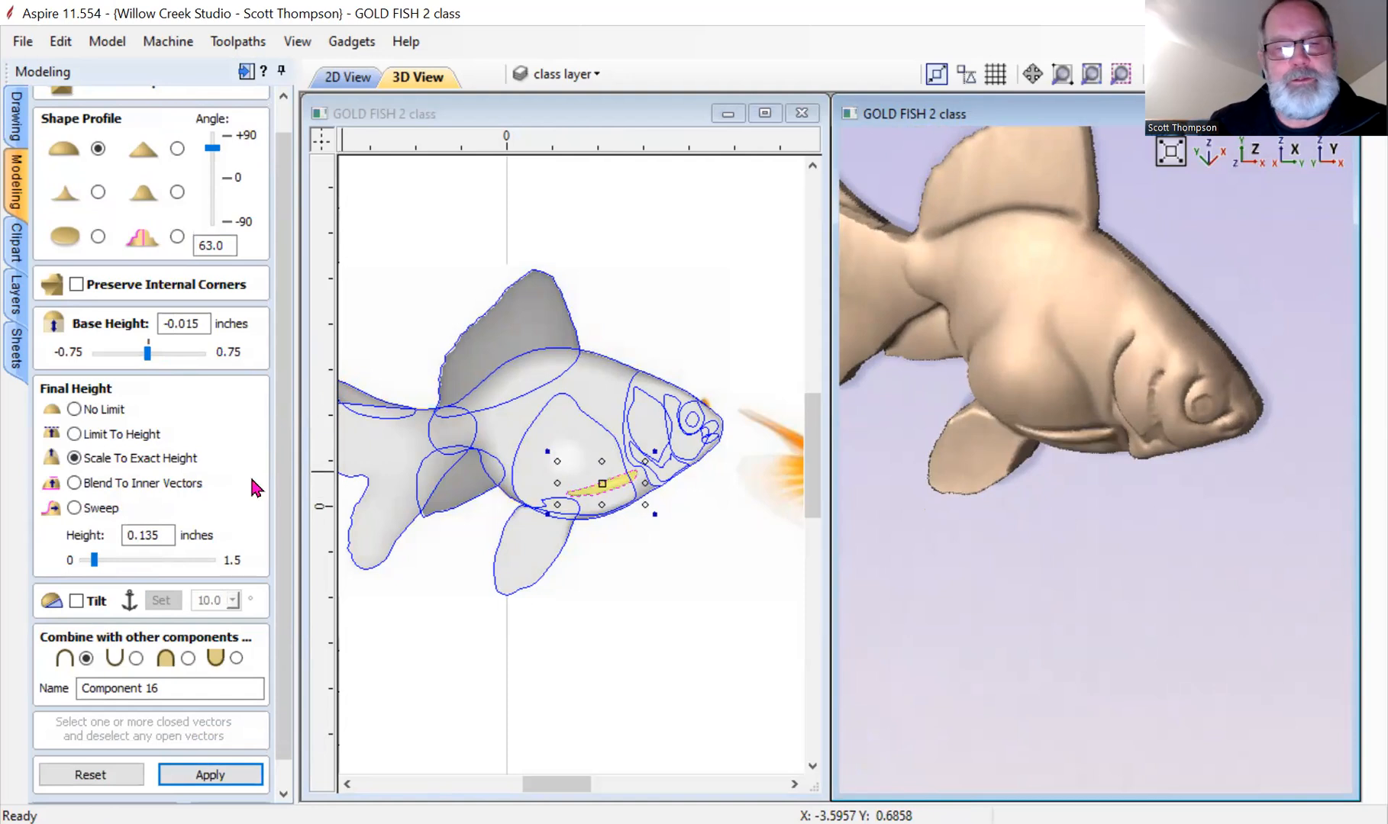
Tilt the side fin shape by 8.8 degrees, with the tilt direction running from its gill-side end to its rear tip.
left_click(75, 601)
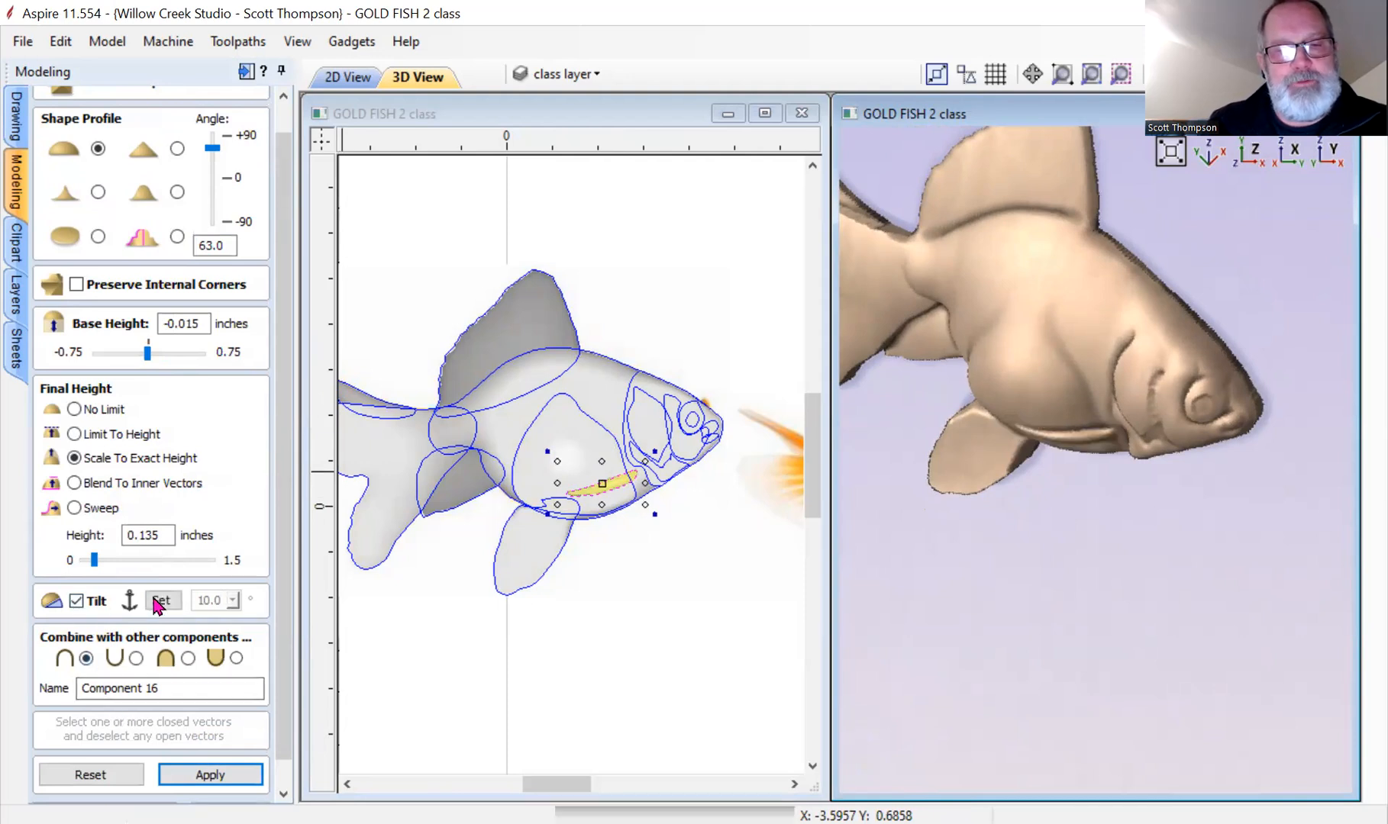
scroll(628, 481, "up", 3)
left_click_drag(640, 453, 631, 449)
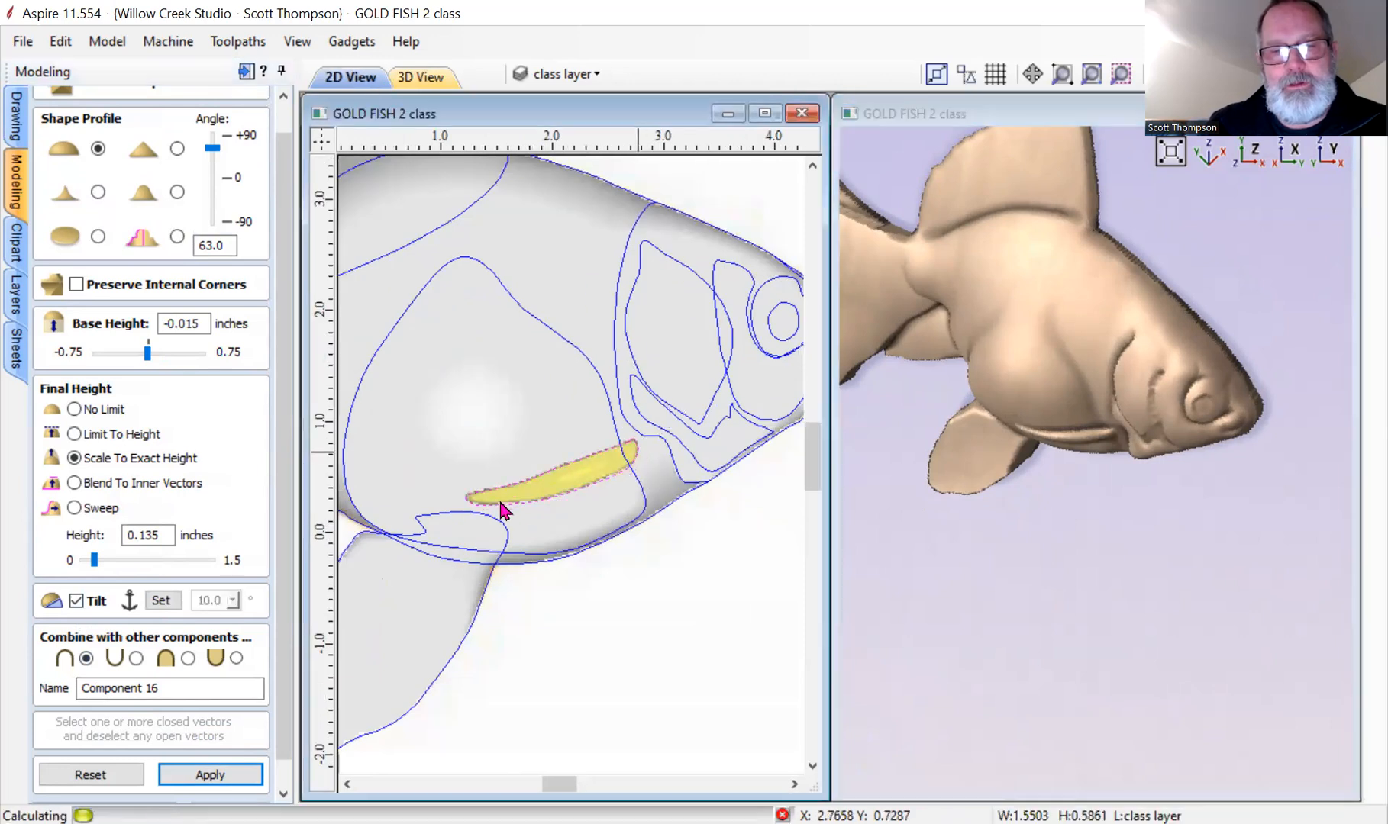
left_click(500, 500)
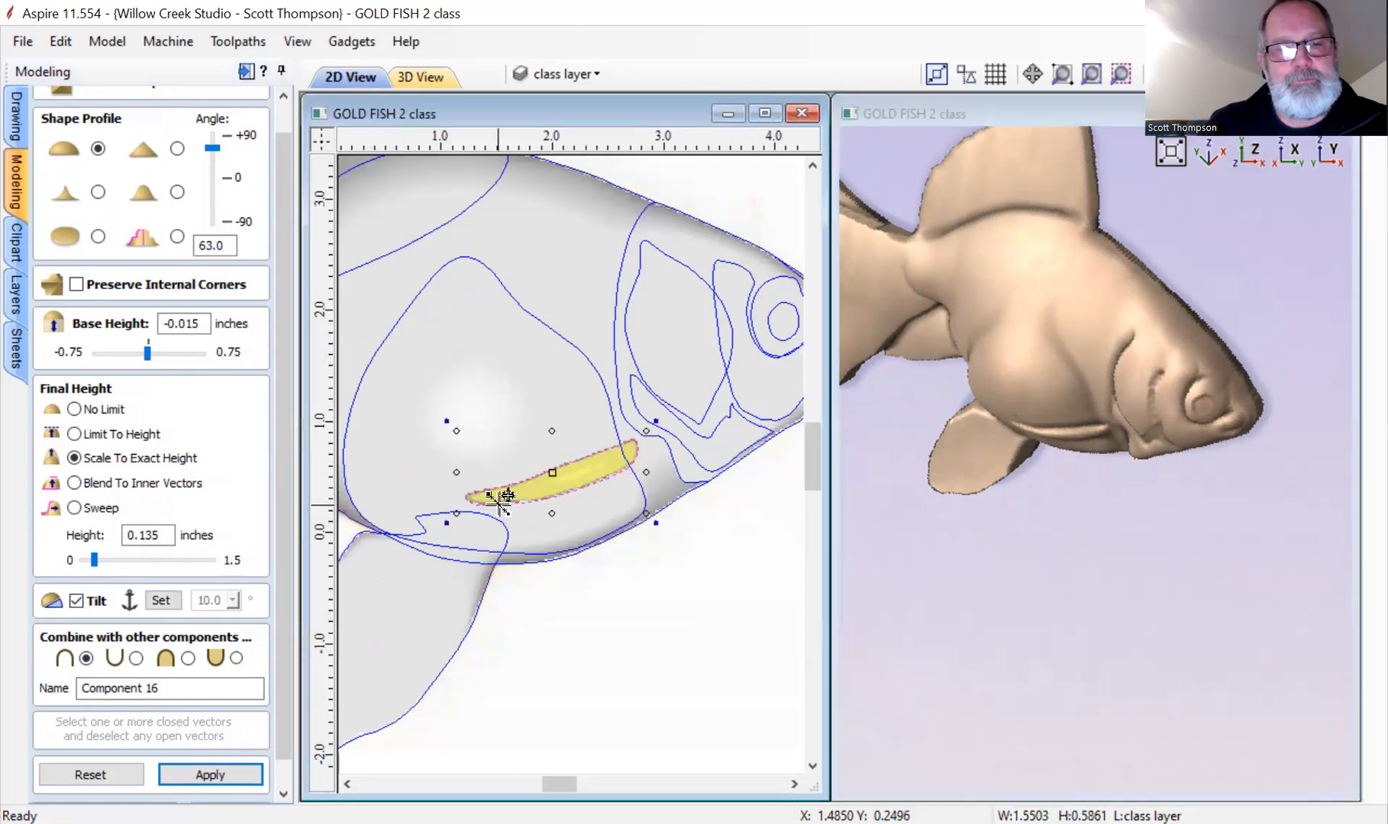
left_click(161, 601)
left_click(629, 448)
left_click(479, 496)
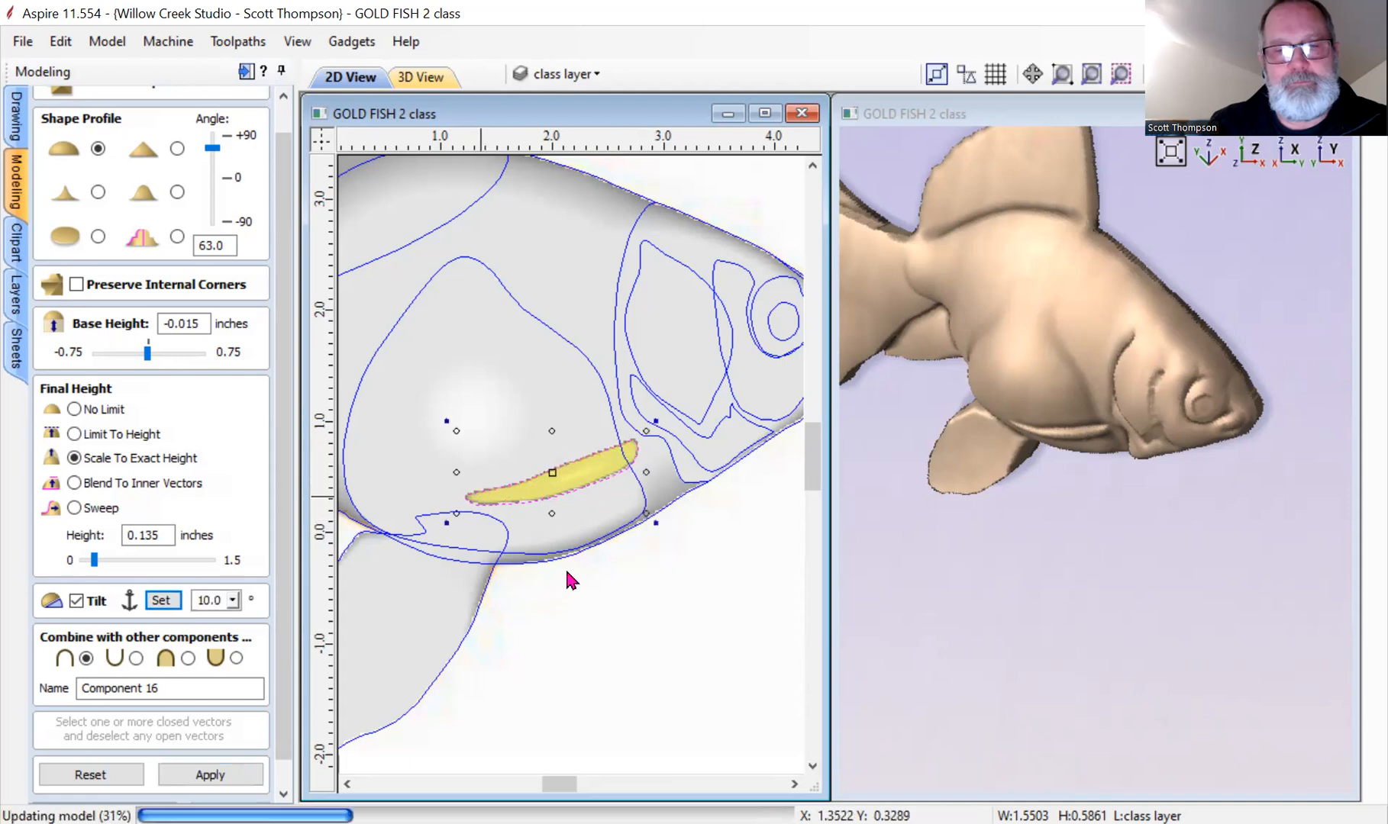
left_click(233, 600)
left_click_drag(233, 603, 240, 631)
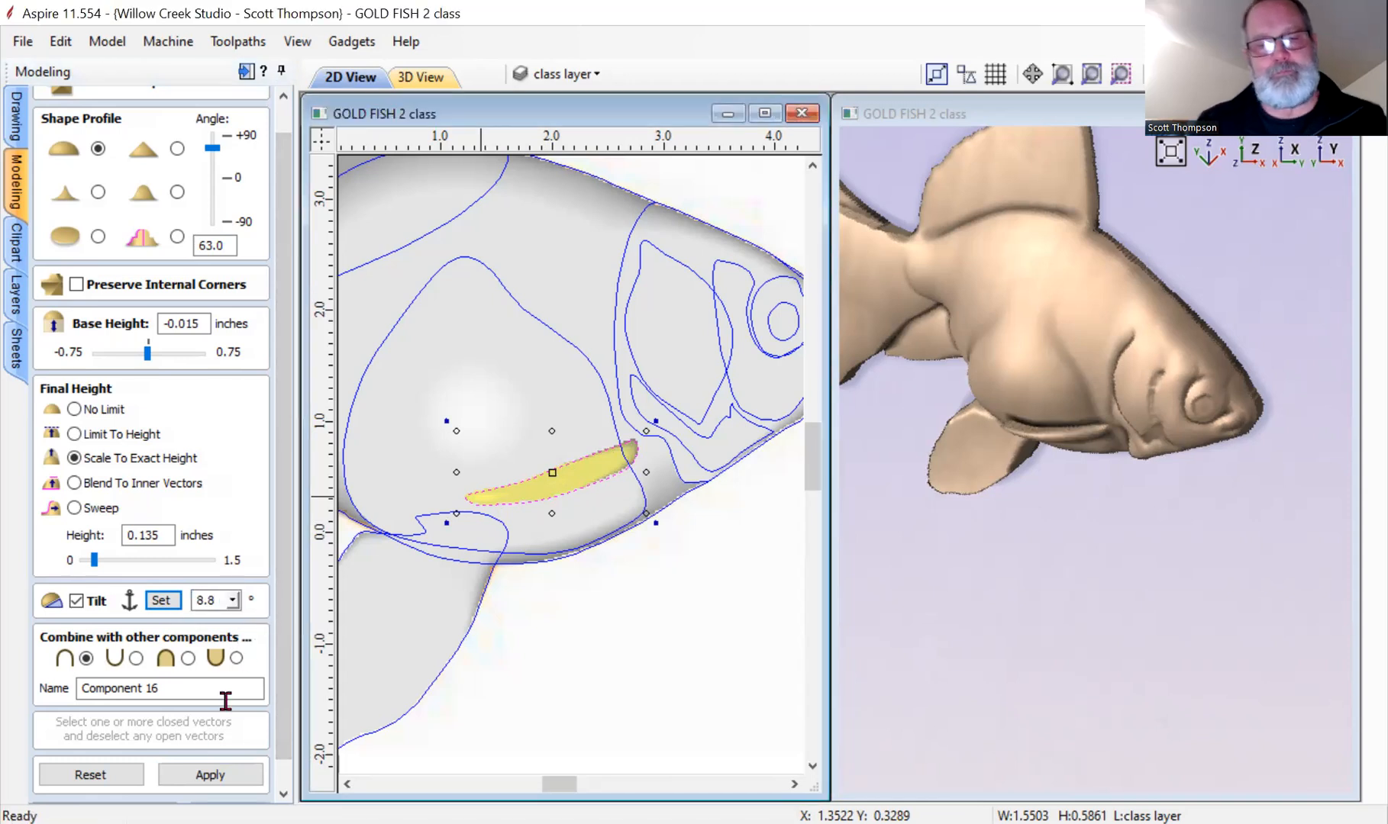
Name the shape component "side fin" and finish creating it.
left_click_drag(281, 600, 280, 650)
left_click_drag(173, 661, 6, 657)
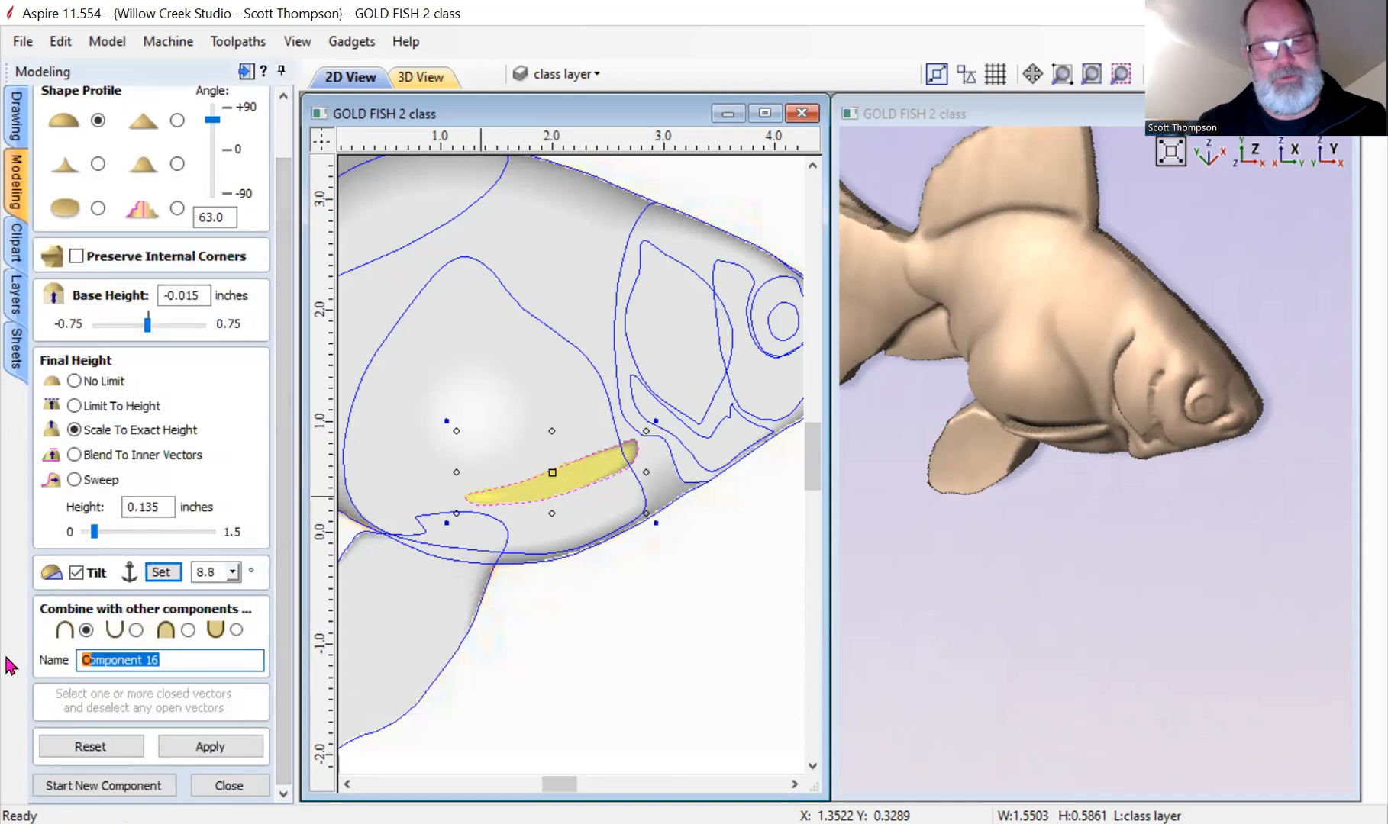
type("side fin")
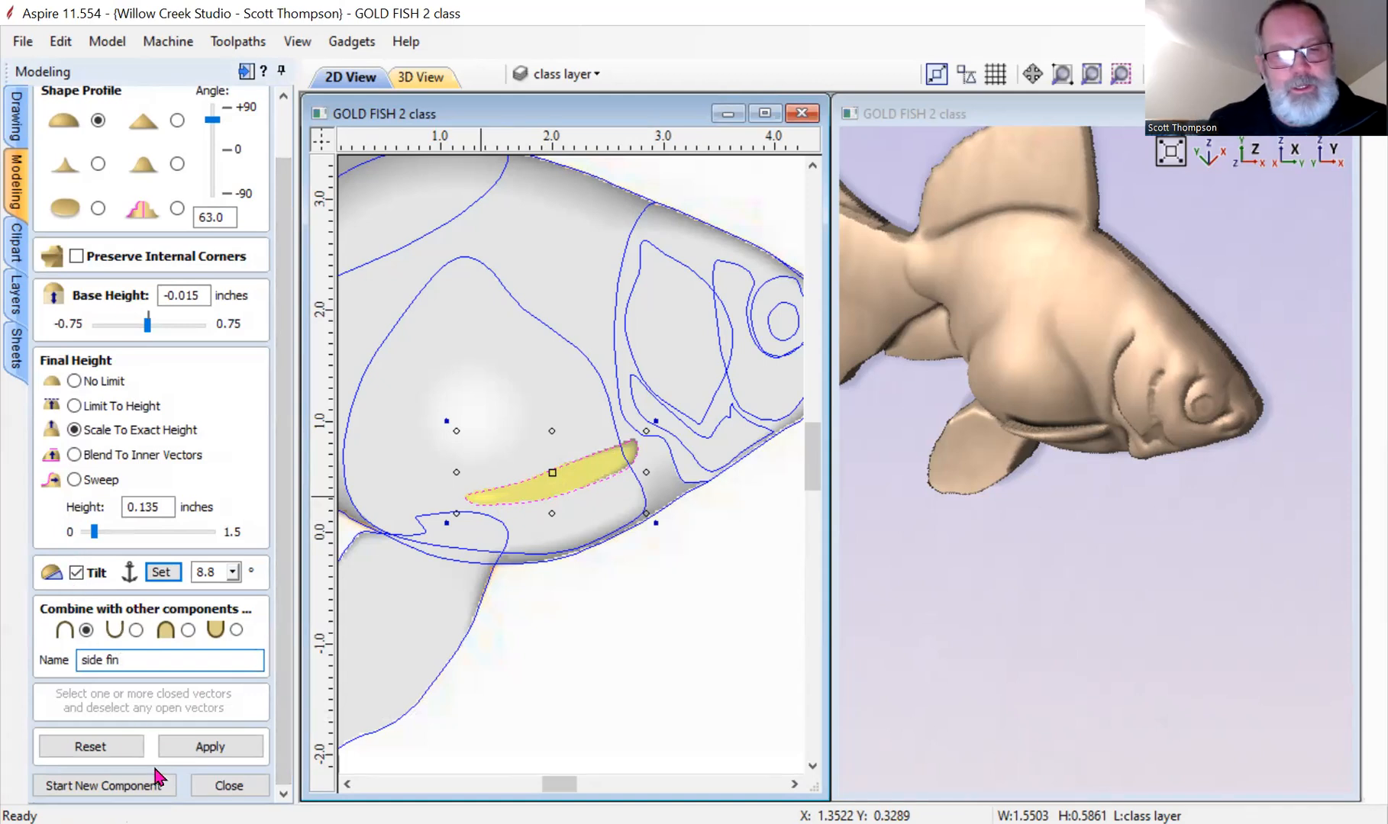
left_click(174, 786)
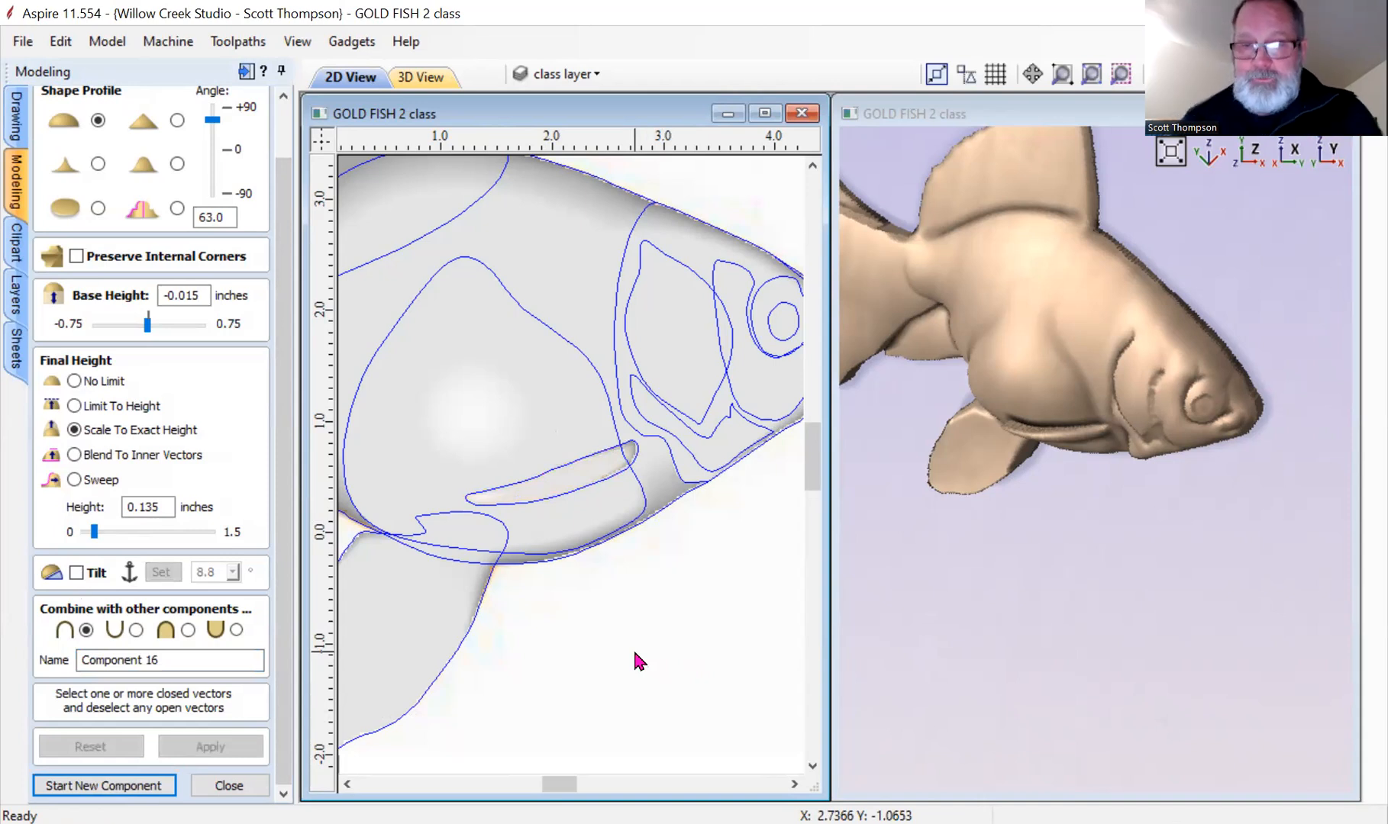
left_click(229, 785)
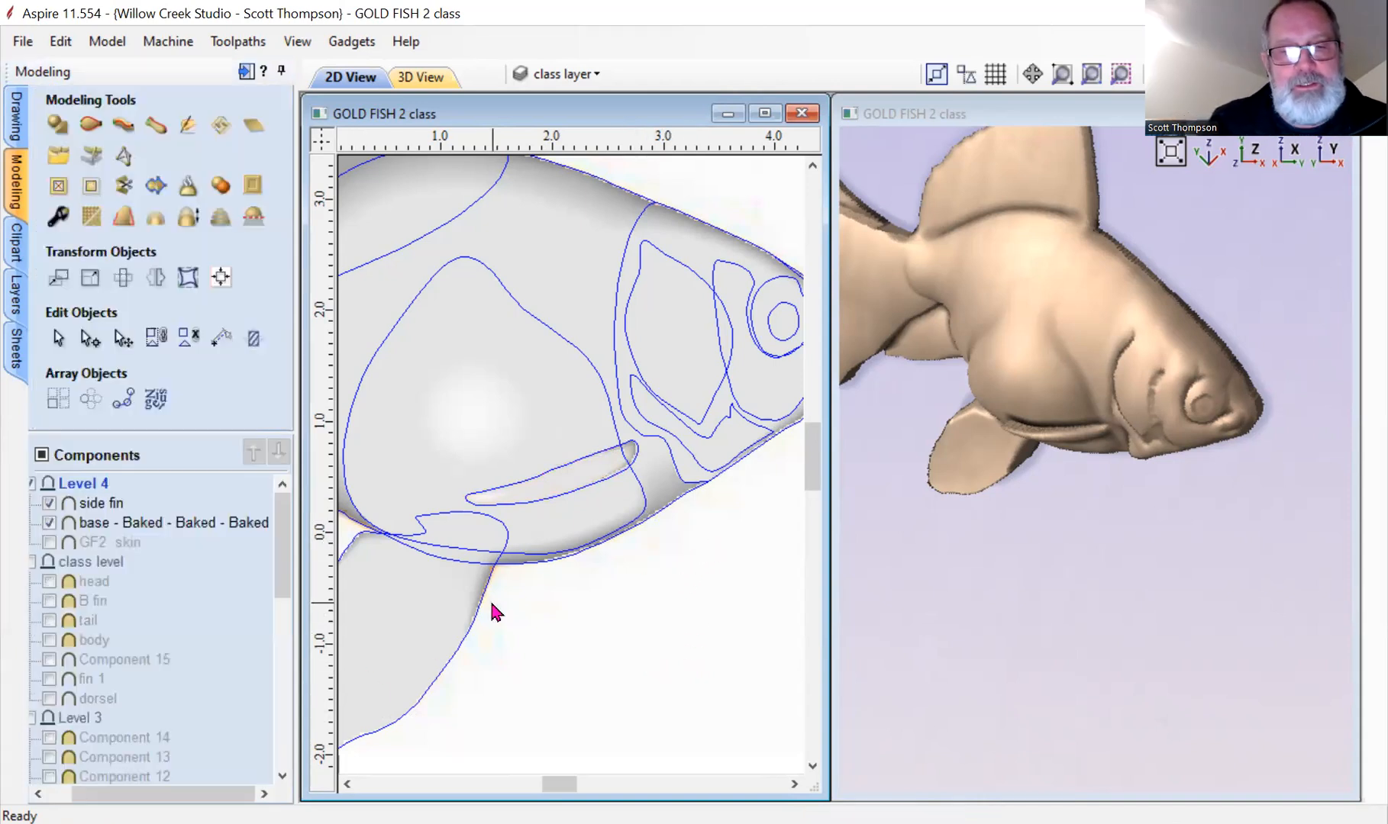
Shorten the baked base component's name to "base -".
left_click_drag(1064, 486, 1108, 336)
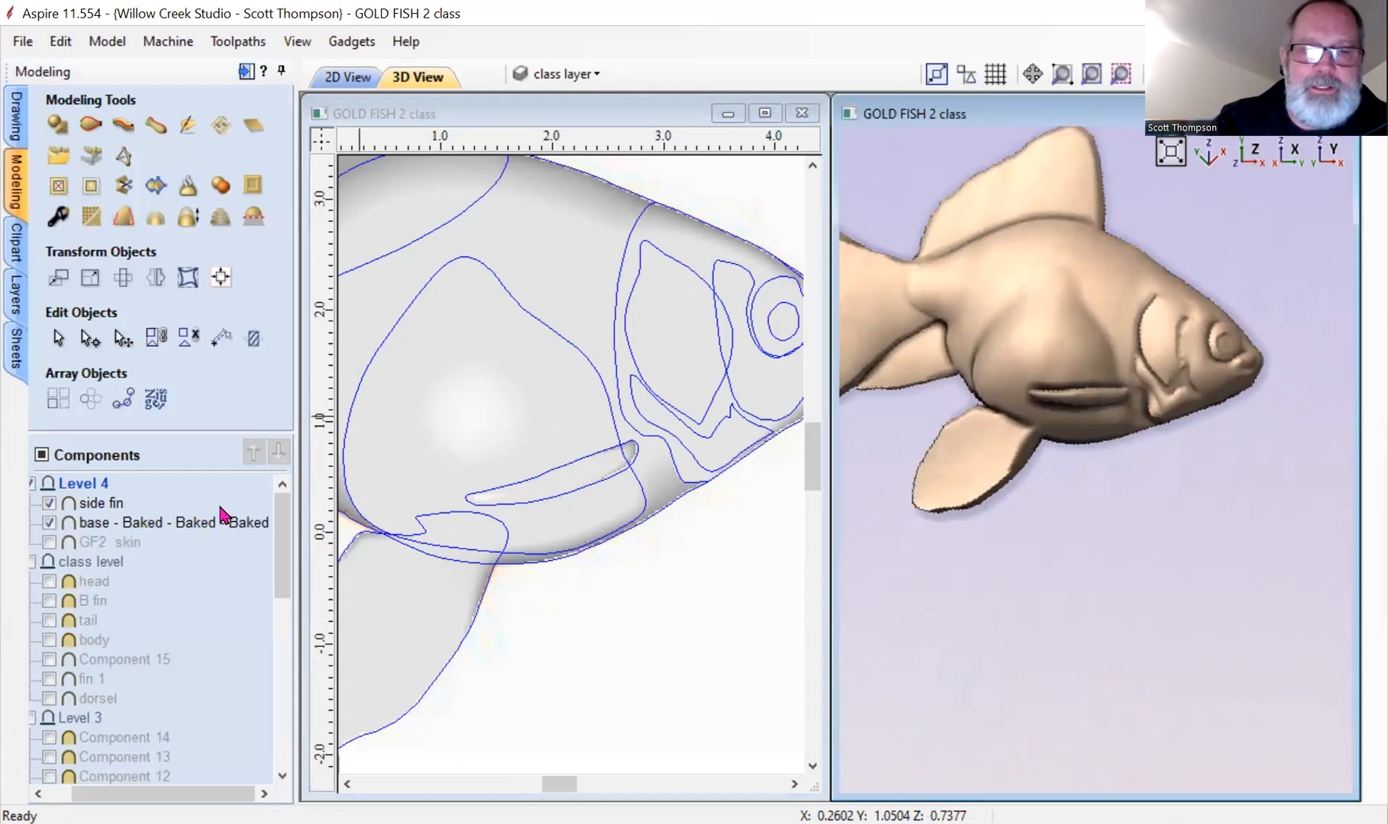
left_click(142, 523)
right_click(150, 521)
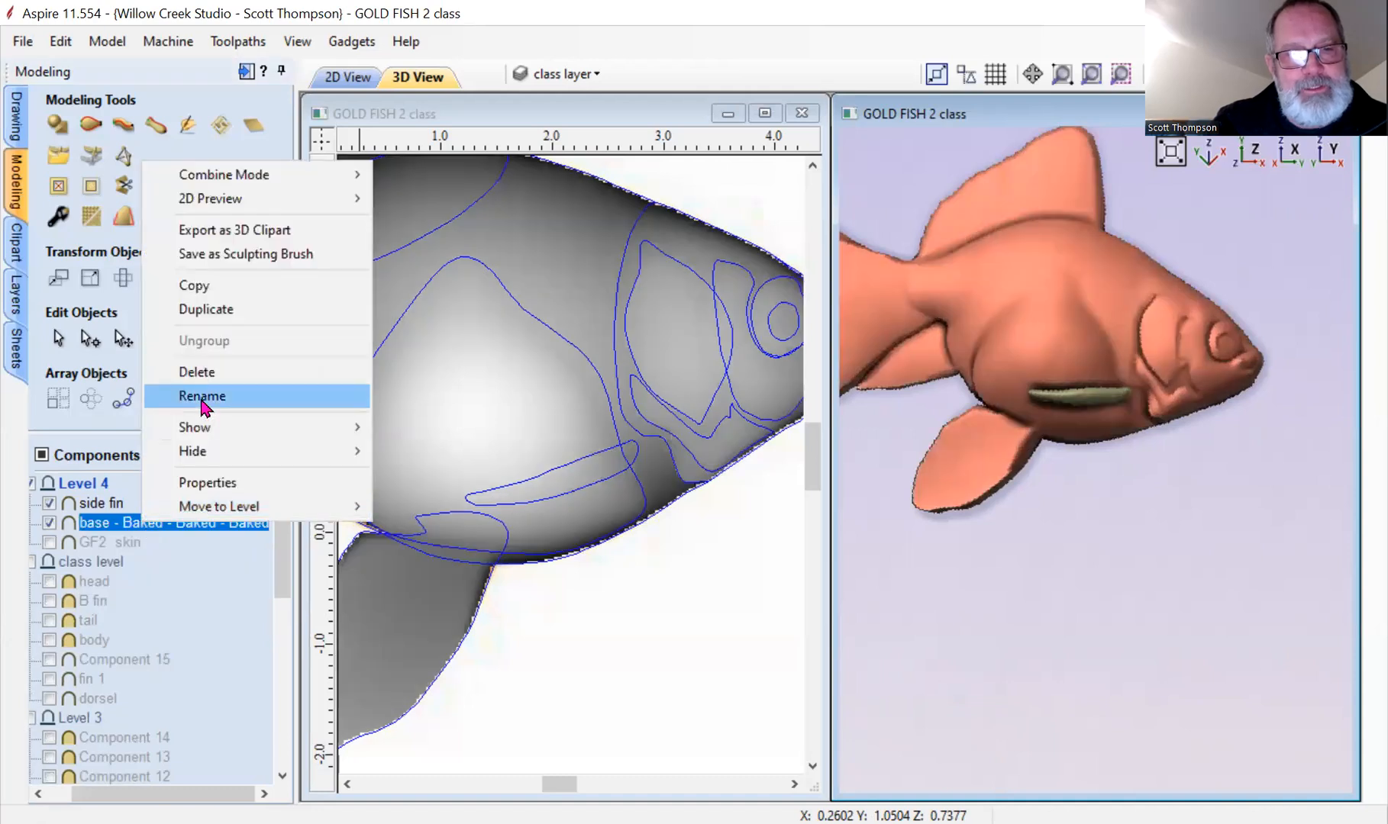
left_click(200, 397)
left_click_drag(125, 523, 291, 530)
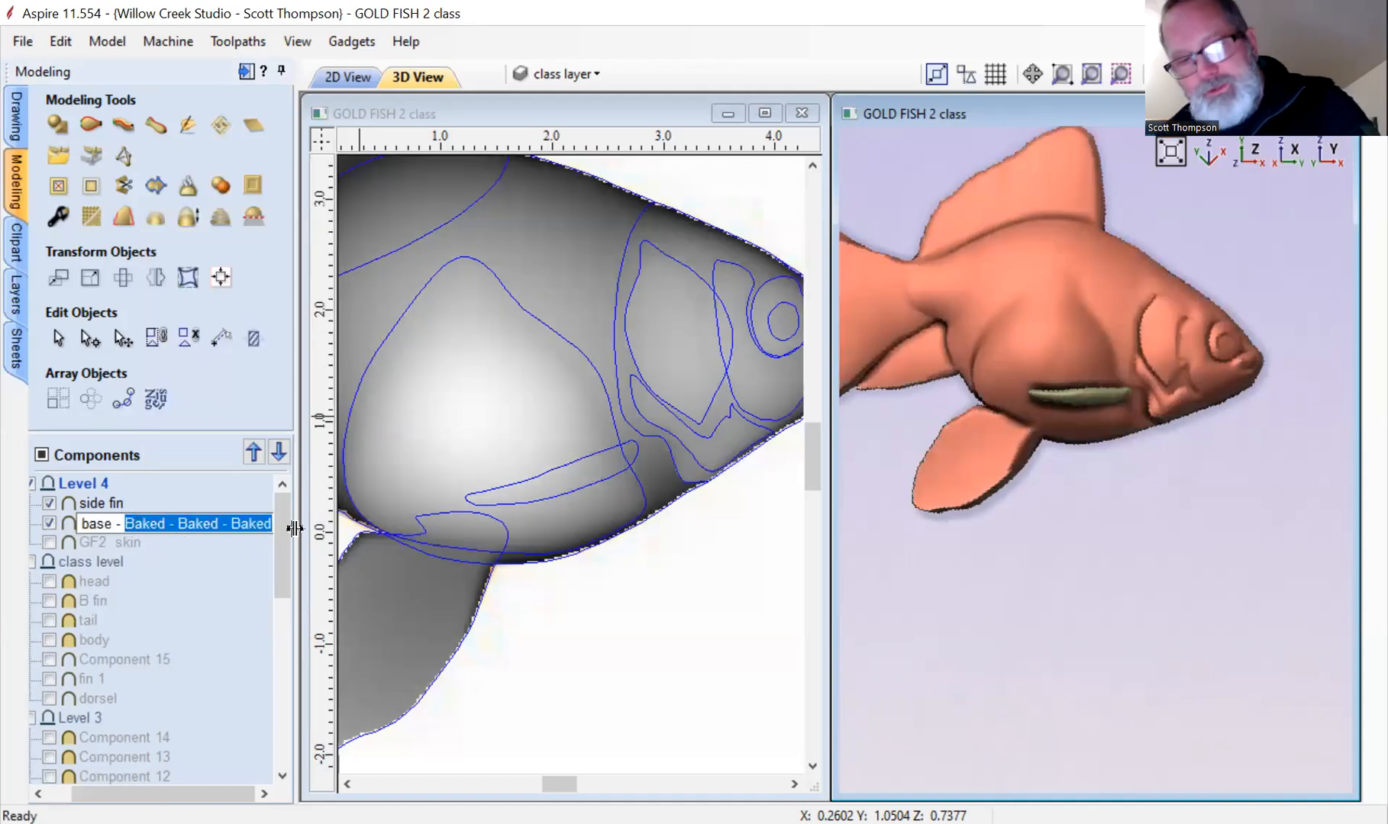
key("BackSpace")
key("Return")
left_click(139, 527)
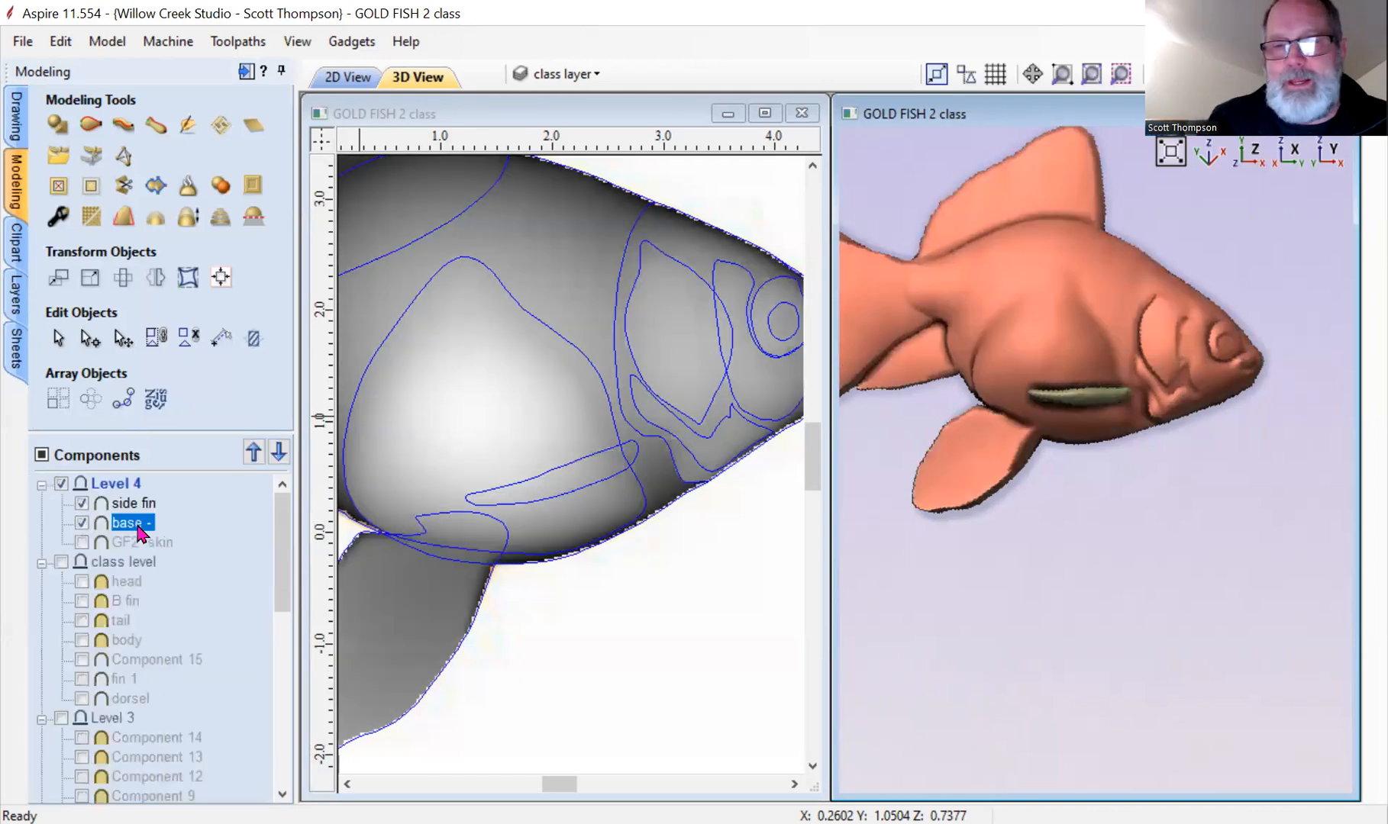
Try to smooth the area around the side fin with the Smooth sculpting tool, working on the base component alone.
left_click(190, 128)
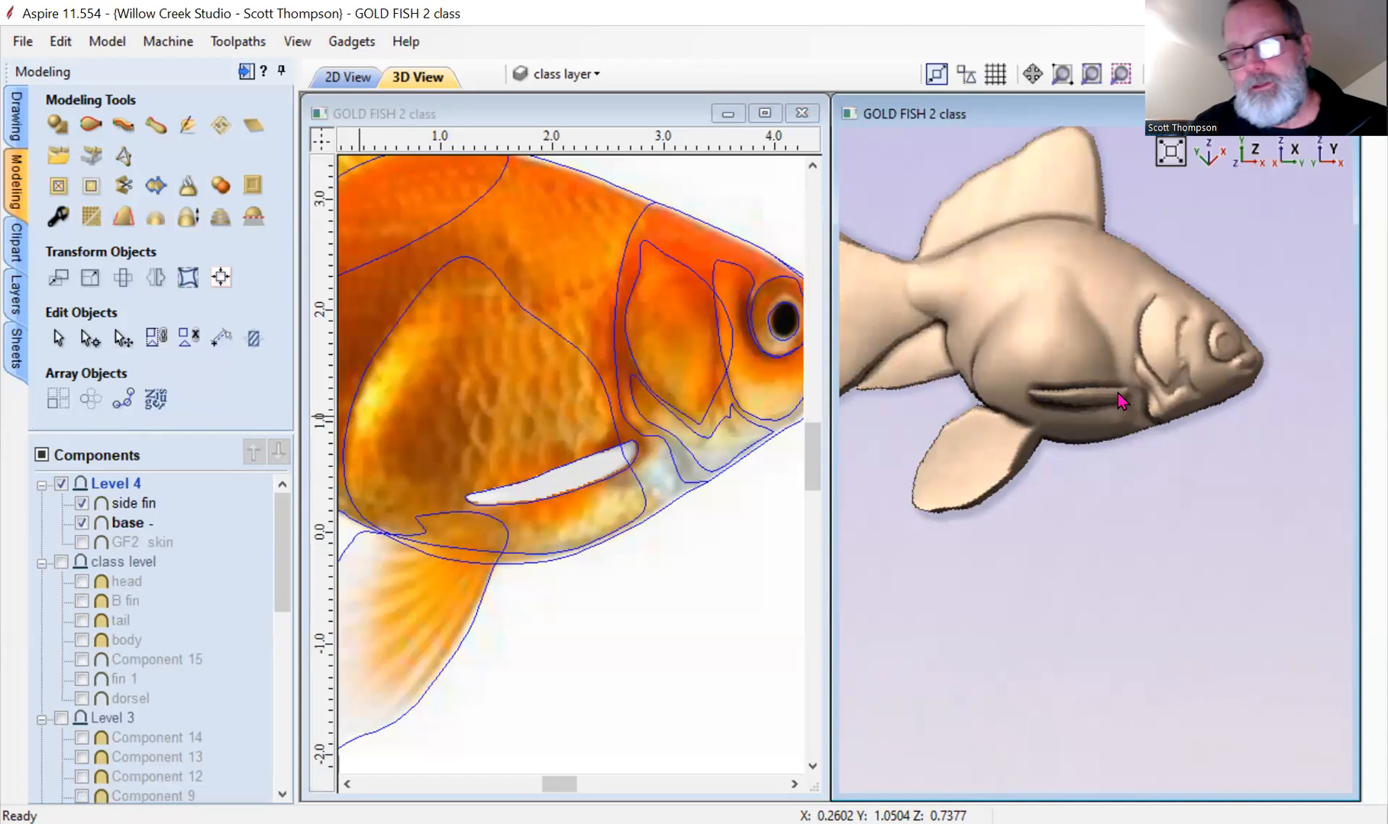
scroll(1111, 409, "down", 4)
mouse_move(1087, 392)
left_mouse_down()
mouse_move(1041, 396)
mouse_move(1112, 403)
mouse_move(1042, 397)
mouse_move(1107, 397)
mouse_move(1106, 408)
mouse_move(1092, 393)
left_mouse_up()
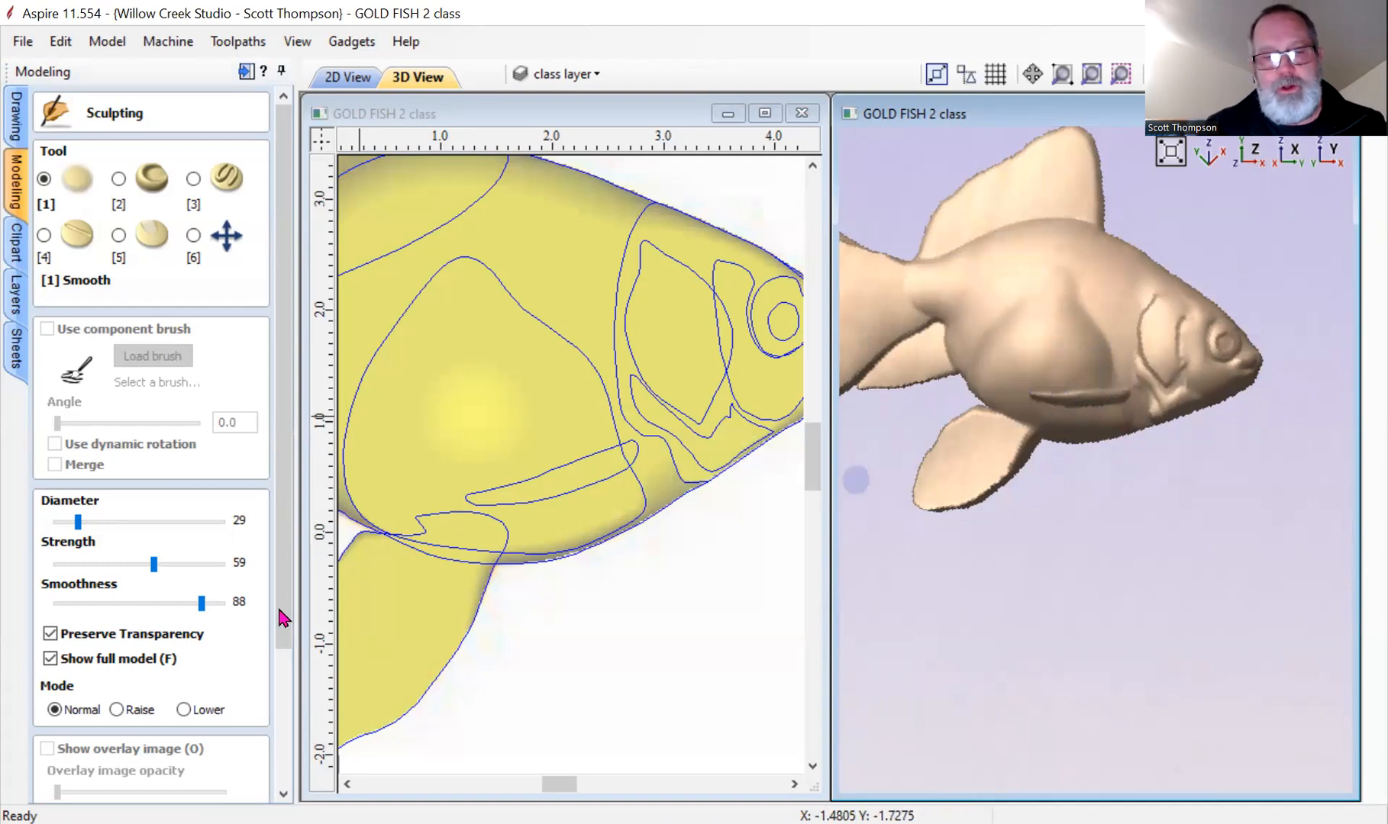
scroll(278, 606, "down", 3)
left_click(87, 780)
Bake the side fin and base components together into one component.
left_click(127, 524)
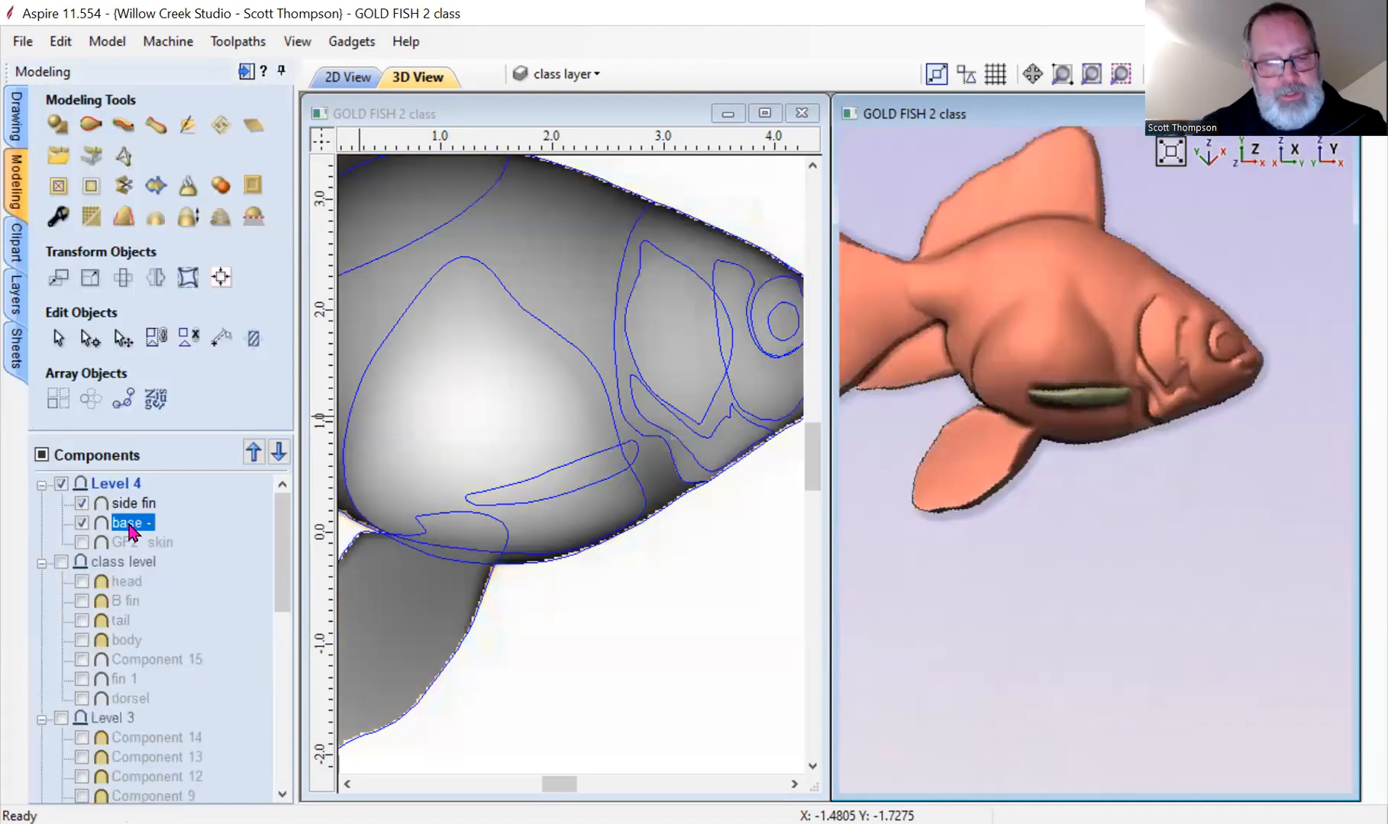
left_click(127, 503, "ctrl")
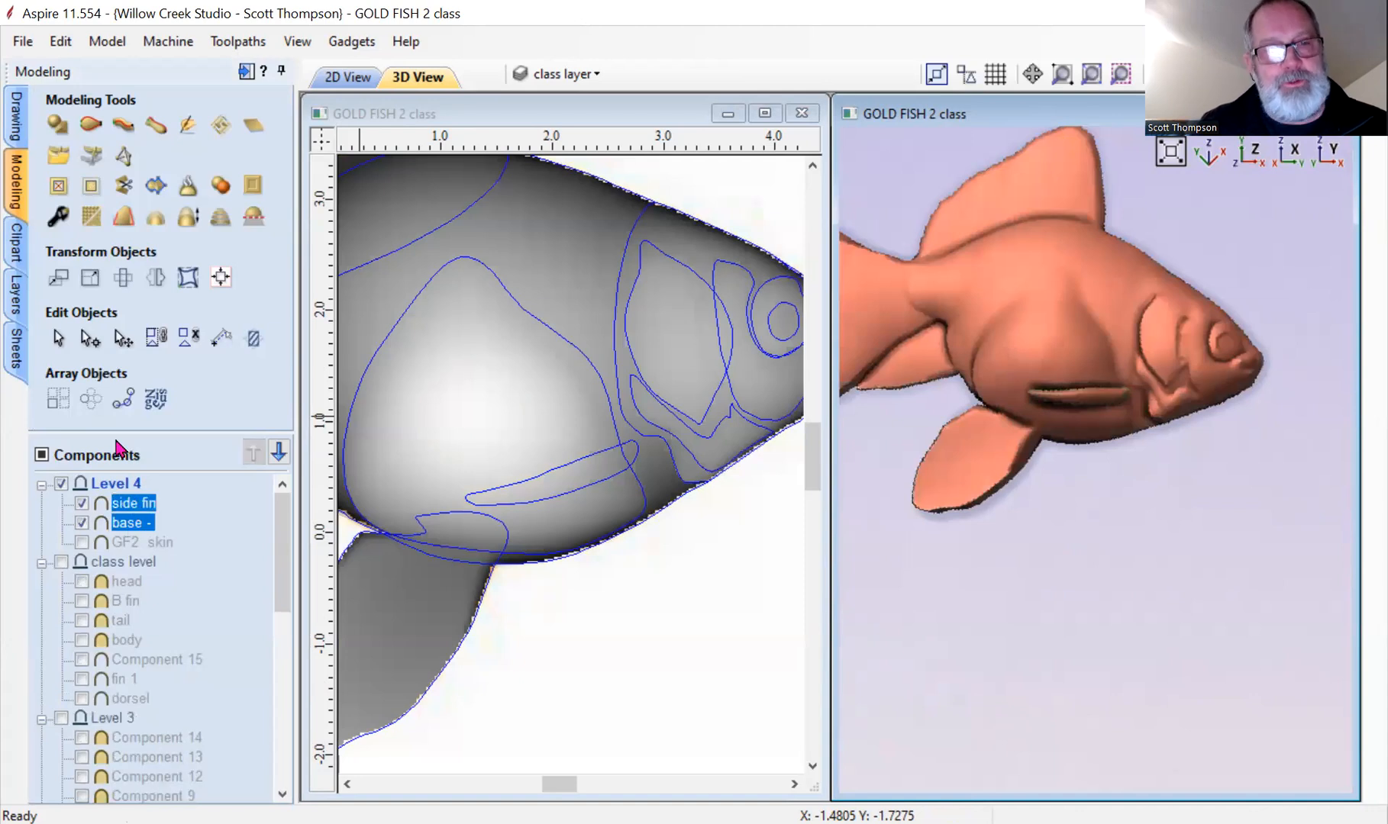
left_click(188, 126)
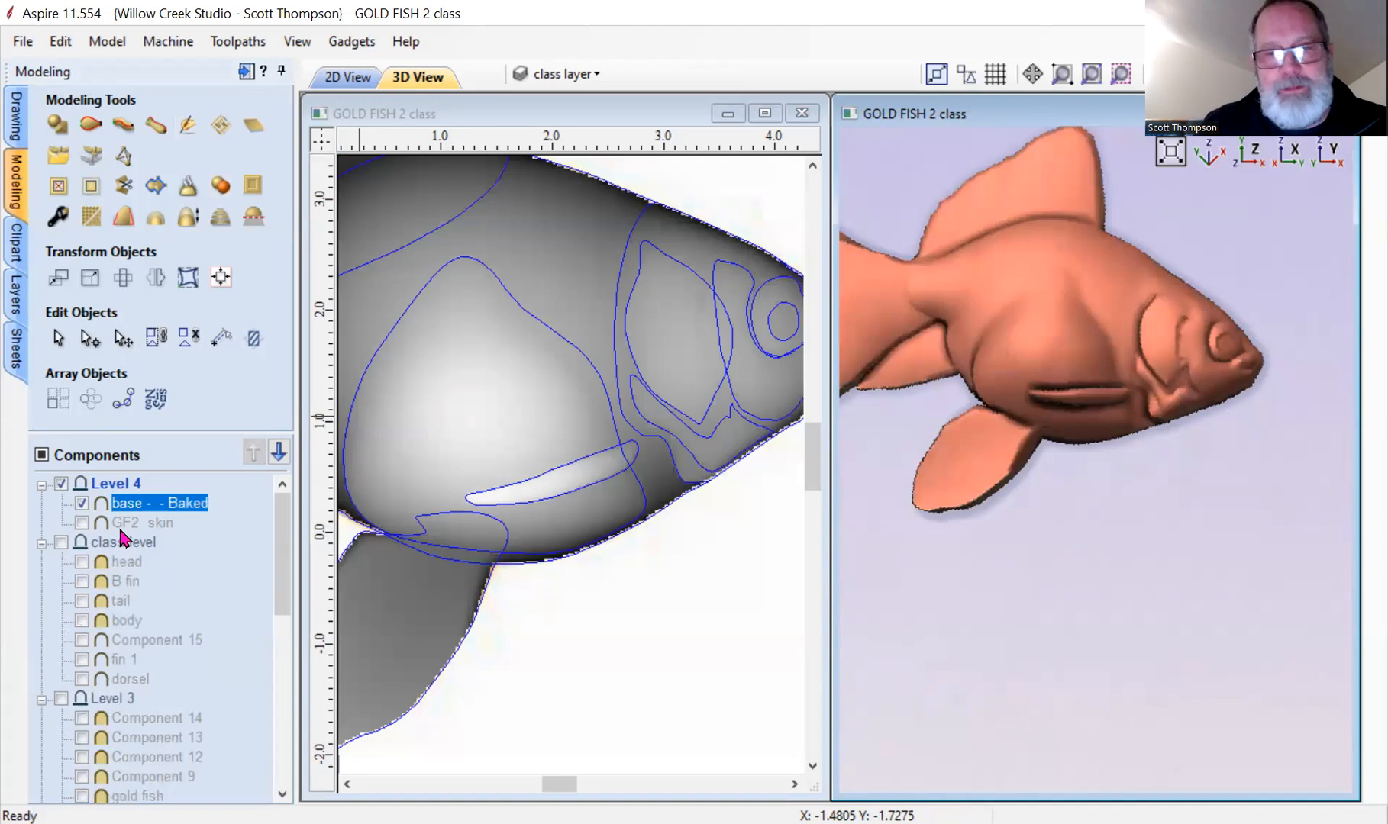
Show the "GF2 skin" component over the baked base and view the scaled fish from several angles.
left_click_drag(1019, 376, 992, 343)
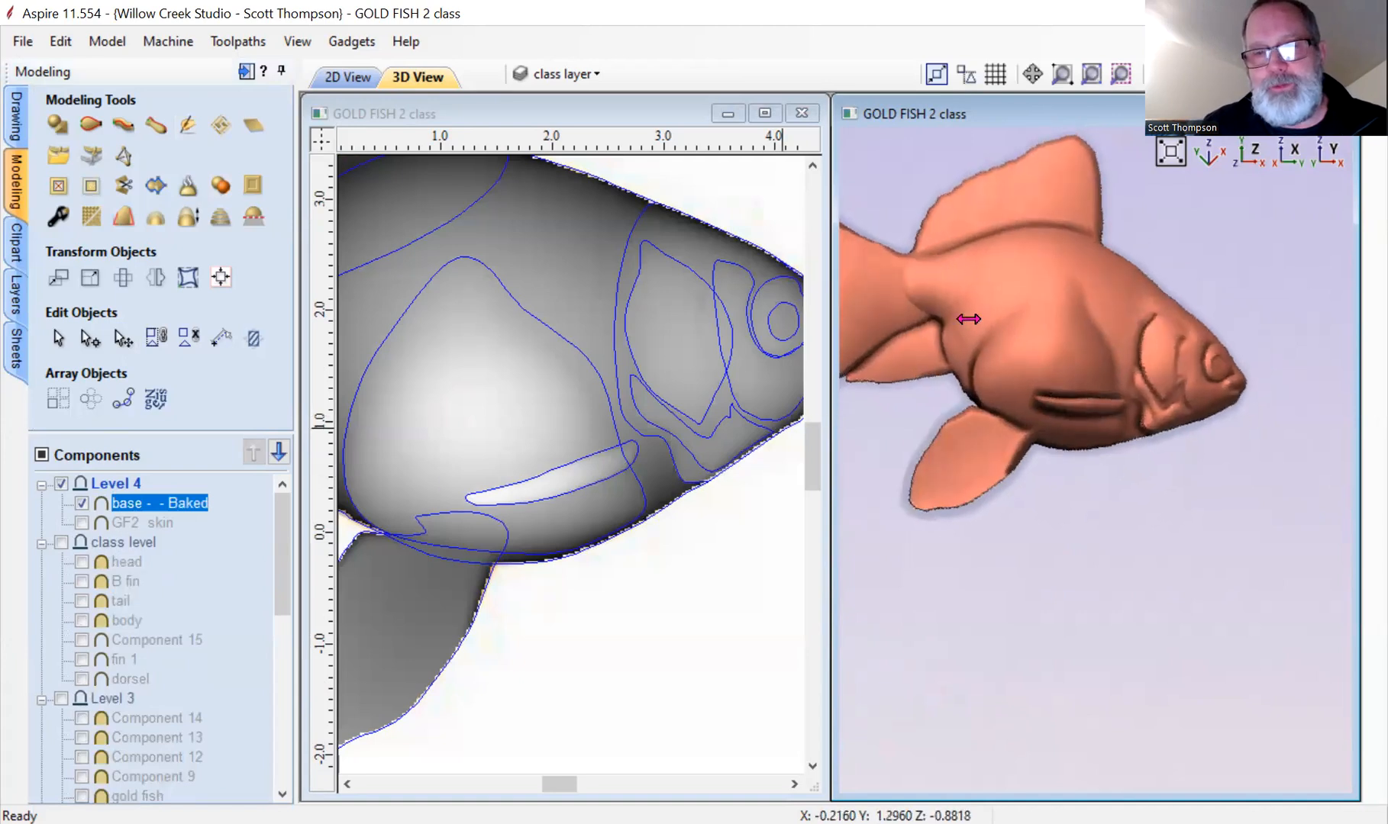
left_click(81, 523)
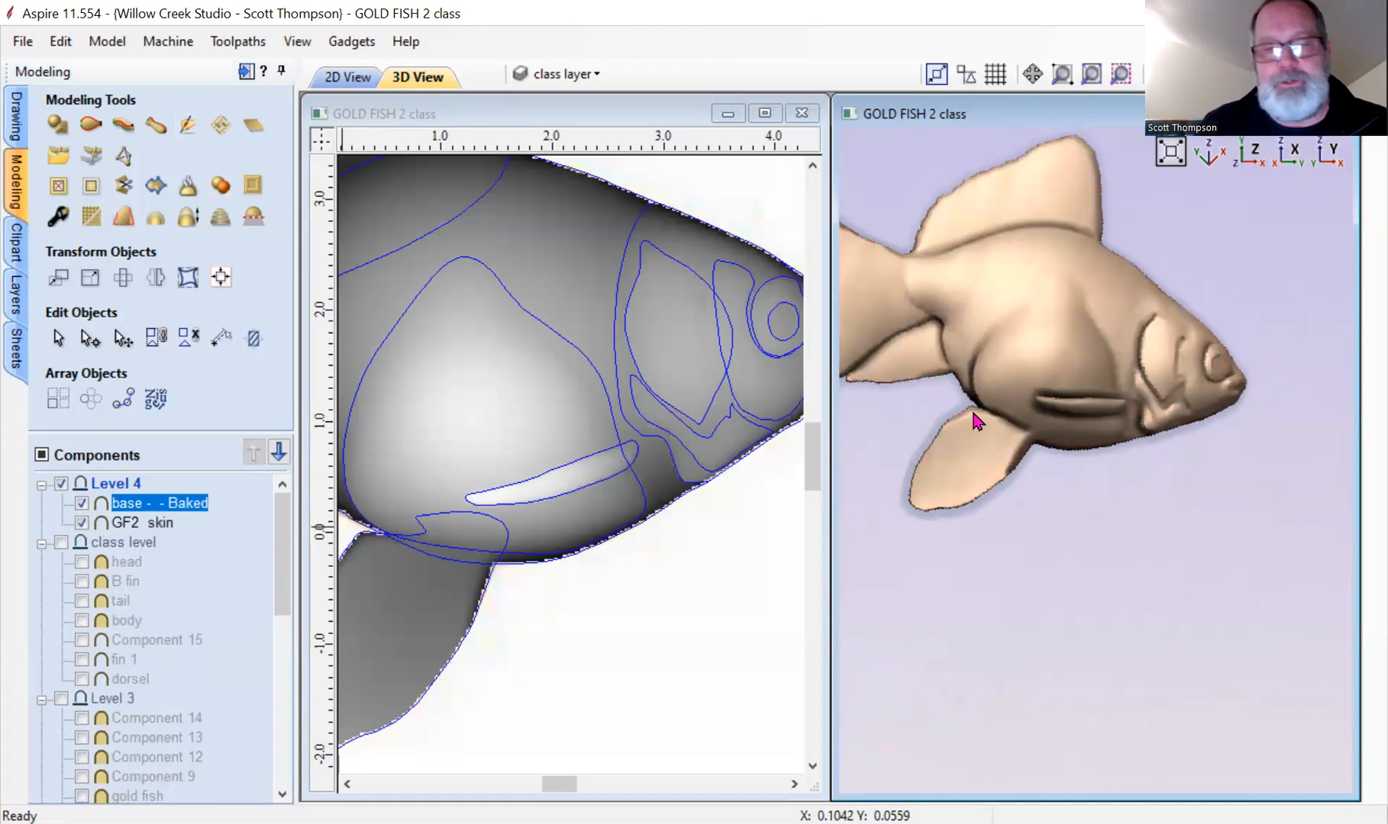
scroll(961, 418, "down", 3)
scroll(1143, 400, "up", 4)
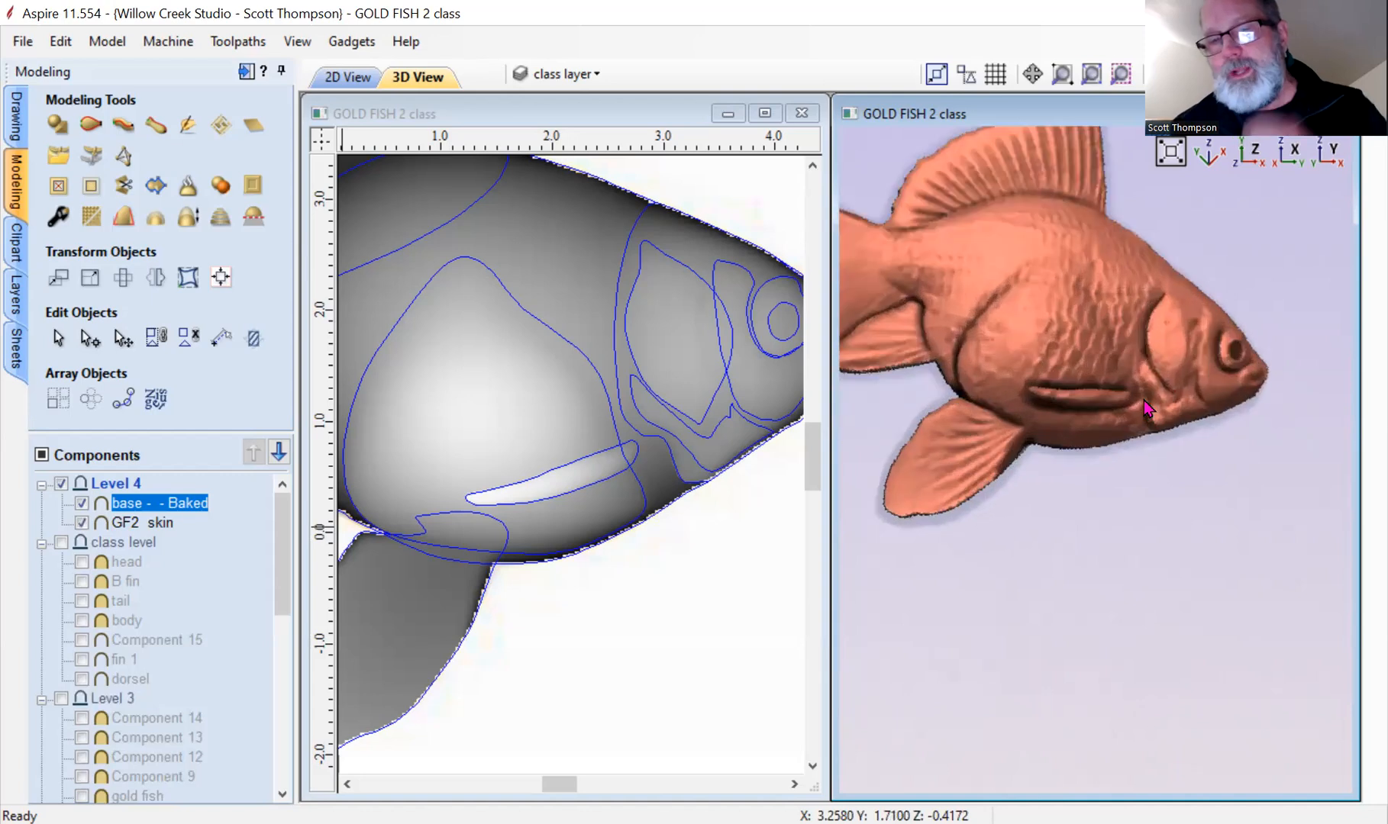
left_click_drag(1140, 395, 1083, 320)
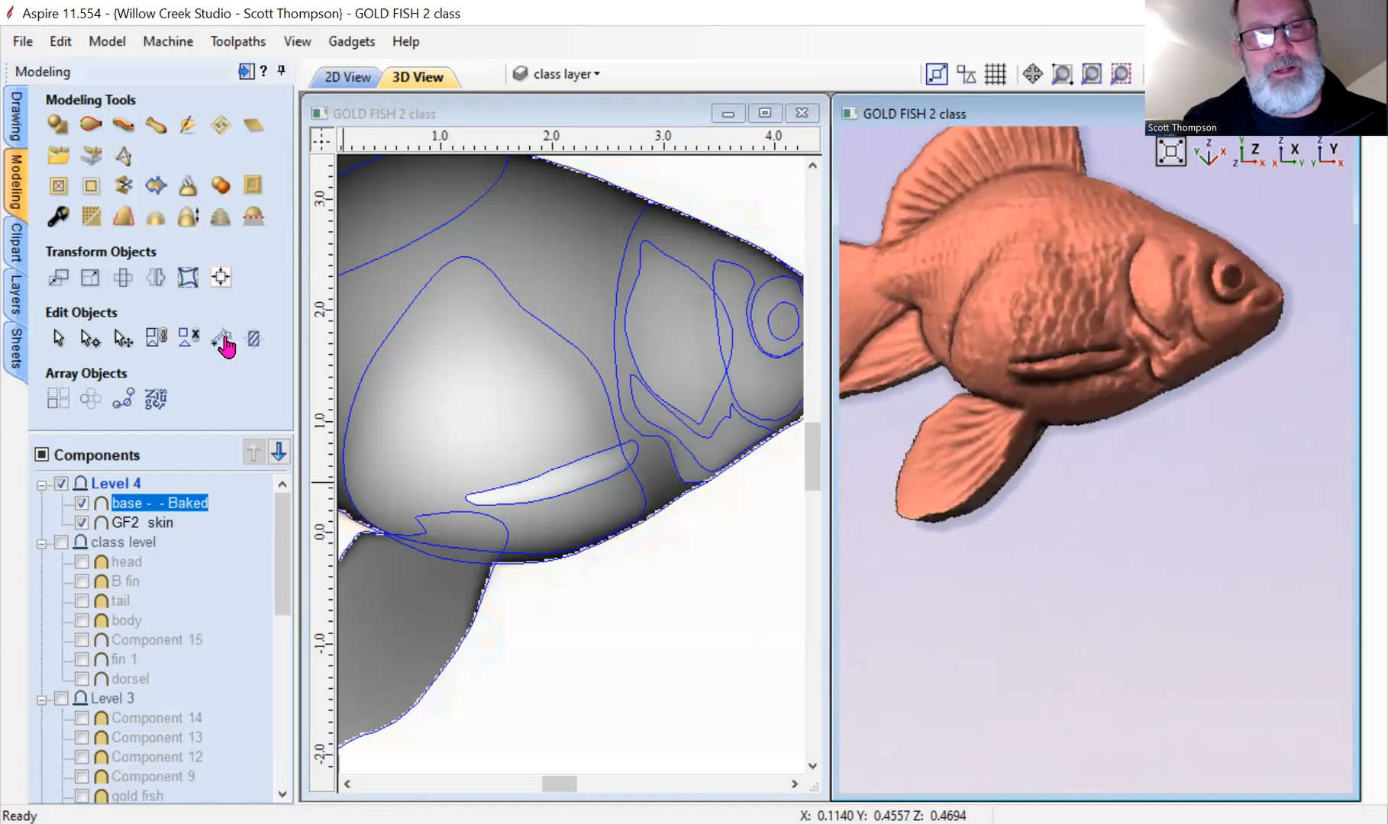
Add material to the fish's scaled side with the Deposit sculpting tool at diameter 29, strength 45 and smoothness 78.
left_click(187, 128)
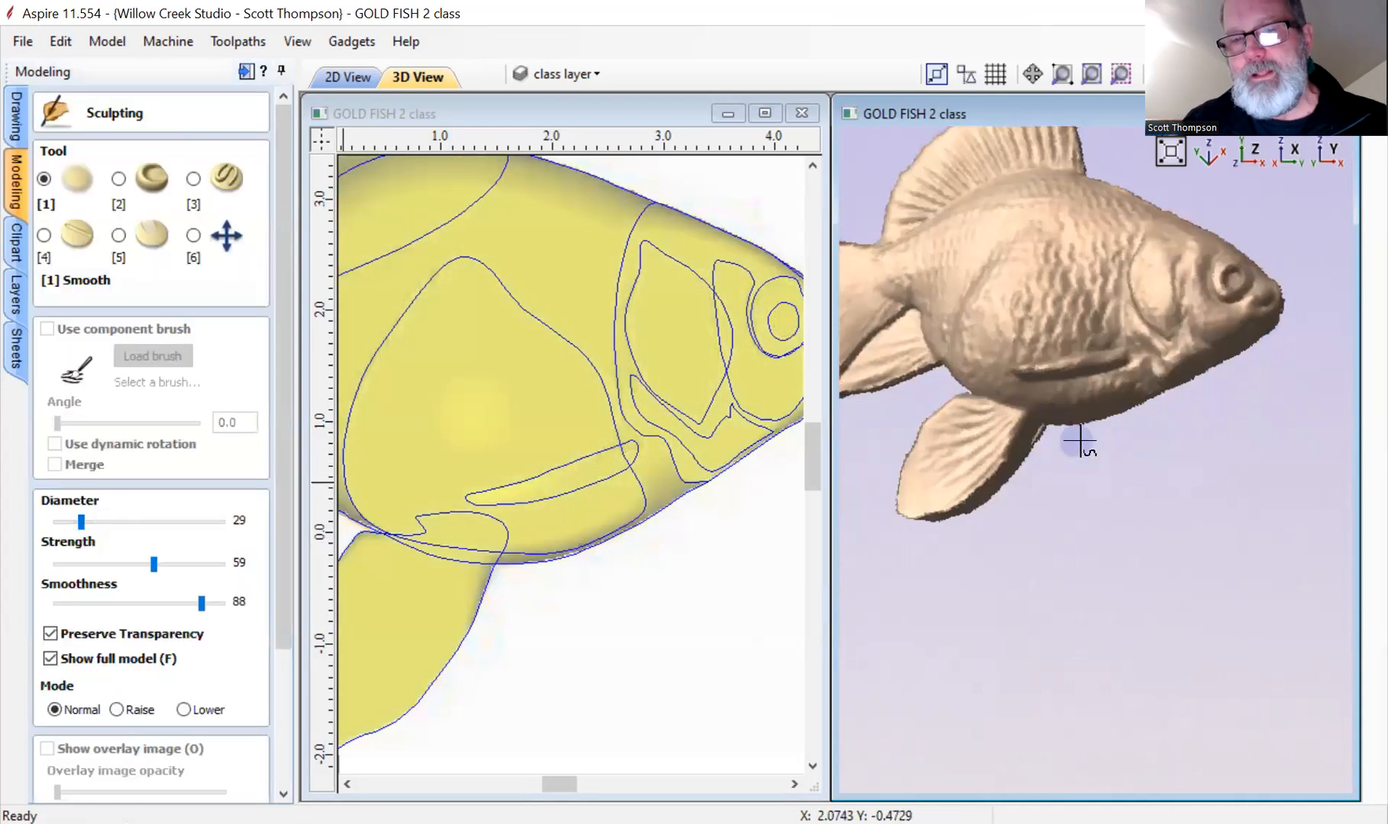
left_click(193, 235)
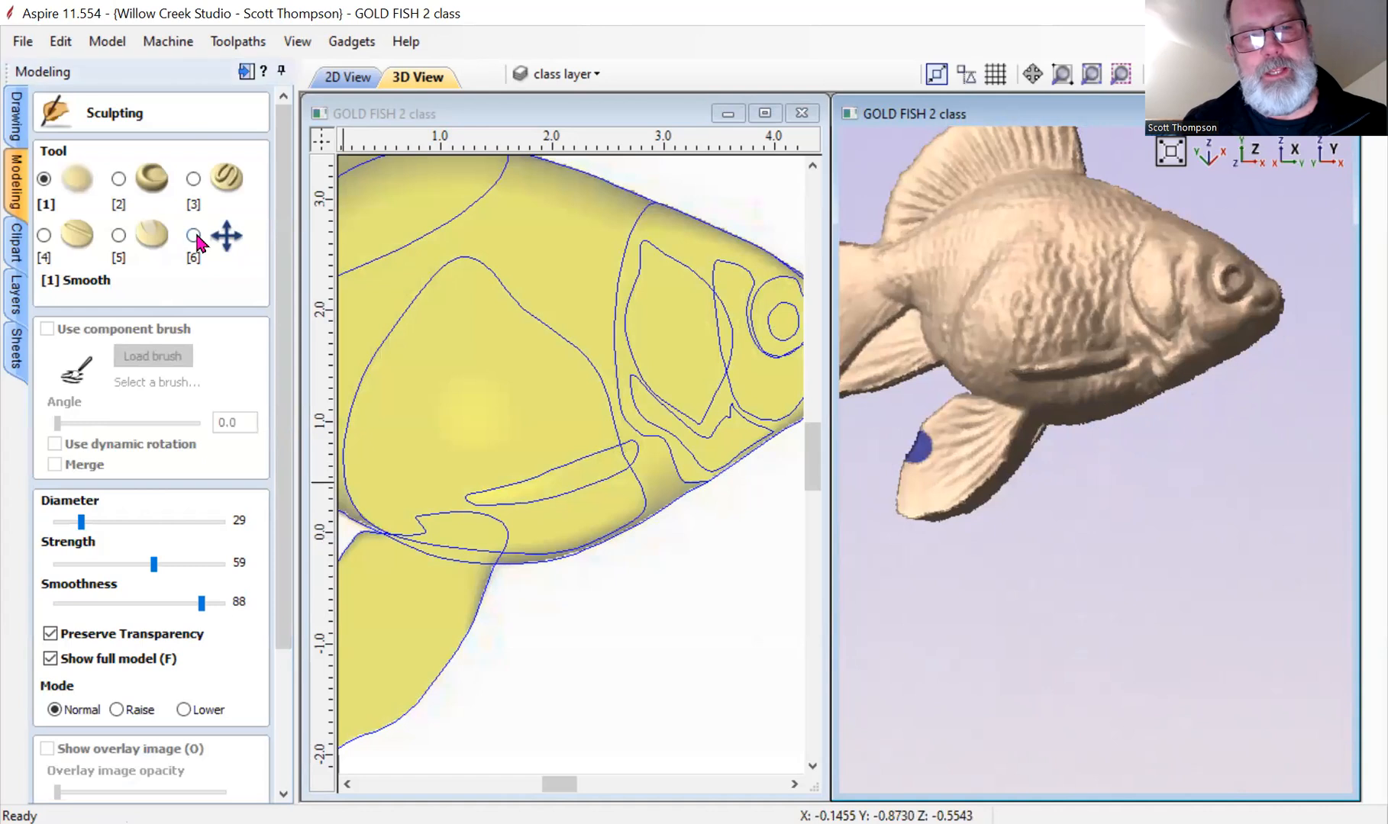
left_click_drag(1022, 351, 1059, 427)
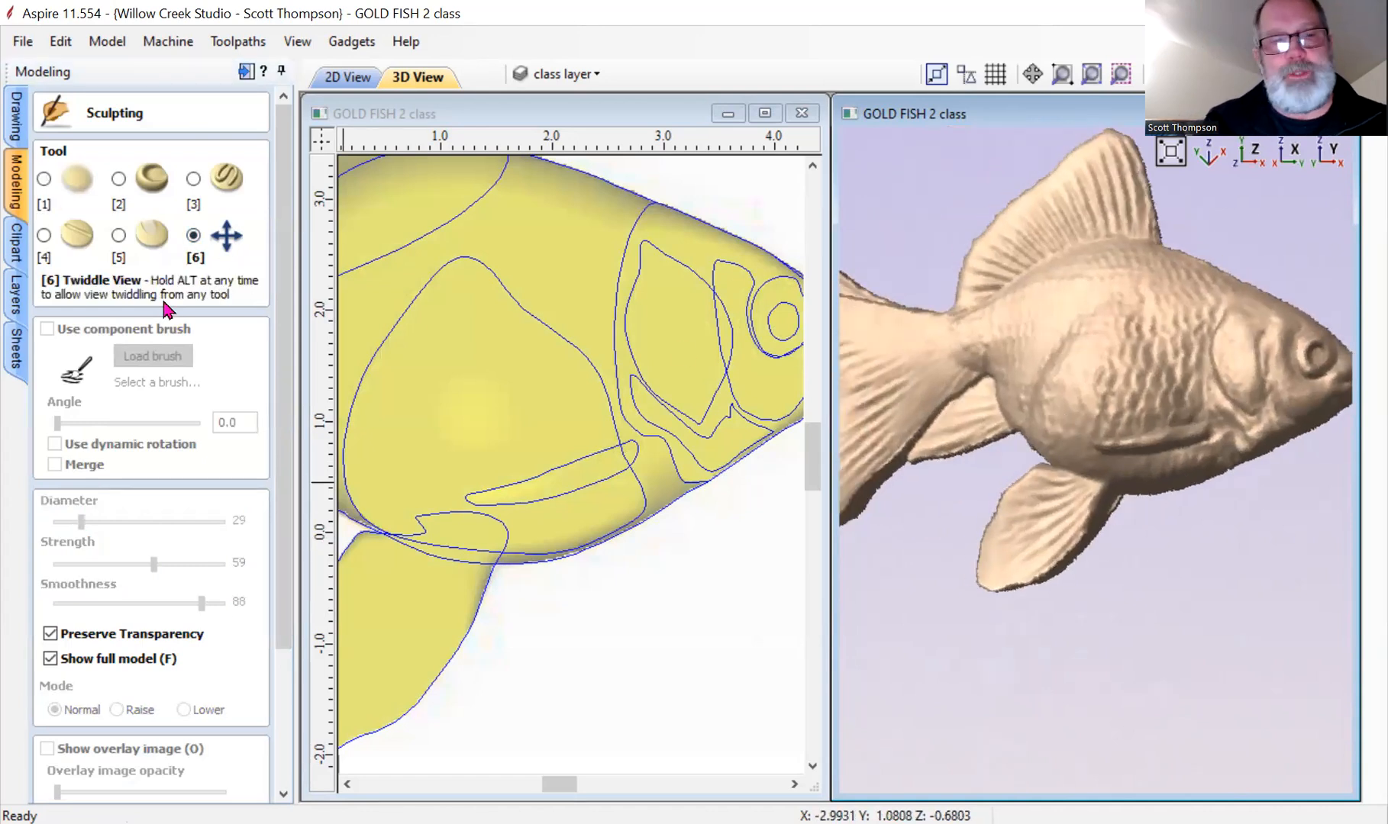
key("3")
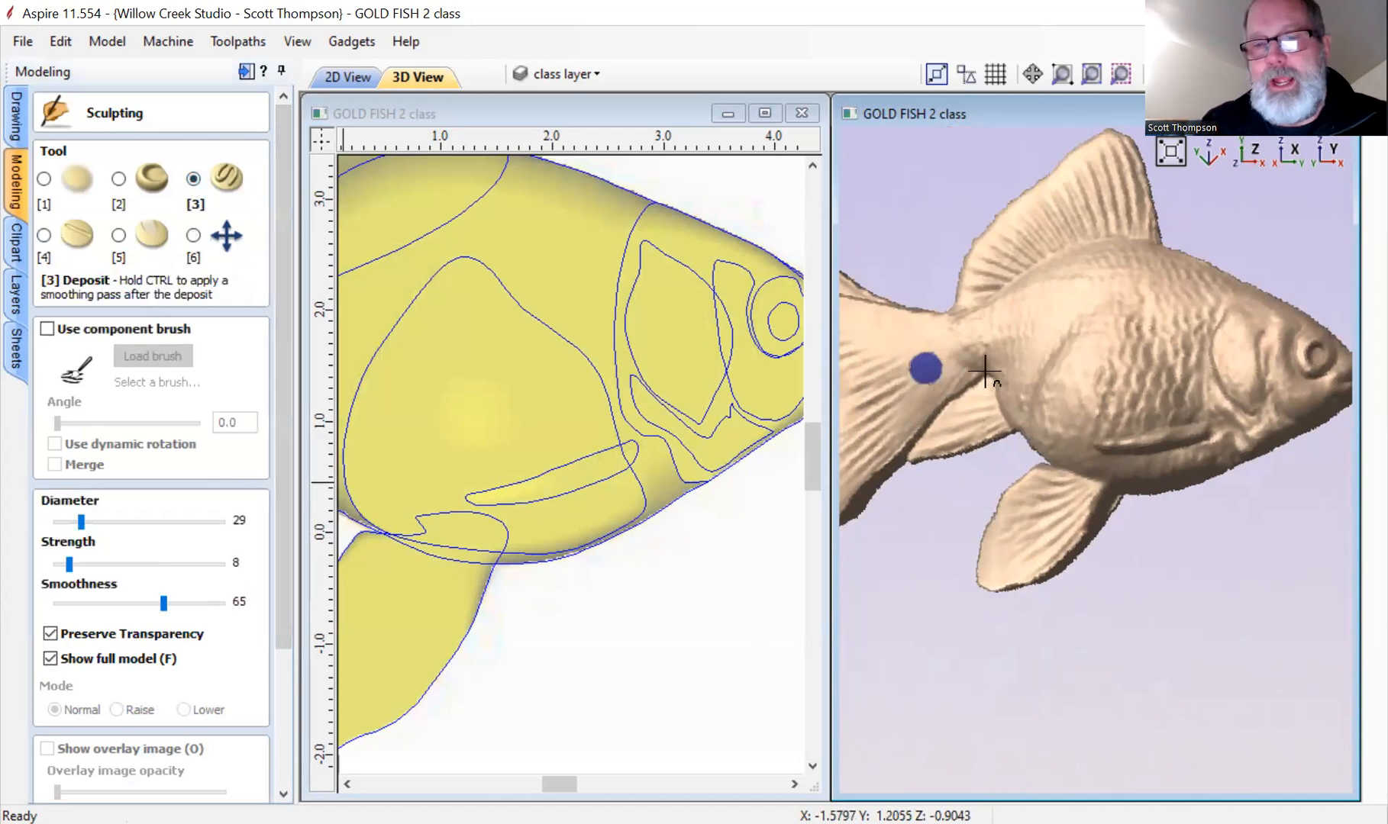
mouse_move(1072, 347)
left_mouse_down()
mouse_move(1042, 429)
mouse_move(1013, 349)
left_mouse_up()
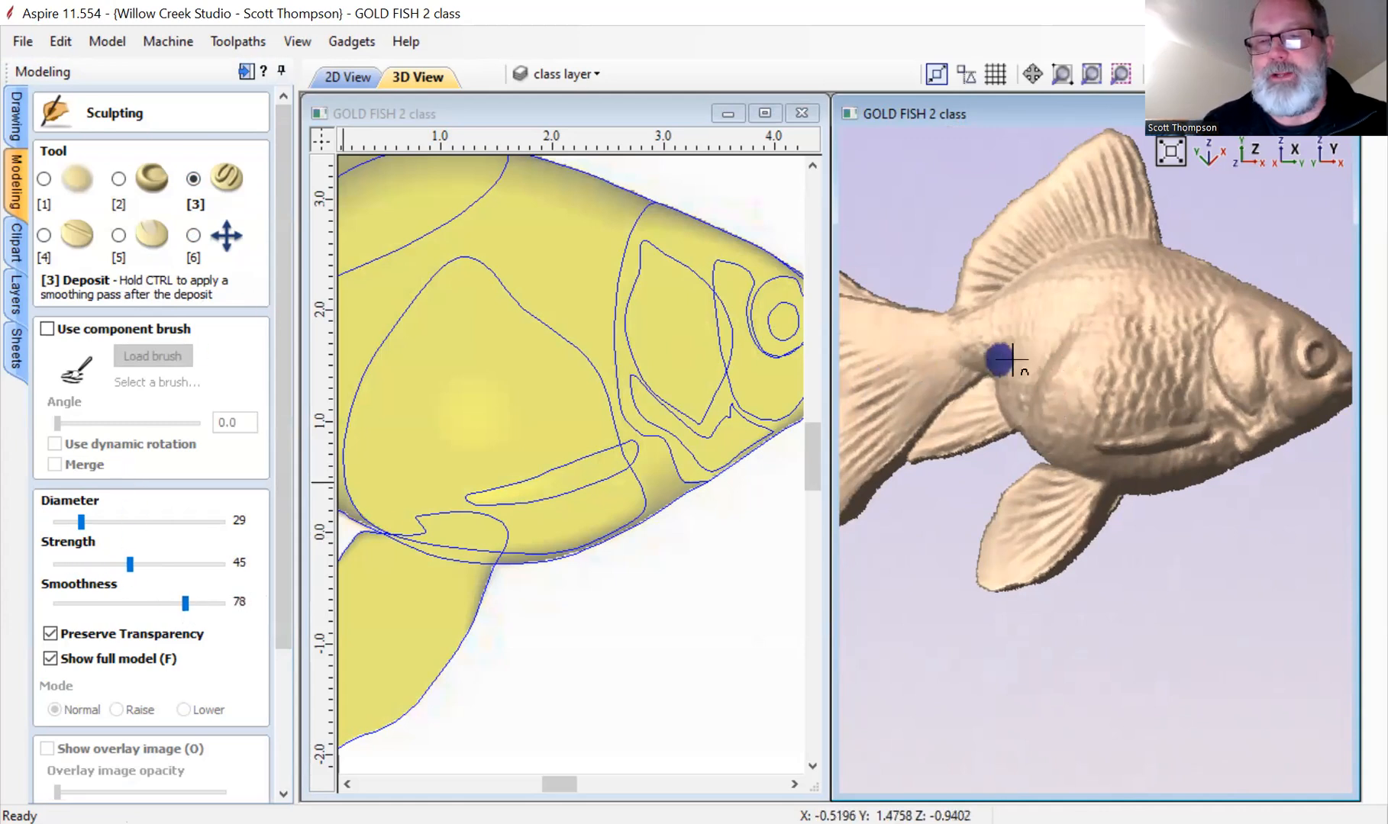
mouse_move(1109, 313)
left_mouse_down()
mouse_move(1000, 399)
mouse_move(1032, 426)
mouse_move(1099, 320)
left_mouse_up()
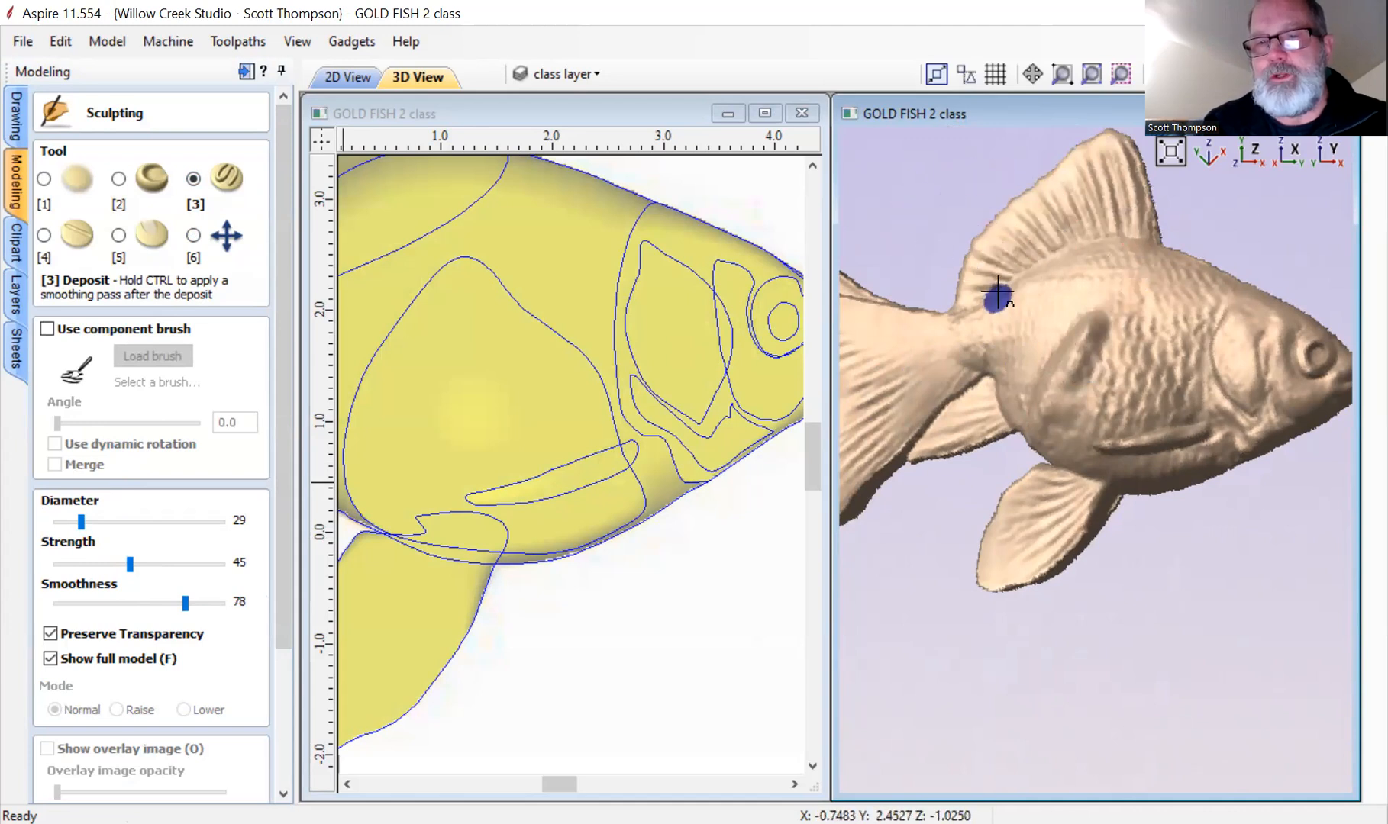
mouse_move(1185, 353)
left_mouse_down()
mouse_move(1172, 386)
mouse_move(1178, 336)
mouse_move(1146, 326)
left_mouse_up()
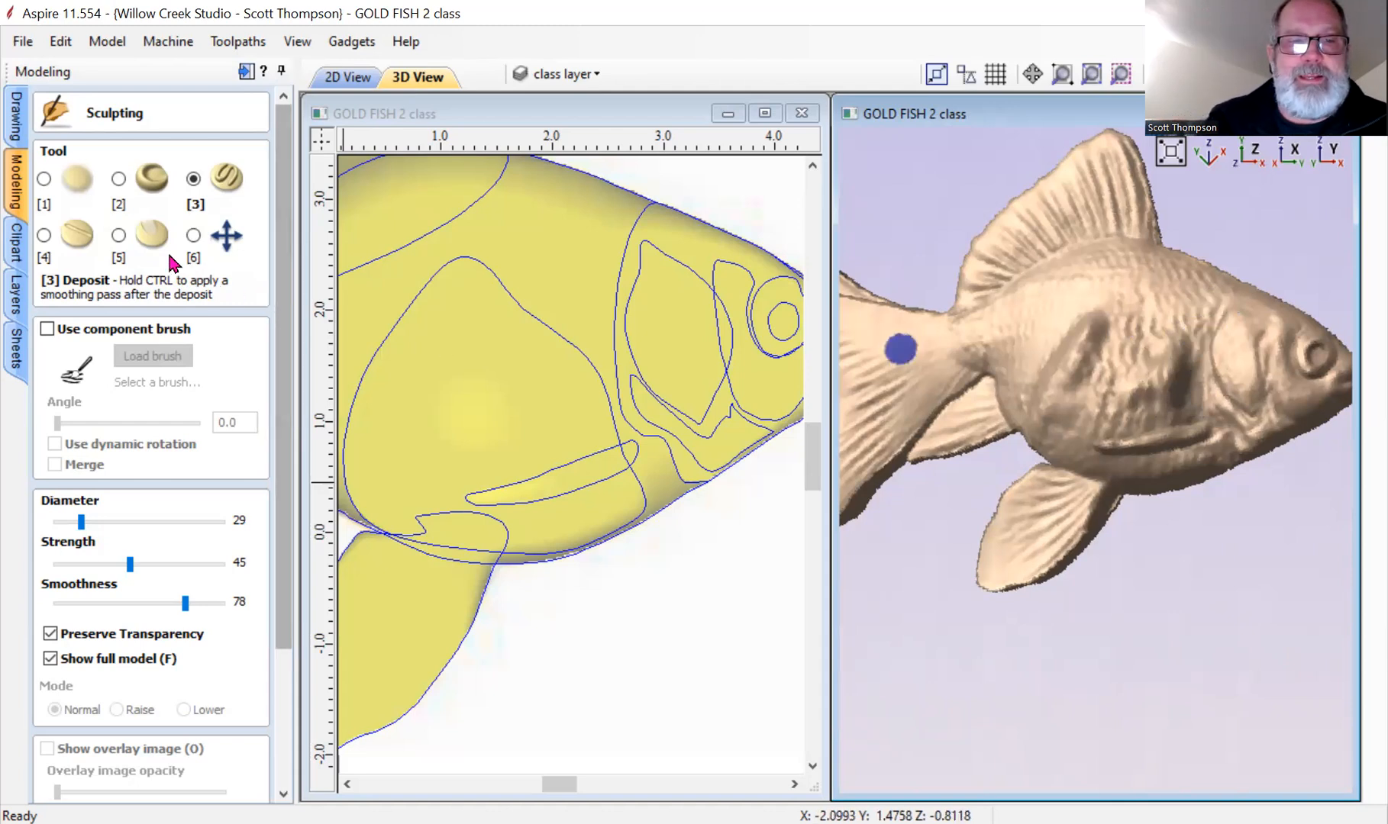
Erase the deposited material from the fish's side with the Undo Brush at strength 77, reducing its diameter from 83 to 53.
left_click(118, 235)
mouse_move(1153, 397)
left_mouse_down()
mouse_move(1177, 315)
mouse_move(1057, 339)
mouse_move(1068, 354)
mouse_move(1130, 348)
mouse_move(1133, 187)
mouse_move(1040, 223)
mouse_move(989, 287)
mouse_move(1171, 416)
mouse_move(985, 393)
mouse_move(843, 325)
mouse_move(915, 360)
left_mouse_up()
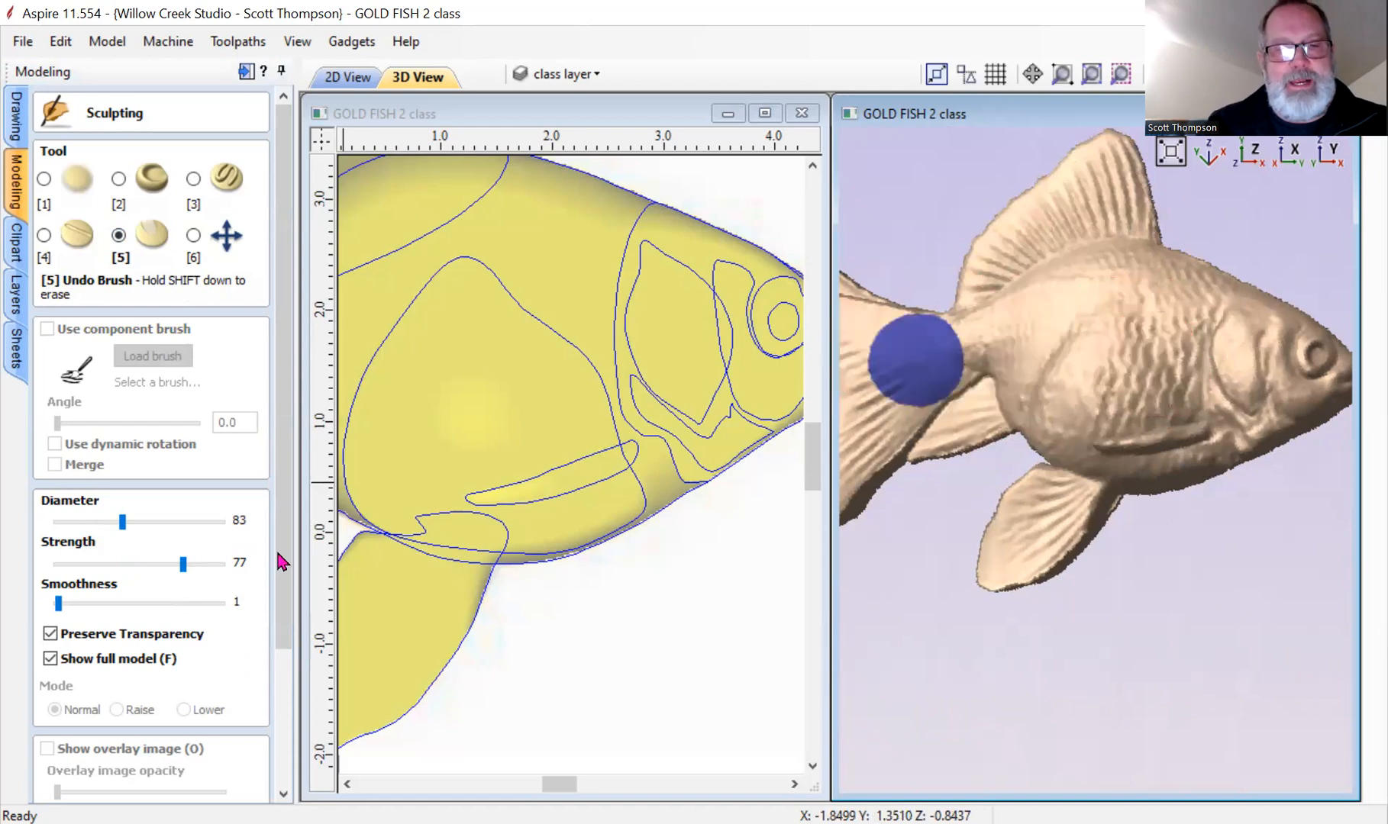
left_click_drag(278, 561, 279, 697)
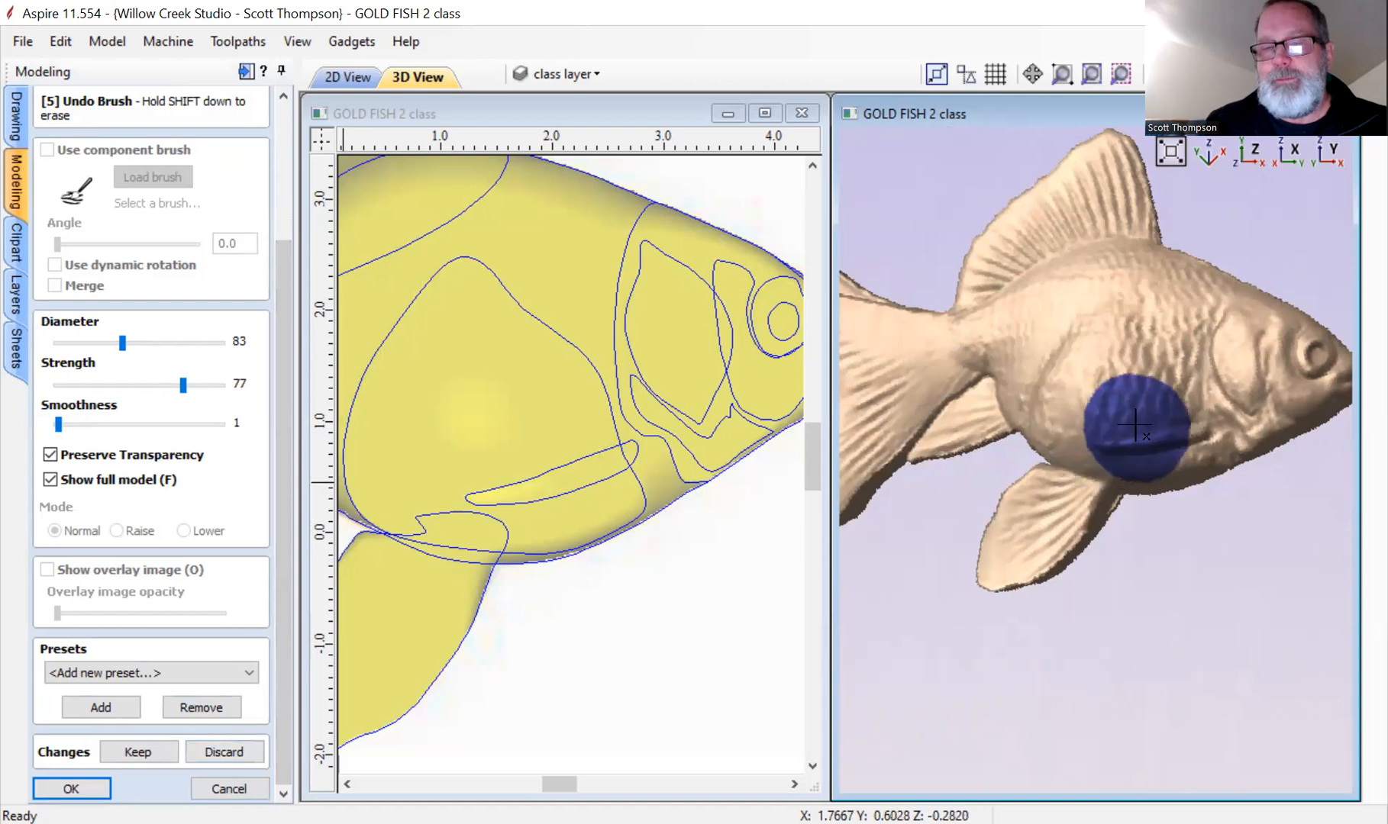
key("Left")
key("Left")
key("Left")
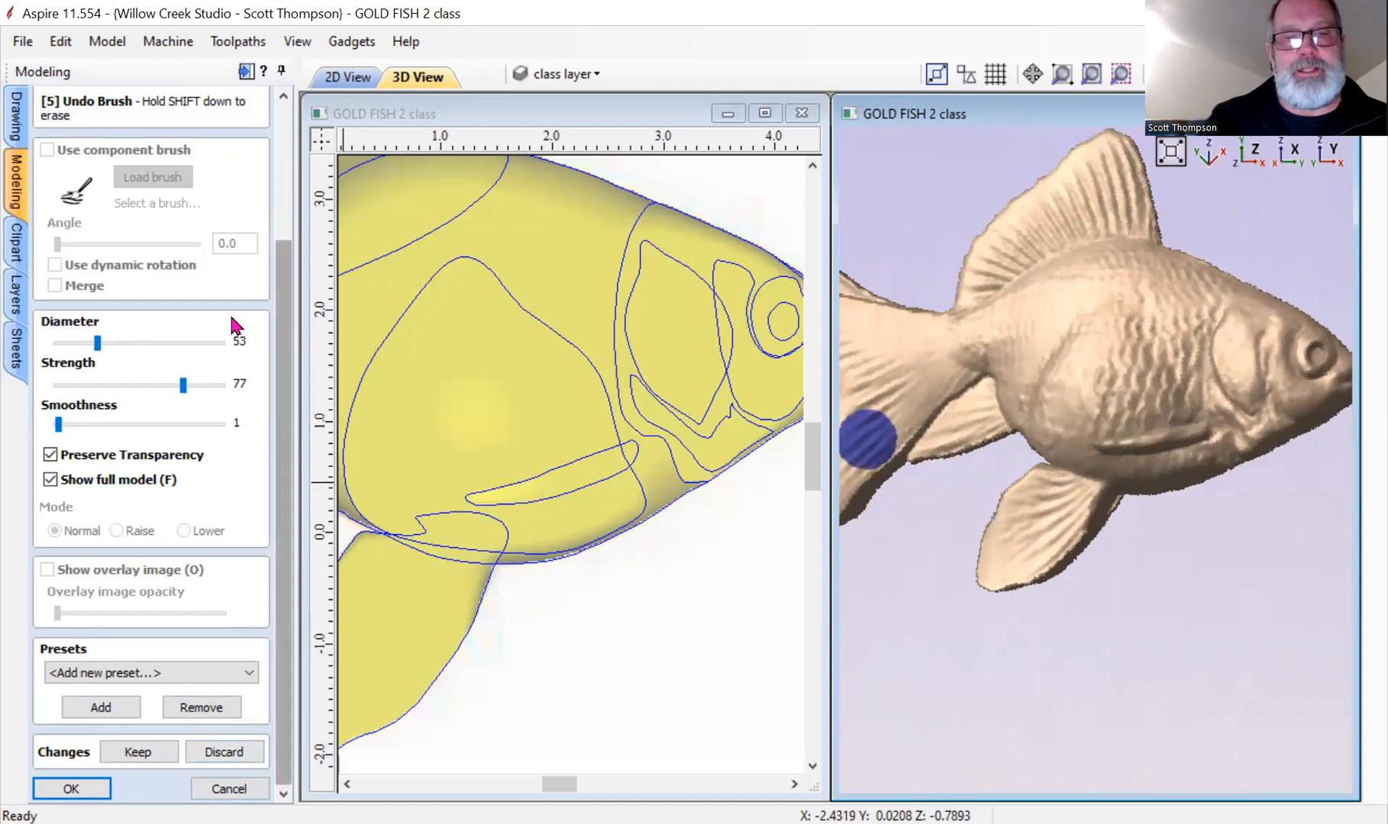
left_click_drag(281, 386, 253, 201)
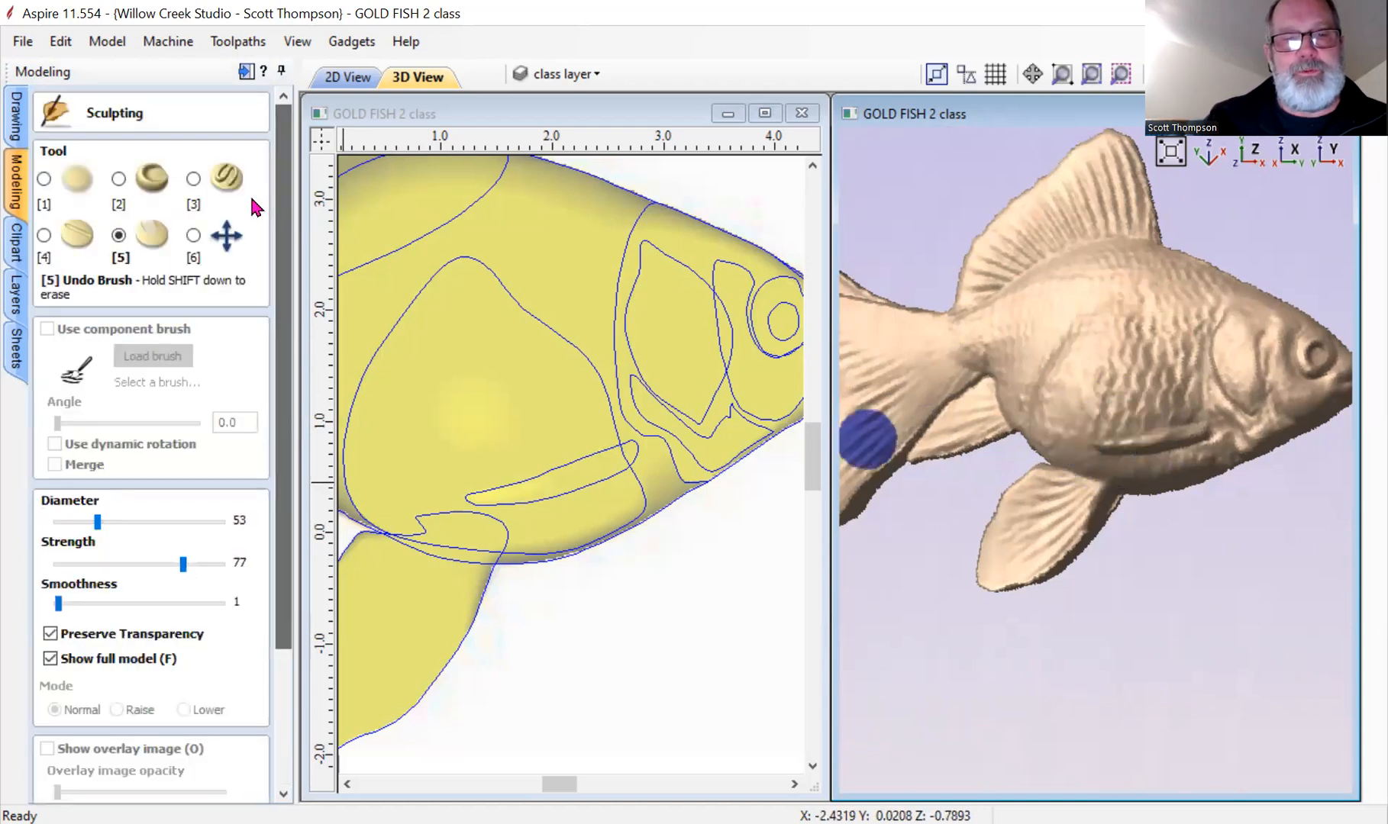
Texture the tail and lower fins with the Smudge sculpting tool, mainly at diameter 13, strength 73 and smoothness 1.
left_click(193, 235)
scroll(1100, 372, "down", 3)
scroll(1056, 472, "up", 5)
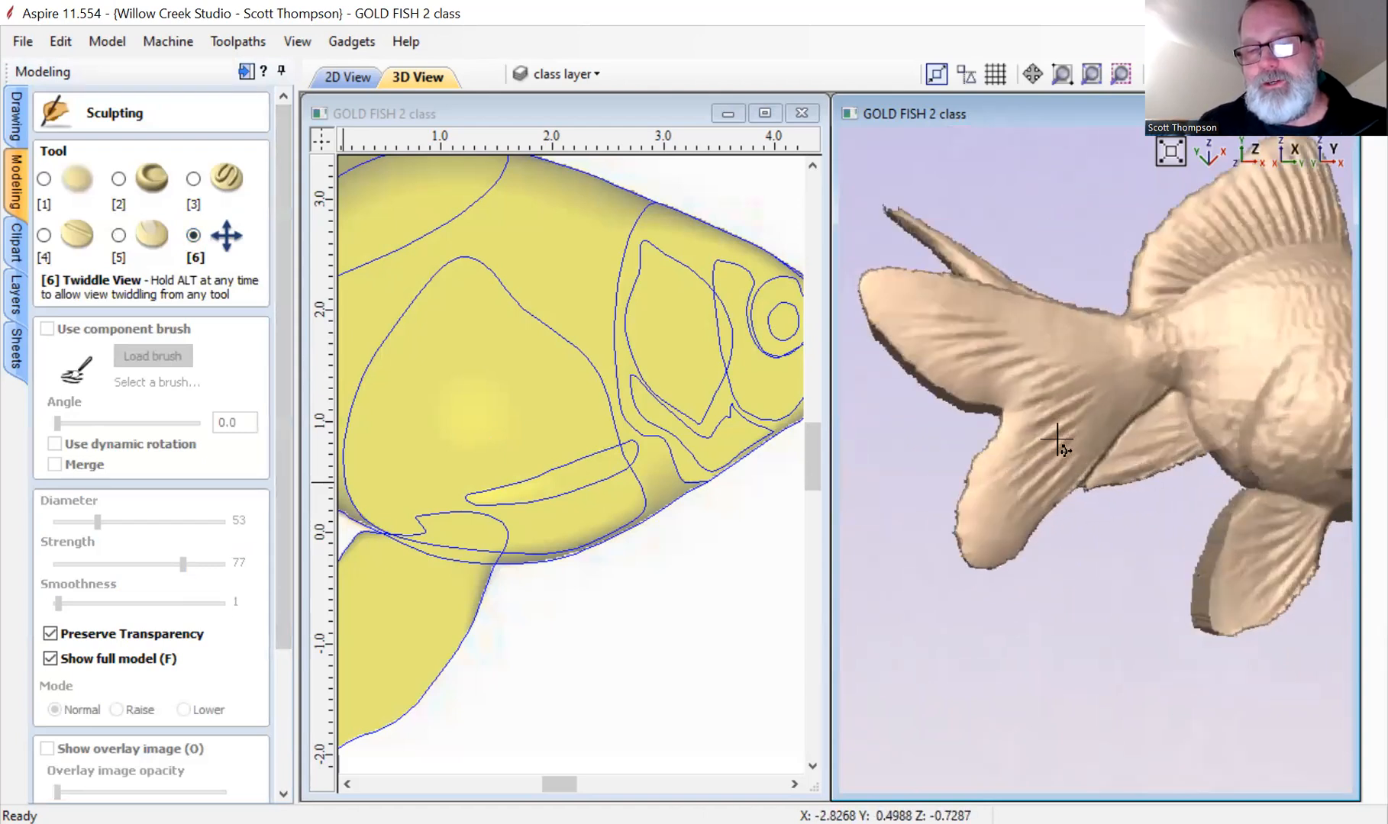
left_click(119, 179)
scroll(1035, 457, "down", 5)
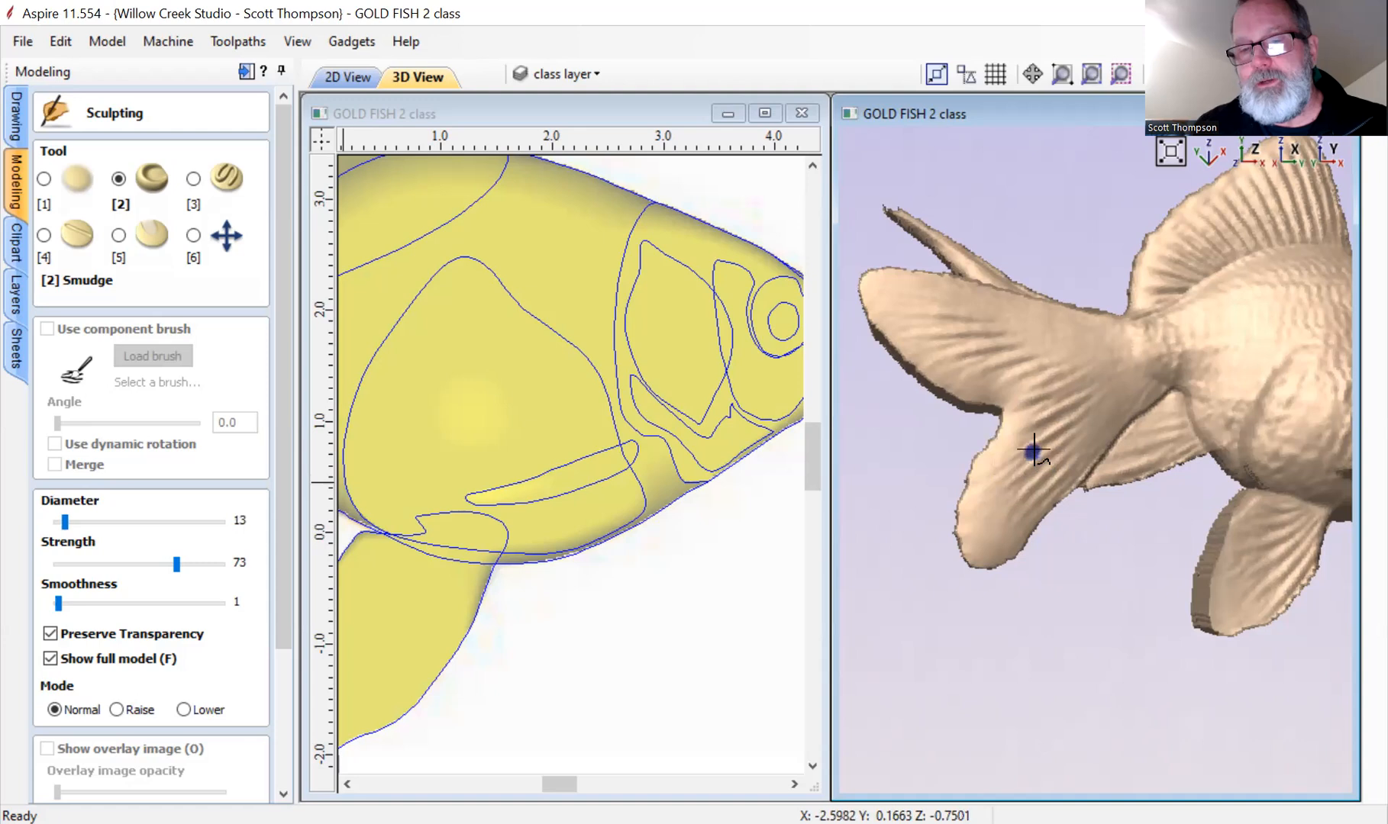
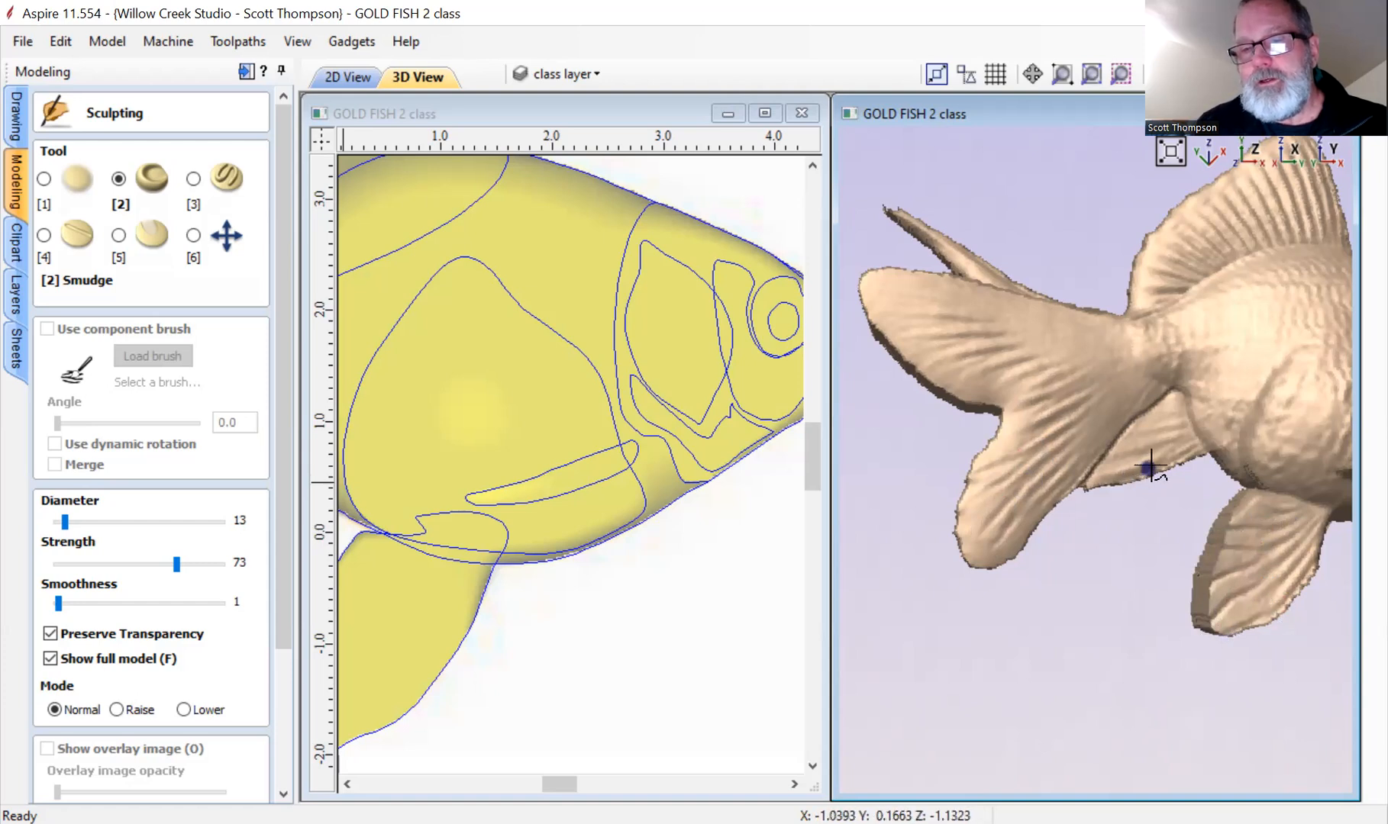
left_click_drag(1173, 473, 1084, 483)
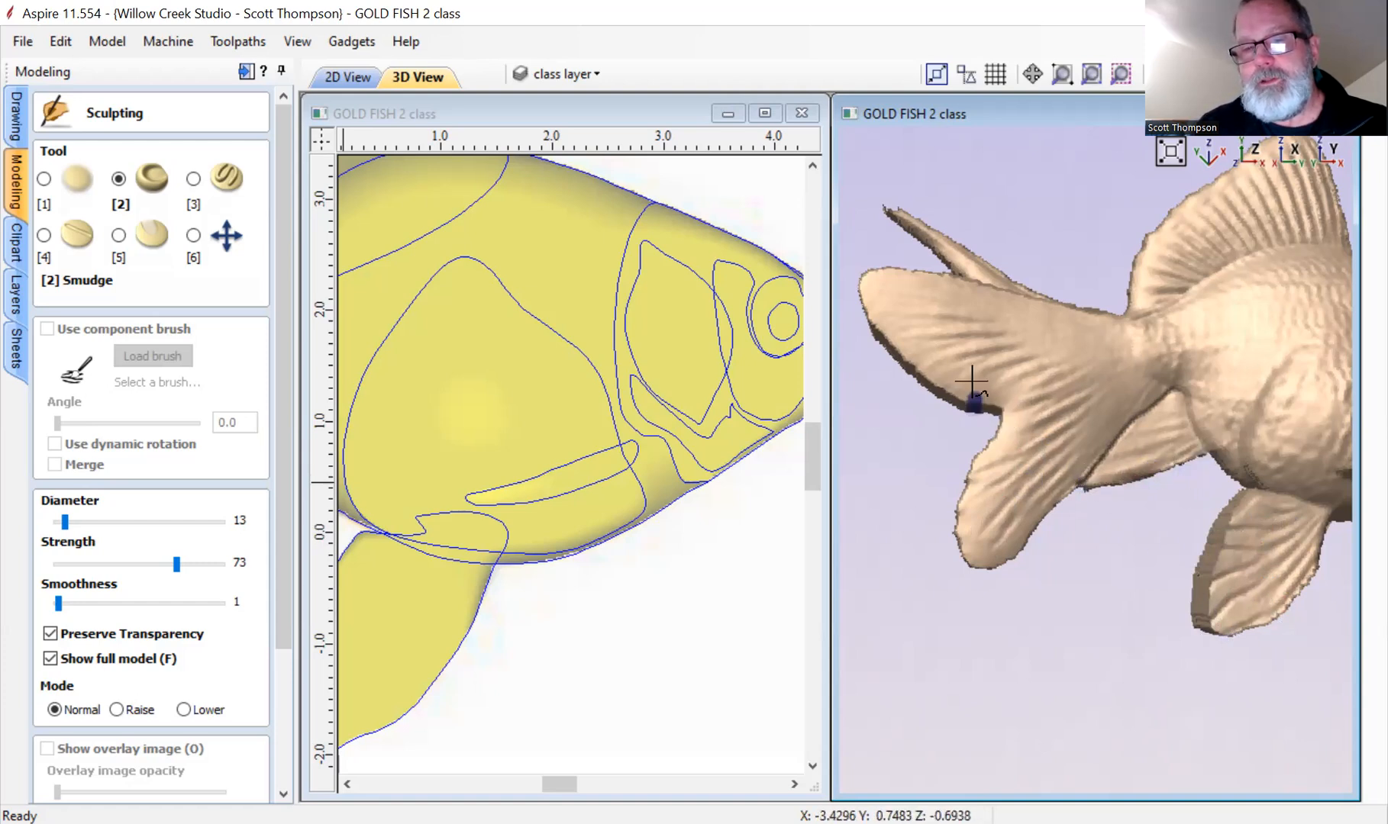
key("Right")
key("Right")
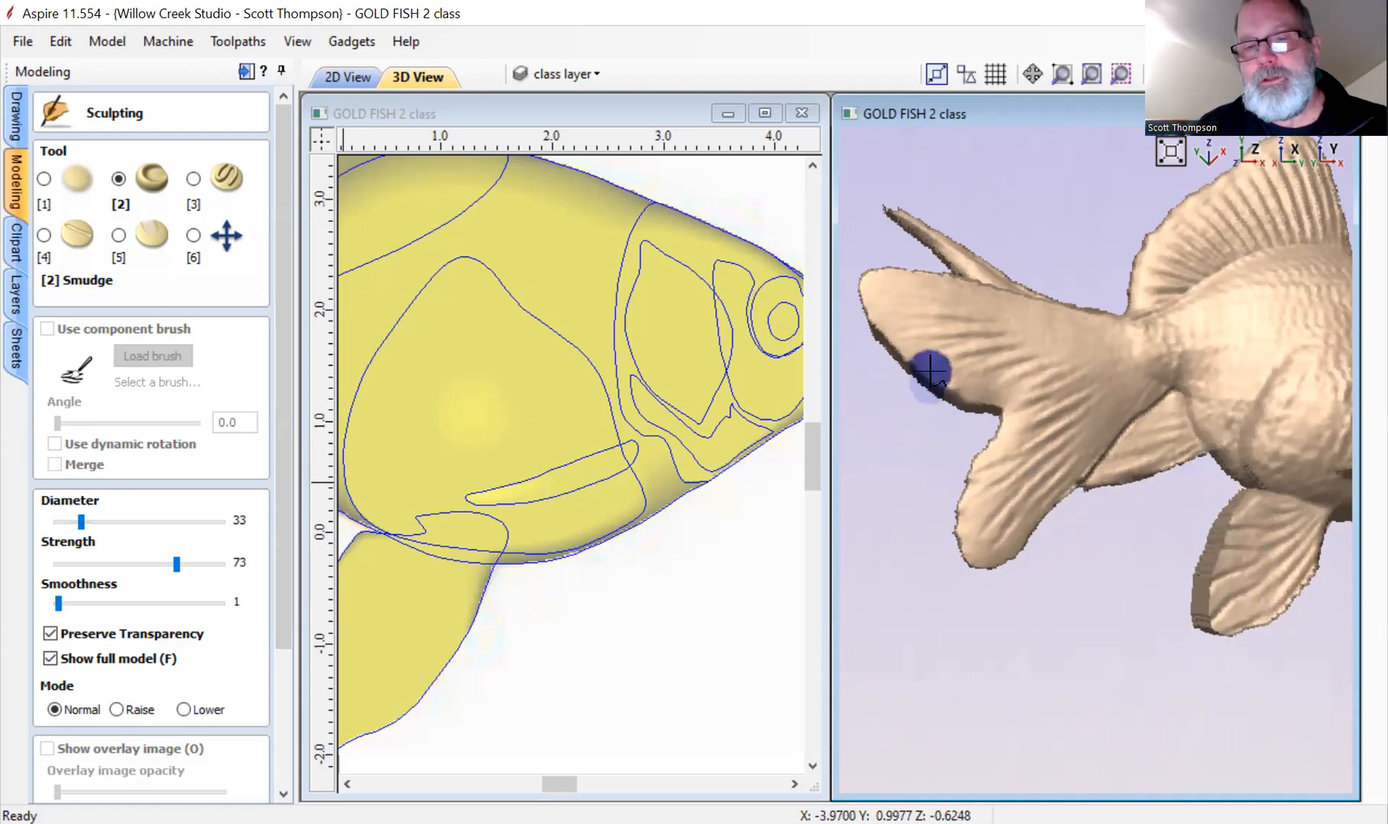
key("Left")
key("Left")
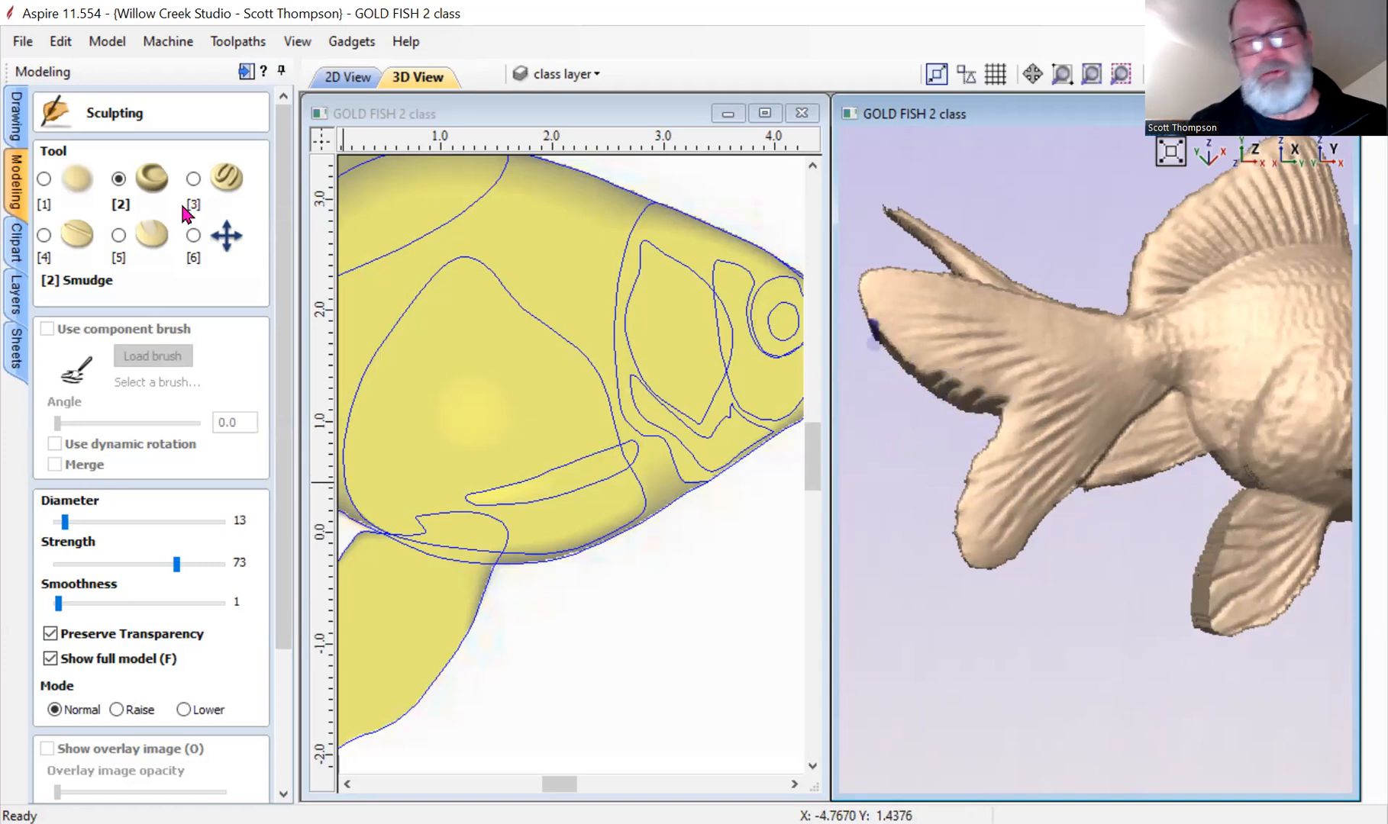
Soften the lower edge of the upper tail lobe with the Smooth tool at diameter 47, strength 59 and smoothness 88.
left_click(62, 182)
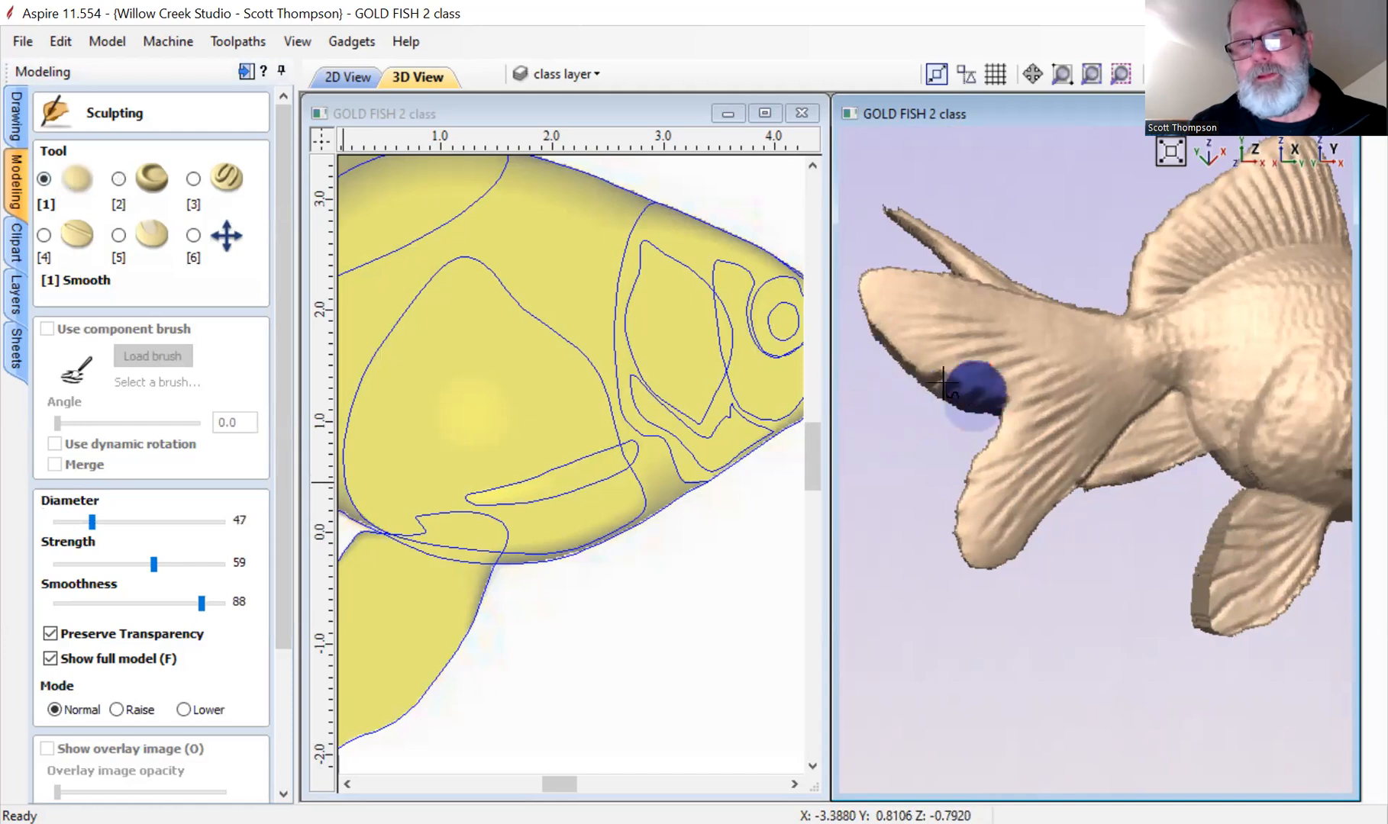
mouse_move(859, 300)
left_mouse_down()
mouse_move(889, 319)
mouse_move(872, 372)
left_mouse_up()
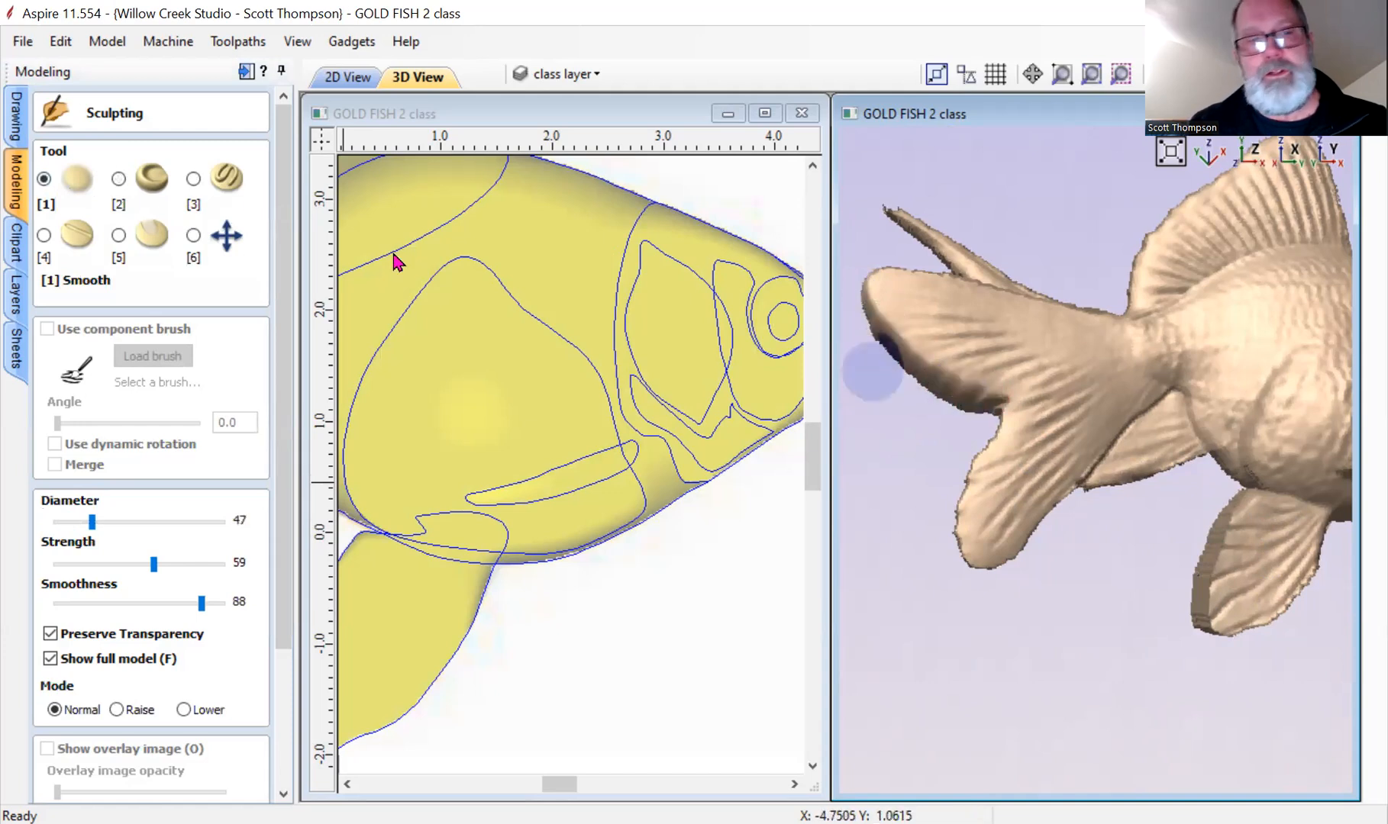
left_click(195, 234)
scroll(1022, 349, "down", 3)
left_click_drag(1140, 371, 1067, 464)
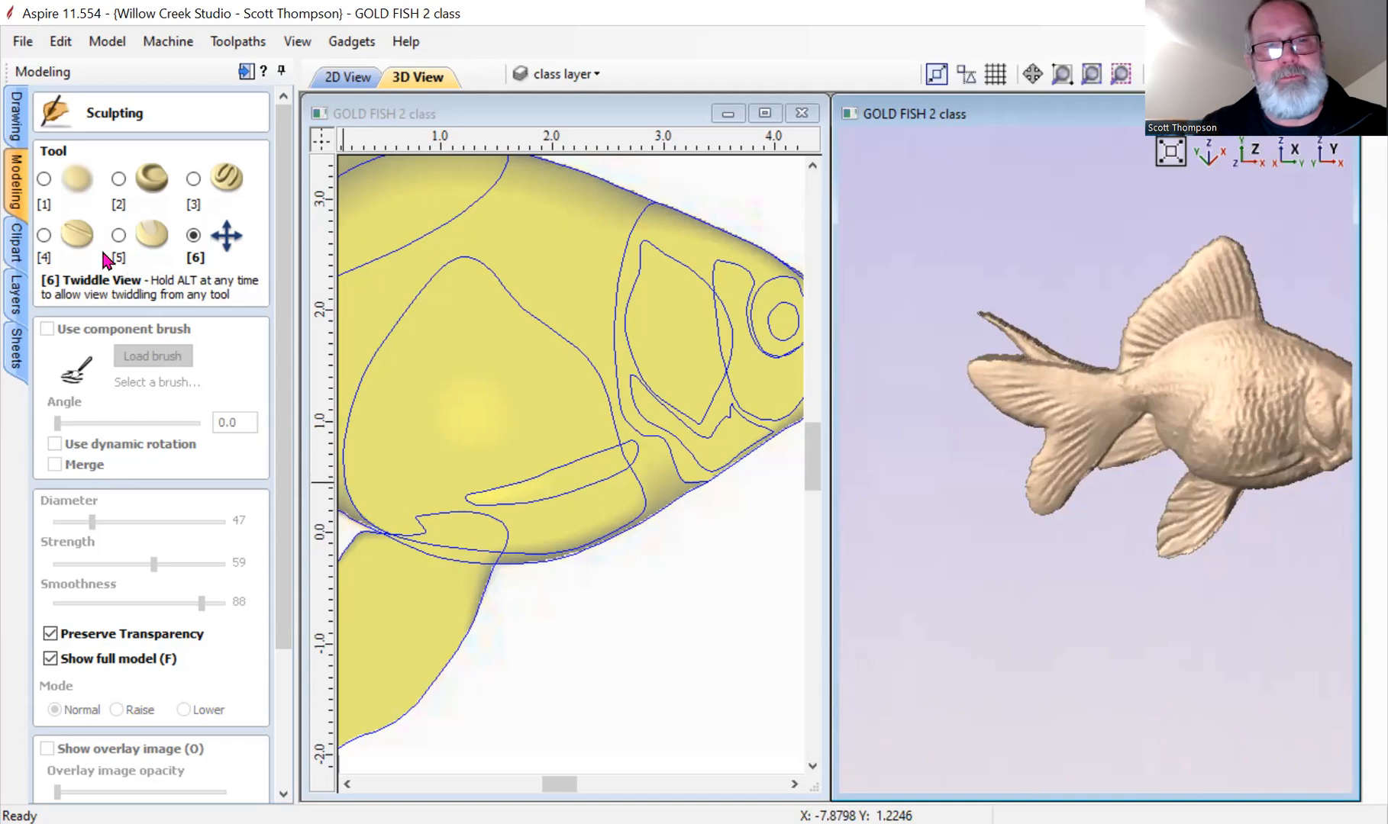
Build up ridges on the tail and dorsal fin with the Deposit tool at strength 31 and smoothness 84, reducing the diameter to 41.
left_click(193, 178)
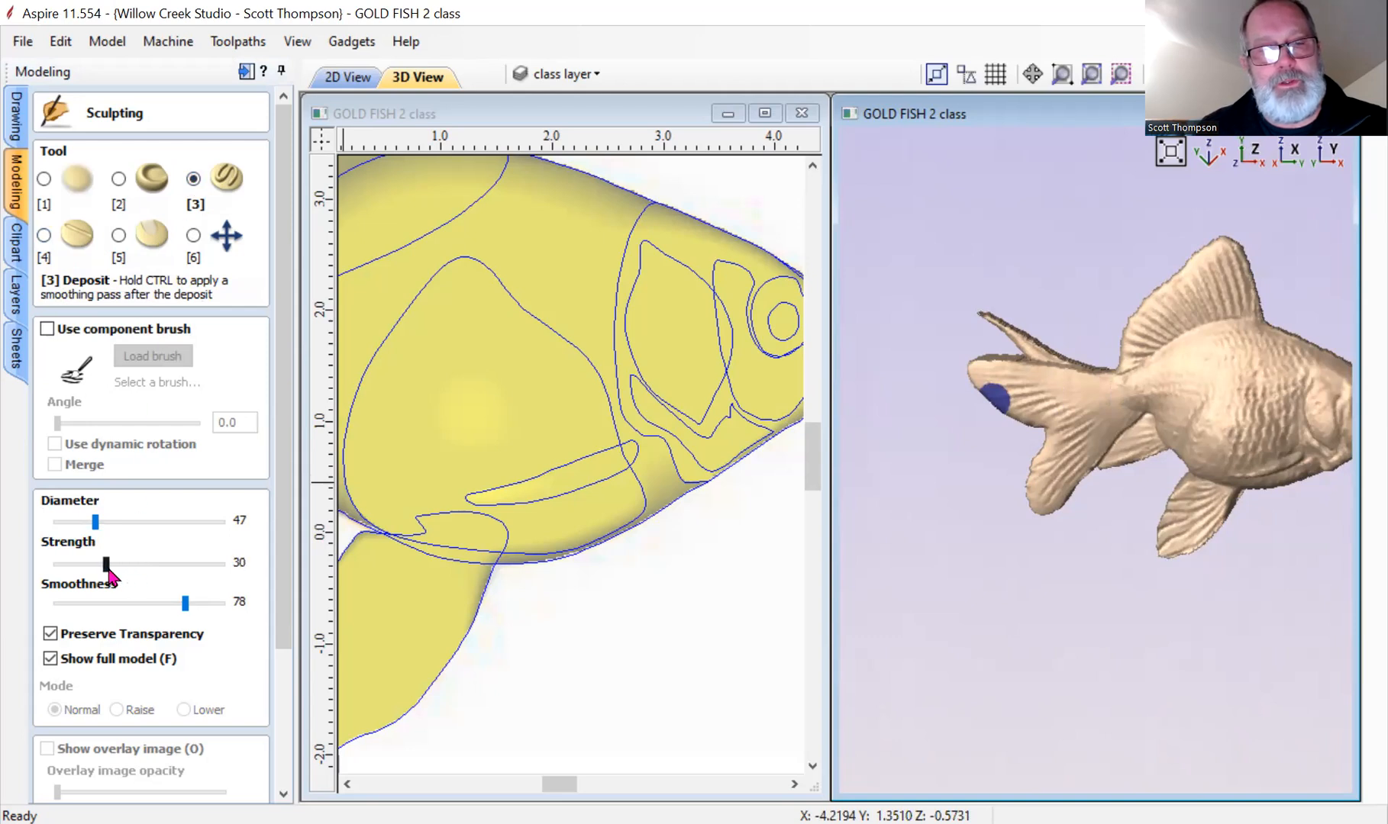
left_click_drag(184, 604, 194, 604)
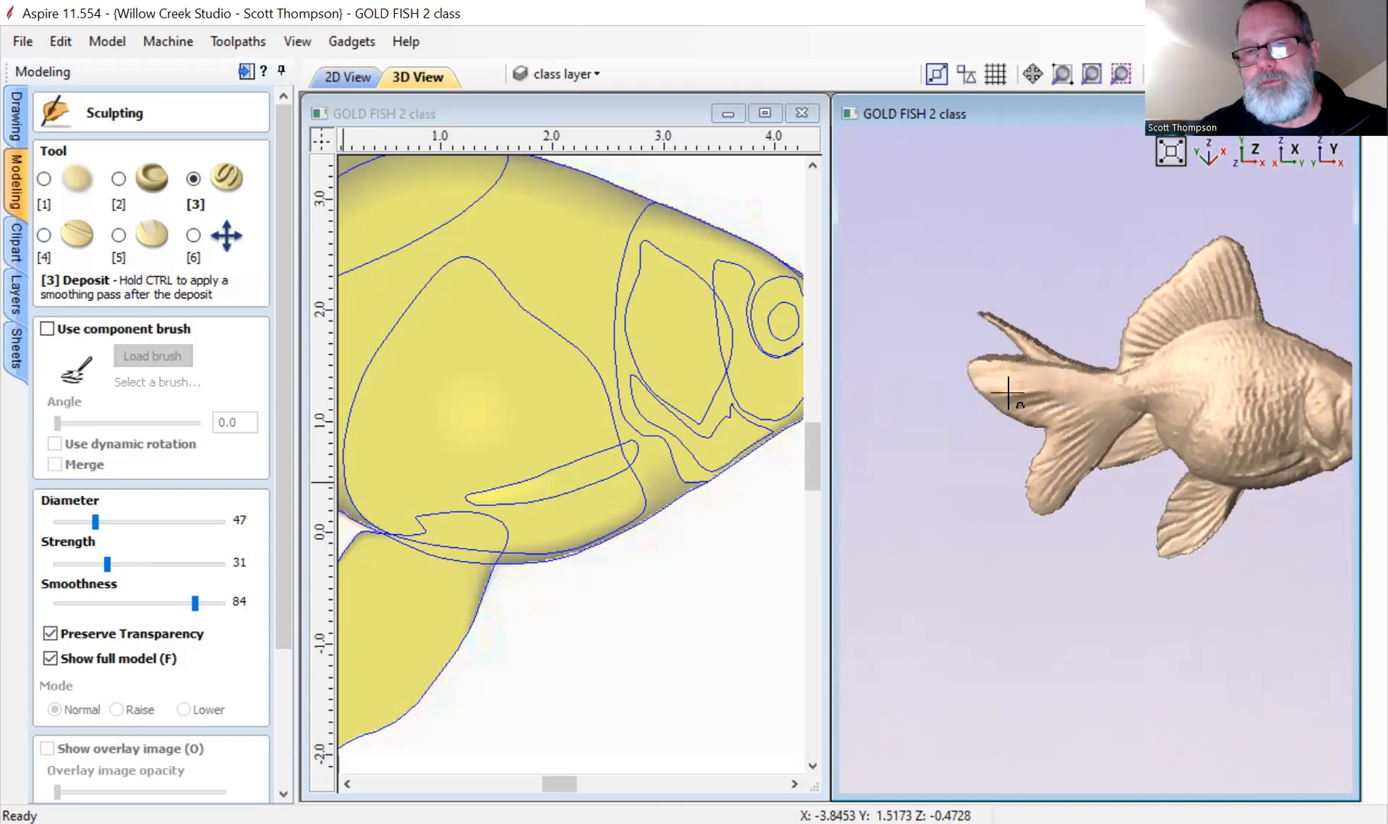
left_click_drag(1091, 436, 1016, 517)
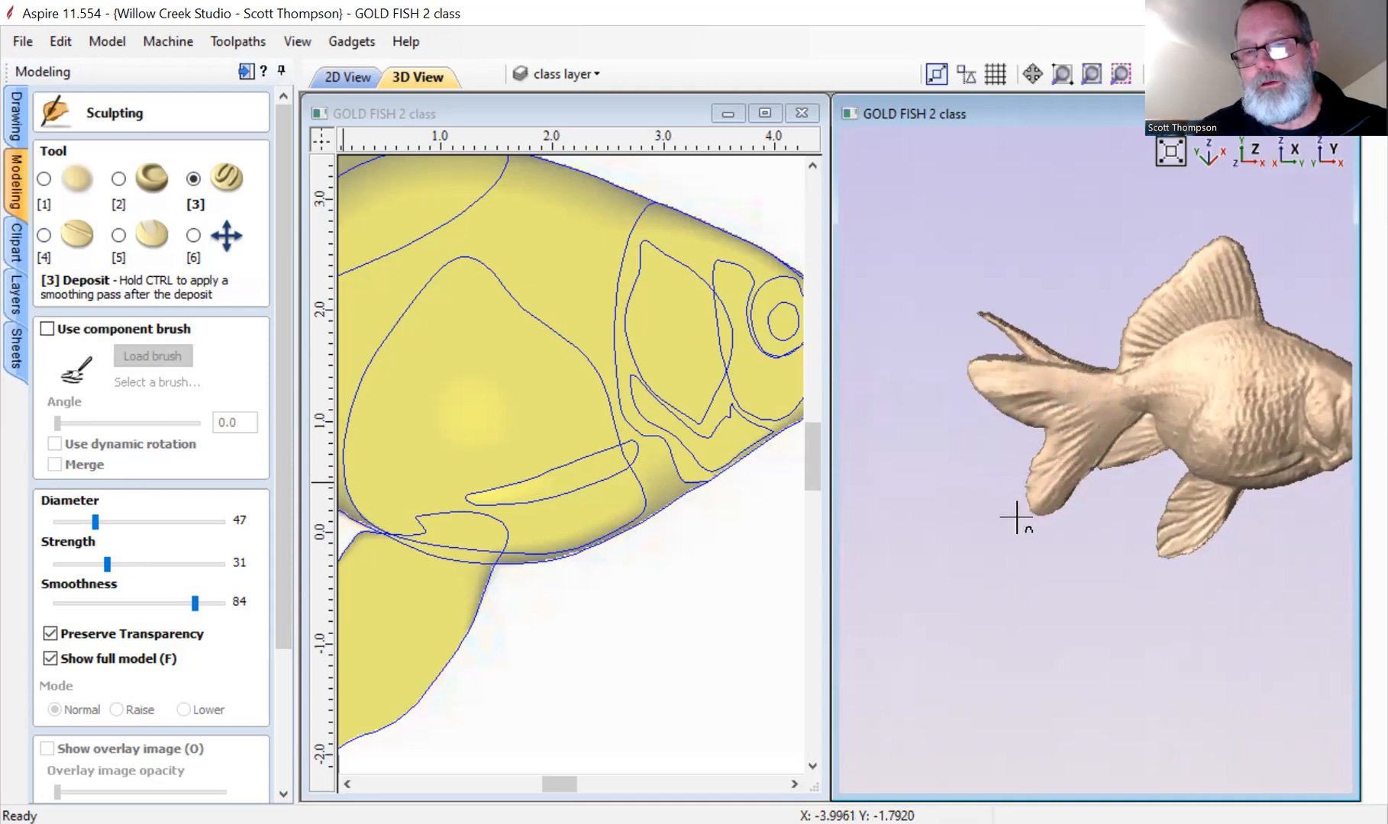
key("q")
left_click_drag(1022, 376, 928, 364)
left_click_drag(1235, 316, 1198, 231)
left_click_drag(1224, 301, 1198, 243)
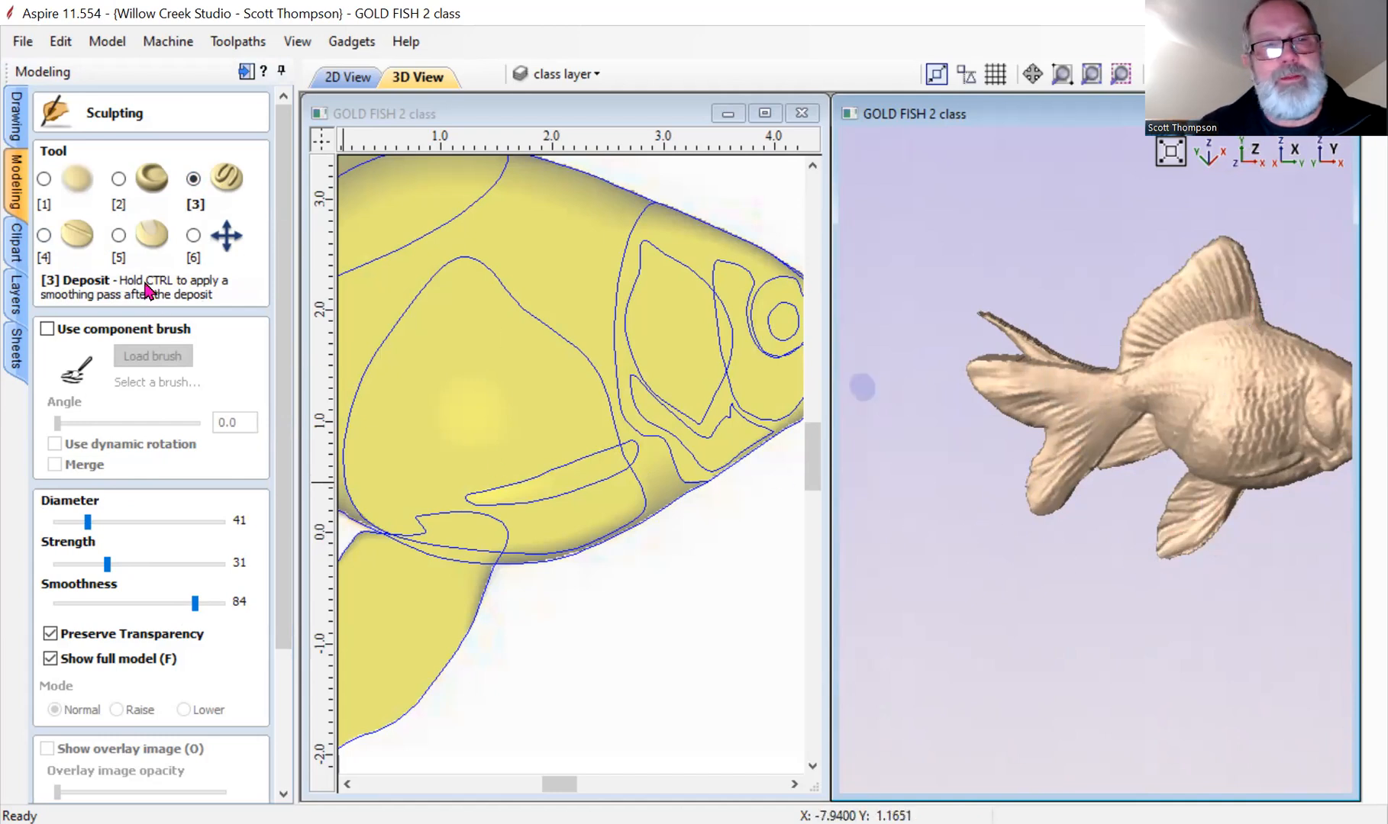
Carve grooves into the tail with the Remove tool at diameter 41, strength 18 and smoothness 100, and accept the sculpting.
left_click(44, 237)
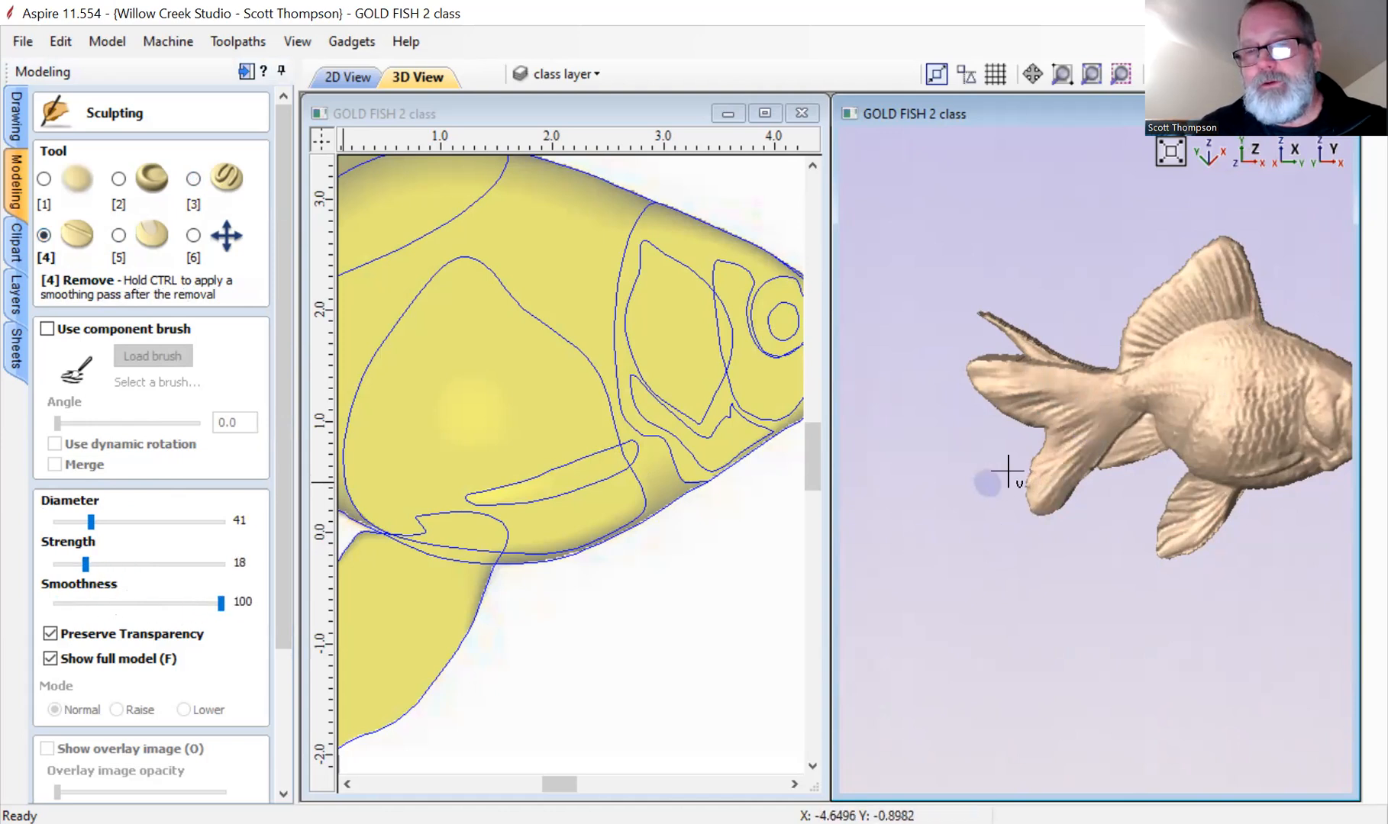
left_click_drag(1067, 406, 958, 408)
left_click_drag(1050, 393, 949, 380)
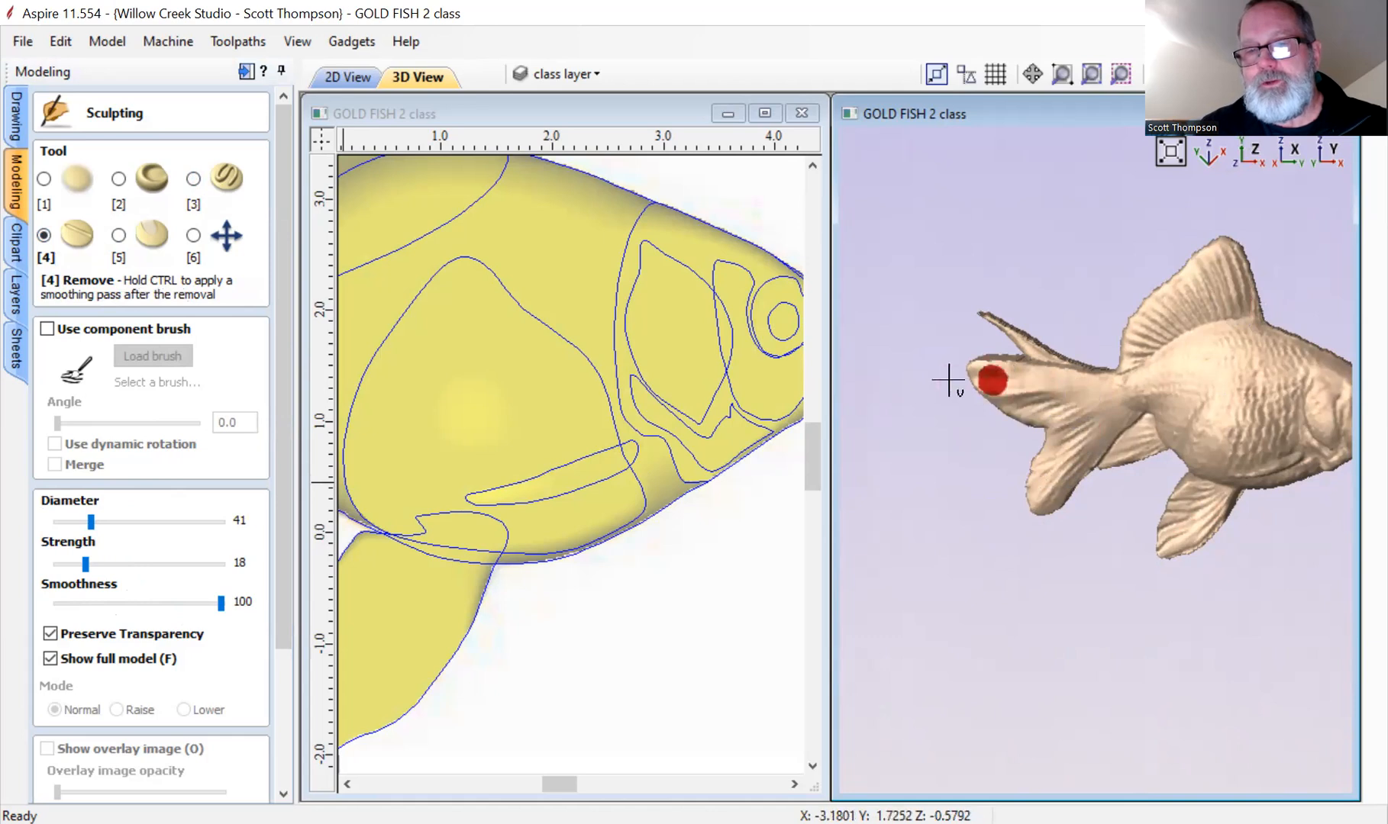
left_click_drag(1047, 406, 915, 412)
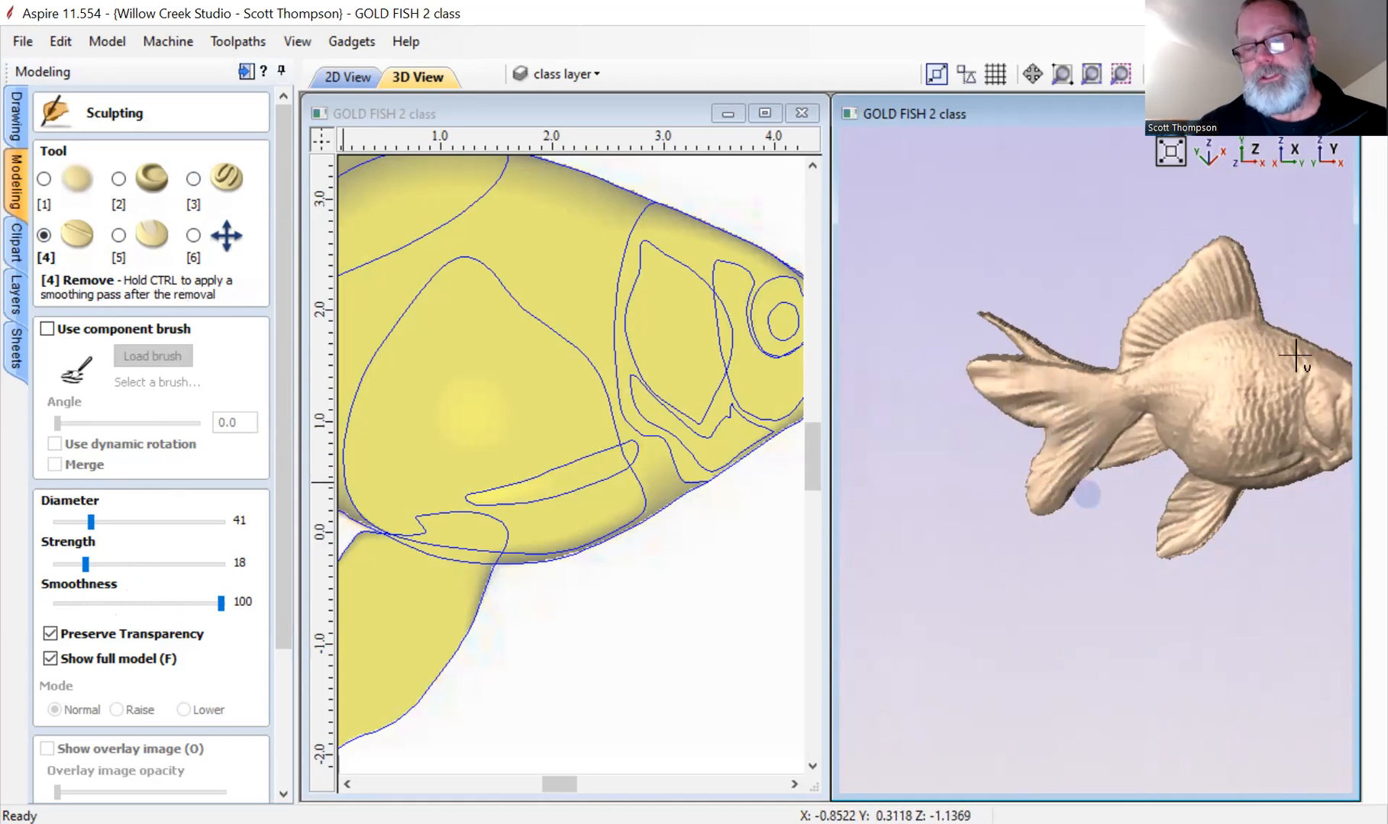
scroll(268, 648, "down", 3)
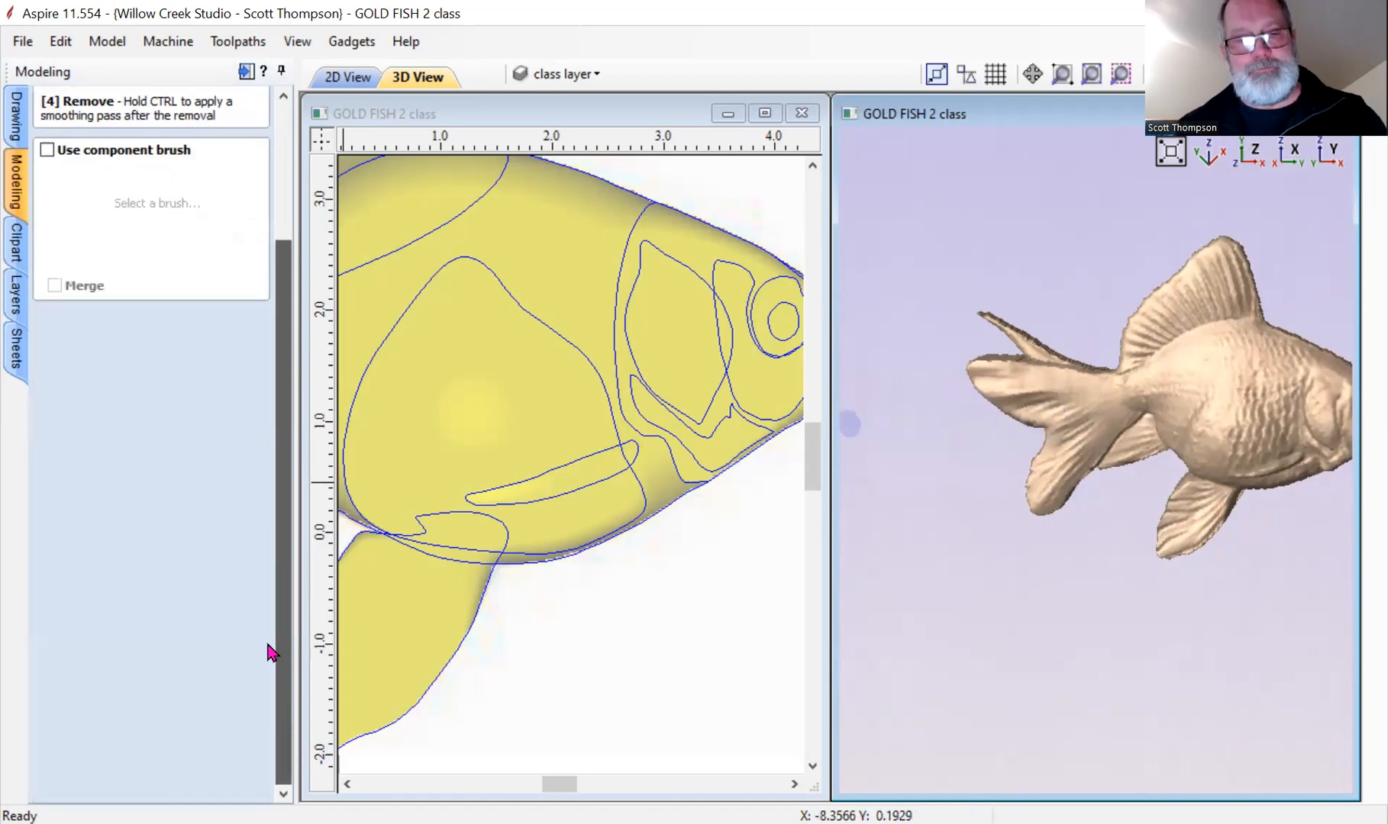
left_click(92, 786)
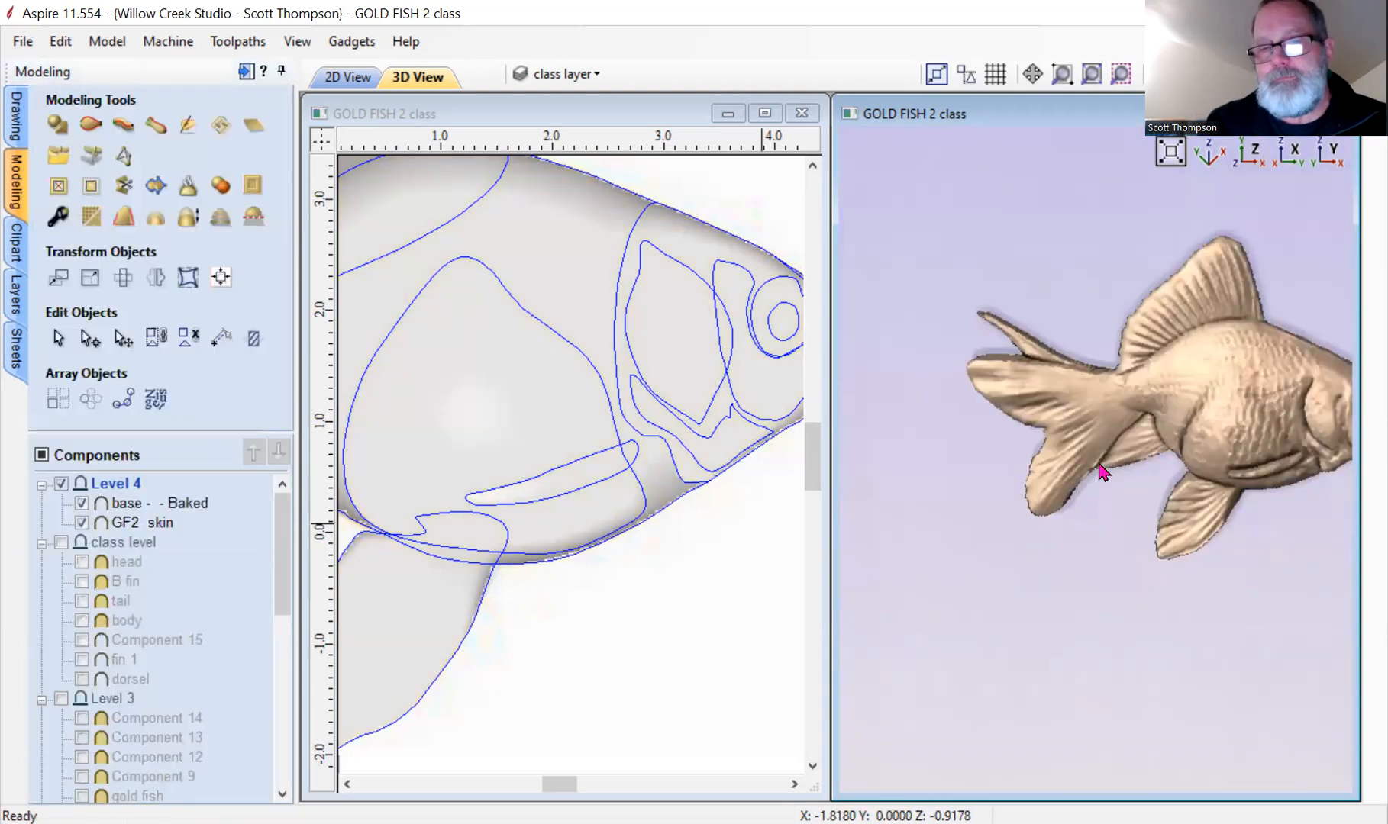
Compare the sculpted fish with and without the "GF2 skin" component, leaving that component shown.
scroll(1101, 471, "down", 3)
left_click_drag(1134, 403, 942, 496)
scroll(1141, 437, "up", 3)
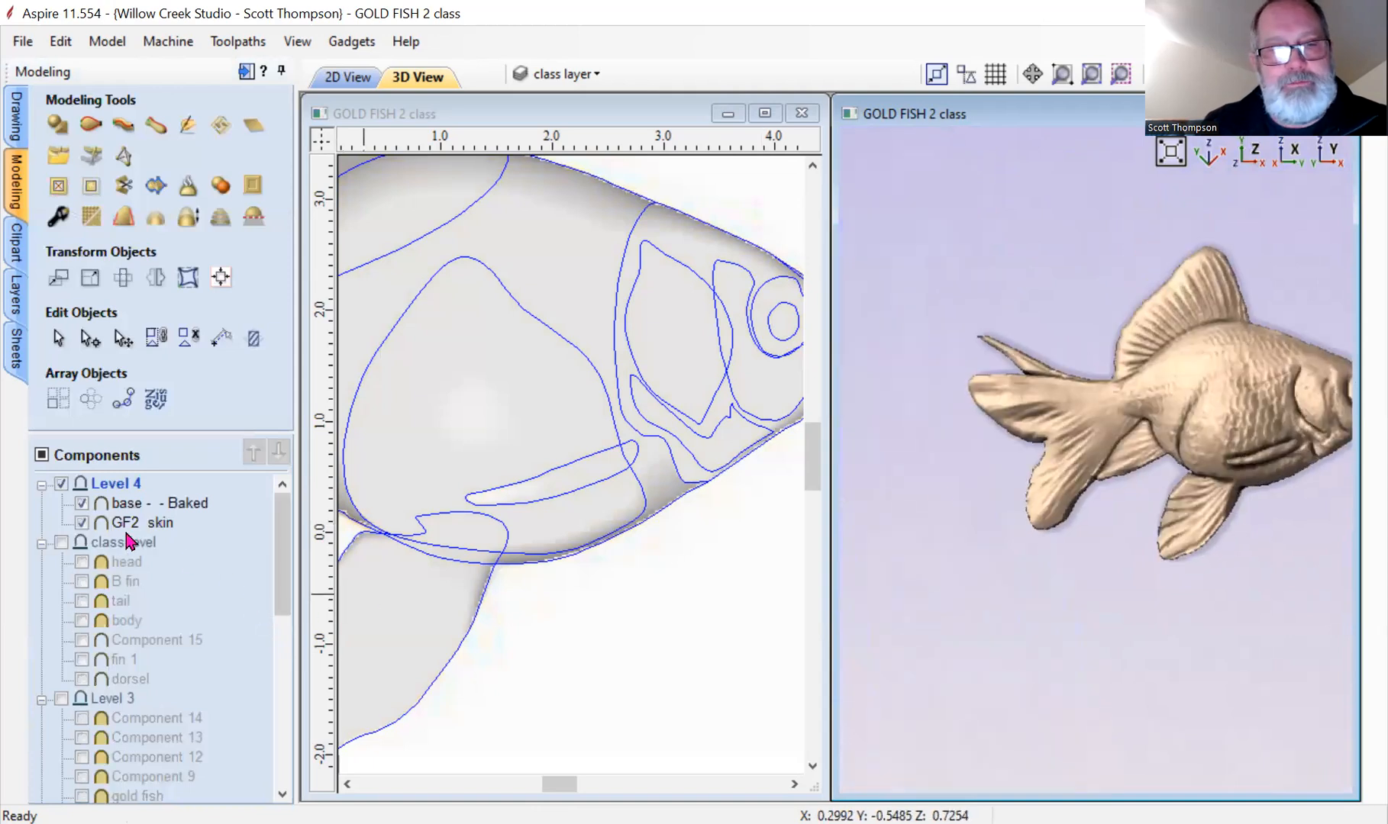
left_click(82, 523)
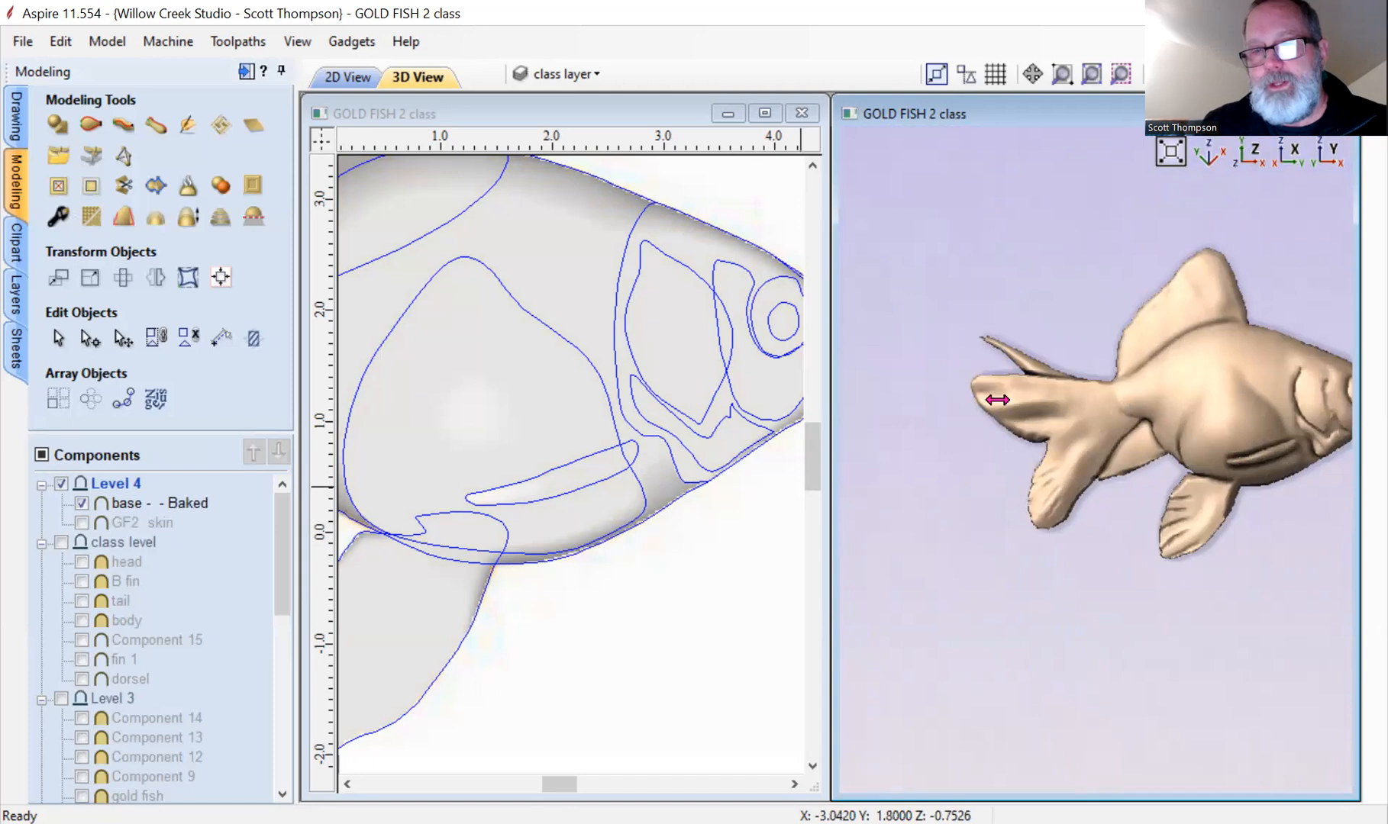
left_click(81, 523)
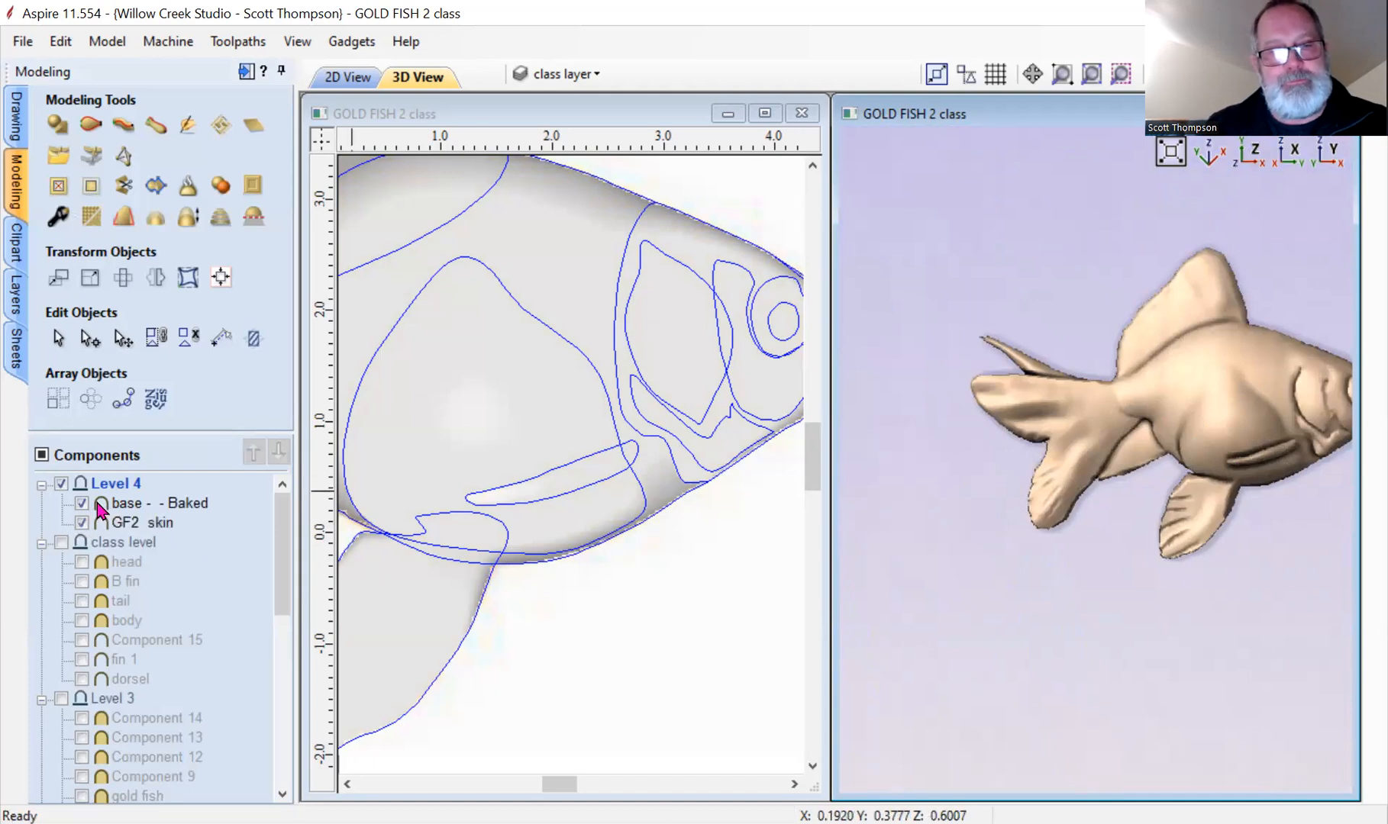
Insert a new level above Level 4, create a component there from the visible model, and hide Level 4.
double_click(113, 485)
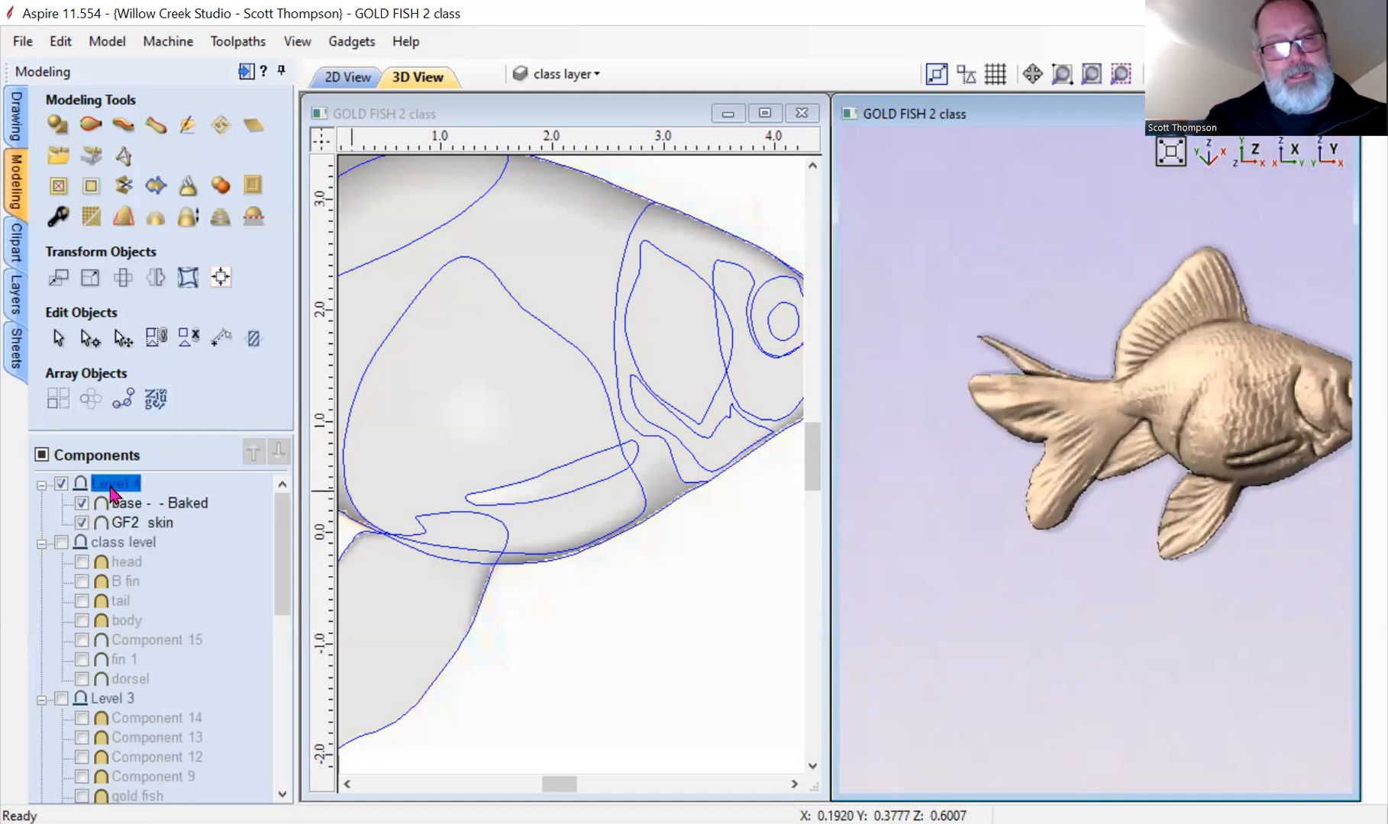
right_click(113, 493)
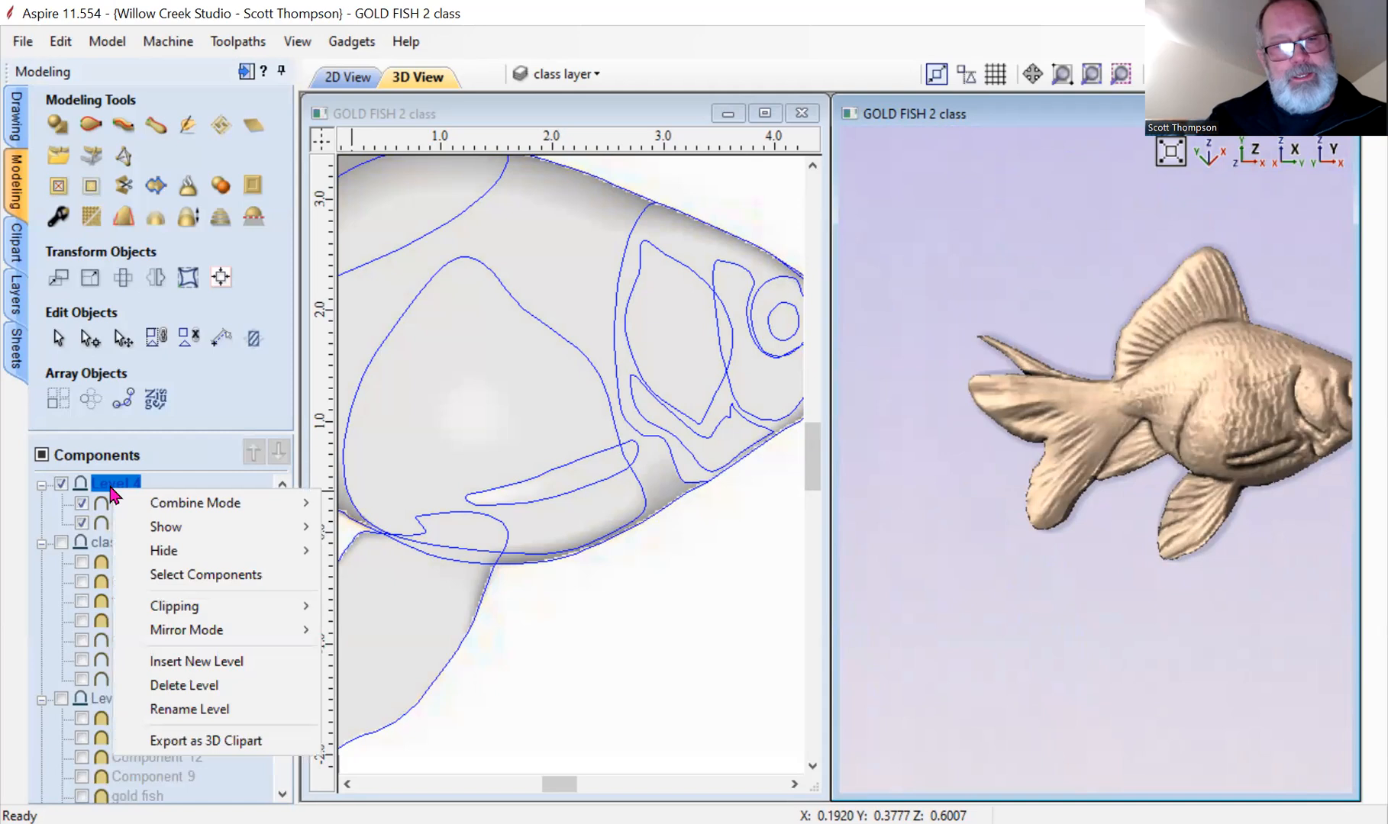
left_click(199, 669)
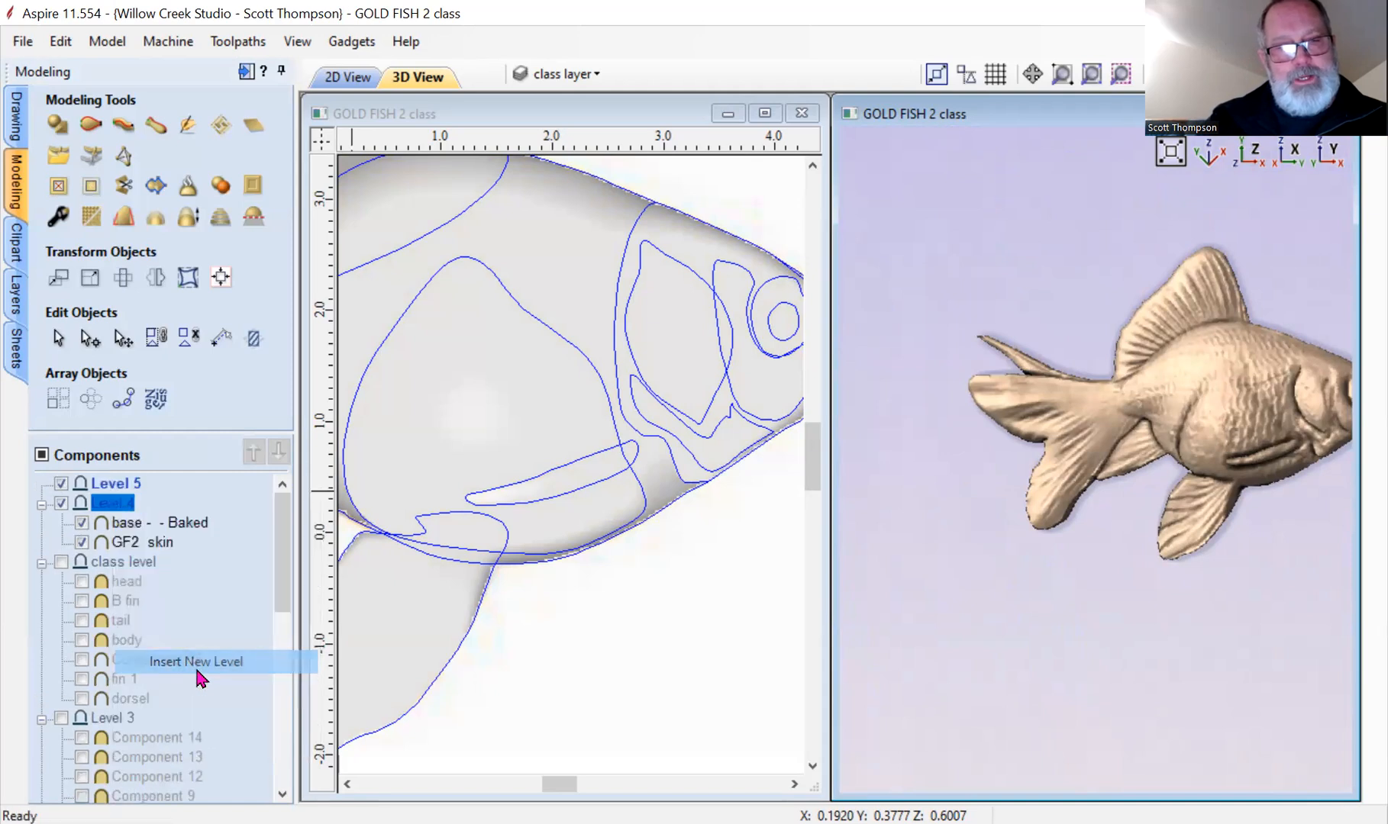
left_click(221, 191)
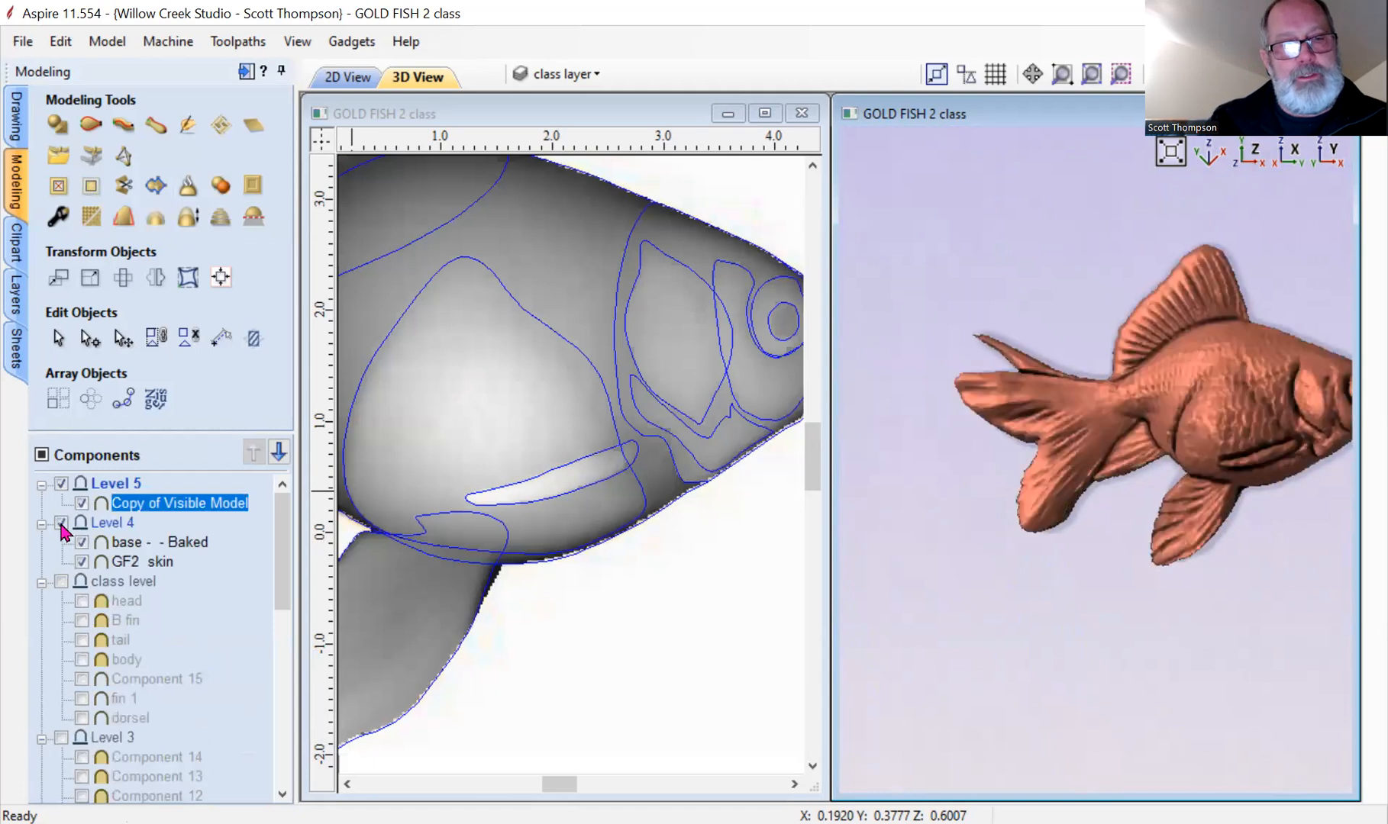
left_click(61, 523)
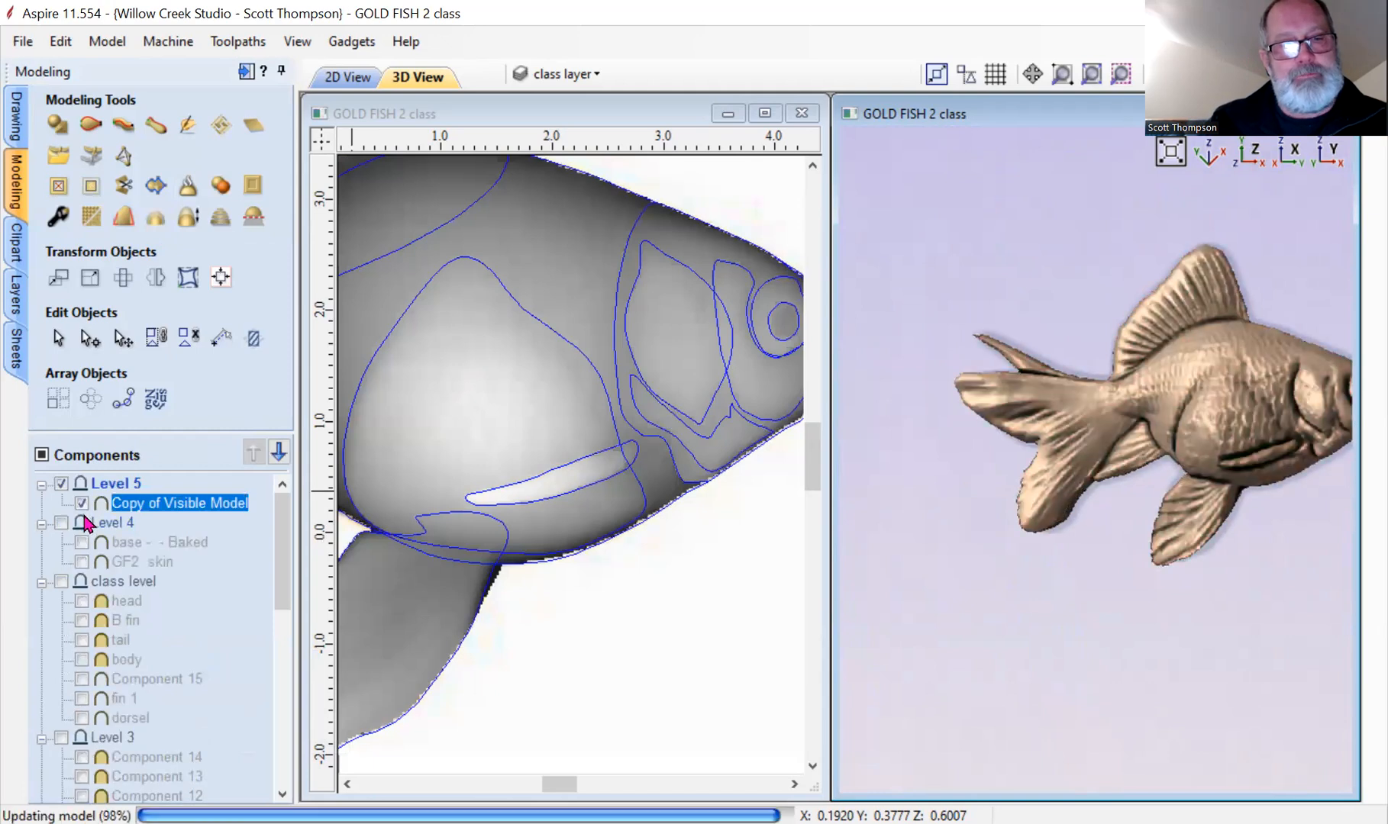
Rename the copied model component as "gold fish 3".
right_click(128, 511)
left_click(197, 379)
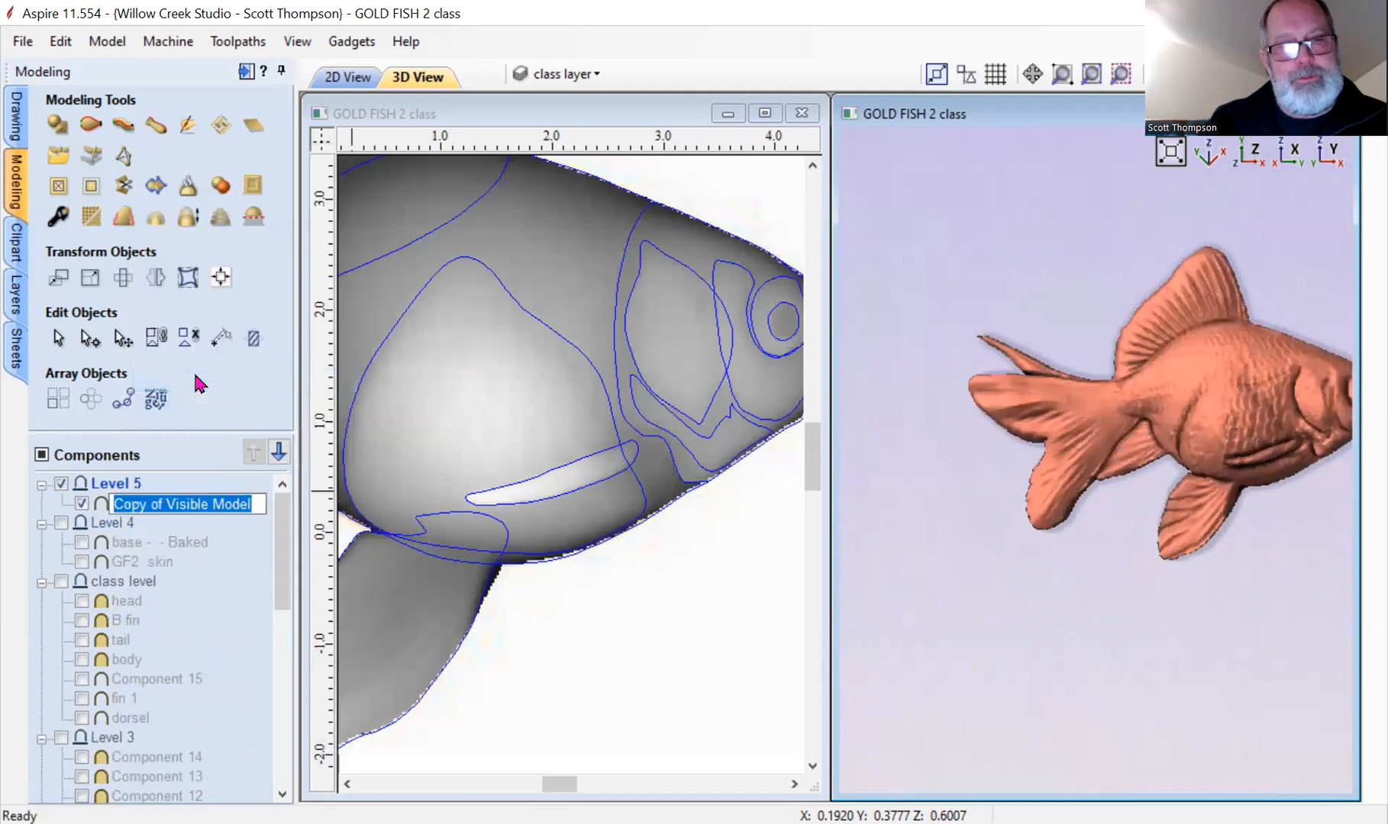
type("gold fish 3")
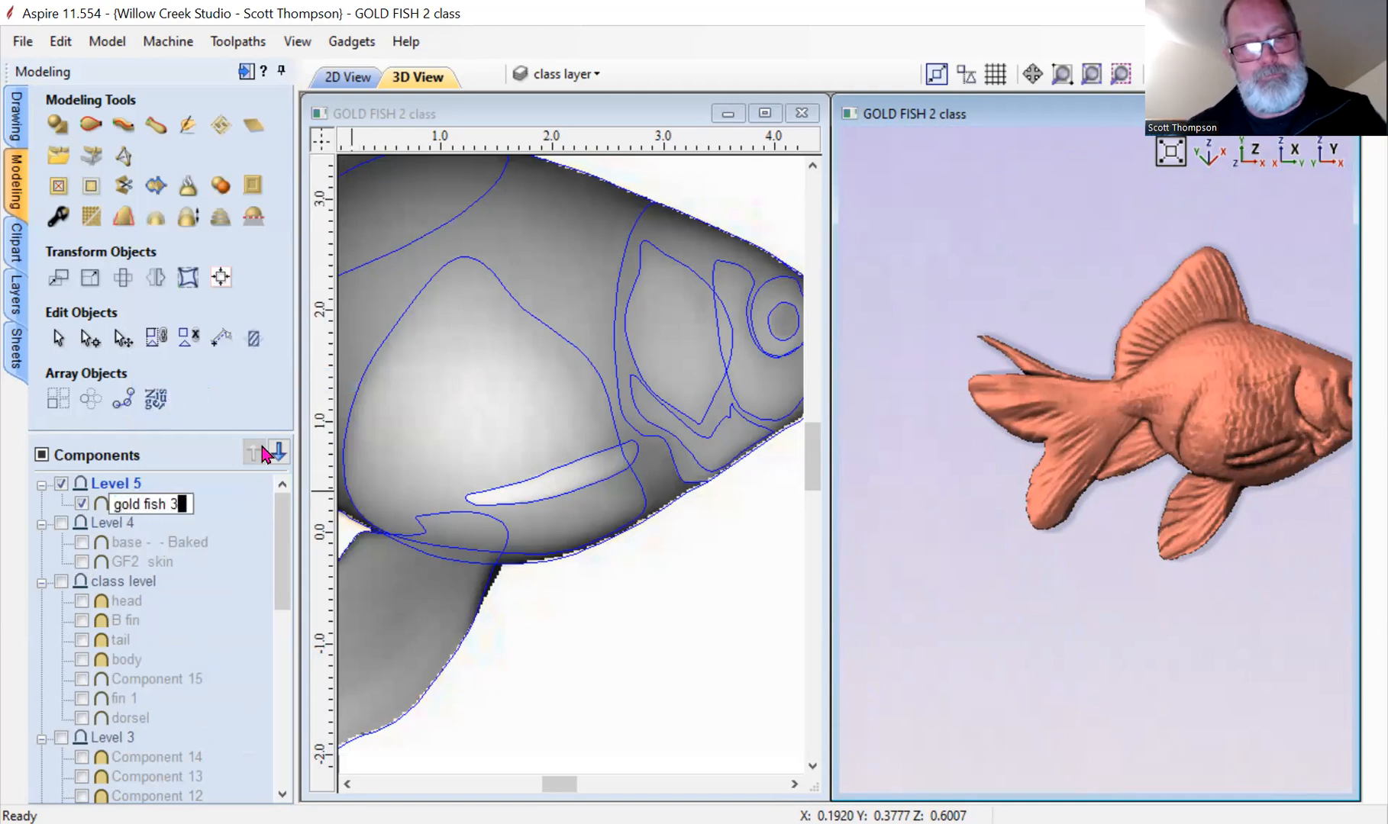
key("Return")
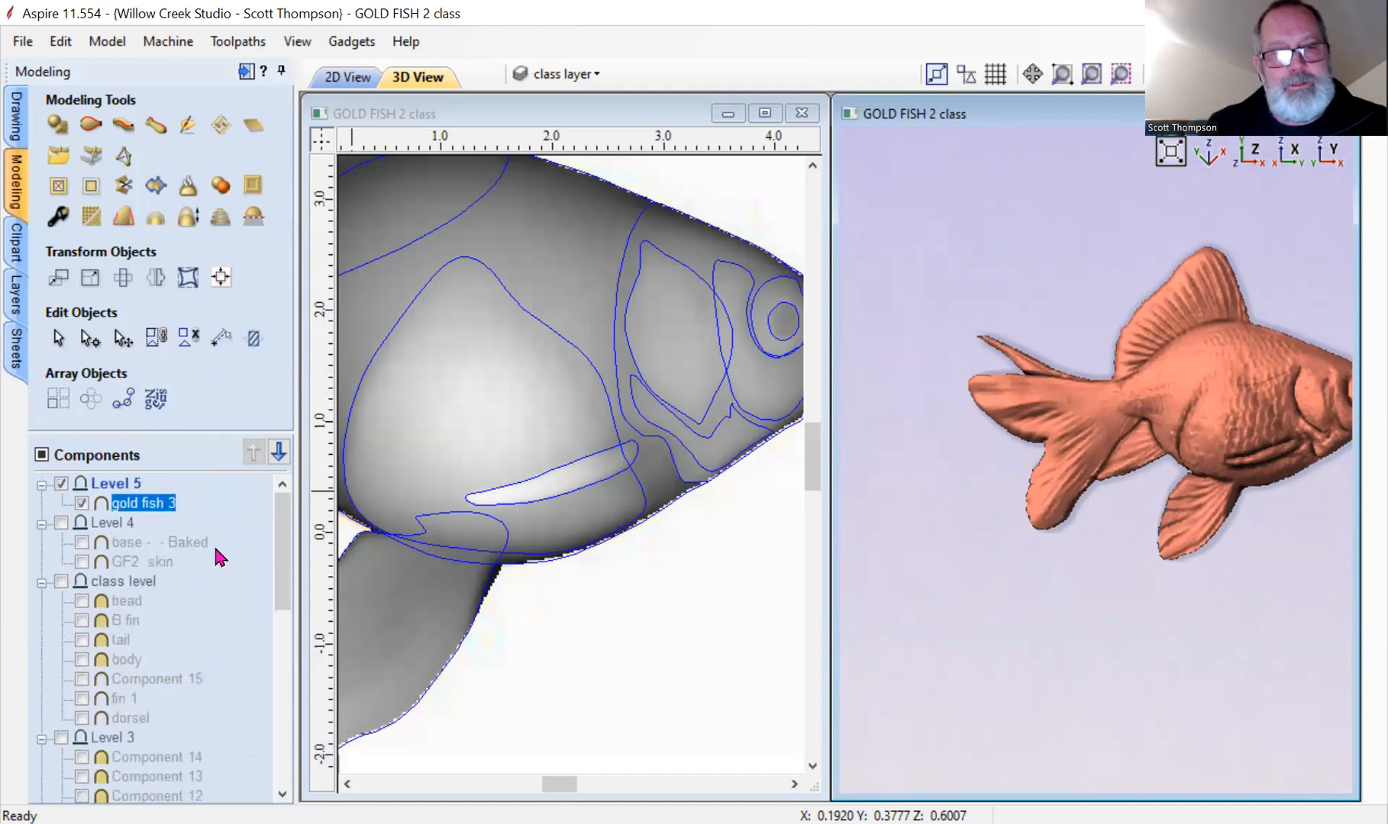
Examine the combined "gold fish 3" model in 3D, from the whole board down to the fish's surface detail.
scroll(1164, 412, "down", 5)
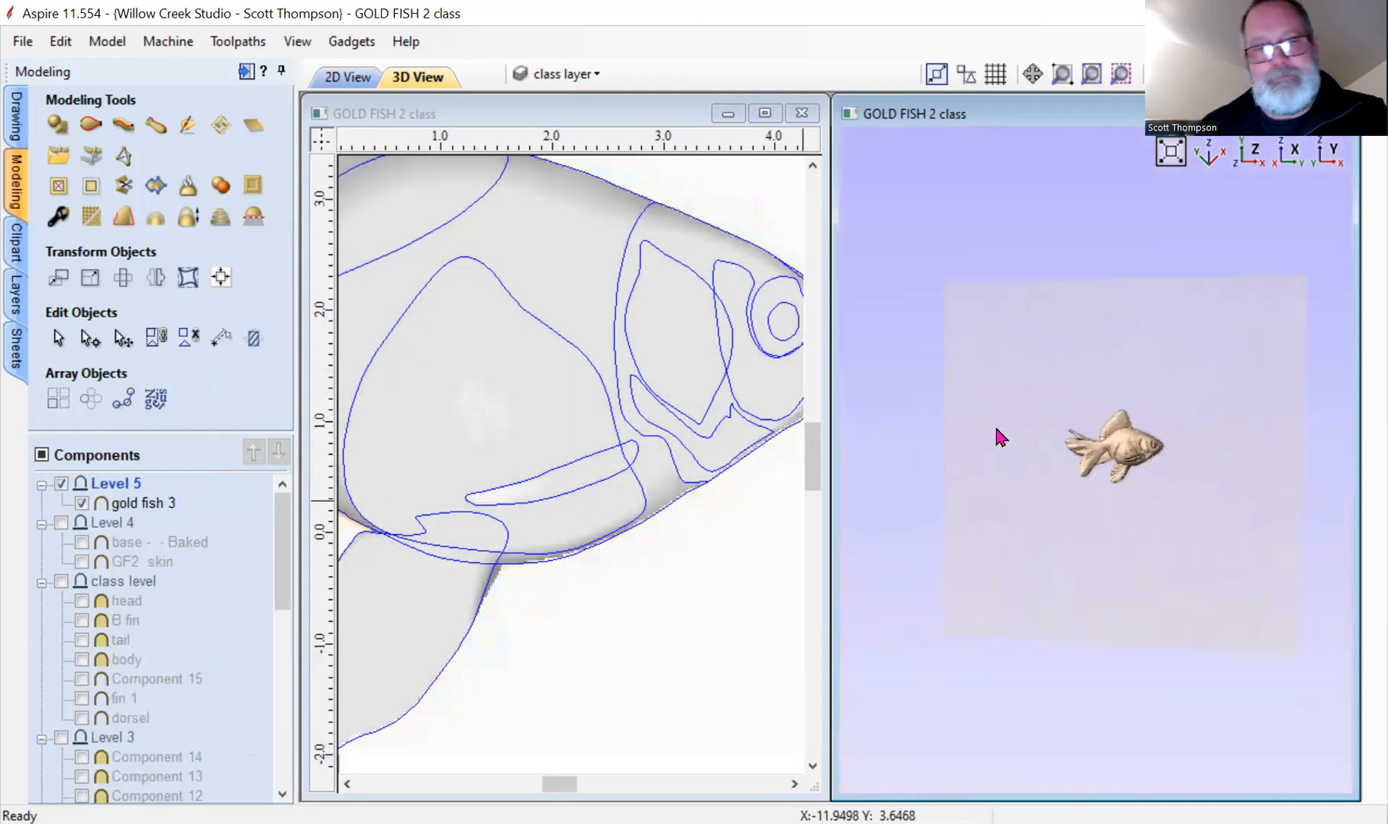
scroll(1106, 465, "up", 6)
left_click_drag(1140, 431, 1168, 352)
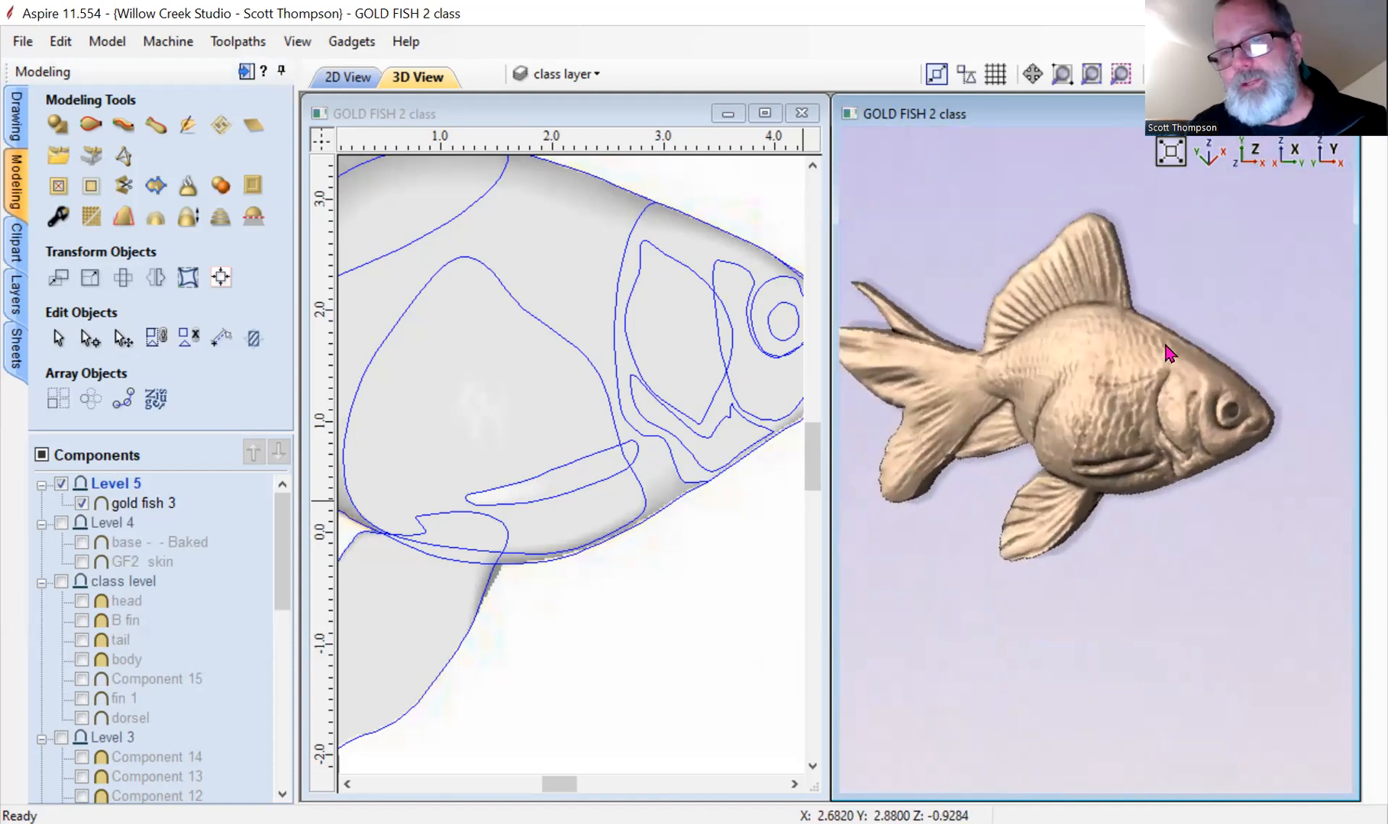
Create a new component from the visible goldfish model with a 15.0° draft angle added.
scroll(1087, 422, "down", 3)
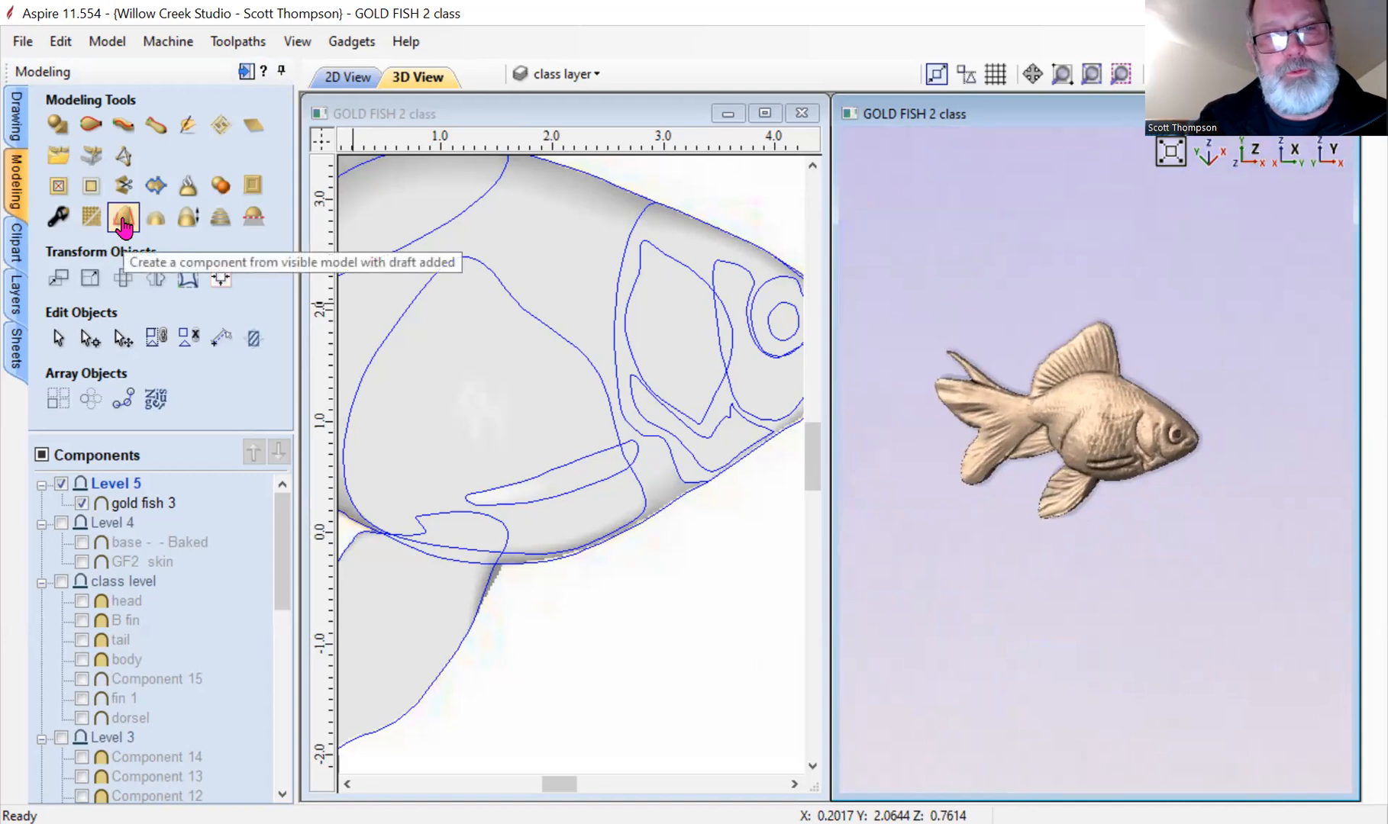
scroll(1061, 381, "up", 6)
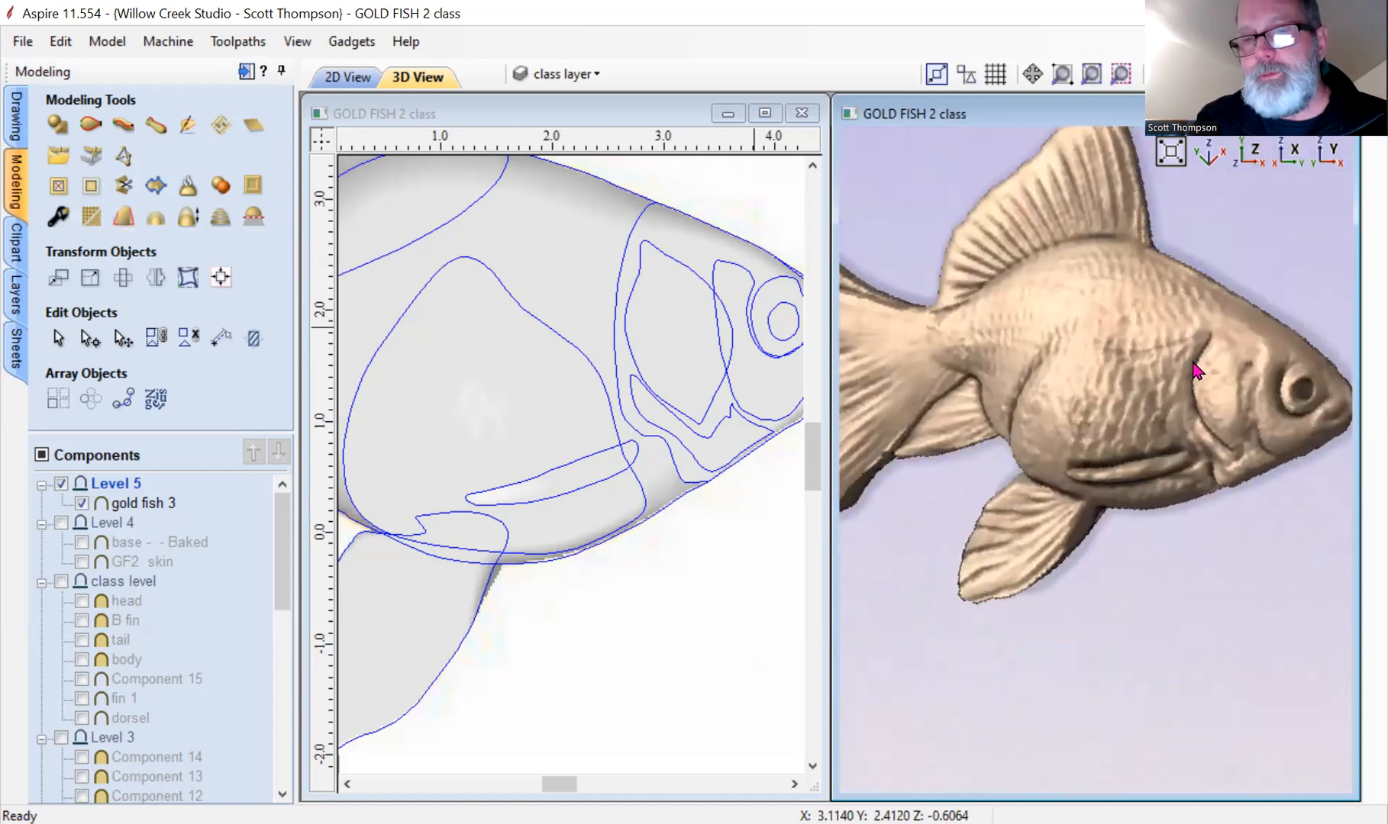
left_click_drag(1087, 271, 1000, 551)
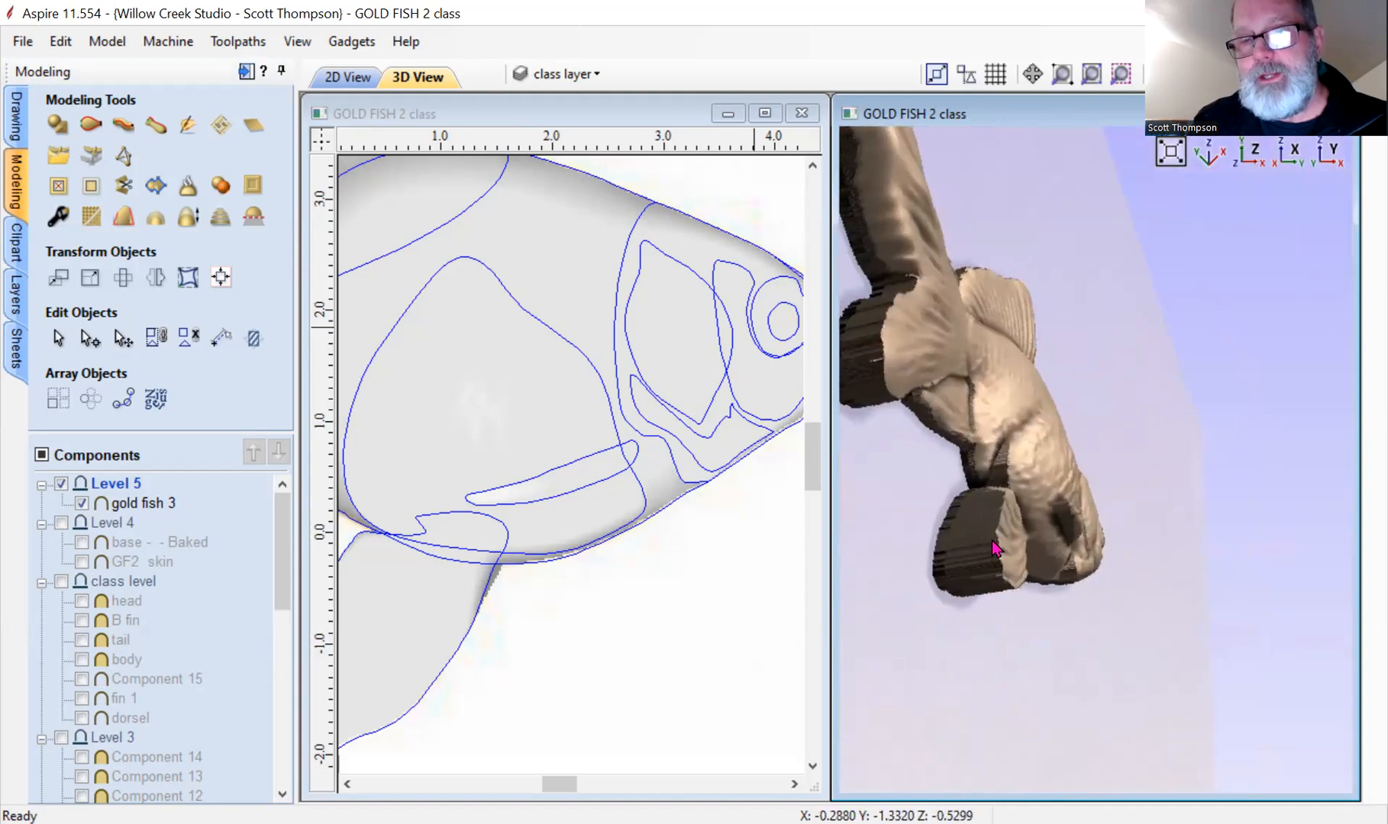
left_click_drag(1084, 440, 1048, 567)
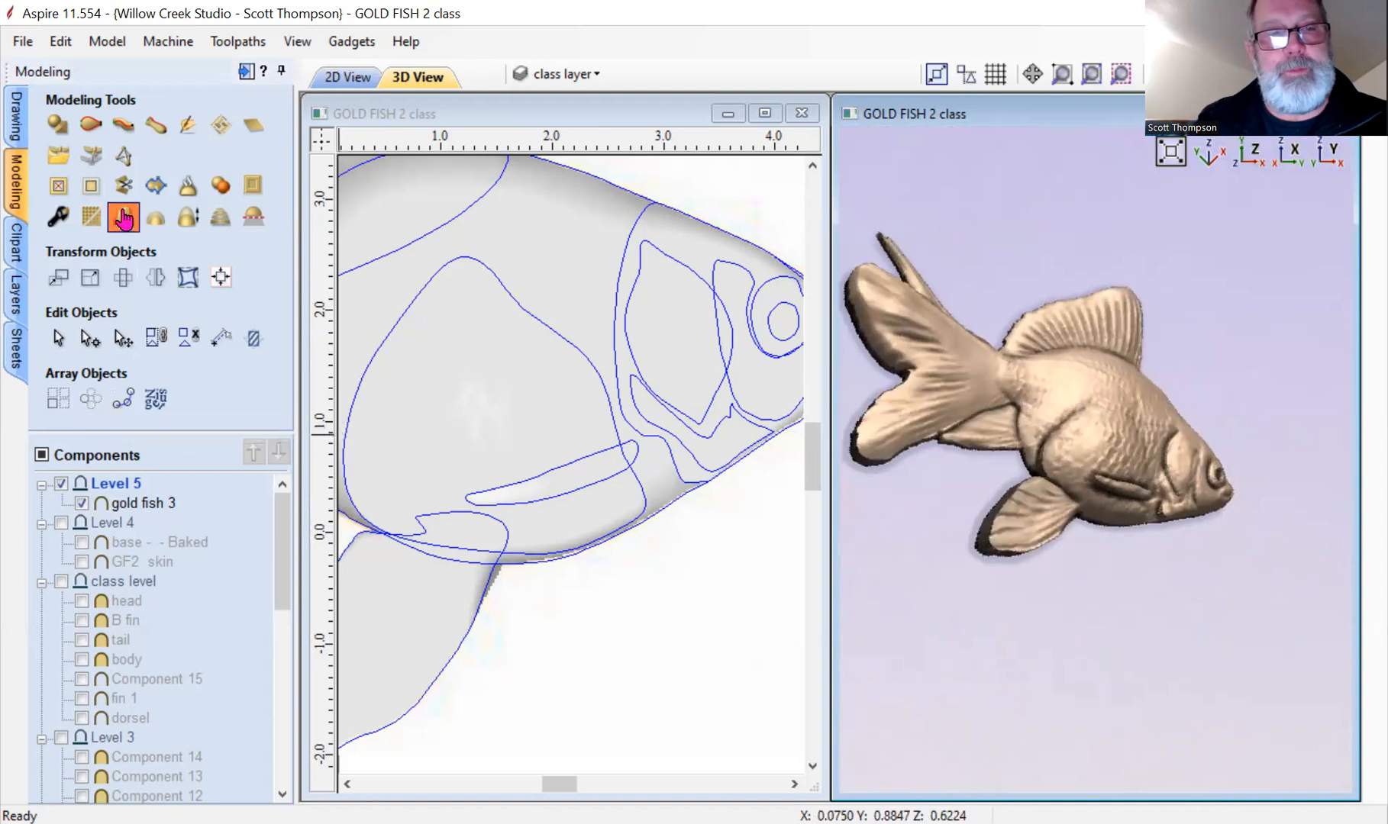
left_click(124, 217)
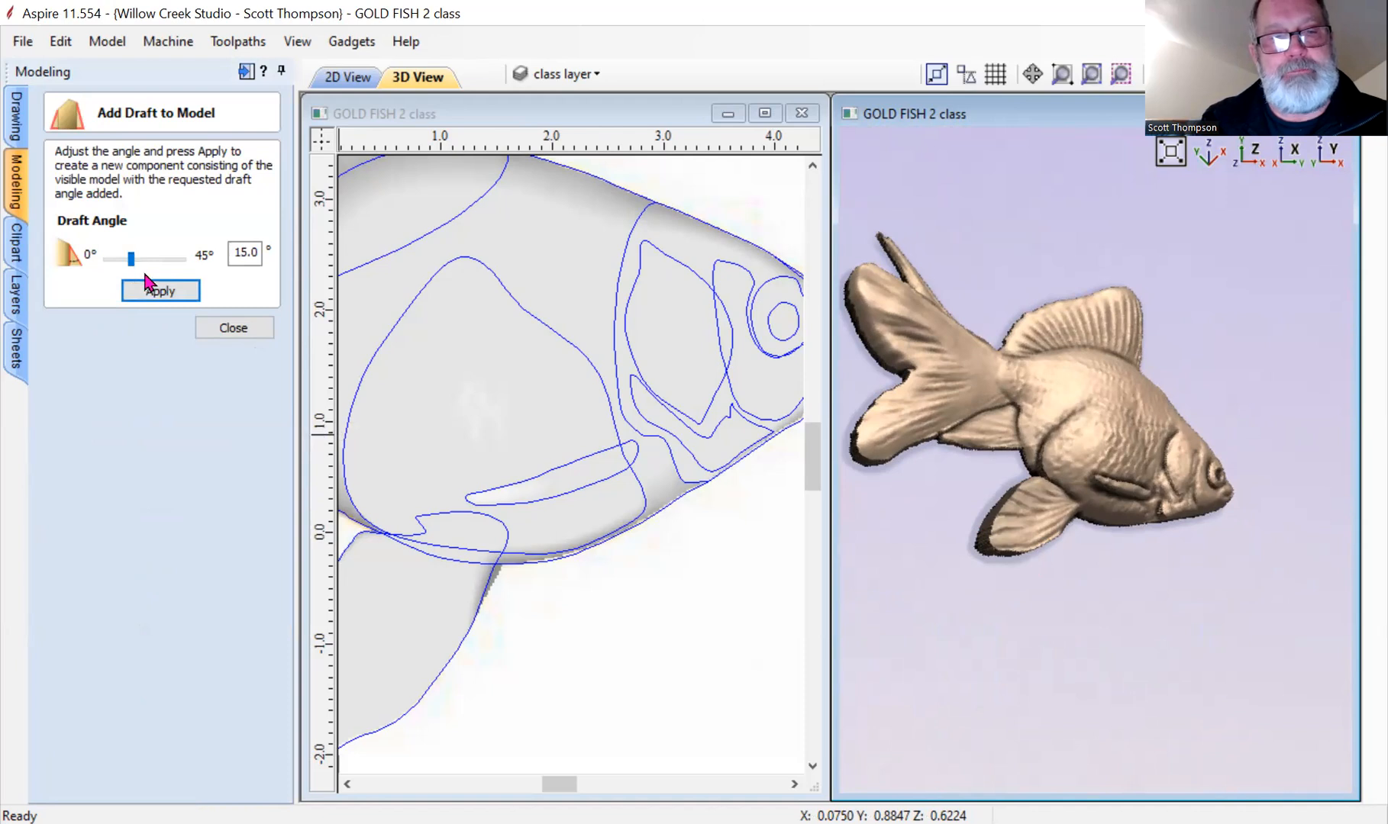
left_click(159, 293)
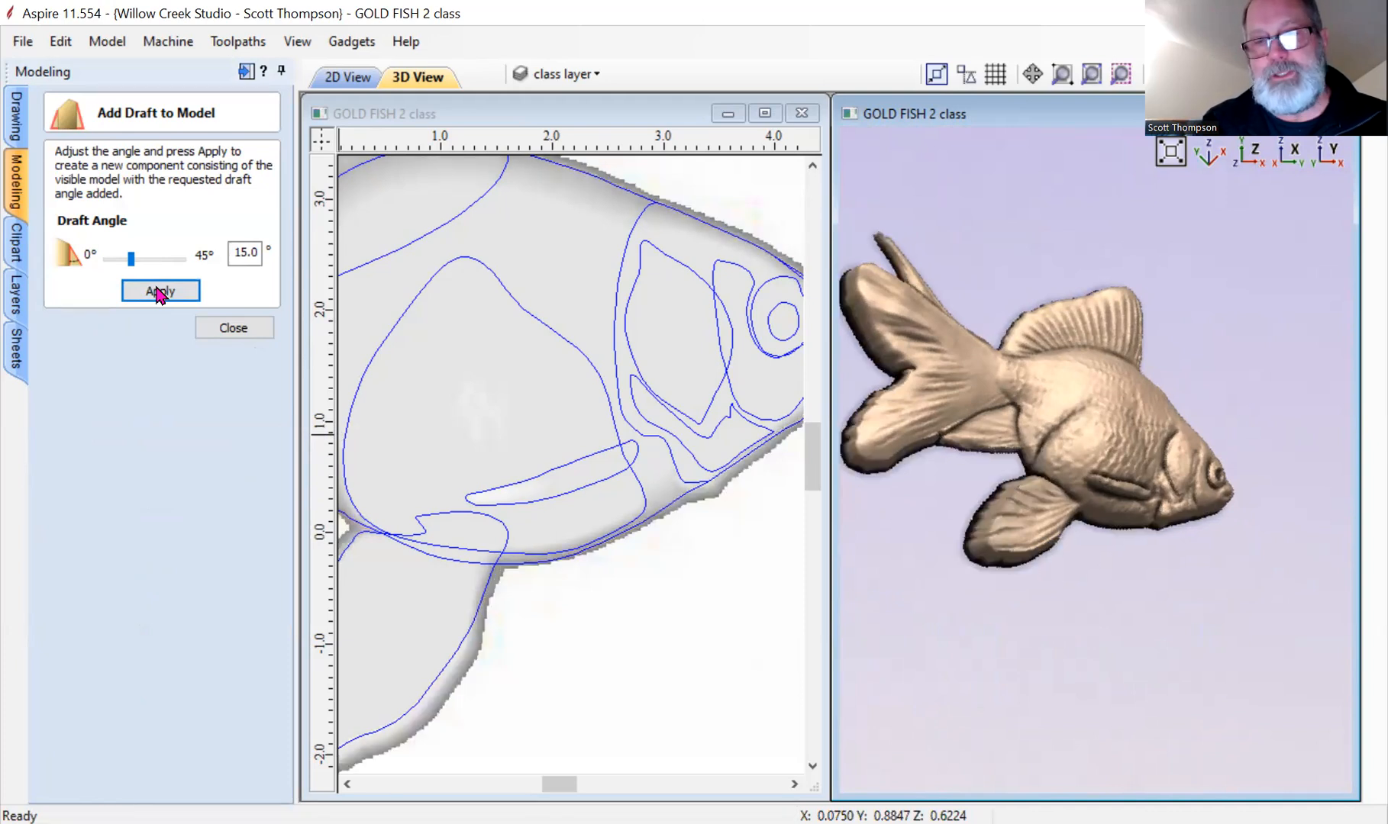
left_click(234, 328)
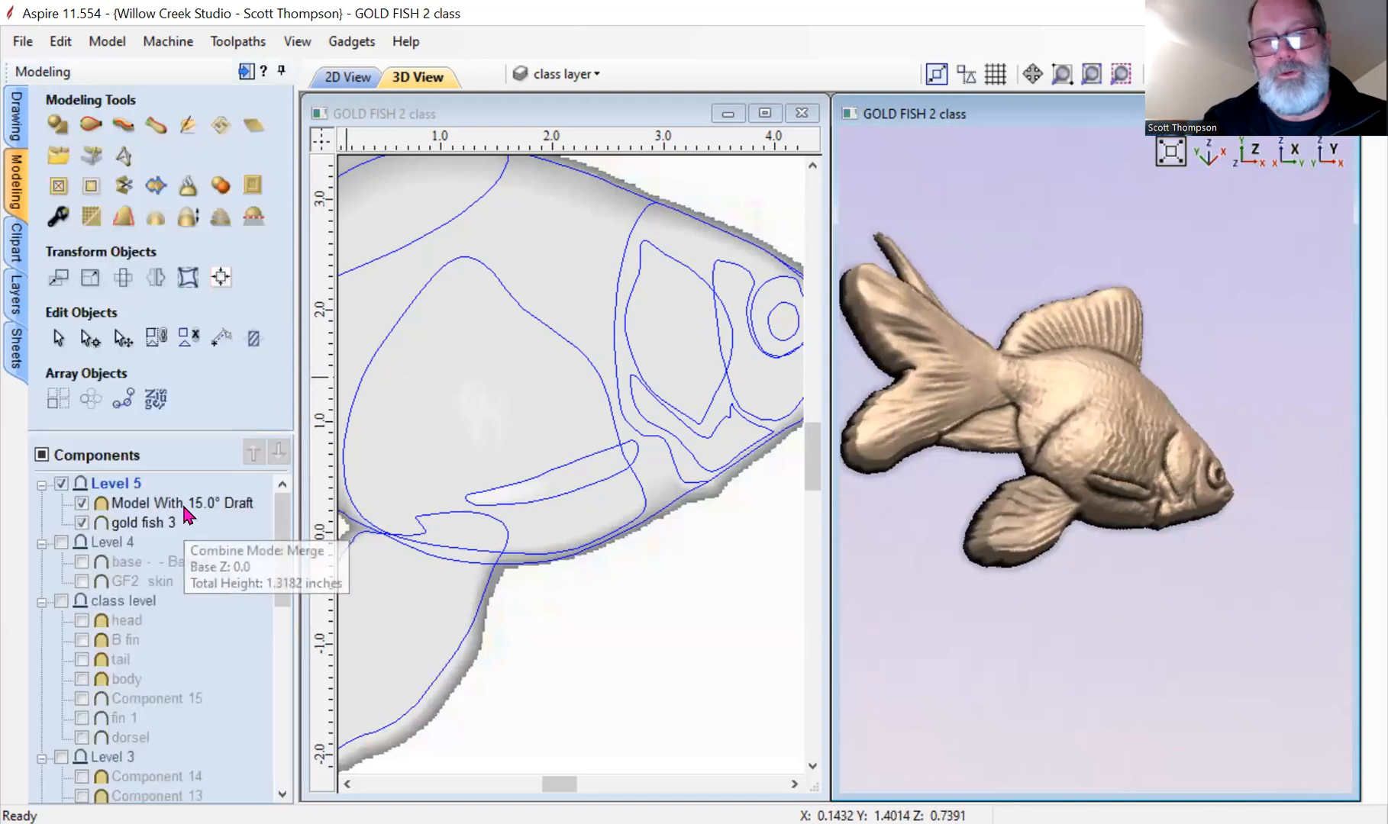
Hide the "gold fish 3" component and examine the drafted model's edges and fins in 3D.
left_click_drag(1050, 398, 977, 473)
left_click(82, 523)
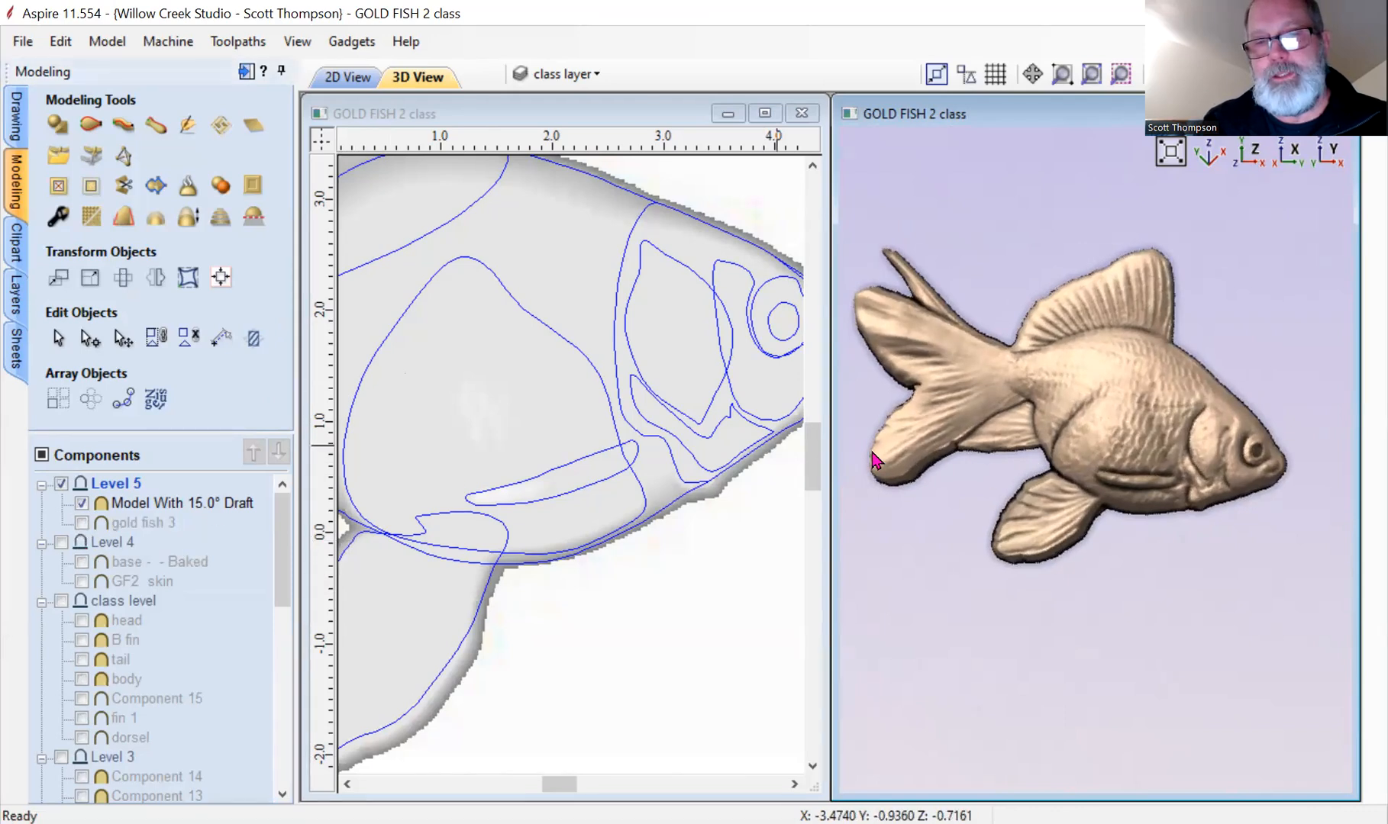
left_click_drag(982, 494, 1007, 529)
scroll(1022, 517, "up", 3)
scroll(1038, 528, "down", 3)
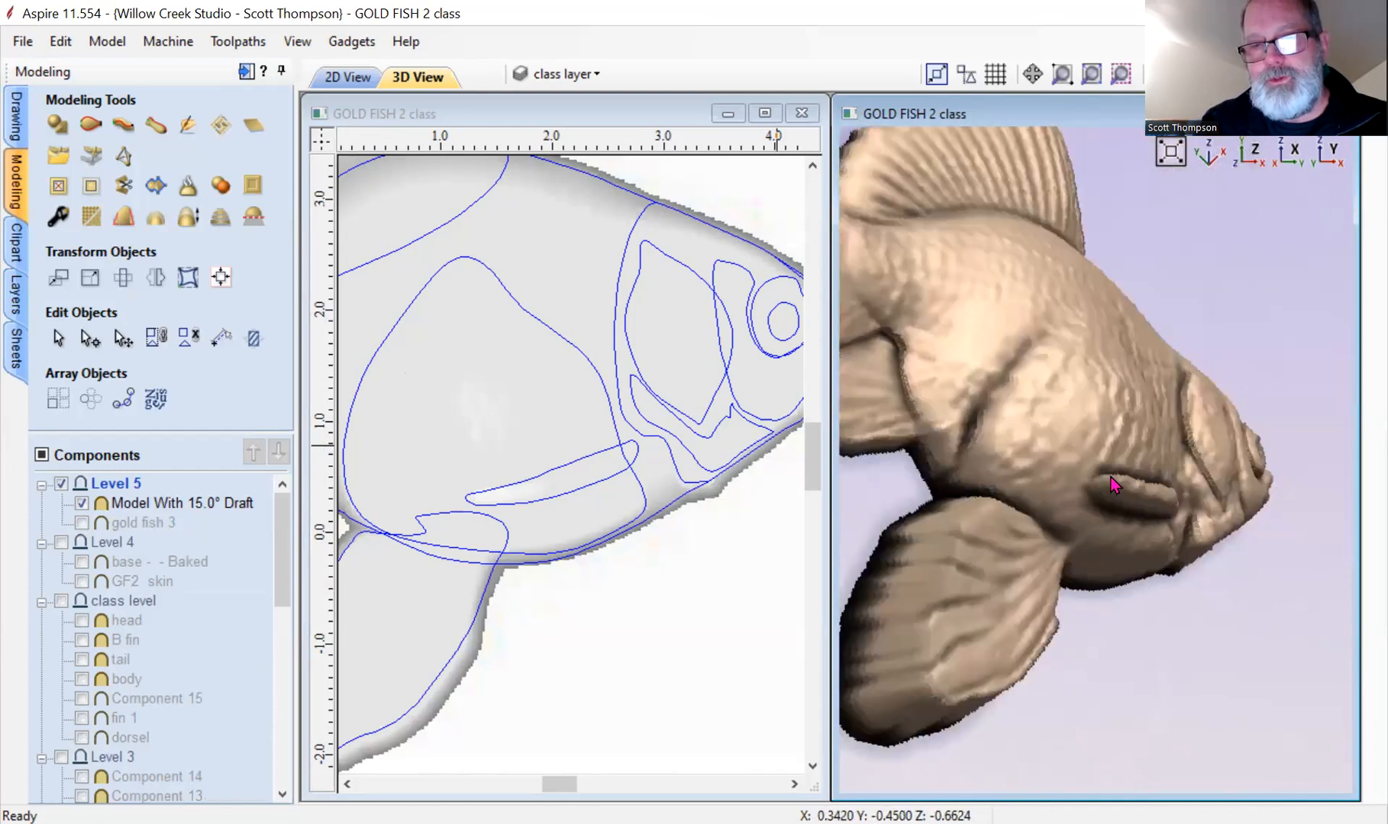
scroll(938, 551, "up", 3)
scroll(941, 551, "down", 3)
left_click_drag(936, 512, 1007, 446)
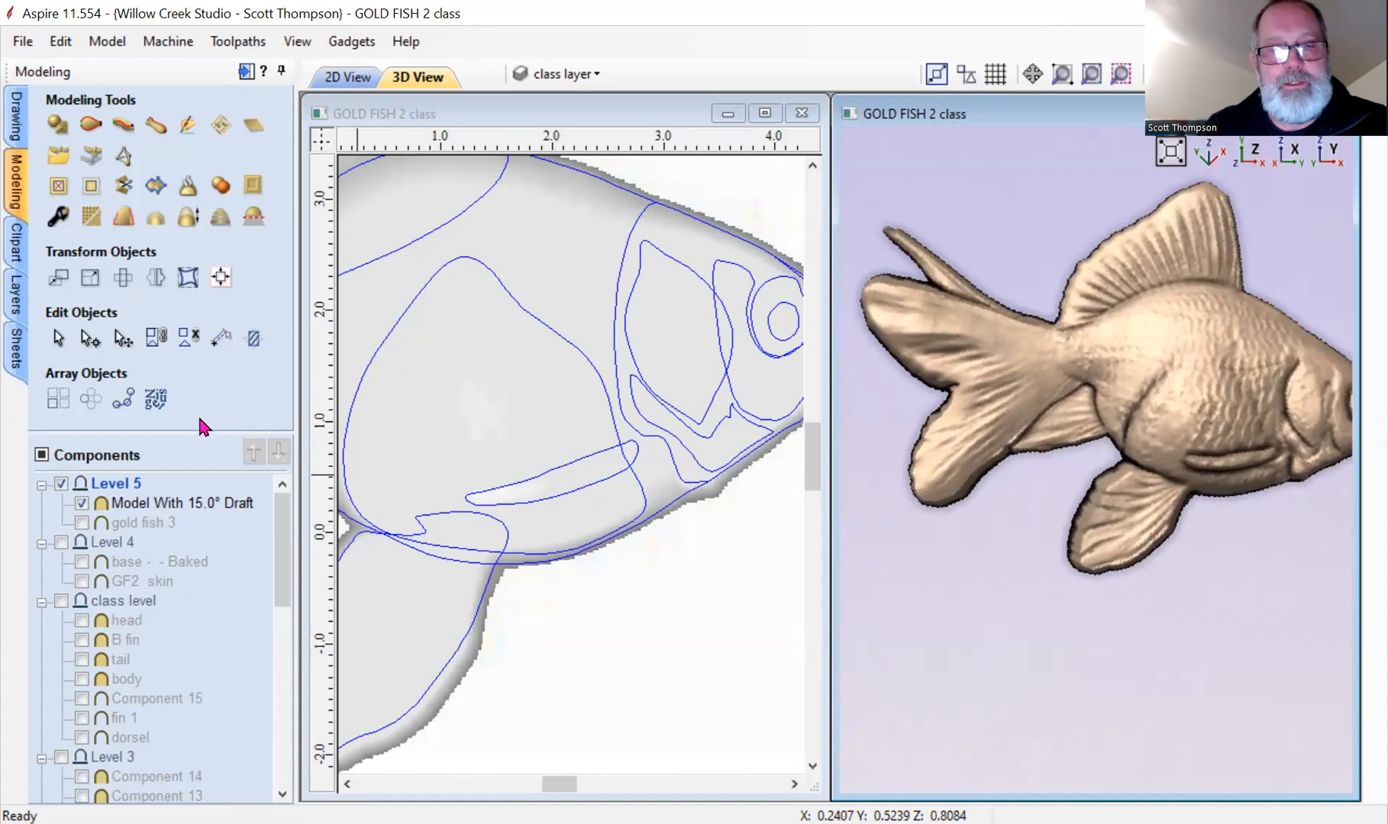
Compare the undrafted "gold fish 3" with the 15.0° draft model, leaving only the drafted component shown.
left_click(82, 522)
left_click(81, 504)
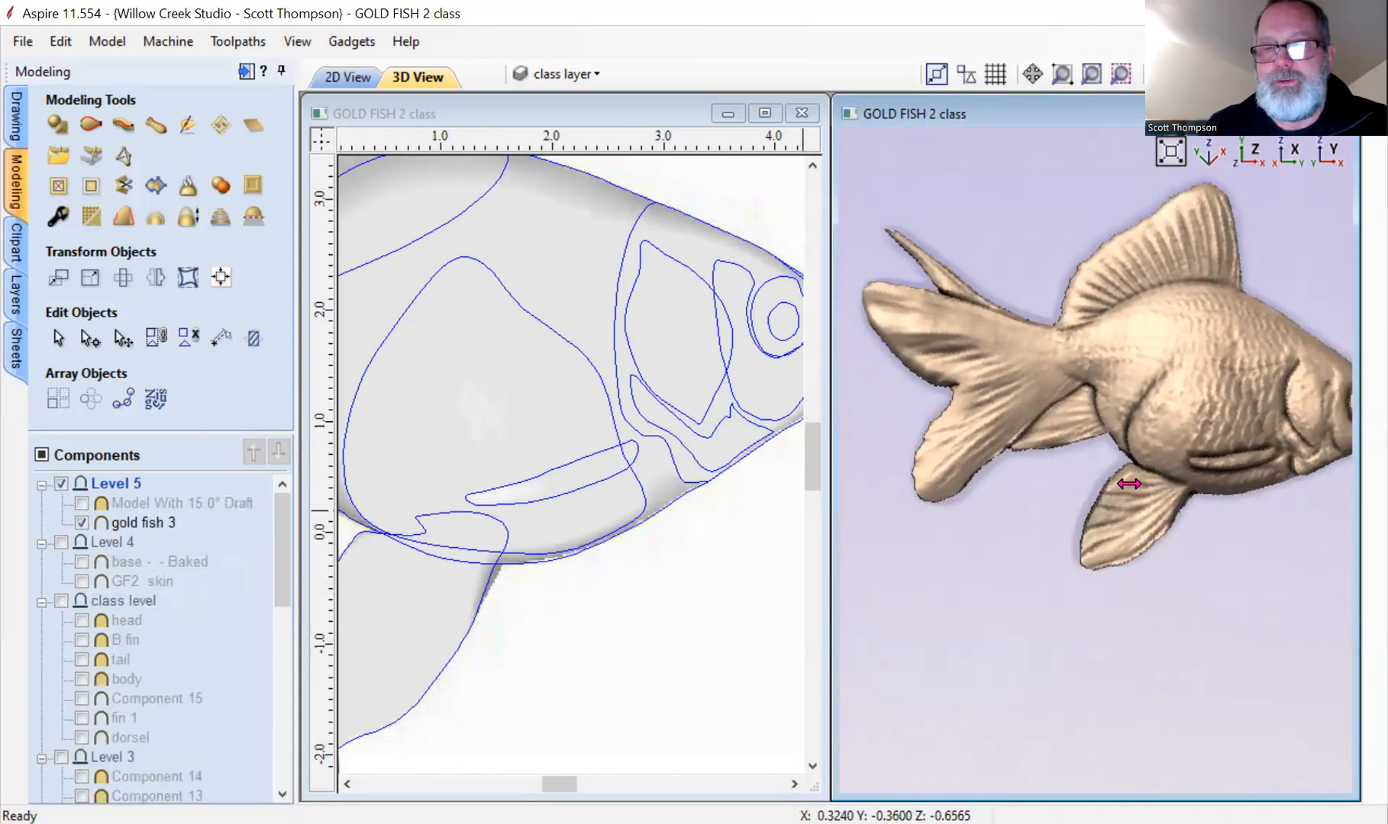
left_click(82, 523)
left_click(81, 504)
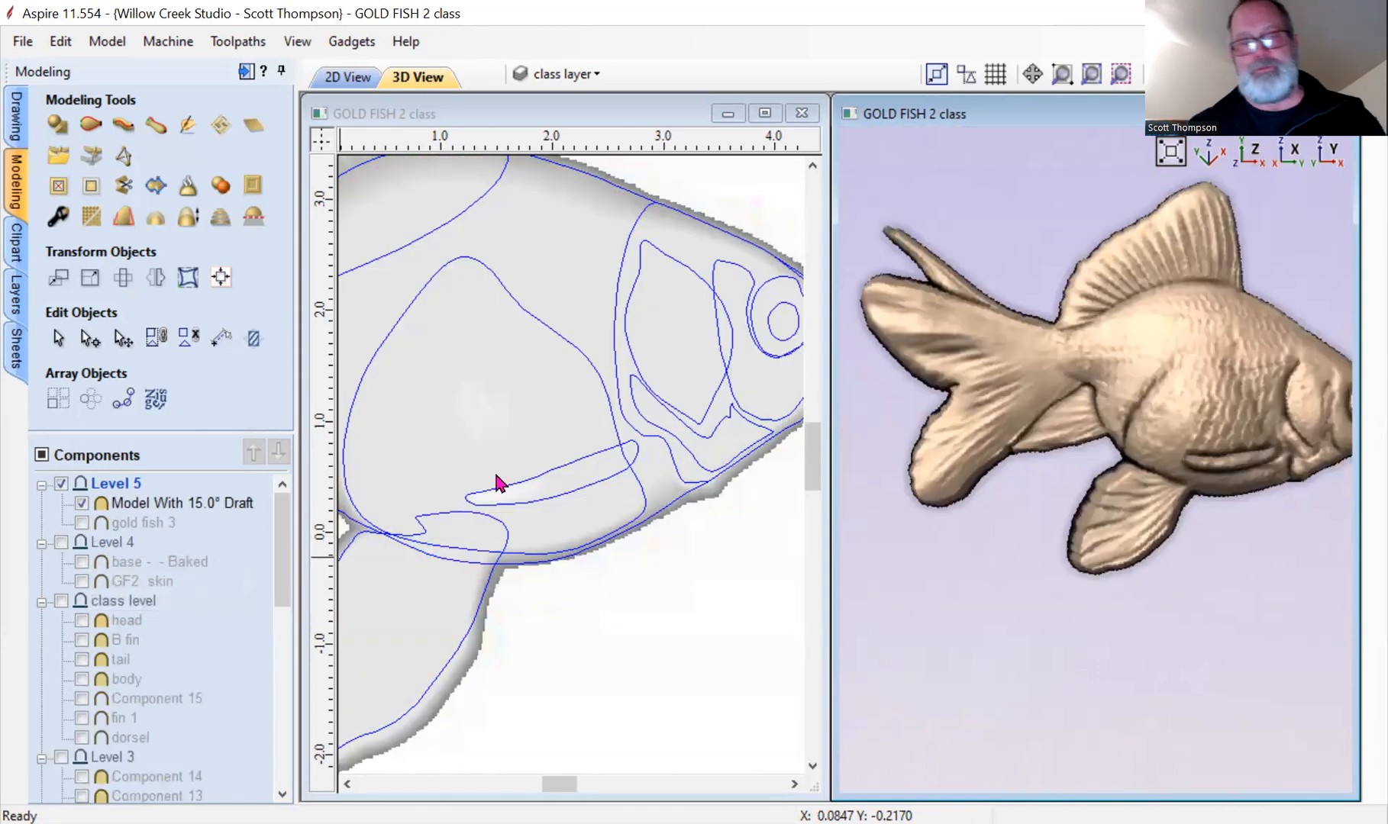
Move the "gold fish" component from Level 3 into Level 5 and show it with the drafted goldfish.
scroll(1022, 447, "down", 5)
scroll(920, 439, "up", 1)
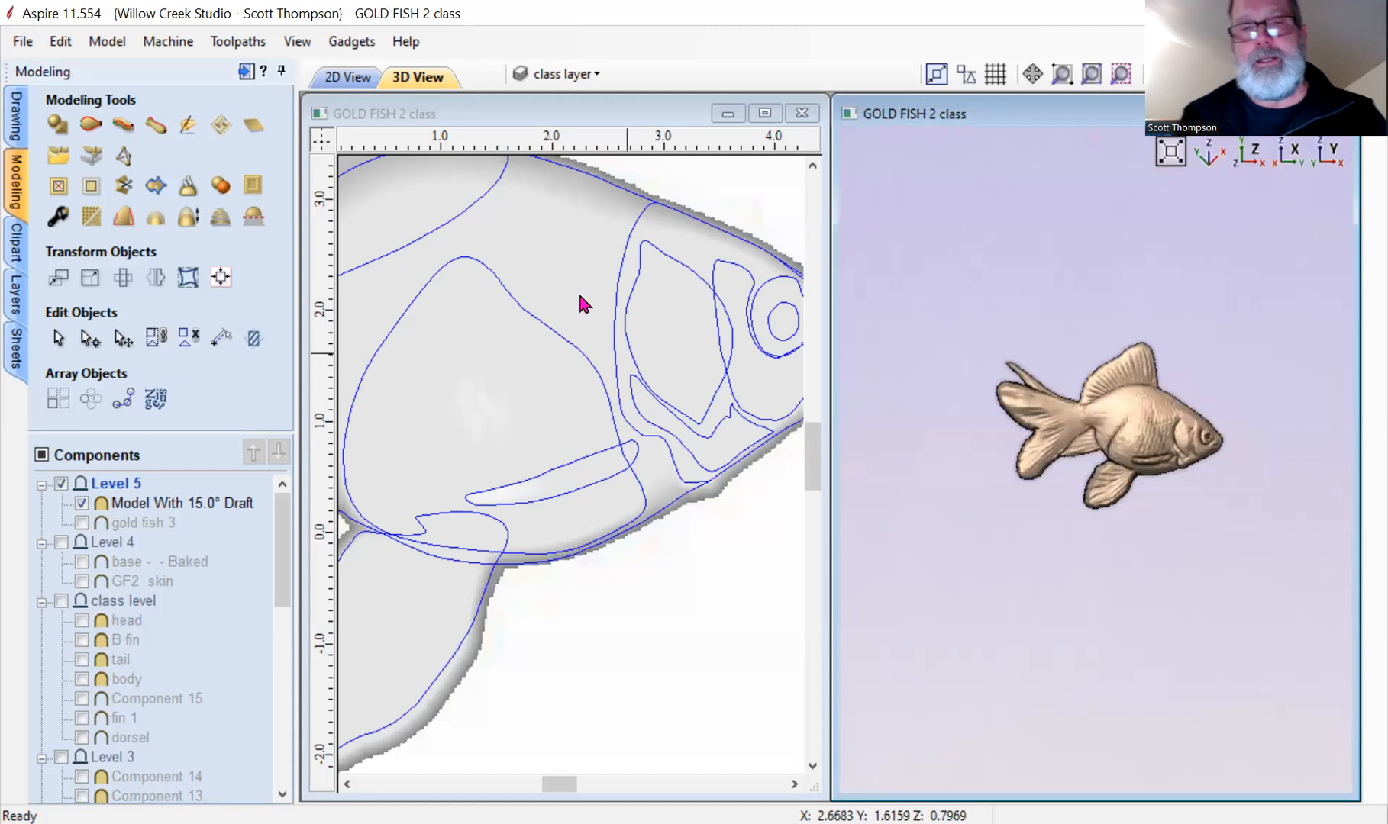
left_click(602, 90)
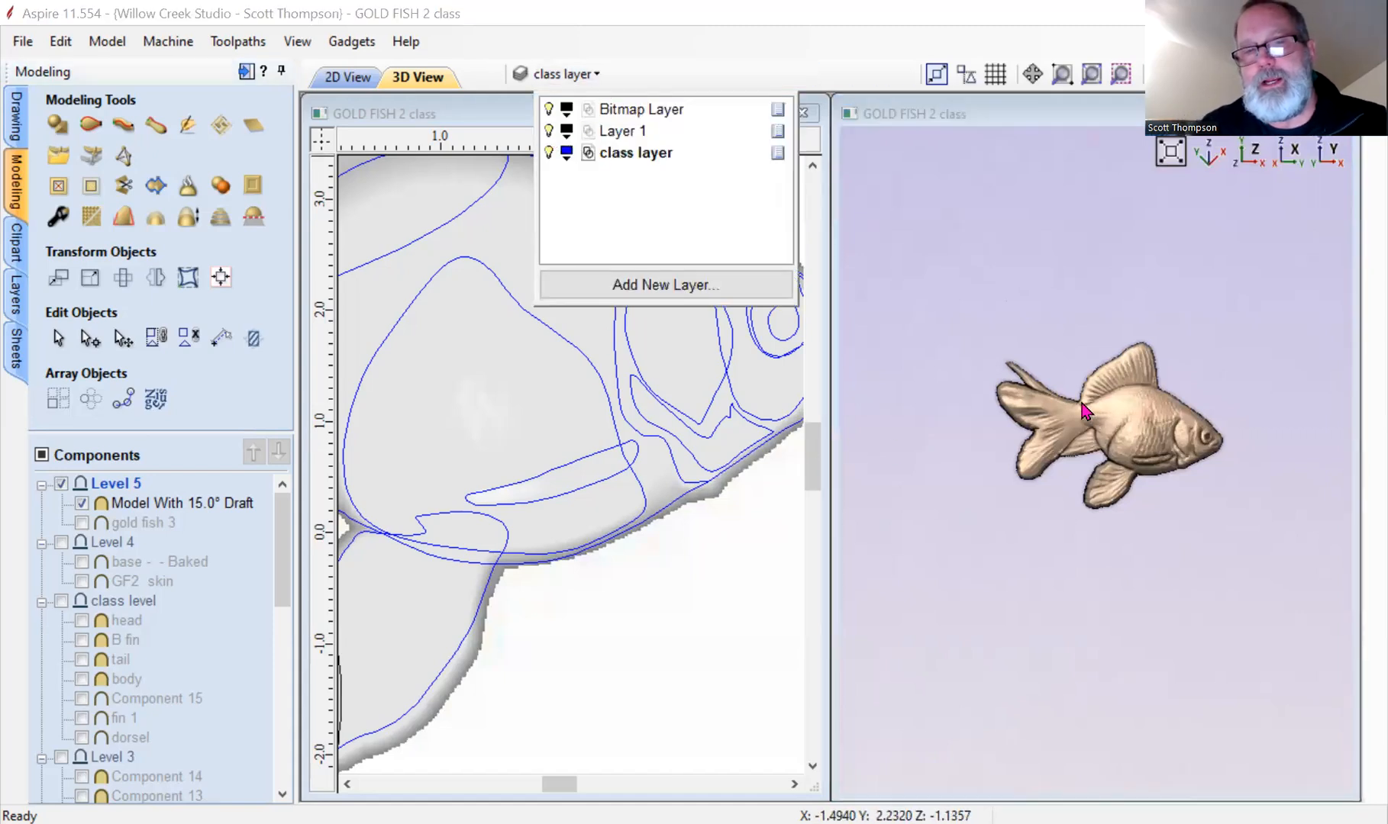
scroll(589, 465, "down", 8)
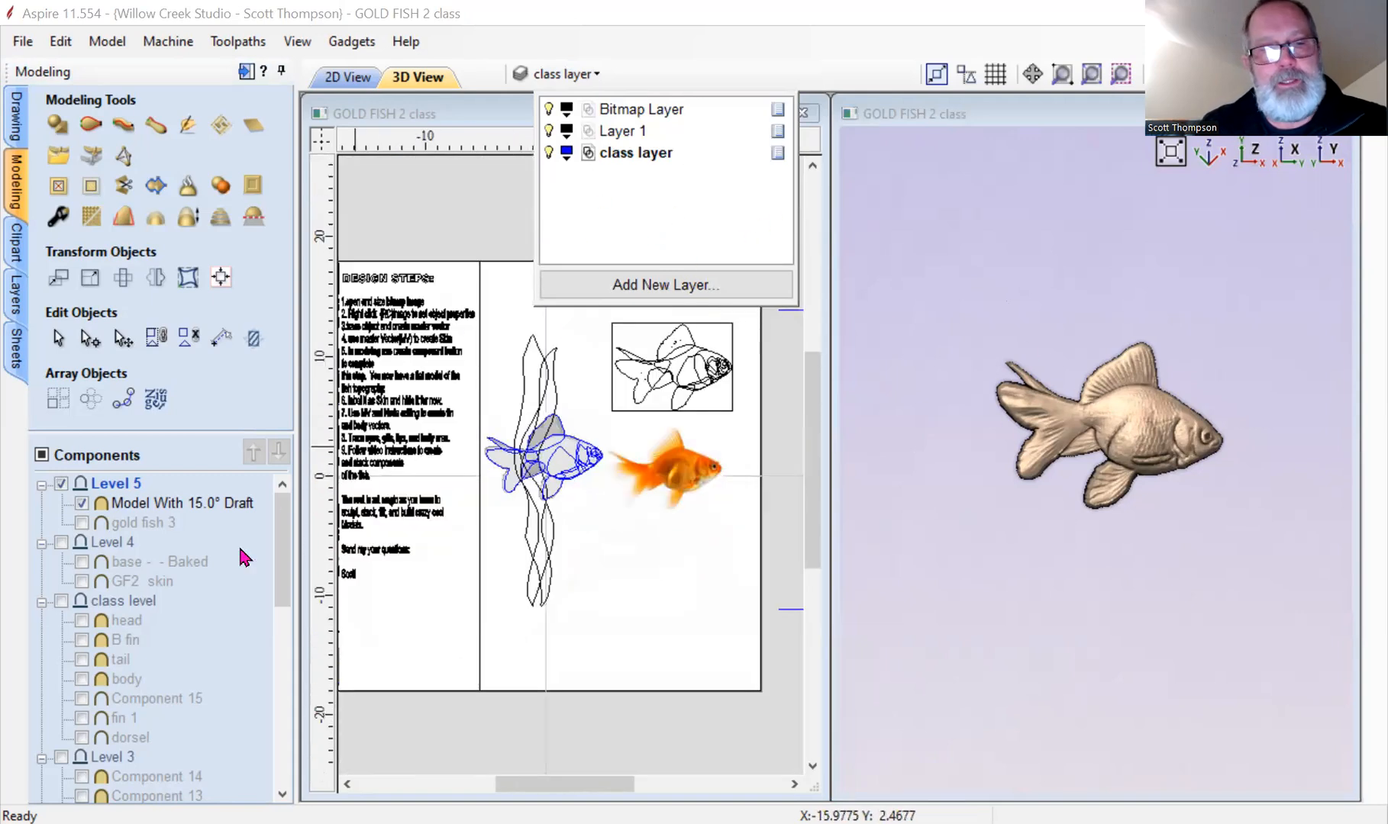
scroll(611, 543, "down", 3)
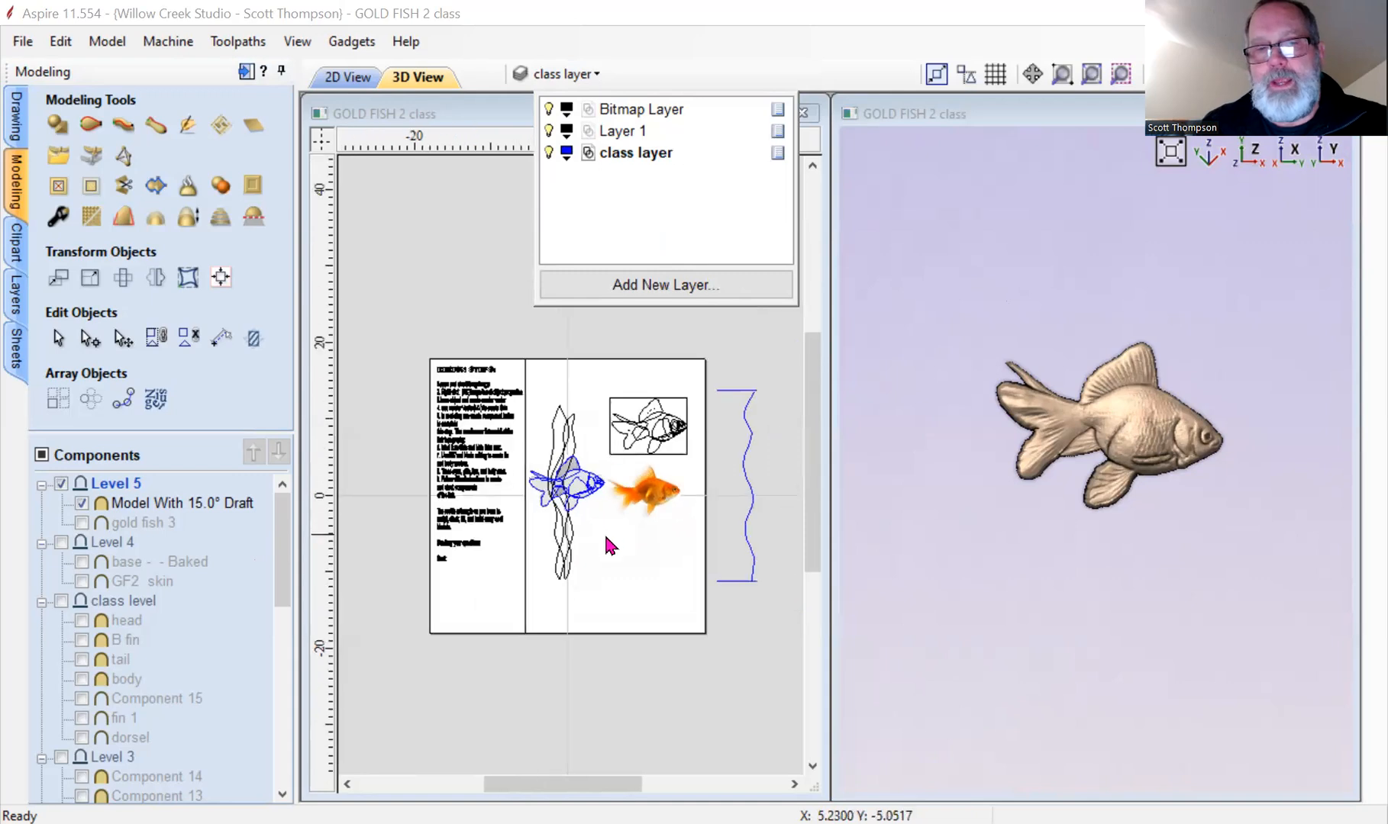
scroll(547, 467, "up", 5)
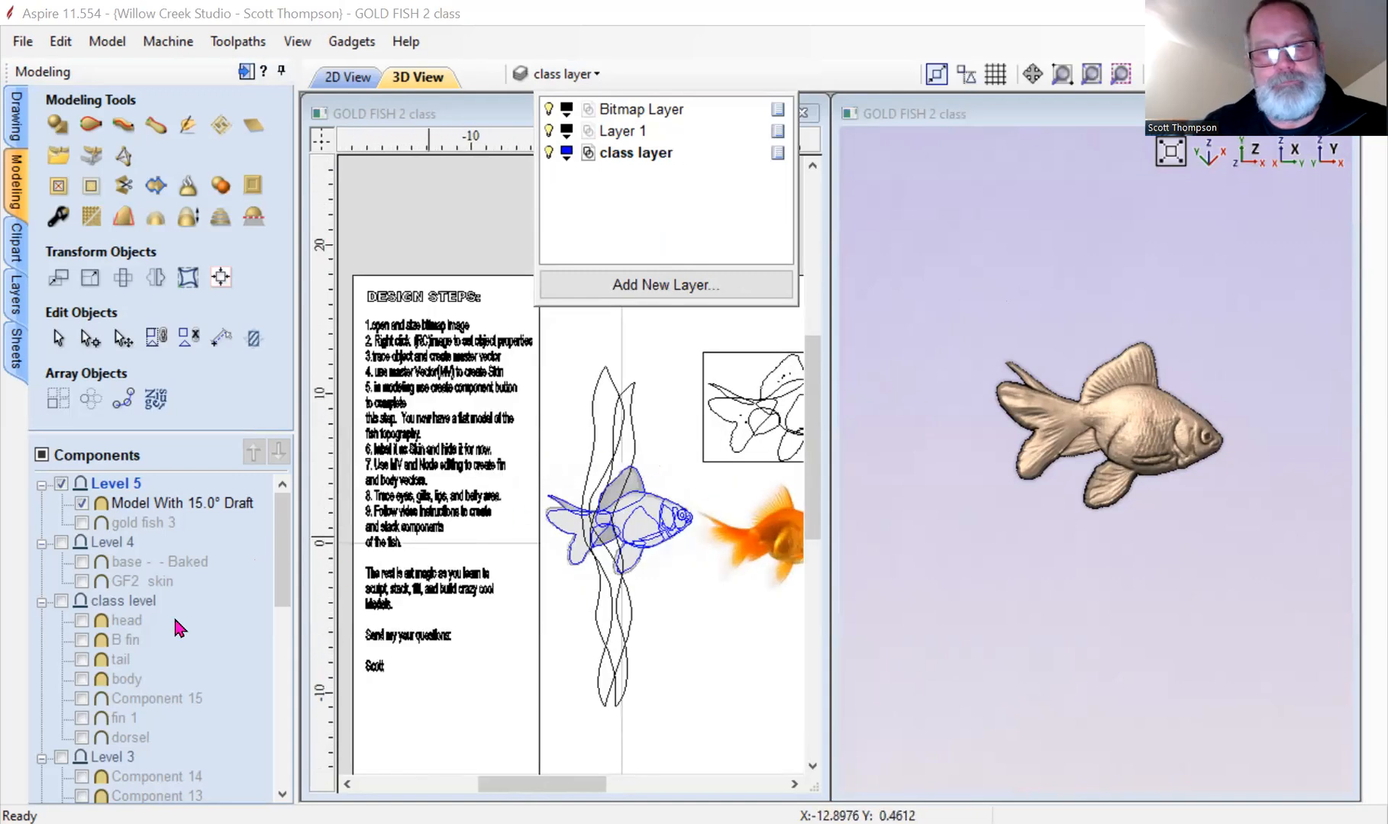
scroll(123, 629, "down", 10)
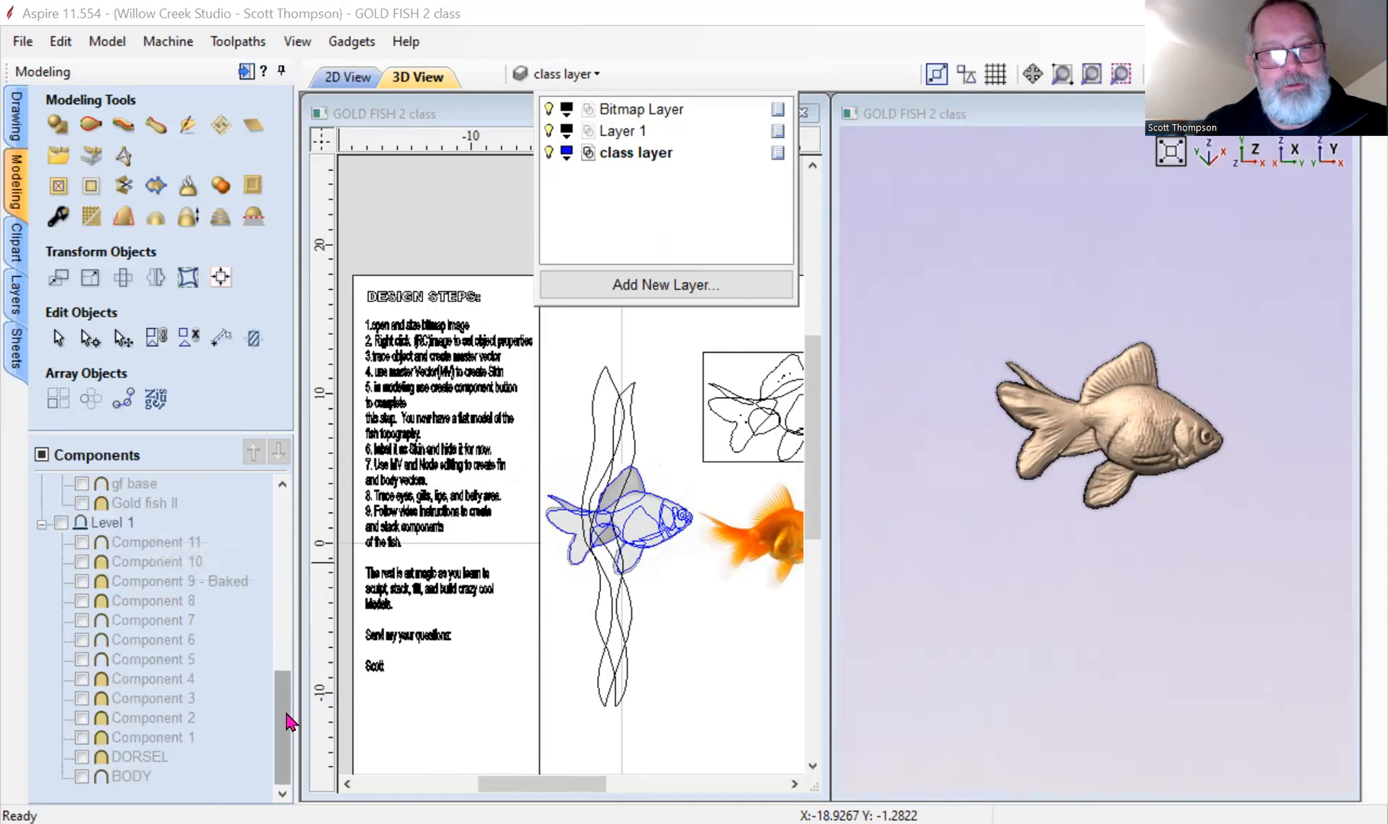
left_click_drag(287, 720, 282, 647)
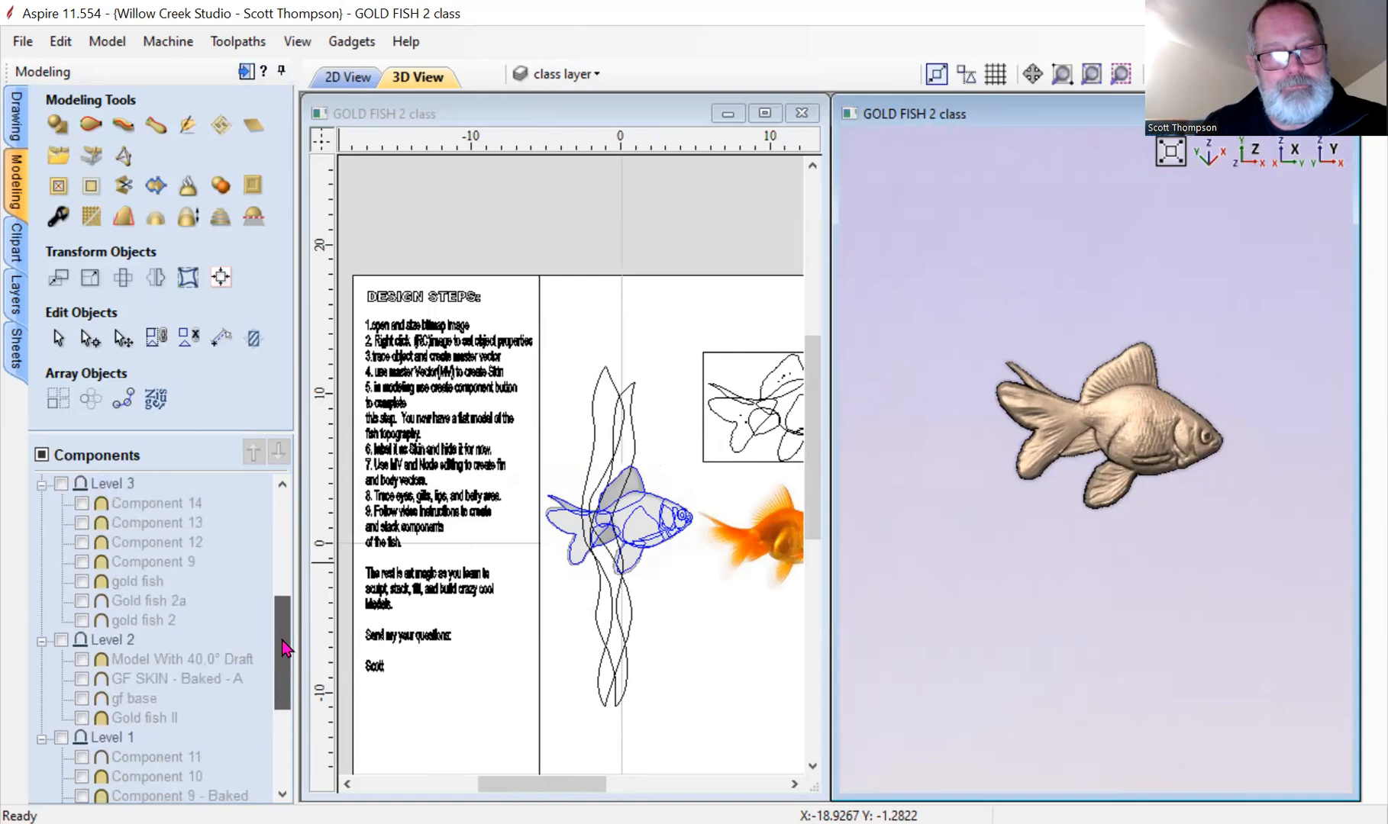
left_click(133, 583)
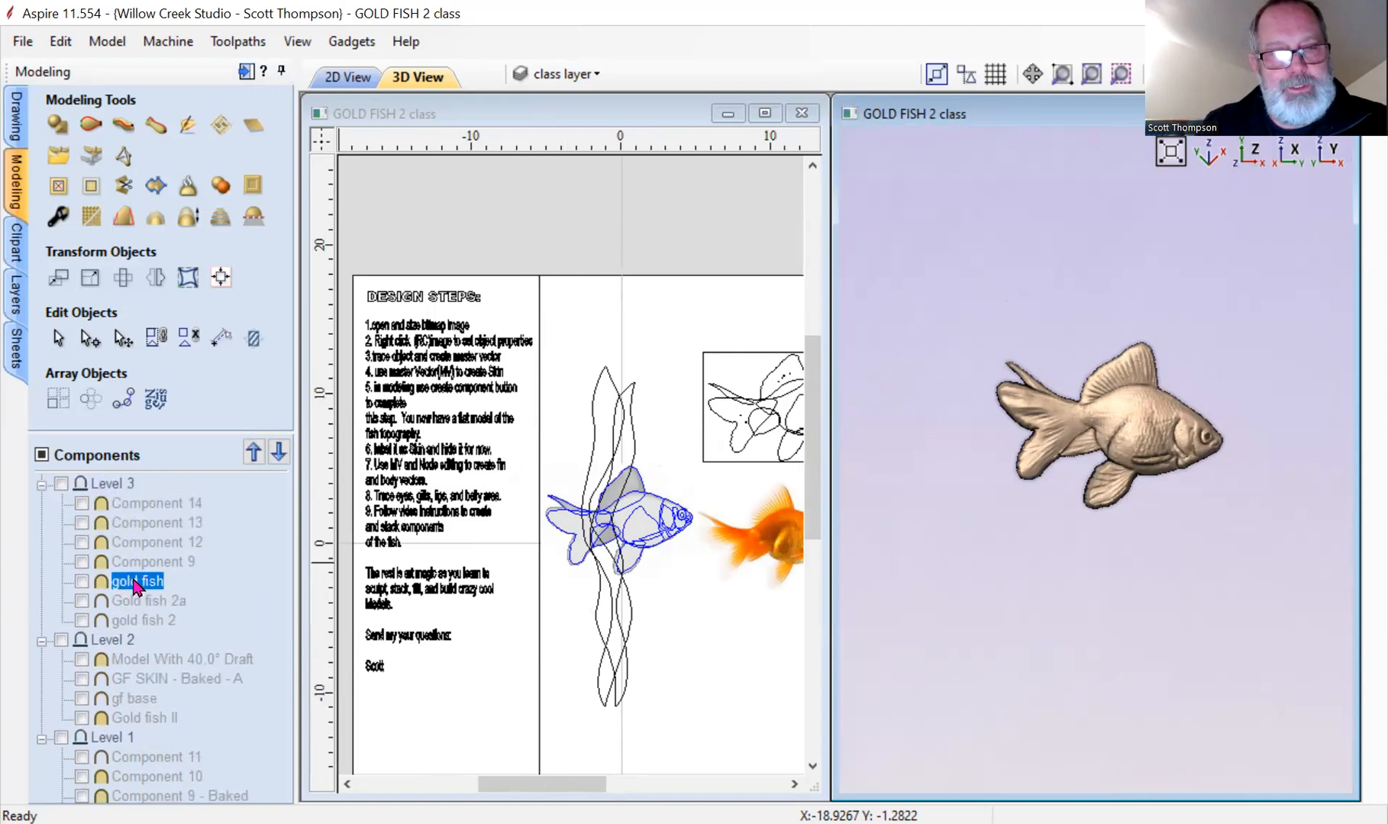
left_click_drag(169, 472, 180, 561)
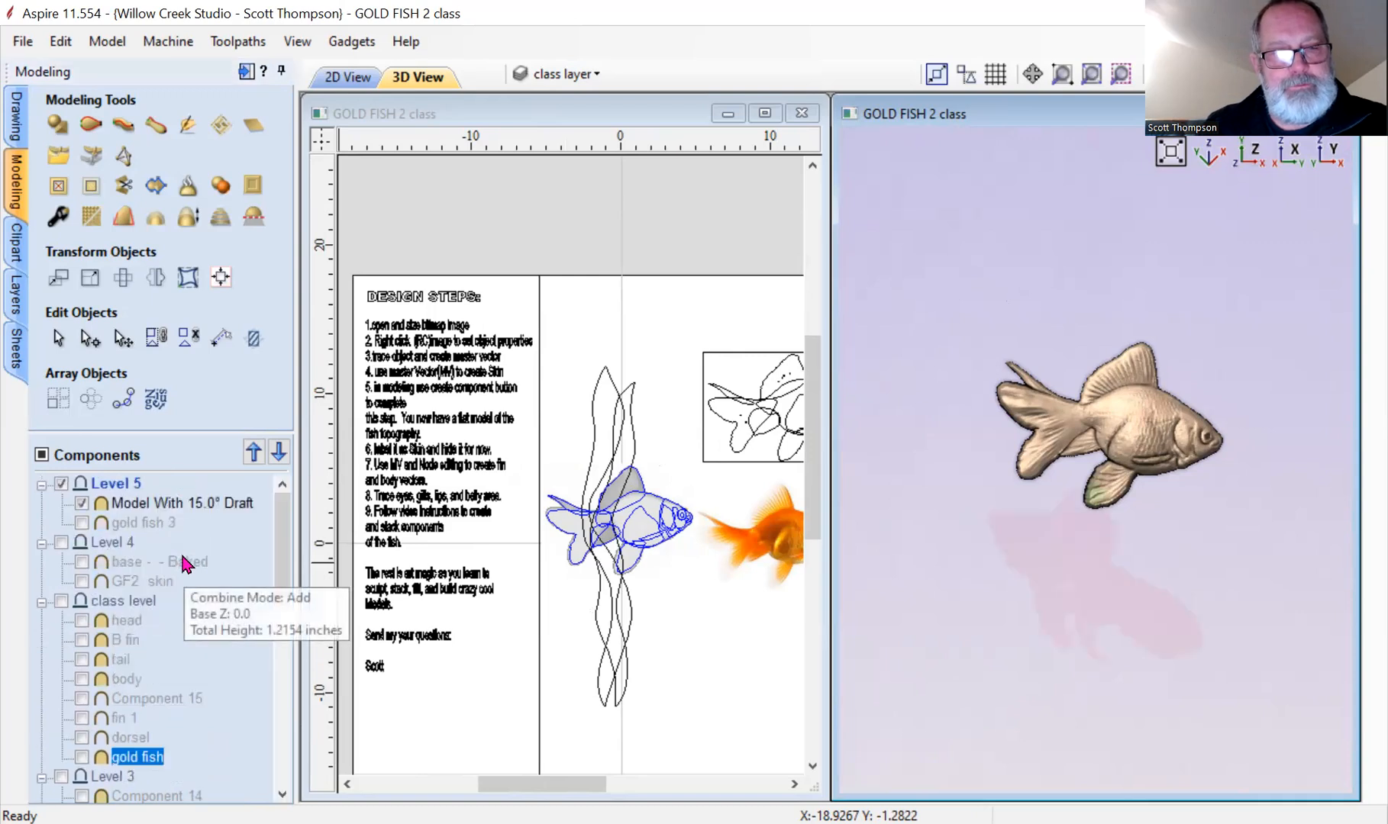
left_click_drag(136, 755, 117, 528)
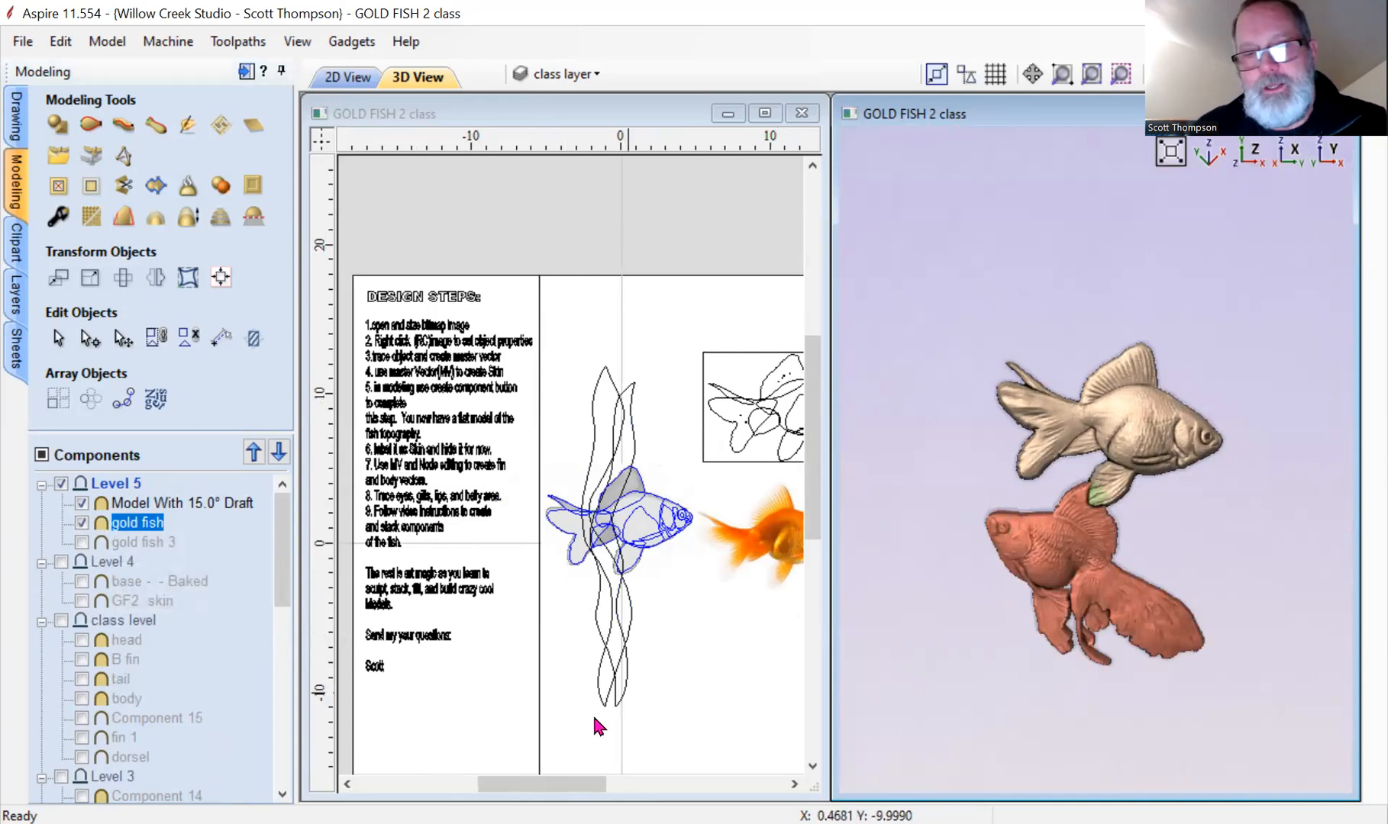
Create a shape from the taller seaweed vector with base height 0.165 inches, scaled to an exact height of 0.12 inches.
left_click(605, 430)
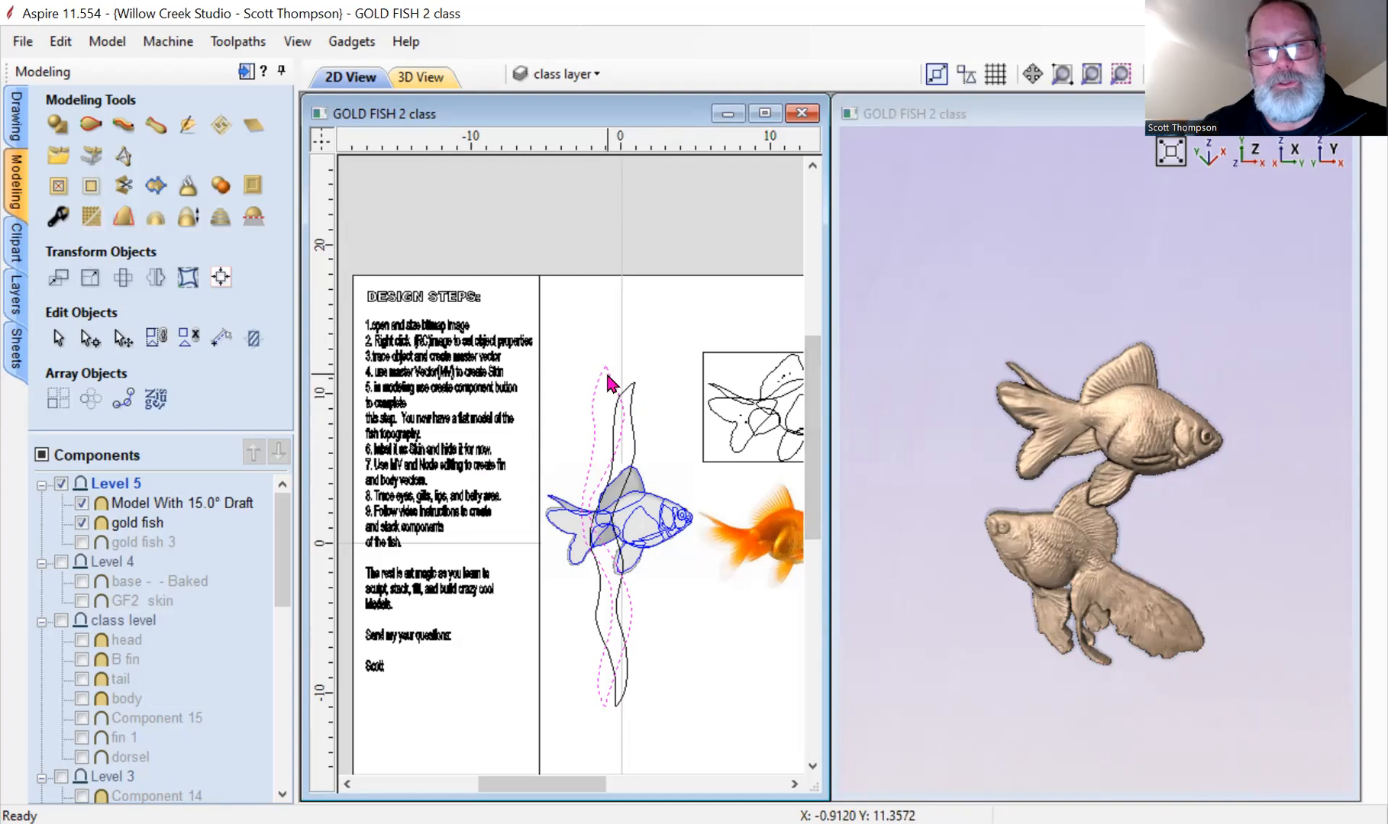
left_click(57, 126)
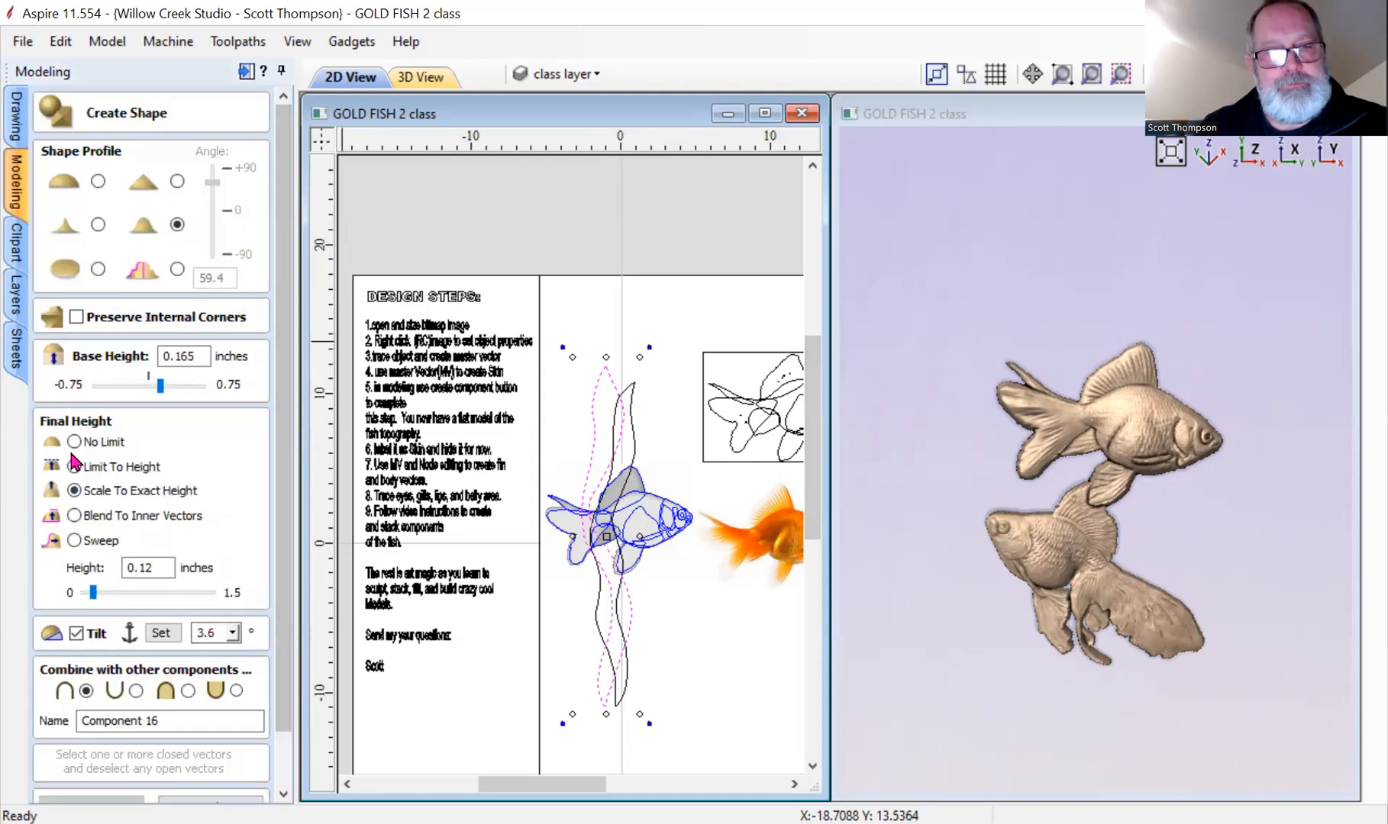
left_click_drag(293, 464, 288, 525)
left_click(209, 745)
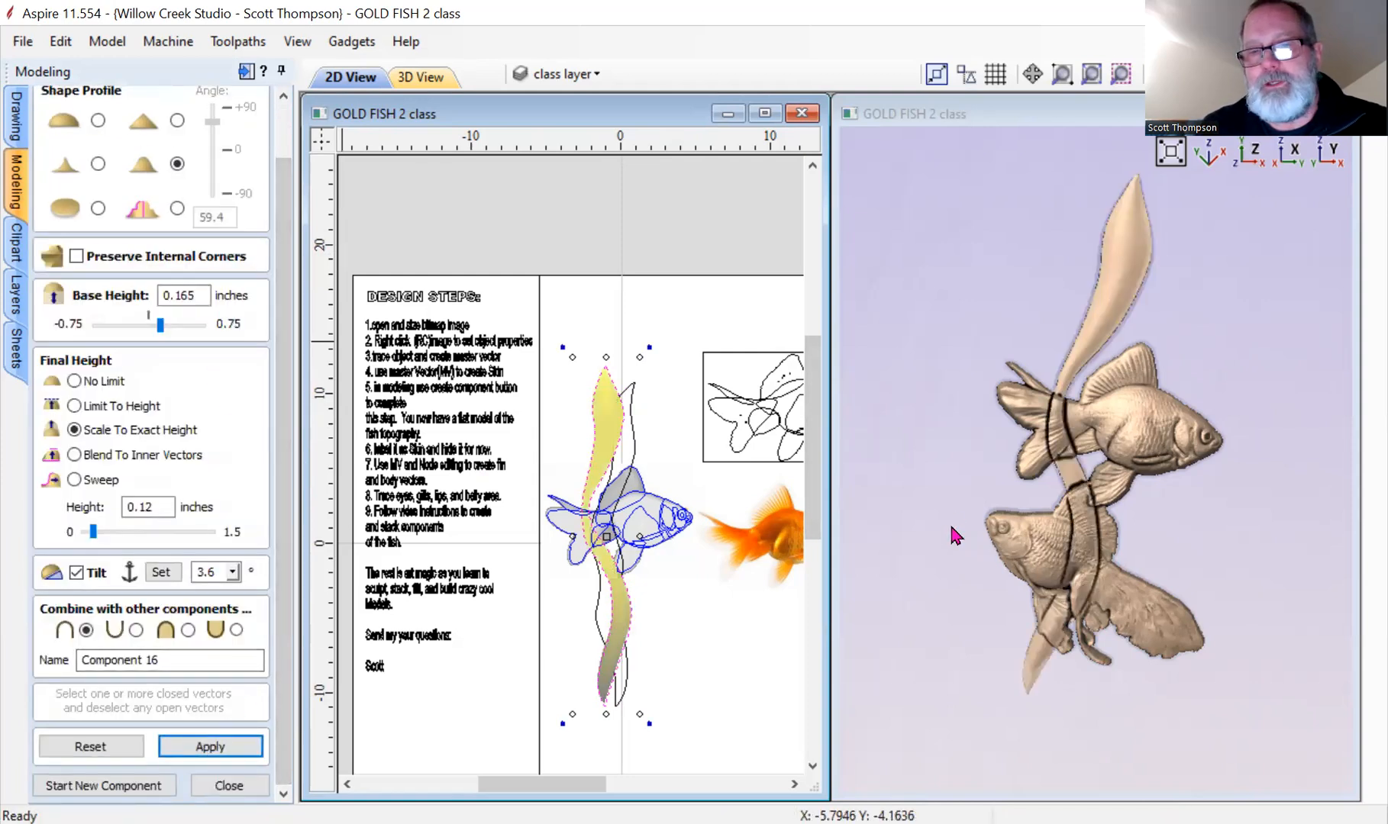
left_click(1142, 491)
left_click_drag(1142, 491, 1069, 503)
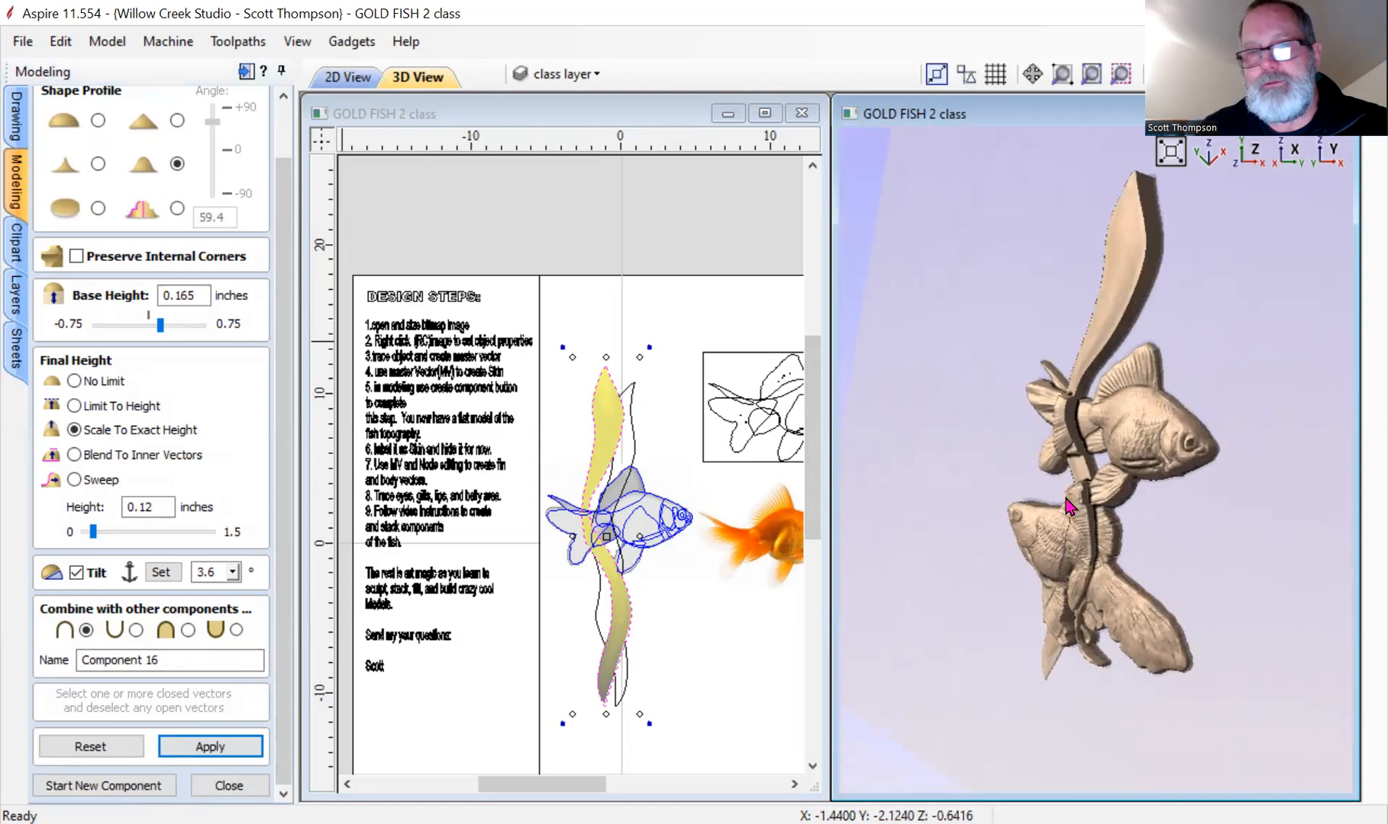
Set the first seaweed blade's base height to 0.045 inches, its tilt to 0.0°, and its combine mode to Merge.
left_click_drag(161, 324, 153, 327)
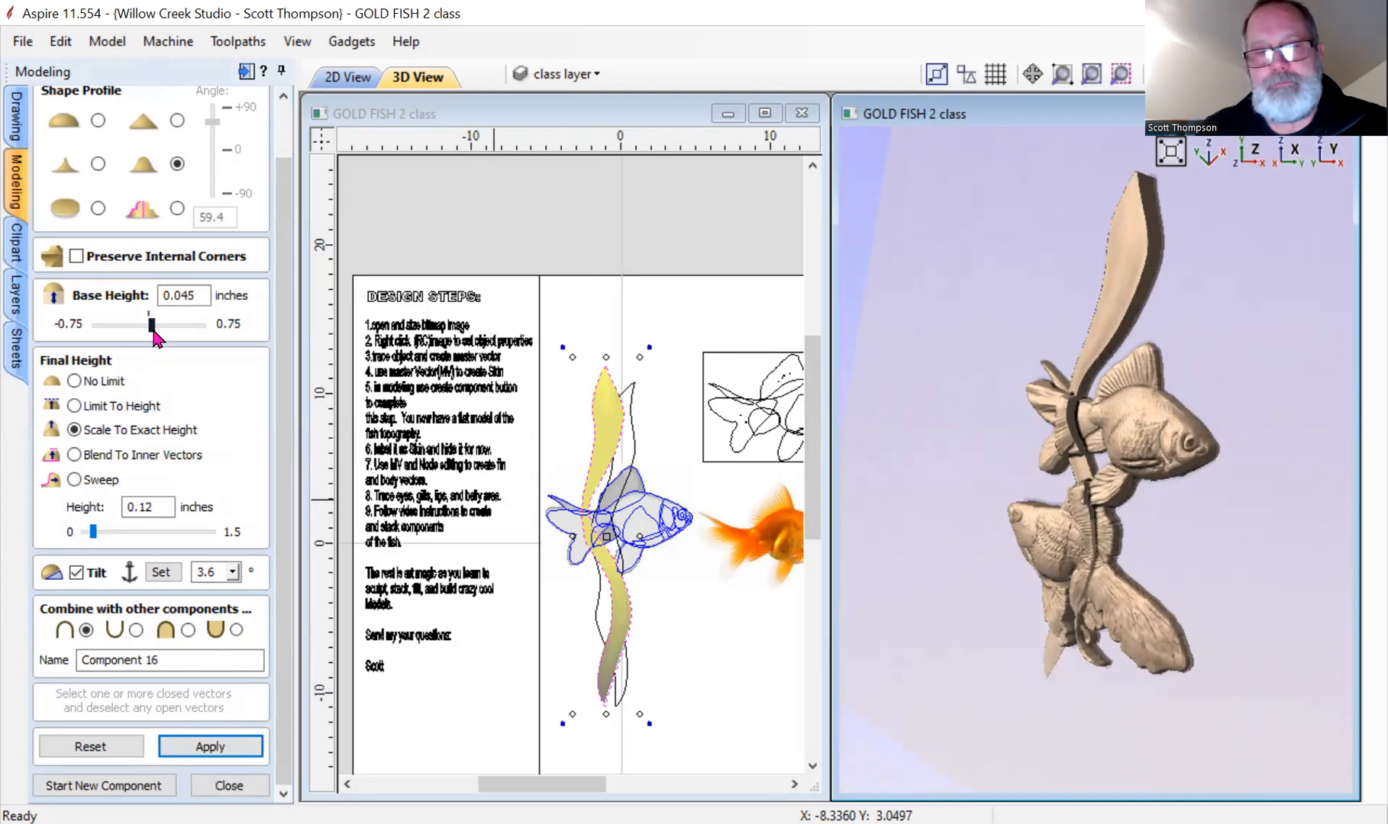
left_click_drag(233, 573, 183, 601)
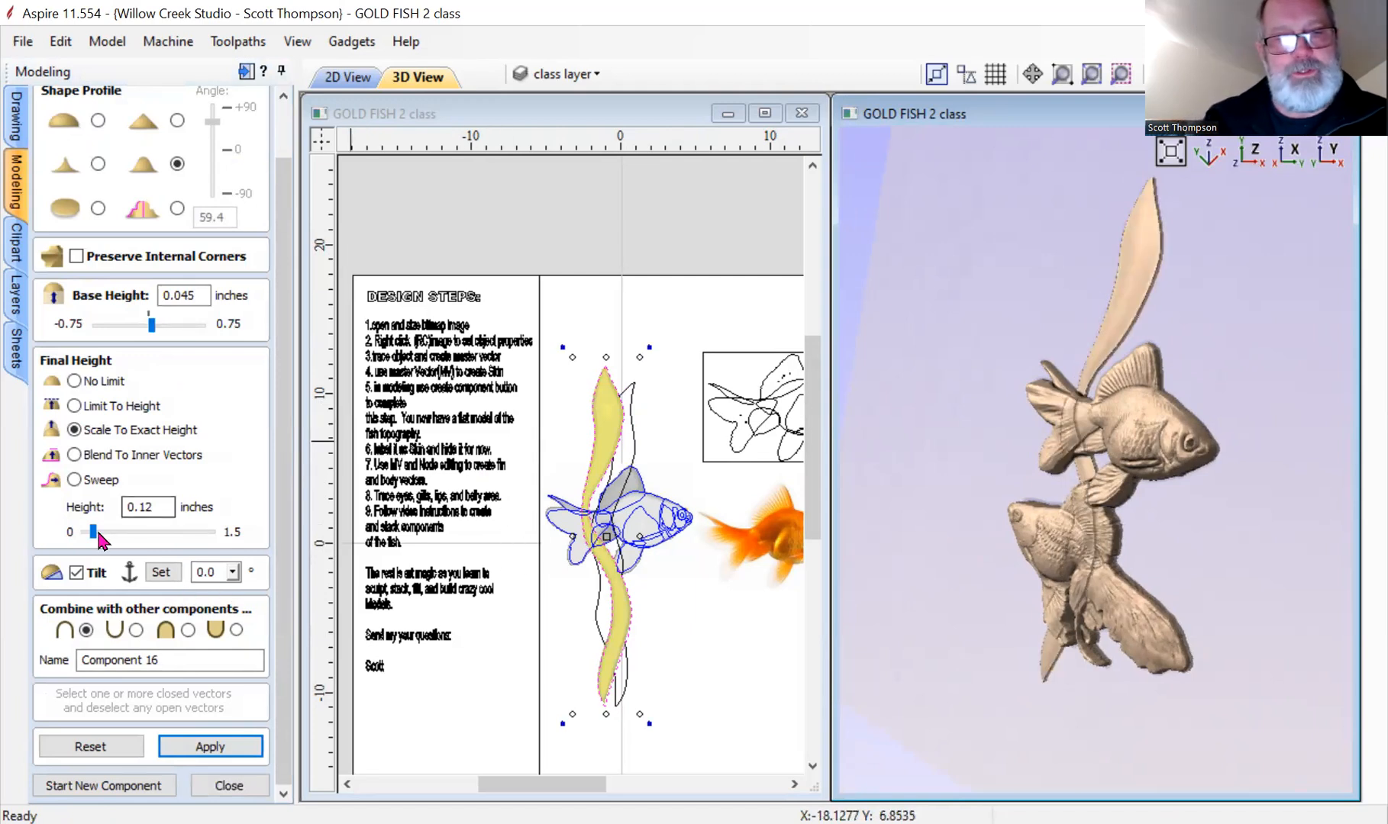
left_click(188, 630)
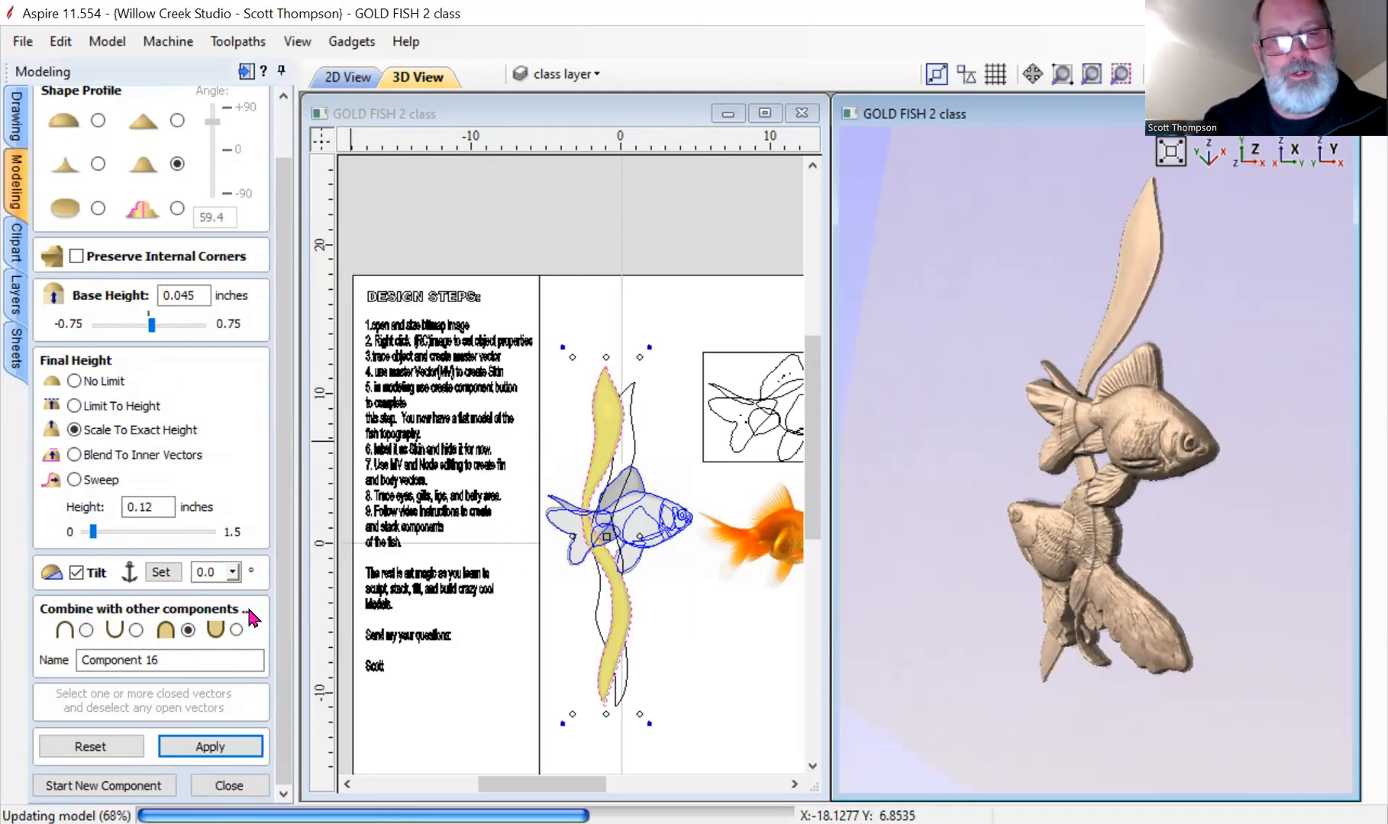
left_click_drag(946, 492, 1189, 490)
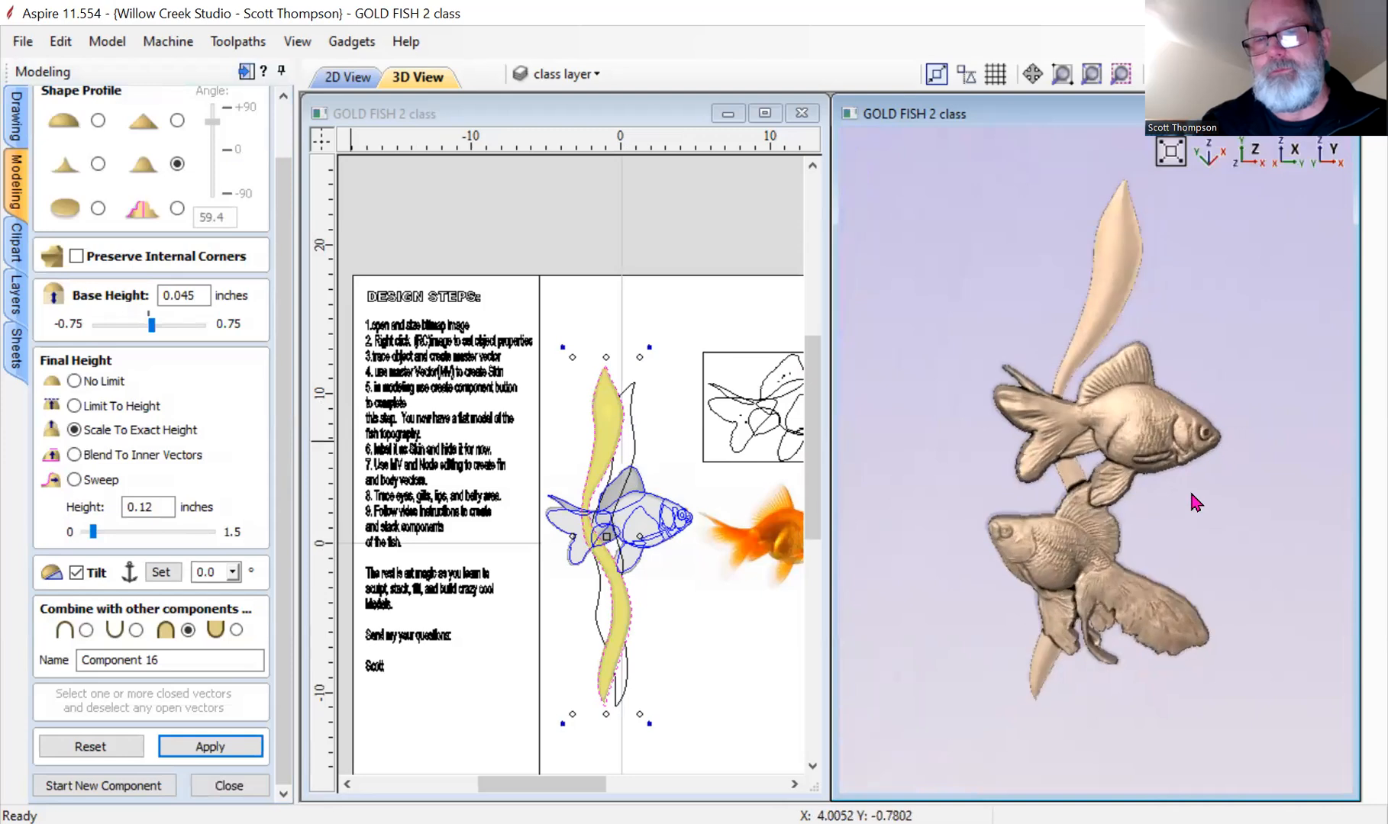
Create a separate merged component from the second seaweed vector with height 0.12 inches and base height 0.24 inches.
left_click(114, 786)
left_click(634, 443)
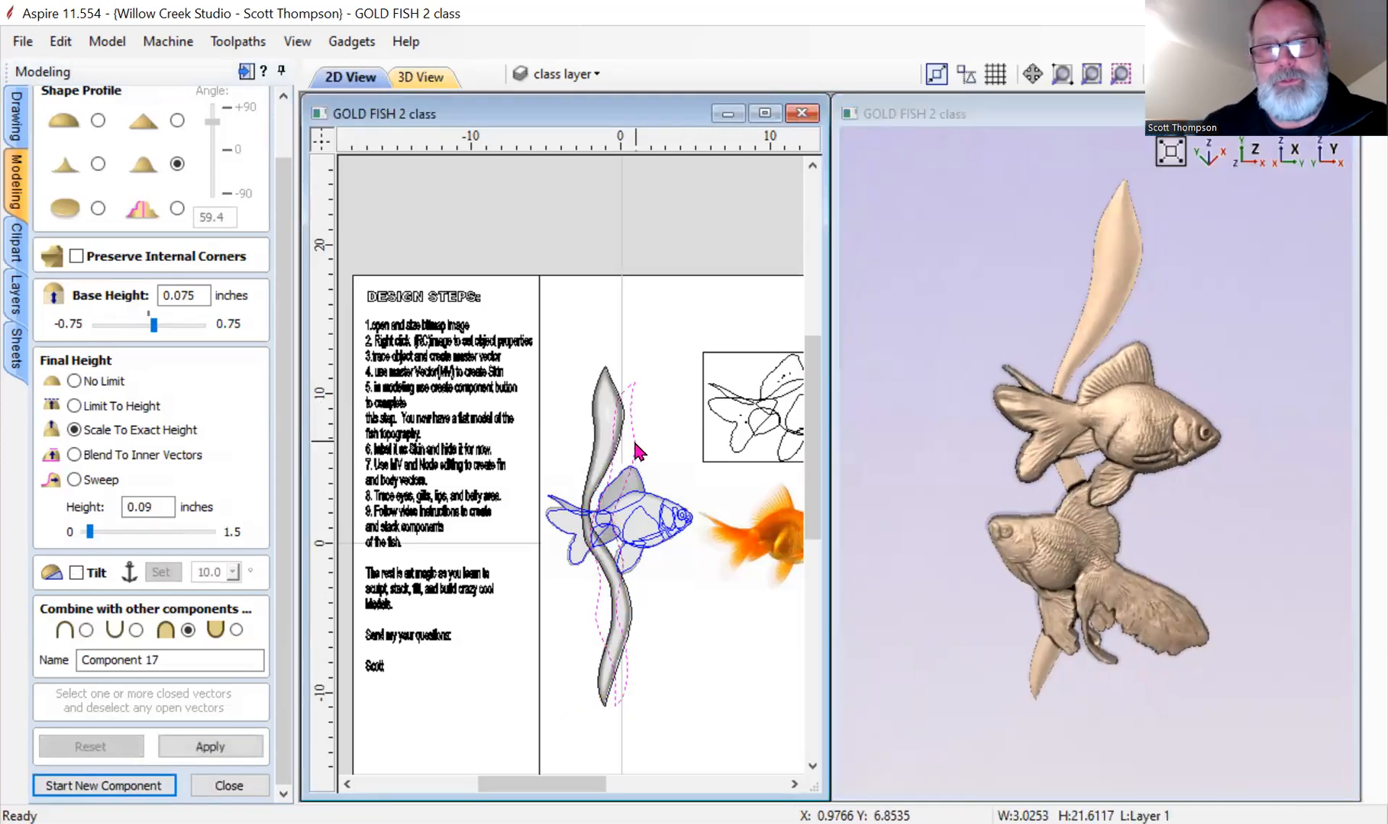
left_click(210, 746)
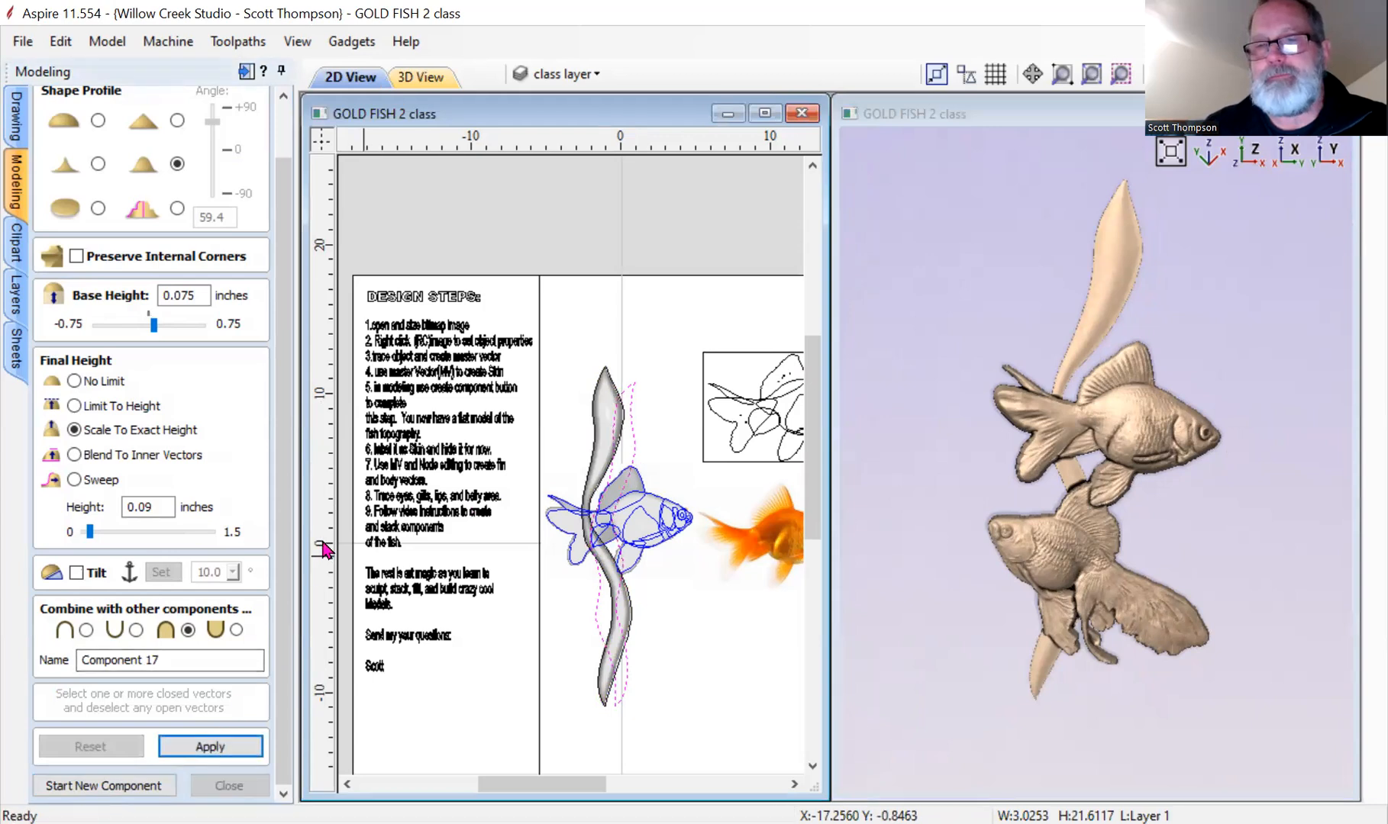
left_click(90, 532)
left_click_drag(157, 321, 166, 326)
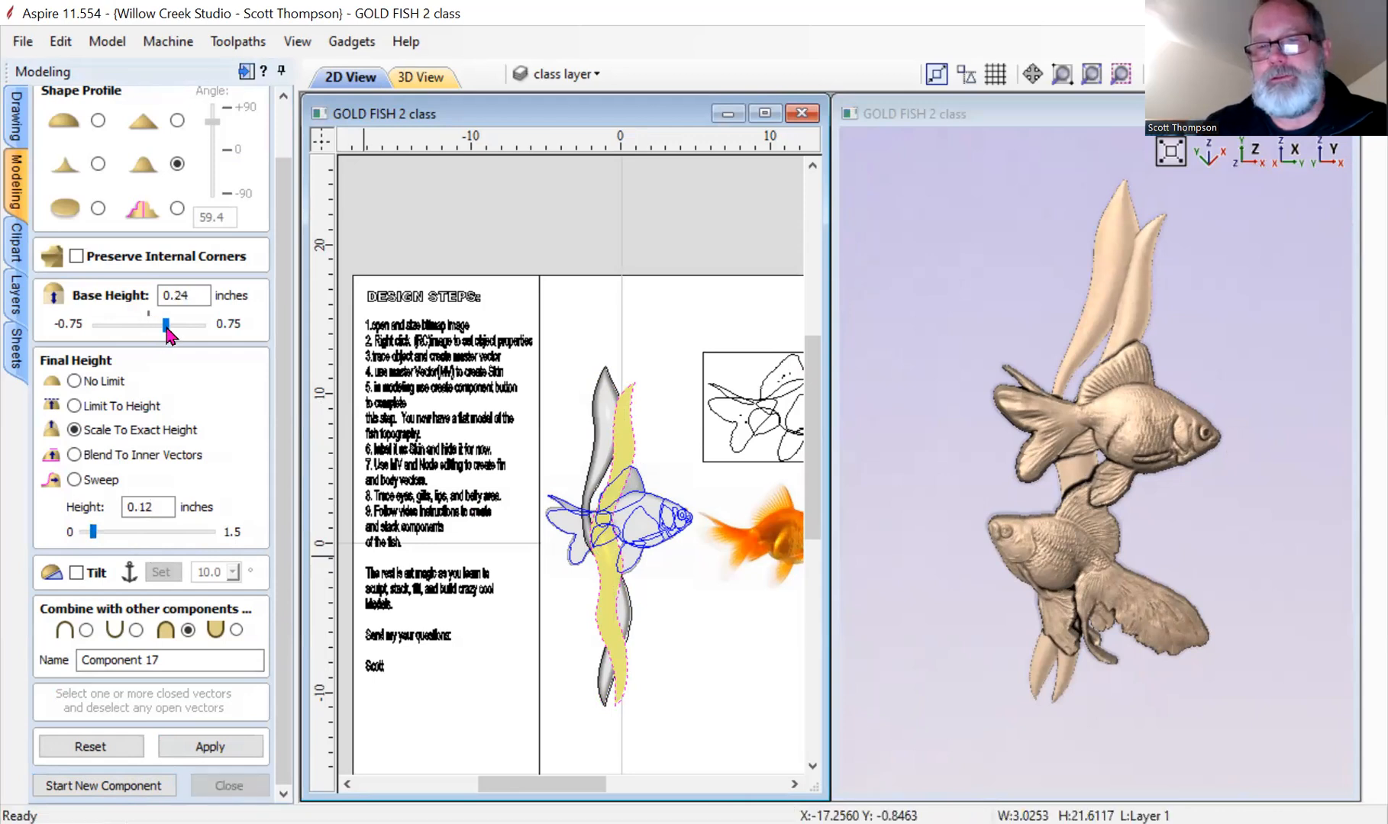
left_click_drag(1164, 390, 1042, 625)
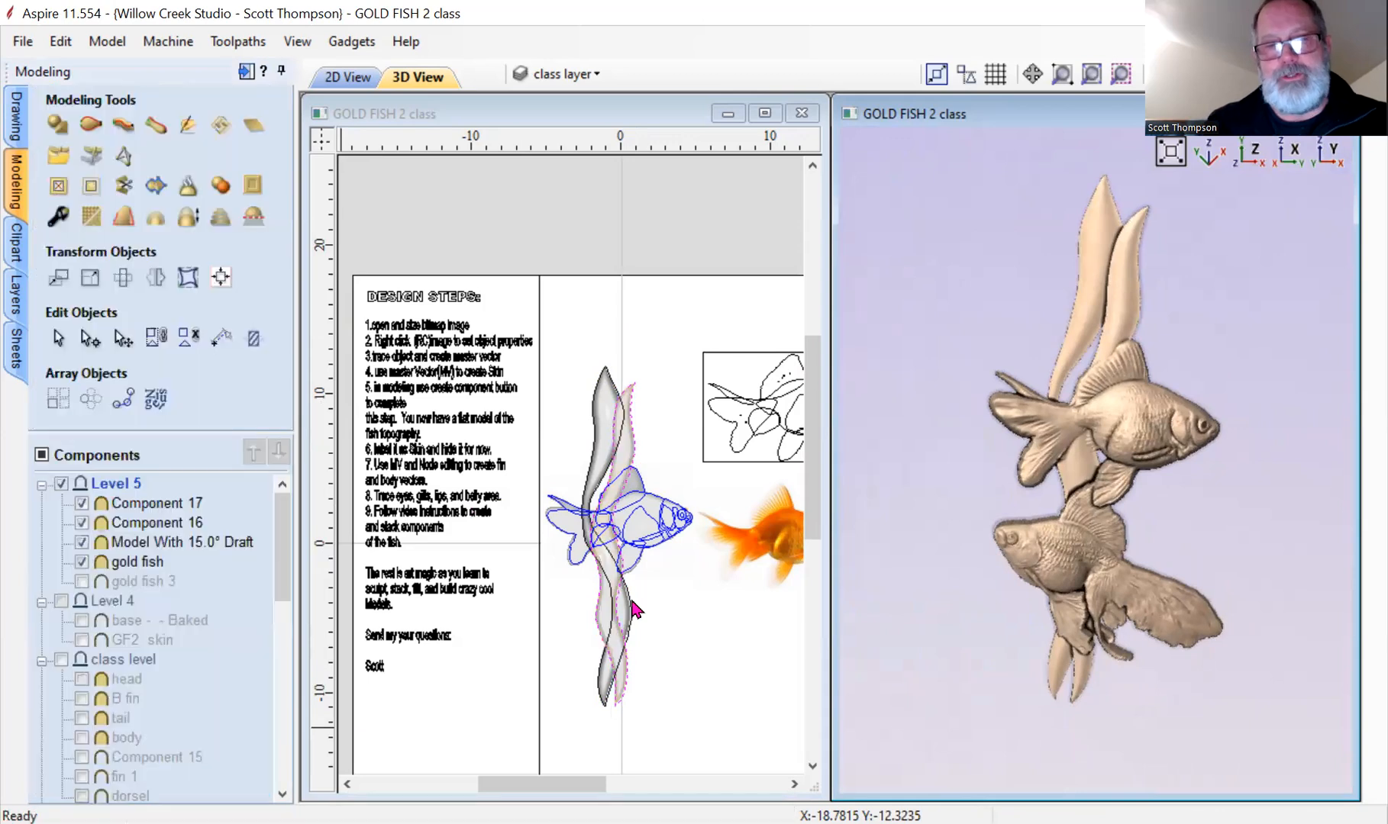
Copy the second seaweed blade component and paste a duplicate of it.
left_click(626, 461)
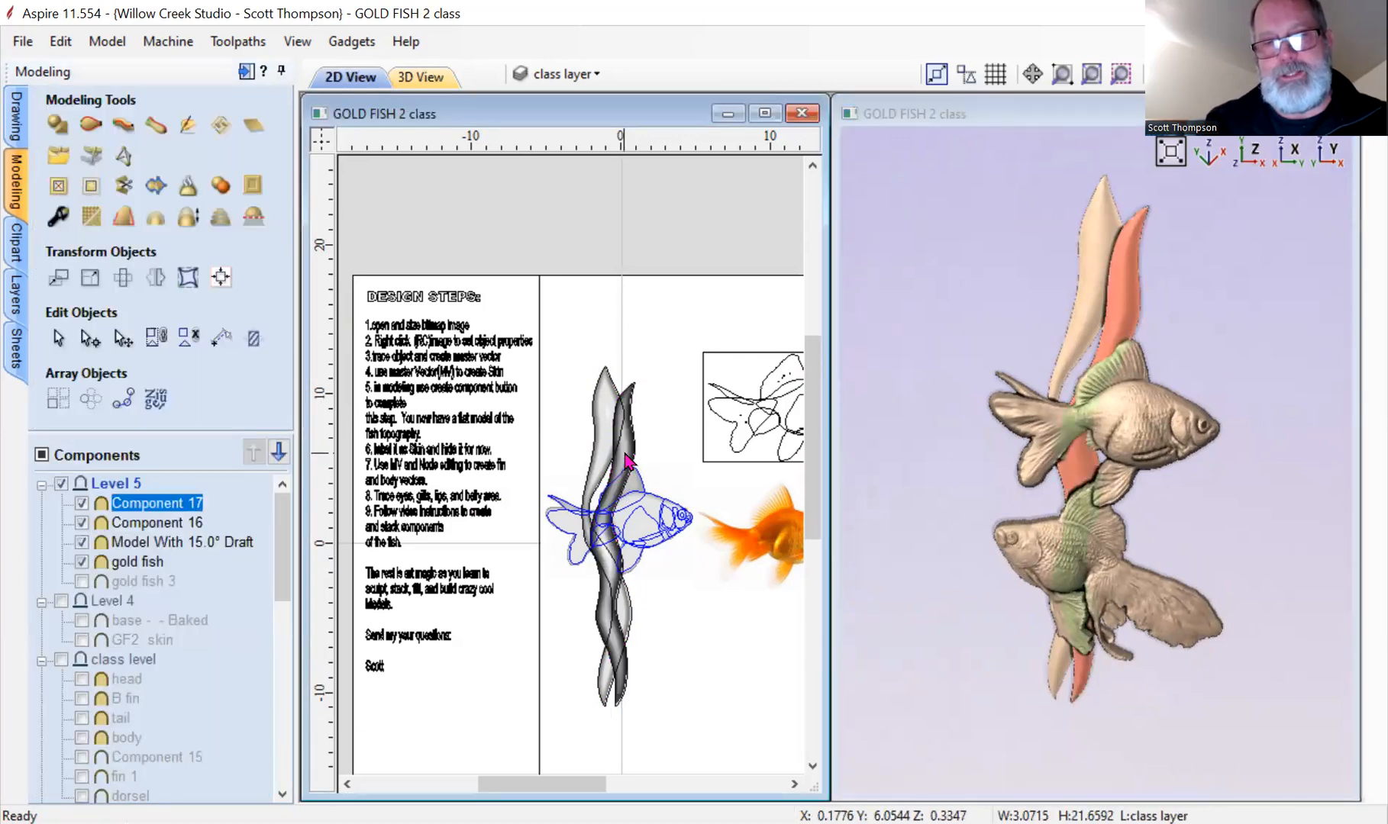
right_click(625, 461)
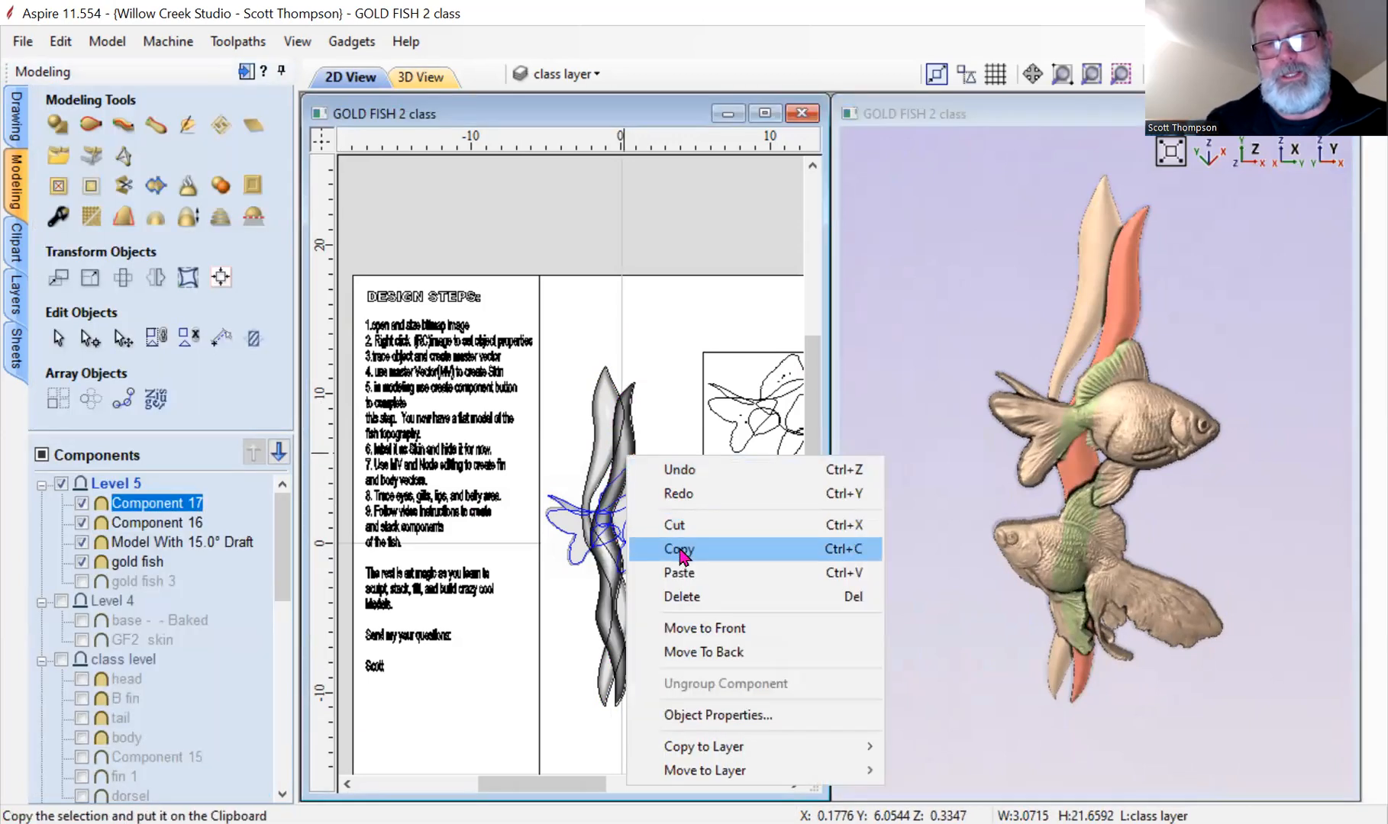
left_click(679, 549)
right_click(647, 452)
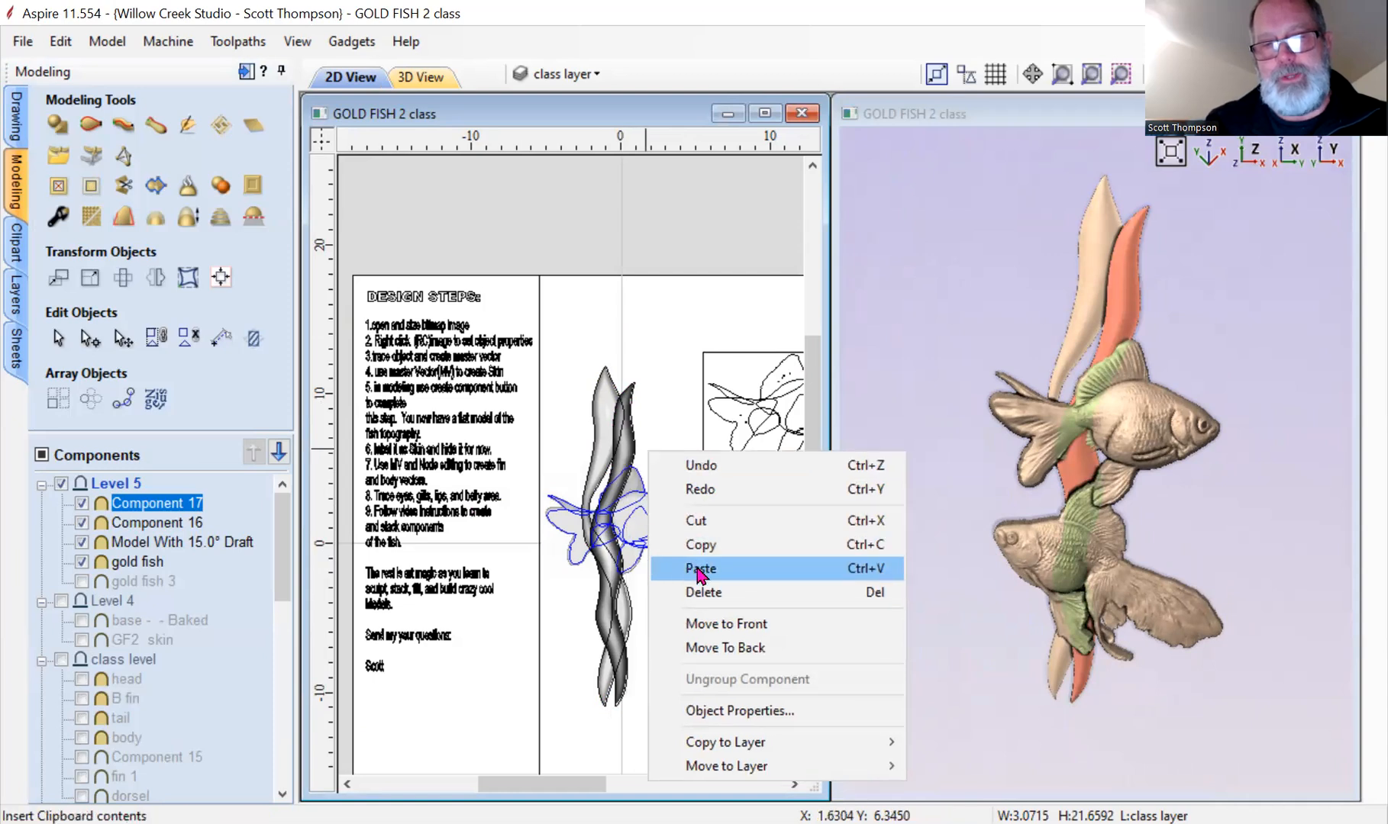
left_click(700, 571)
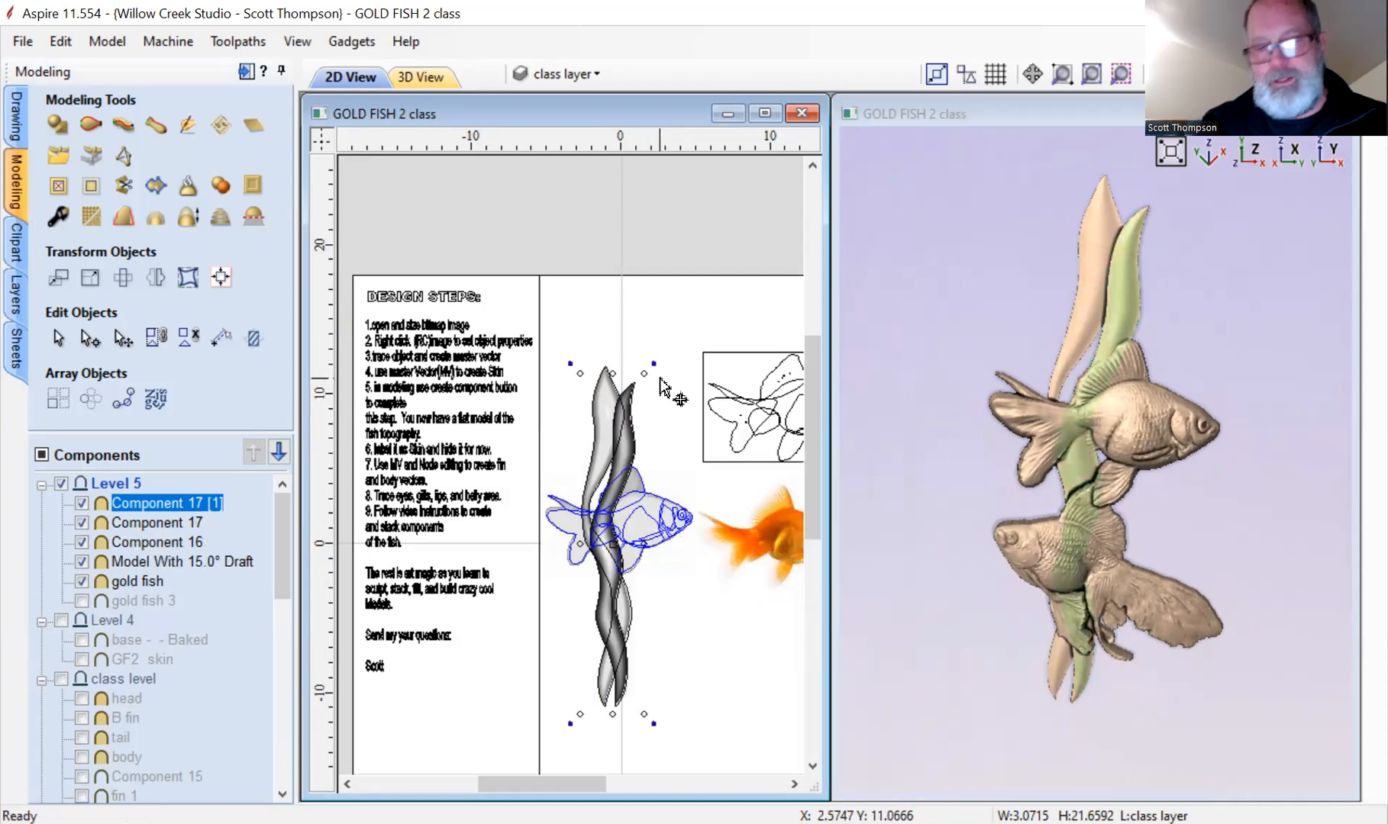
Turn the duplicated seaweed blade upside down, angle it slightly, and place it beside the other blades across the upper goldfish's tail.
key("4")
key("4")
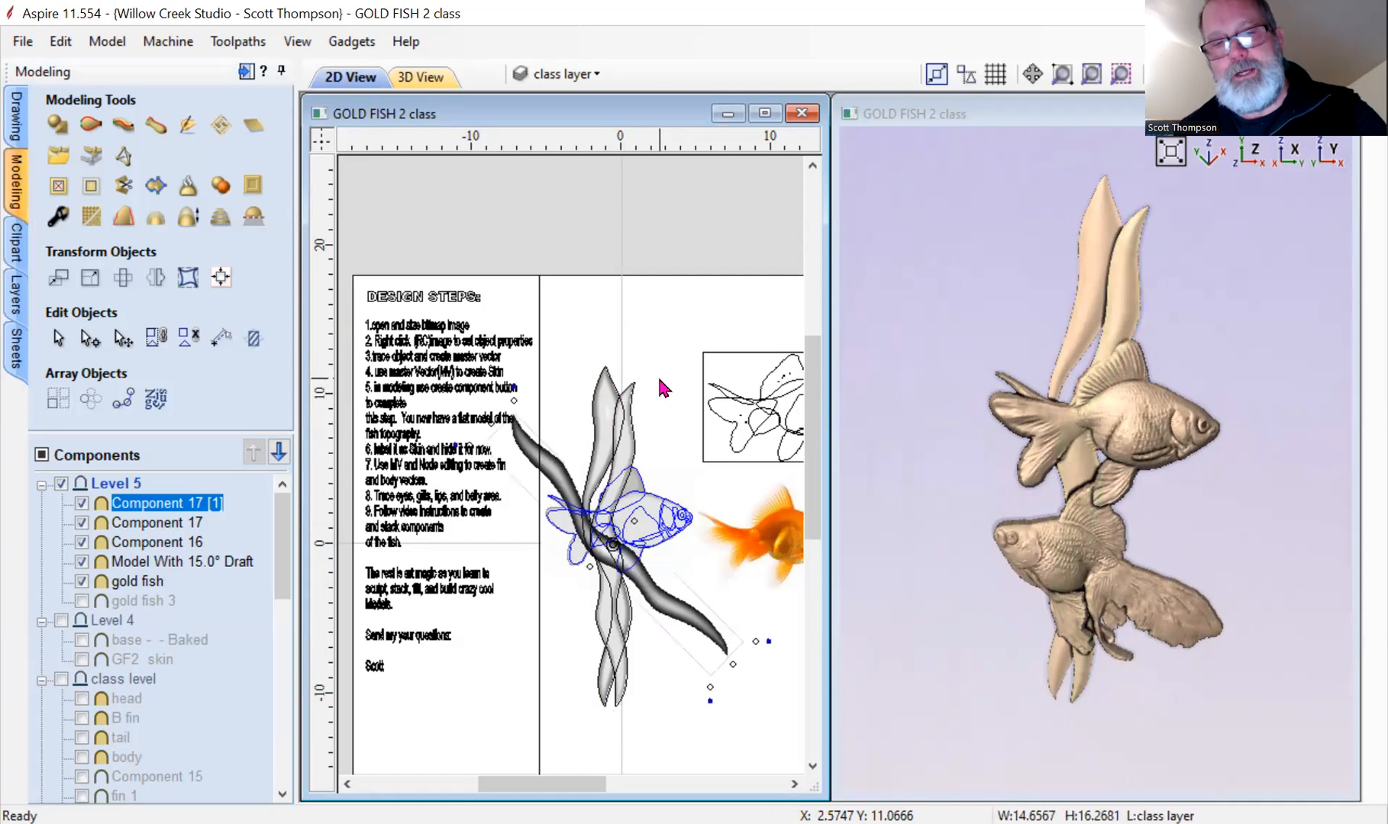
key("4")
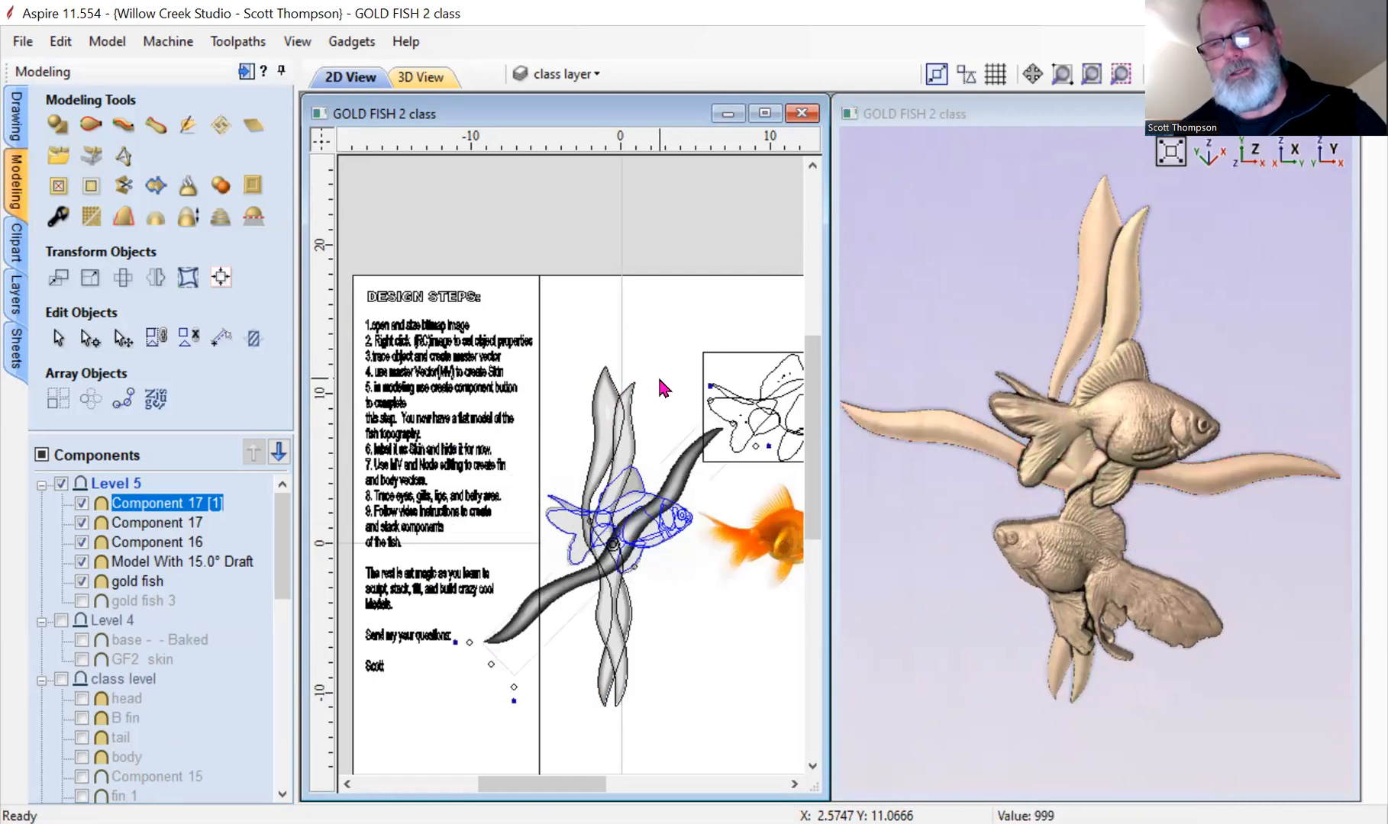
key("4")
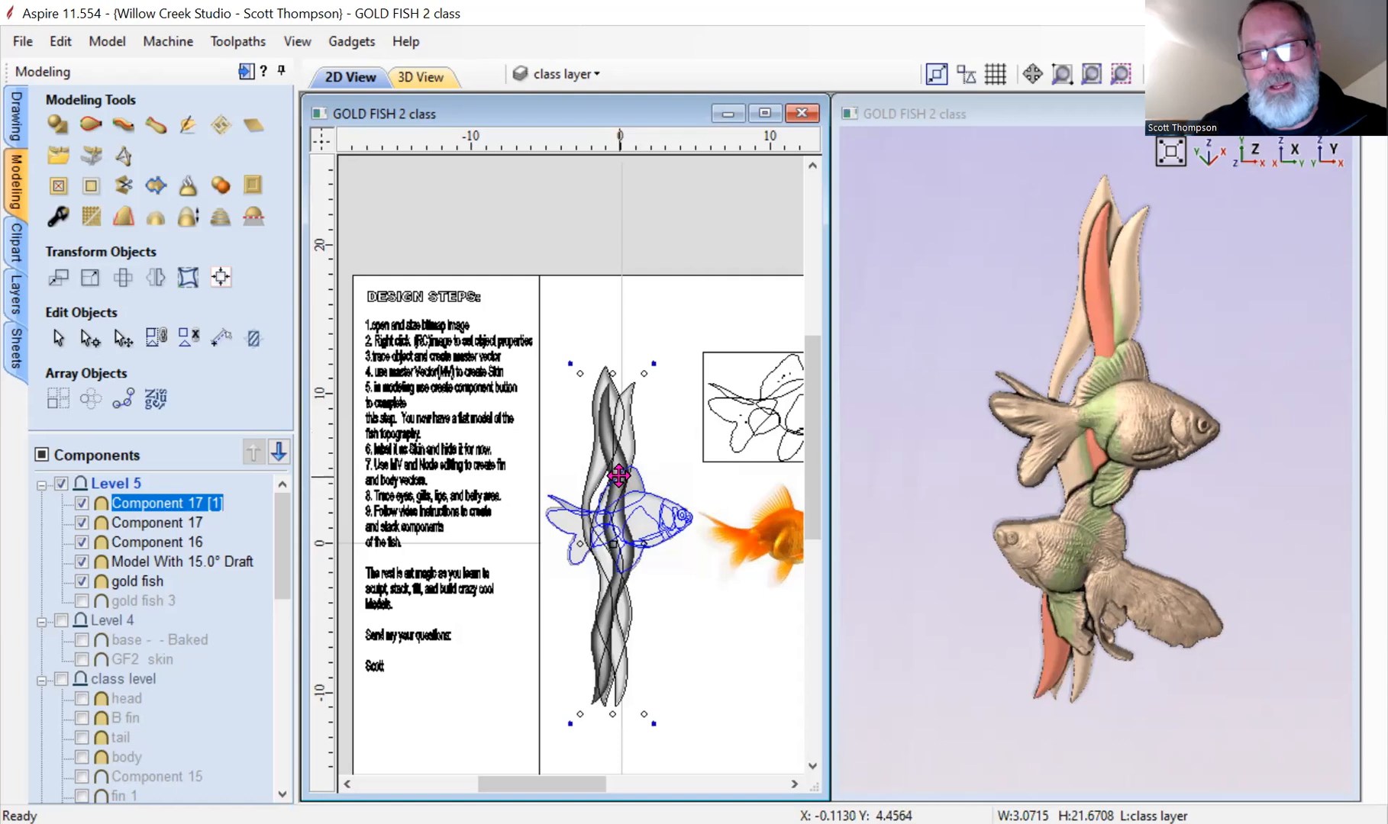
left_click_drag(595, 486, 566, 482)
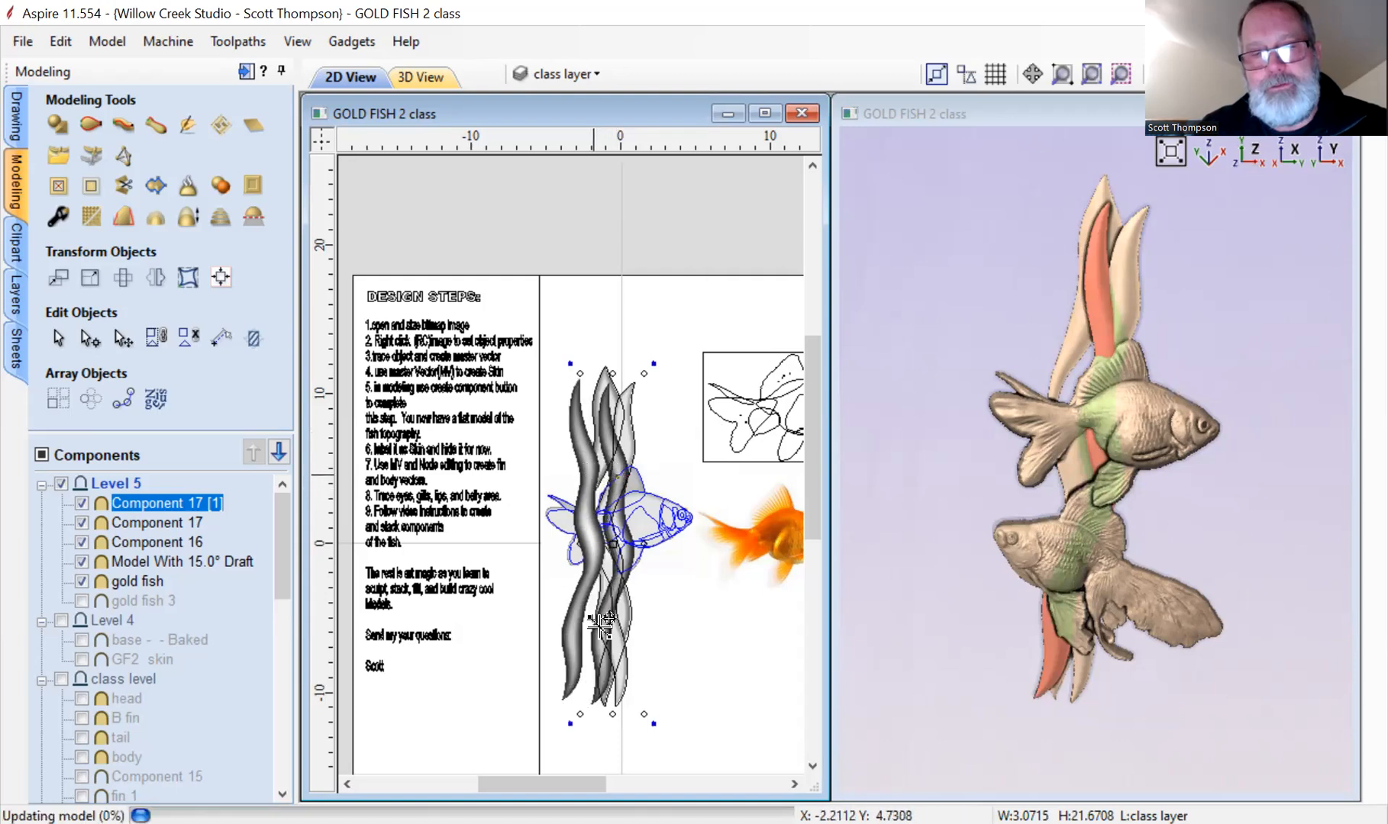
left_click(615, 729)
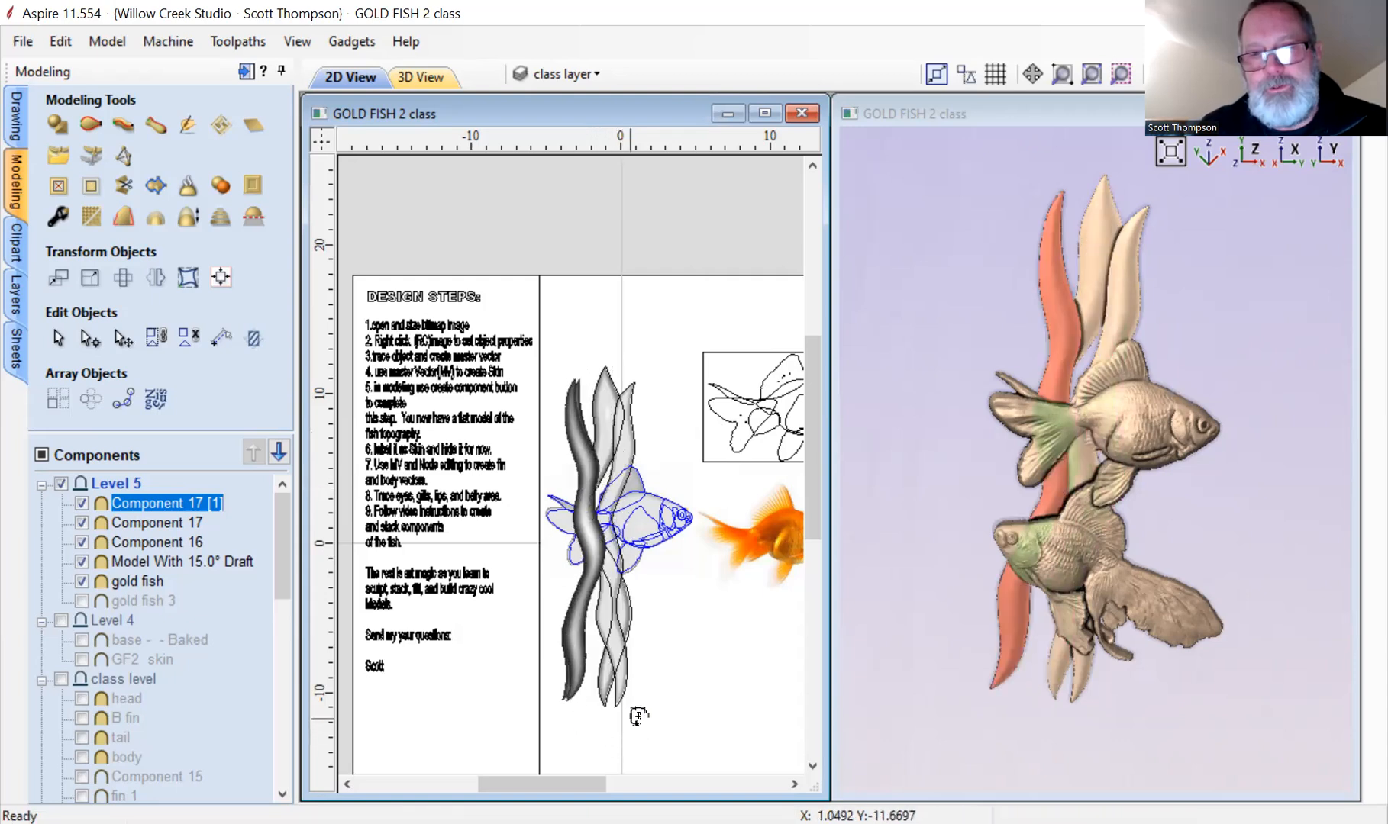
left_click(600, 570)
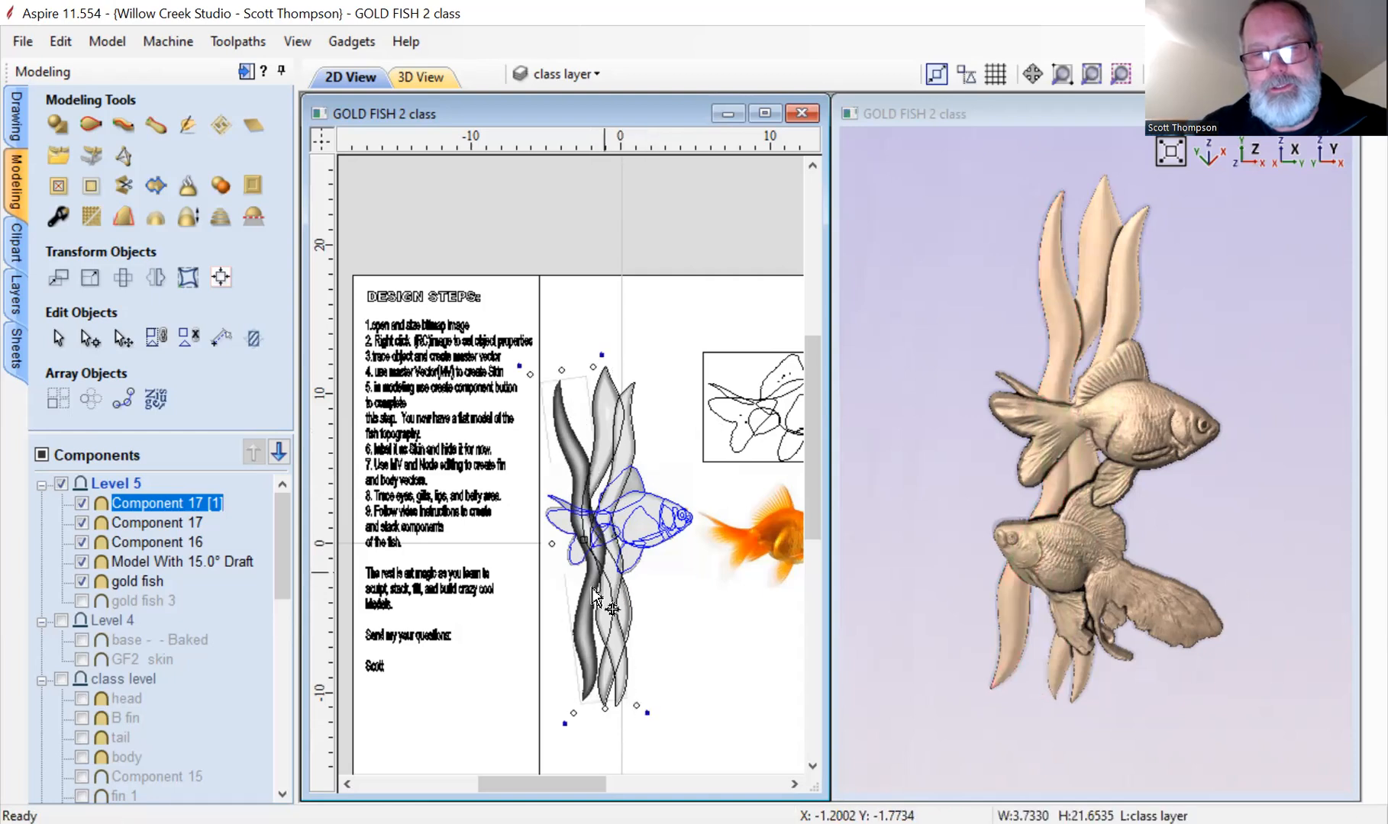
left_click_drag(601, 605, 610, 611)
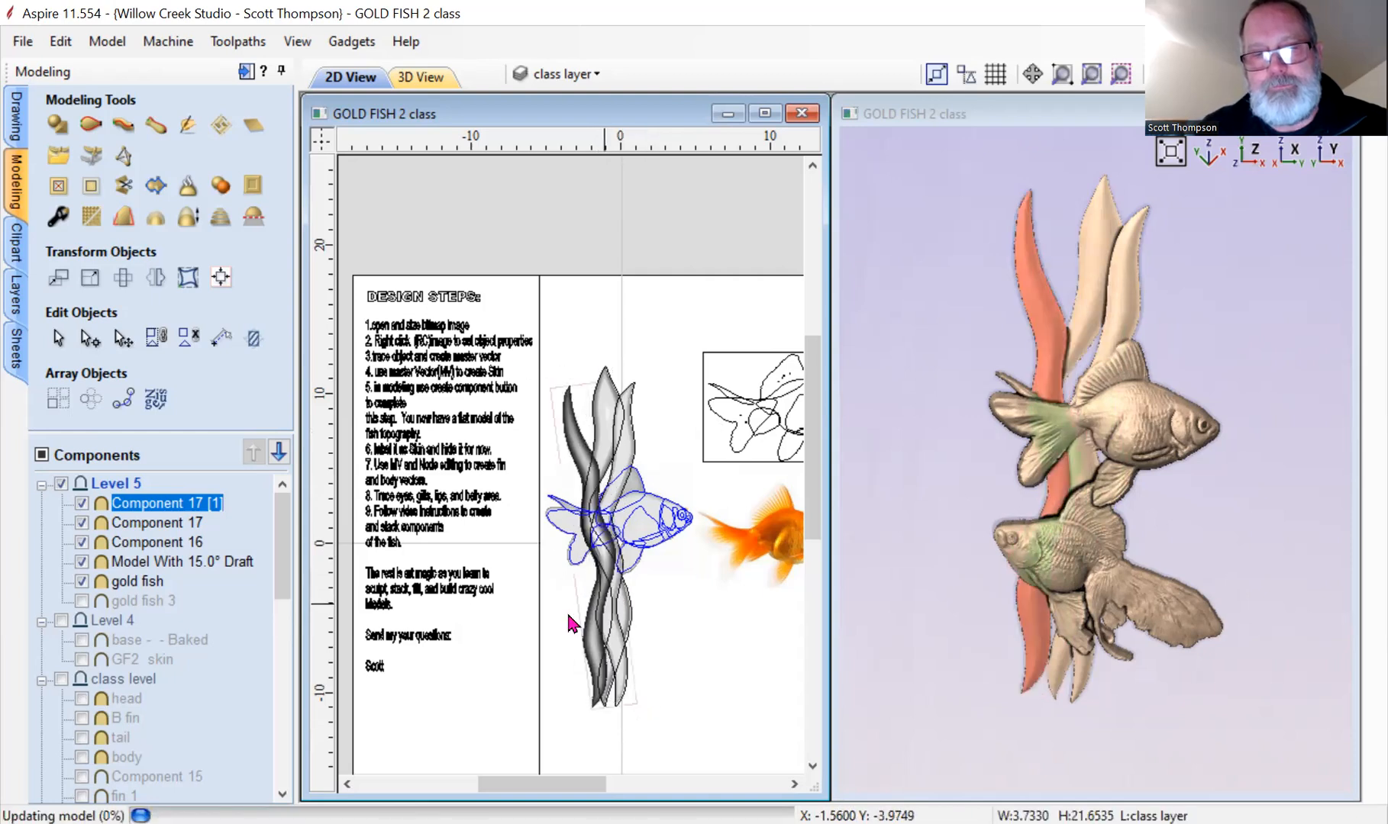
Widen and lengthen the duplicated seaweed blade to an overall size of about 4.2 by 23.2 inches.
scroll(599, 576, "up", 4)
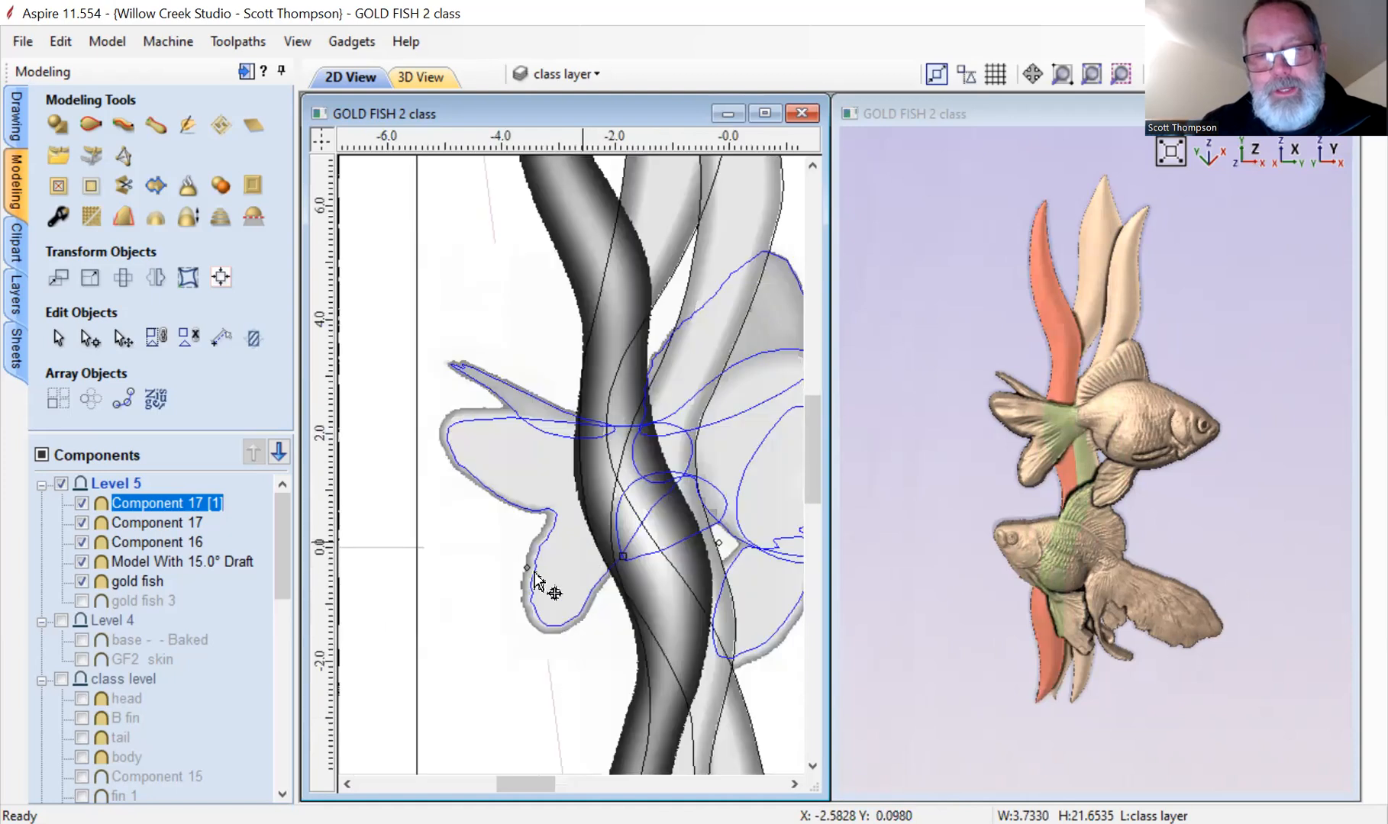
left_click_drag(473, 577, 461, 577)
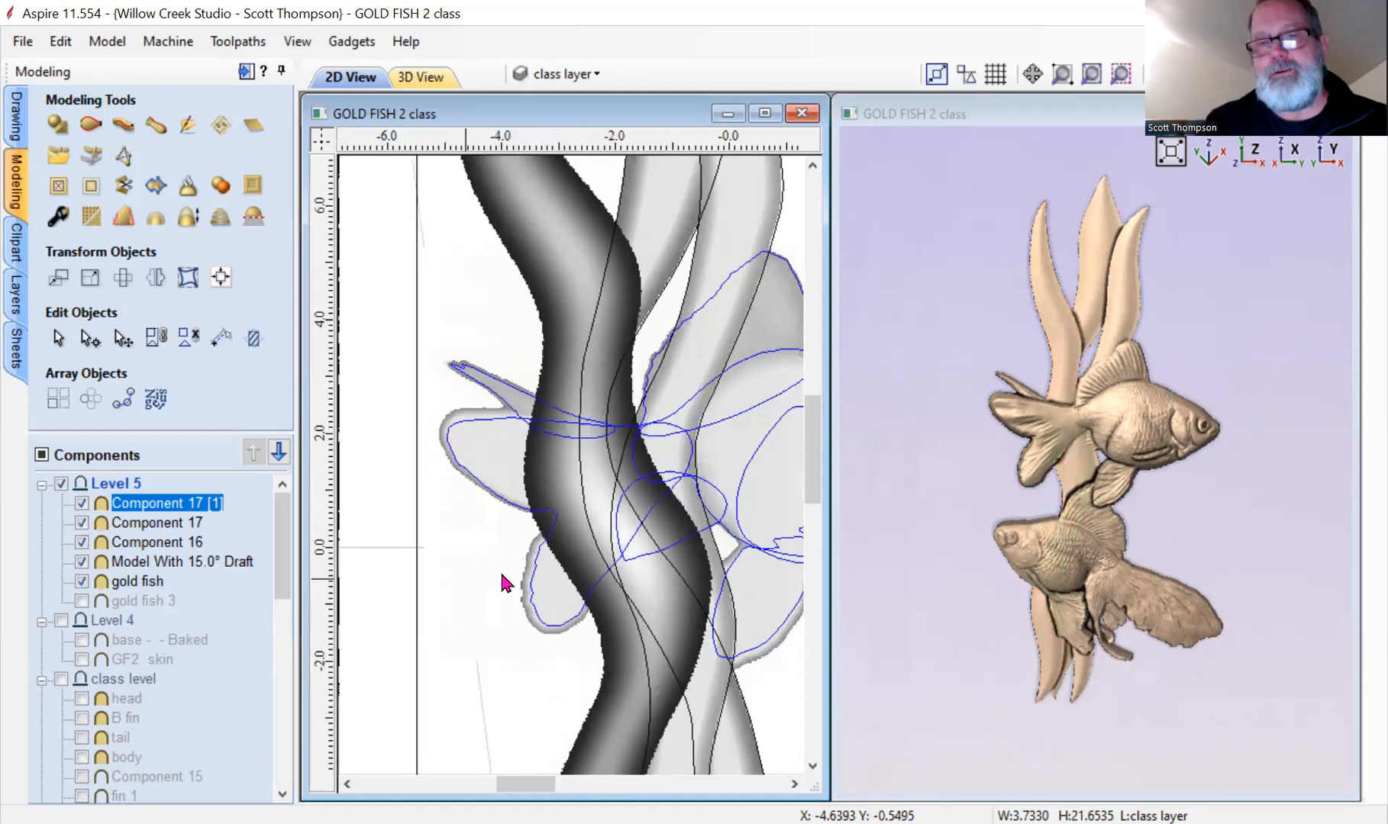
scroll(504, 584, "down", 4)
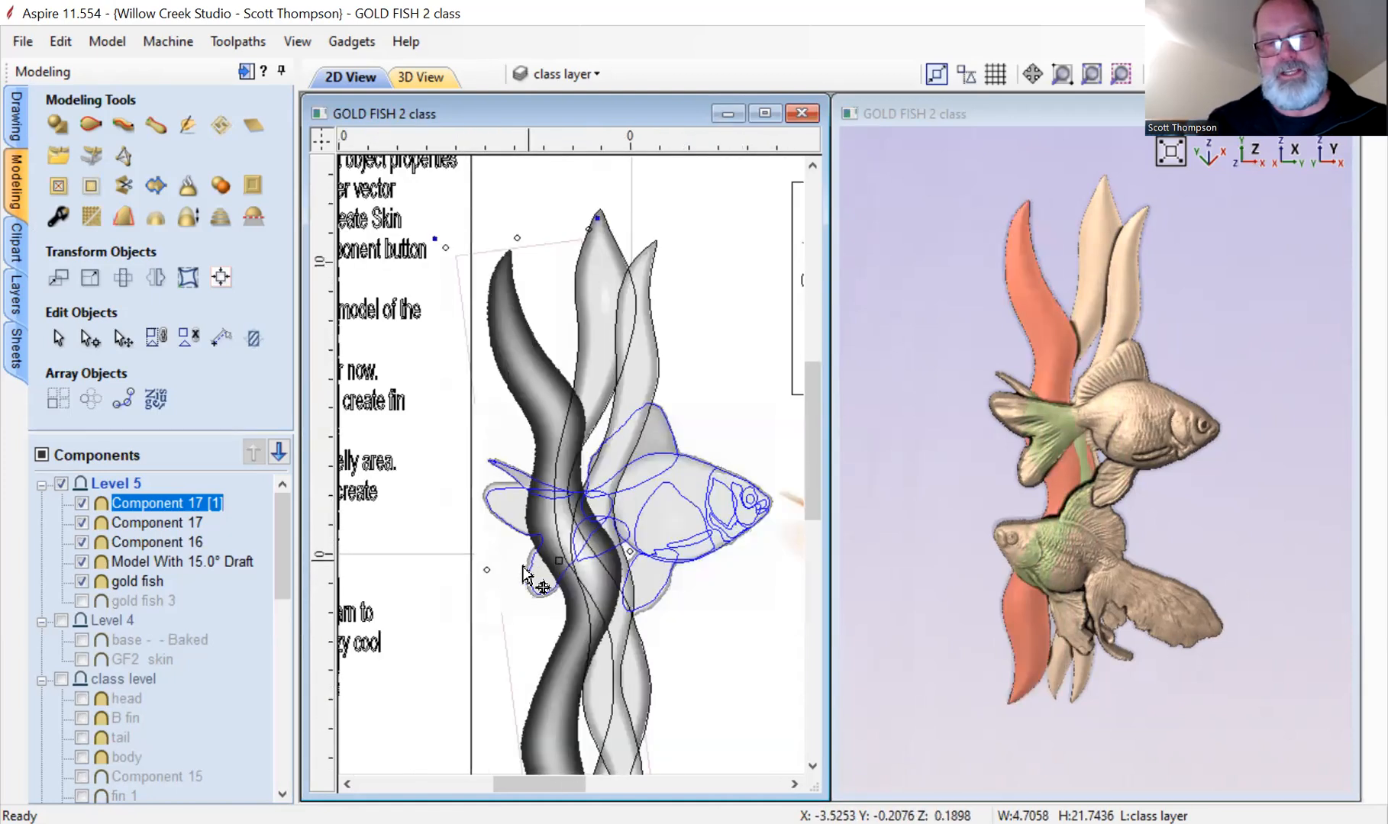
left_click_drag(486, 567, 518, 573)
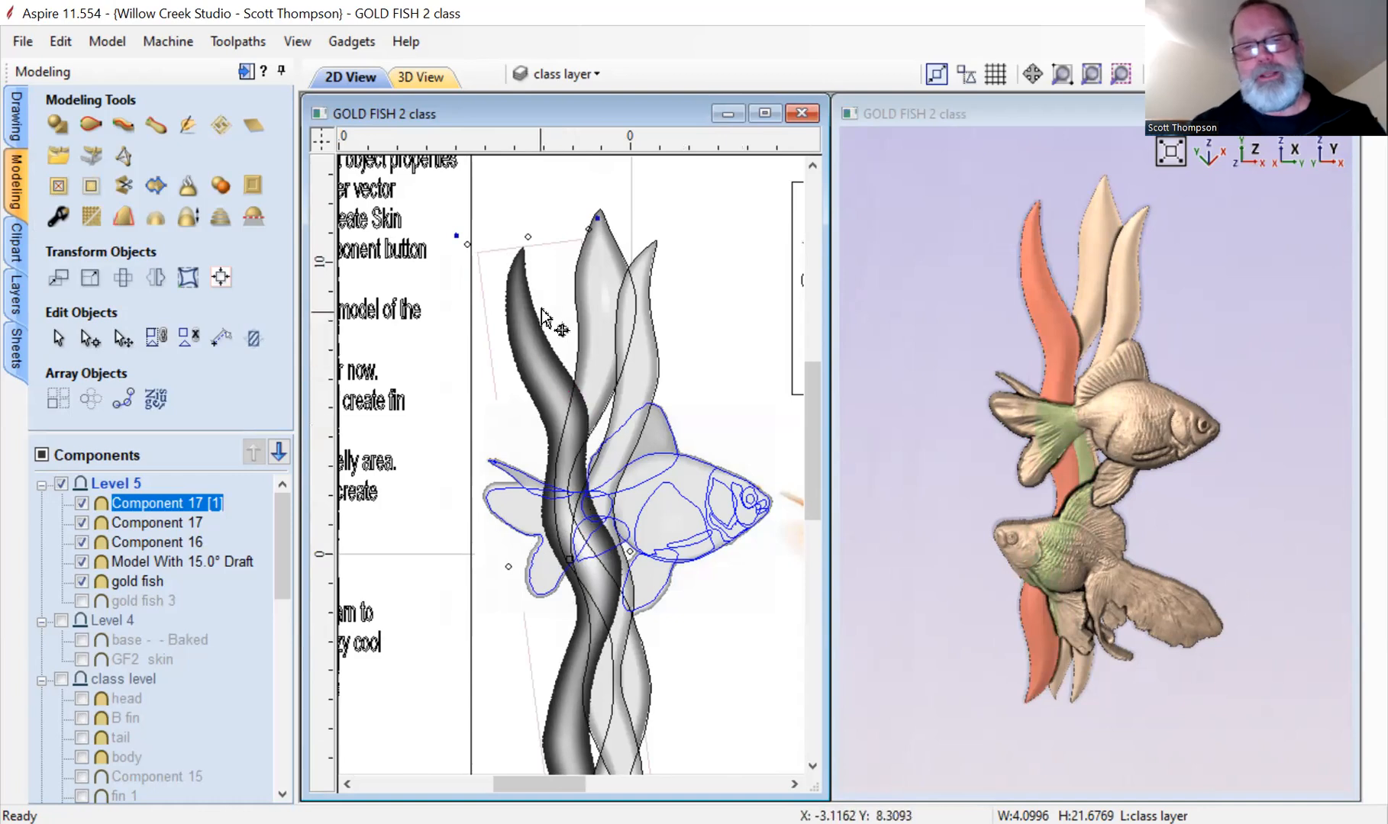
left_click_drag(529, 239, 523, 195)
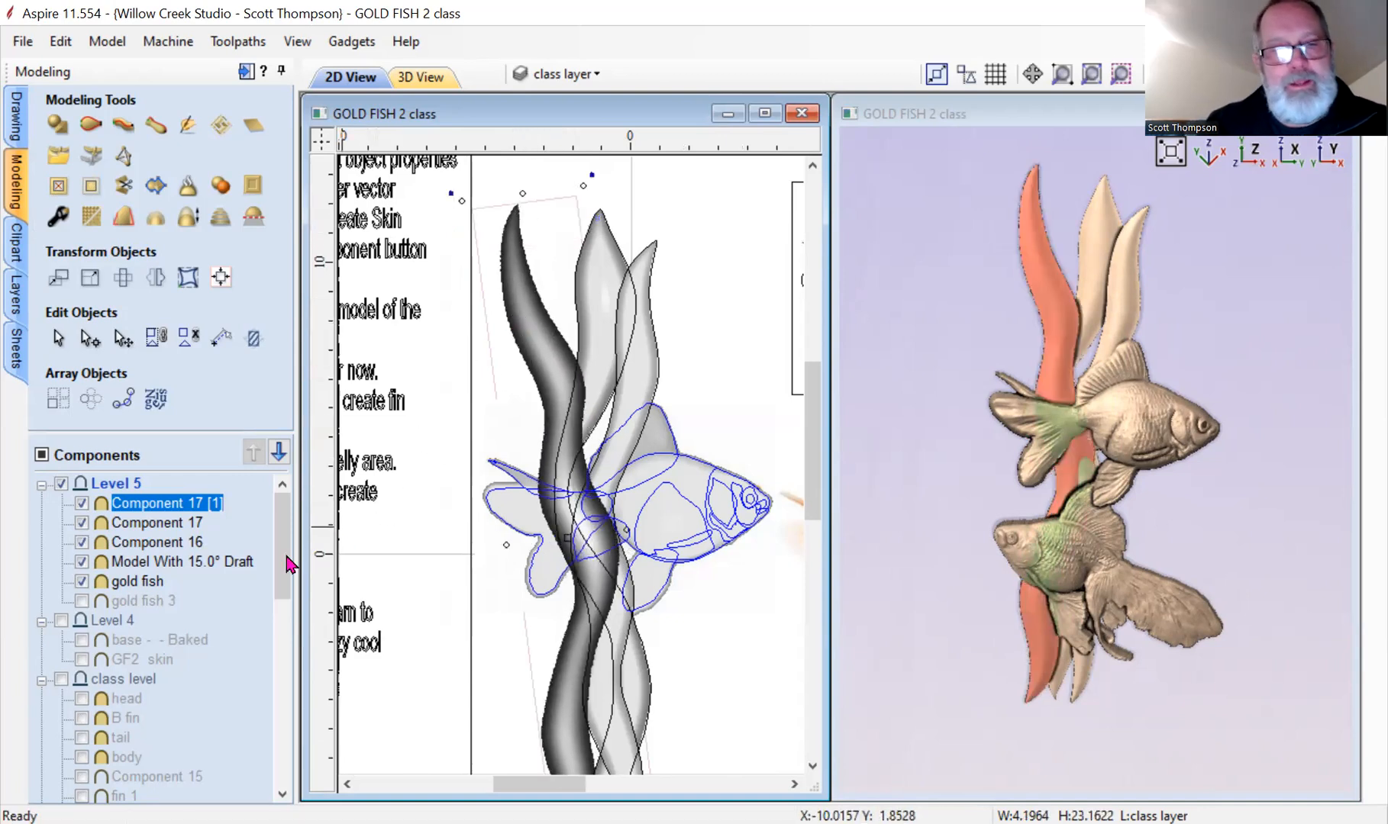
Tilt the duplicated seaweed blade by 2.4°, anchored at its lower end and directed toward its upper tip.
double_click(156, 504)
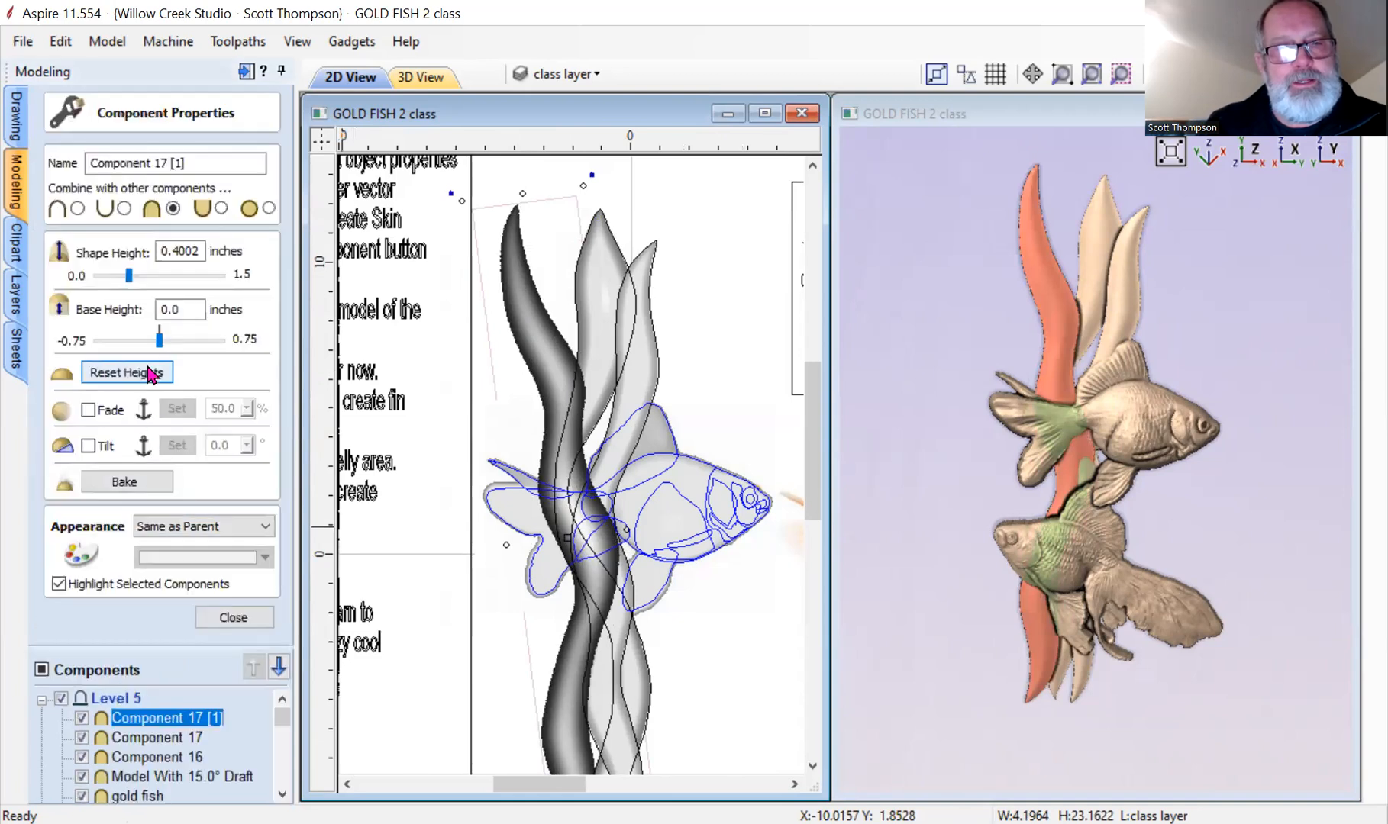
left_click(88, 445)
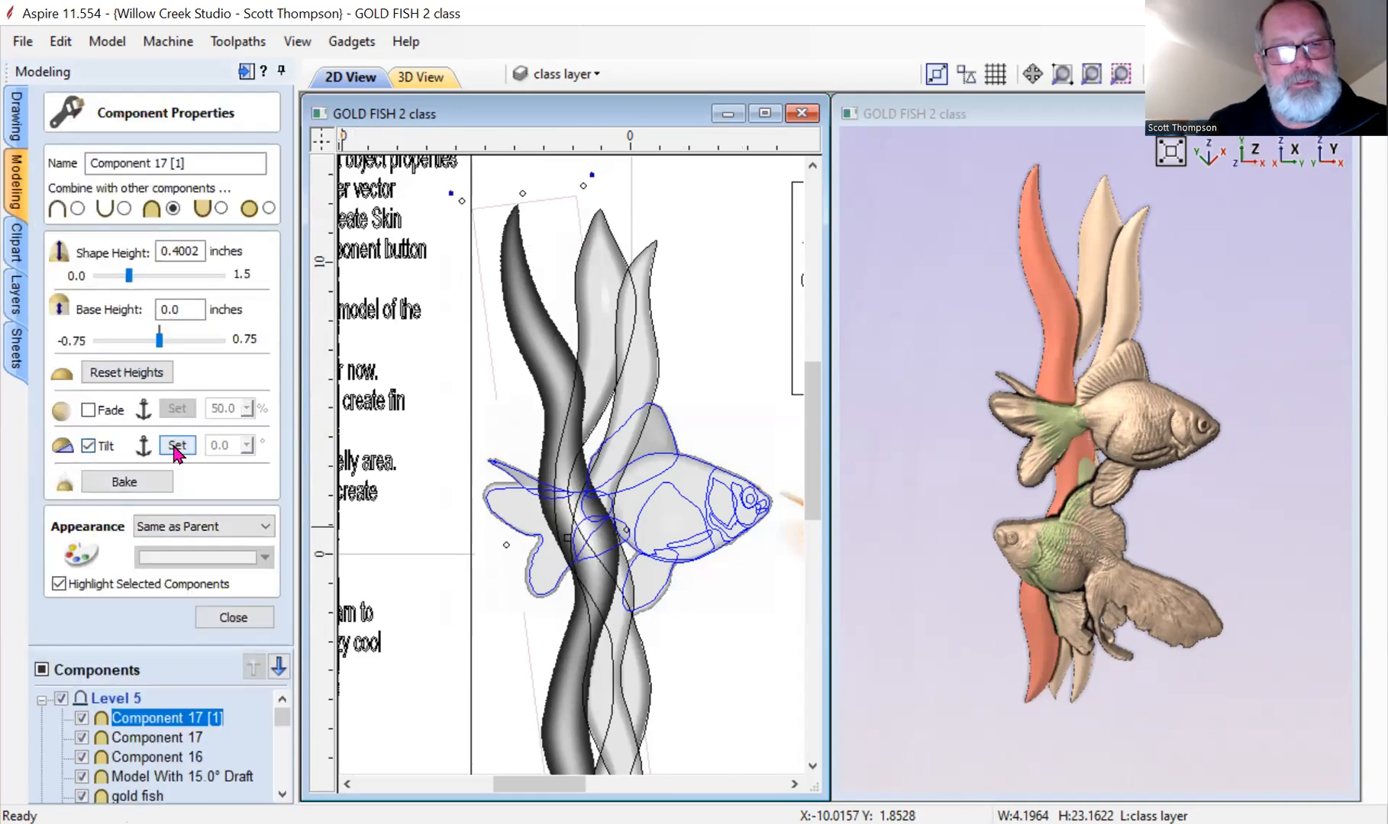
left_click(177, 445)
scroll(548, 400, "down", 2)
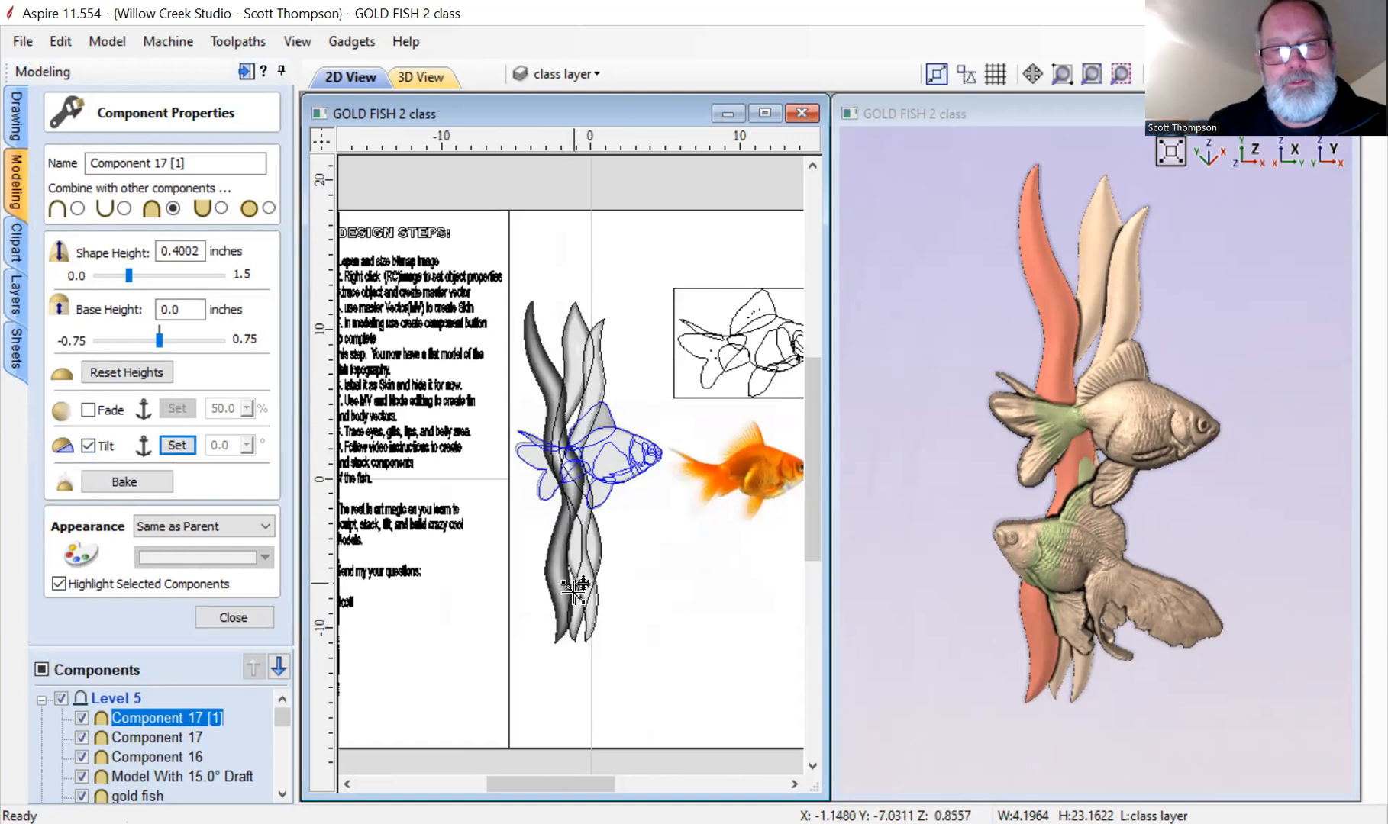
left_click(528, 299)
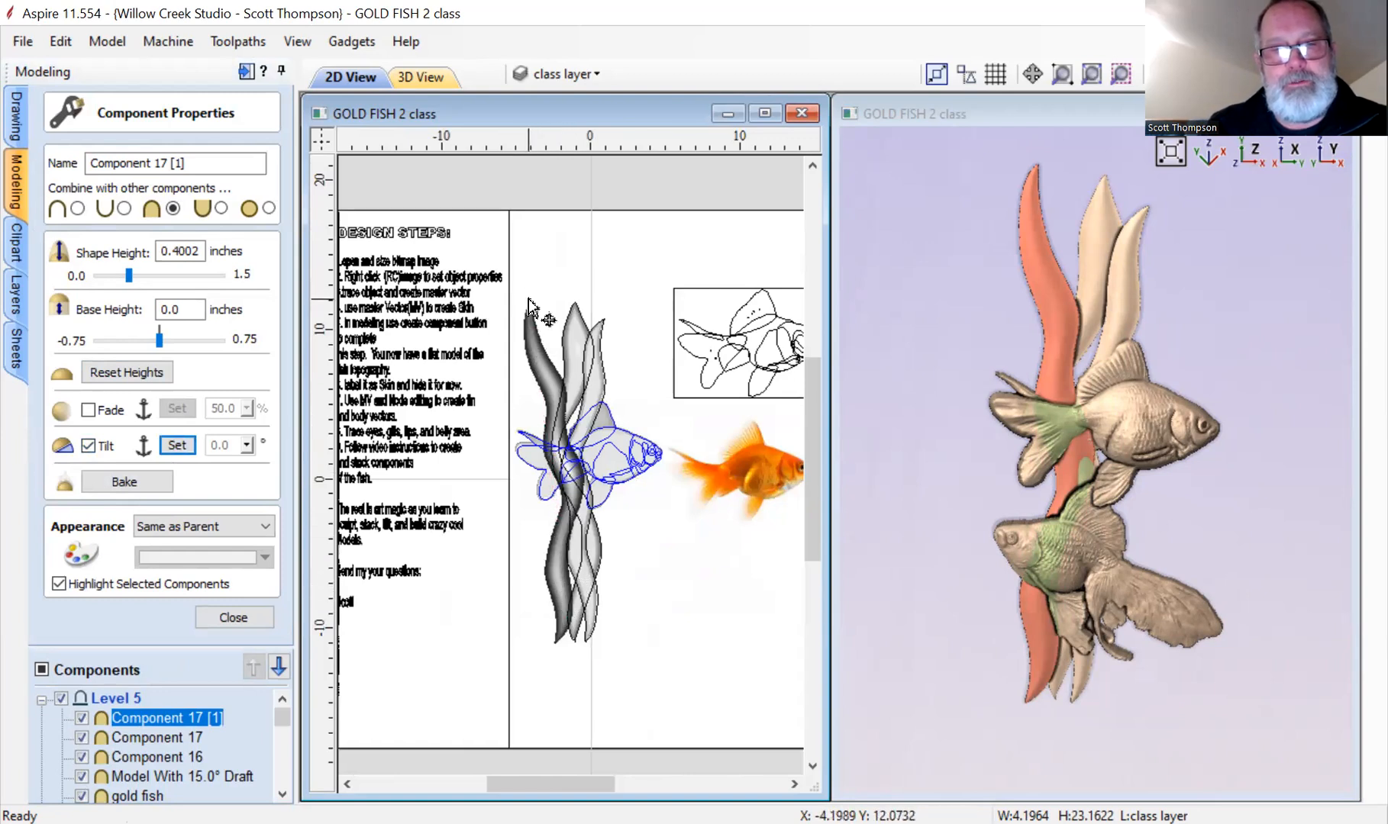
left_click(249, 446)
left_click_drag(252, 452, 272, 479)
left_click(1002, 341)
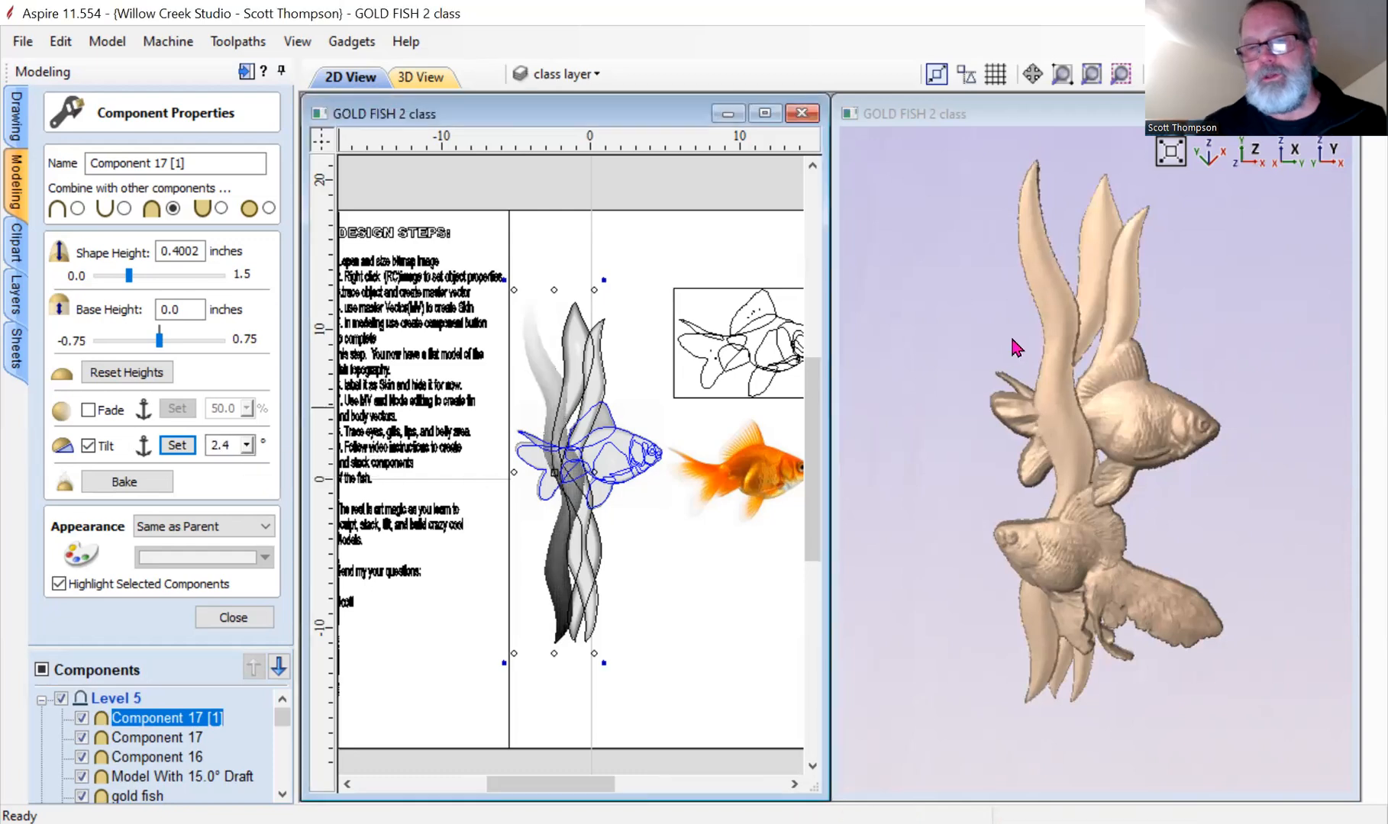
left_click(257, 620)
Enable a fade on the duplicated seaweed blade, running from where it crosses the goldfish's tail to its upper tip.
left_click_drag(1231, 452, 1031, 481)
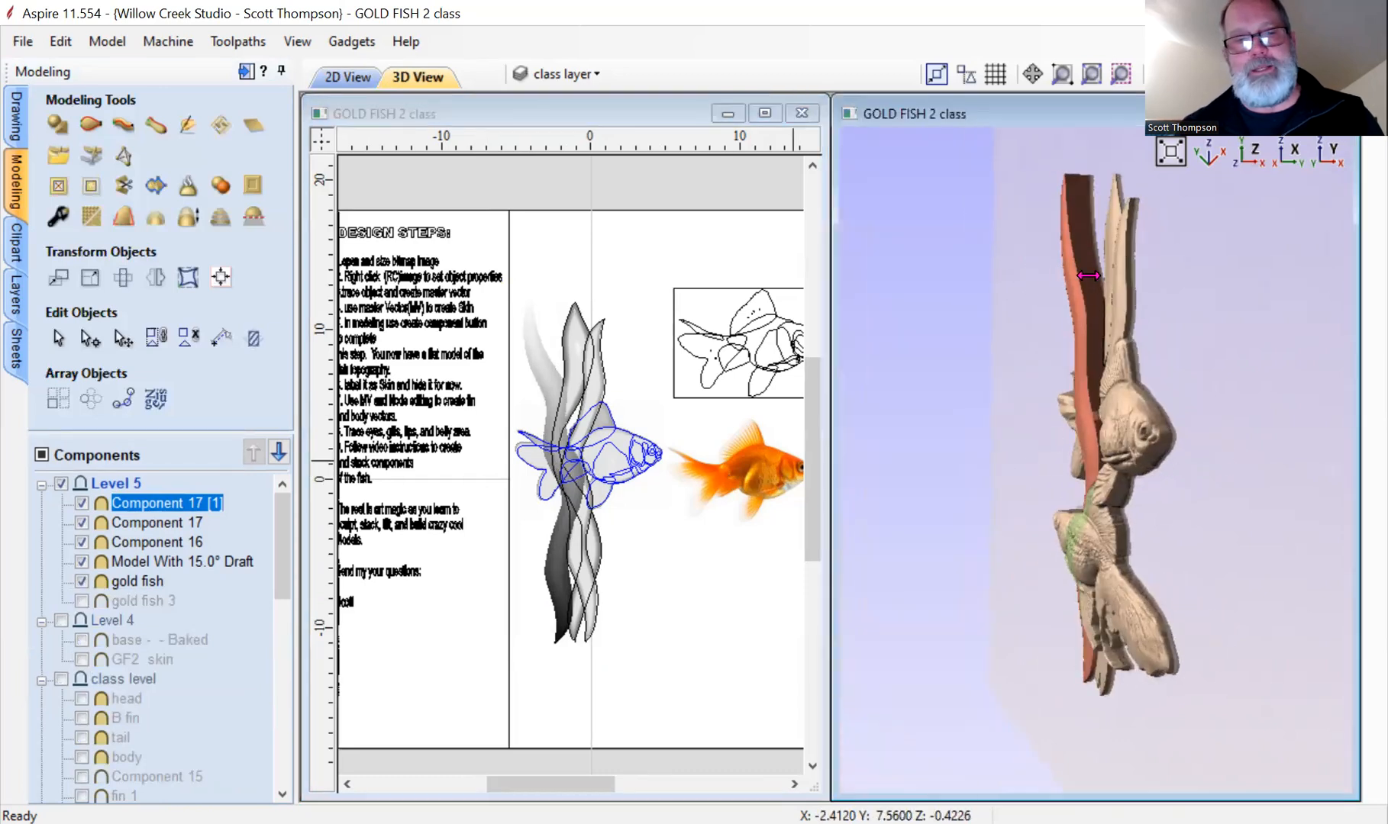
double_click(182, 504)
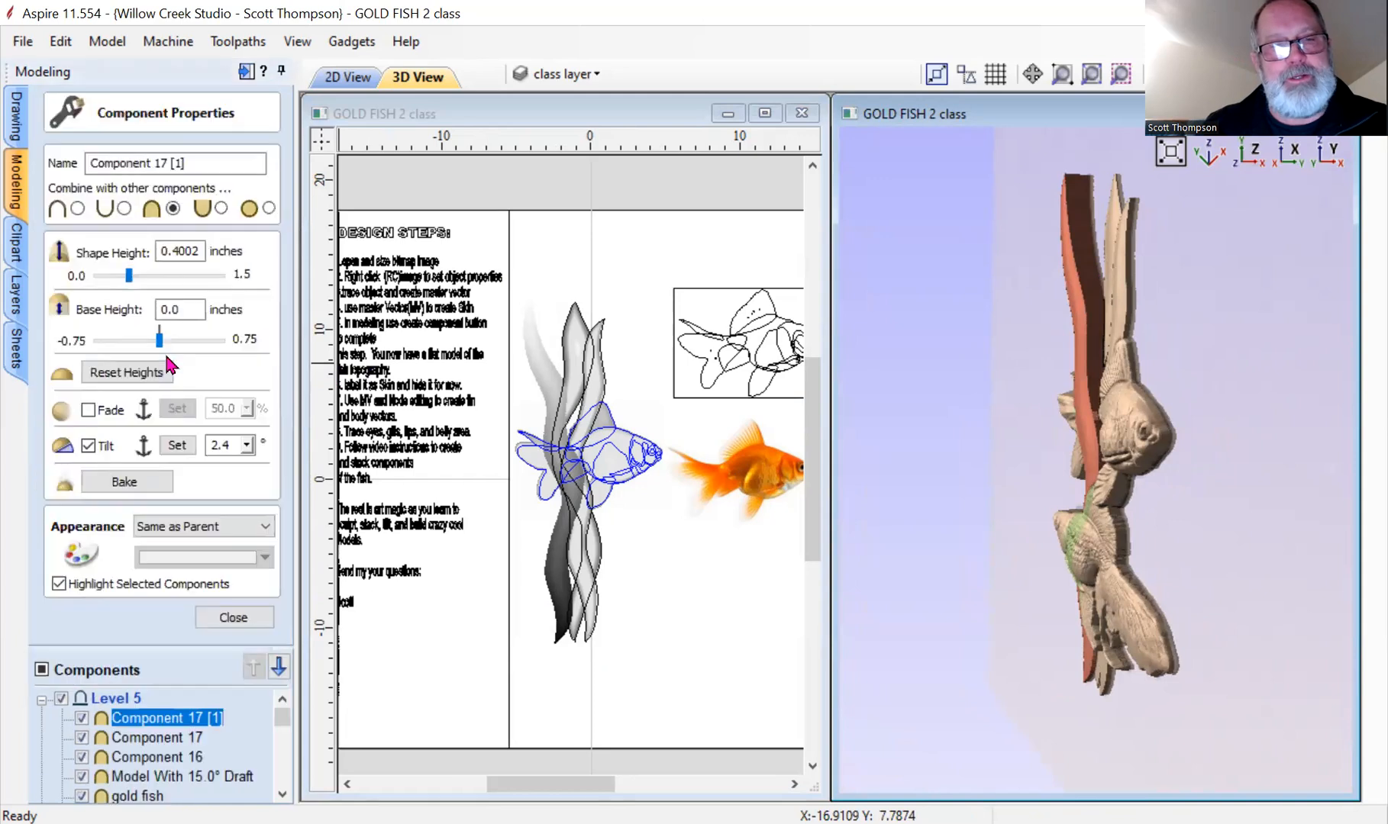
left_click(89, 410)
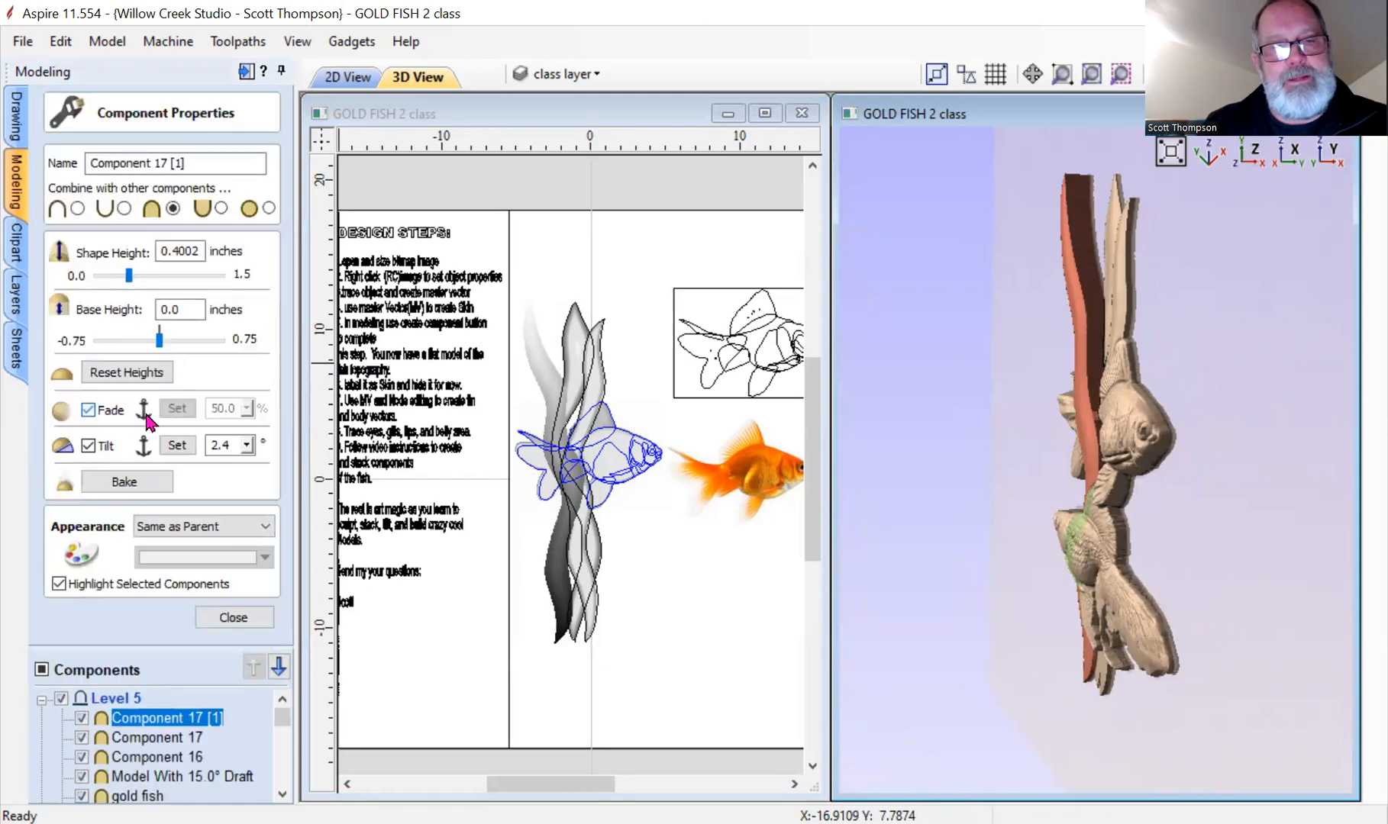
left_click(177, 410)
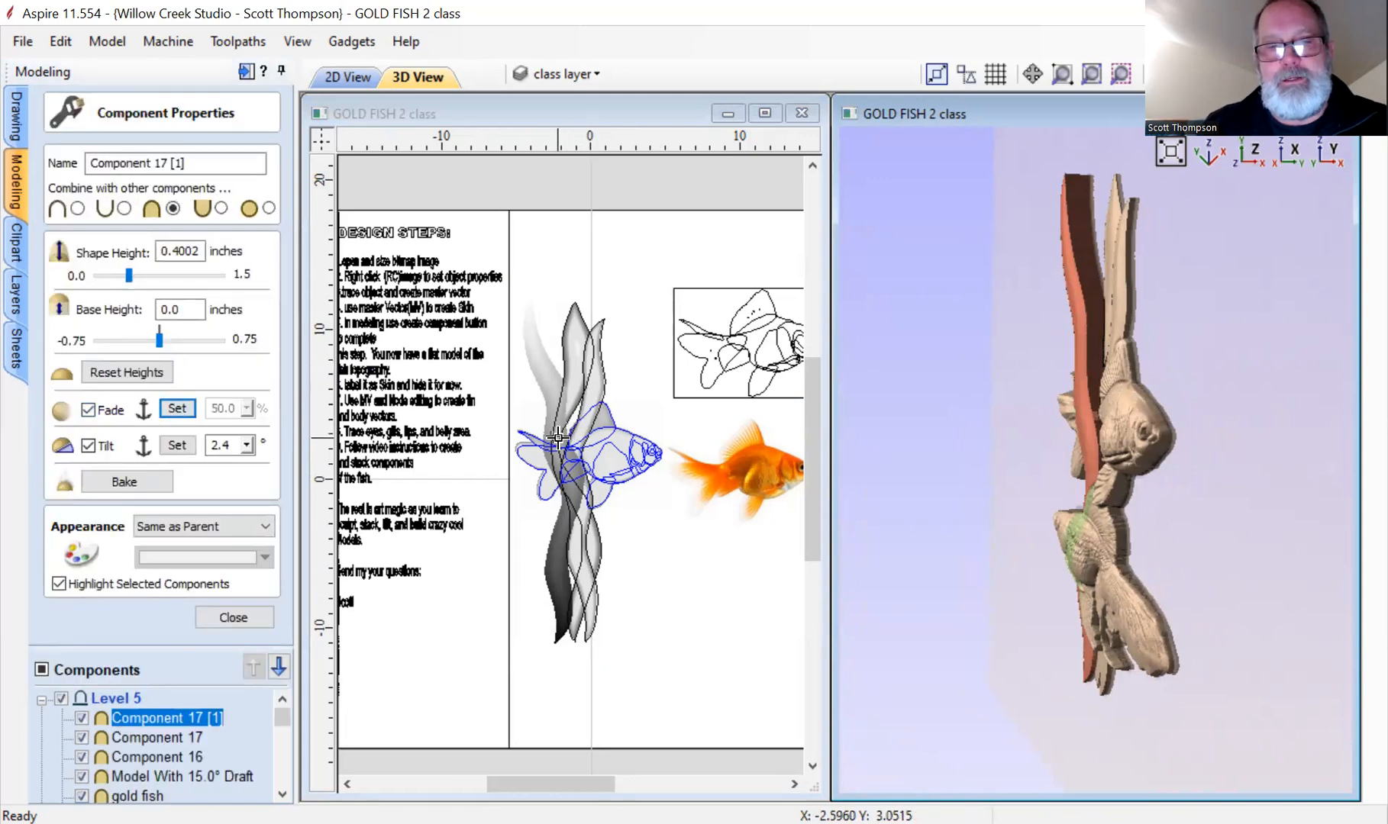
scroll(554, 434, "up", 2)
left_click_drag(554, 429, 512, 247)
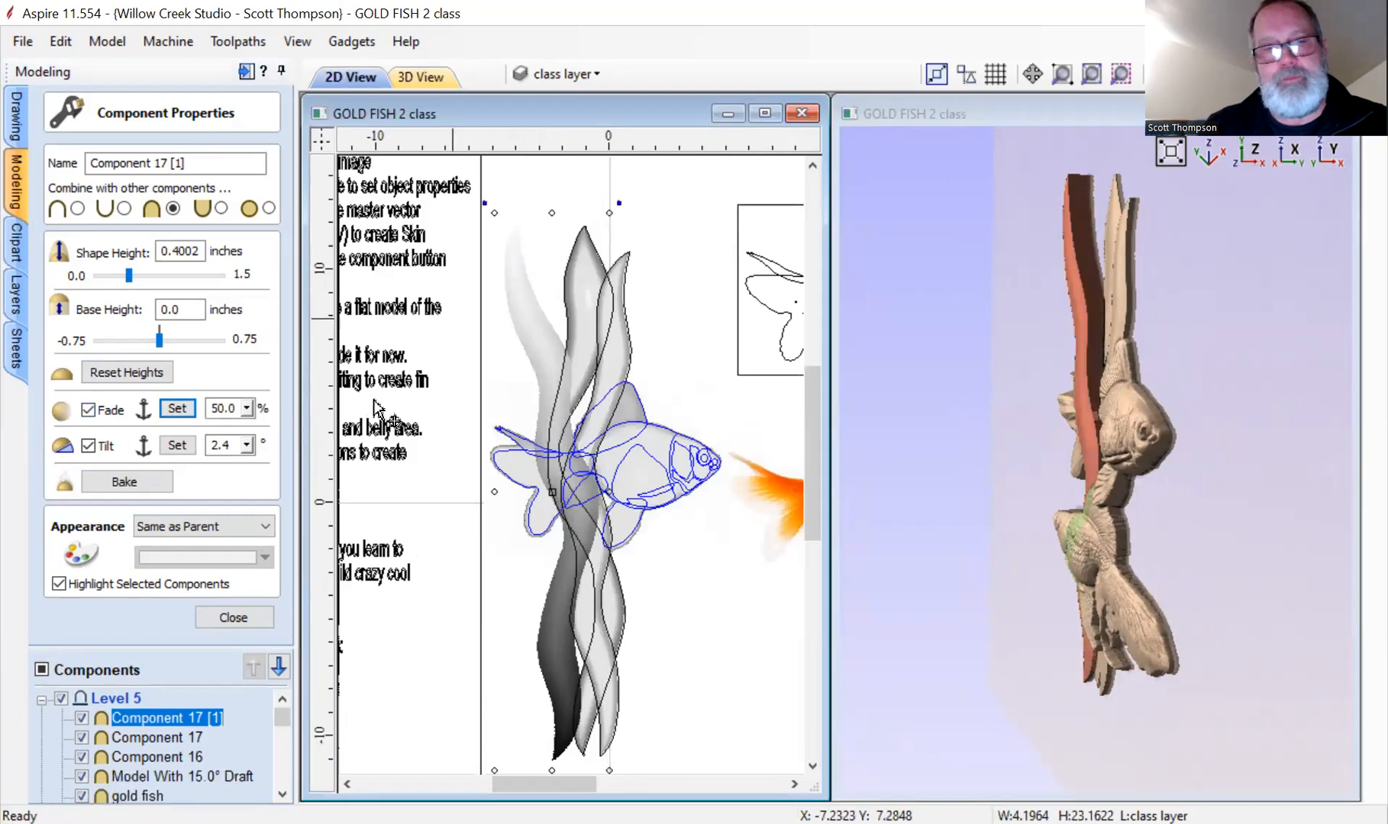
Set the duplicated seaweed blade's tilt to 2.2° and its fade to 100%.
left_click(249, 445)
left_click_drag(249, 444, 270, 471)
left_click(248, 447)
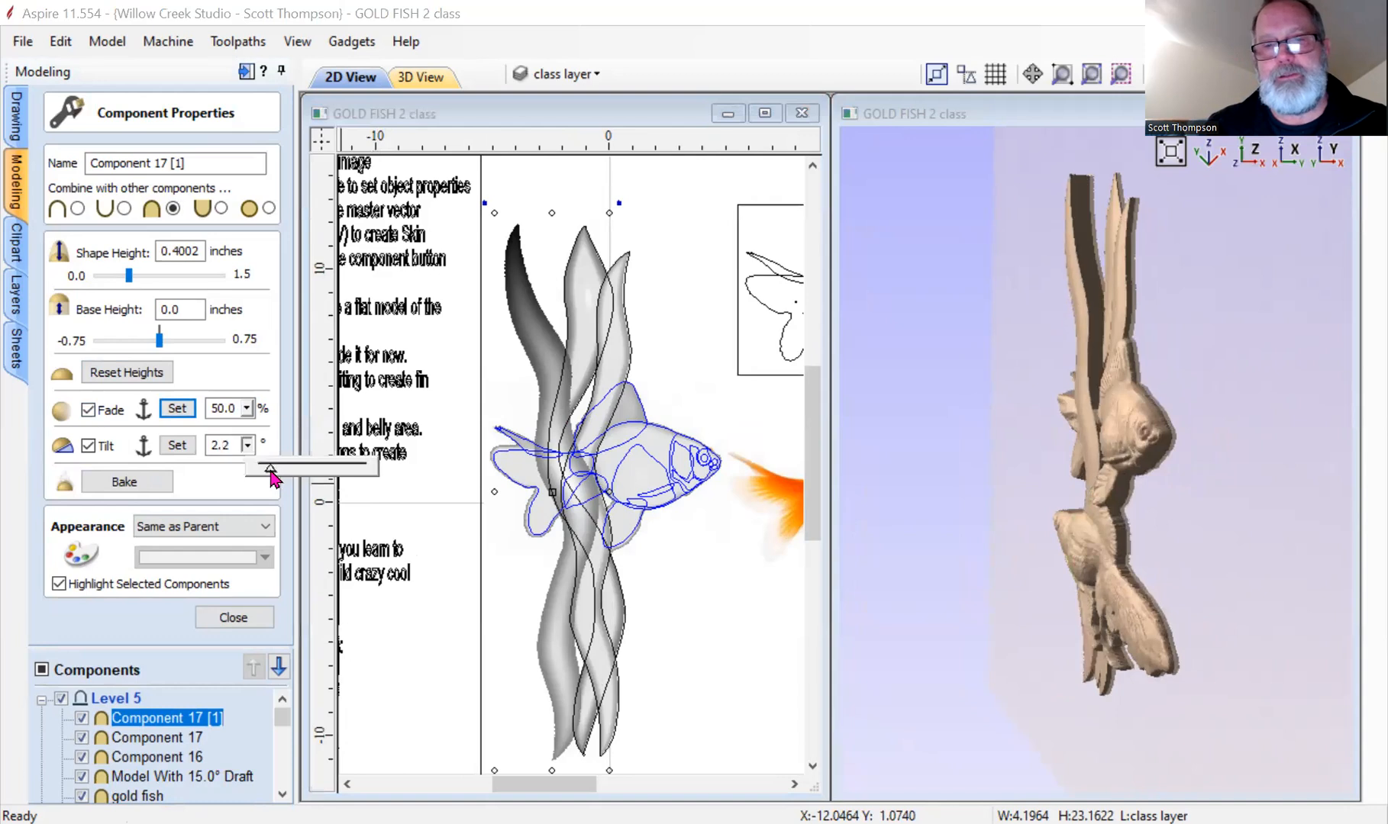
left_click(247, 409)
left_click_drag(257, 435, 374, 440)
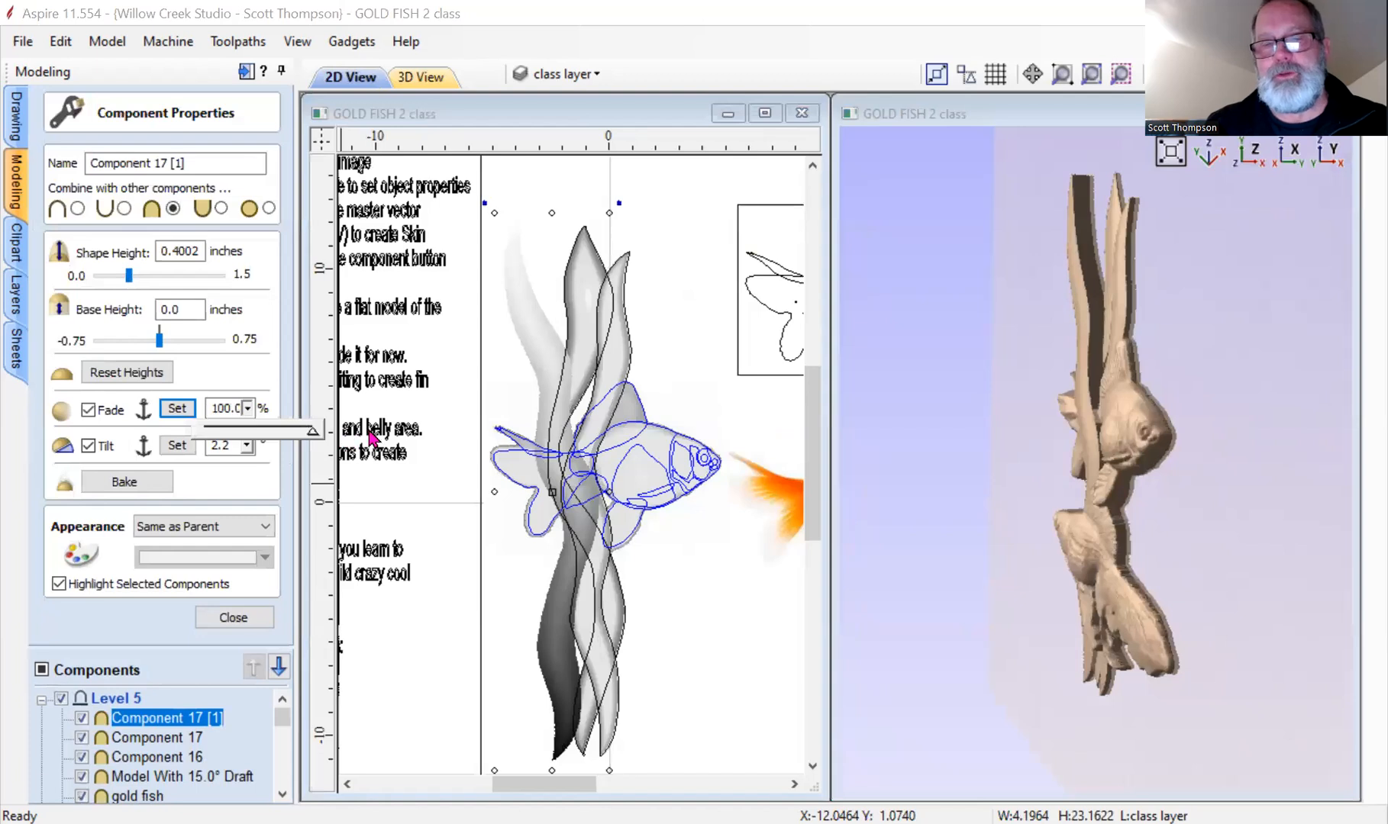
left_click(260, 617)
Examine the full goldfish and seaweed composition in the 3D model and the 2D layout.
left_click(951, 462)
left_click_drag(1225, 433, 1199, 433)
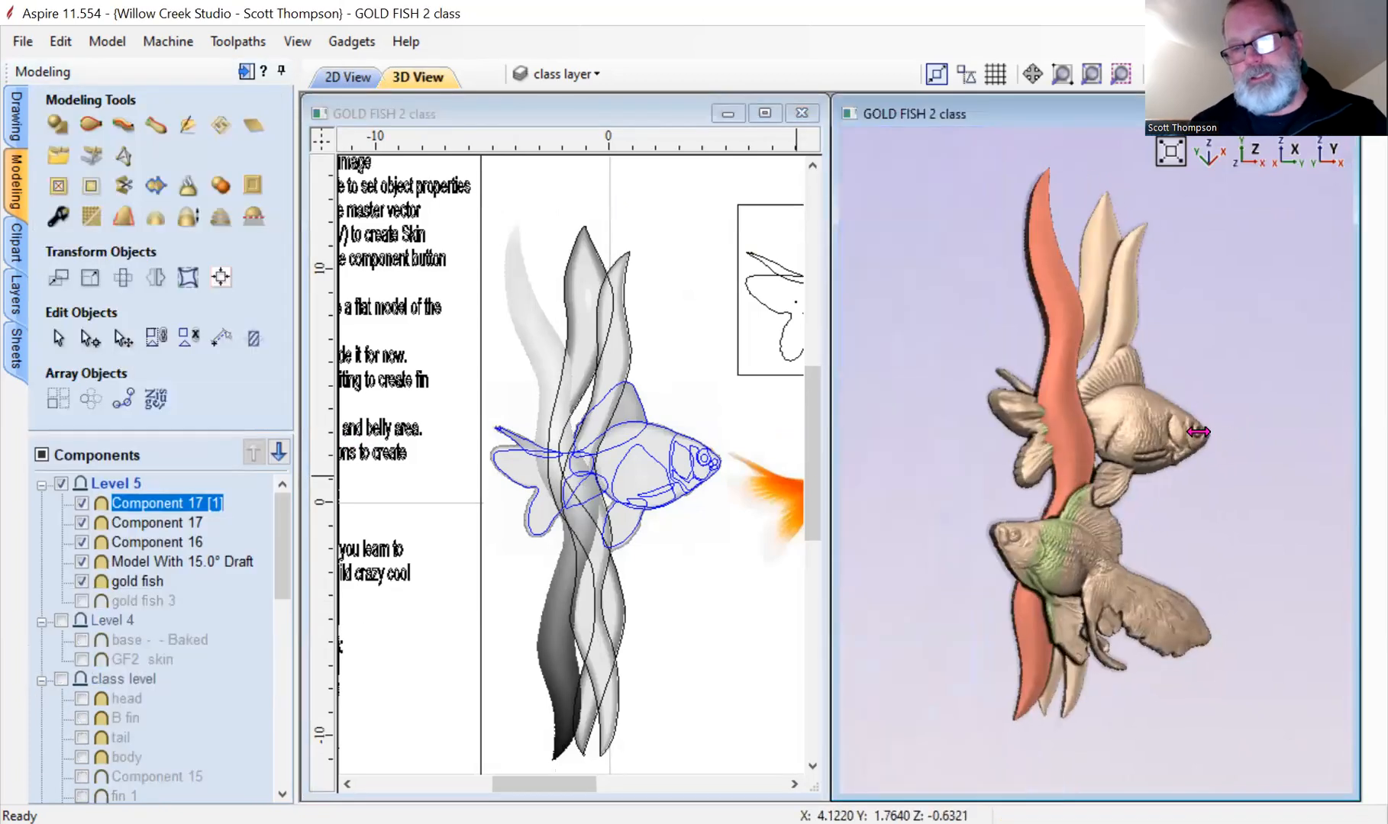
scroll(1222, 418, "down", 1)
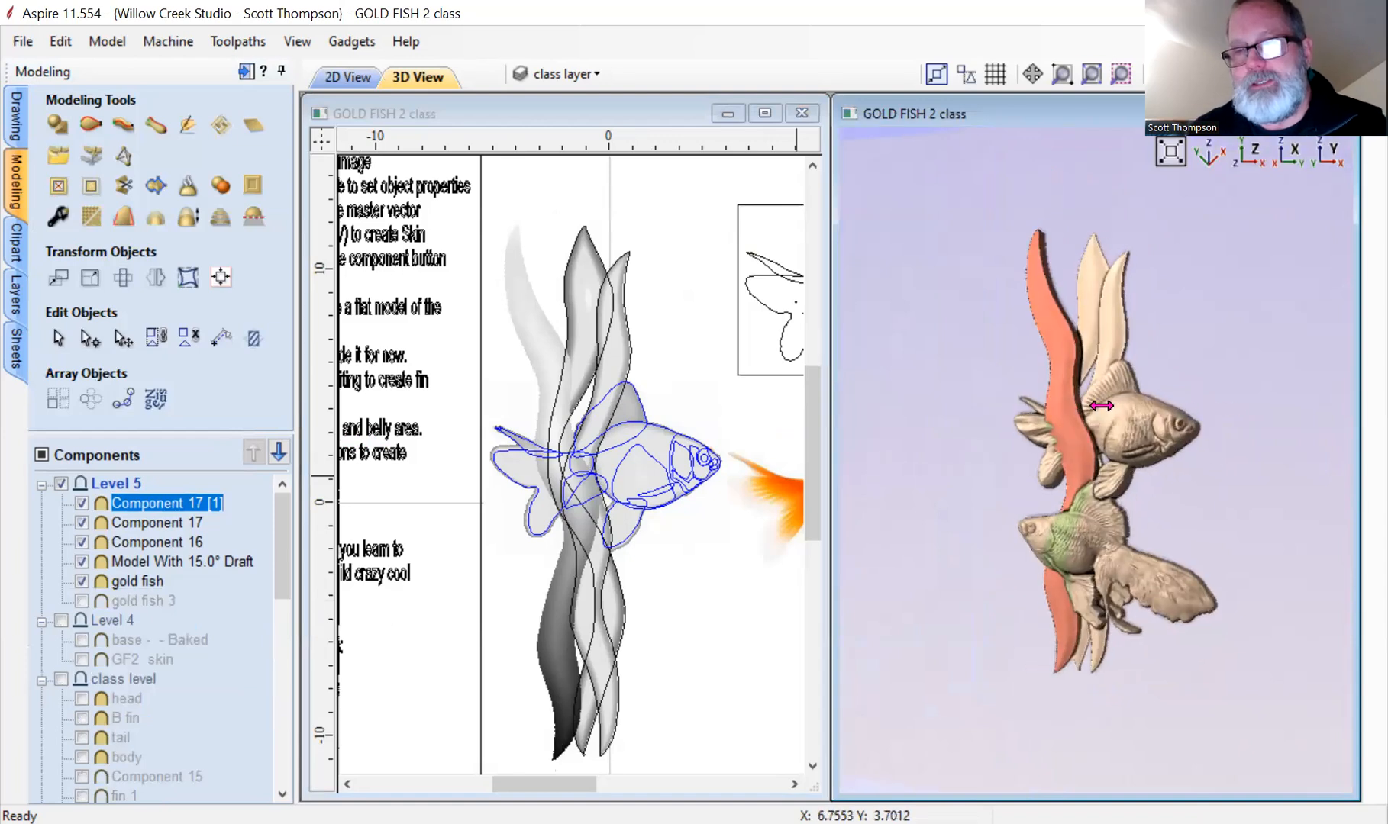
scroll(1187, 433, "down", 3)
scroll(1186, 433, "down", 2)
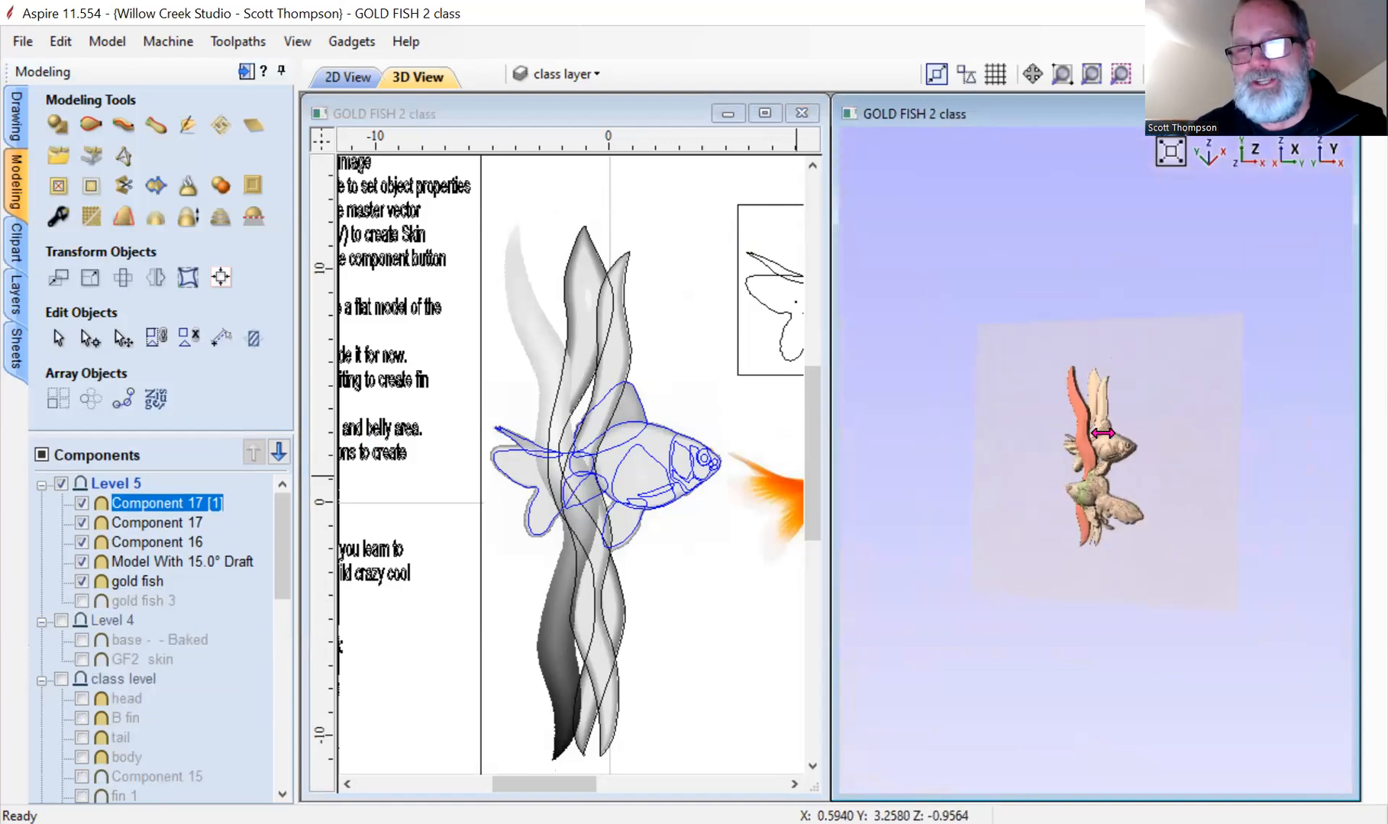
scroll(577, 415, "down", 2)
scroll(640, 433, "down", 1)
scroll(639, 433, "up", 2)
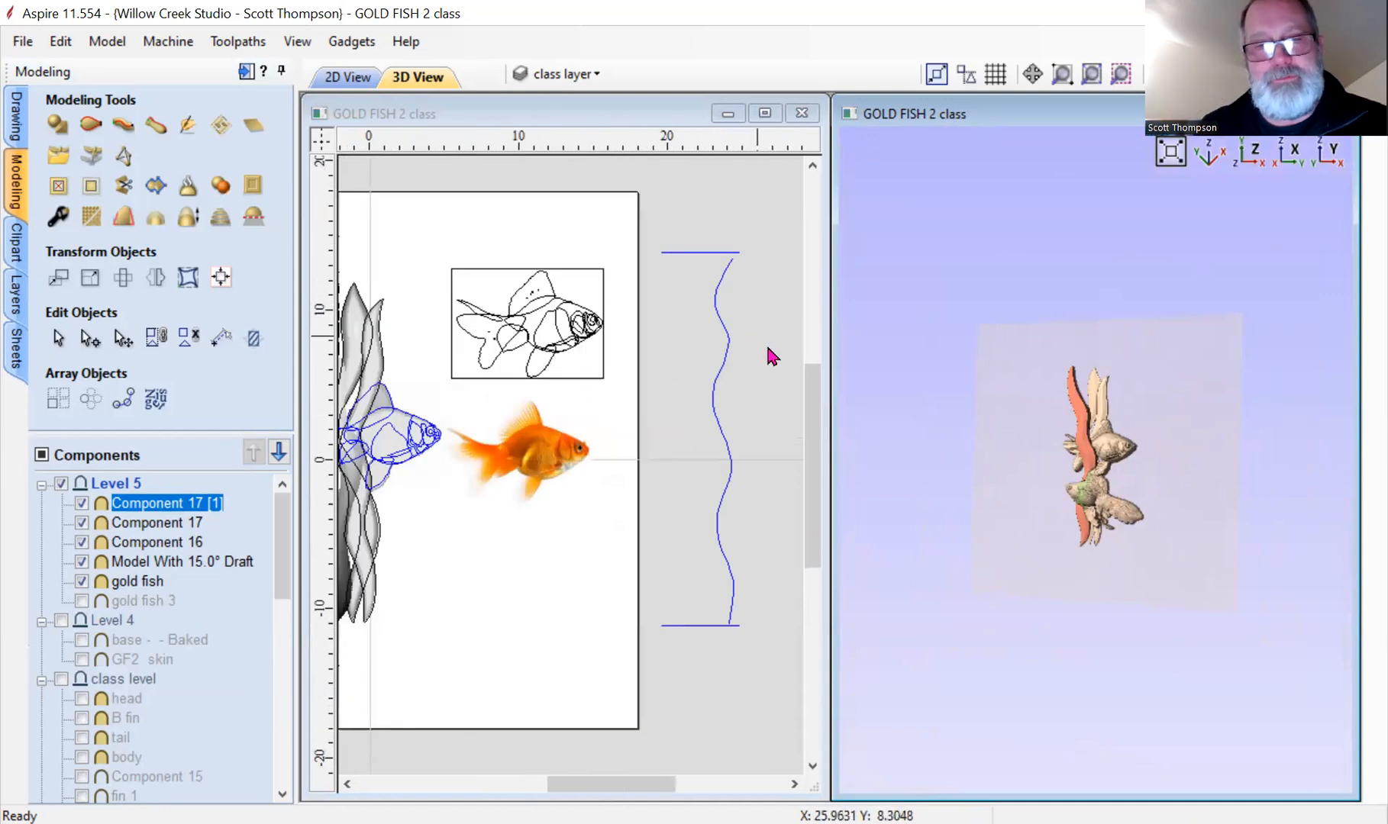
scroll(768, 351, "down", 1)
scroll(501, 436, "up", 1)
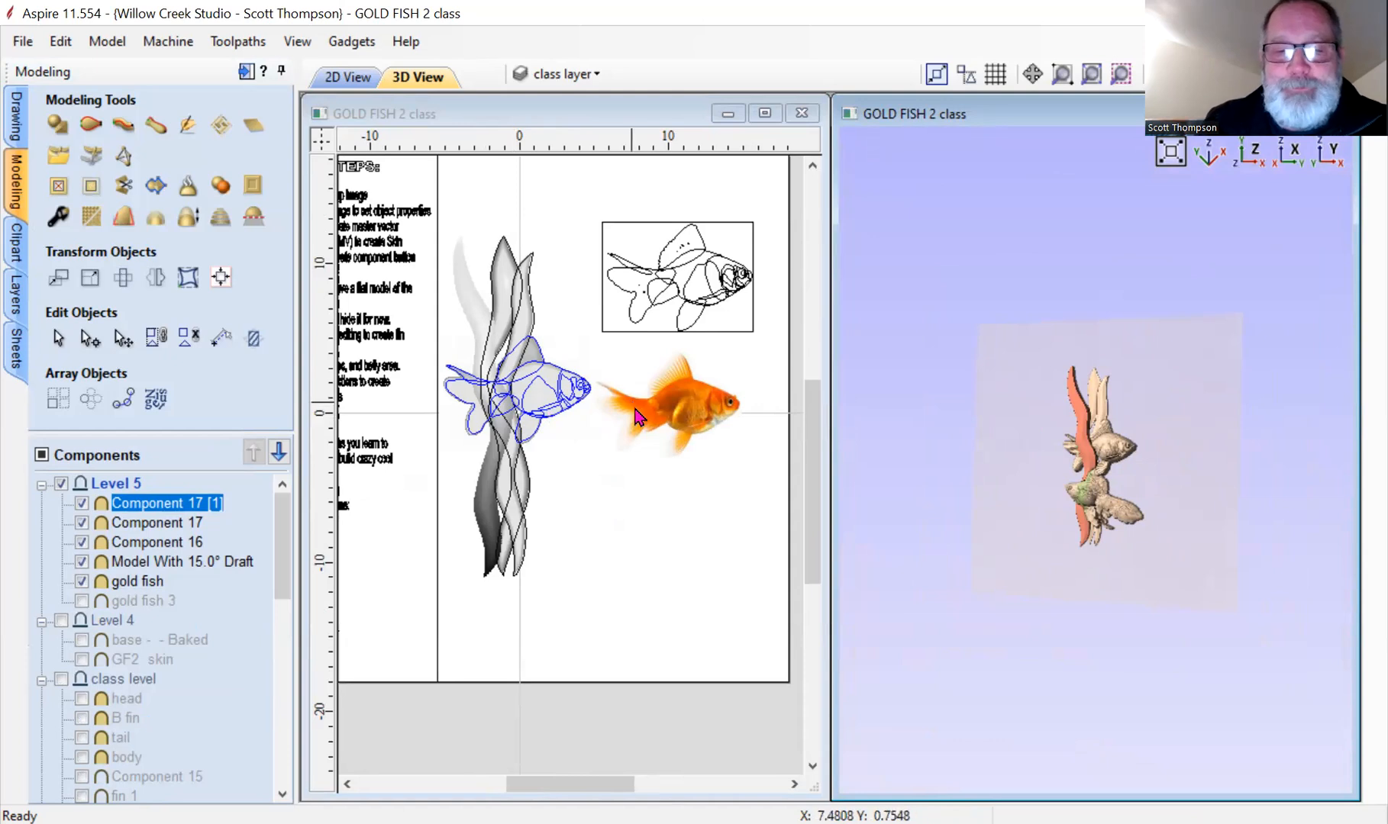
scroll(640, 422, "down", 1)
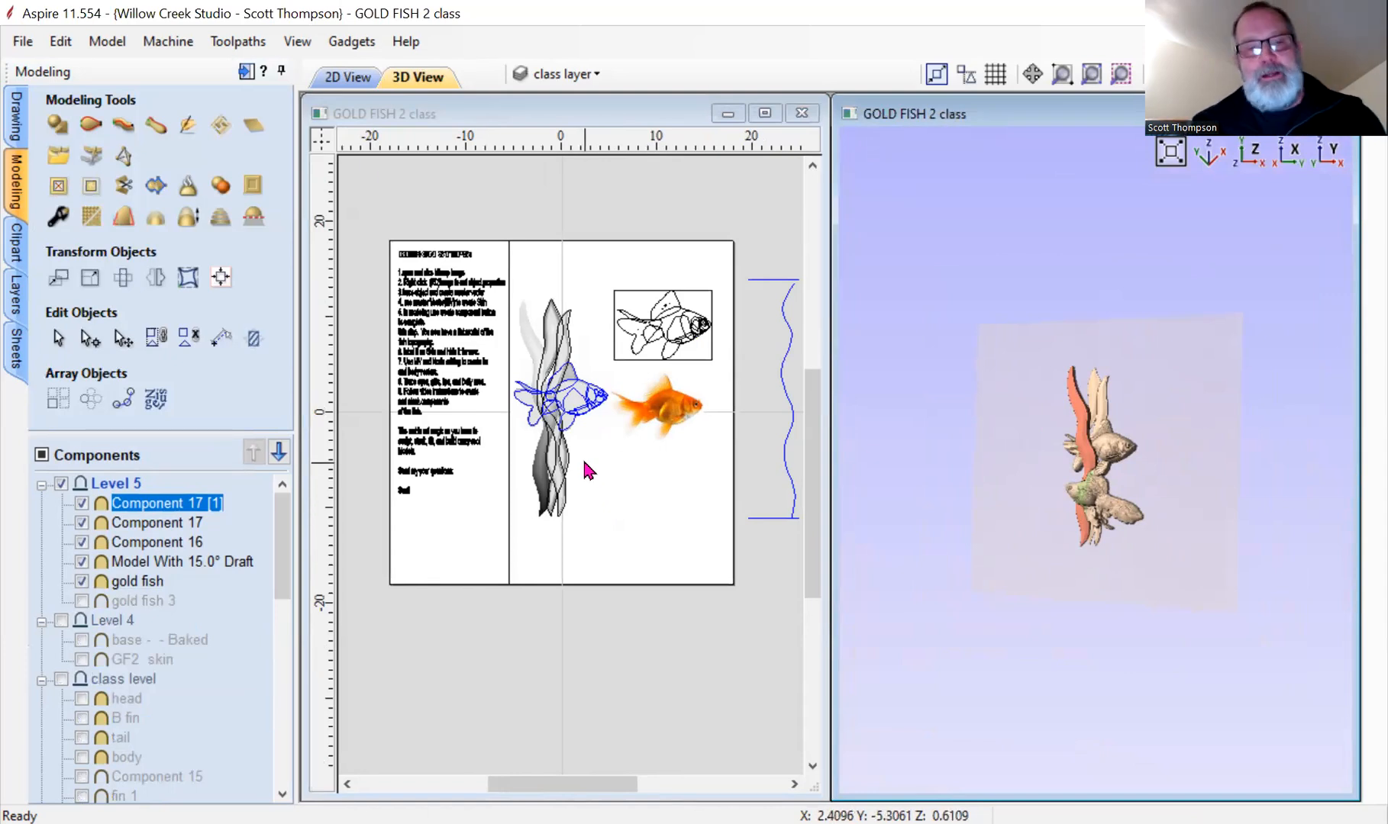
Save the current GOLD FISH 2 class file.
left_click(25, 41)
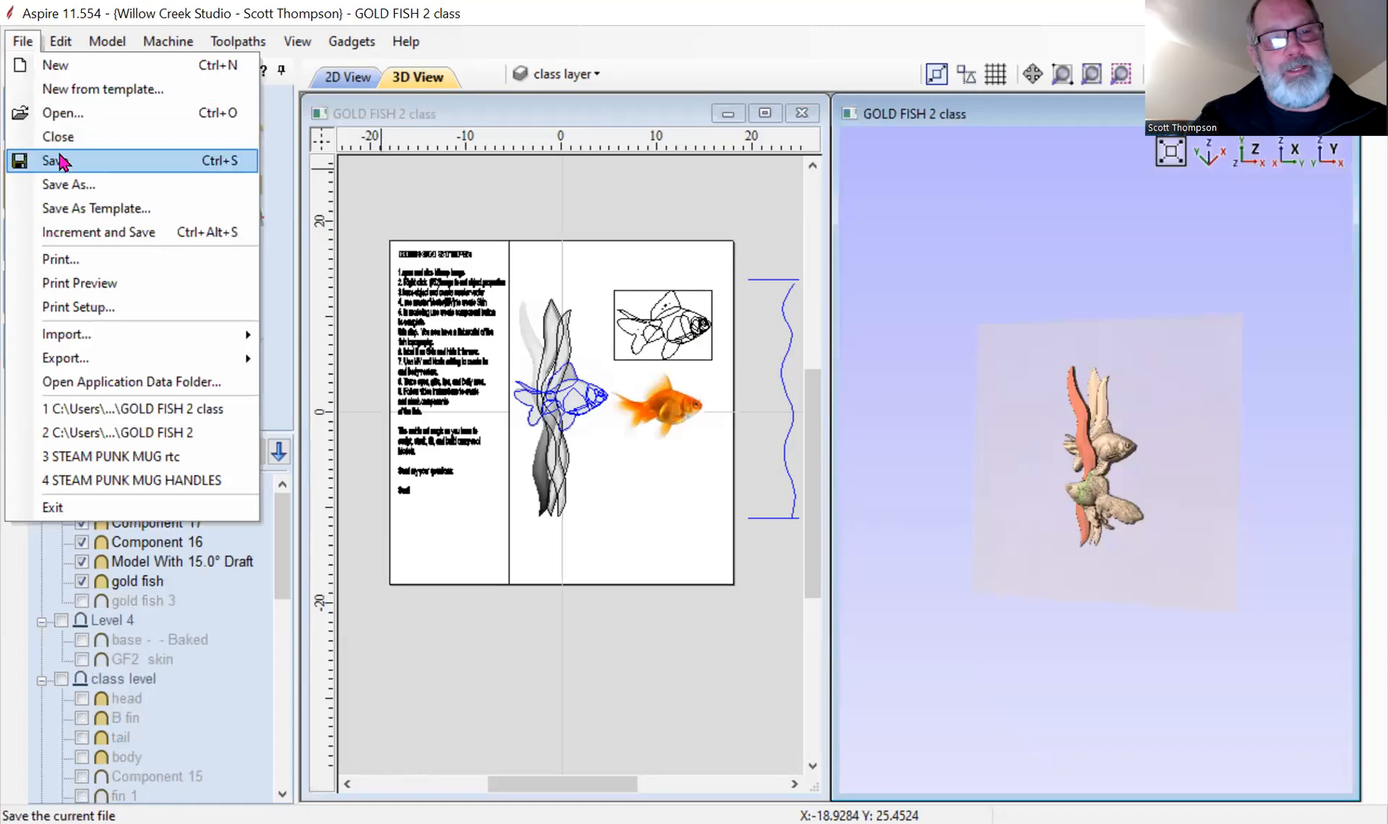
left_click(40, 159)
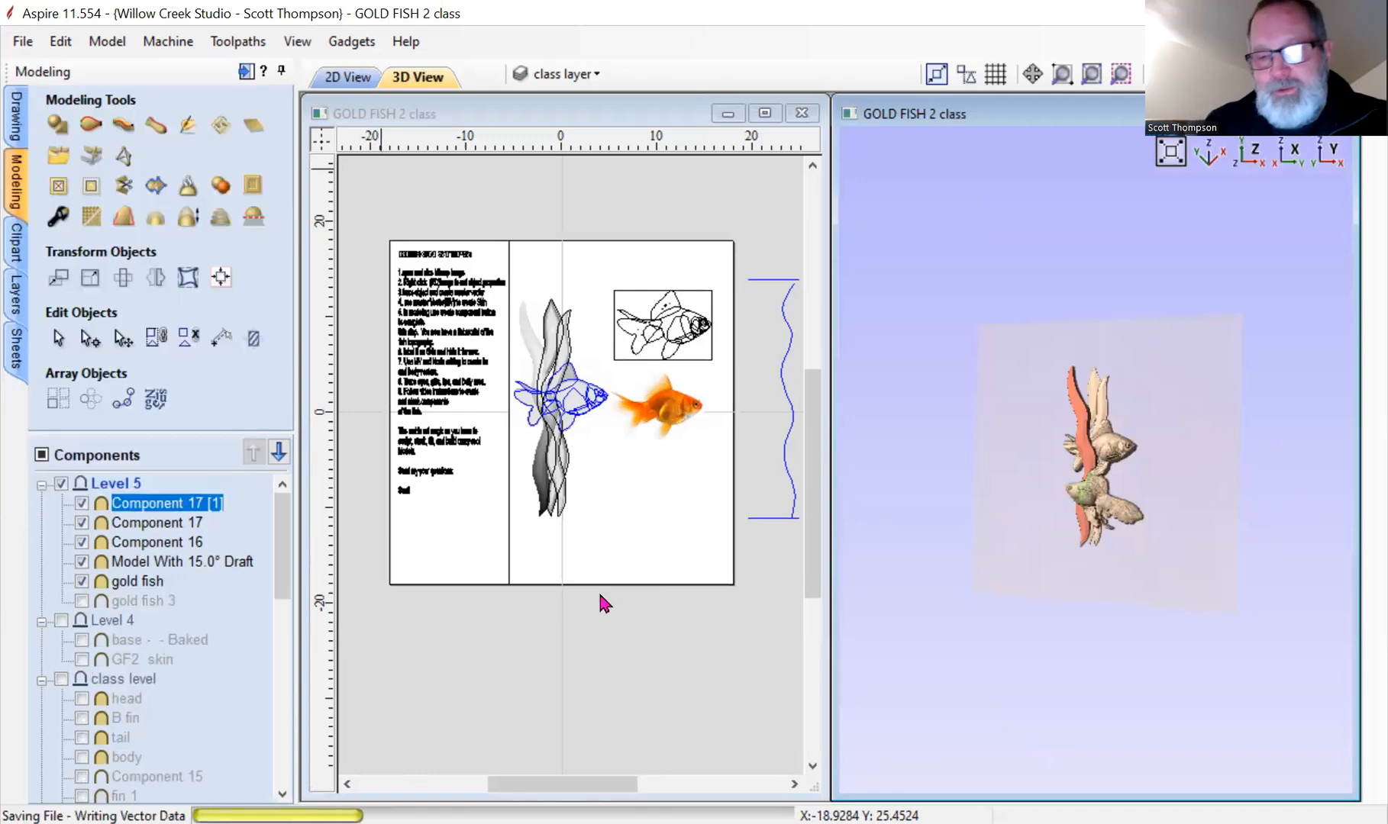